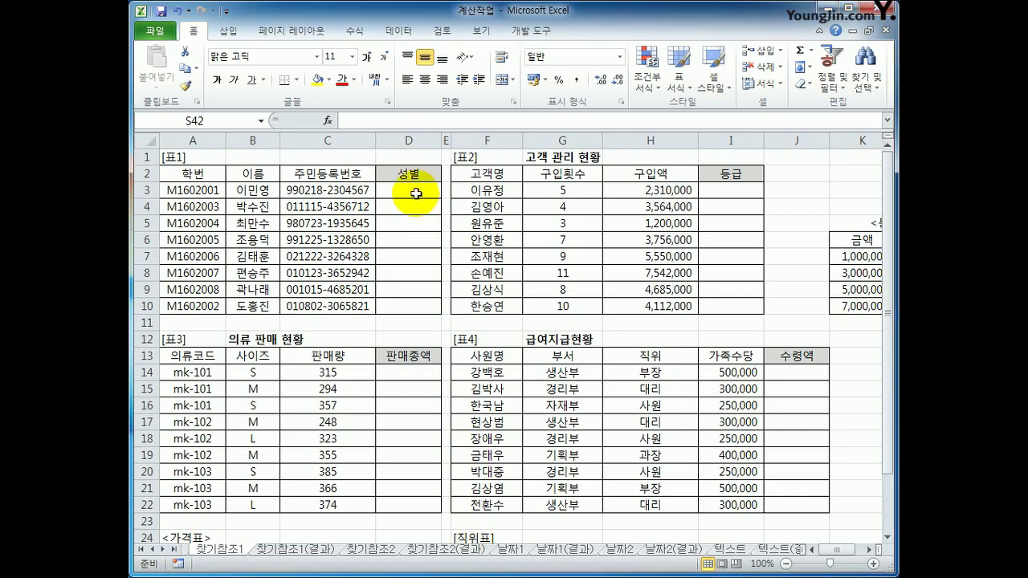
Extract the eighth character of the ID number with =MID(C3,8,1) in D3 and fill it down through D10.
{"action": "left_click", "coordinate": [416, 192]}
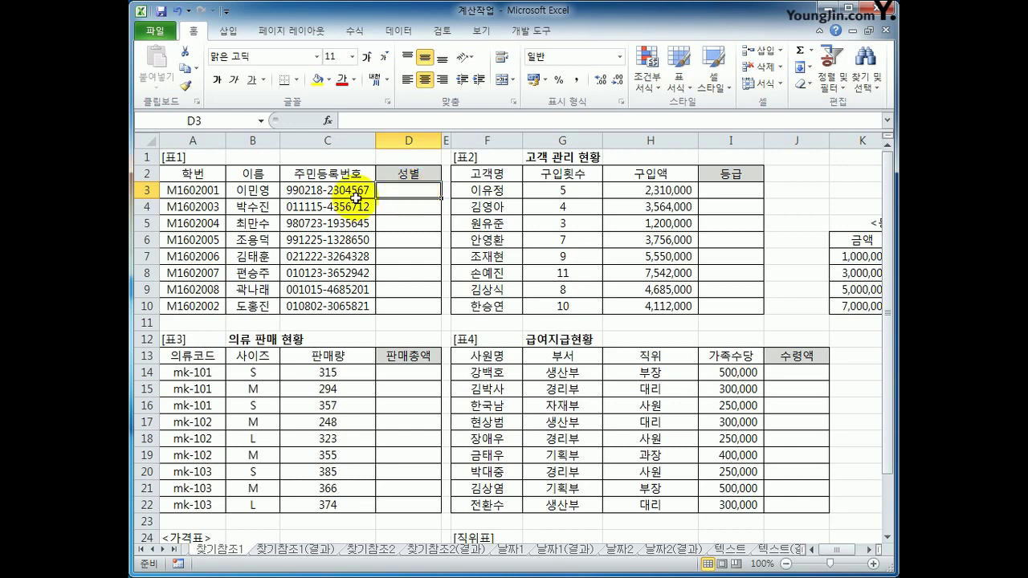
{"action": "left_click_drag", "start_coordinate": [330, 191], "coordinate": [332, 304]}
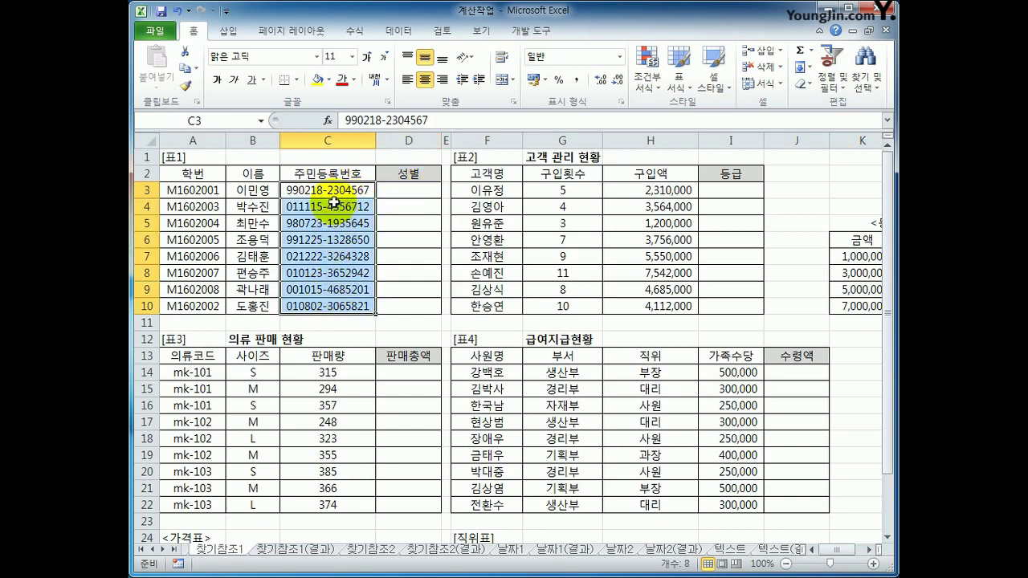
{"action": "left_click", "coordinate": [403, 191]}
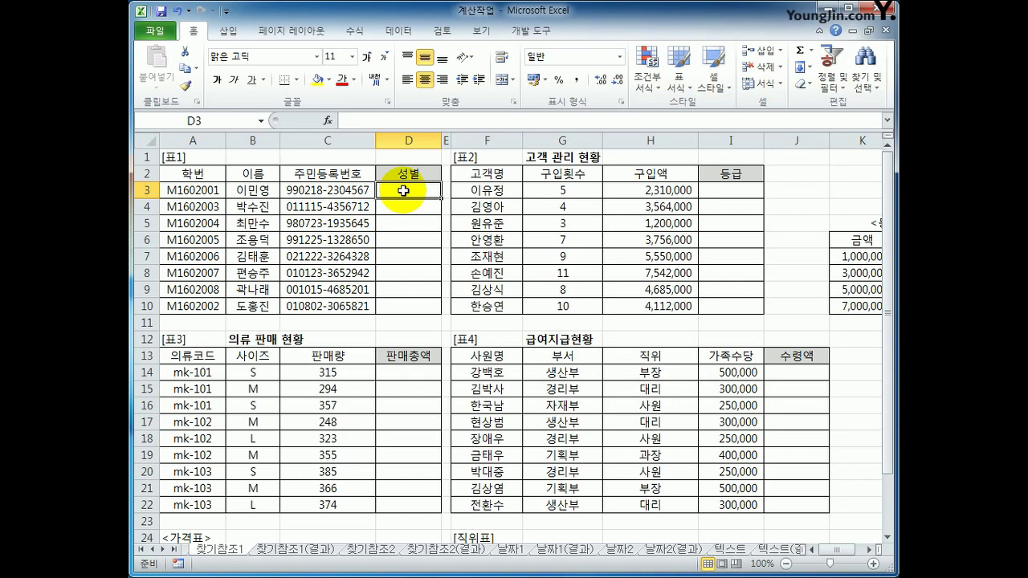
{"action": "type", "text": "="}
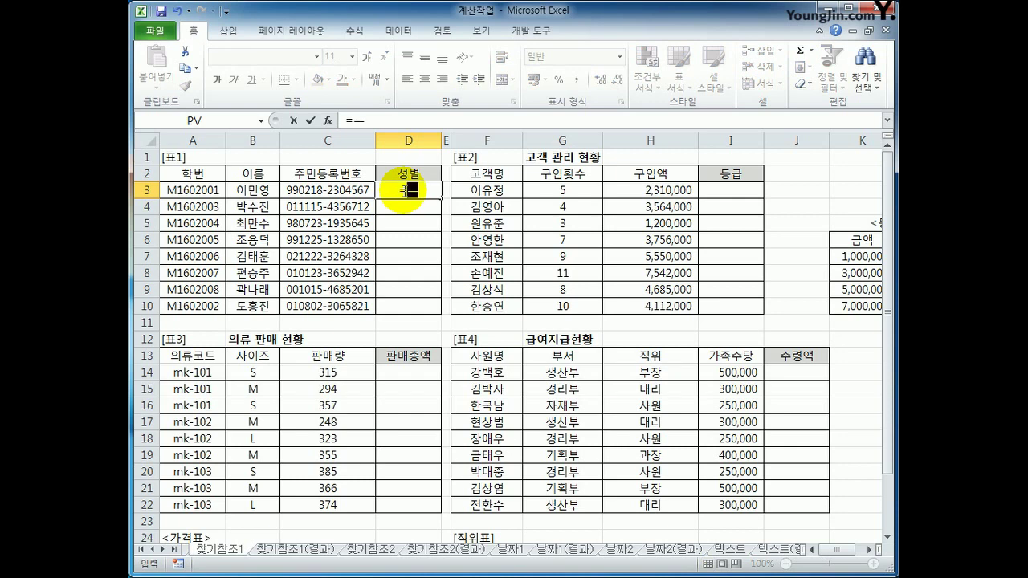
{"action": "type", "text": "MID("}
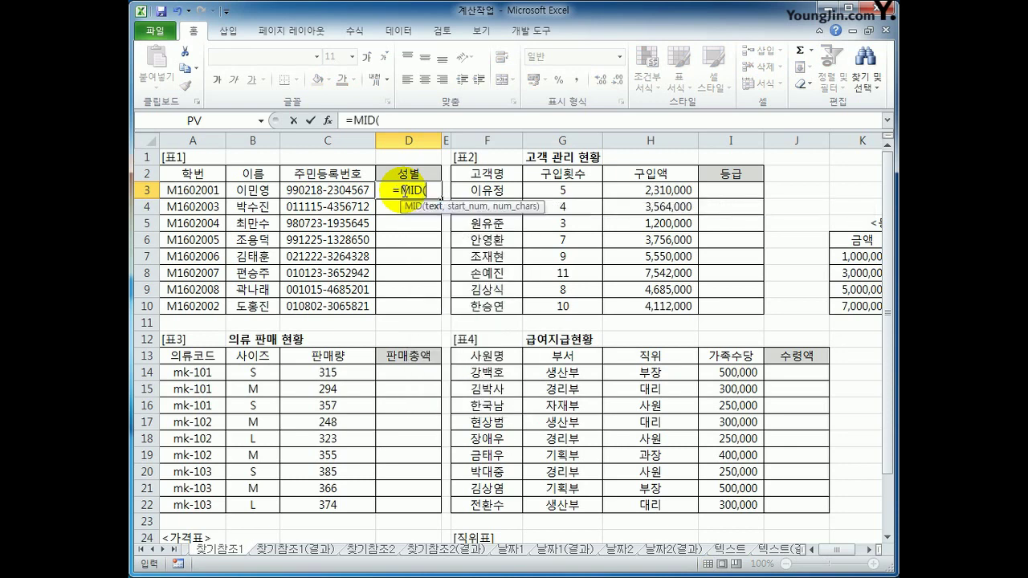
{"action": "key", "text": "Left"}
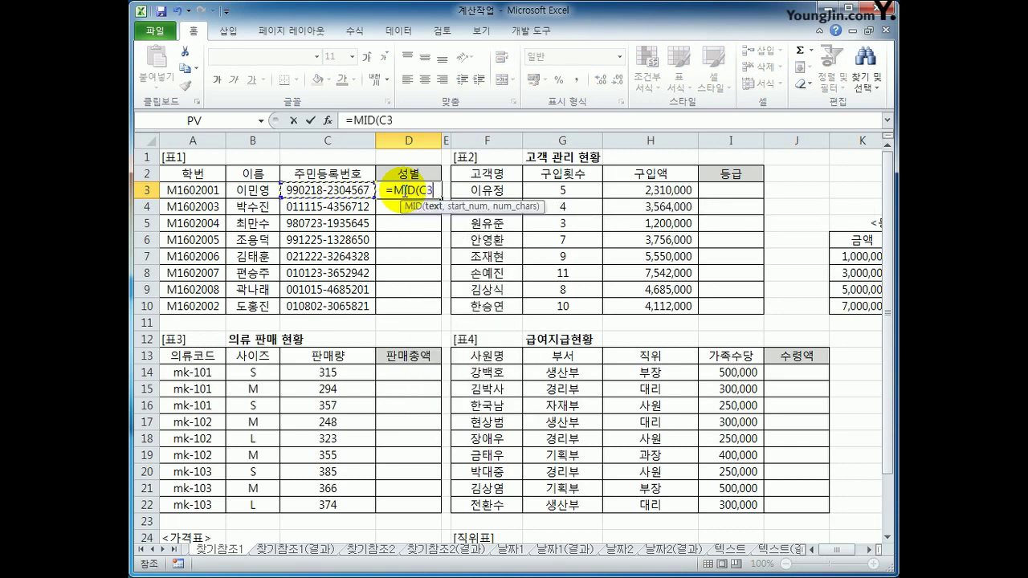
{"action": "type", "text": ",8"}
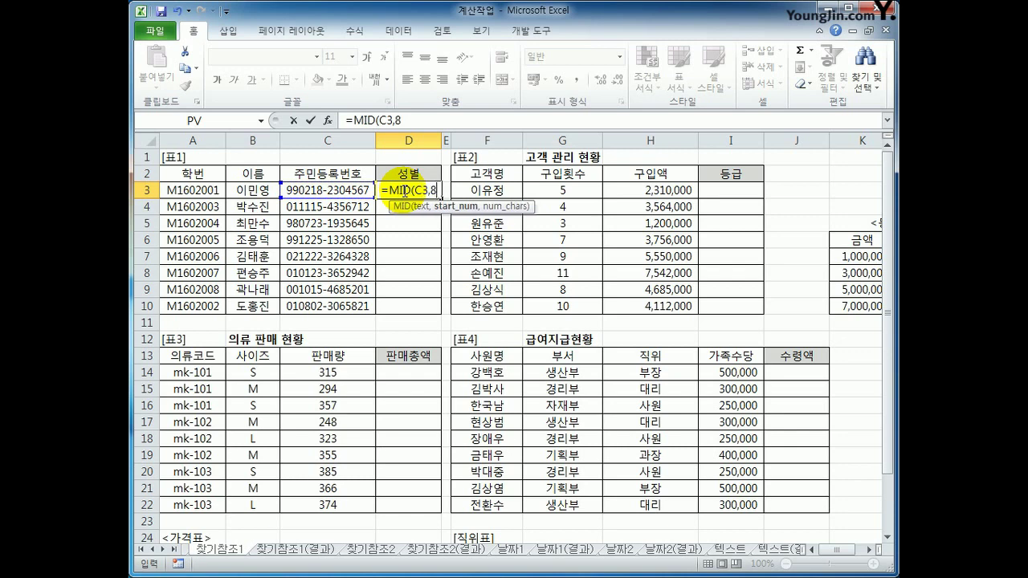
{"action": "type", "text": ",1"}
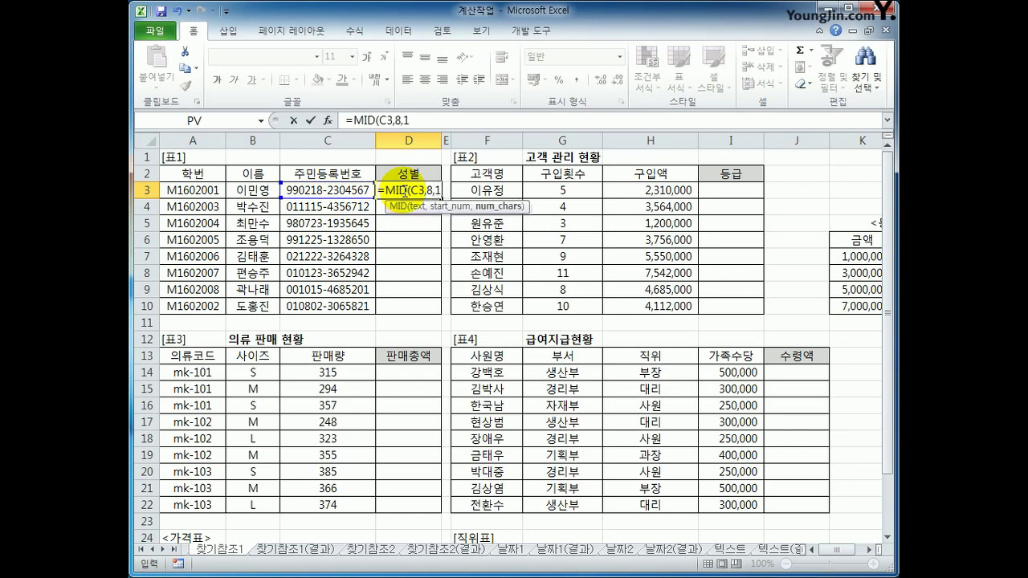
{"action": "key", "text": "Return"}
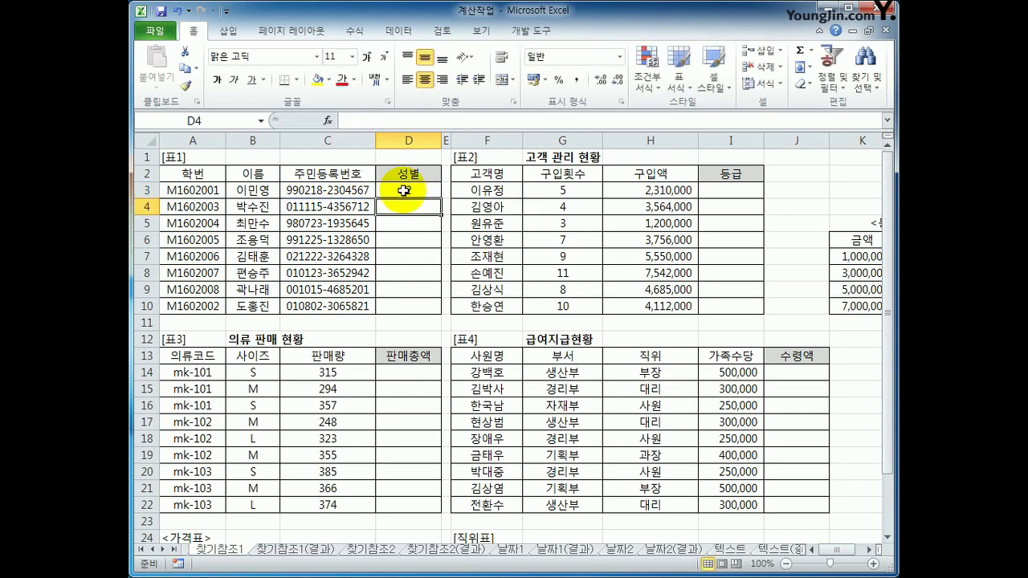
{"action": "left_click", "coordinate": [404, 190]}
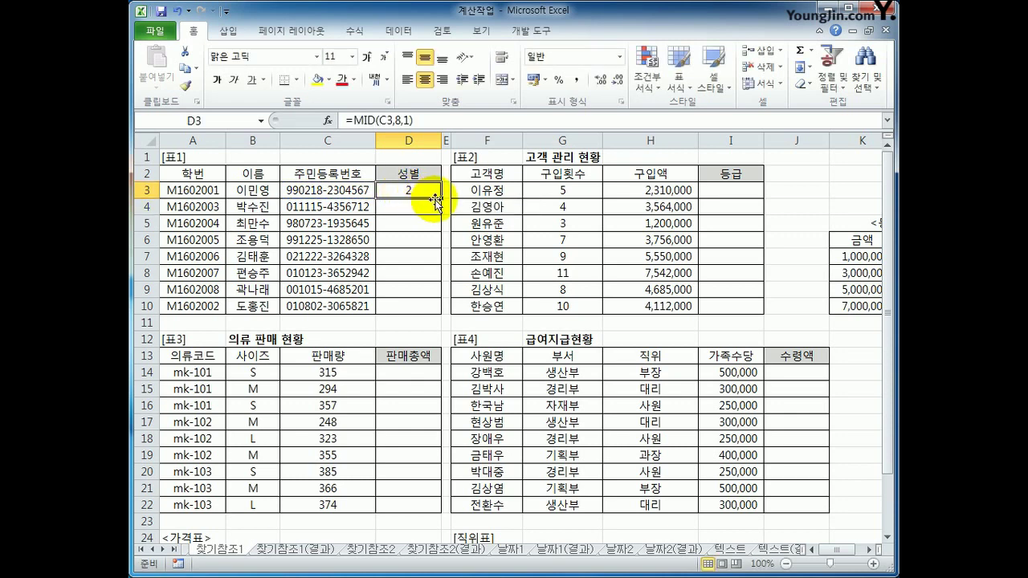
{"action": "left_click_drag", "start_coordinate": [441, 199], "coordinate": [431, 316]}
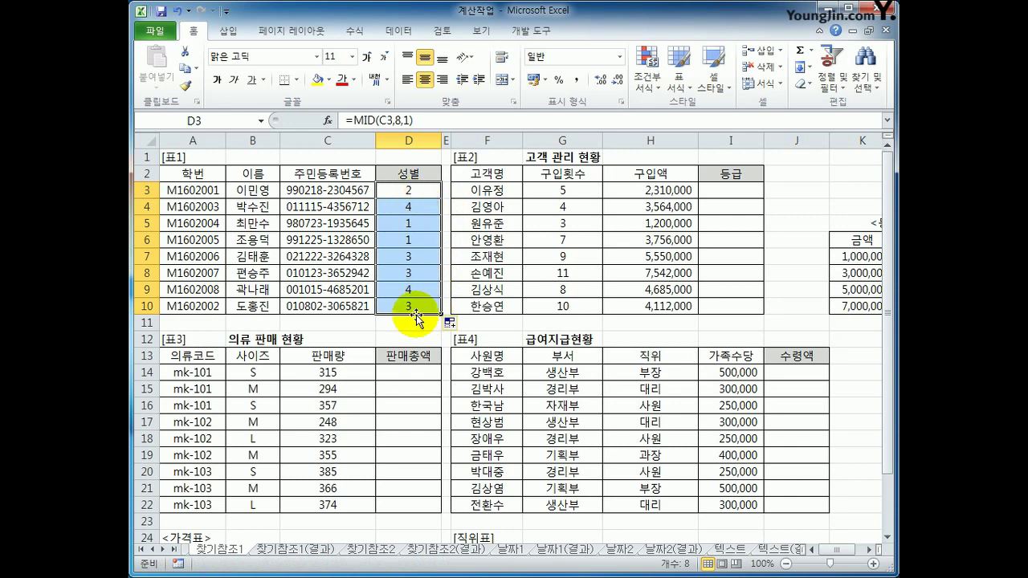
Wrap the D3 formula in CHOOSE so it reads =CHOOSE(MID(C3,8,1),"남","여","남","여").
{"action": "left_click", "coordinate": [414, 194]}
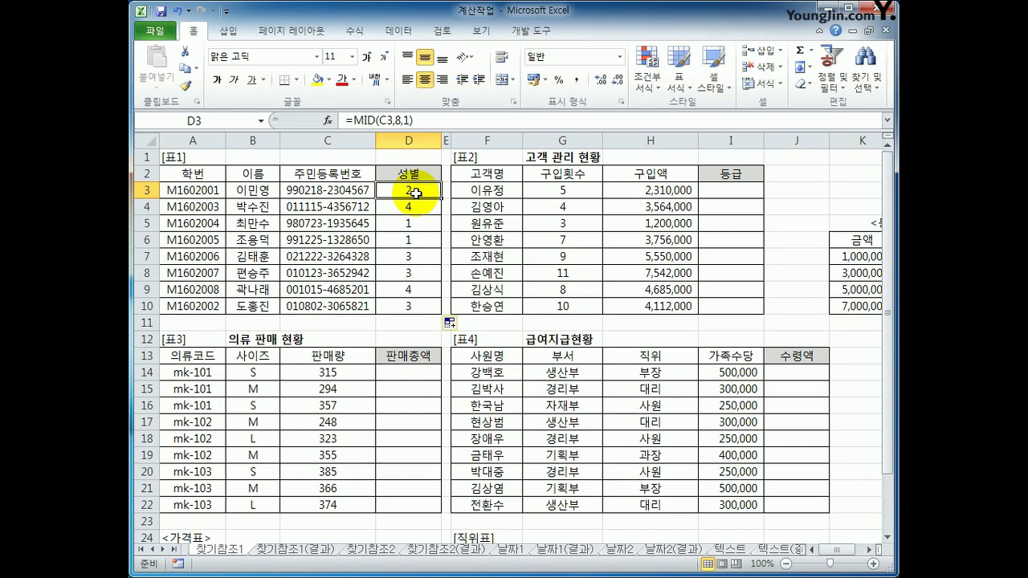
{"action": "left_click", "coordinate": [354, 121]}
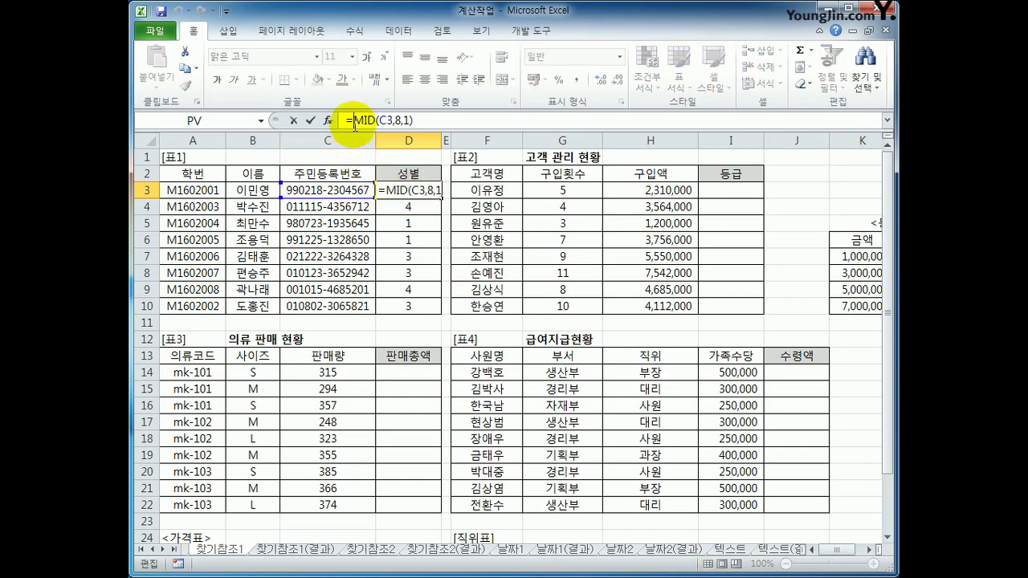
{"action": "type", "text": "CHO"}
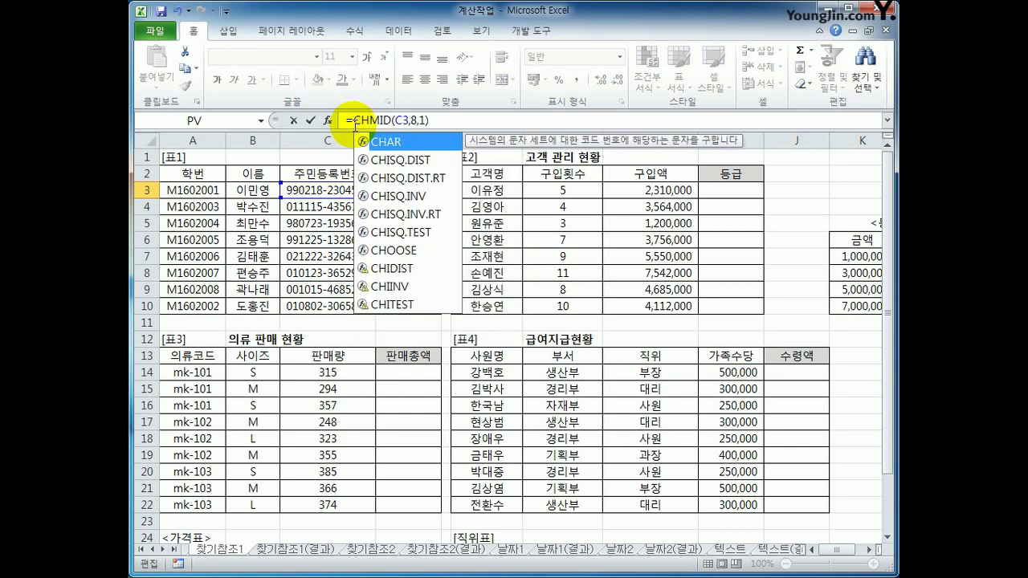
{"action": "key", "text": "Tab"}
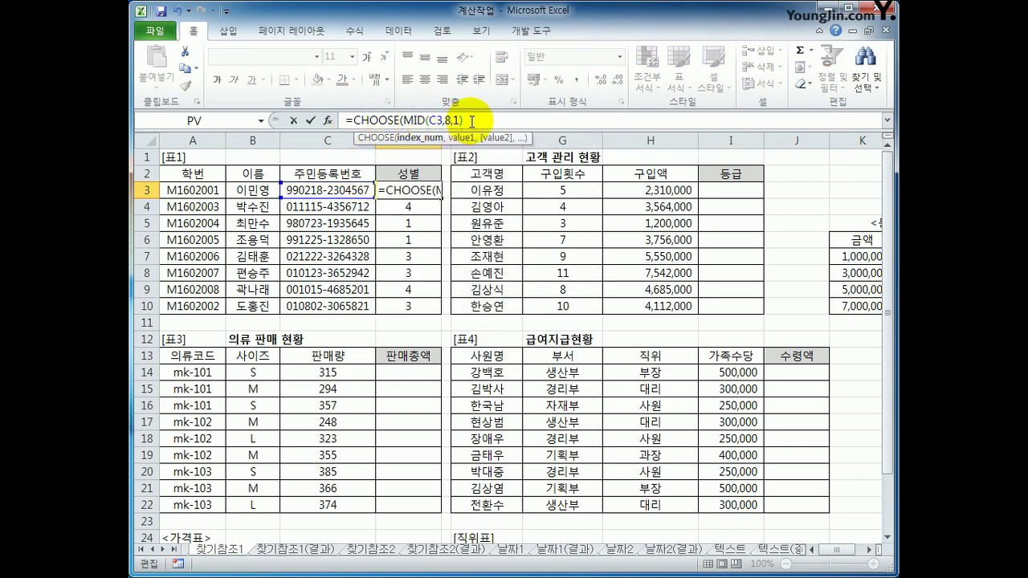
{"action": "type", "text": ","}
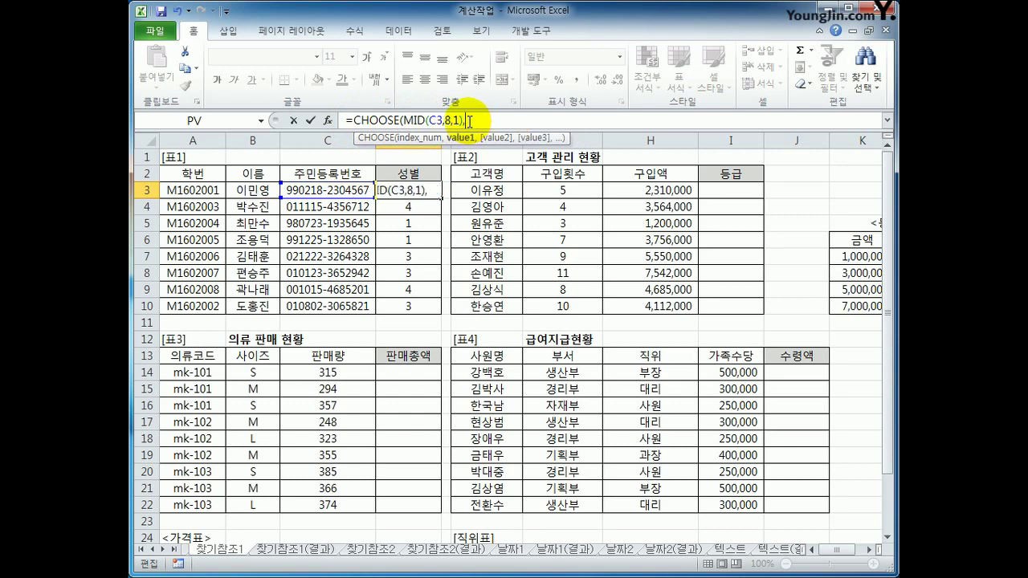
{"action": "type", "text": "\""}
{"action": "type", "text": "sk"}
{"action": "key", "text": "BackSpace"}
{"action": "key", "text": "BackSpace"}
{"action": "type", "text": "나"}
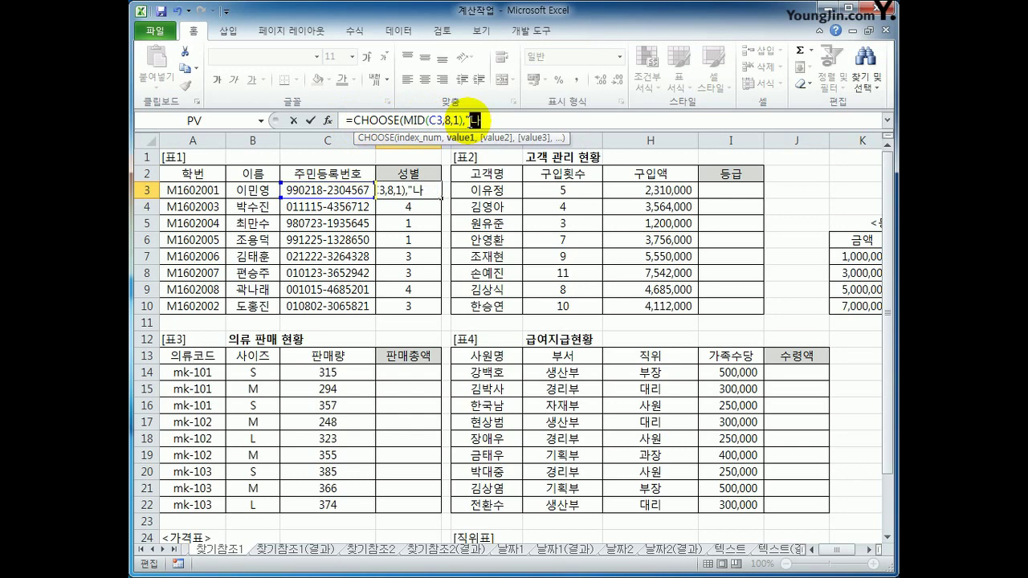
{"action": "type", "text": "ㅁ\",\"ㅇ"}
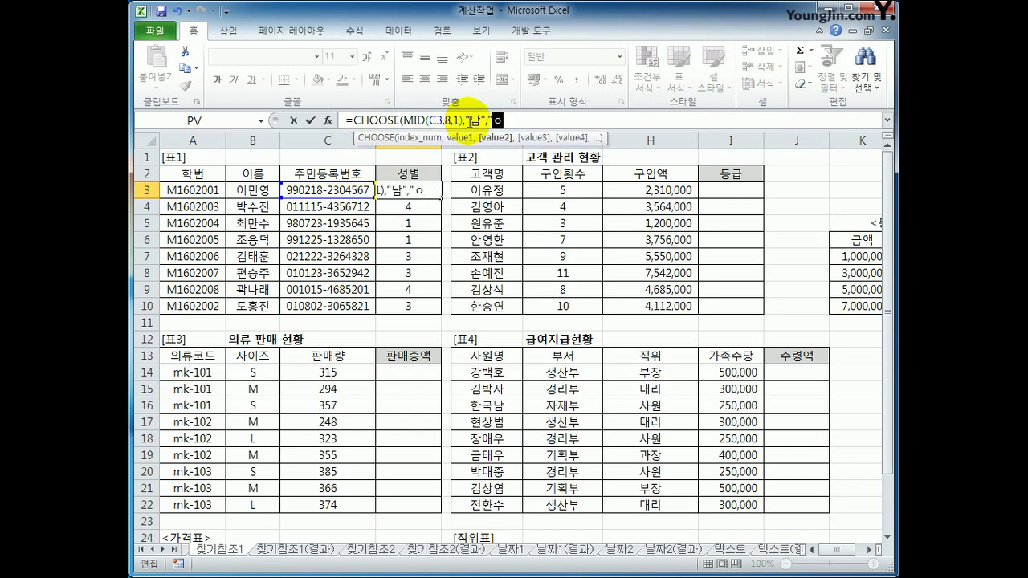
{"action": "type", "text": "ㅕ\",\"남"}
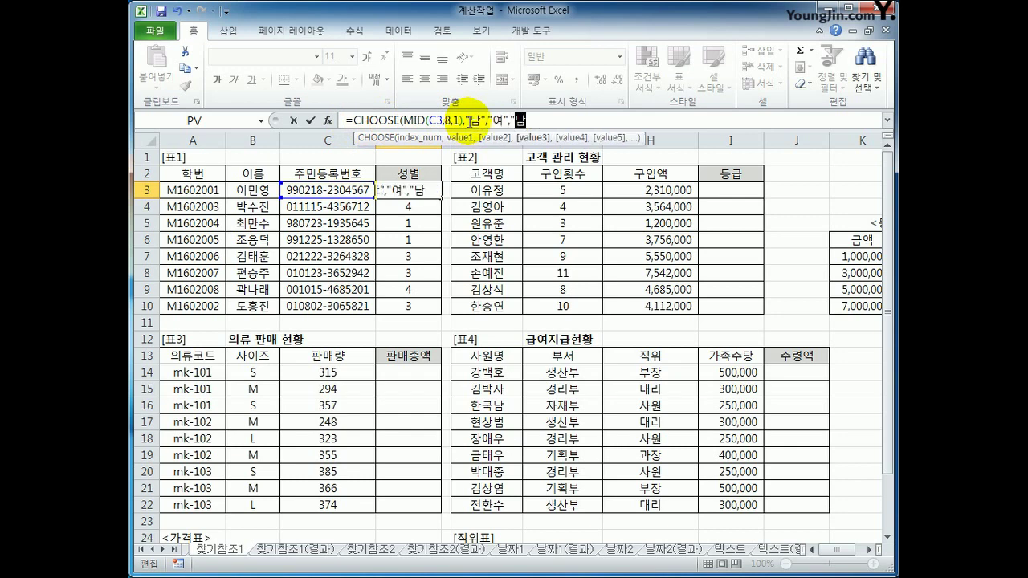
{"action": "type", "text": "\",\"ㅇㅕ\")"}
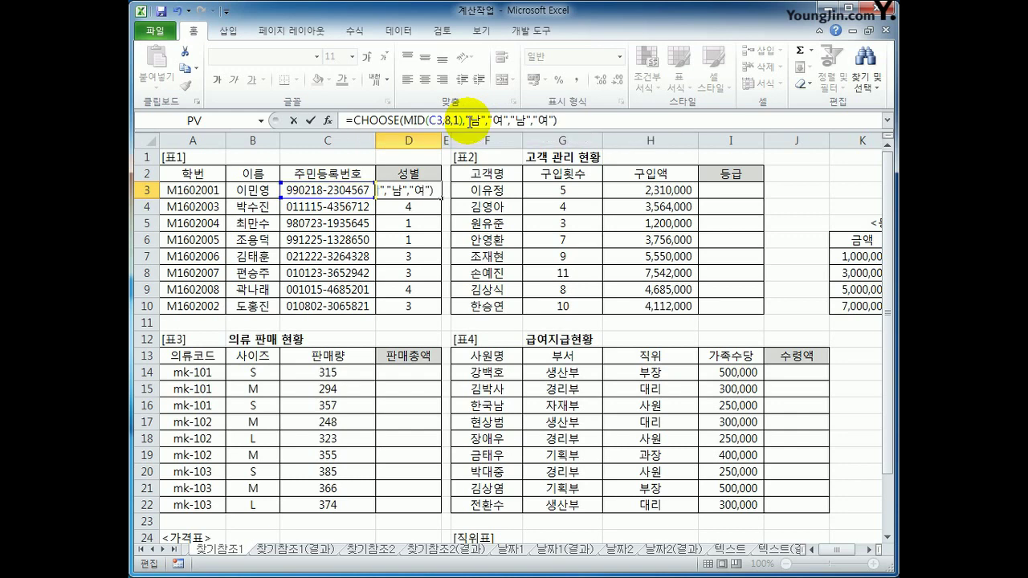
{"action": "key", "text": "Return"}
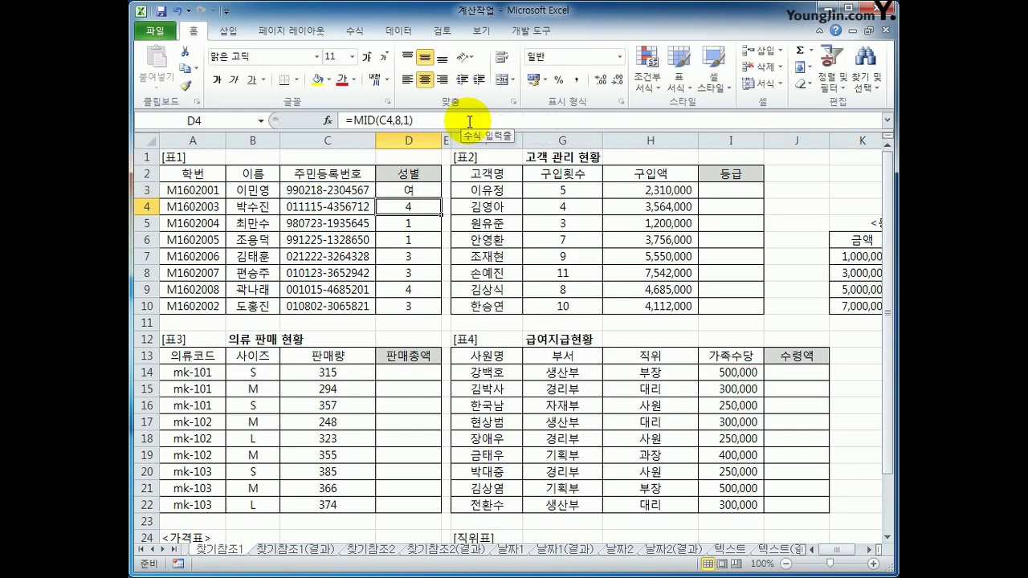
Fill the CHOOSE formula from D3 down through D10 of the 성별 column.
{"action": "left_click", "coordinate": [424, 190]}
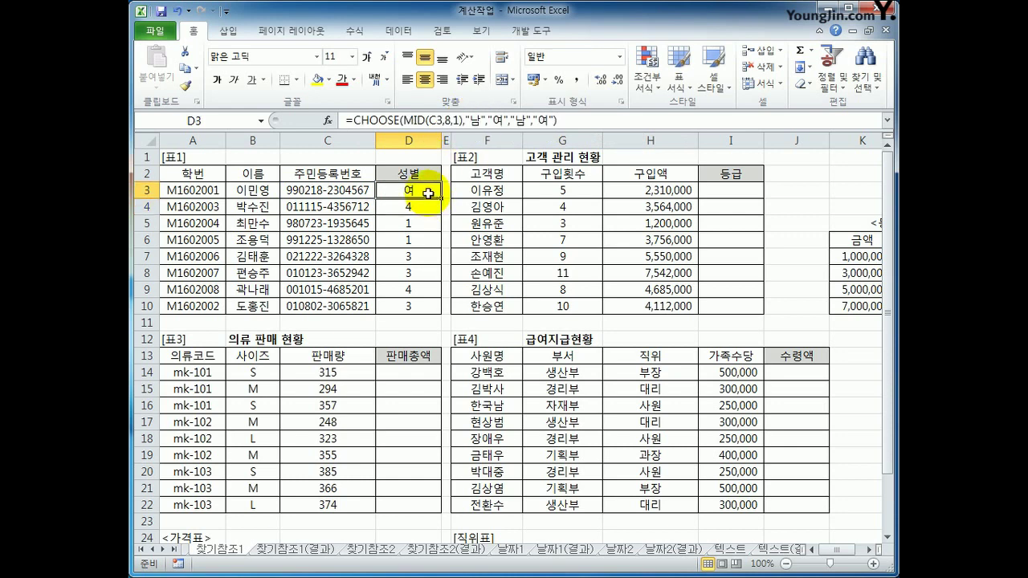
{"action": "left_click_drag", "start_coordinate": [441, 198], "coordinate": [432, 316]}
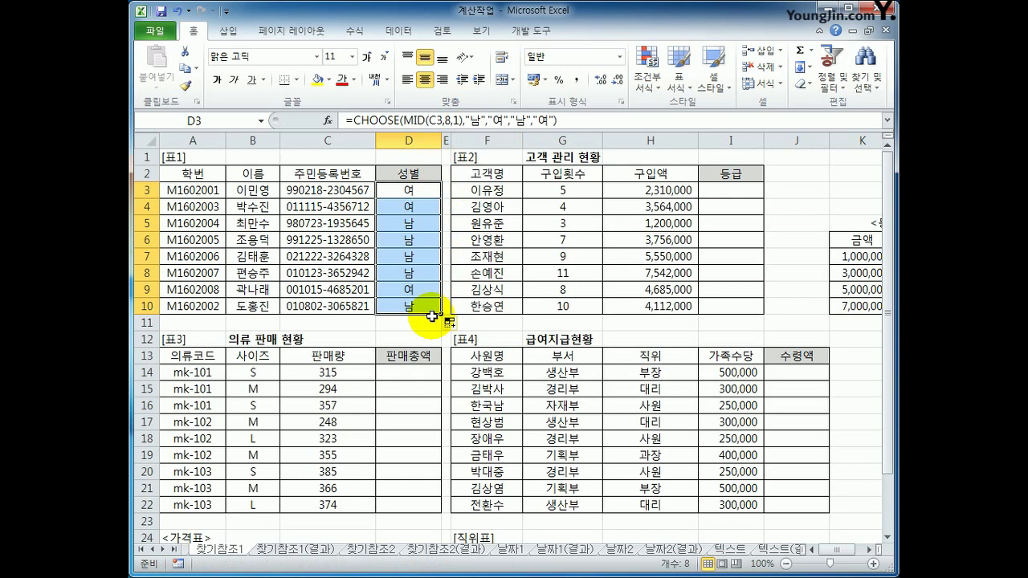
{"action": "left_click", "coordinate": [429, 305]}
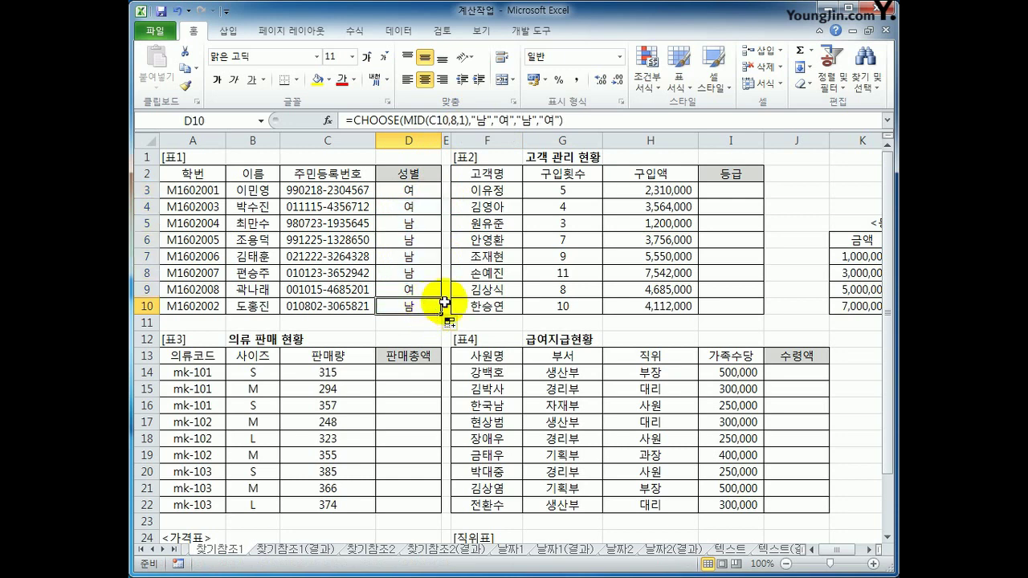
Examine the 구입액 values in H3:H10 and the 등급표 lookup table in K6:L10.
{"action": "left_click", "coordinate": [721, 194]}
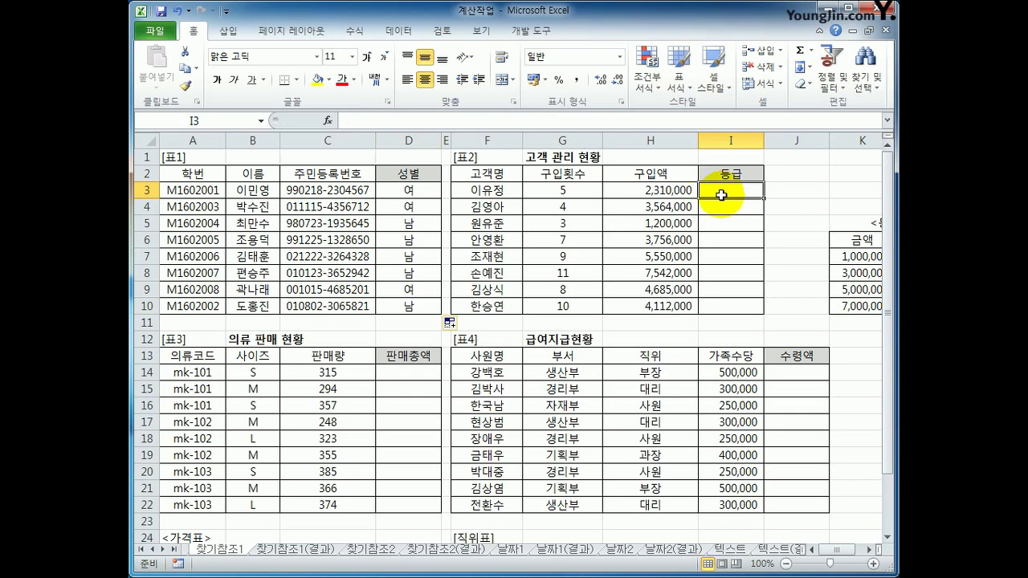
{"action": "left_click_drag", "start_coordinate": [651, 191], "coordinate": [650, 306]}
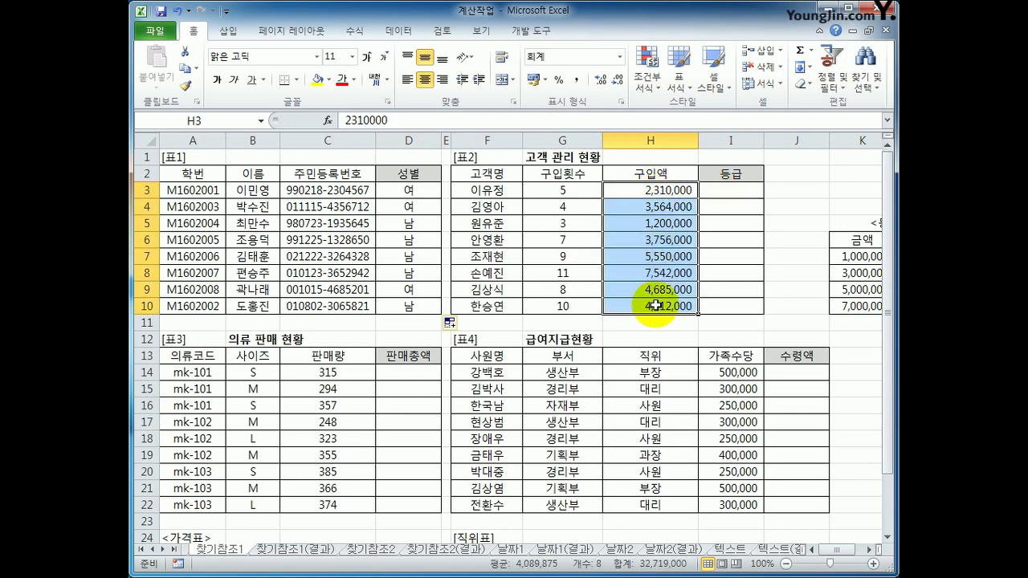
{"action": "left_click_drag", "start_coordinate": [836, 551], "coordinate": [840, 558]}
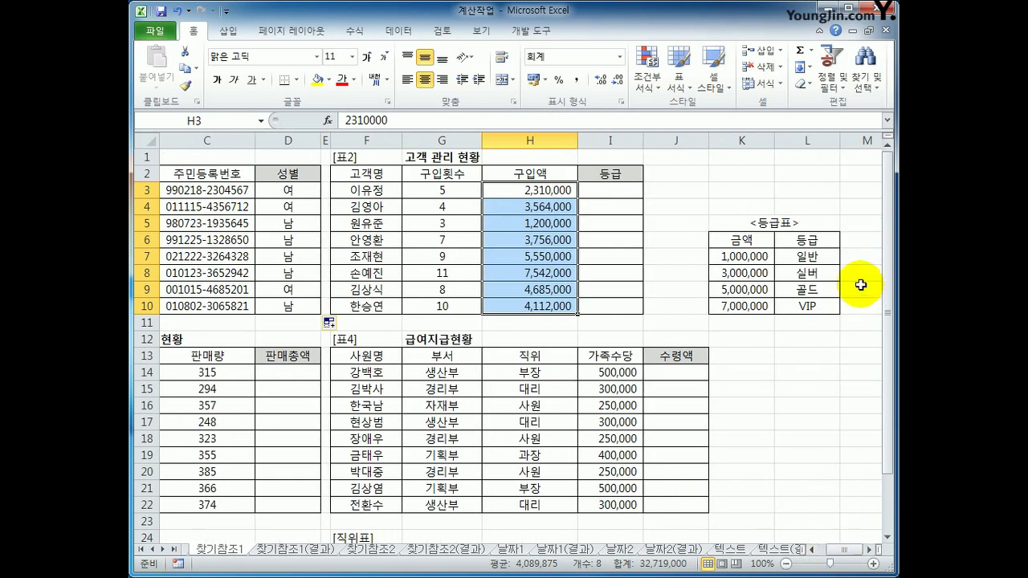
{"action": "left_click", "coordinate": [814, 261]}
{"action": "left_click_drag", "start_coordinate": [813, 261], "coordinate": [808, 305]}
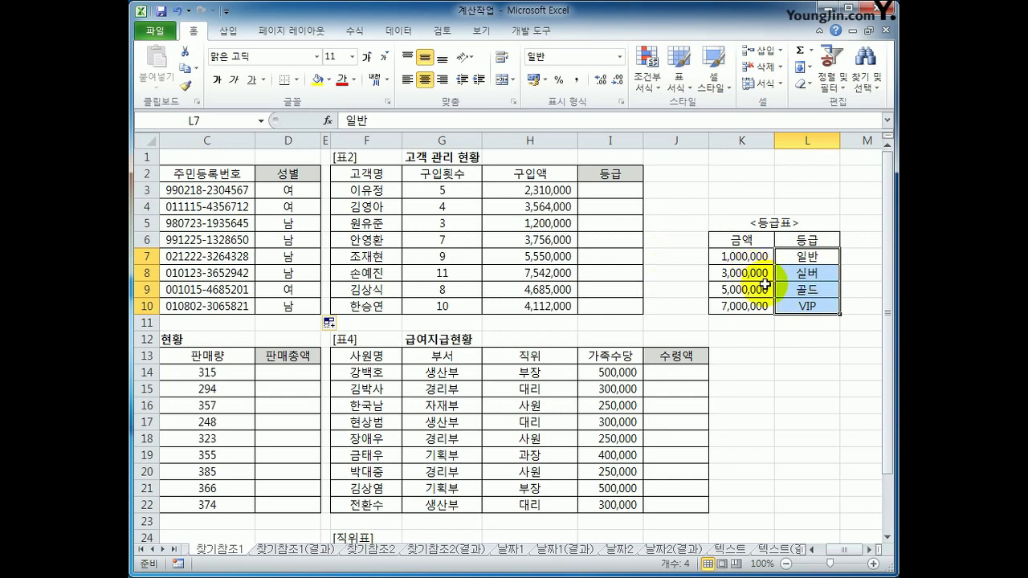
{"action": "left_click", "coordinate": [604, 188]}
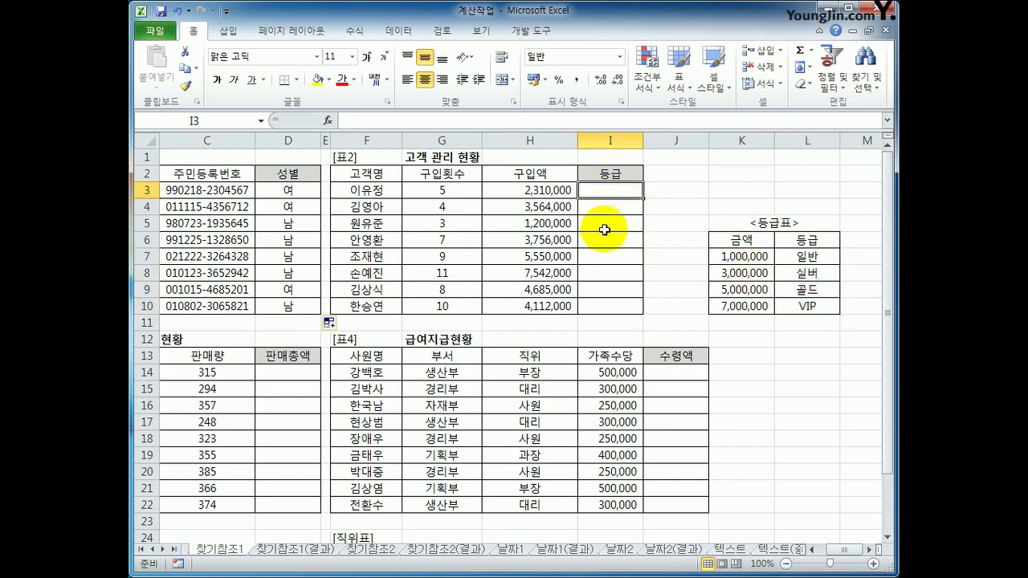
{"action": "left_click_drag", "start_coordinate": [741, 240], "coordinate": [782, 305]}
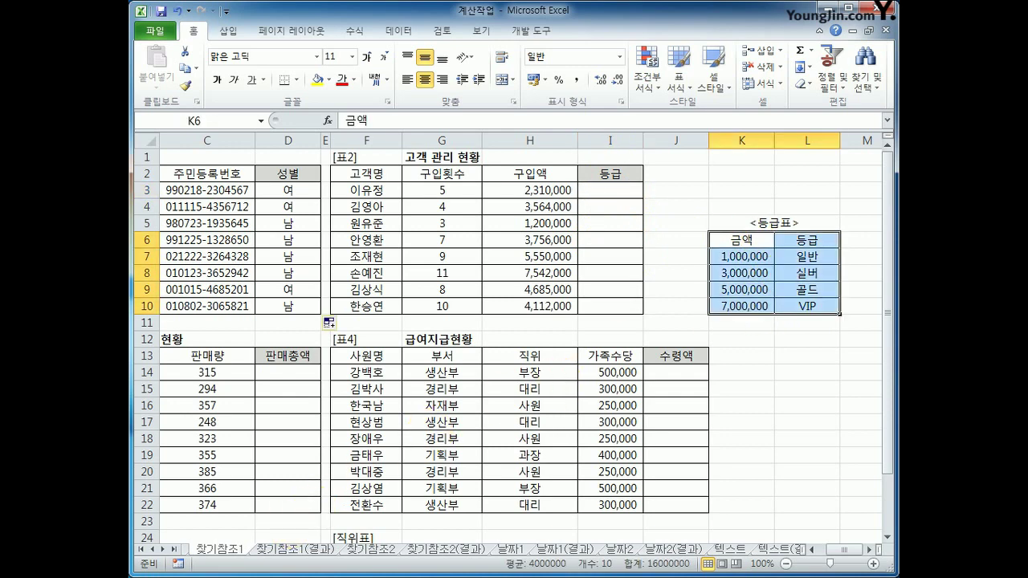
Start a VLOOKUP formula in I3 of the 등급 column with H3 as the lookup value.
{"action": "left_click", "coordinate": [626, 193]}
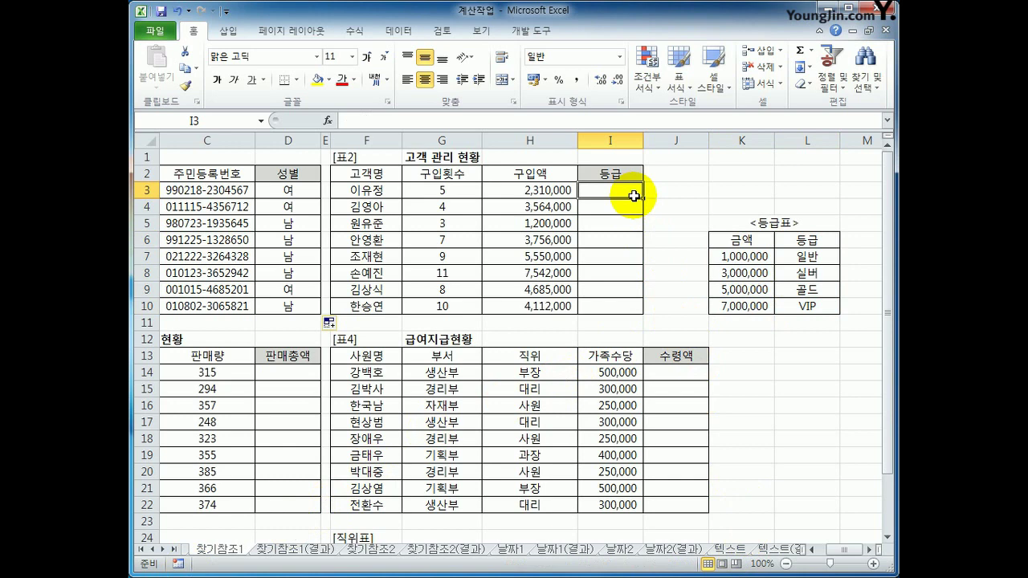
{"action": "type", "text": "=피"}
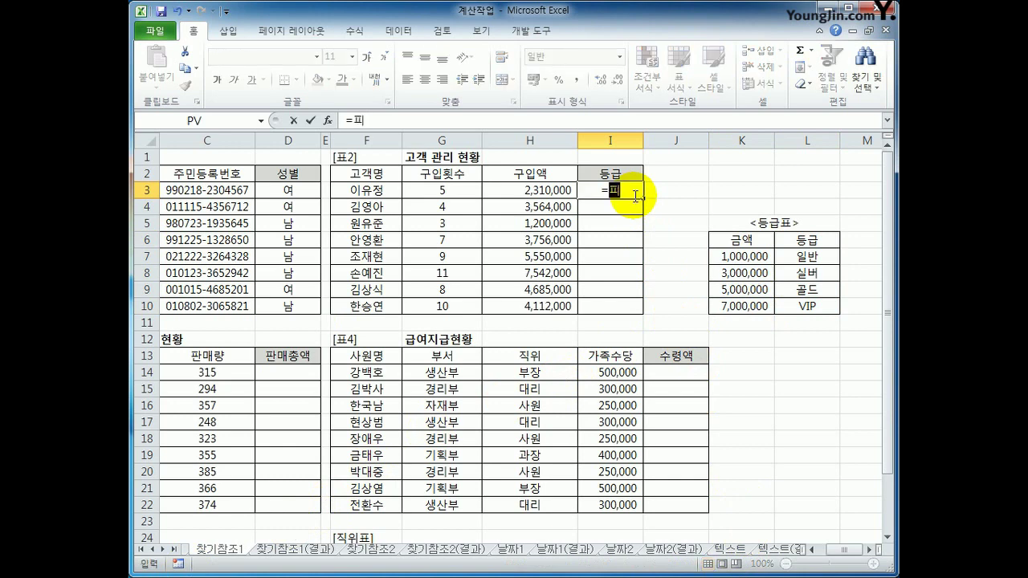
{"action": "key", "text": "BackSpace"}
{"action": "key", "text": "BackSpace"}
{"action": "type", "text": "VL"}
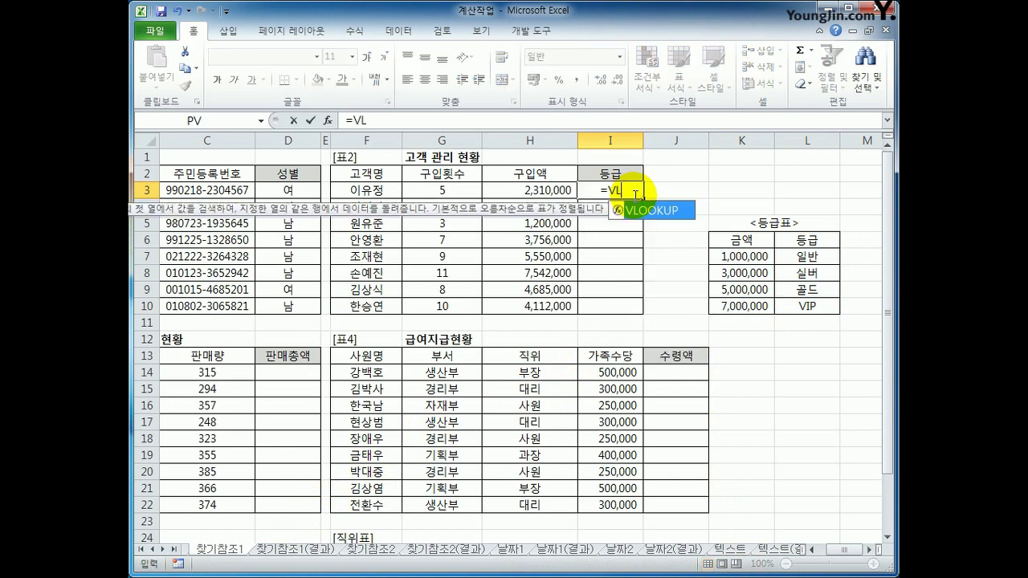
{"action": "key", "text": "Tab"}
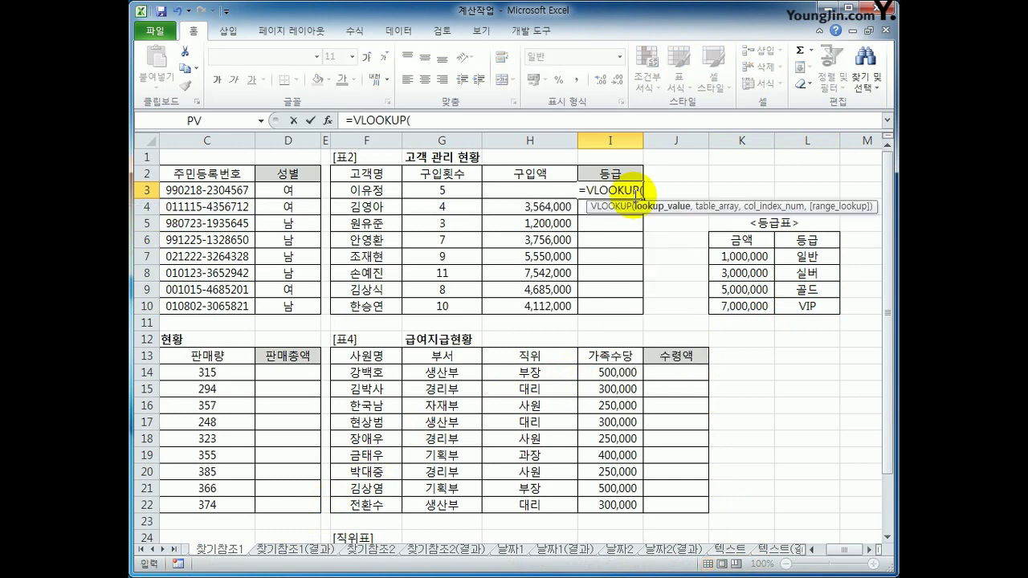
{"action": "left_click", "coordinate": [516, 193]}
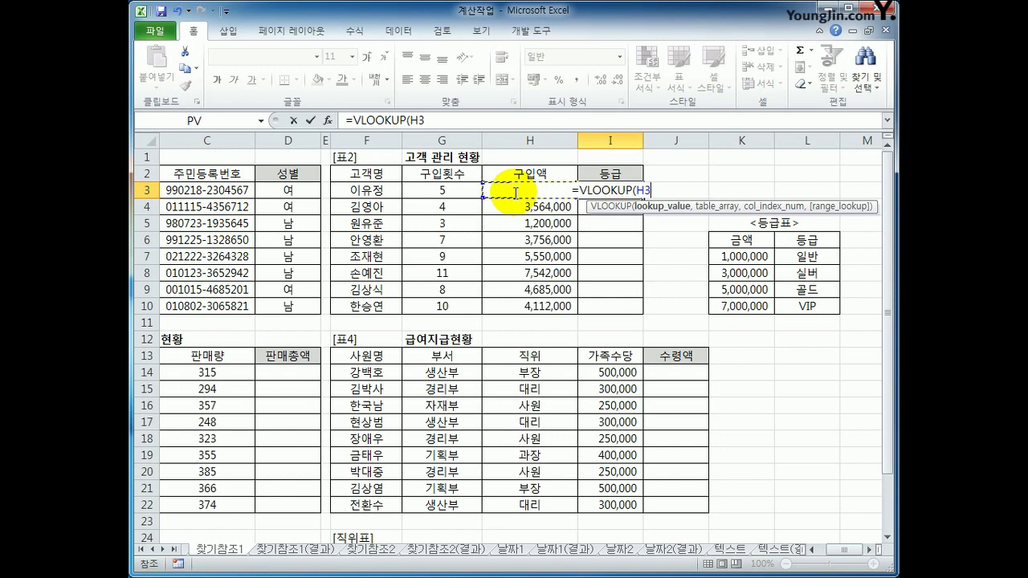
{"action": "type", "text": ","}
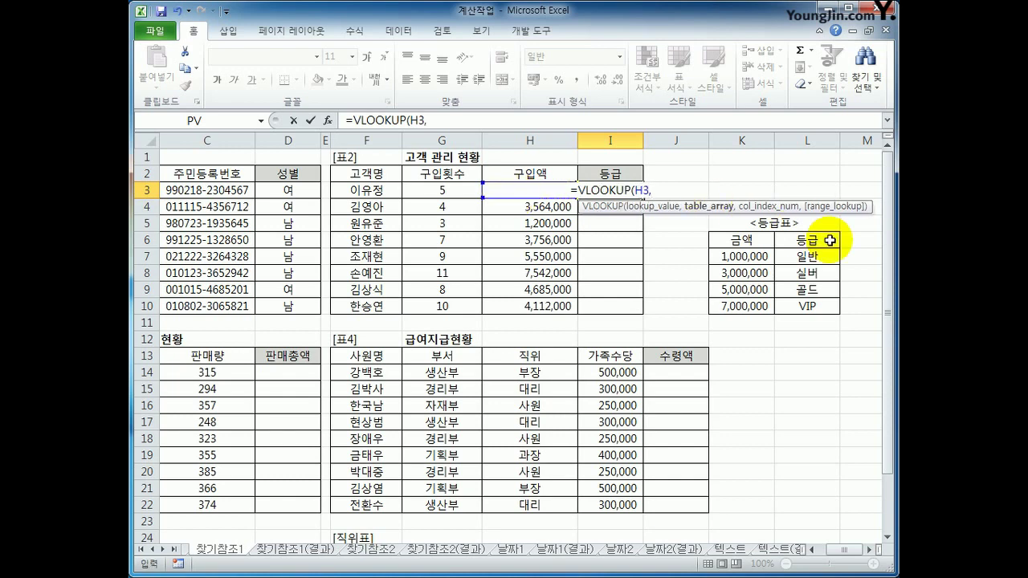
Add the grade table data range K7:L10 as the absolute table array $K$7:$L$10.
{"action": "left_click", "coordinate": [757, 255]}
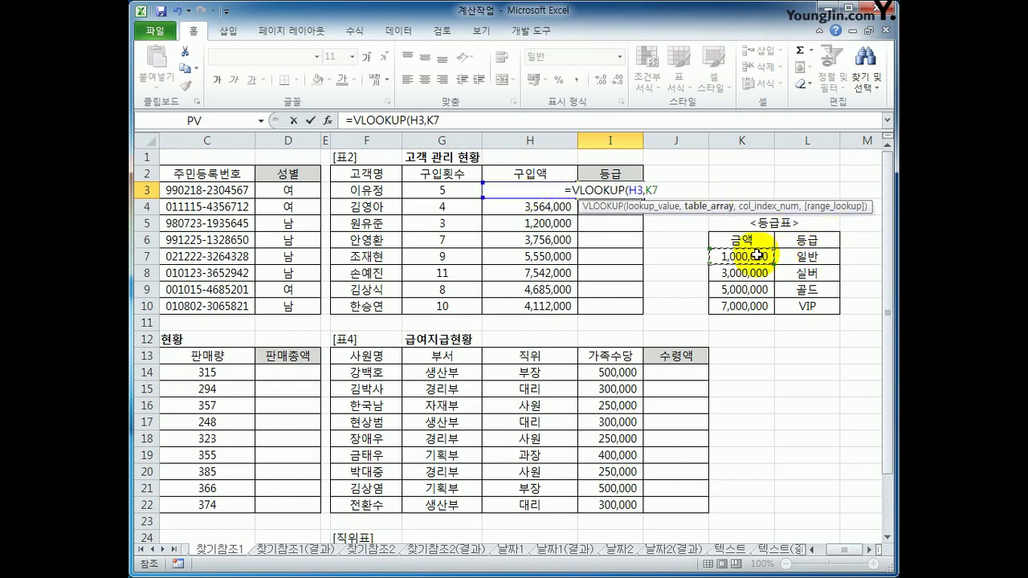
{"action": "left_click_drag", "start_coordinate": [757, 256], "coordinate": [795, 303]}
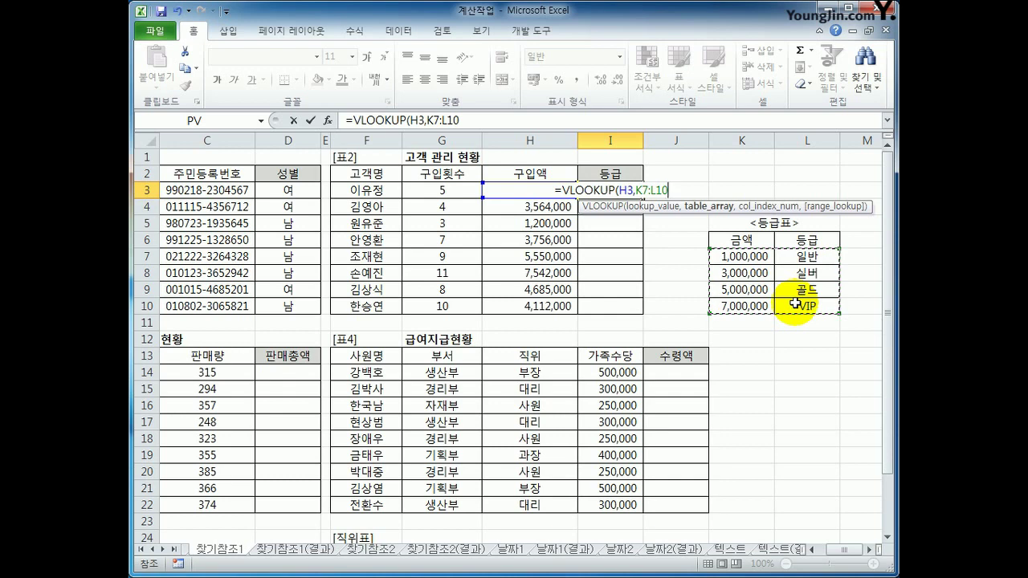
{"action": "key", "text": "F4"}
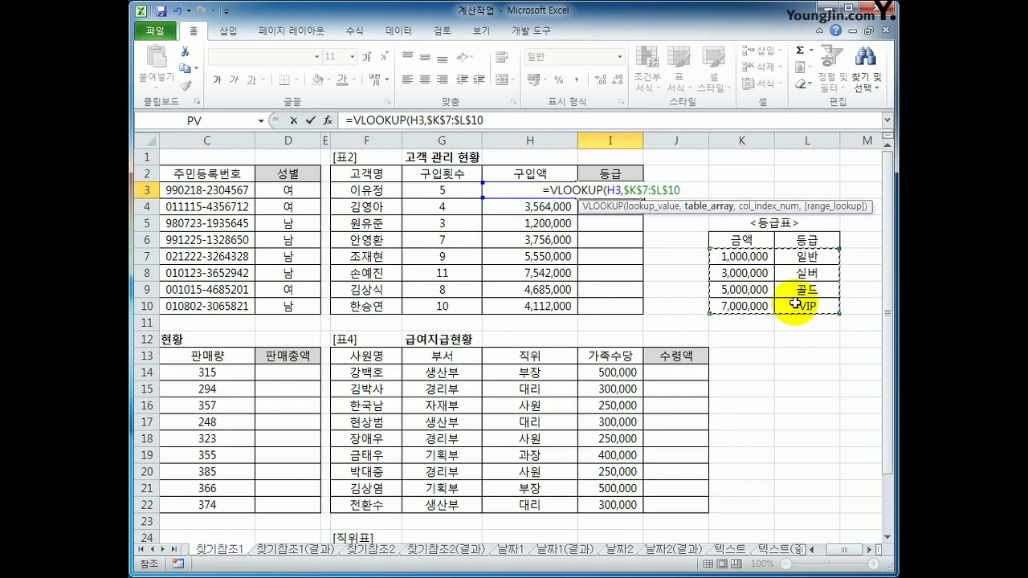
{"action": "type", "text": ","}
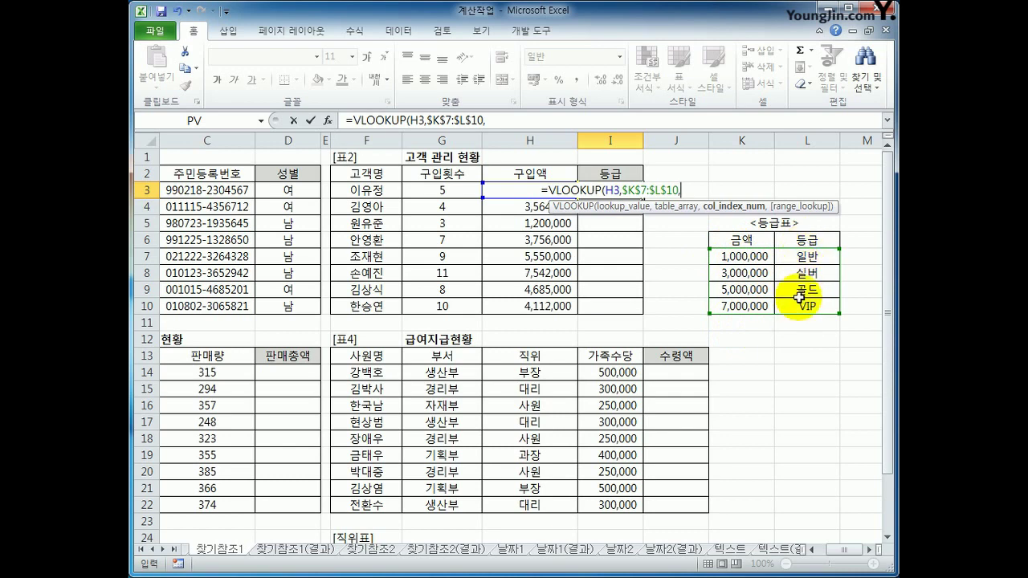
Return column 2 with the default approximate match and enter I3 as =VLOOKUP(H3,$K$7:$L$10,2).
{"action": "type", "text": "2"}
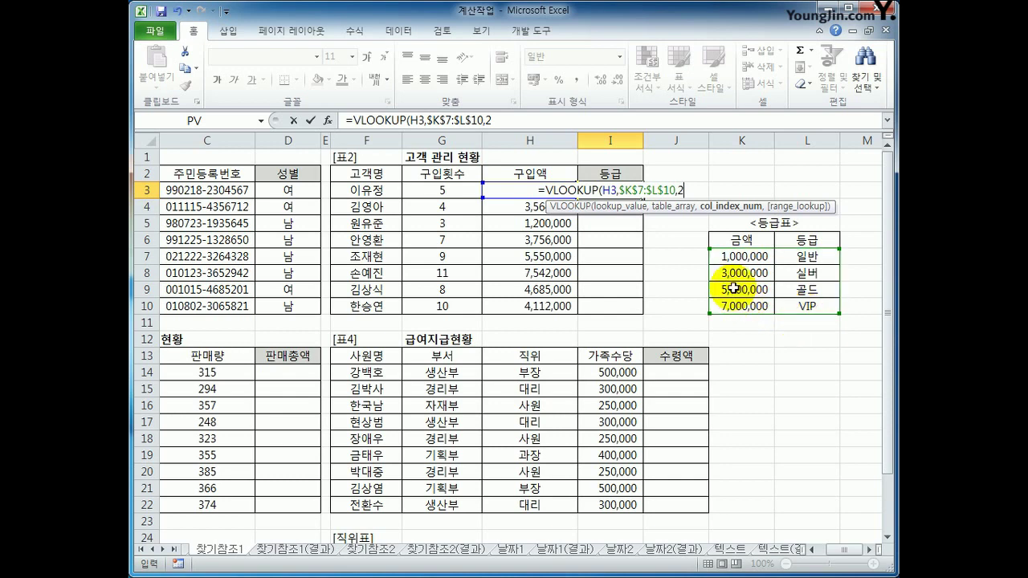
{"action": "type", "text": ","}
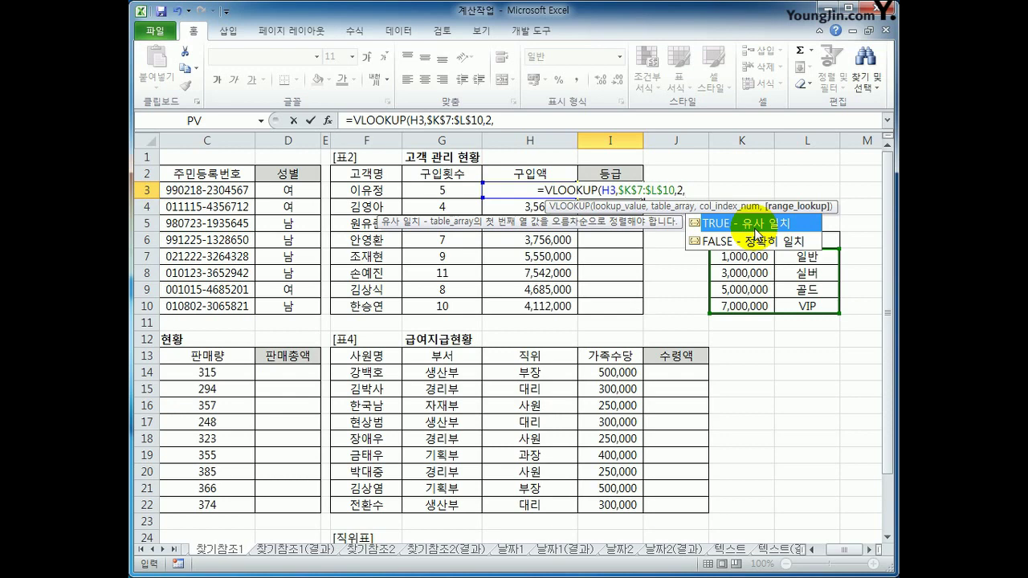
{"action": "key", "text": "BackSpace"}
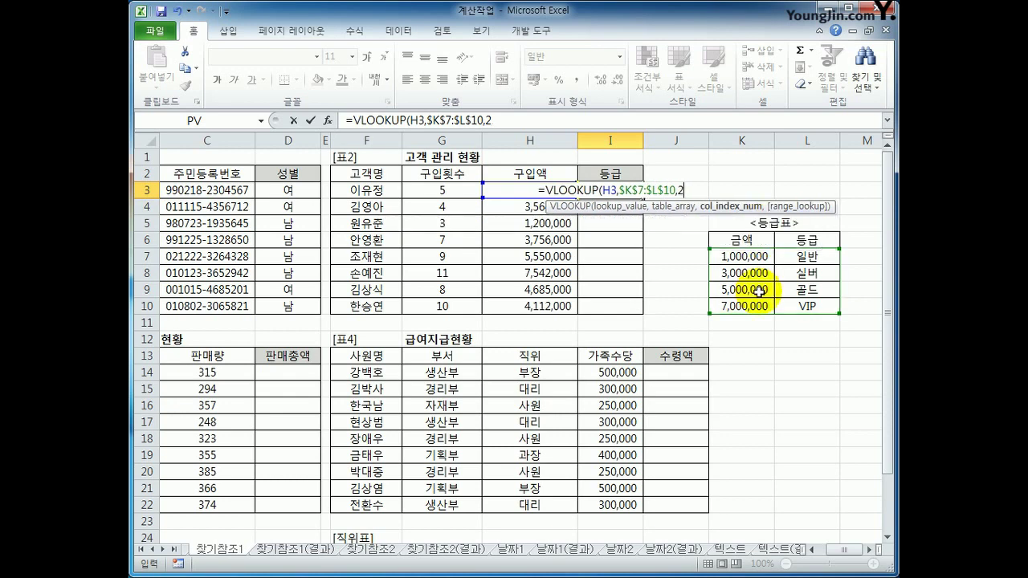
{"action": "type", "text": ")"}
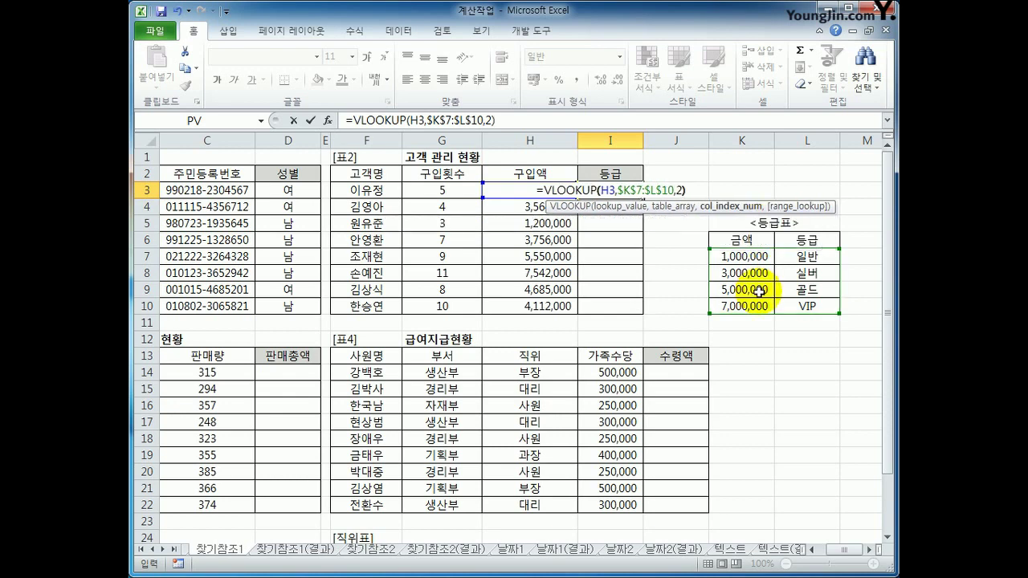
{"action": "key", "text": "ctrl+Return"}
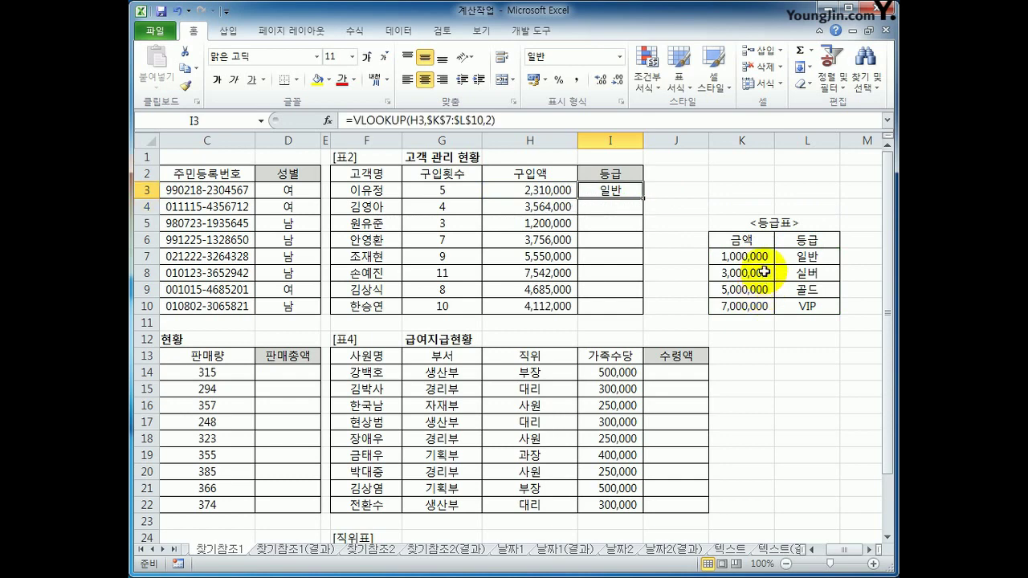
Fill the VLOOKUP formula from I3 down through I10 of the 등급 column.
{"action": "left_click_drag", "start_coordinate": [758, 257], "coordinate": [806, 254]}
{"action": "left_click", "coordinate": [612, 193]}
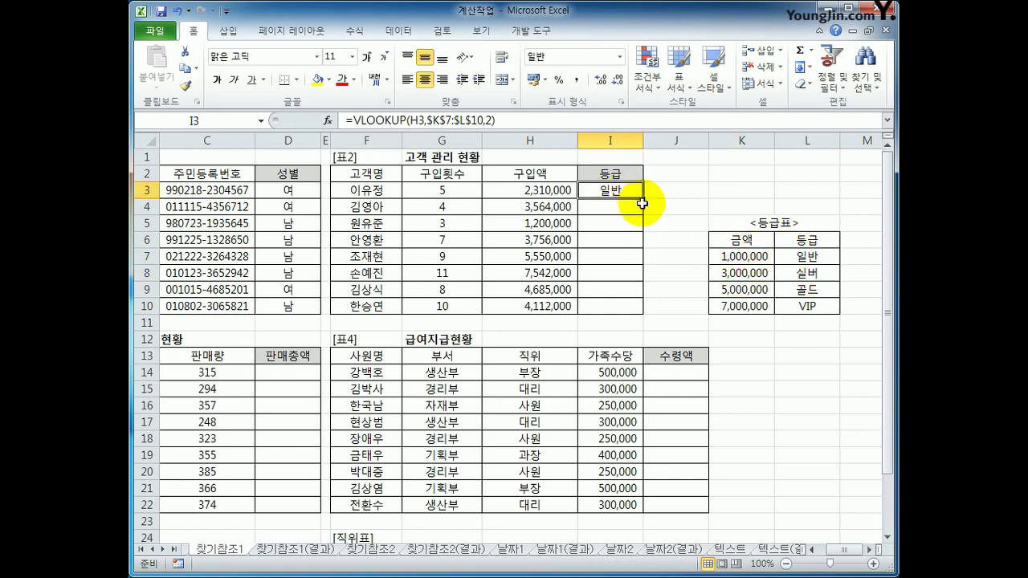
{"action": "left_click_drag", "start_coordinate": [647, 199], "coordinate": [628, 313]}
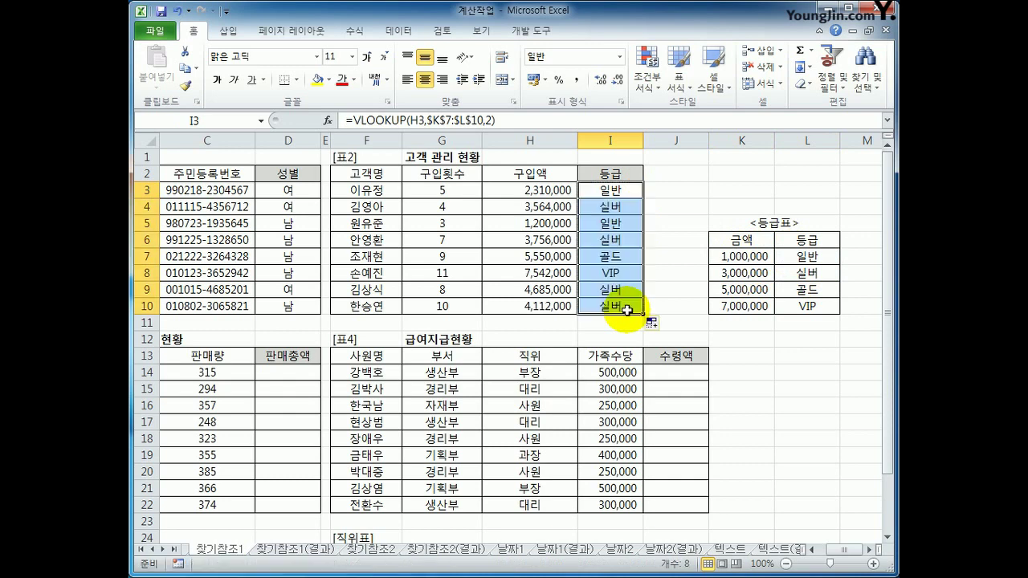
Compare the returned 등급 values with the 금액 thresholds and grades in K7:L10 of the 등급표.
{"action": "left_click", "coordinate": [732, 273]}
{"action": "left_click_drag", "start_coordinate": [733, 273], "coordinate": [797, 273]}
{"action": "left_click_drag", "start_coordinate": [735, 257], "coordinate": [794, 257]}
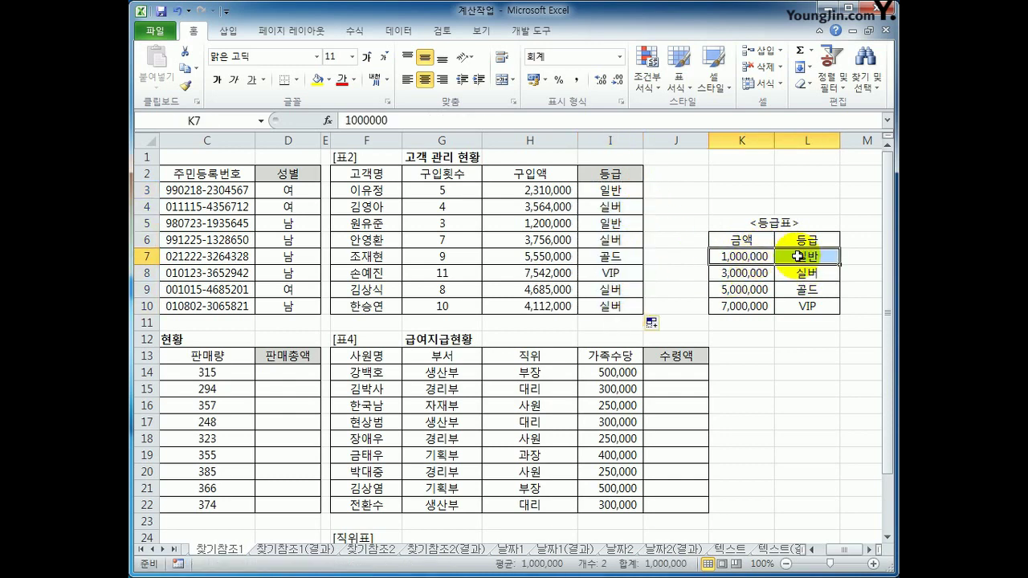
{"action": "left_click_drag", "start_coordinate": [562, 273], "coordinate": [594, 273]}
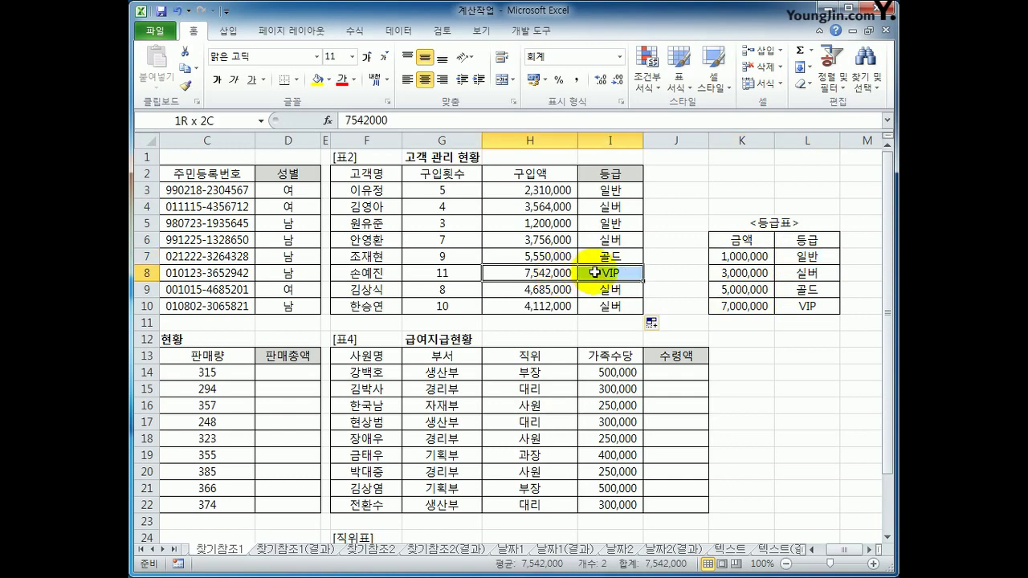
{"action": "left_click_drag", "start_coordinate": [735, 306], "coordinate": [807, 307]}
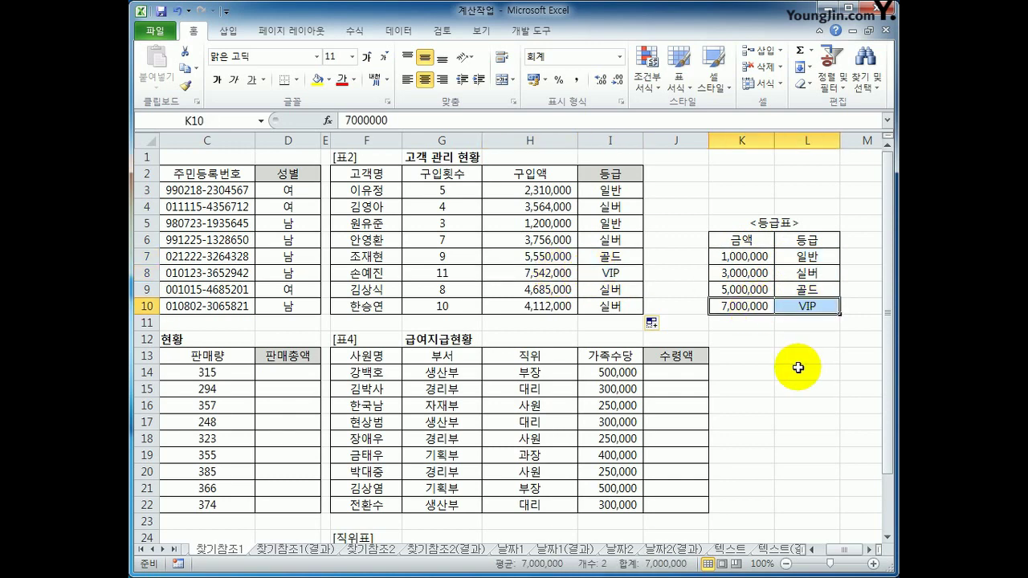
{"action": "left_click", "coordinate": [756, 257]}
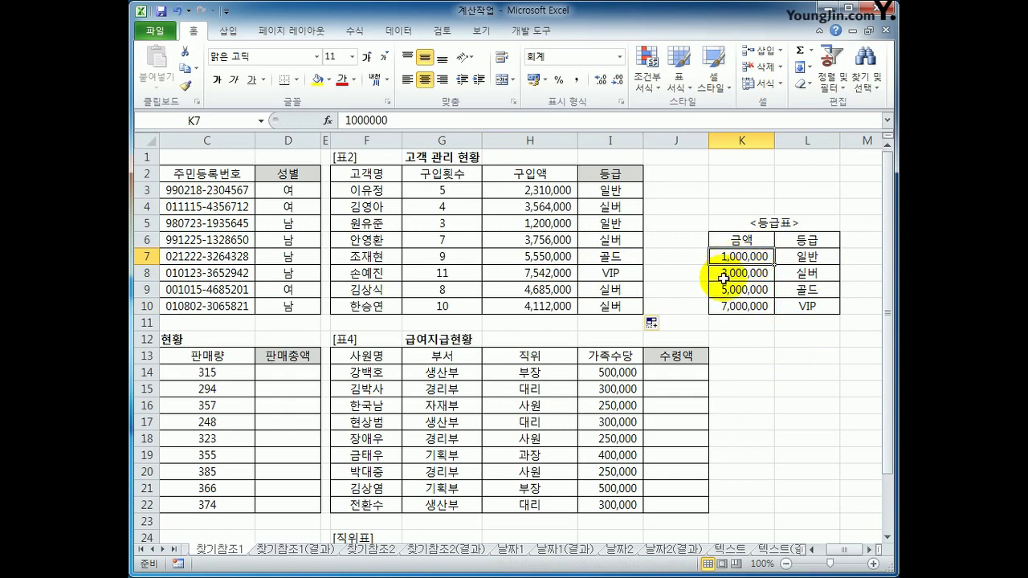
{"action": "left_click", "coordinate": [805, 255]}
{"action": "left_click", "coordinate": [758, 273]}
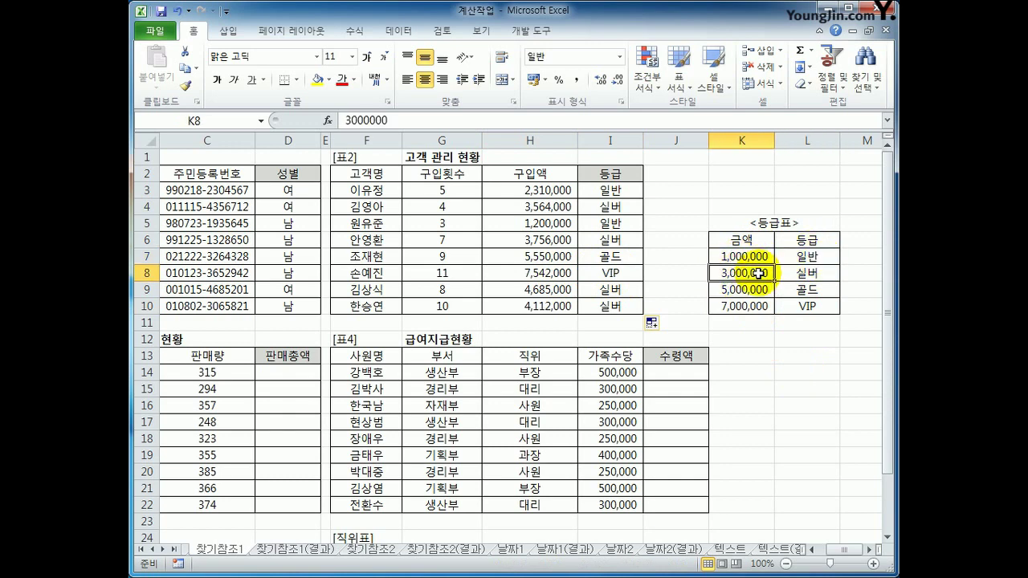
{"action": "left_click_drag", "start_coordinate": [758, 274], "coordinate": [753, 291]}
{"action": "left_click", "coordinate": [751, 292]}
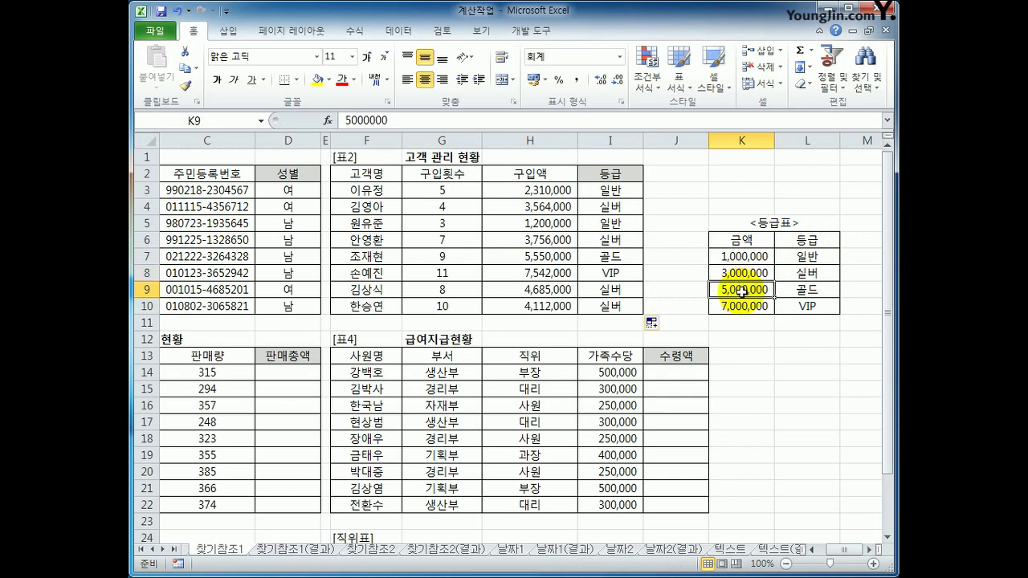
{"action": "left_click", "coordinate": [806, 273]}
{"action": "left_click", "coordinate": [761, 289]}
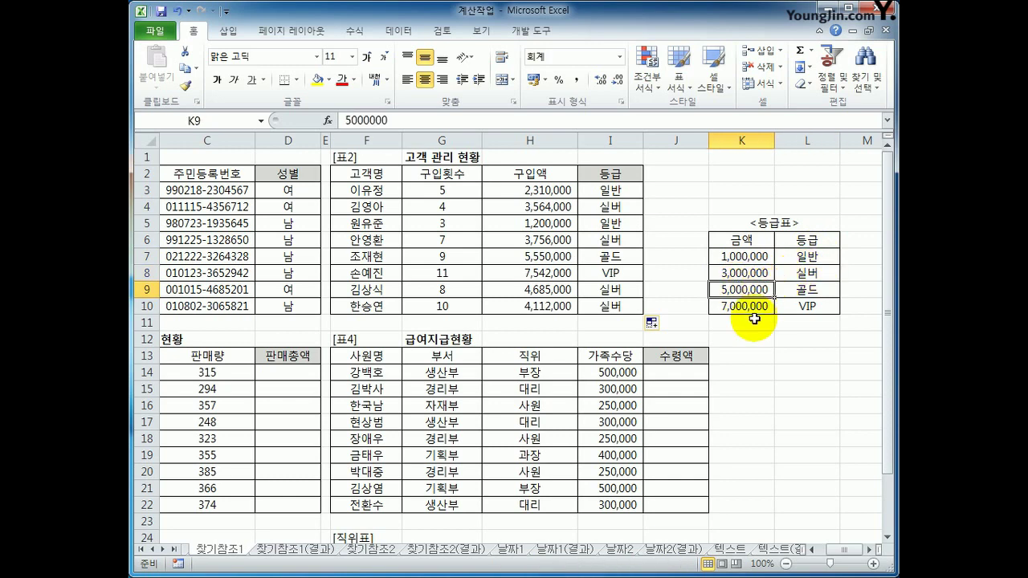
{"action": "left_click", "coordinate": [808, 289]}
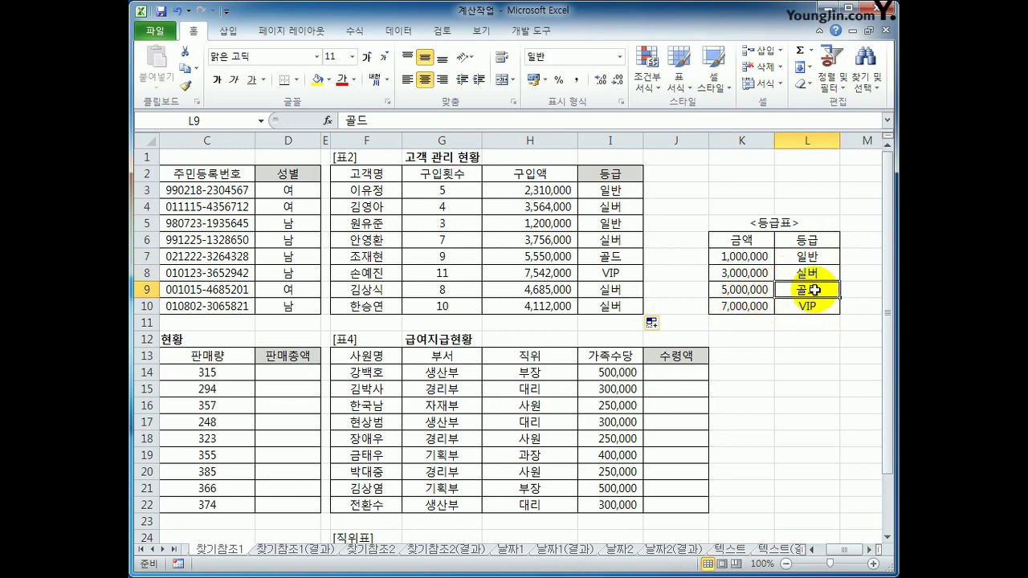
{"action": "left_click", "coordinate": [740, 306]}
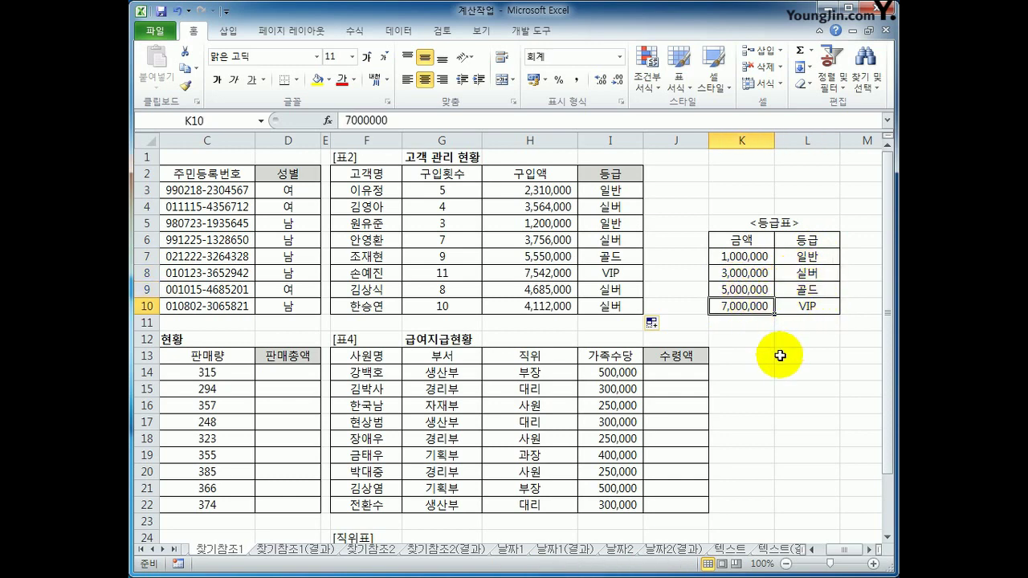
Review the I3 formula's column index argument against the 금액 and 등급 columns of the 등급표.
{"action": "left_click", "coordinate": [631, 193]}
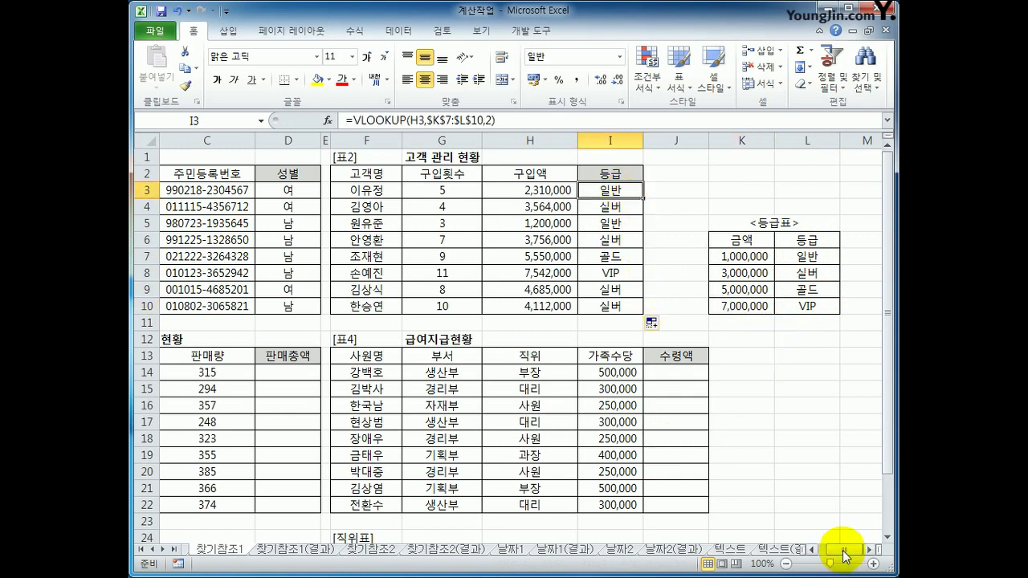
{"action": "left_click_drag", "start_coordinate": [740, 240], "coordinate": [779, 298]}
{"action": "left_click_drag", "start_coordinate": [740, 240], "coordinate": [747, 306]}
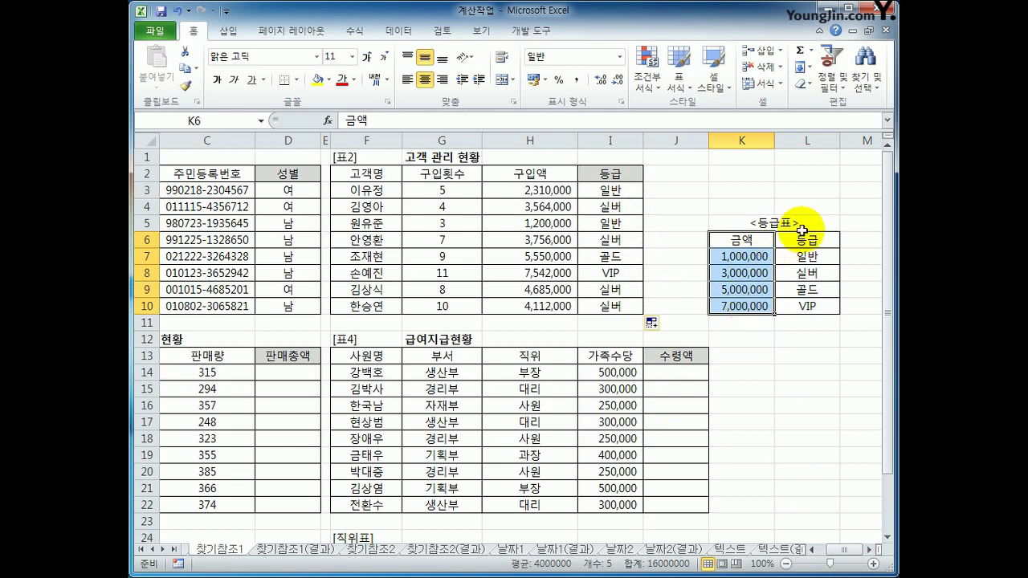
{"action": "left_click_drag", "start_coordinate": [803, 238], "coordinate": [800, 291]}
{"action": "left_click", "coordinate": [635, 194]}
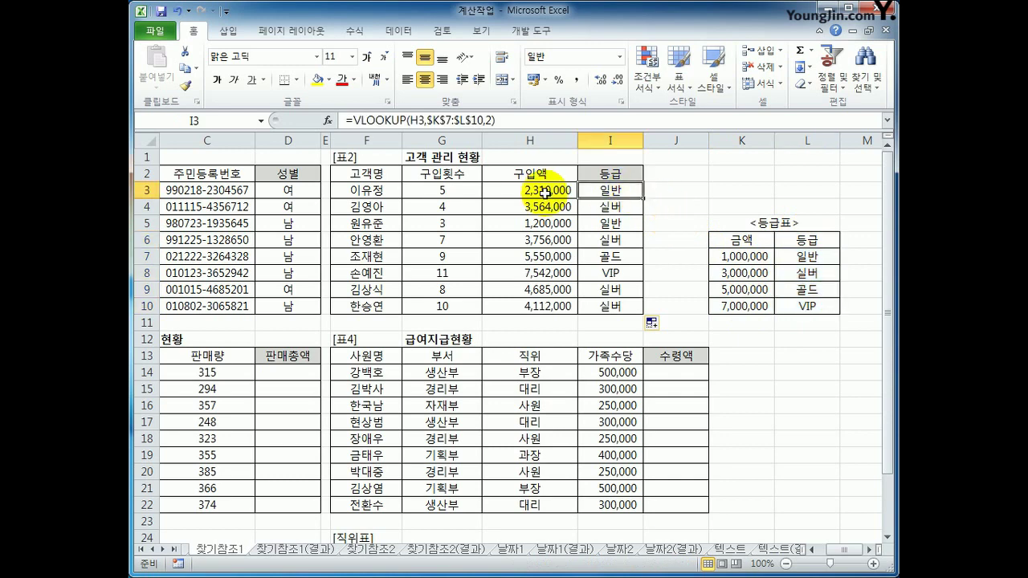
{"action": "double_click", "coordinate": [487, 120]}
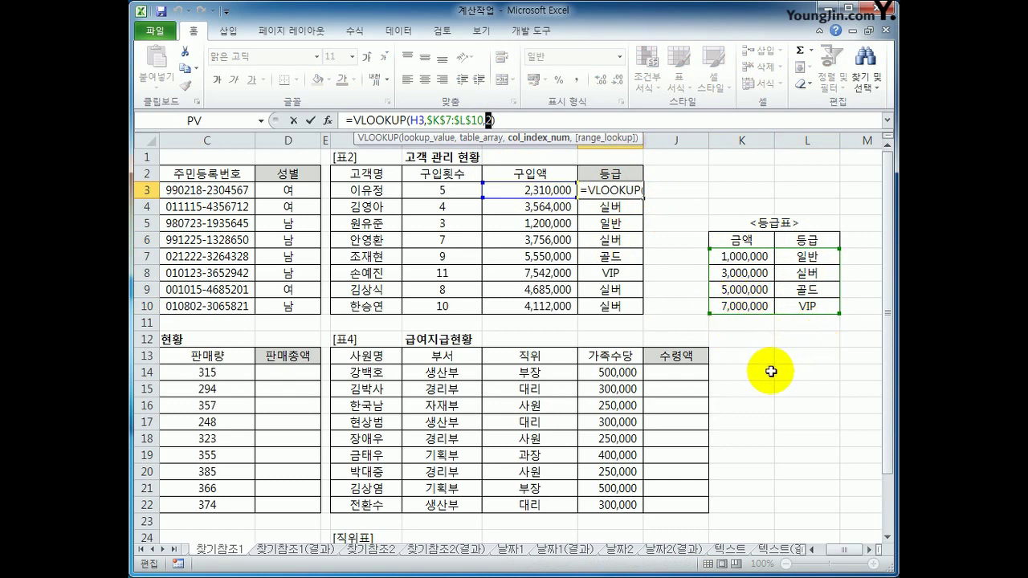
{"action": "key", "text": "Return"}
Examine the 판매가 and 할인가 rows per 의류코드 in the 가격표 at A25:D27 as the source for 판매총액.
{"action": "left_click", "coordinate": [820, 550]}
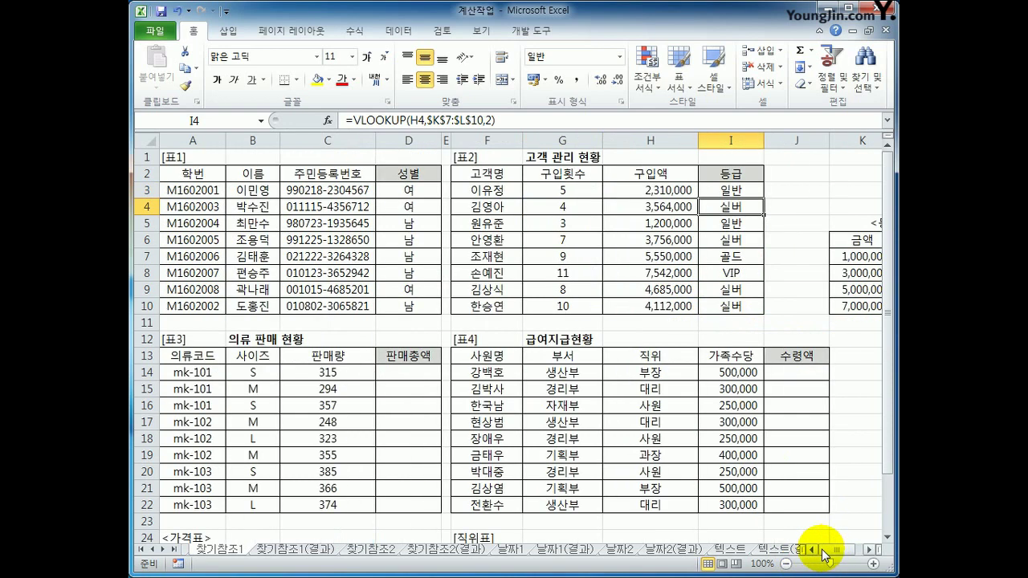
{"action": "left_click", "coordinate": [414, 371]}
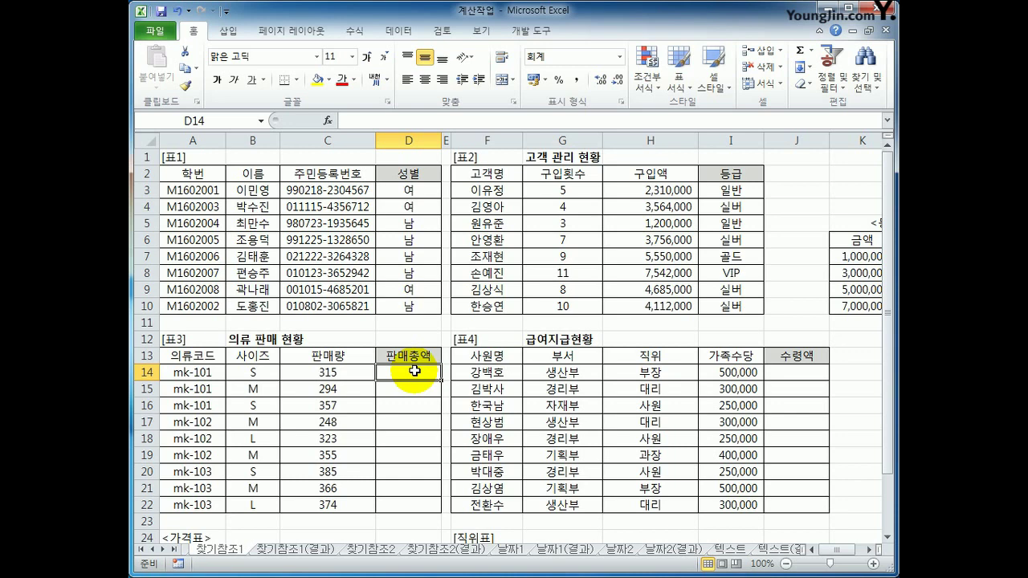
{"action": "scroll", "coordinate": [389, 402], "scroll_direction": "down", "scroll_amount": 2}
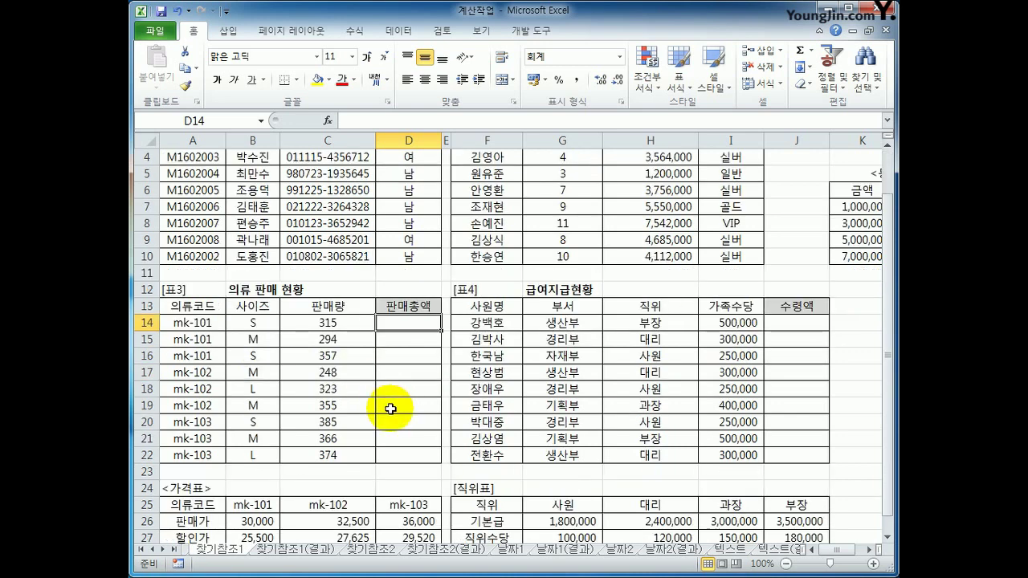
{"action": "left_click_drag", "start_coordinate": [185, 455], "coordinate": [369, 490]}
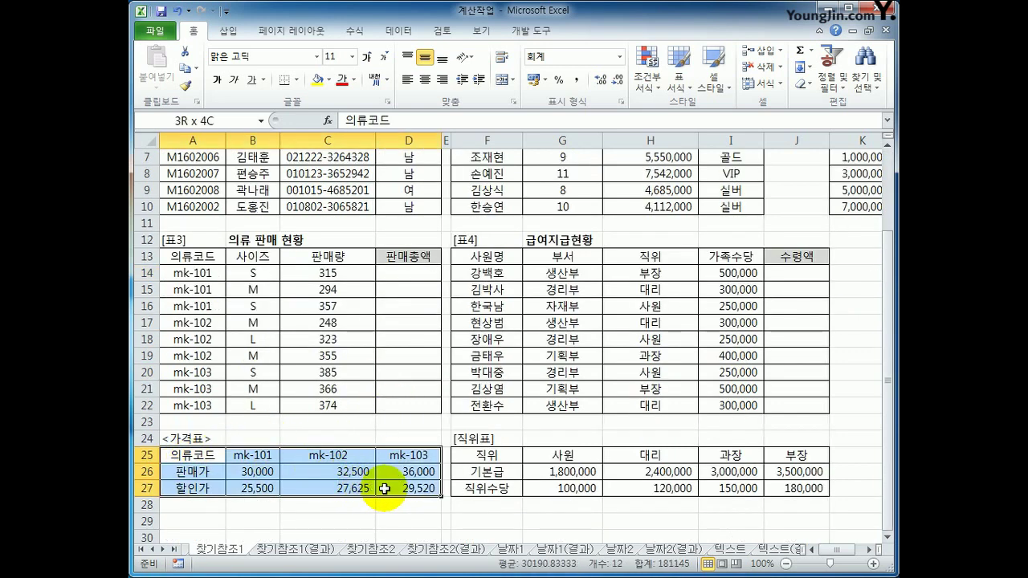
{"action": "left_click", "coordinate": [255, 454]}
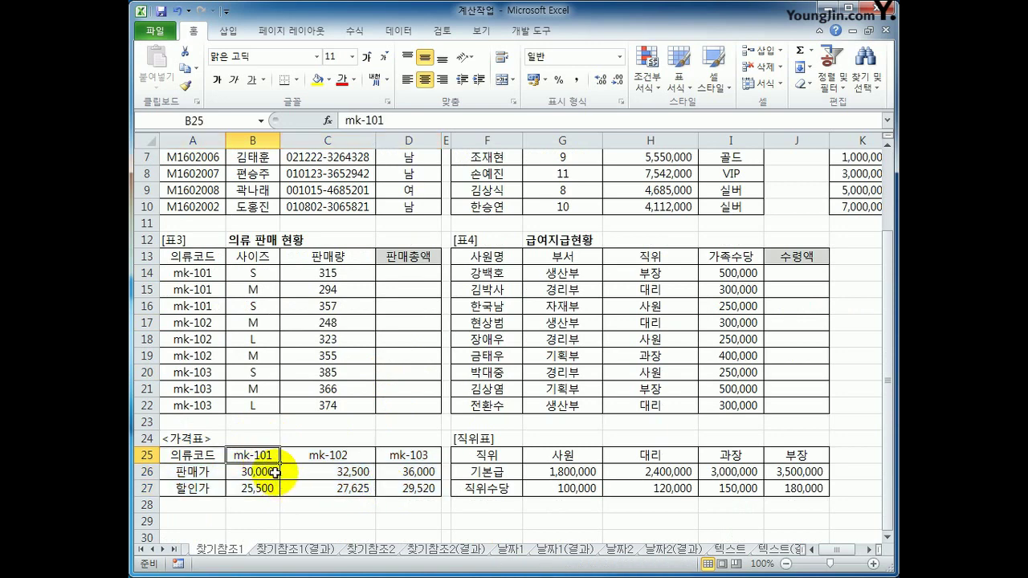
{"action": "left_click", "coordinate": [257, 488]}
{"action": "left_click", "coordinate": [263, 472]}
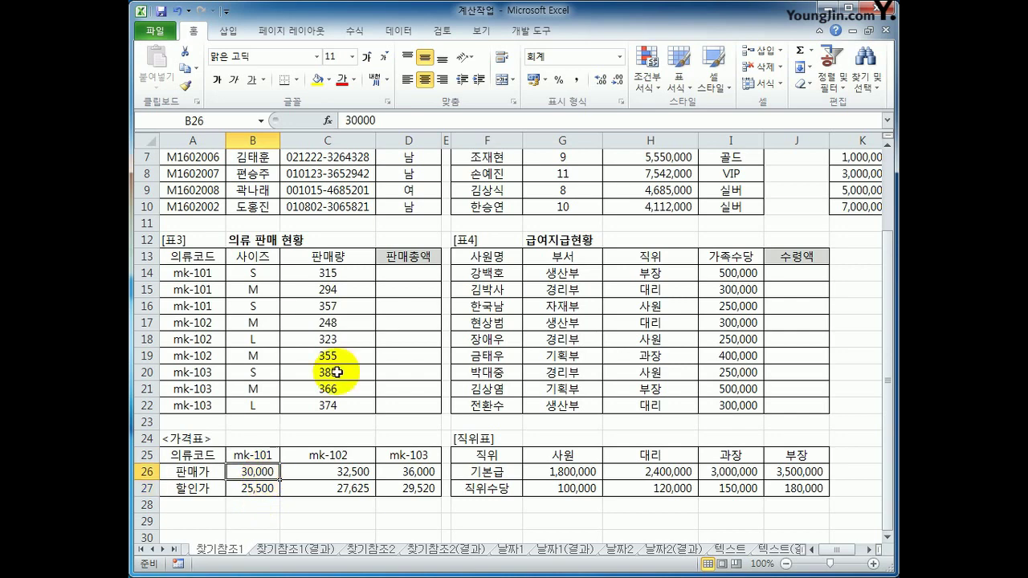
{"action": "left_click", "coordinate": [412, 273]}
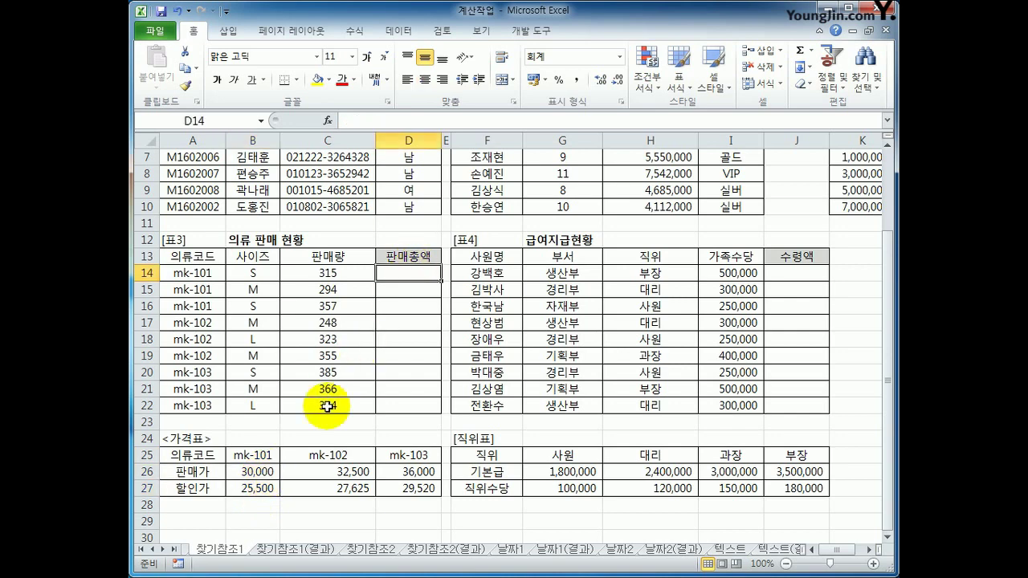
{"action": "left_click", "coordinate": [267, 487]}
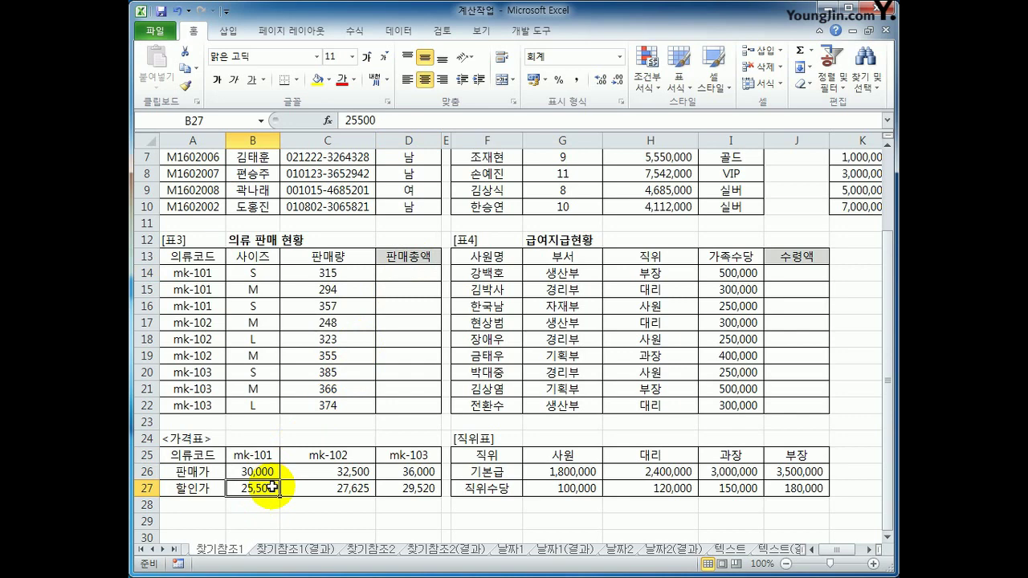
Begin the 판매총액 formula in D14 by multiplying the 판매량 in C14 by an INDEX function.
{"action": "left_click", "coordinate": [400, 274]}
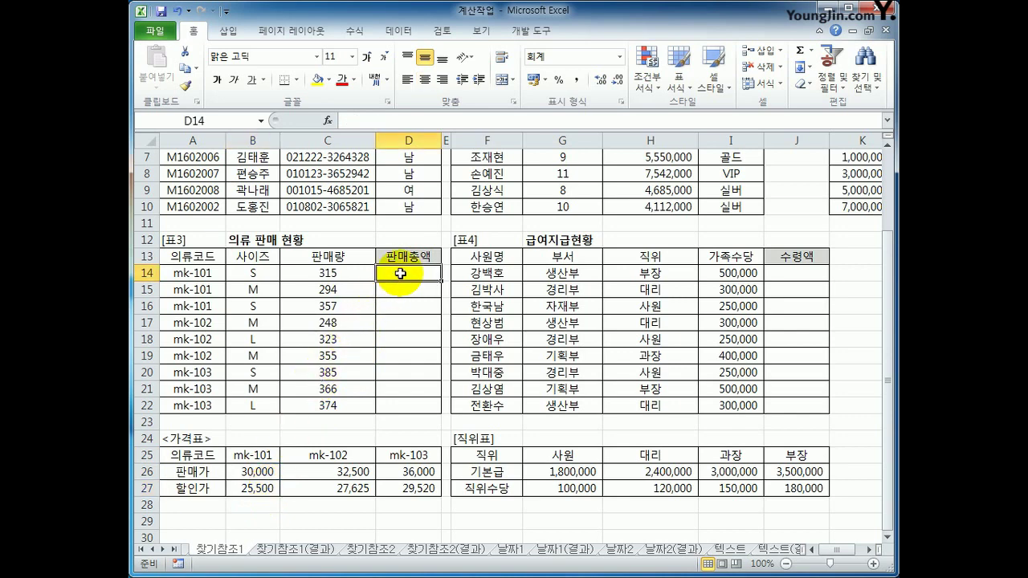
{"action": "type", "text": "="}
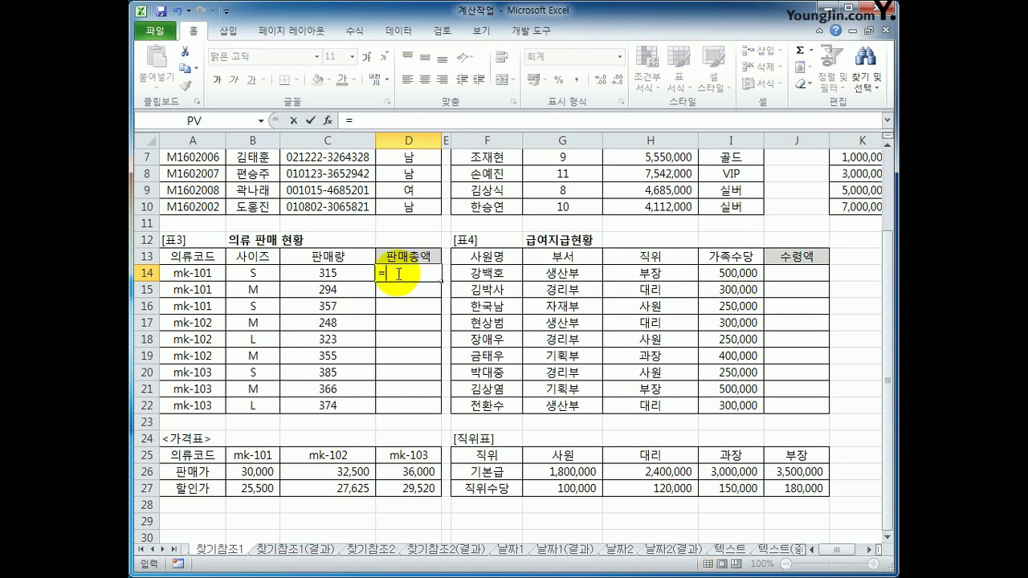
{"action": "left_click", "coordinate": [358, 275]}
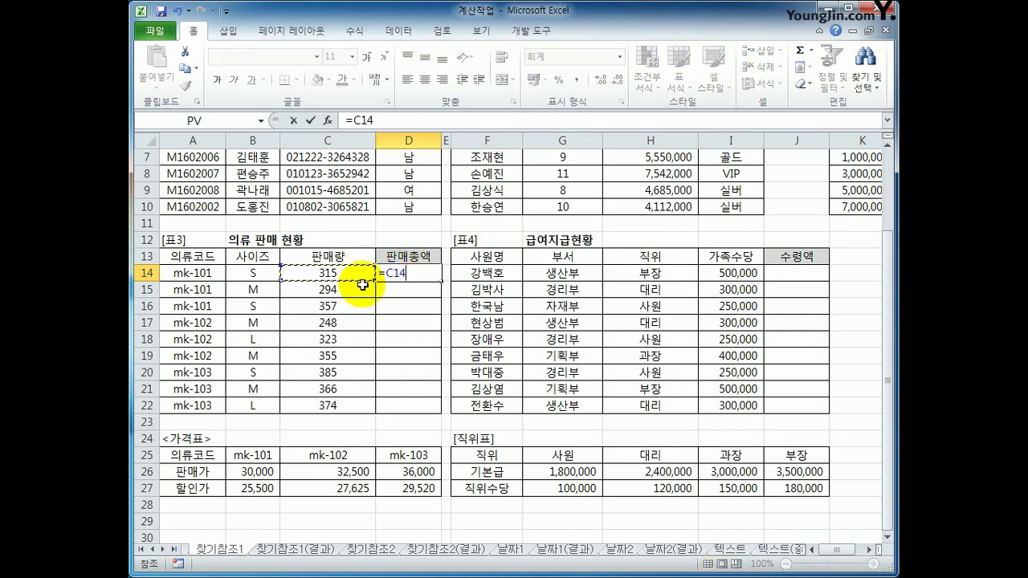
{"action": "type", "text": "*"}
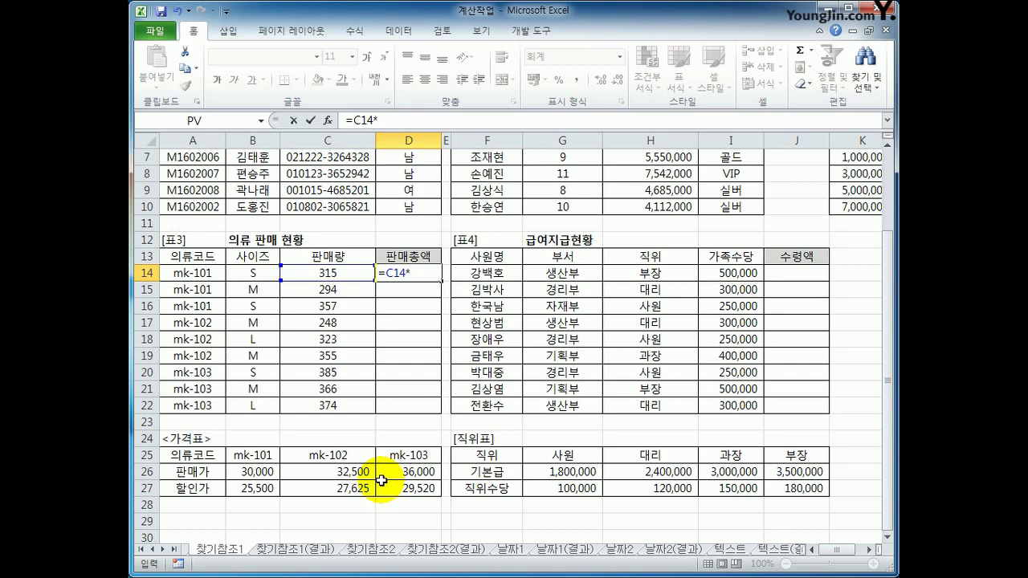
{"action": "type", "text": "INDE"}
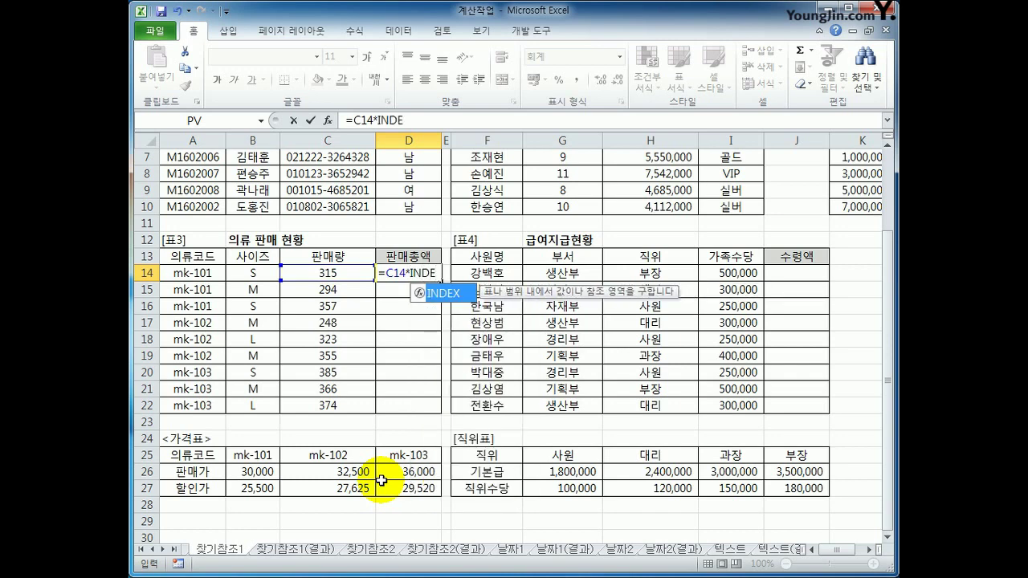
{"action": "key", "text": "Tab"}
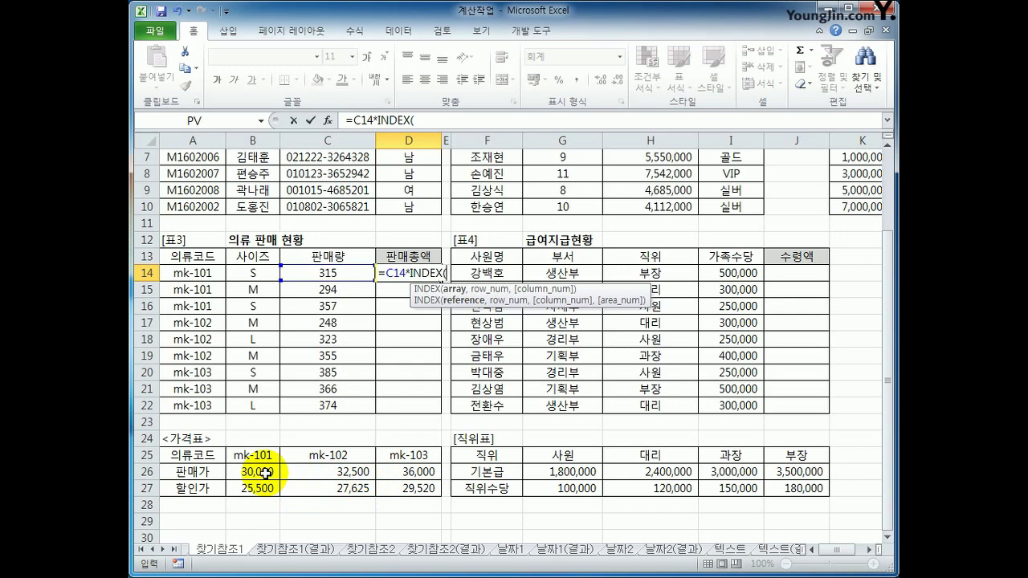
Give INDEX the absolute price range $B$26:$D$27 as its array and 2 as the row number for 할인가.
{"action": "left_click_drag", "start_coordinate": [265, 474], "coordinate": [385, 489]}
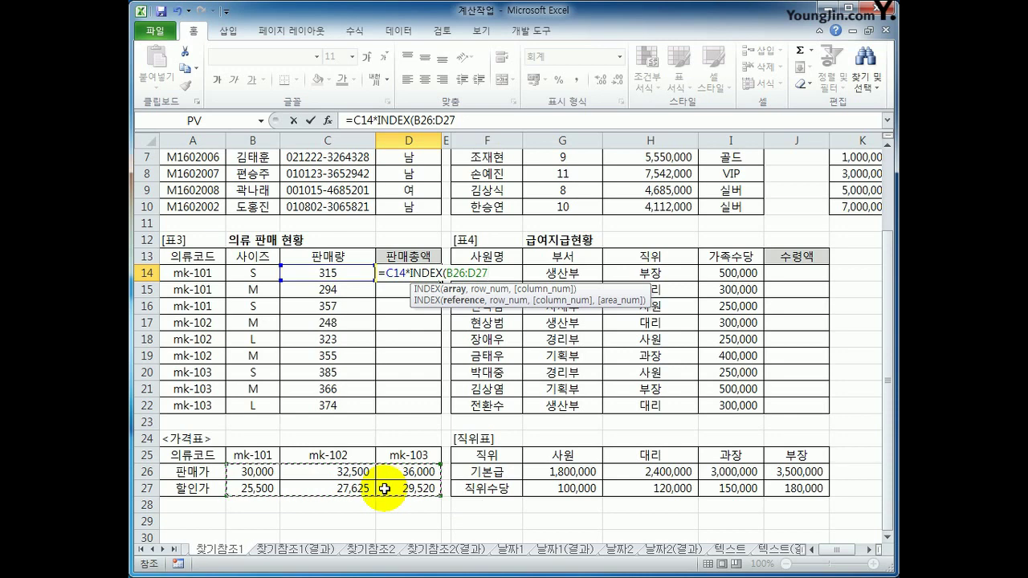
{"action": "key", "text": "F4"}
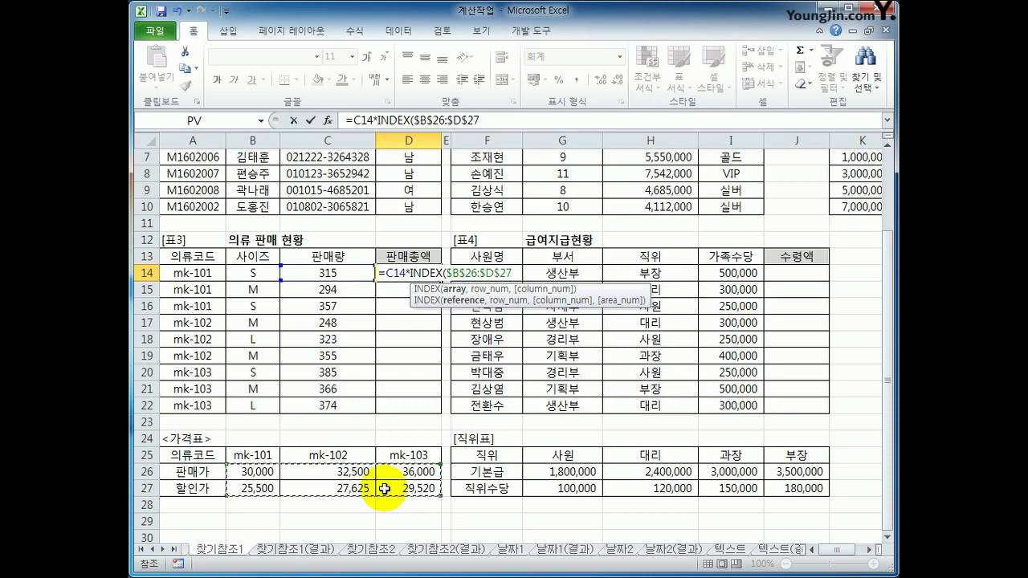
{"action": "type", "text": ","}
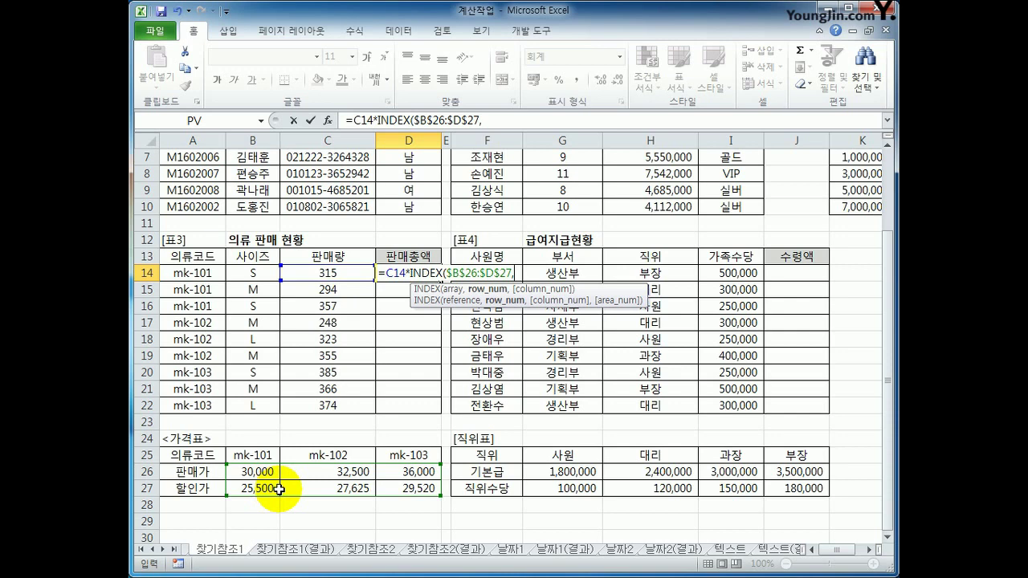
{"action": "type", "text": "2,"}
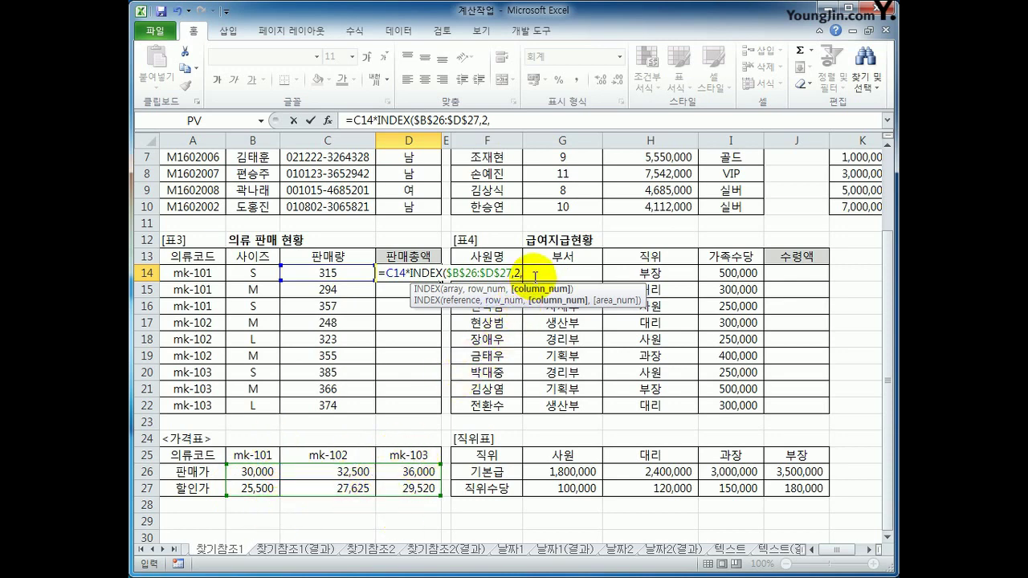
Nest MATCH(A14,$B$25:$D$25,0) as the INDEX column number to find the 의류코드 by exact match.
{"action": "type", "text": "MA"}
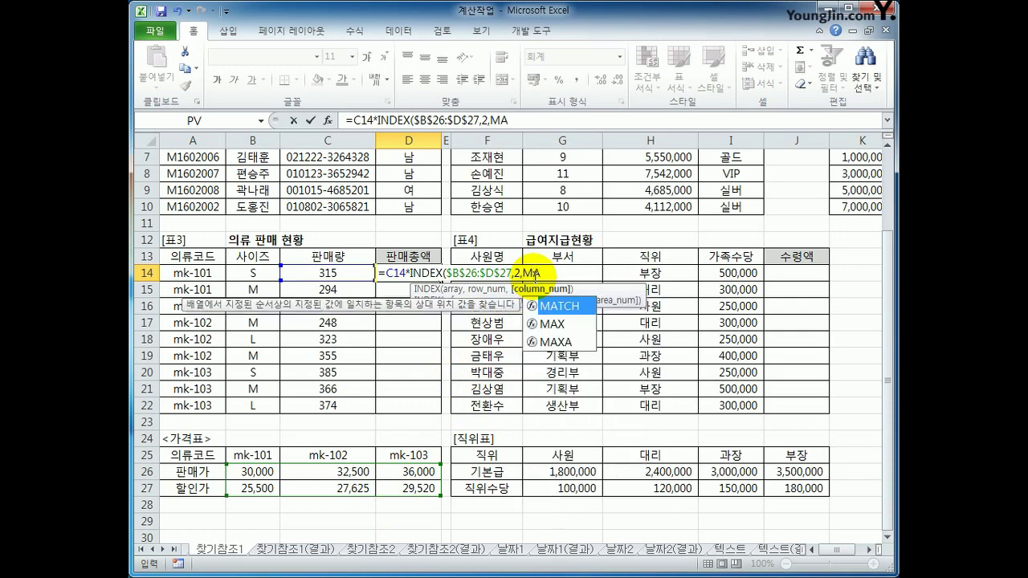
{"action": "type", "text": "TCH"}
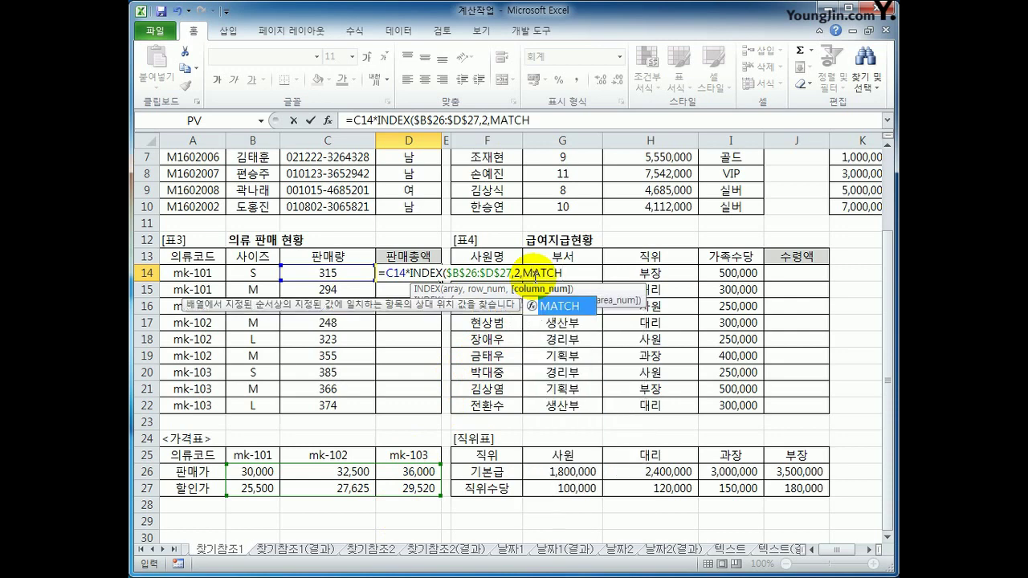
{"action": "type", "text": "("}
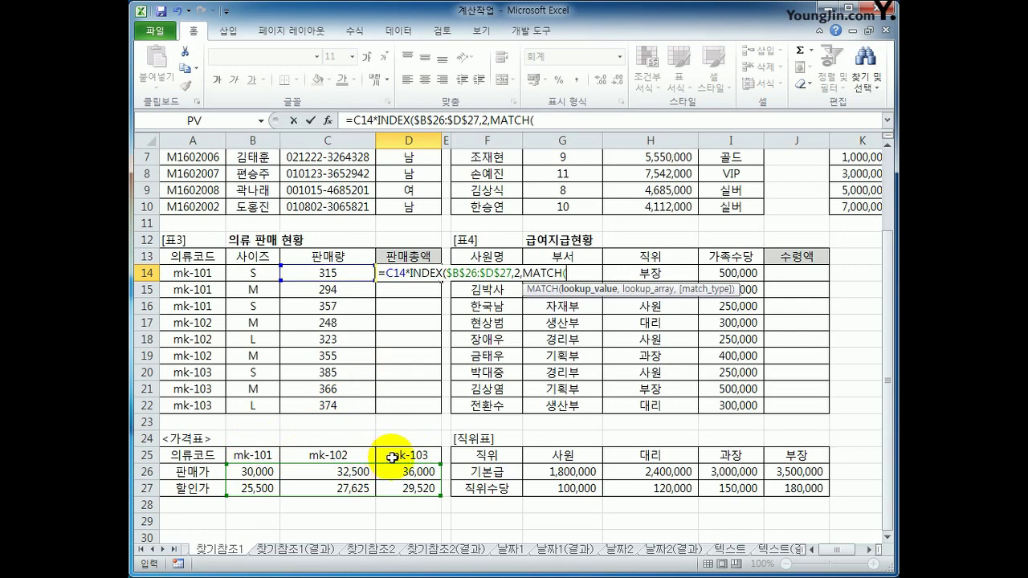
{"action": "left_click", "coordinate": [195, 274]}
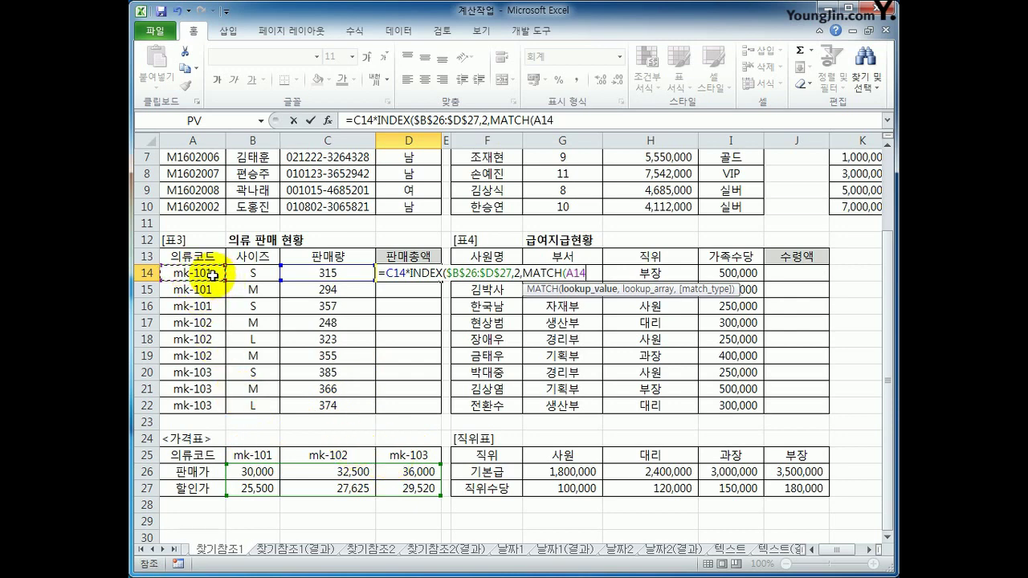
{"action": "type", "text": ","}
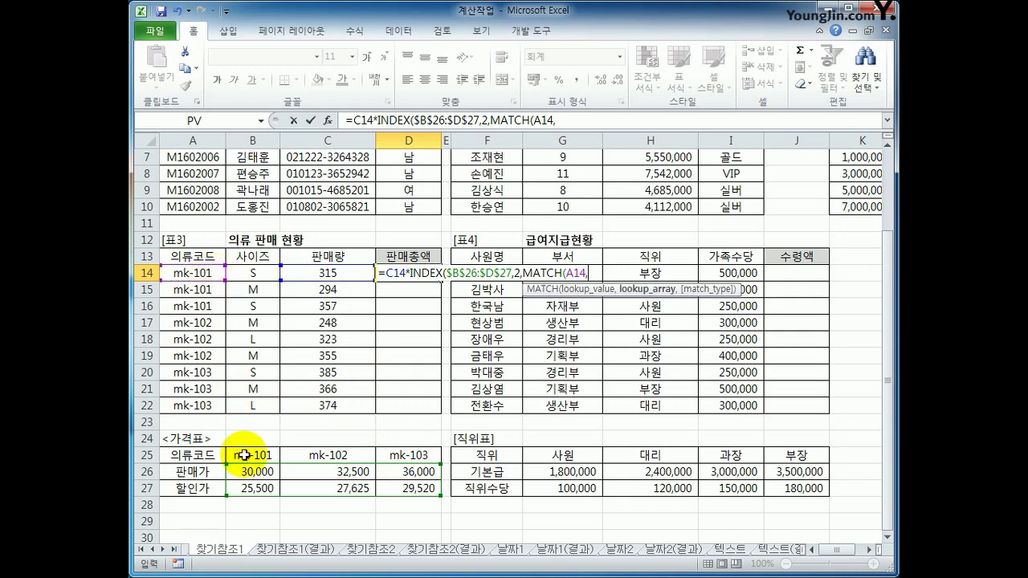
{"action": "left_click_drag", "start_coordinate": [245, 452], "coordinate": [388, 456]}
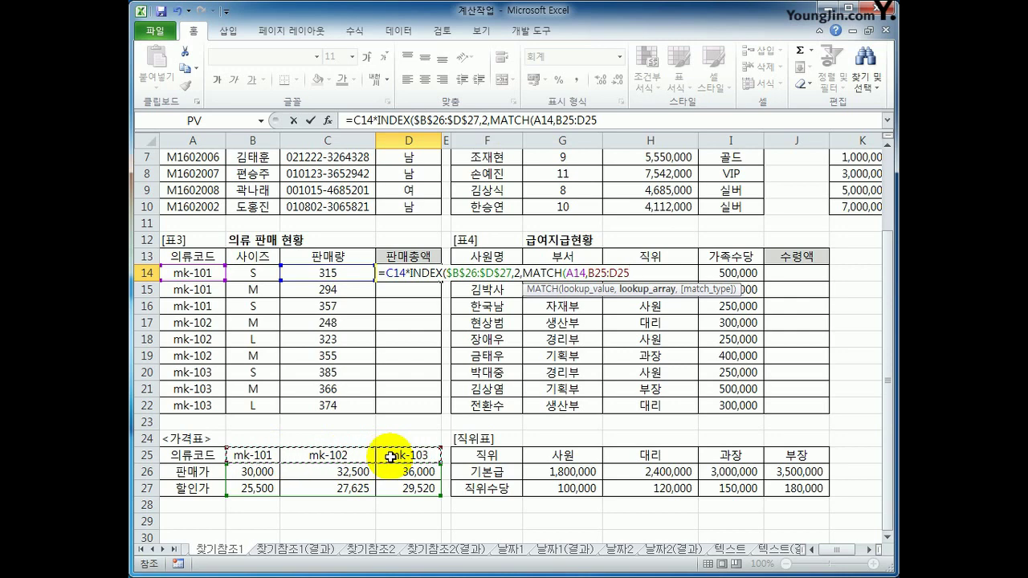
{"action": "key", "text": "F4"}
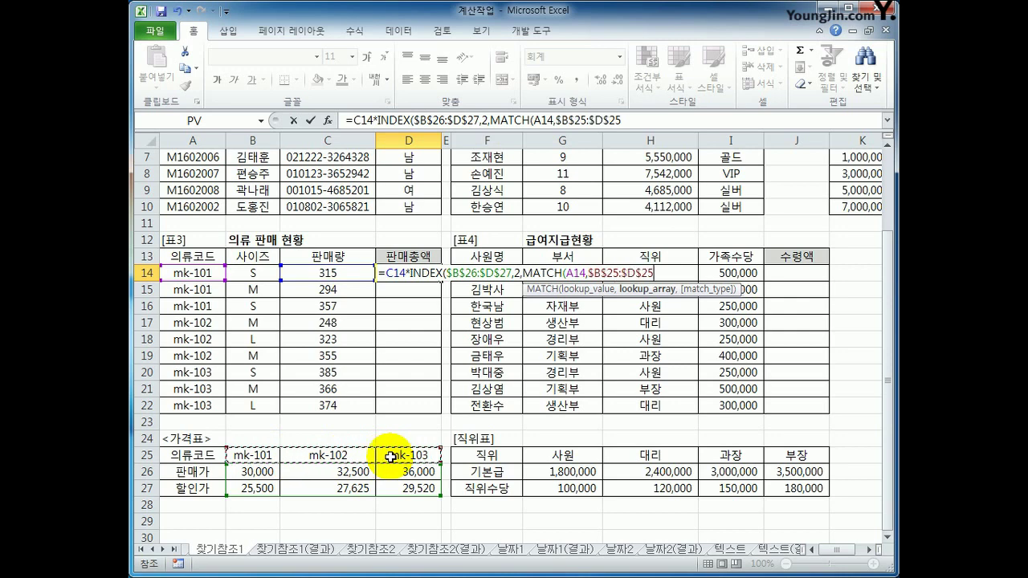
{"action": "type", "text": ","}
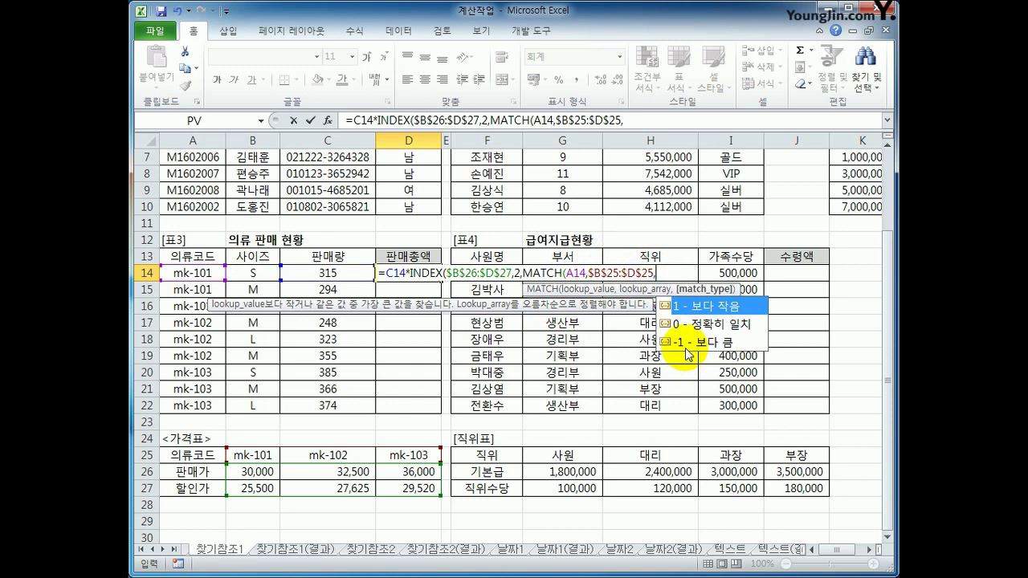
{"action": "type", "text": "0"}
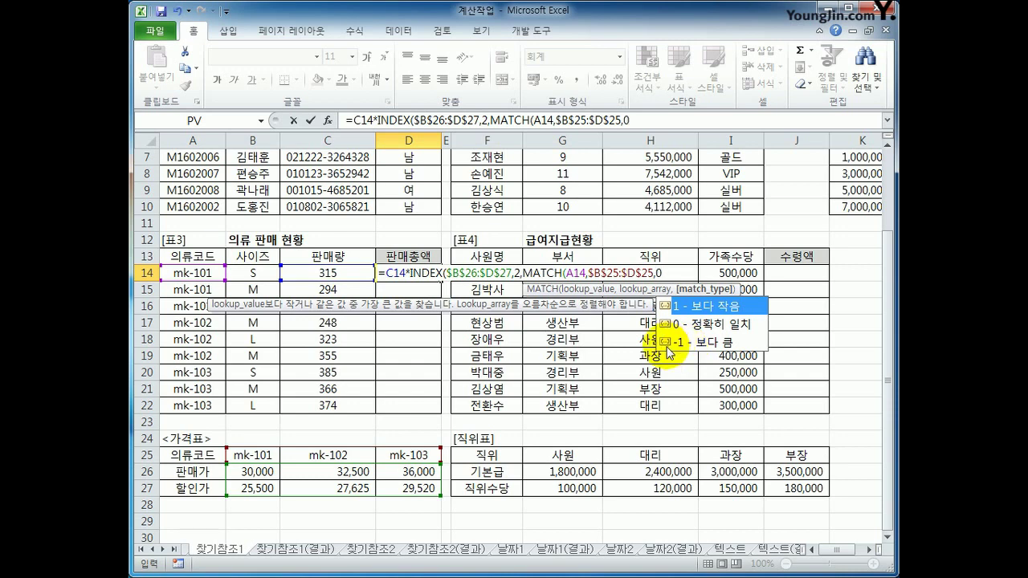
{"action": "type", "text": ")"}
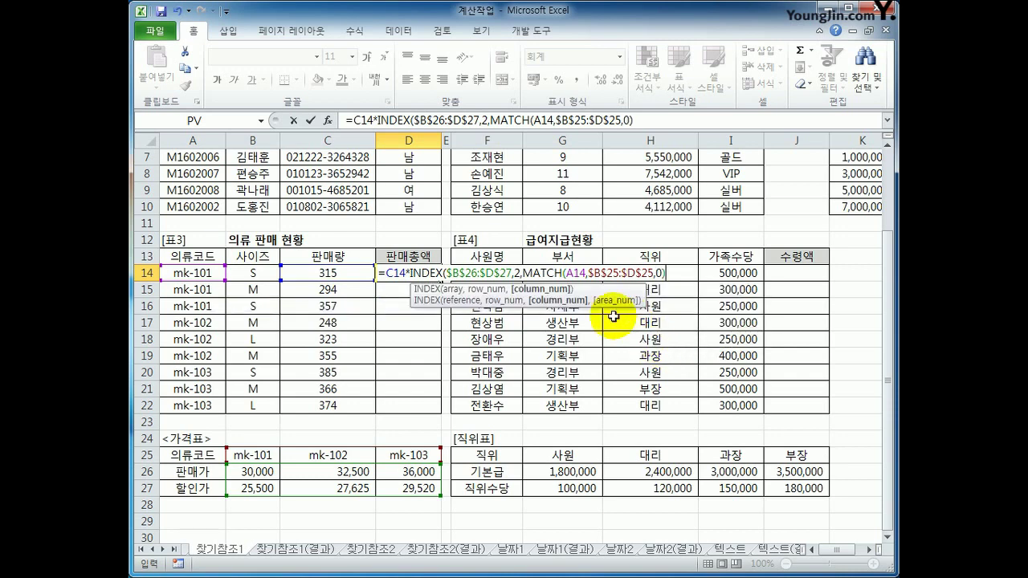
Review the INDEX arguments, then close the function and enter D14 as =C14*INDEX($B$26:$D$27,2,MATCH(A14,$B$25:$D$25,0)).
{"action": "left_click_drag", "start_coordinate": [524, 273], "coordinate": [634, 299]}
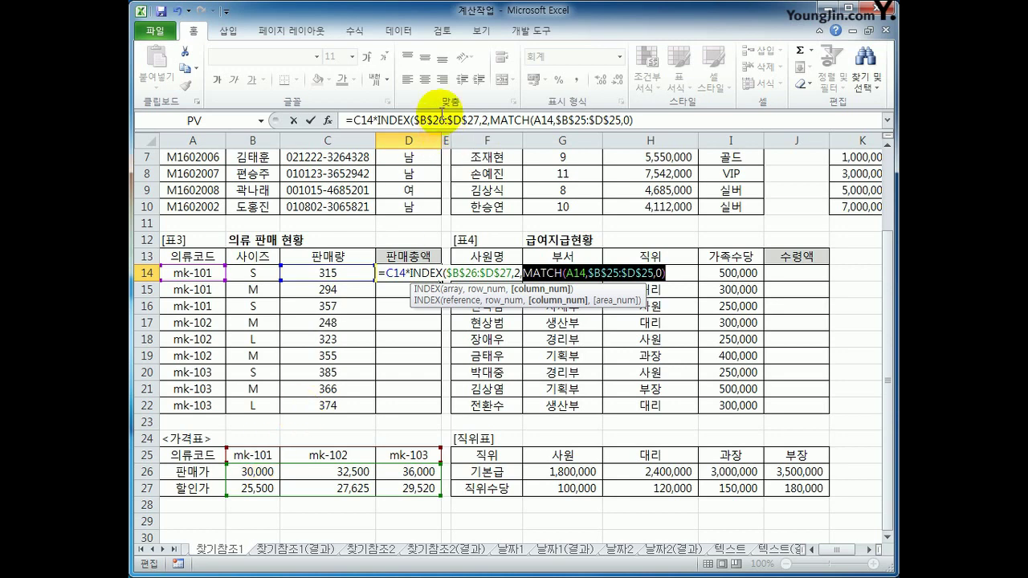
{"action": "left_click", "coordinate": [633, 121]}
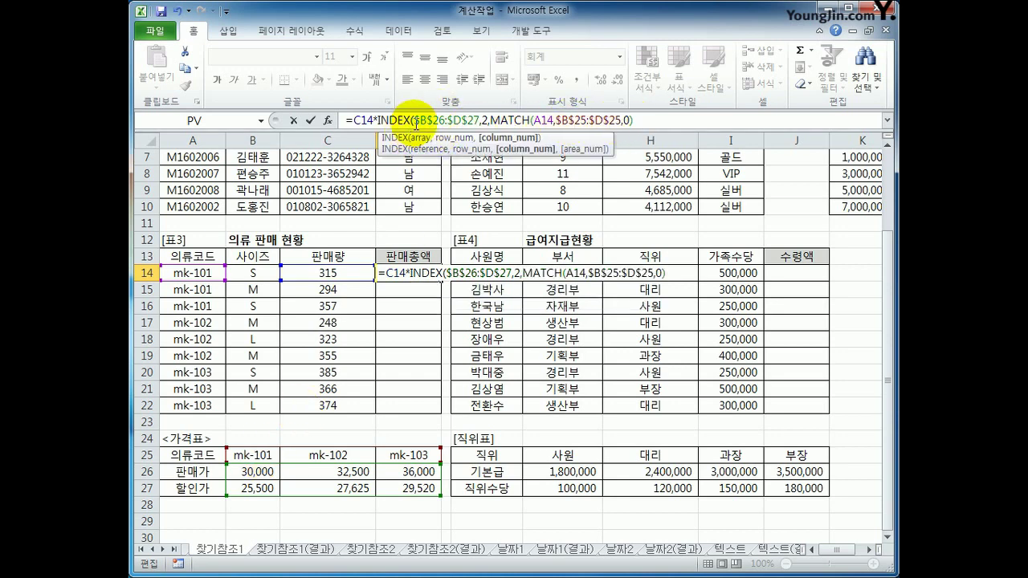
{"action": "left_click_drag", "start_coordinate": [413, 121], "coordinate": [487, 120]}
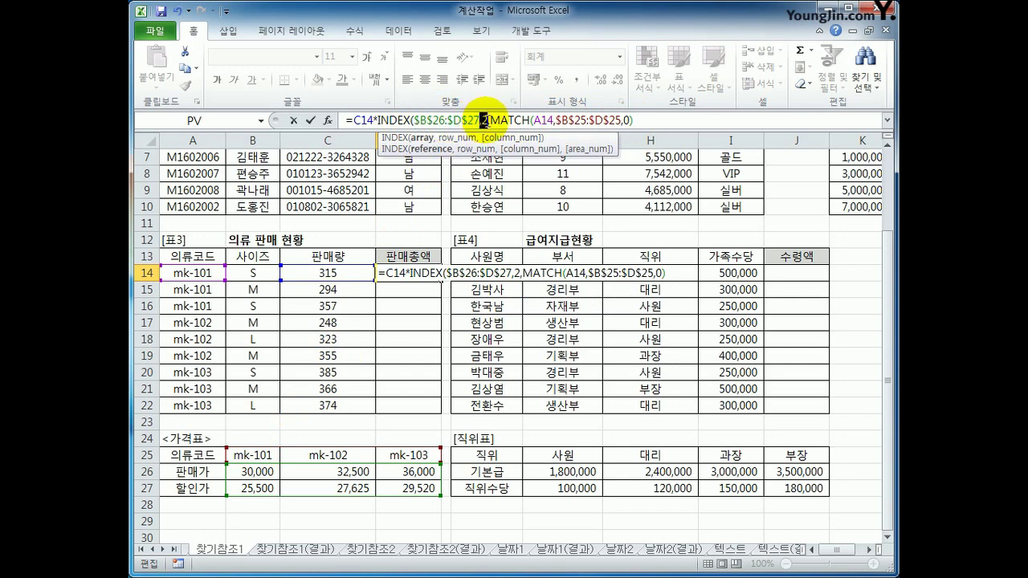
{"action": "left_click_drag", "start_coordinate": [491, 120], "coordinate": [620, 121]}
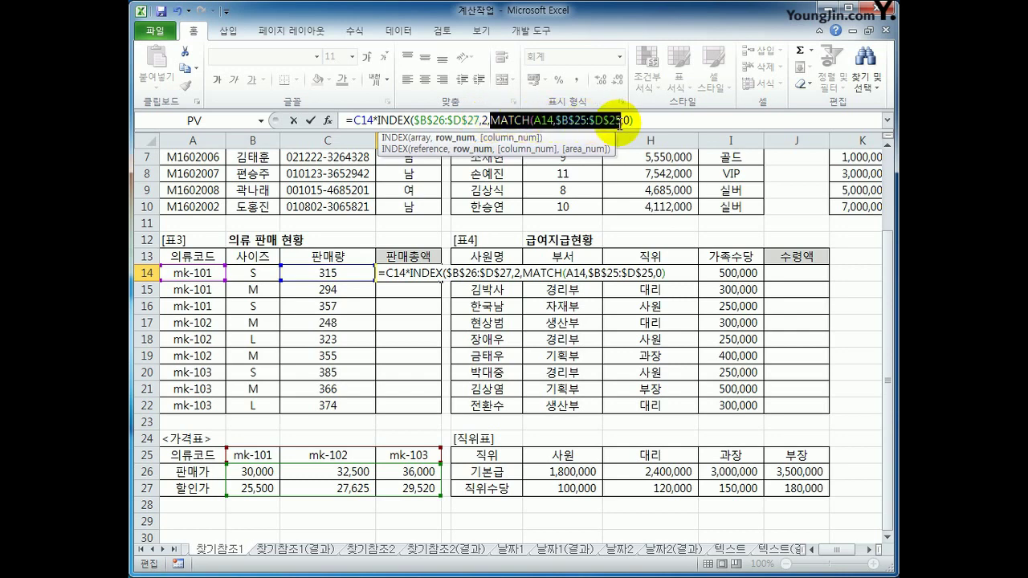
{"action": "left_click", "coordinate": [637, 120]}
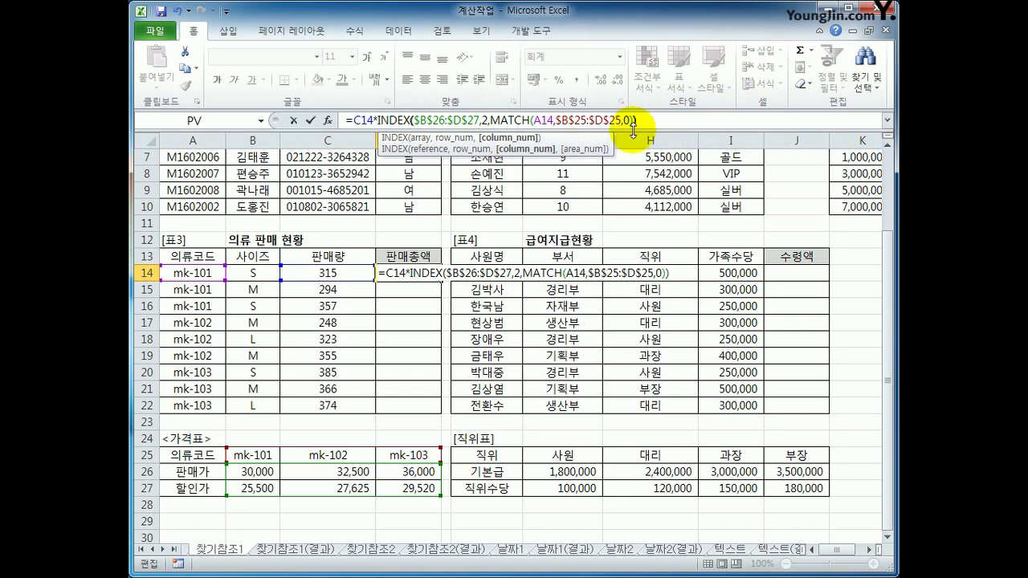
{"action": "key", "text": "Return"}
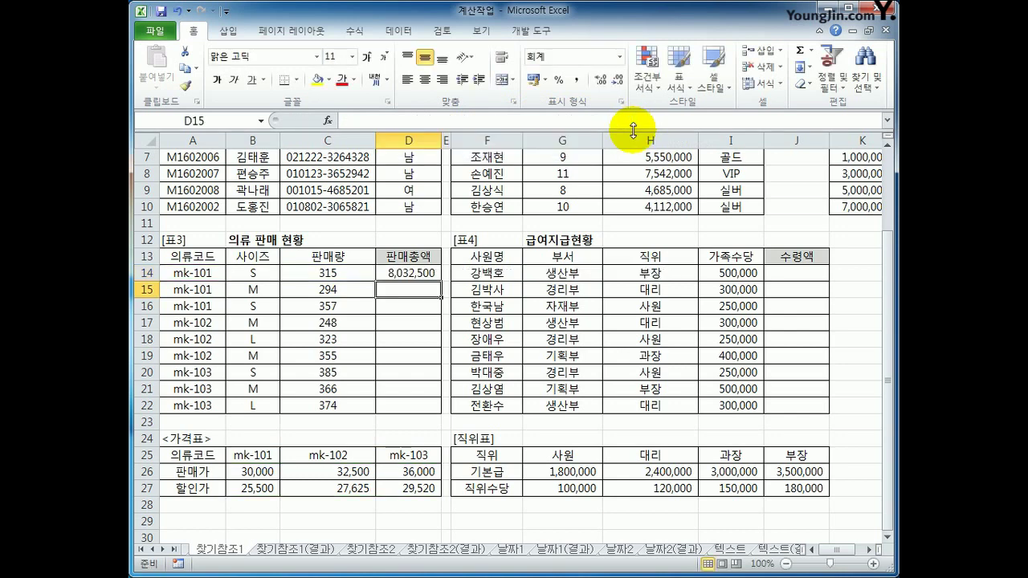
{"action": "left_click", "coordinate": [408, 273]}
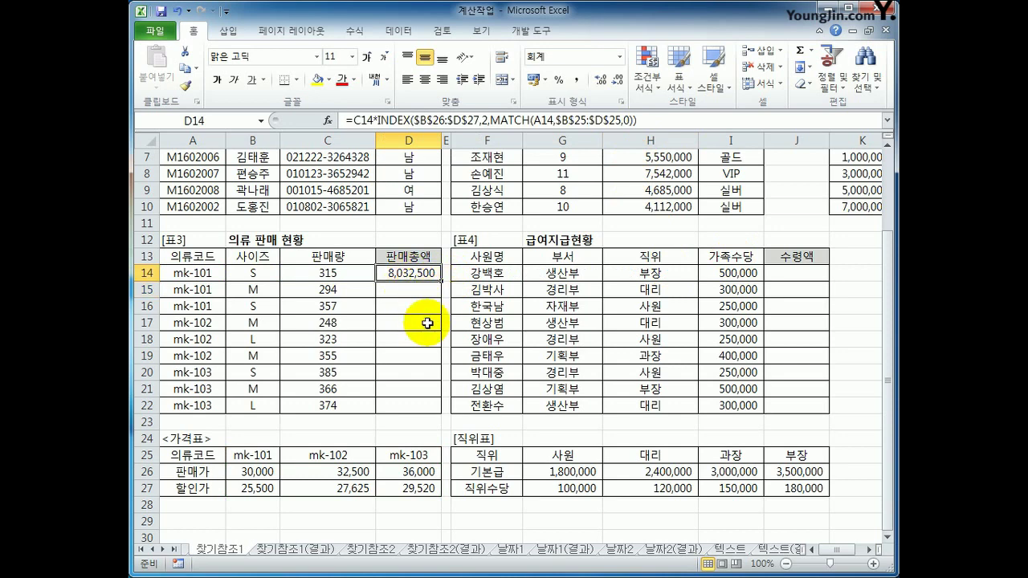
Remove the C14* multiplication from the 판매총액 formula in D14, leaving =INDEX($B$26:$D$27,2,MATCH(A14,$B$25:$D$25,0)).
{"action": "left_click_drag", "start_coordinate": [375, 120], "coordinate": [353, 121]}
{"action": "key", "text": "Delete"}
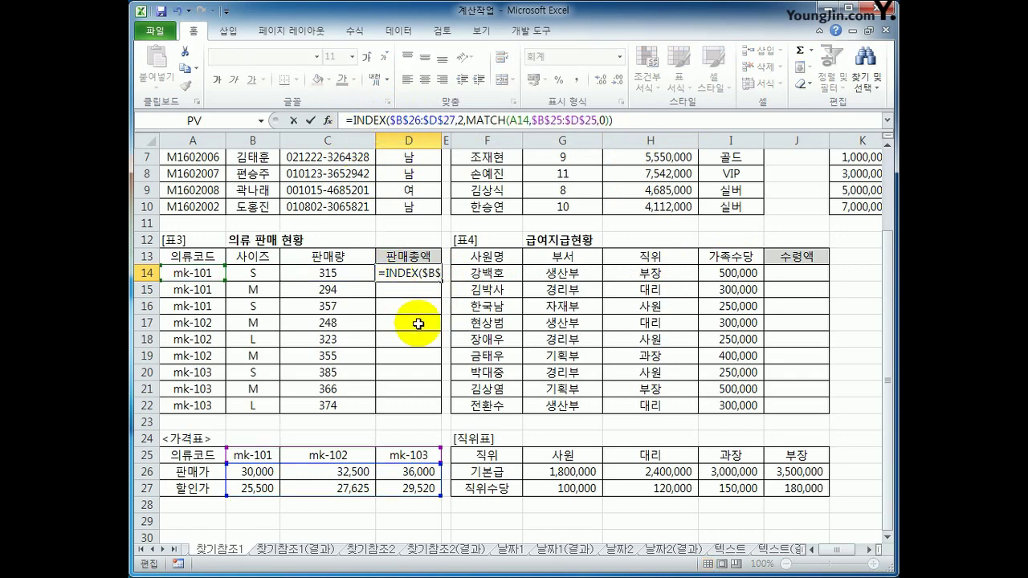
{"action": "key", "text": "Return"}
{"action": "left_click", "coordinate": [409, 258]}
{"action": "left_click", "coordinate": [410, 273]}
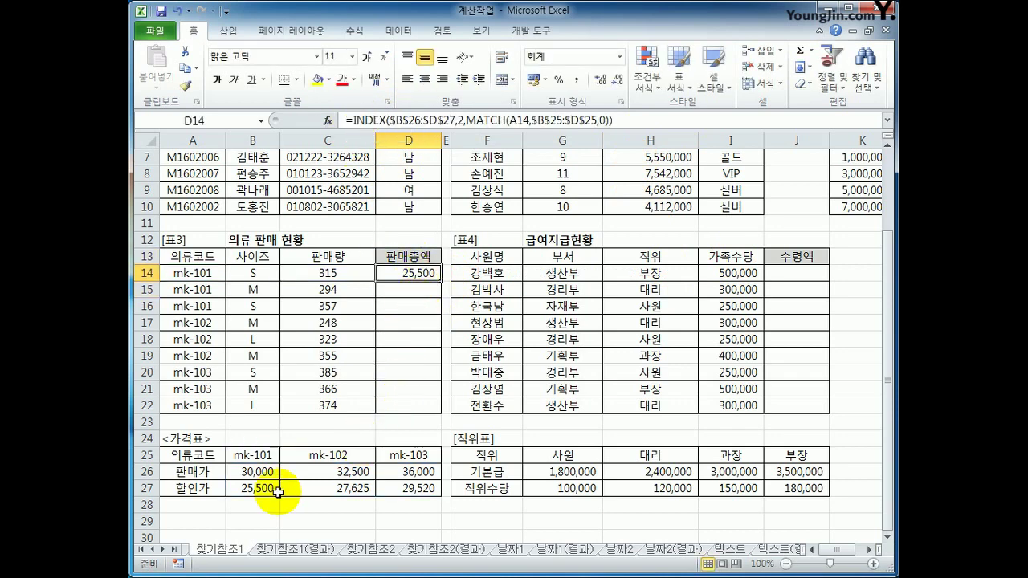
Compare D14 with the mk-101 할인가 in the price table and fill the INDEX formula down through D22.
{"action": "left_click_drag", "start_coordinate": [254, 473], "coordinate": [400, 491]}
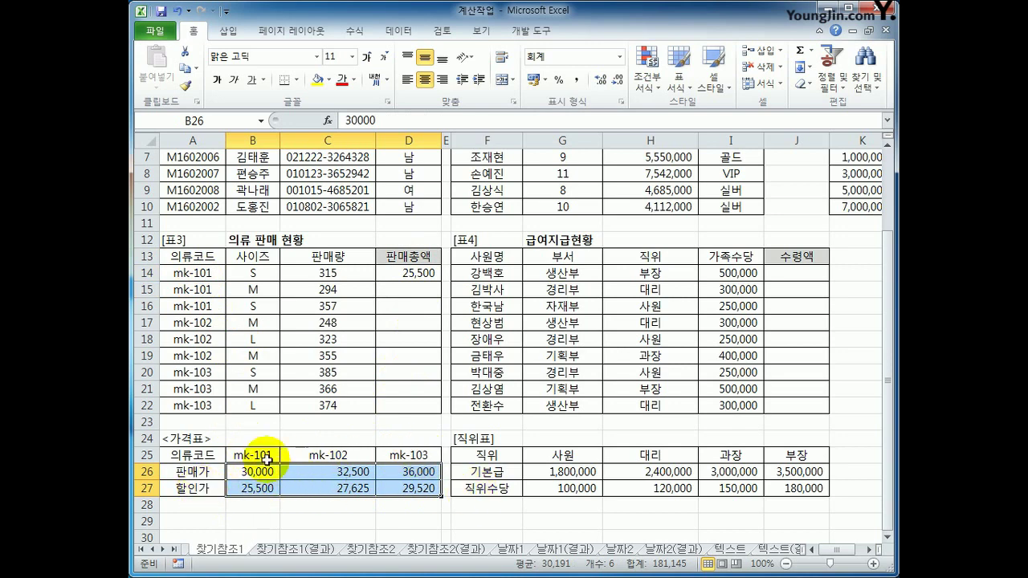
{"action": "left_click", "coordinate": [257, 491]}
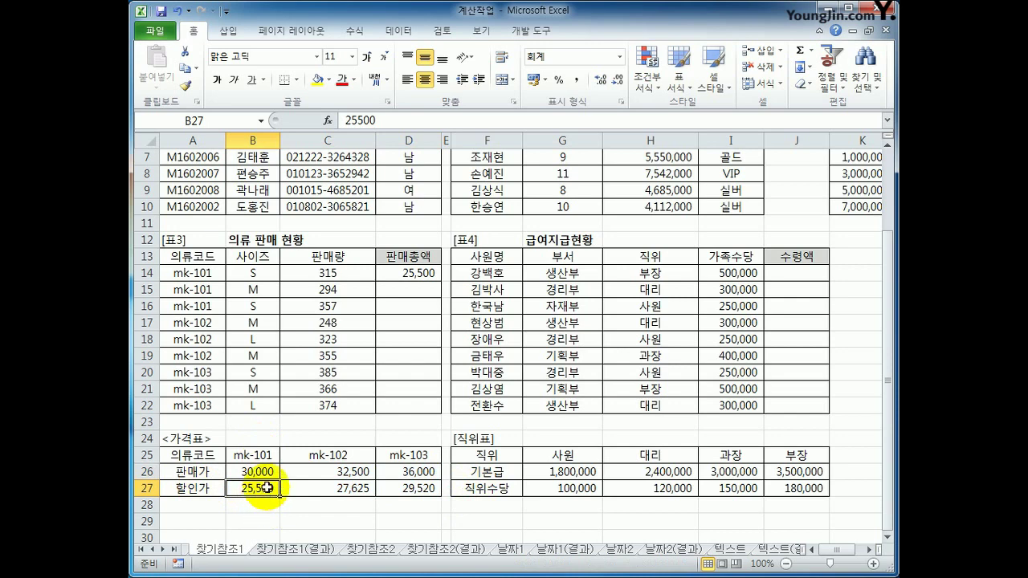
{"action": "left_click", "coordinate": [404, 274]}
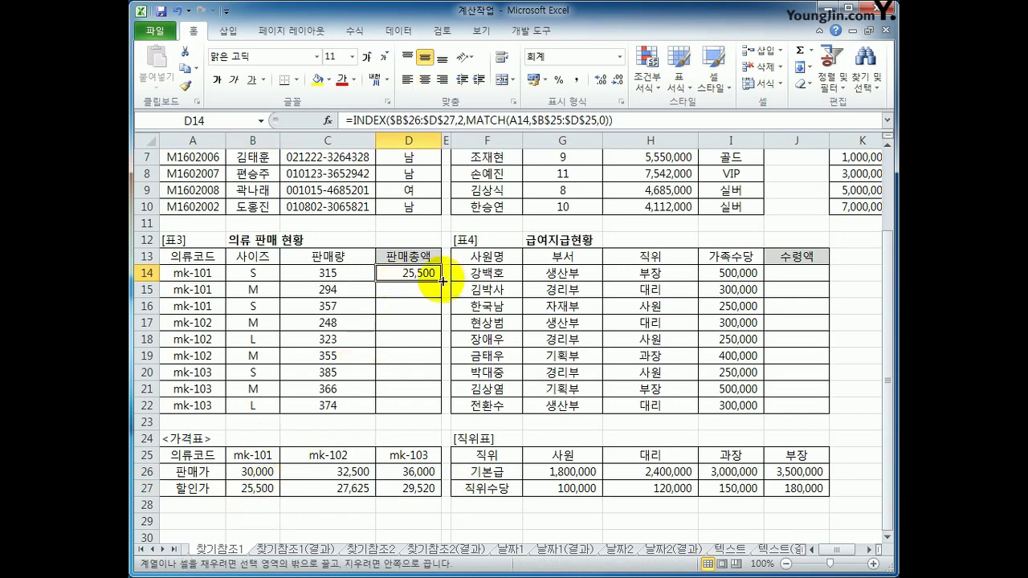
{"action": "left_click_drag", "start_coordinate": [445, 277], "coordinate": [419, 416]}
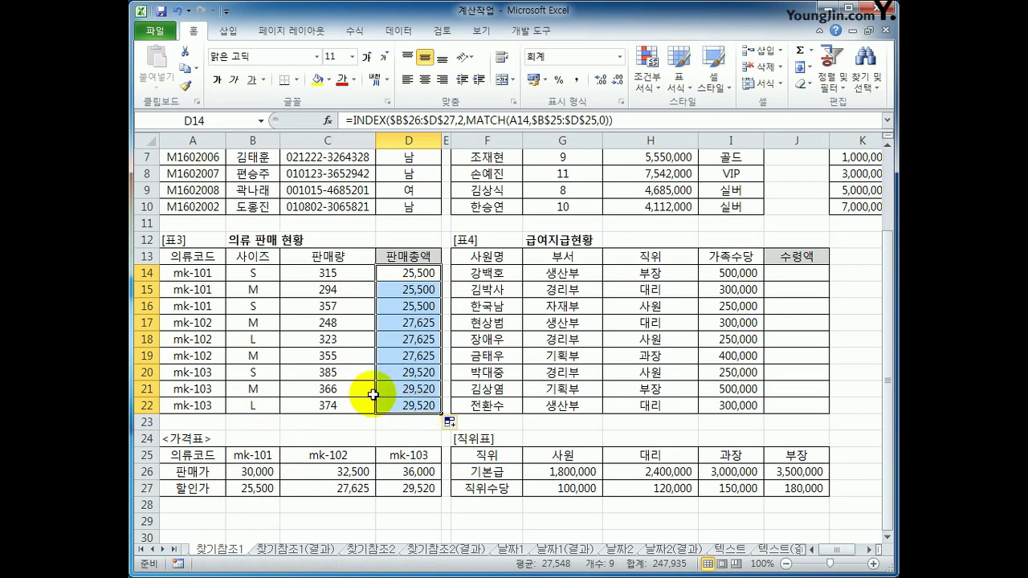
Check the filled prices for each 의류코드 against the 할인가 row of the price table.
{"action": "left_click_drag", "start_coordinate": [202, 273], "coordinate": [201, 308]}
{"action": "left_click_drag", "start_coordinate": [394, 271], "coordinate": [381, 308]}
{"action": "left_click_drag", "start_coordinate": [205, 320], "coordinate": [201, 355]}
{"action": "left_click_drag", "start_coordinate": [239, 455], "coordinate": [391, 452]}
{"action": "left_click", "coordinate": [354, 458]}
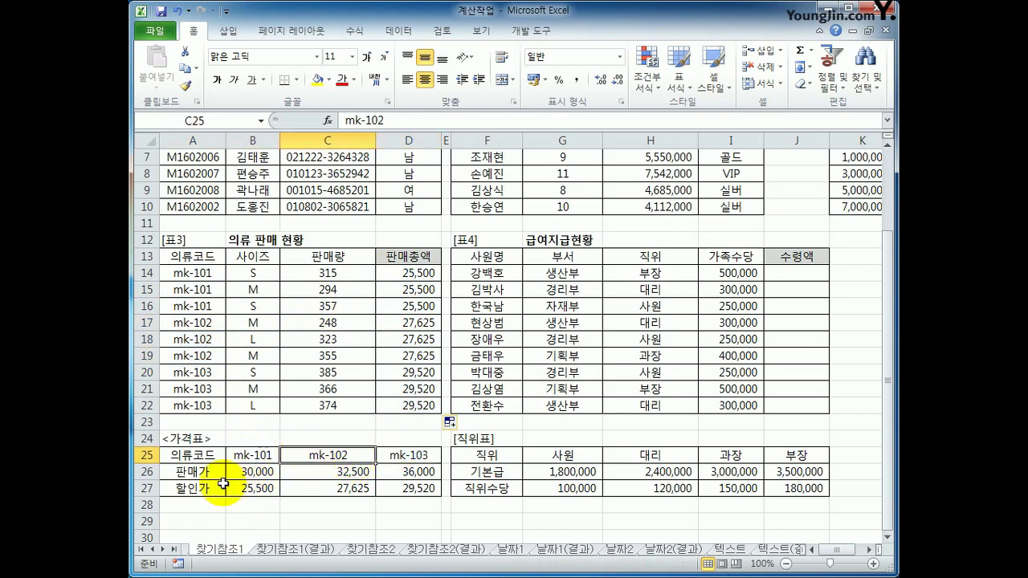
{"action": "left_click", "coordinate": [333, 485]}
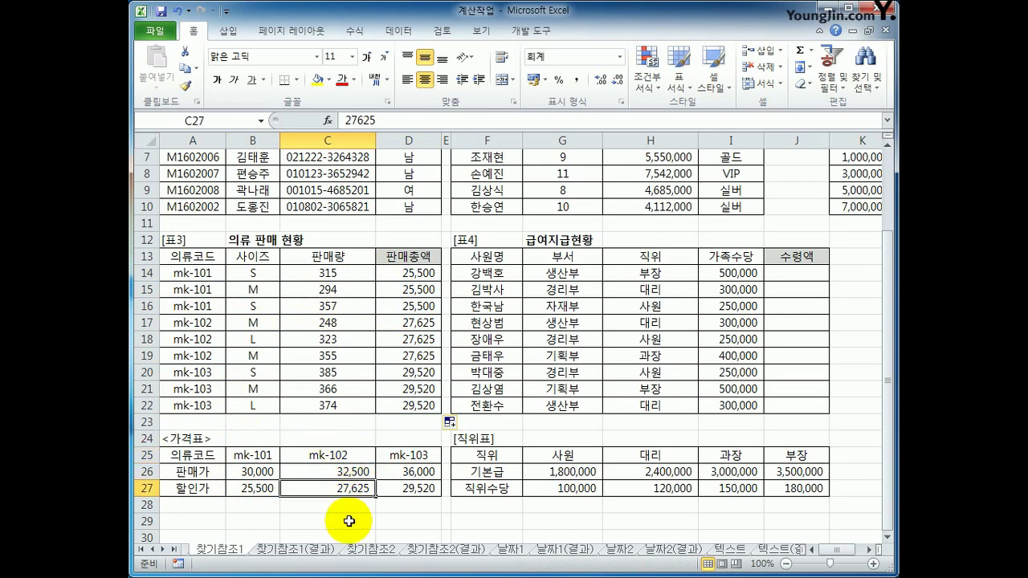
{"action": "left_click", "coordinate": [401, 455]}
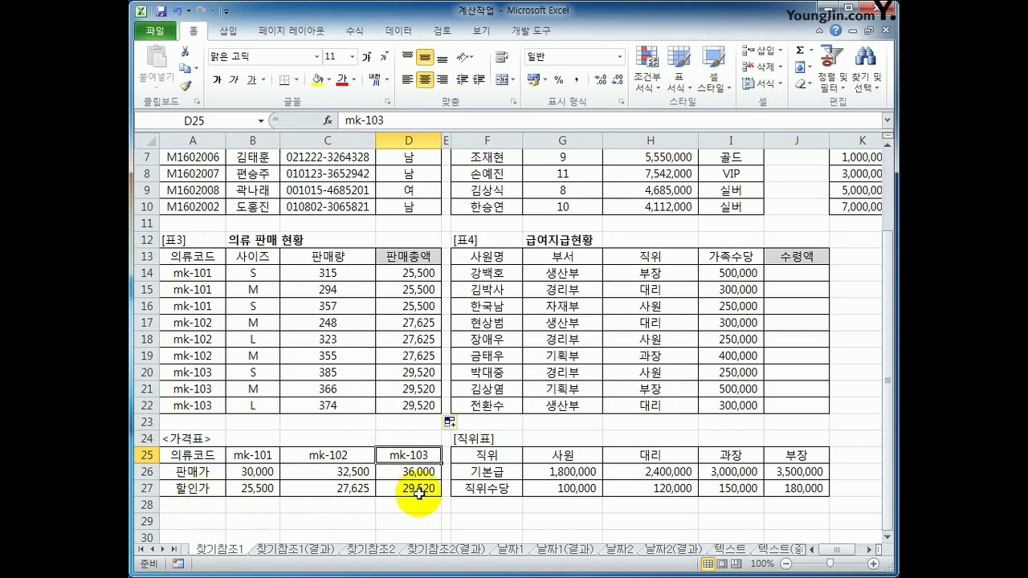
{"action": "left_click", "coordinate": [413, 490]}
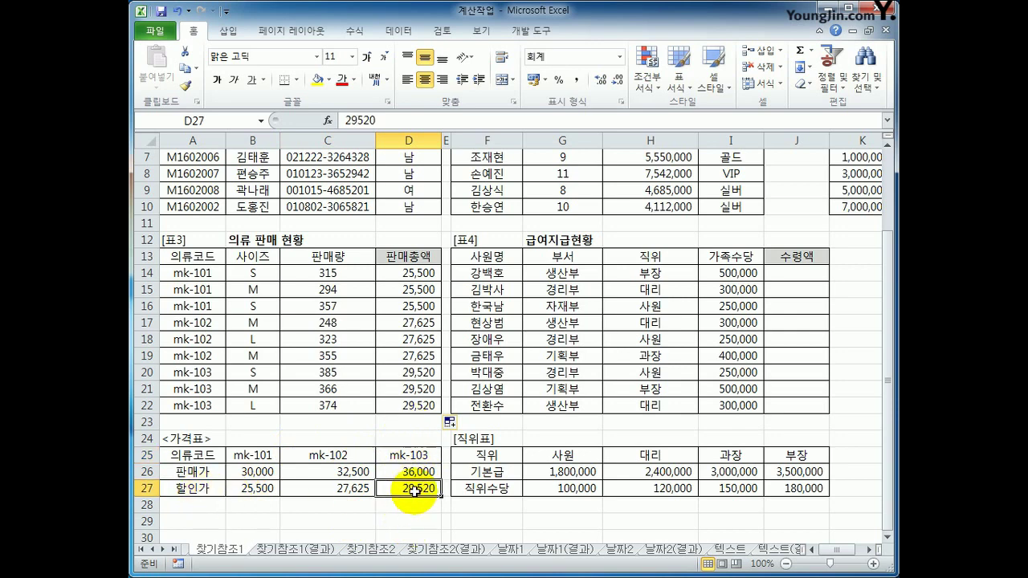
Multiply the INDEX result in D14 by the 판매량 by appending *C14 to the formula.
{"action": "left_click", "coordinate": [426, 274]}
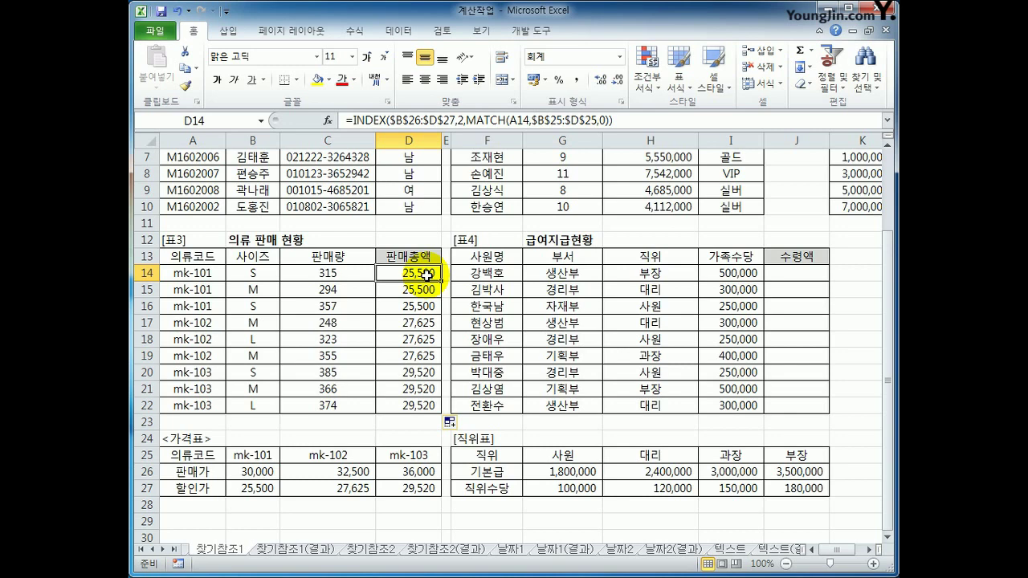
{"action": "left_click", "coordinate": [622, 120]}
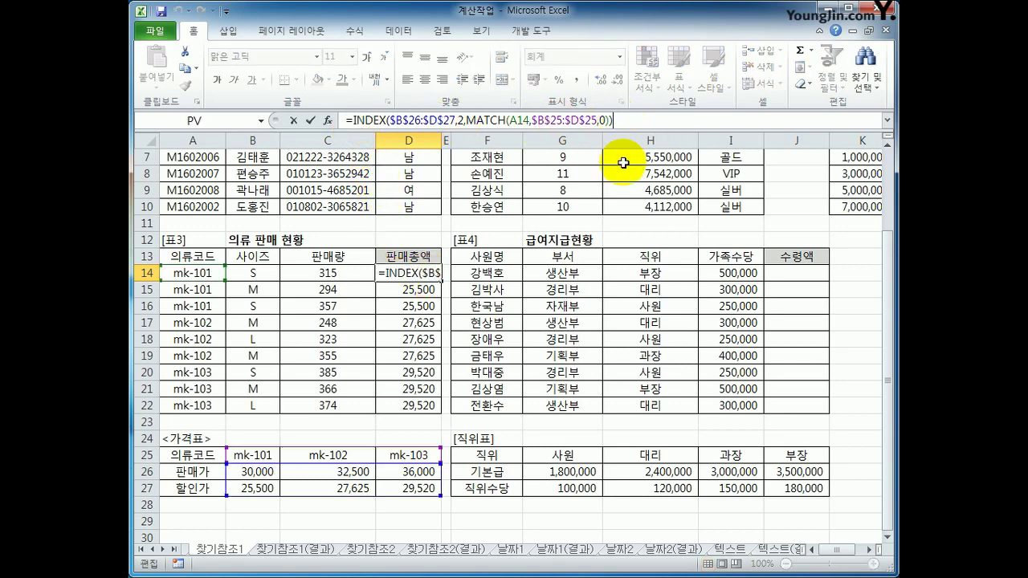
{"action": "type", "text": "*"}
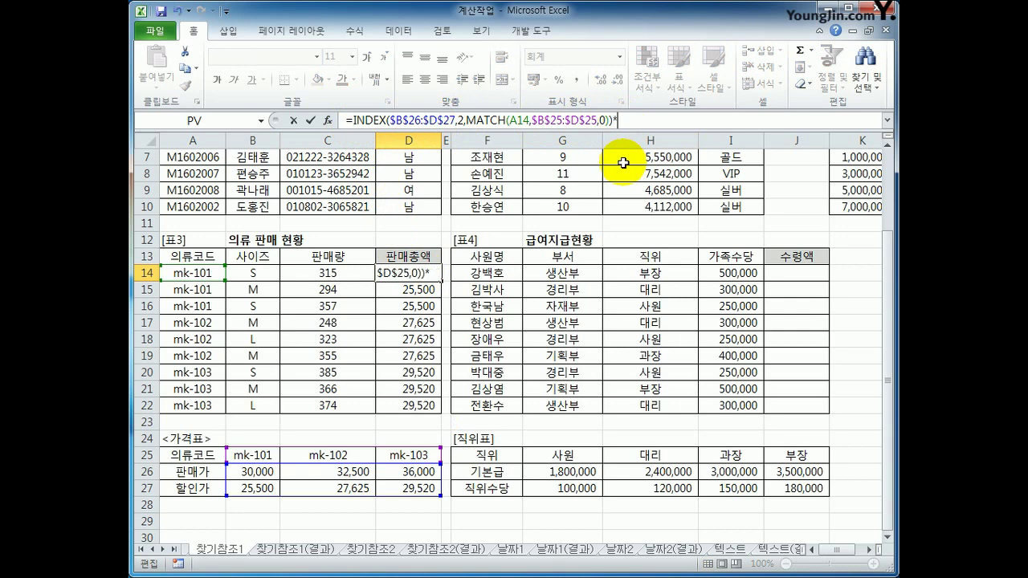
{"action": "left_click", "coordinate": [347, 277]}
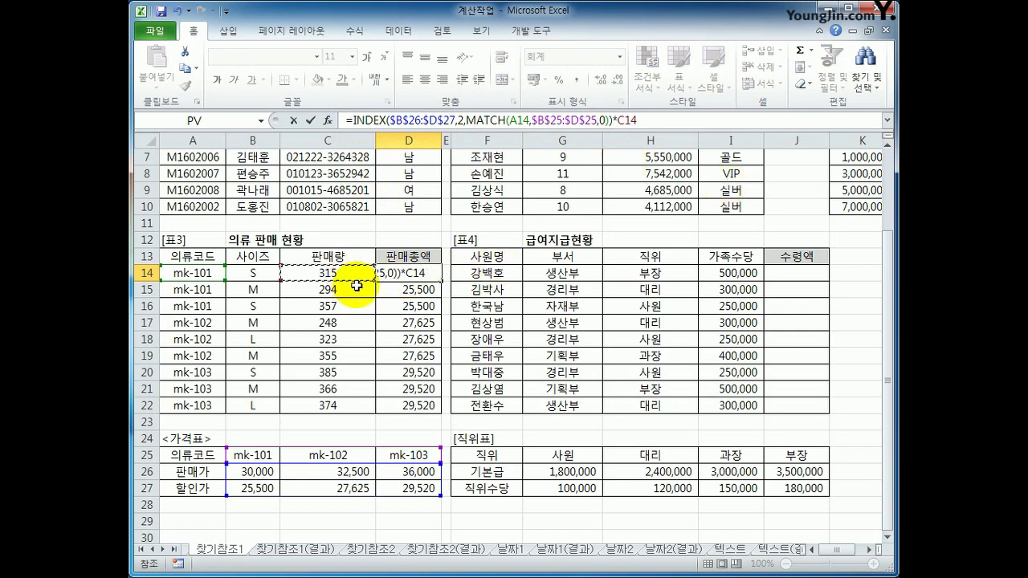
{"action": "key", "text": "Return"}
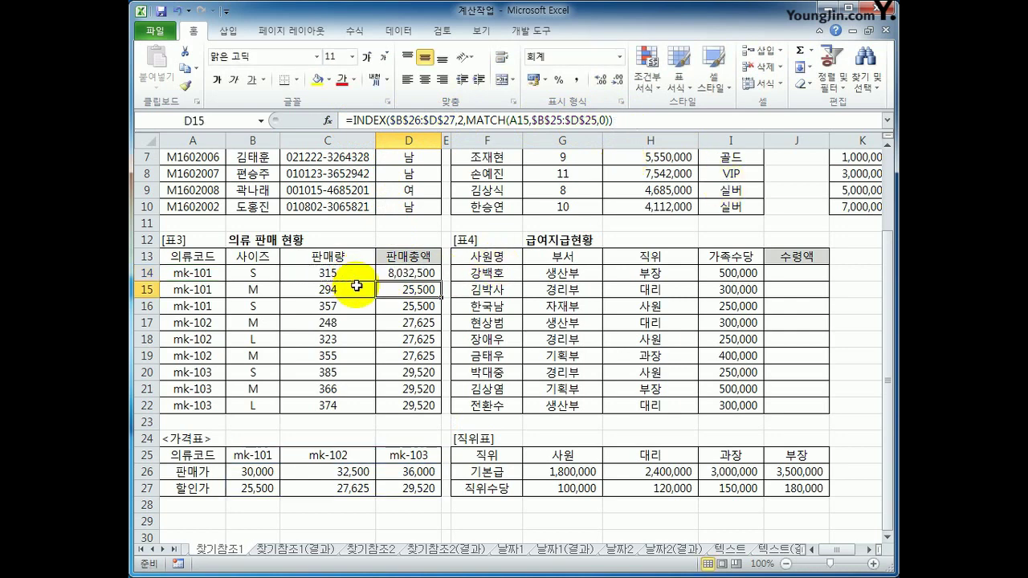
Fill the 판매총액 formula from D14 down through D22 and review its INDEX and MATCH arguments.
{"action": "left_click", "coordinate": [411, 273]}
{"action": "left_click_drag", "start_coordinate": [440, 280], "coordinate": [412, 407]}
{"action": "left_click", "coordinate": [426, 406]}
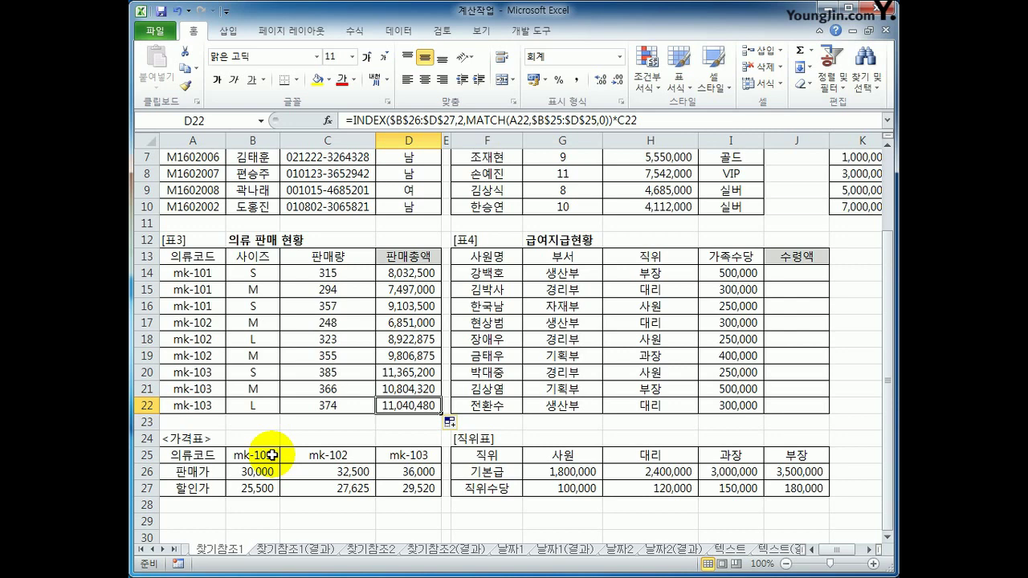
{"action": "left_click", "coordinate": [413, 277]}
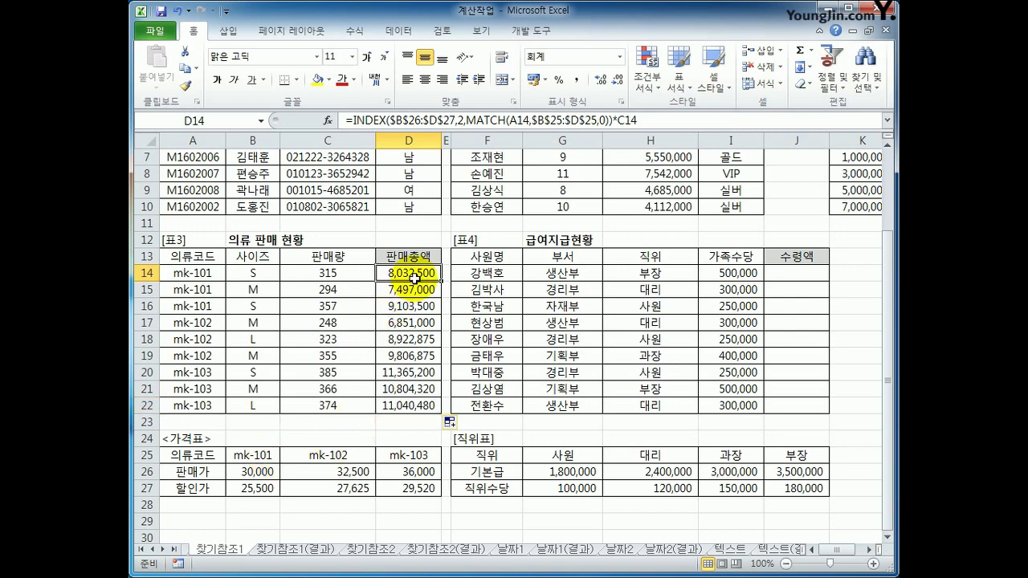
{"action": "left_click_drag", "start_coordinate": [390, 120], "coordinate": [610, 121]}
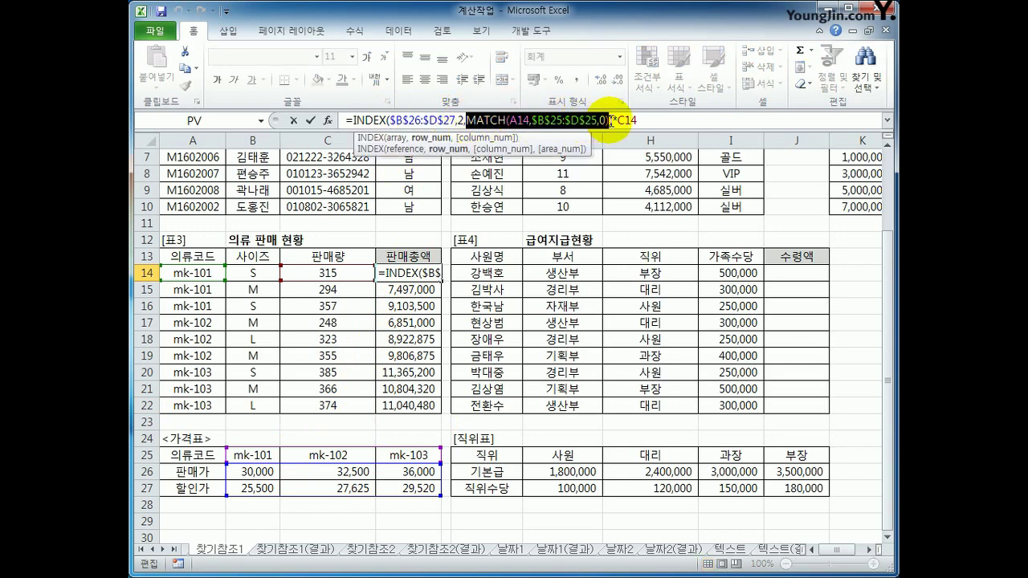
{"action": "key", "text": "Return"}
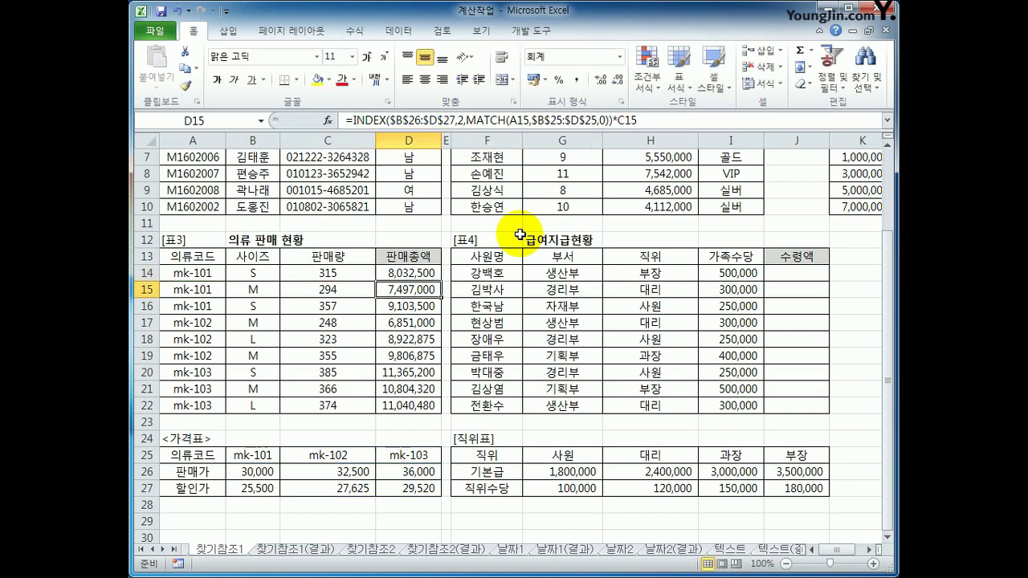
Examine the 직위표 and begin the 수령액 formula in J14 with HLOOKUP, using the 직위 in H14 as lookup value.
{"action": "left_click", "coordinate": [787, 271]}
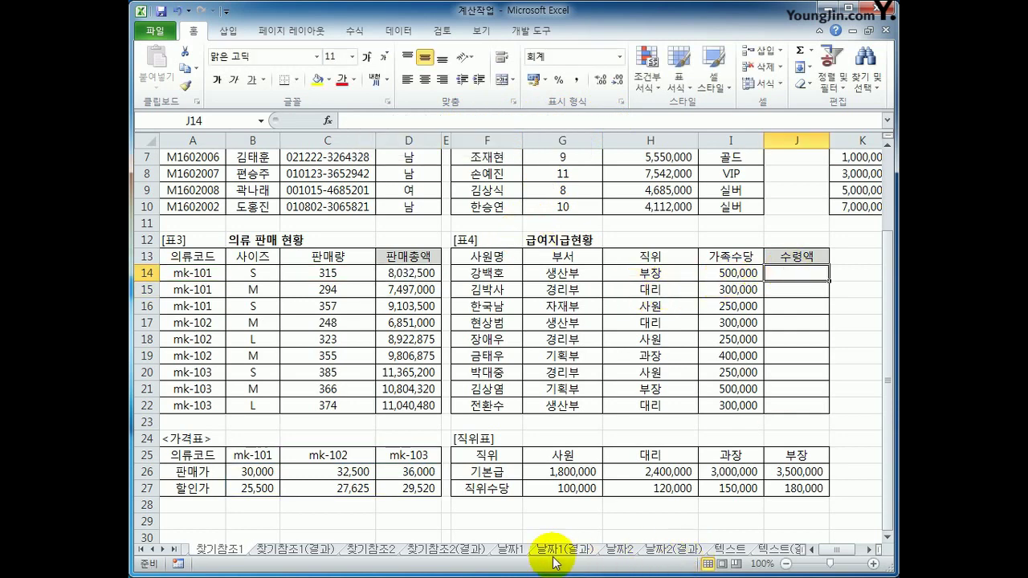
{"action": "left_click_drag", "start_coordinate": [484, 456], "coordinate": [783, 489]}
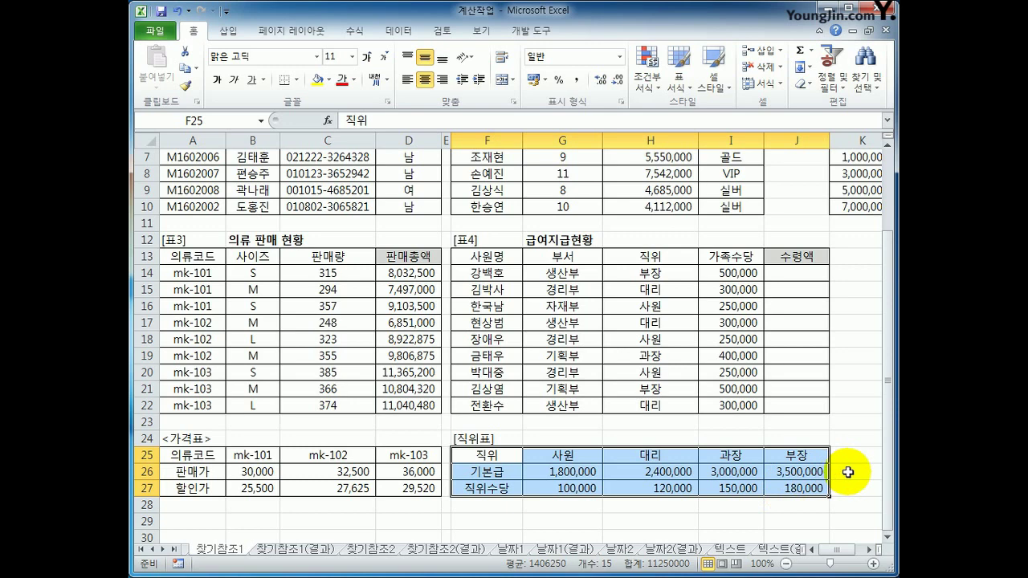
{"action": "left_click_drag", "start_coordinate": [572, 474], "coordinate": [793, 489]}
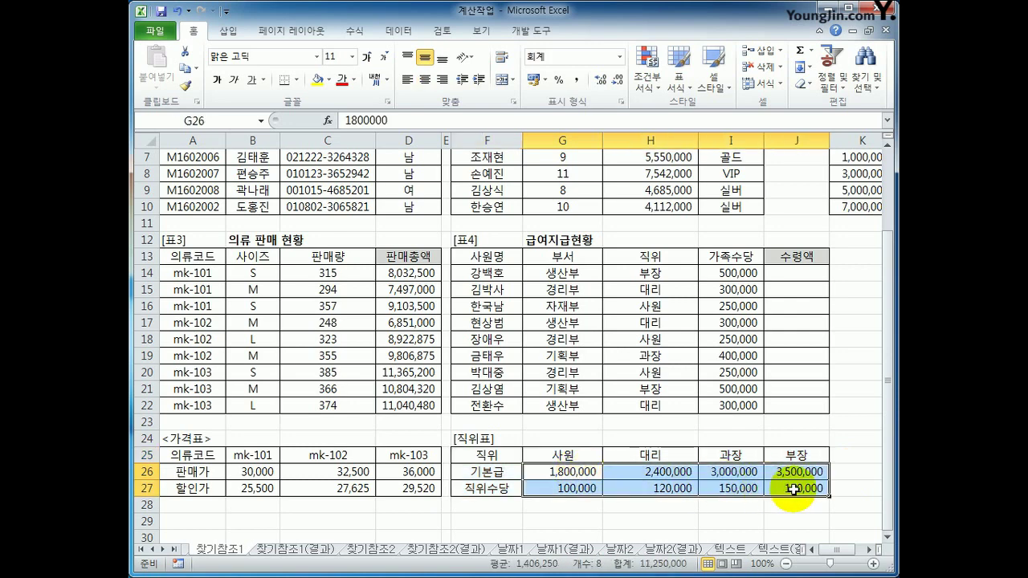
{"action": "left_click", "coordinate": [815, 276]}
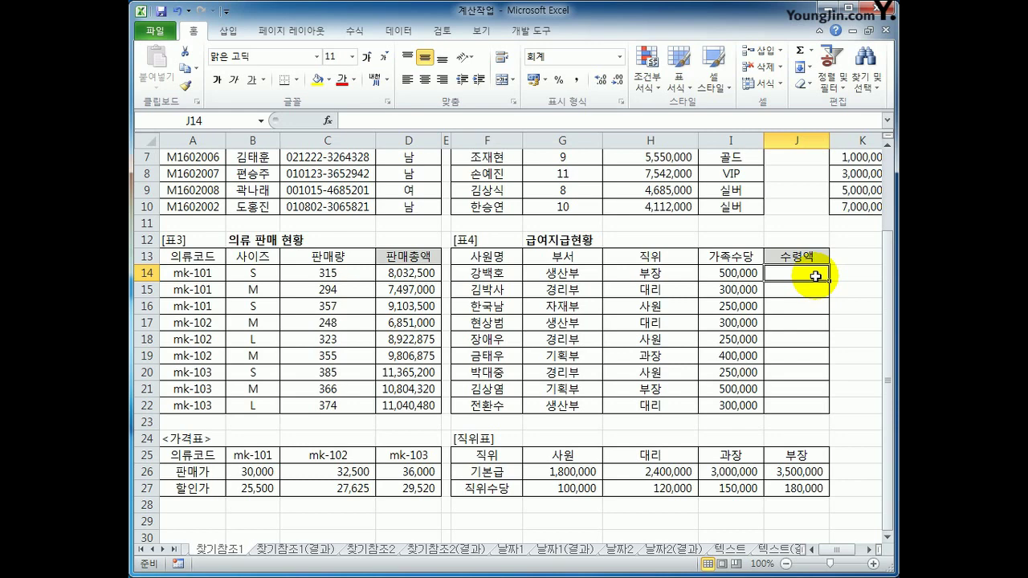
{"action": "type", "text": "="}
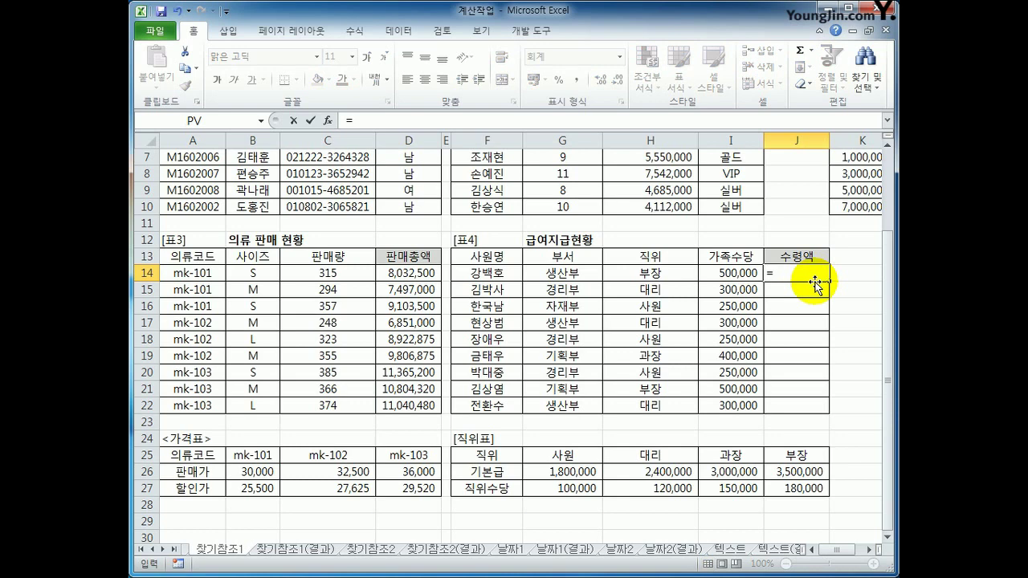
{"action": "type", "text": "HL"}
{"action": "double_click", "coordinate": [815, 283]}
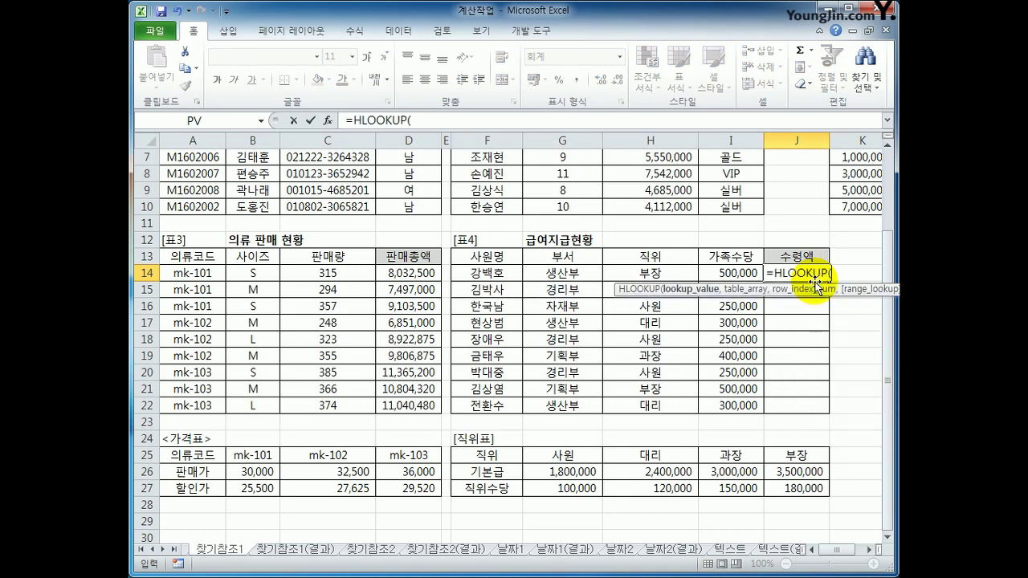
{"action": "left_click", "coordinate": [685, 274]}
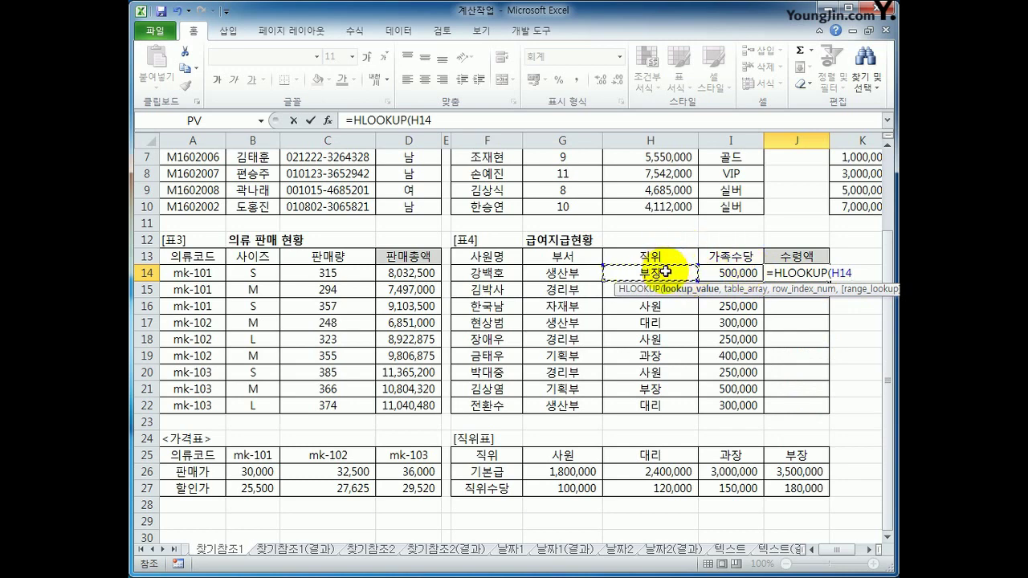
{"action": "type", "text": ","}
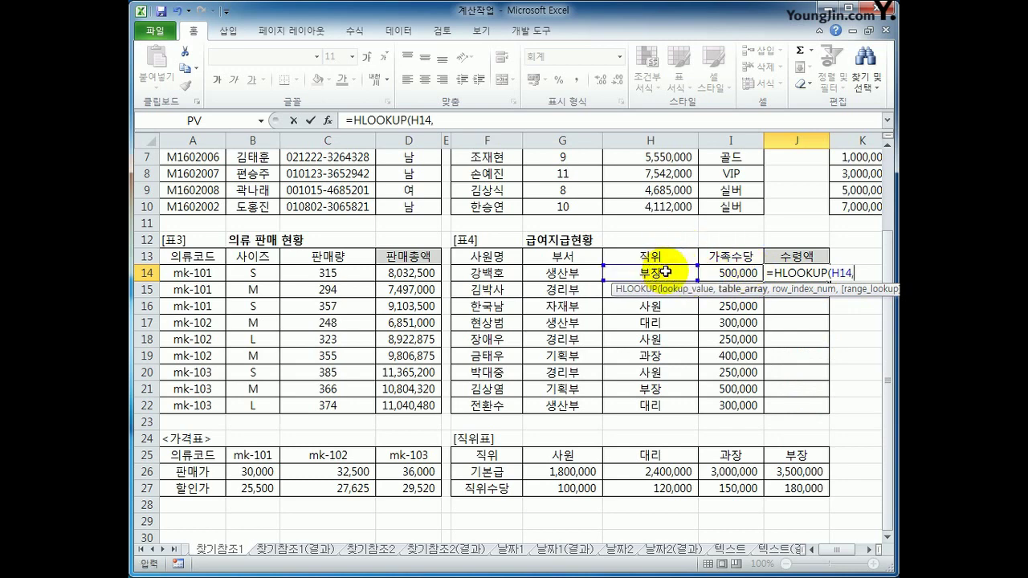
Give HLOOKUP the 직위표 range as its table array, made absolute as $G$25:$J$27.
{"action": "left_click_drag", "start_coordinate": [580, 455], "coordinate": [791, 481]}
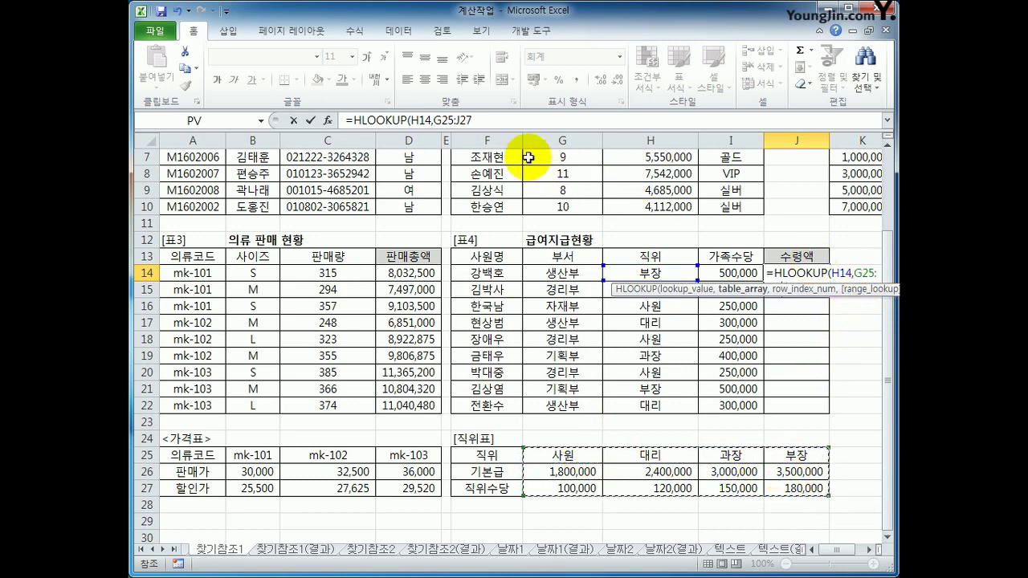
{"action": "left_click_drag", "start_coordinate": [474, 119], "coordinate": [433, 120]}
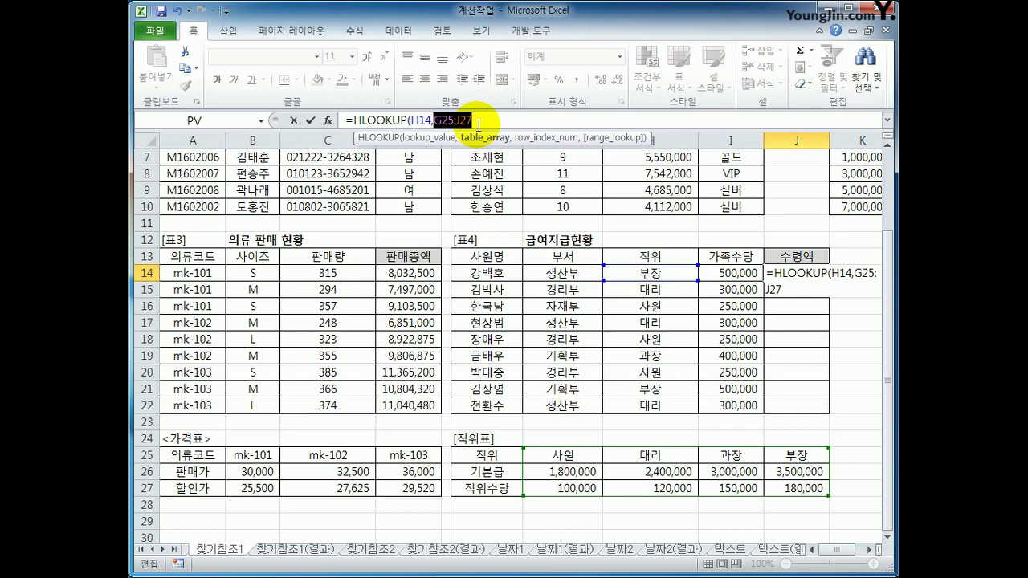
{"action": "key", "text": "F4"}
{"action": "left_click", "coordinate": [498, 118]}
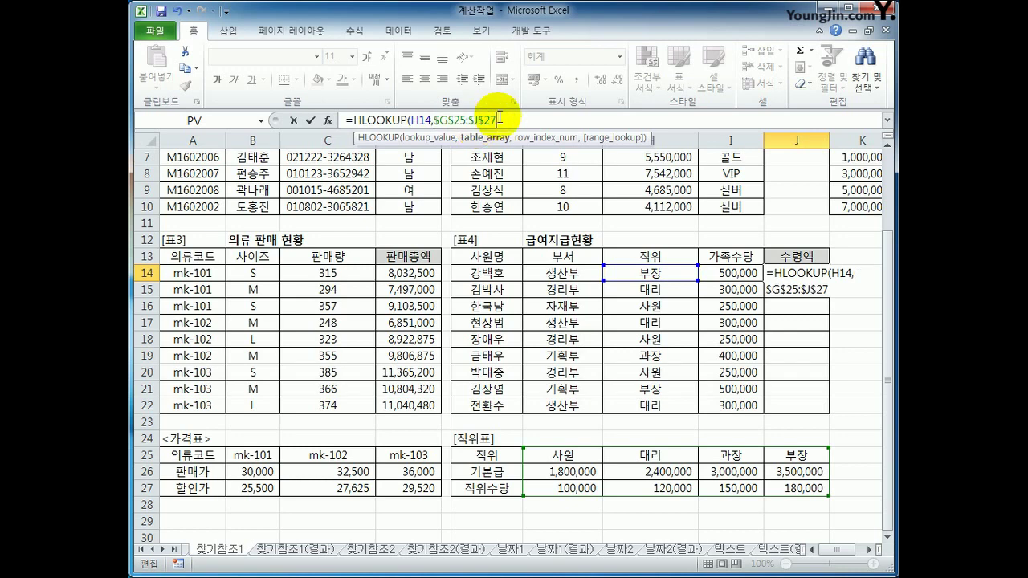
{"action": "type", "text": ","}
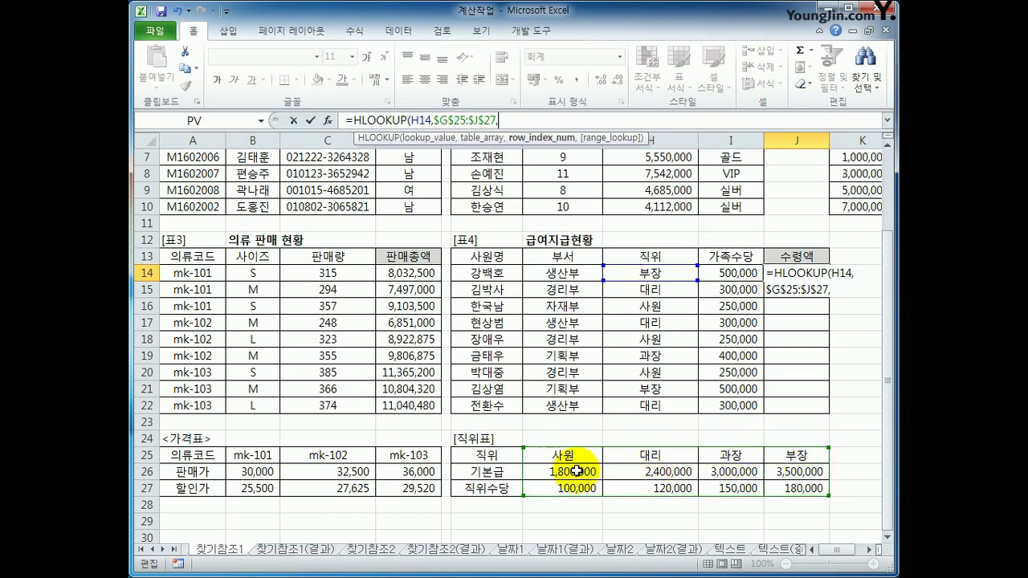
Set the HLOOKUP row number to 1 with FALSE for an exact match, and close the function.
{"action": "type", "text": "1"}
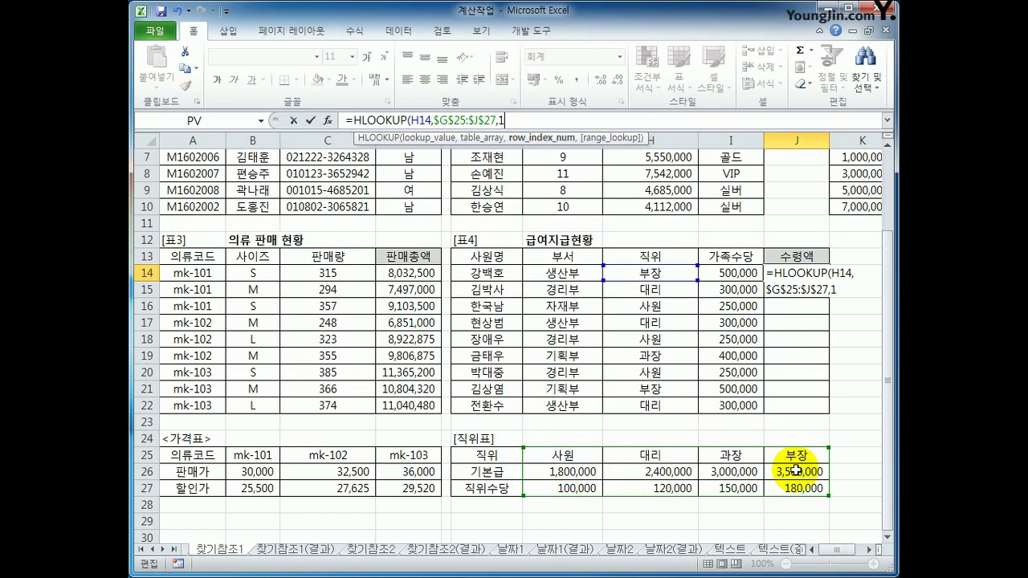
{"action": "type", "text": ","}
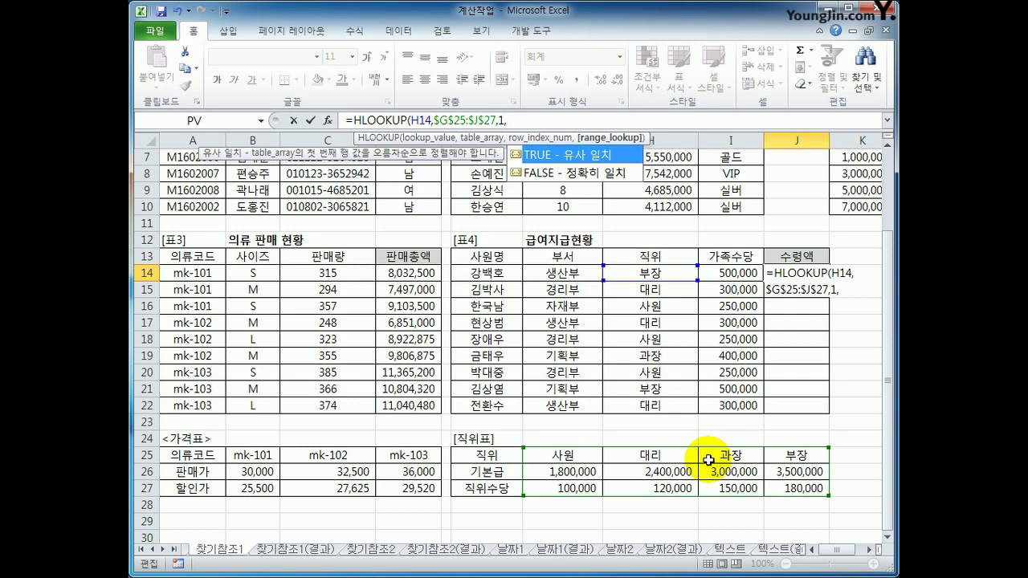
{"action": "double_click", "coordinate": [604, 174]}
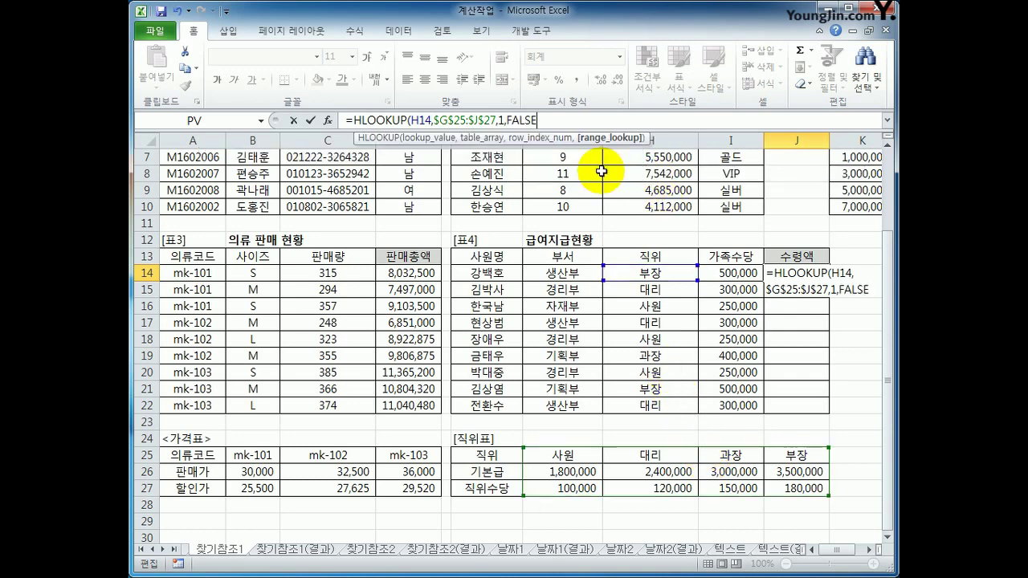
{"action": "type", "text": ")"}
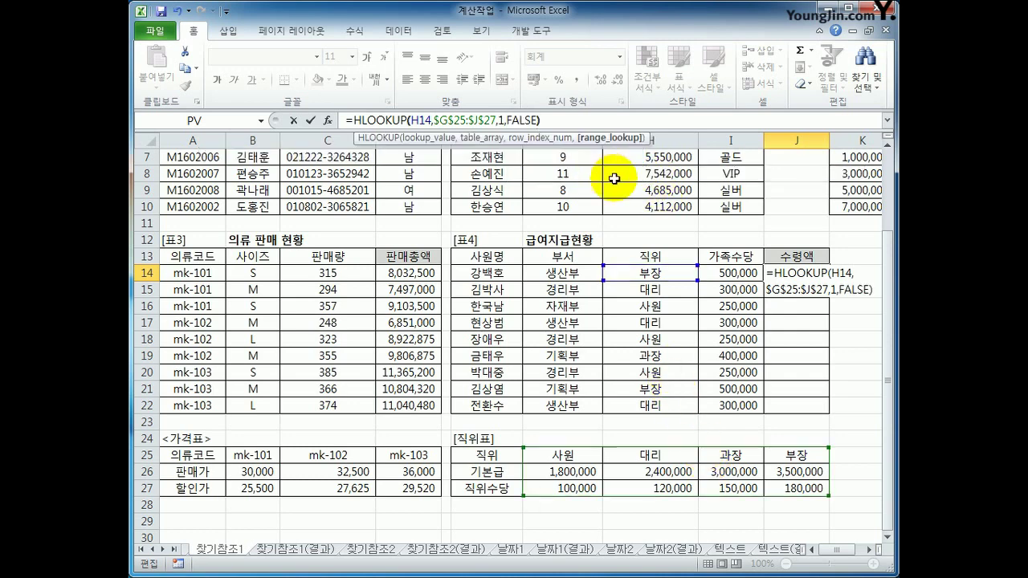
Add a second HLOOKUP of H14 in $G$25:$J$27 to the 수령액 formula, with row number 3 and FALSE for an exact match.
{"action": "type", "text": "+"}
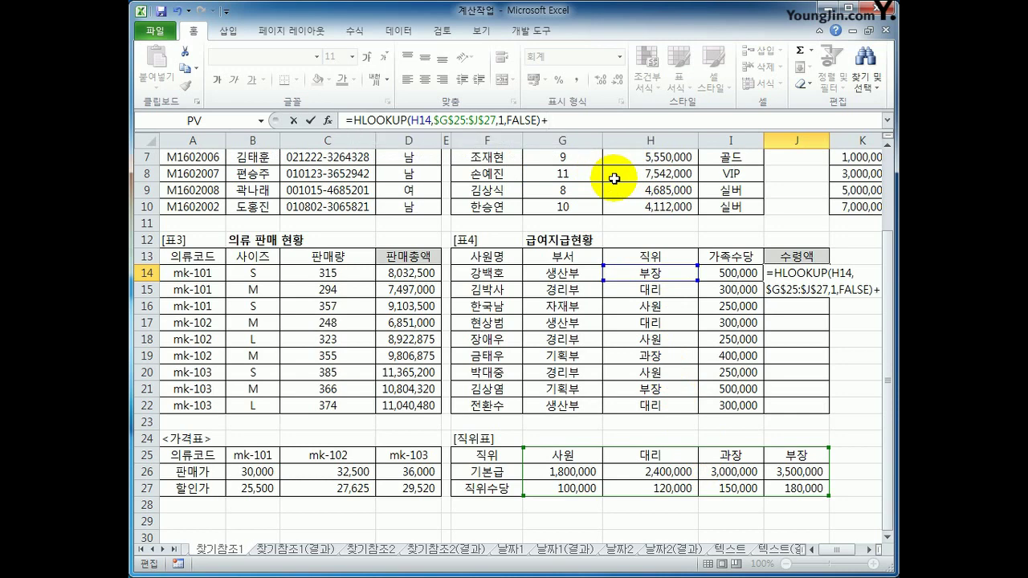
{"action": "type", "text": "HLOOKUP("}
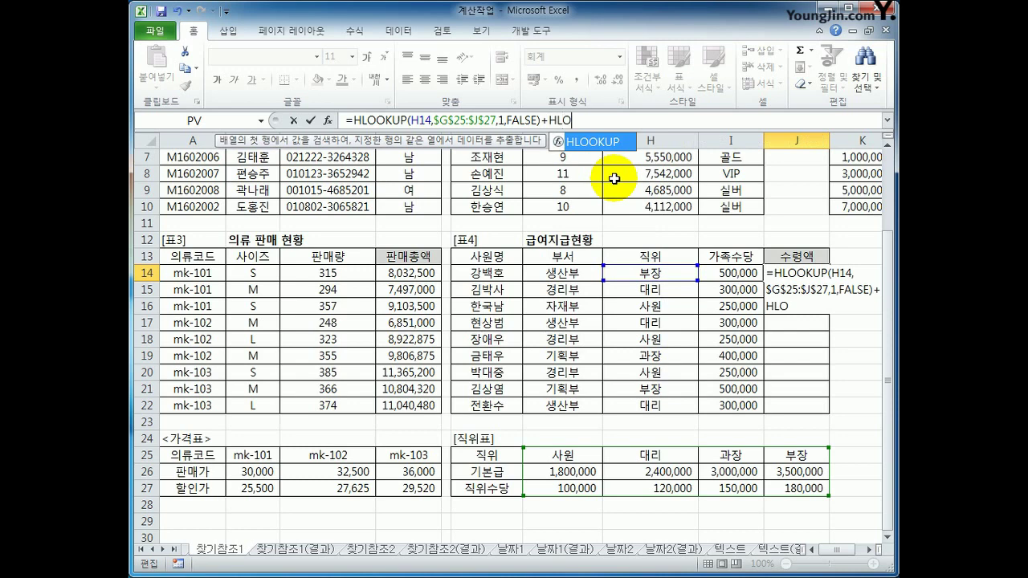
{"action": "left_click", "coordinate": [643, 271]}
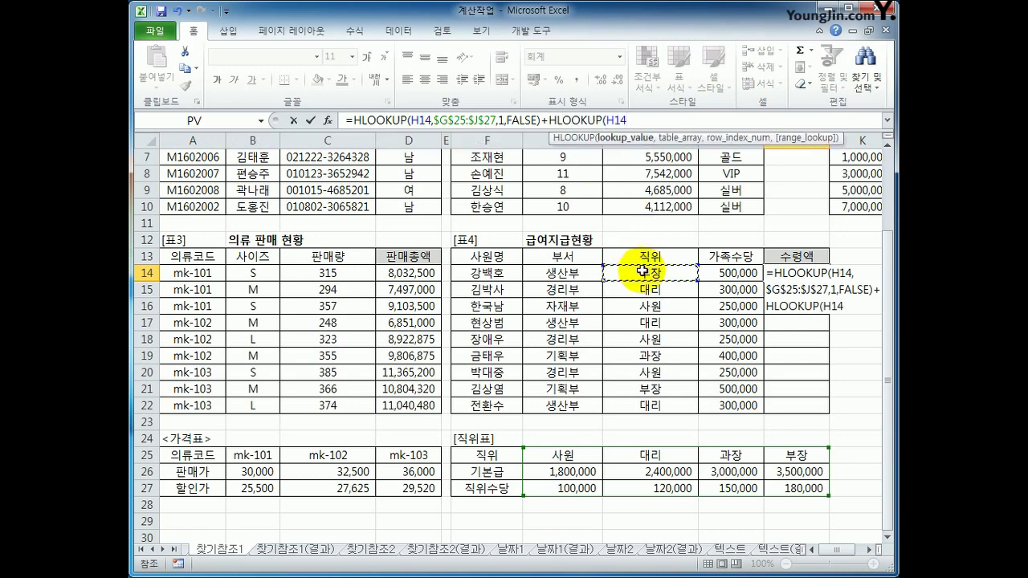
{"action": "type", "text": ","}
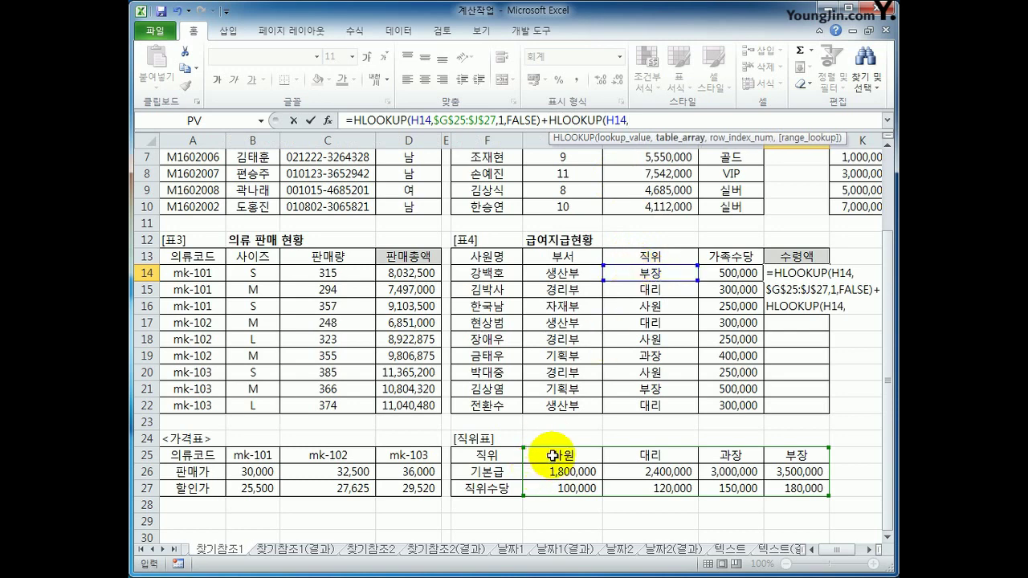
{"action": "left_click_drag", "start_coordinate": [558, 454], "coordinate": [776, 491]}
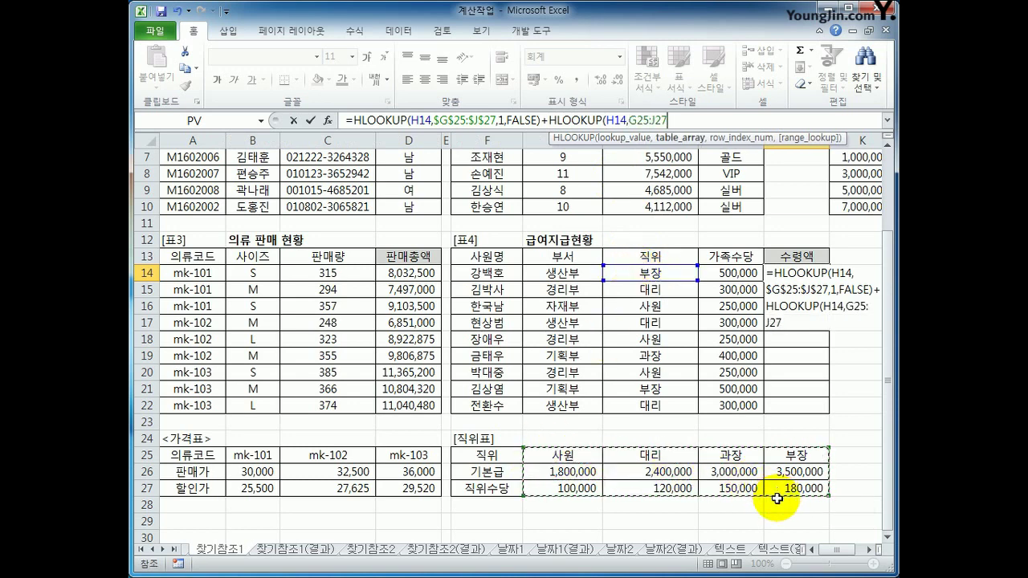
{"action": "key", "text": "F4"}
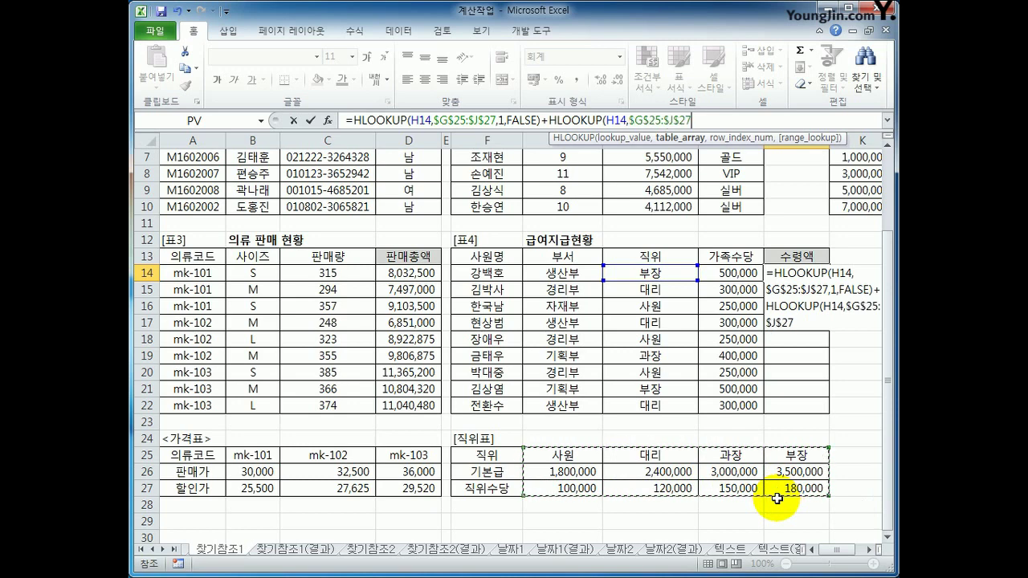
{"action": "type", "text": ","}
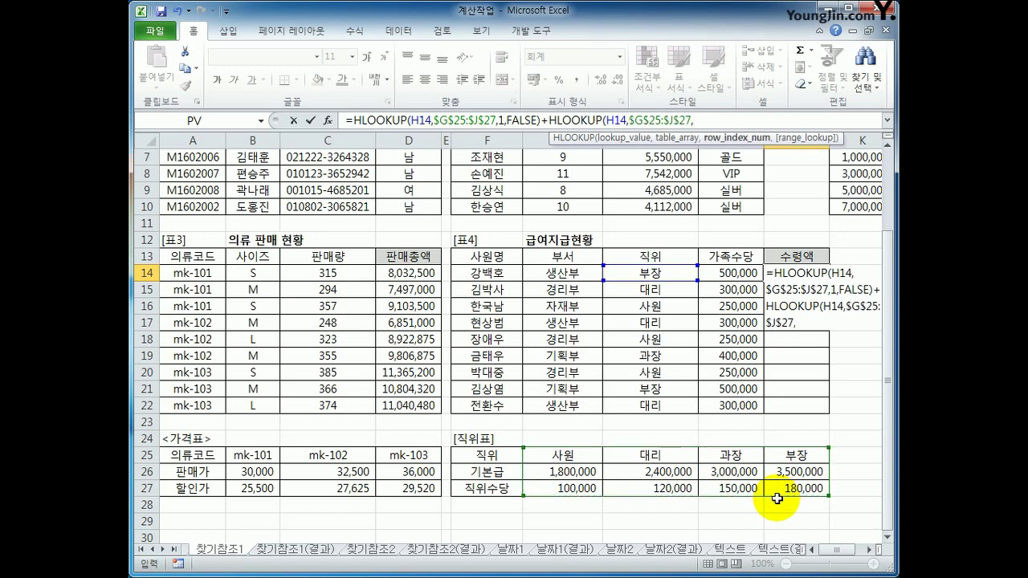
{"action": "type", "text": "3,"}
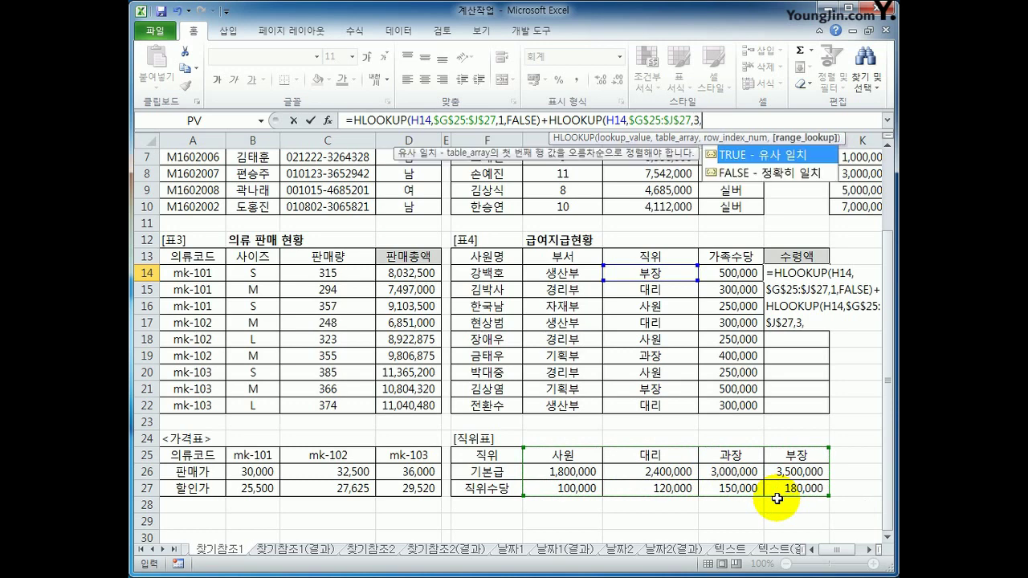
{"action": "double_click", "coordinate": [762, 175]}
{"action": "type", "text": ")"}
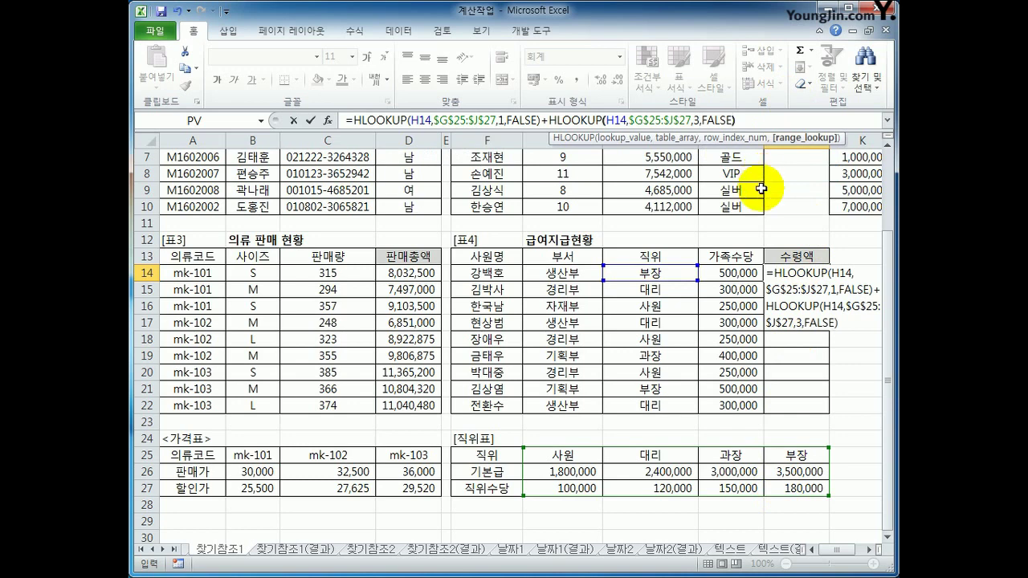
Set the first HLOOKUP's row number to 2 and check the second HLOOKUP's row number.
{"action": "double_click", "coordinate": [501, 120]}
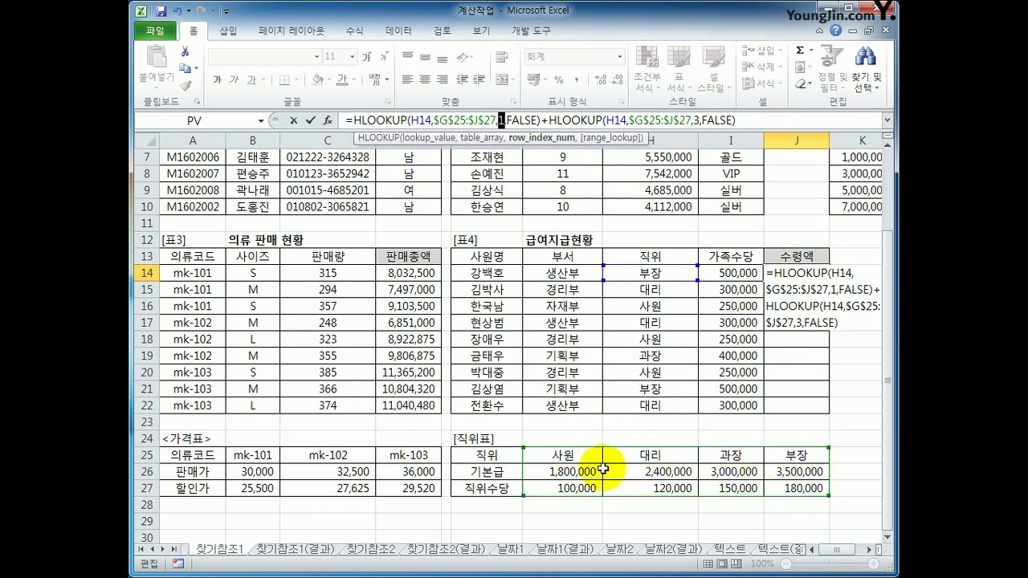
{"action": "type", "text": "2"}
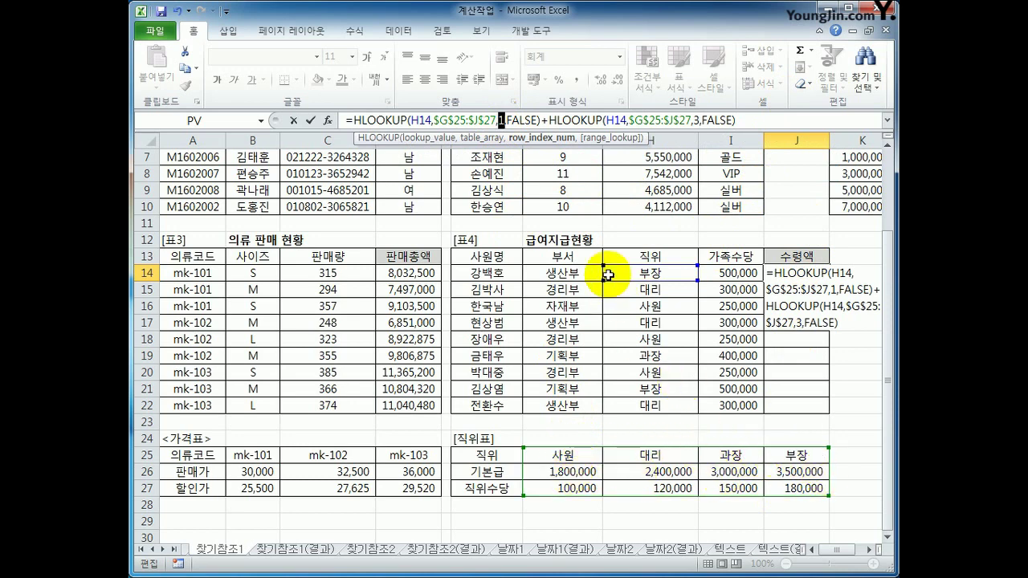
{"action": "double_click", "coordinate": [501, 120]}
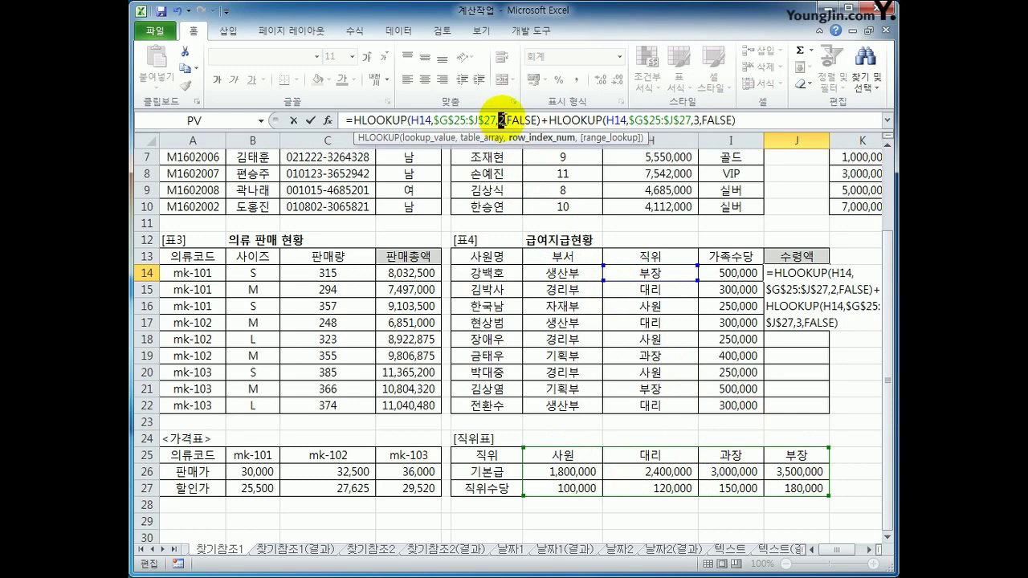
{"action": "double_click", "coordinate": [696, 121]}
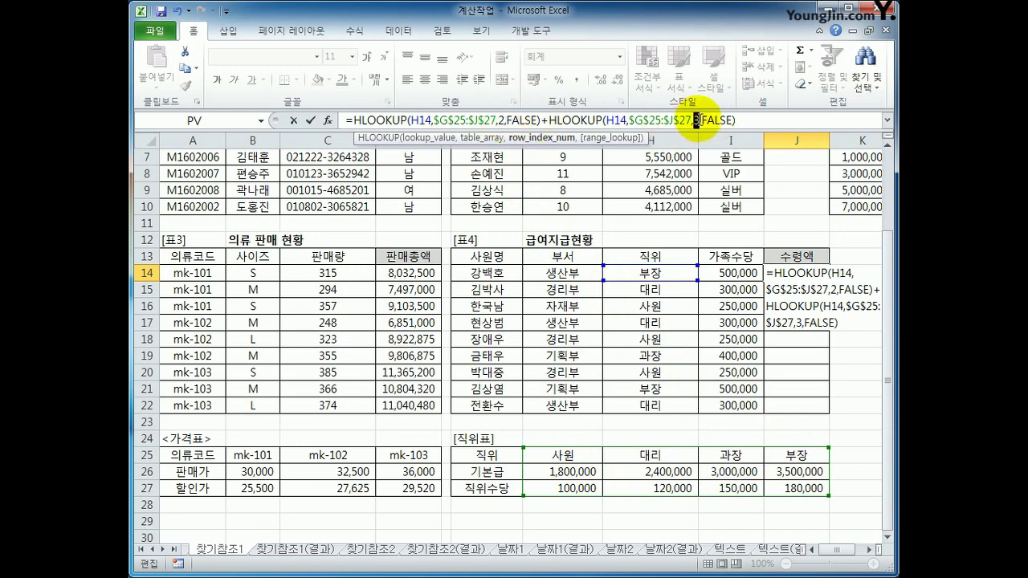
Add the 가족수당 in I14 to the sum of both HLOOKUP results and complete the 수령액 formula.
{"action": "left_click", "coordinate": [737, 121]}
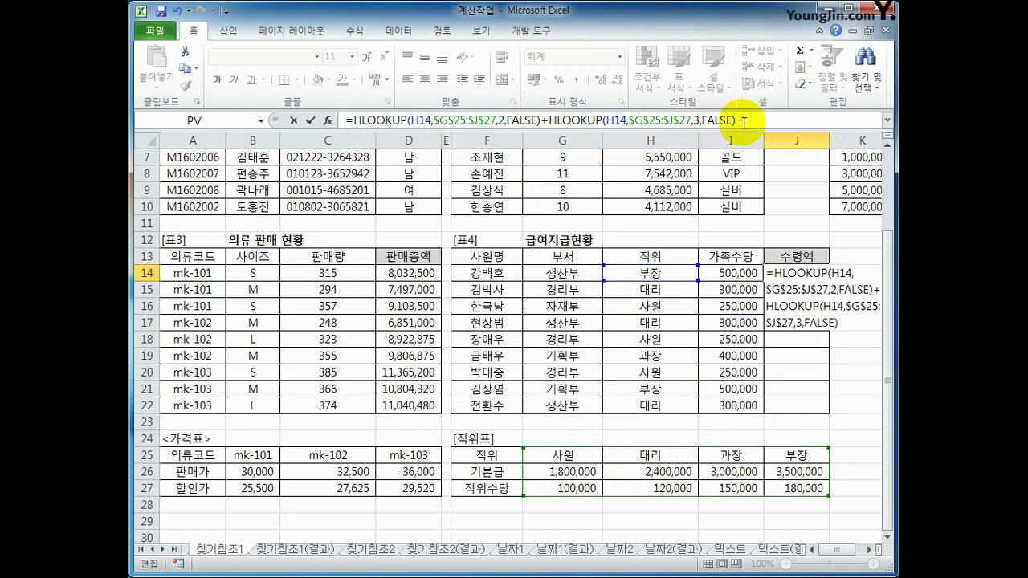
{"action": "type", "text": "+"}
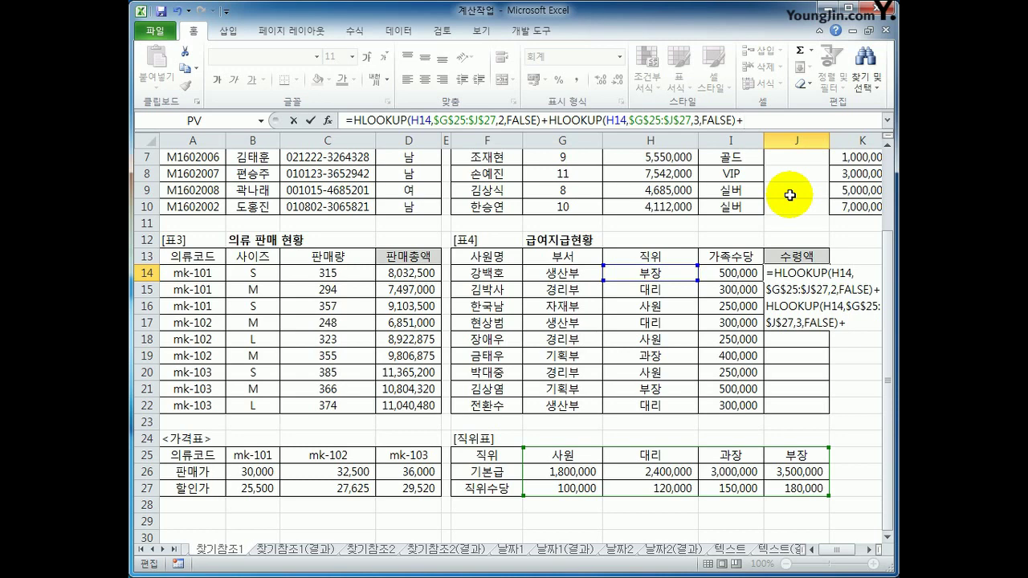
{"action": "left_click", "coordinate": [735, 273]}
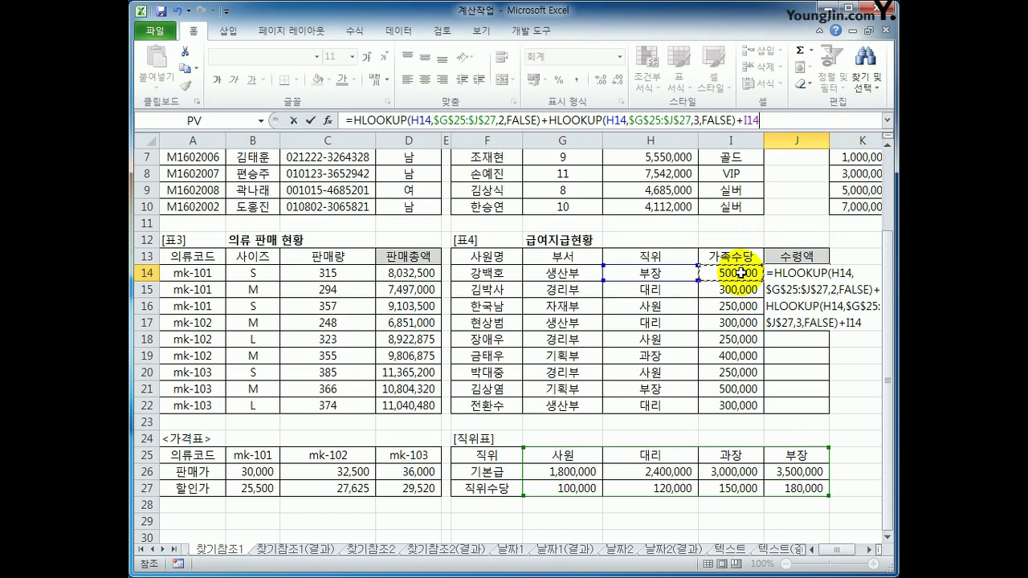
{"action": "key", "text": "Return"}
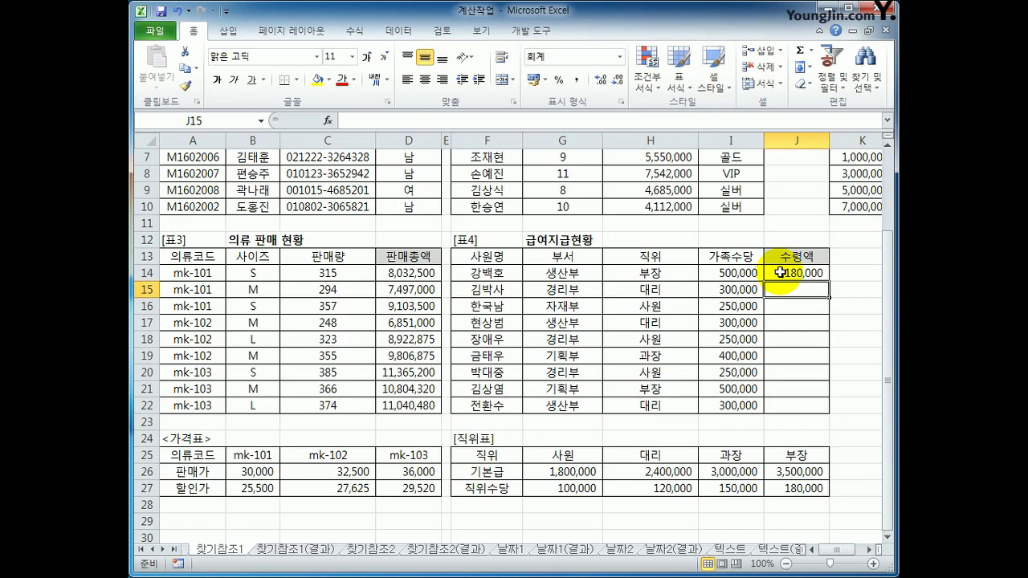
Fill the 수령액 formula from J14 down through J22 and check the formula in J22.
{"action": "left_click", "coordinate": [780, 272]}
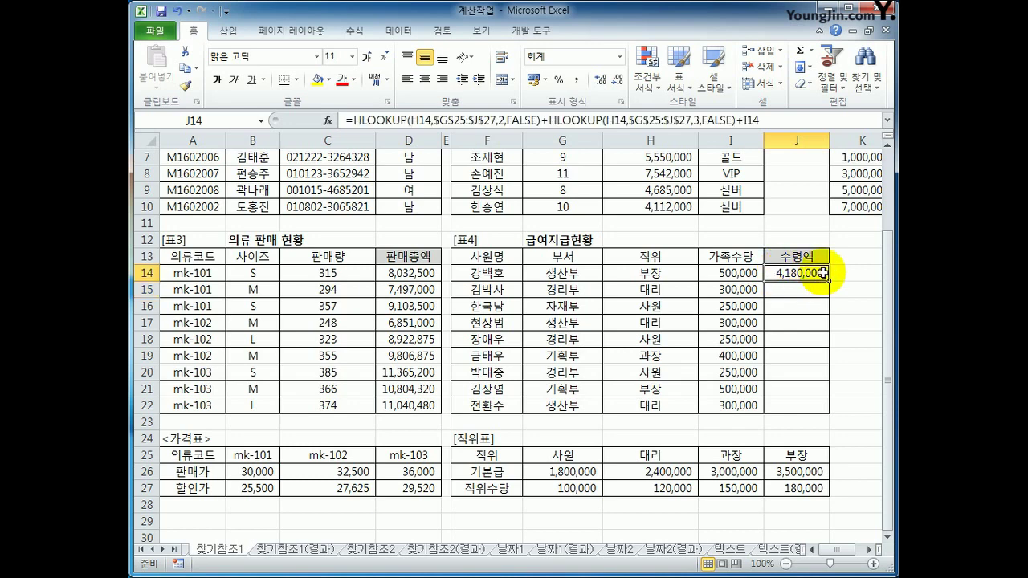
{"action": "left_click_drag", "start_coordinate": [832, 287], "coordinate": [812, 416]}
{"action": "left_click", "coordinate": [787, 408]}
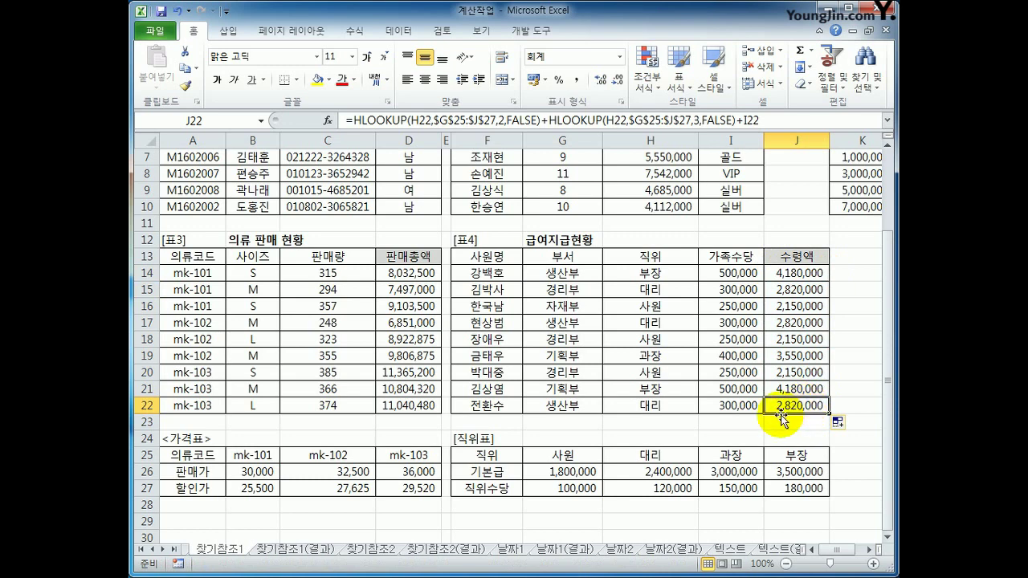
Review the finished 성별, 등급, 판매총액 and 수령액 formulas in D3, I3, D14 and J14.
{"action": "scroll", "coordinate": [783, 414], "scroll_direction": "up", "scroll_amount": 2}
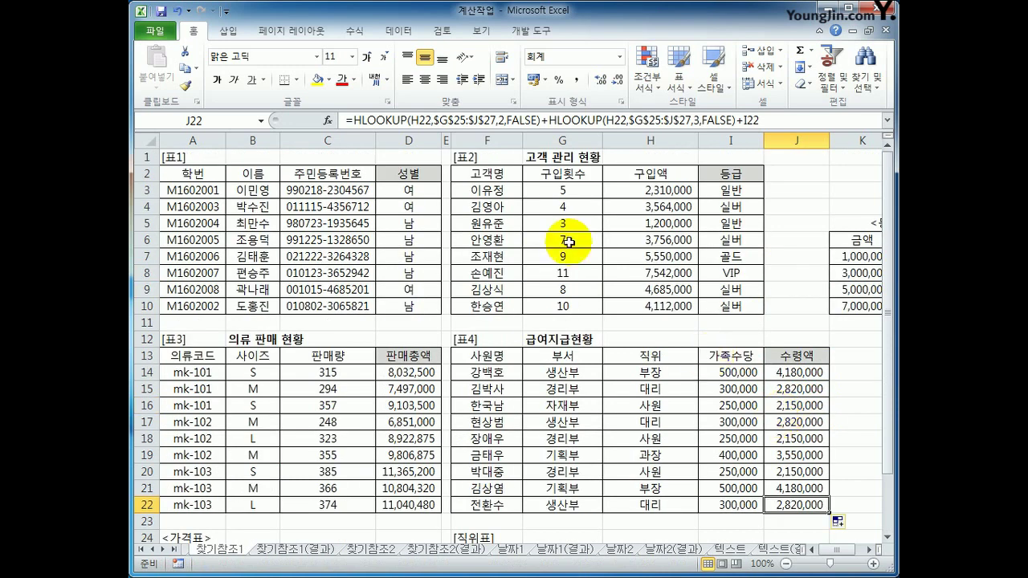
{"action": "left_click", "coordinate": [425, 192]}
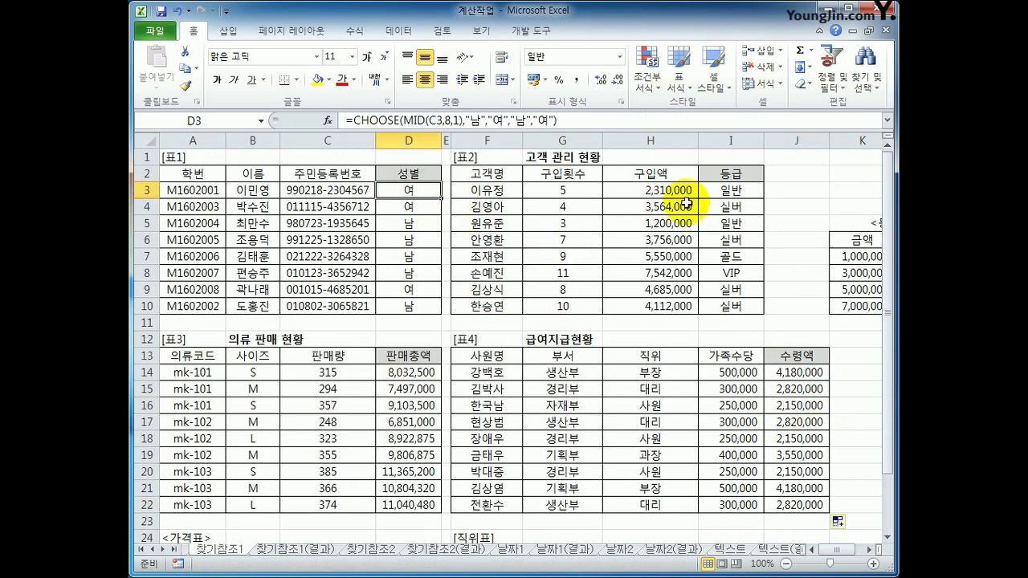
{"action": "left_click", "coordinate": [715, 192]}
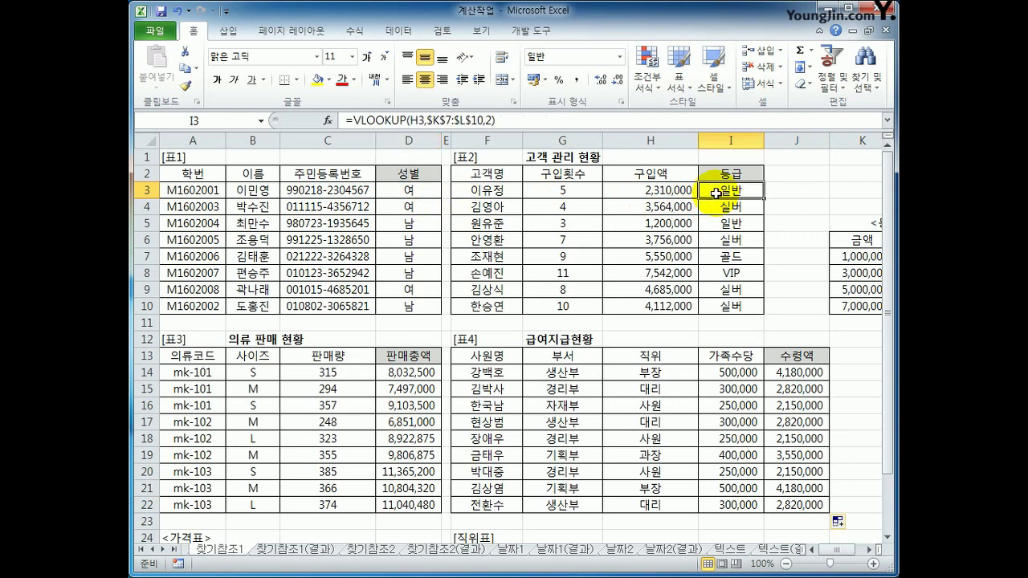
{"action": "left_click", "coordinate": [425, 373]}
{"action": "left_click", "coordinate": [789, 372]}
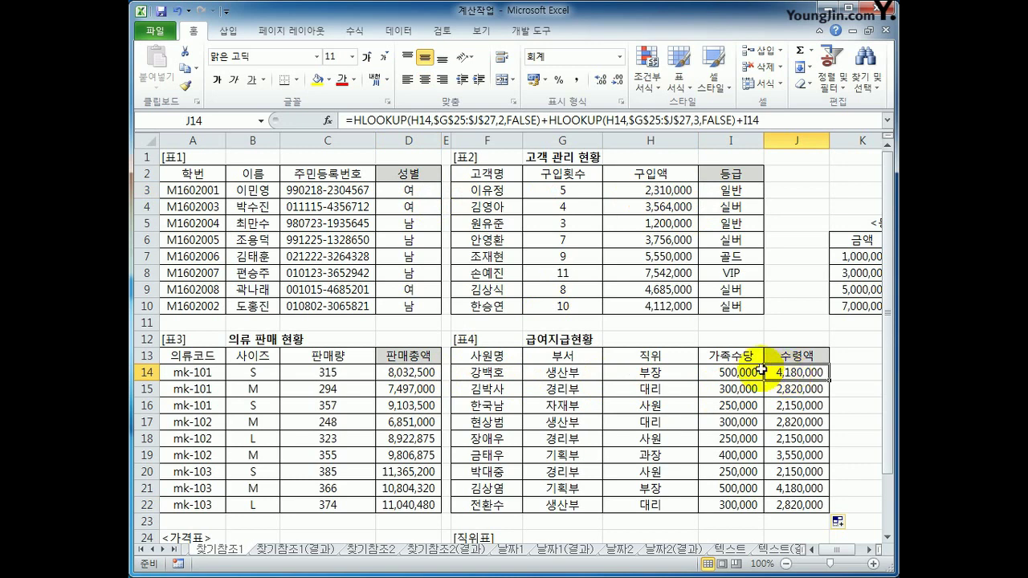
Switch to the 찾기참조2 sheet and examine the 사원코드 column and the 부서코드 table for the 부서명 exercise.
{"action": "left_click", "coordinate": [376, 550]}
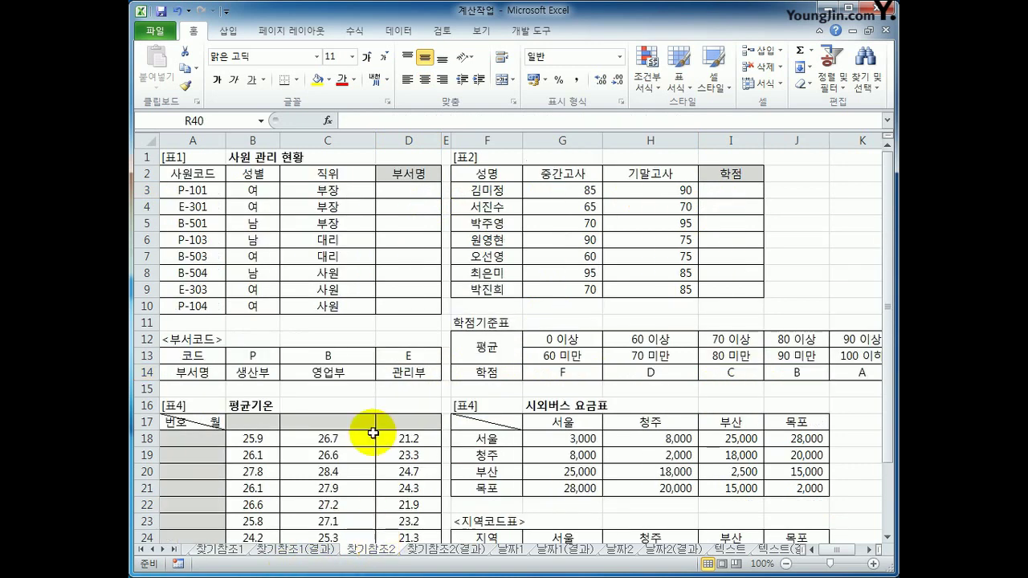
{"action": "left_click", "coordinate": [422, 190]}
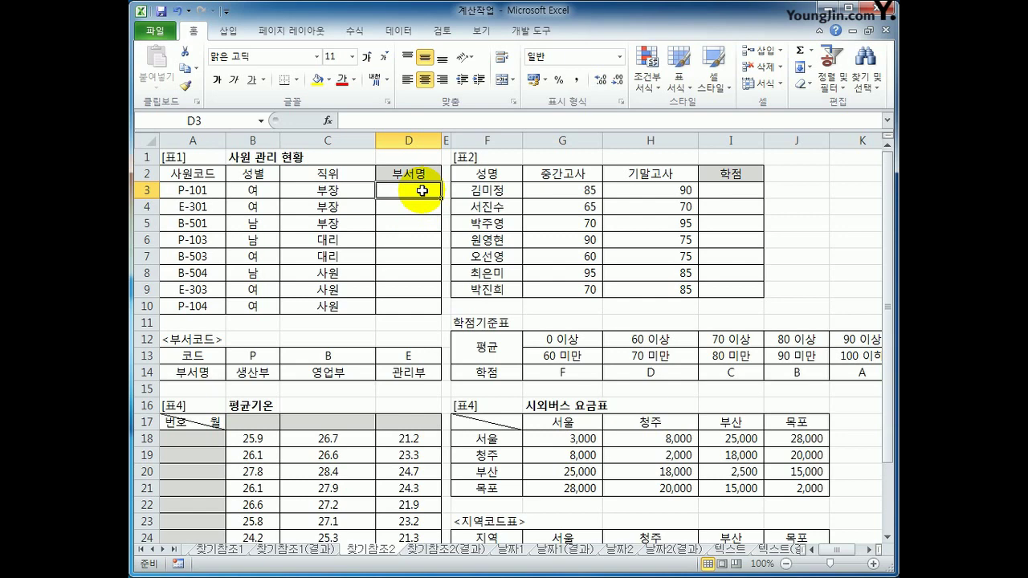
{"action": "left_click_drag", "start_coordinate": [201, 355], "coordinate": [402, 374]}
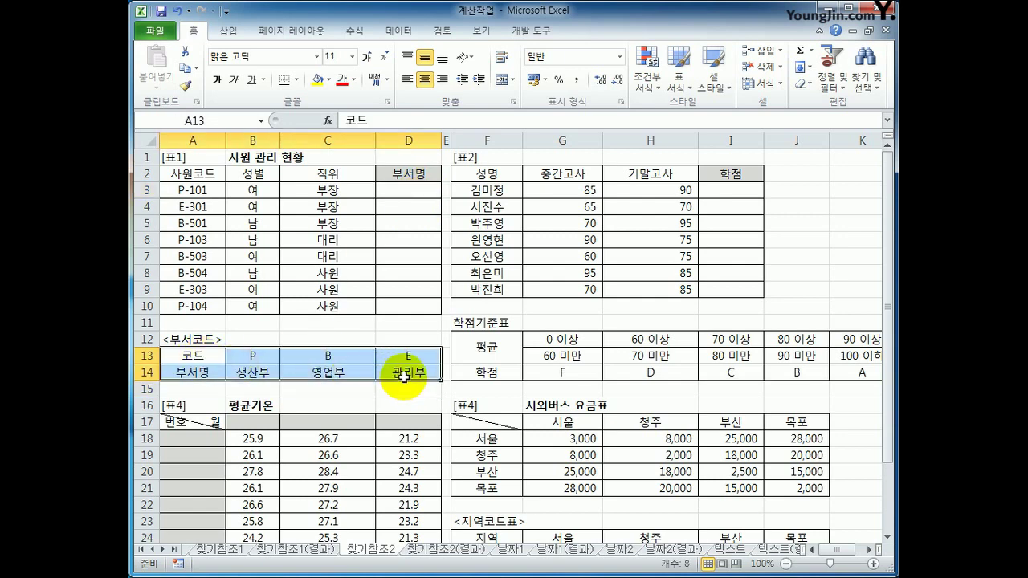
{"action": "left_click", "coordinate": [435, 197]}
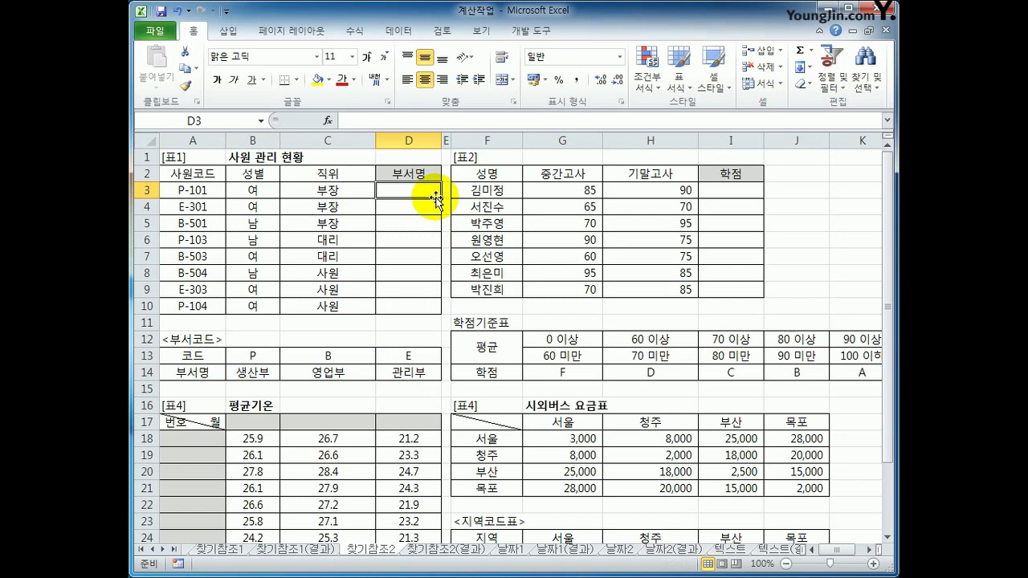
{"action": "left_click_drag", "start_coordinate": [202, 193], "coordinate": [194, 304]}
{"action": "left_click_drag", "start_coordinate": [249, 356], "coordinate": [400, 366]}
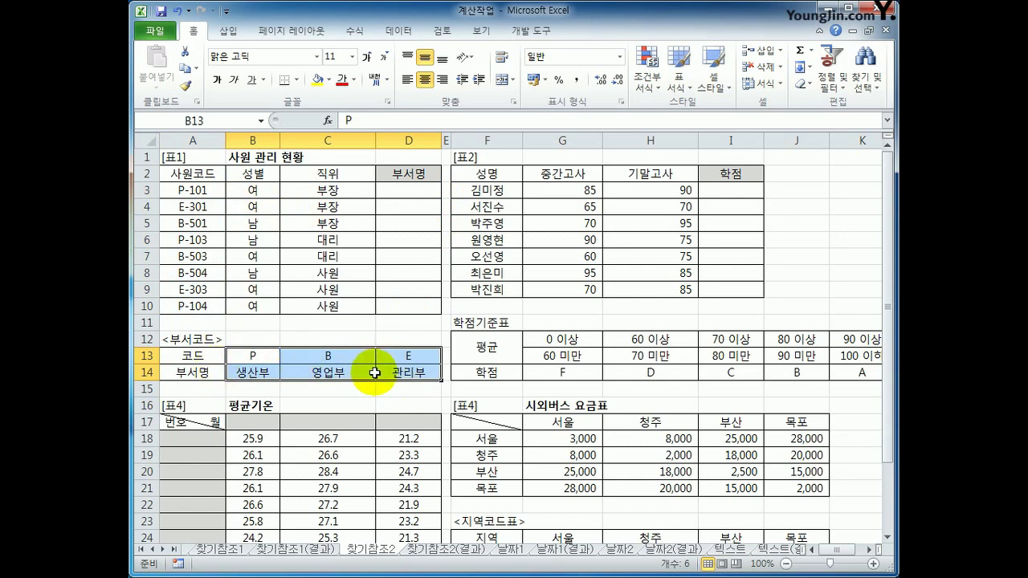
Begin the 부서명 formula in D3 with HLOOKUP, using LEFT(A3,1) of the 사원코드 as lookup value.
{"action": "left_click", "coordinate": [400, 192]}
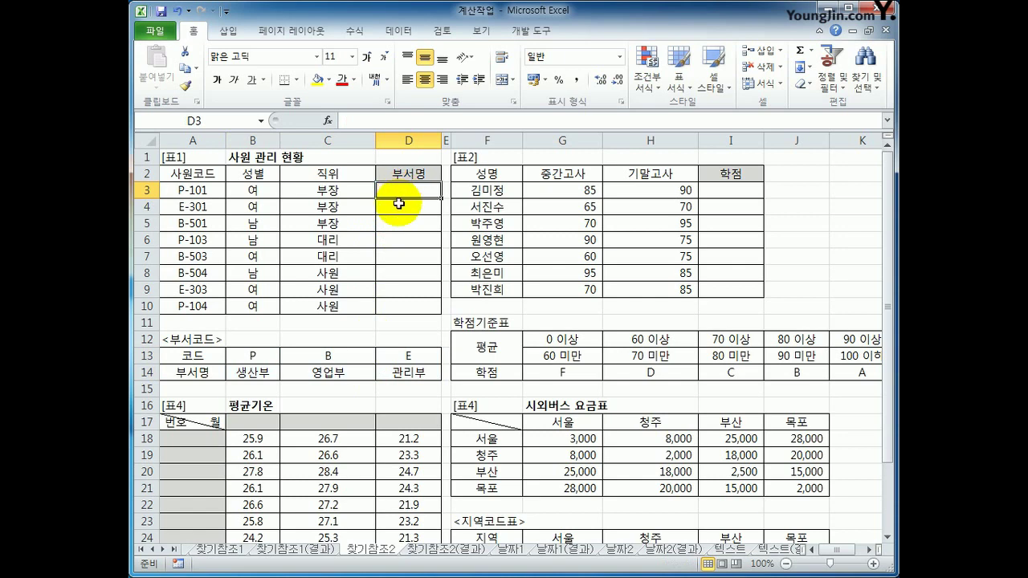
{"action": "type", "text": "=HL"}
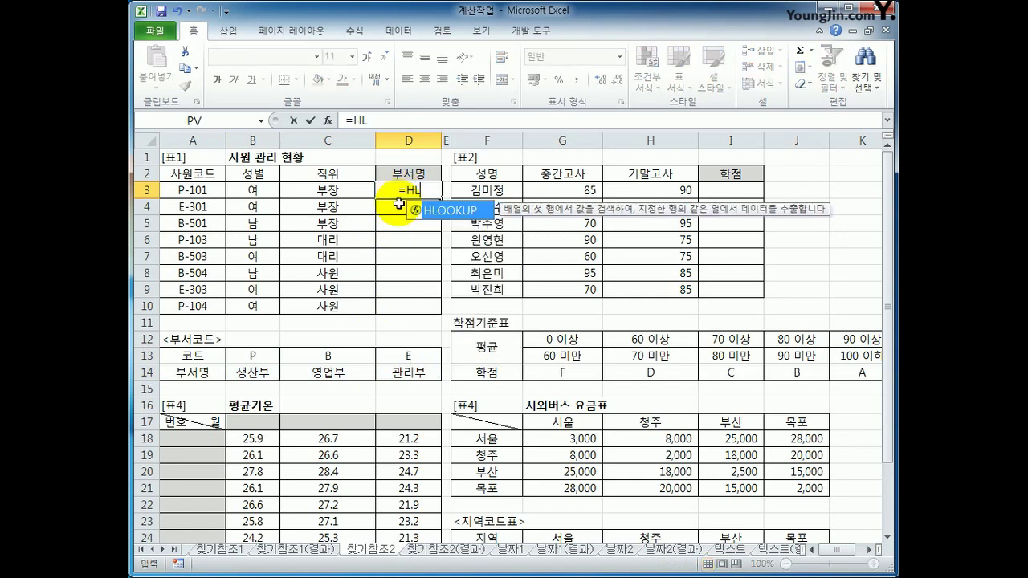
{"action": "key", "text": "Tab"}
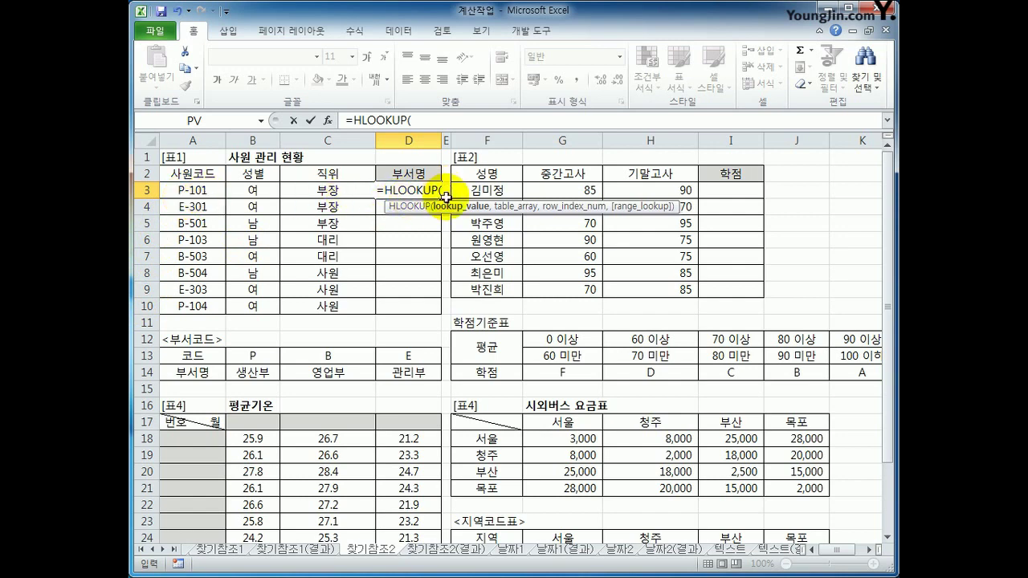
{"action": "type", "text": "LEFT("}
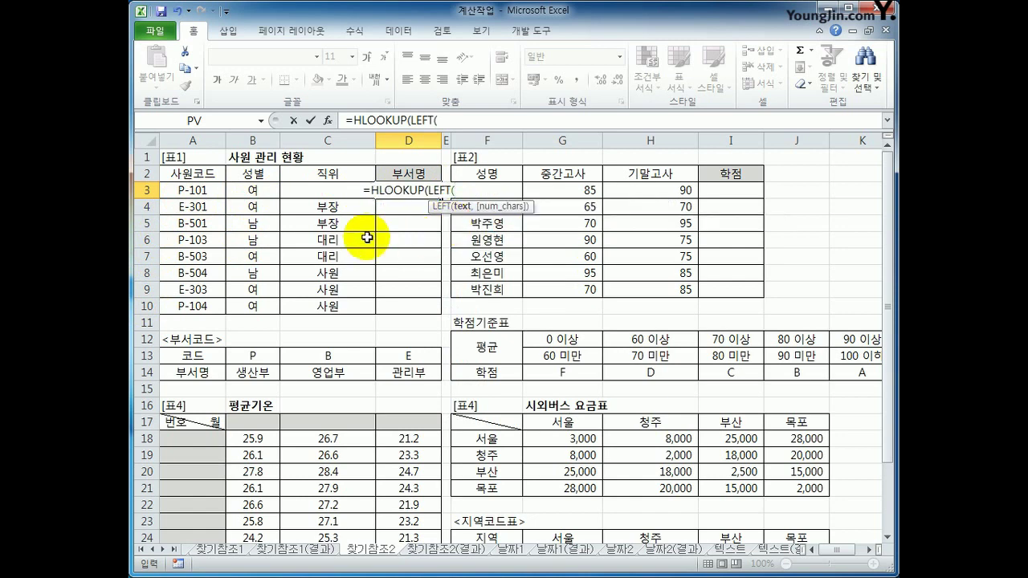
{"action": "left_click", "coordinate": [205, 195]}
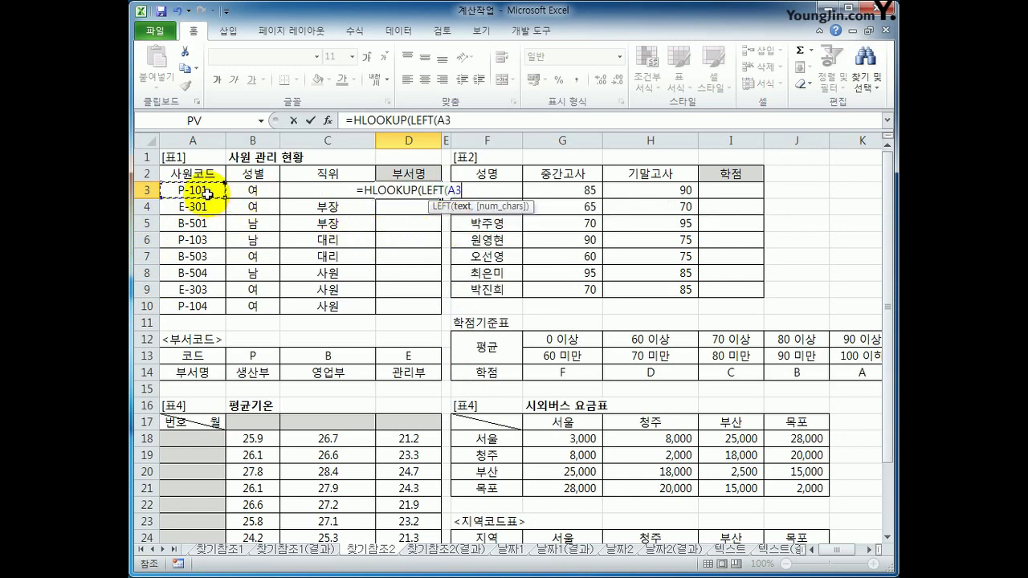
{"action": "type", "text": ",1"}
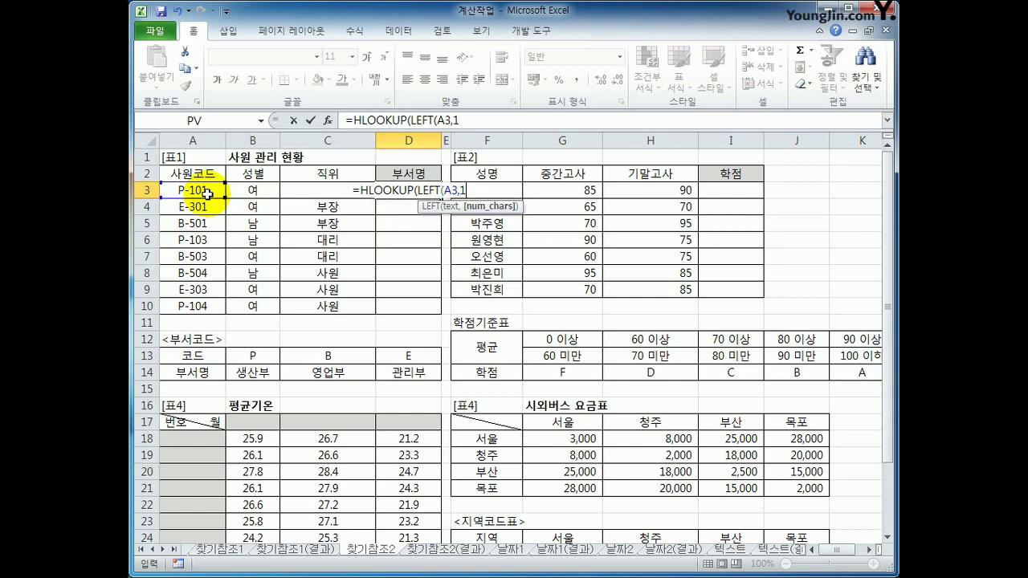
{"action": "type", "text": "),"}
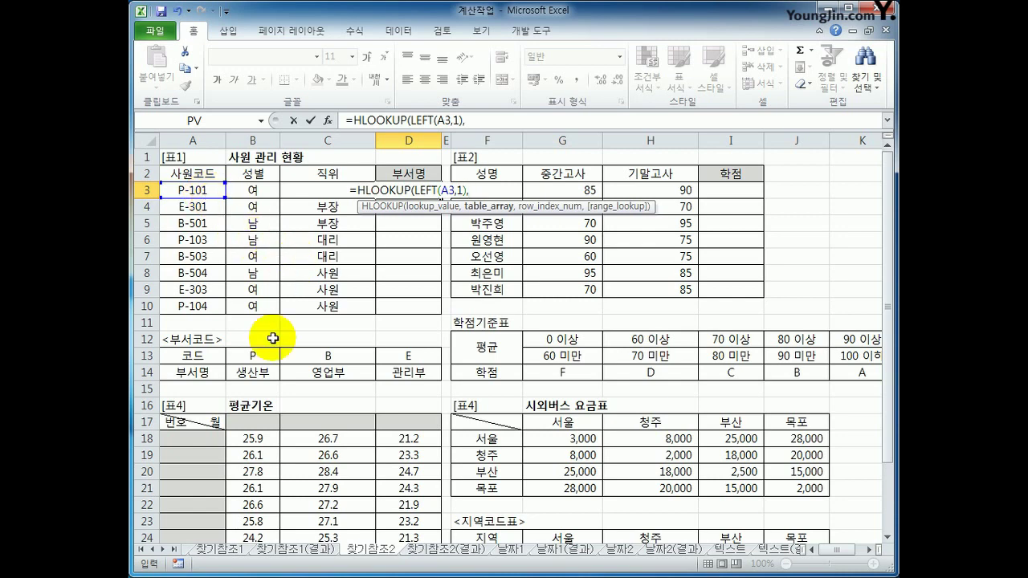
Complete the 부서명 formula in D3 with table range $B$13:$D$14, row index 2 and exact match FALSE.
{"action": "left_click_drag", "start_coordinate": [259, 359], "coordinate": [381, 373]}
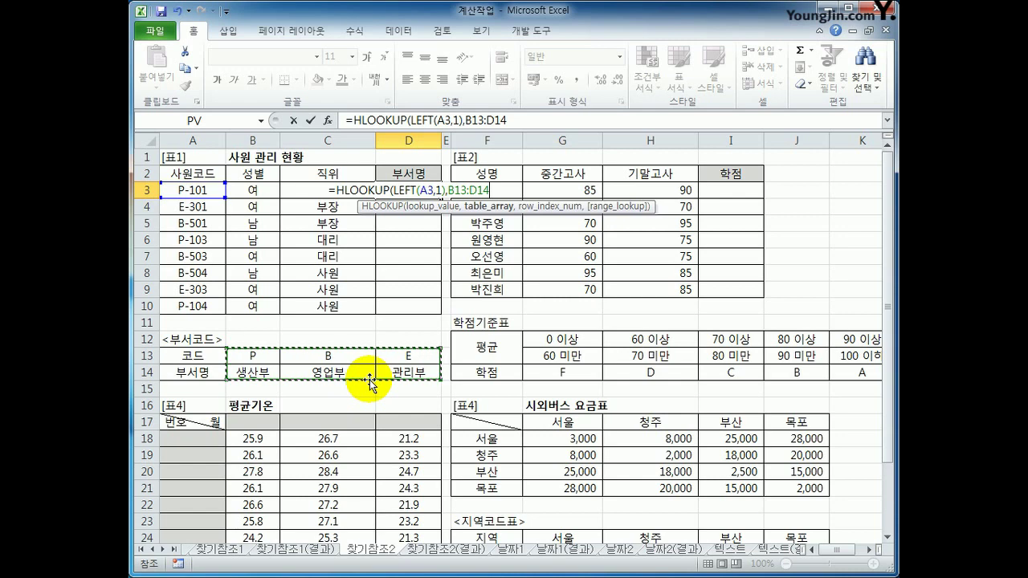
{"action": "key", "text": "F4"}
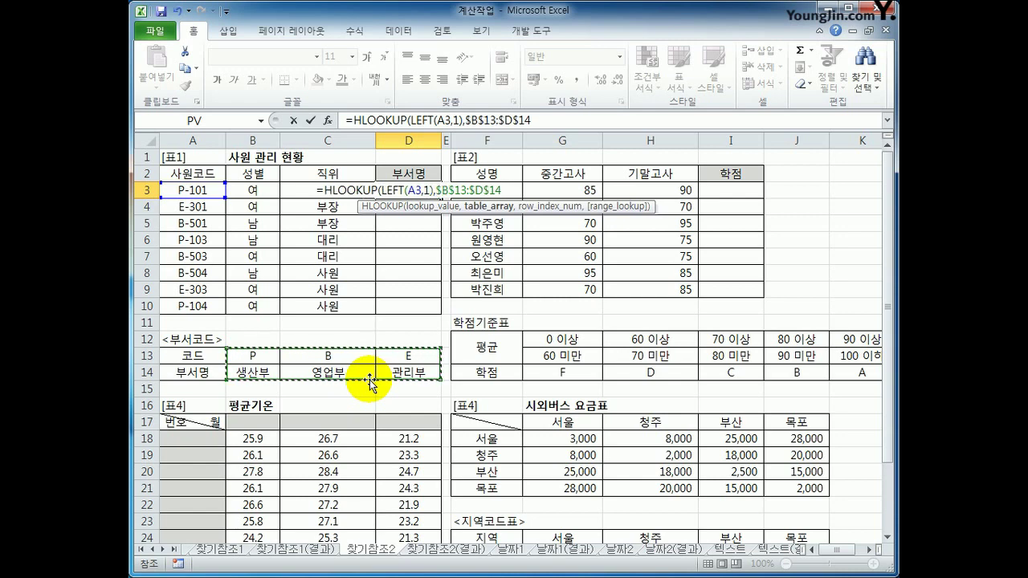
{"action": "type", "text": ","}
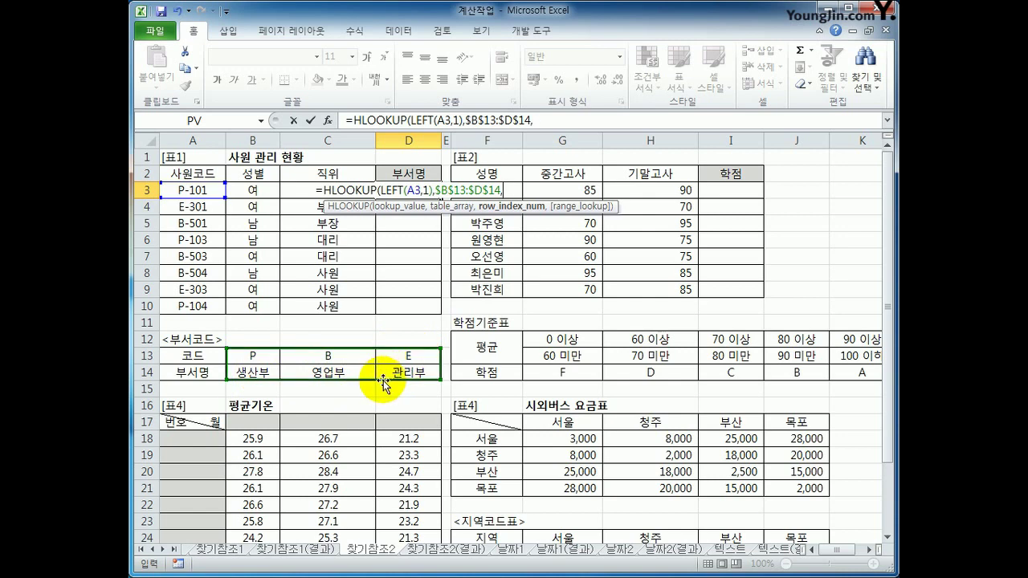
{"action": "type", "text": "2"}
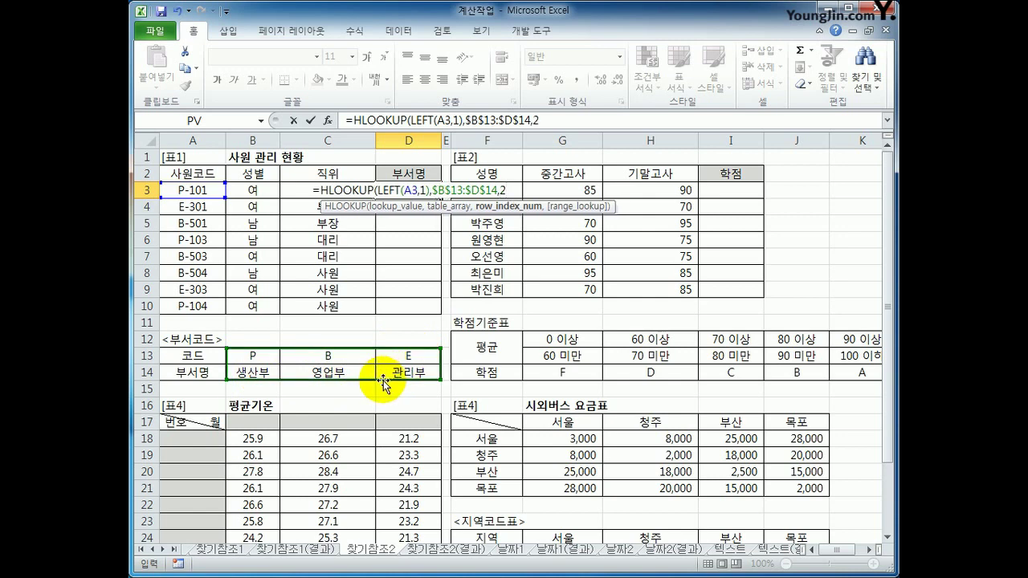
{"action": "type", "text": ","}
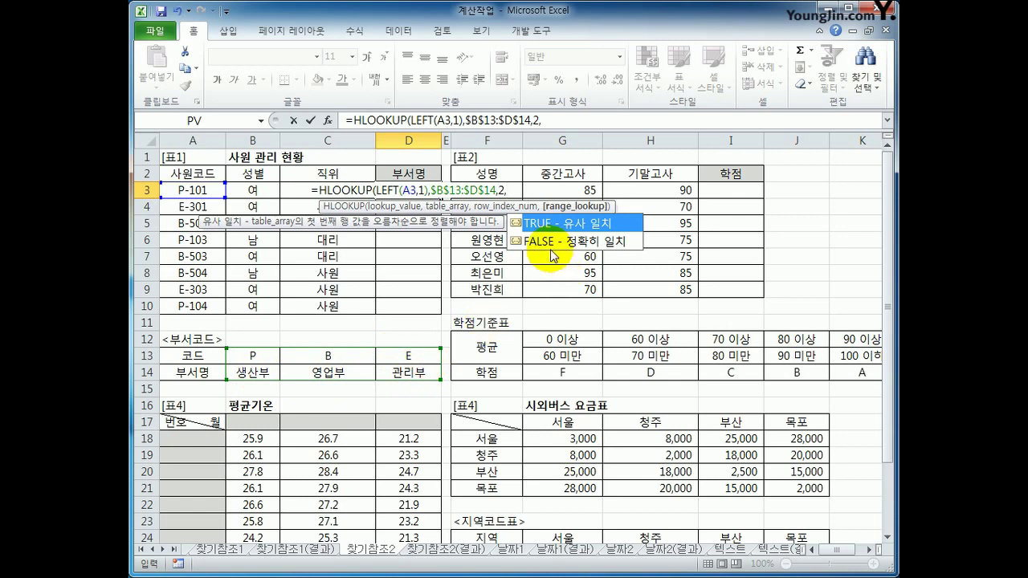
{"action": "double_click", "coordinate": [553, 253]}
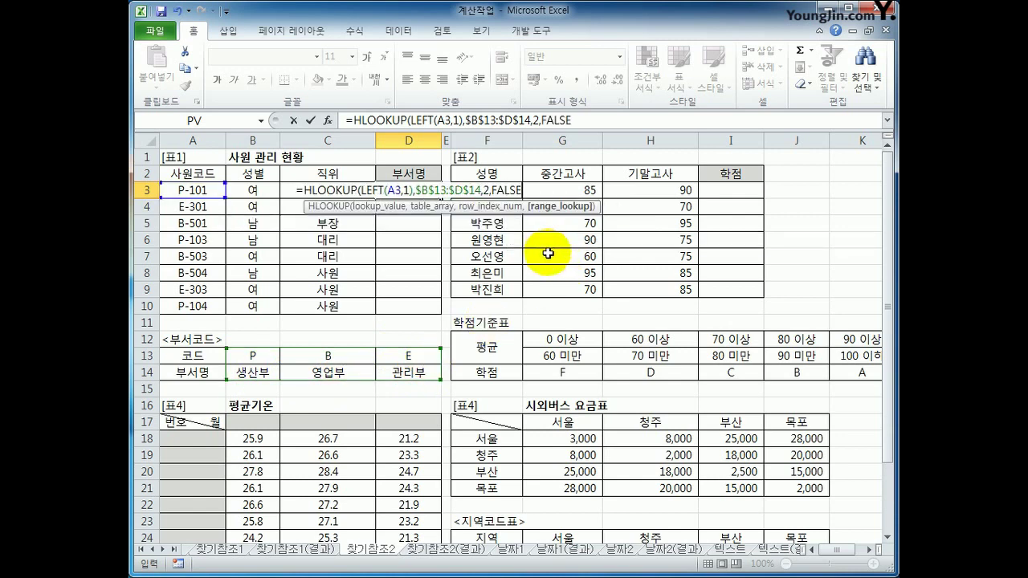
{"action": "type", "text": ")"}
{"action": "key", "text": "Return"}
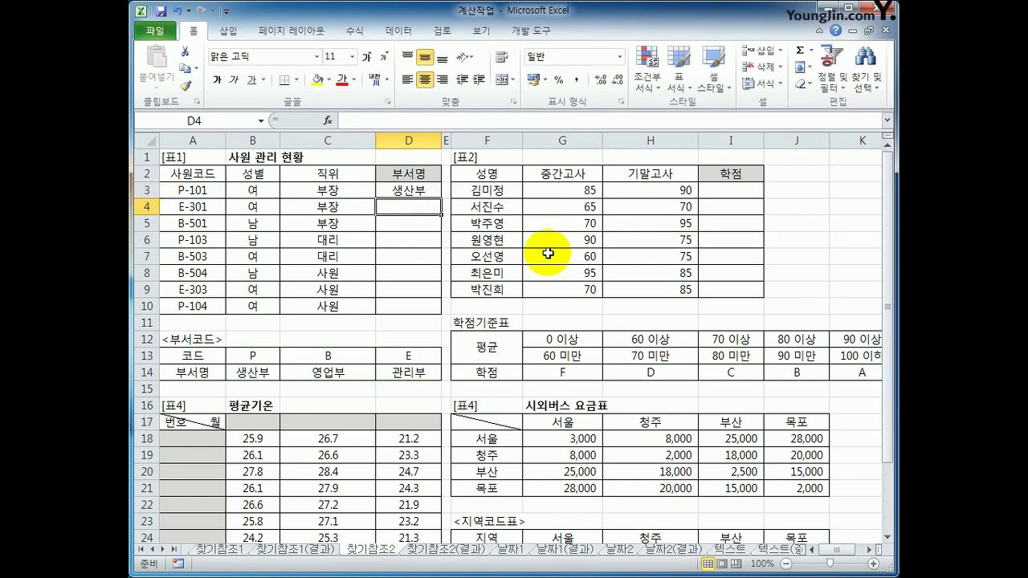
Fill the 부서명 formula from D3 down through D10 and check the formula in D10.
{"action": "left_click", "coordinate": [431, 195]}
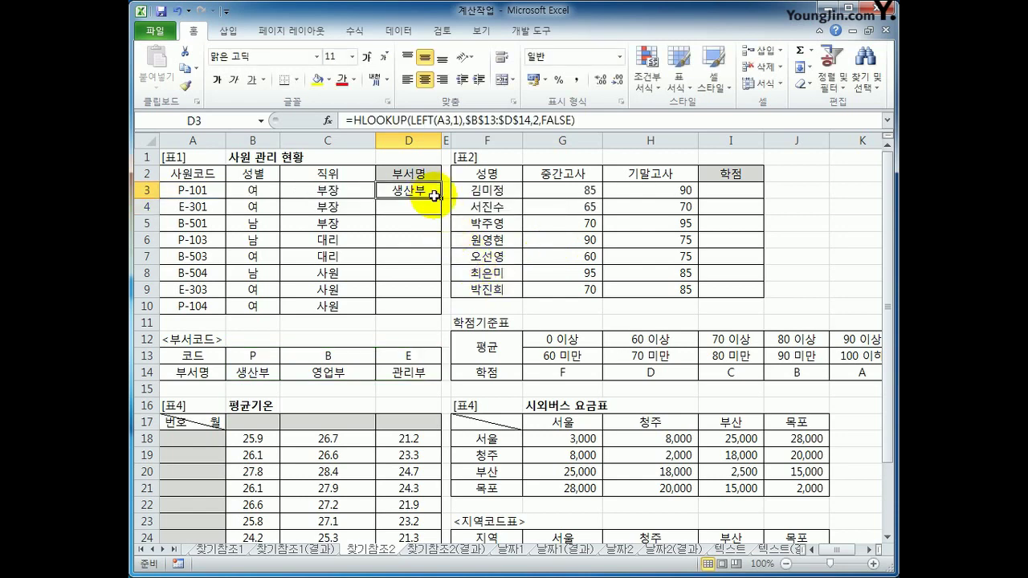
{"action": "left_click_drag", "start_coordinate": [434, 196], "coordinate": [425, 307]}
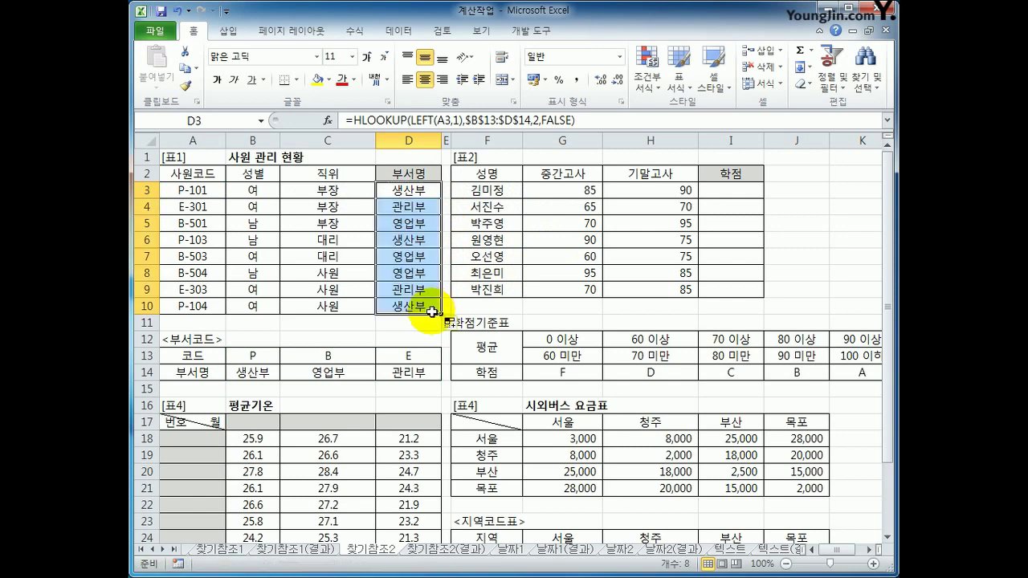
{"action": "left_click", "coordinate": [426, 312]}
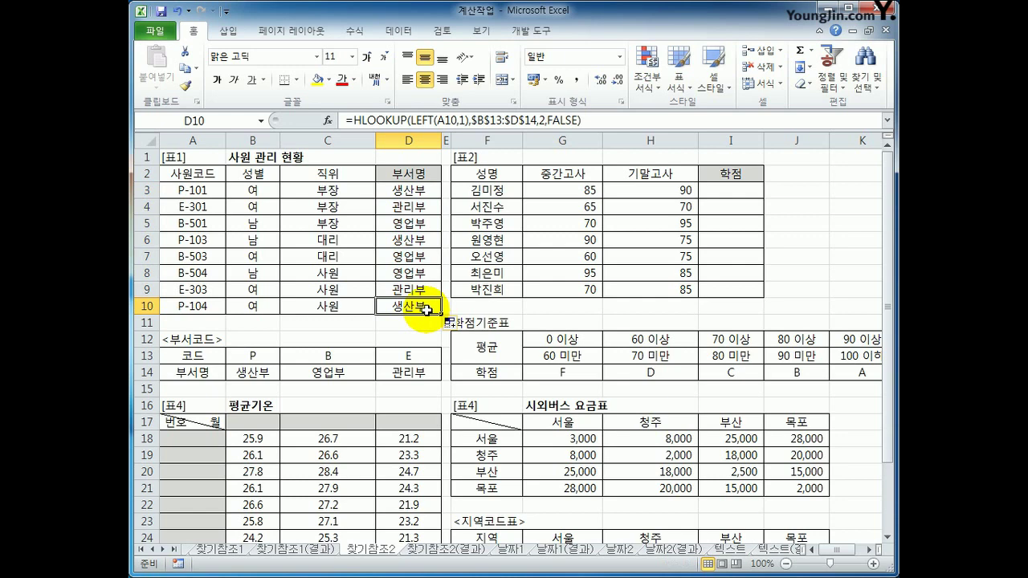
Begin the 학점 formula in I3 with HLOOKUP, using AVERAGE(G3:H3) of the 중간고사 and 기말고사 scores as lookup value.
{"action": "left_click", "coordinate": [719, 196]}
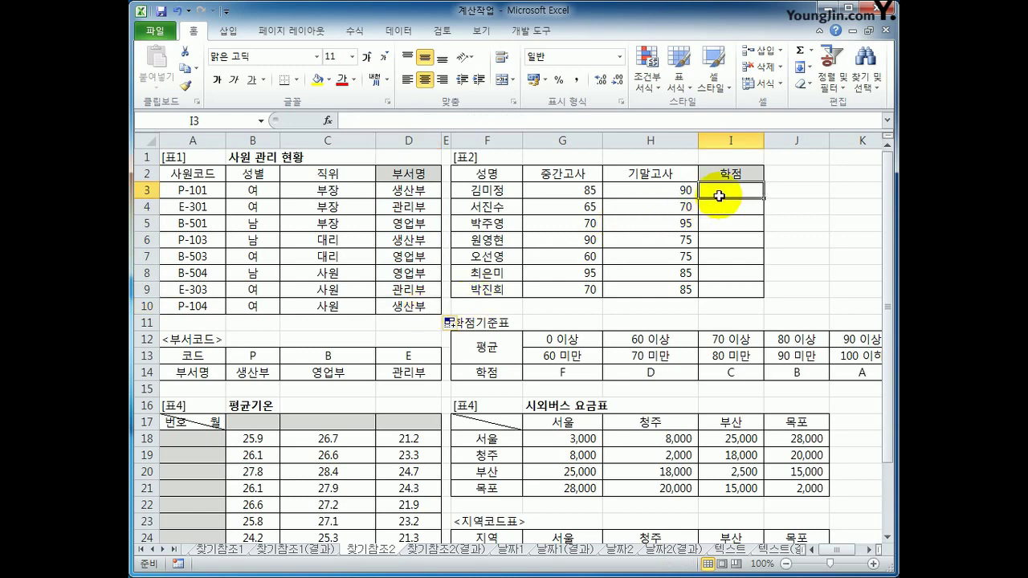
{"action": "left_click_drag", "start_coordinate": [567, 191], "coordinate": [619, 190]}
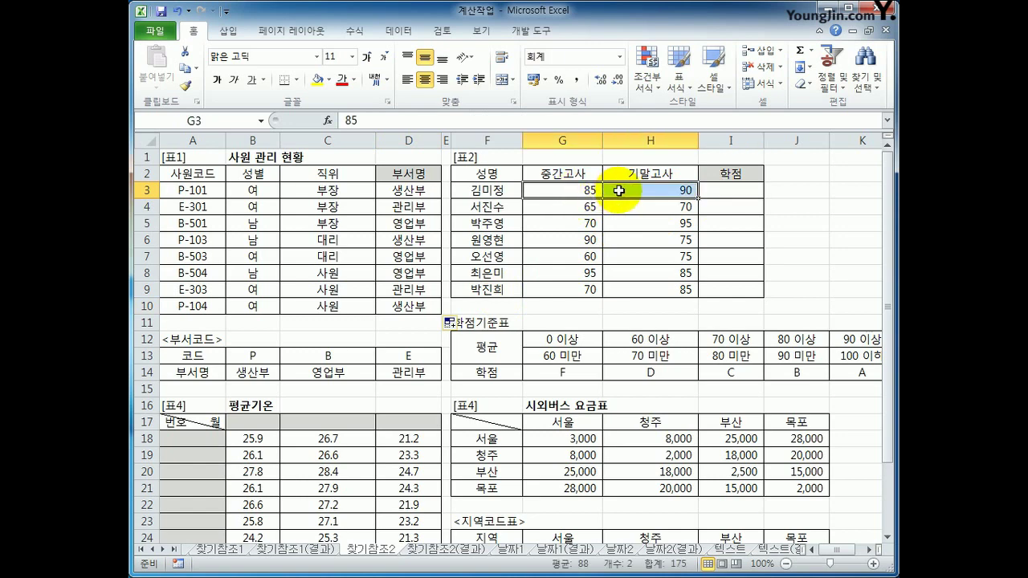
{"action": "left_click", "coordinate": [733, 193]}
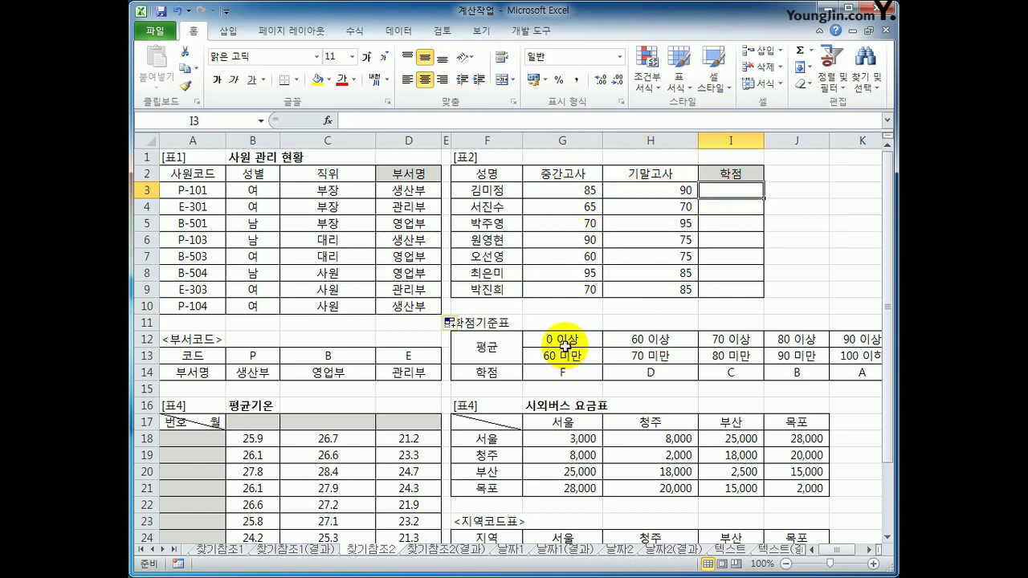
{"action": "left_click_drag", "start_coordinate": [562, 340], "coordinate": [871, 373]}
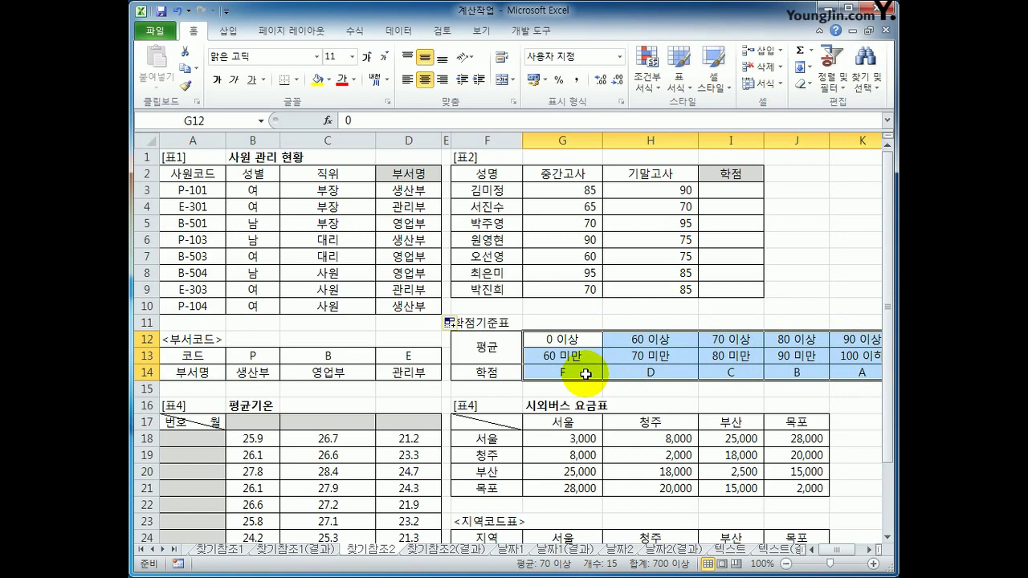
{"action": "left_click", "coordinate": [719, 192]}
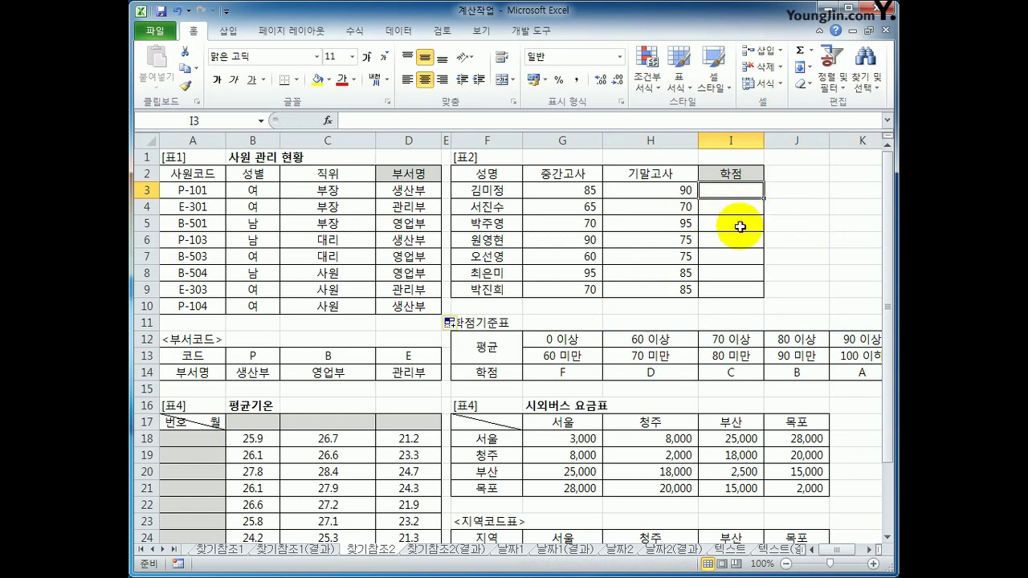
{"action": "type", "text": "=HLOOKUP("}
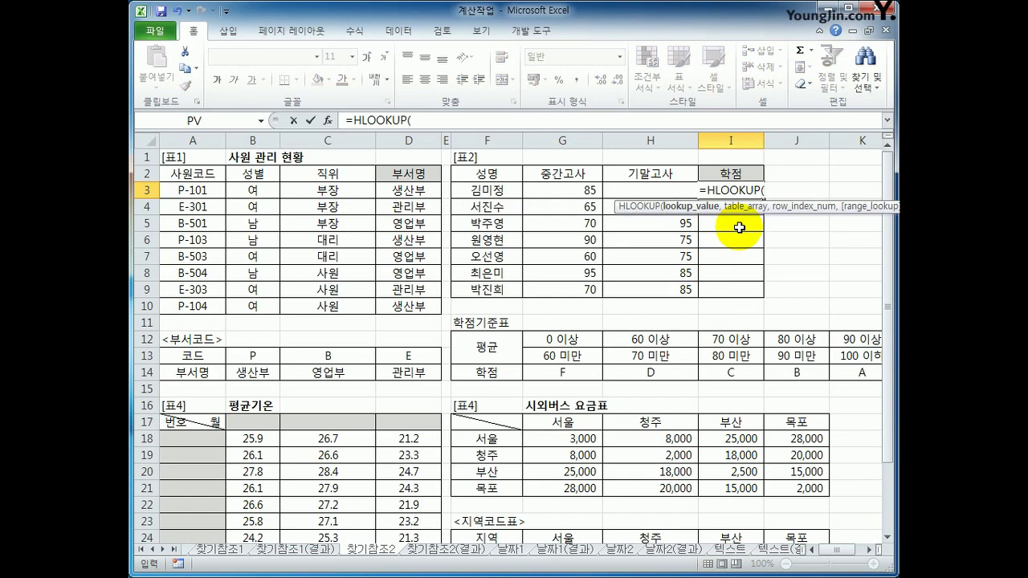
{"action": "type", "text": "AVERA"}
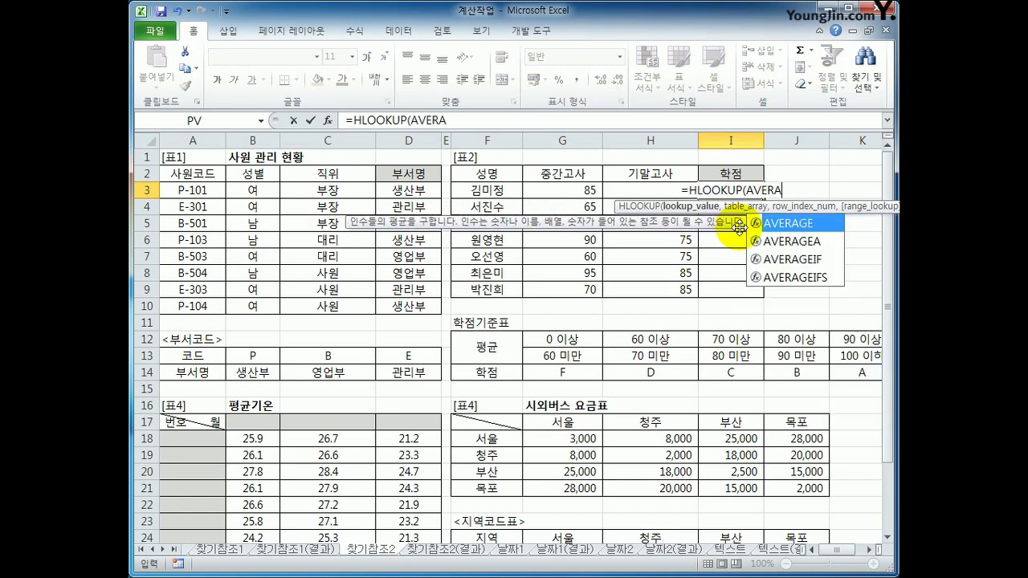
{"action": "type", "text": "GE("}
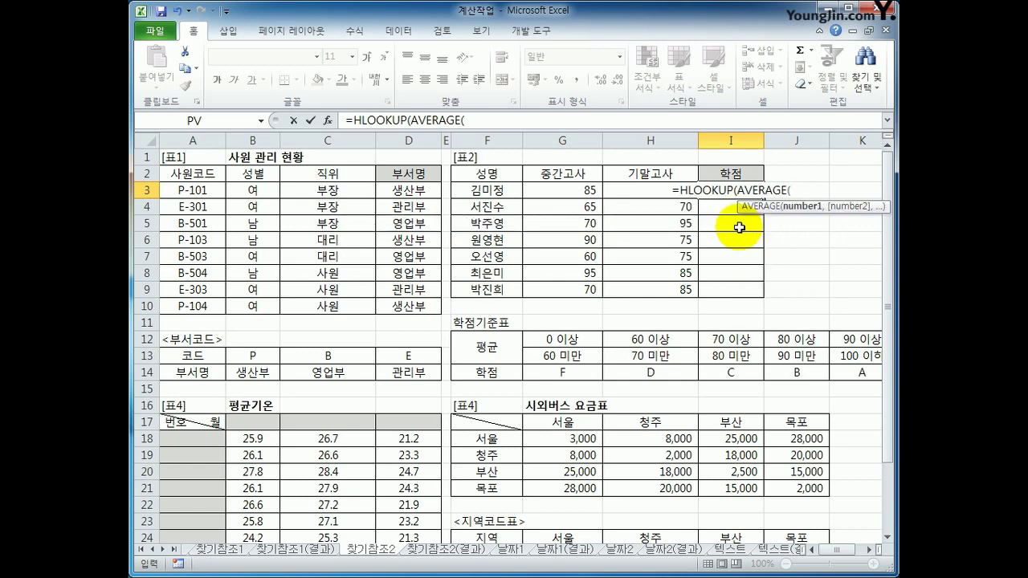
{"action": "left_click_drag", "start_coordinate": [566, 191], "coordinate": [627, 190]}
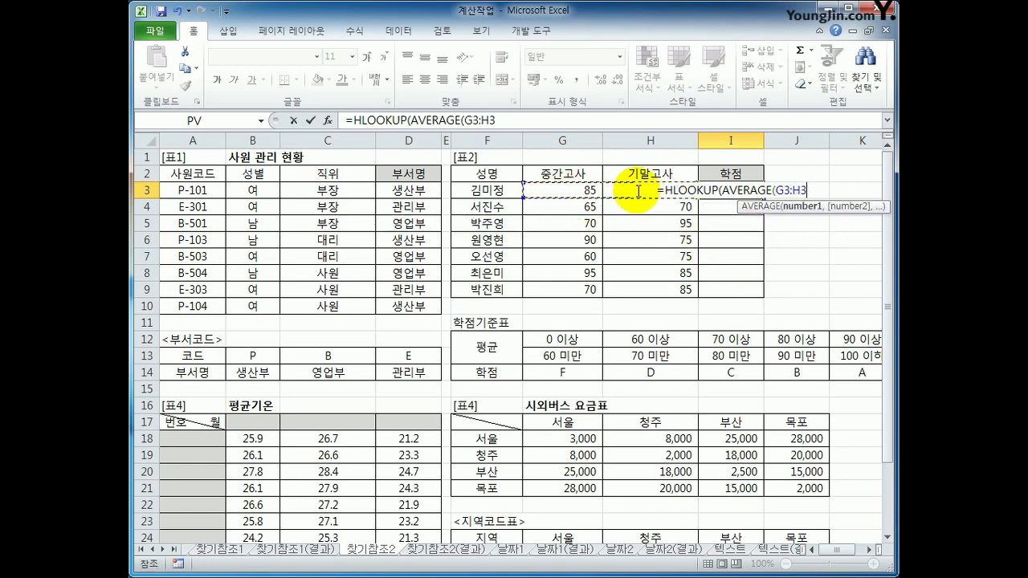
{"action": "type", "text": ")"}
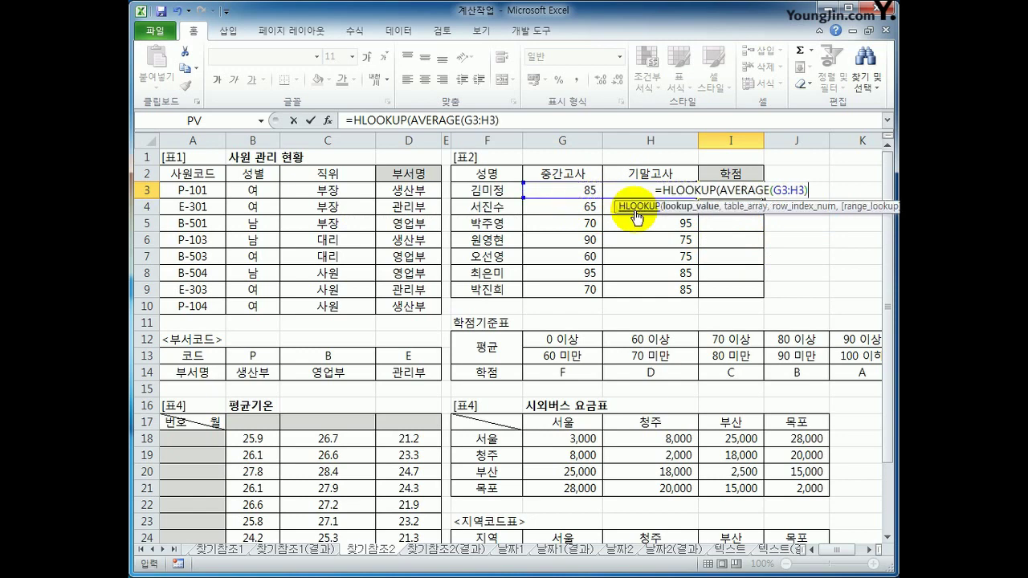
{"action": "type", "text": ","}
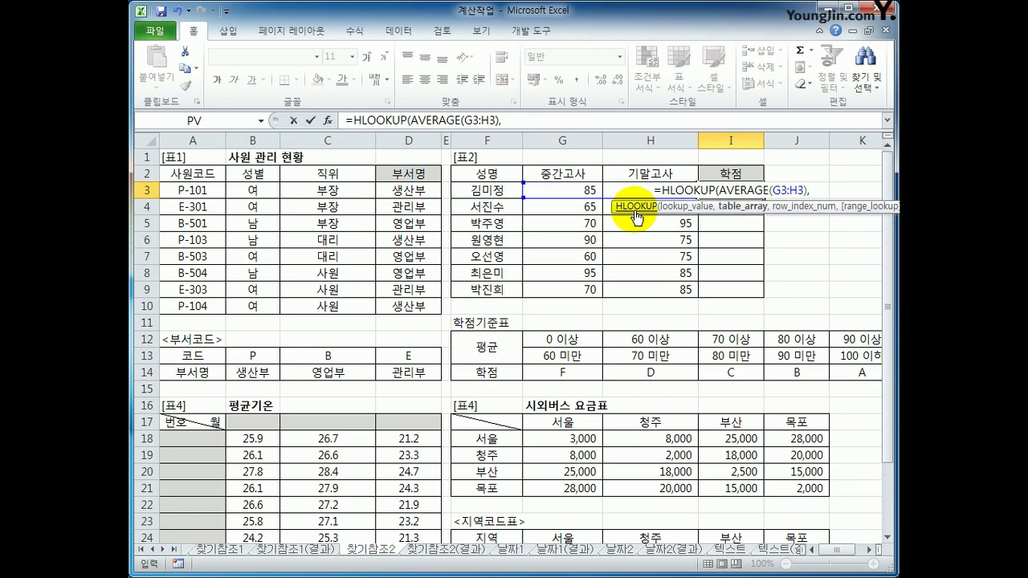
Complete the 학점 formula in I3 with 학점기준표 range $G$12:$K$14, row index 3 and approximate match TRUE.
{"action": "left_click", "coordinate": [567, 341]}
{"action": "left_click_drag", "start_coordinate": [567, 341], "coordinate": [853, 375]}
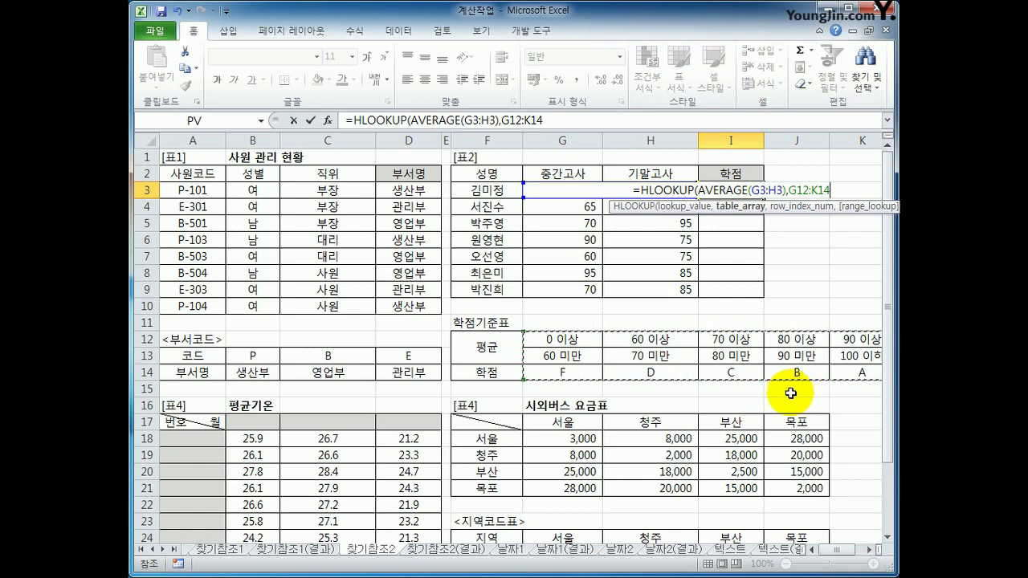
{"action": "key", "text": "F4"}
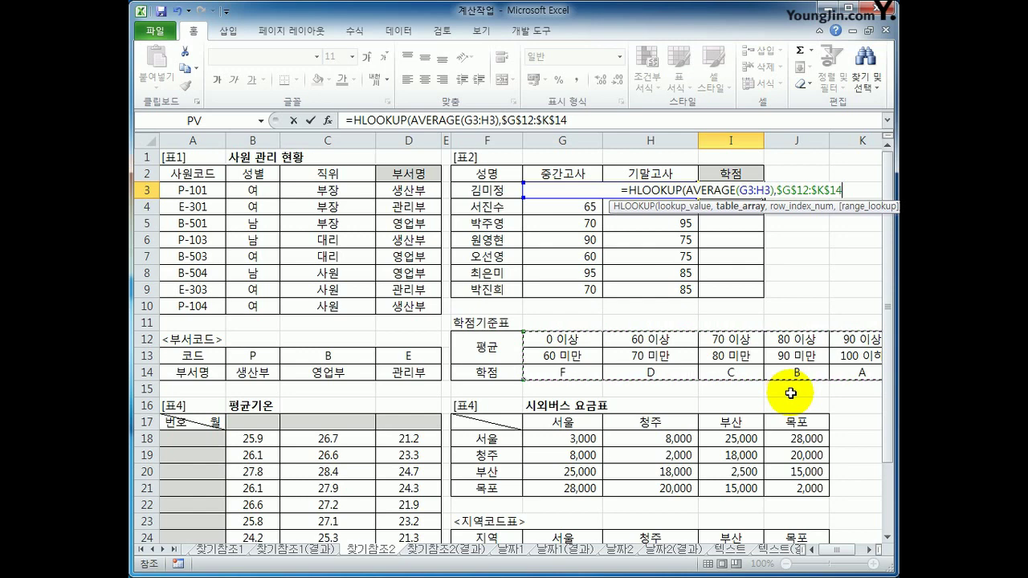
{"action": "type", "text": ","}
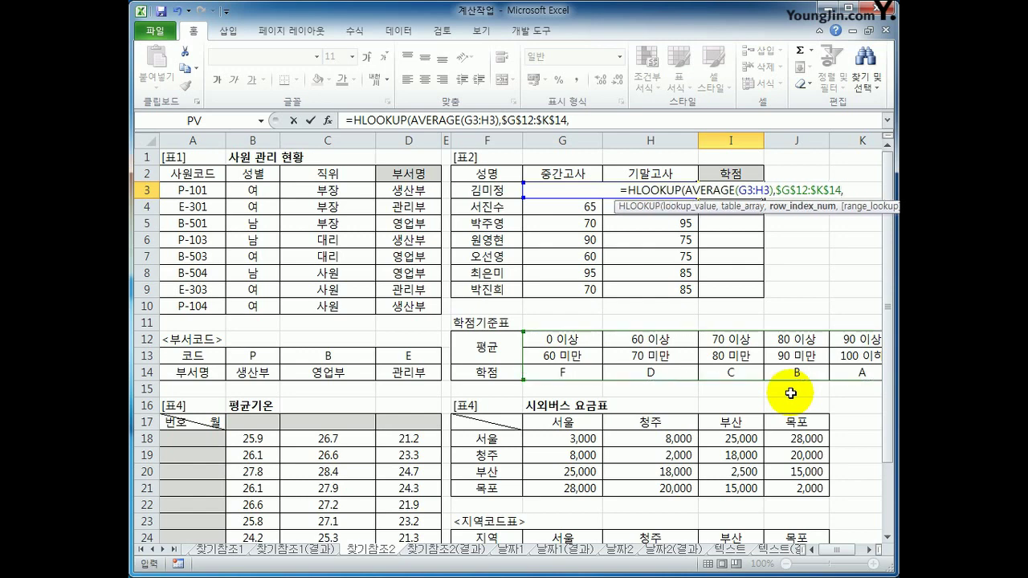
{"action": "type", "text": "3"}
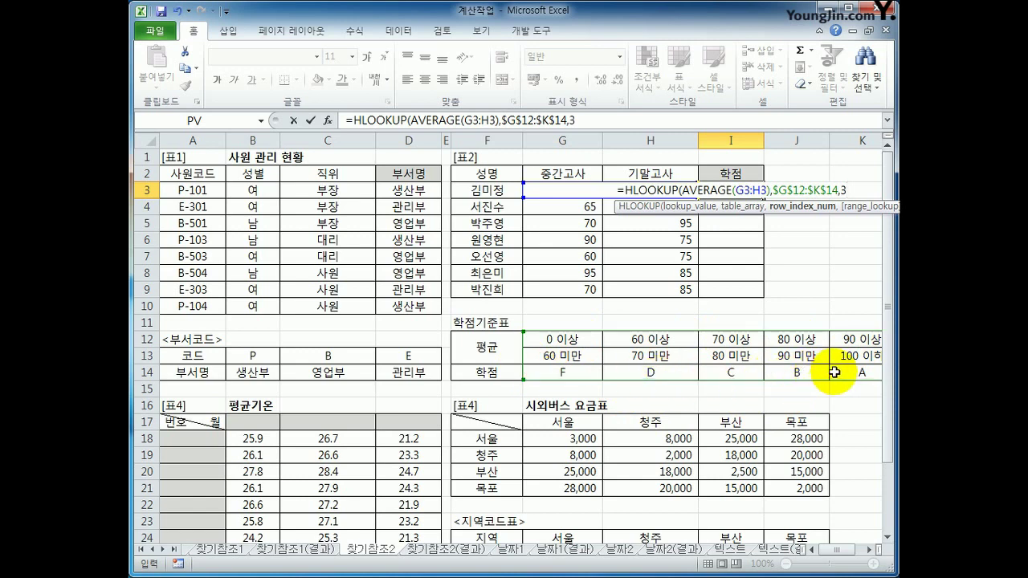
{"action": "type", "text": ","}
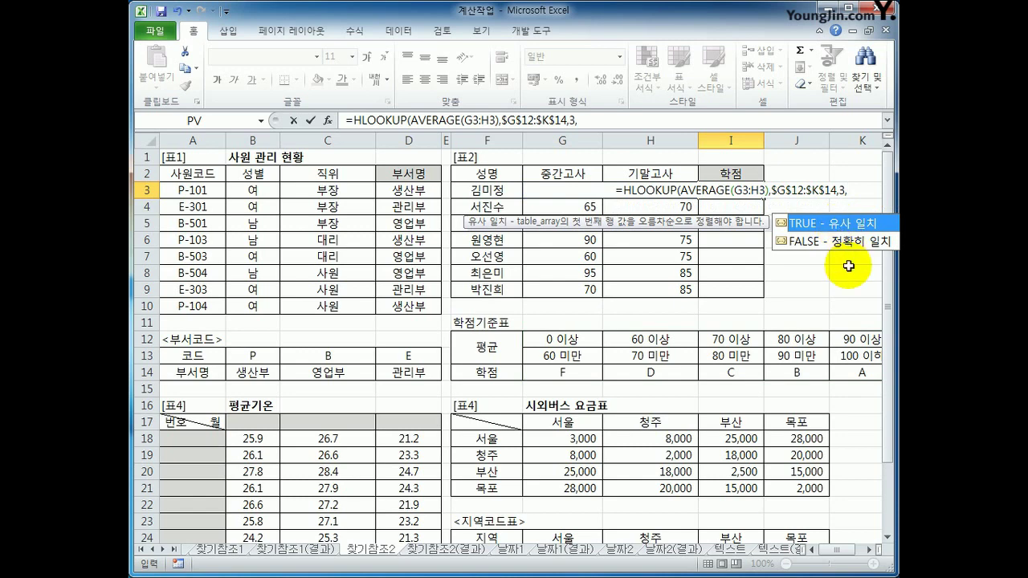
{"action": "double_click", "coordinate": [835, 223]}
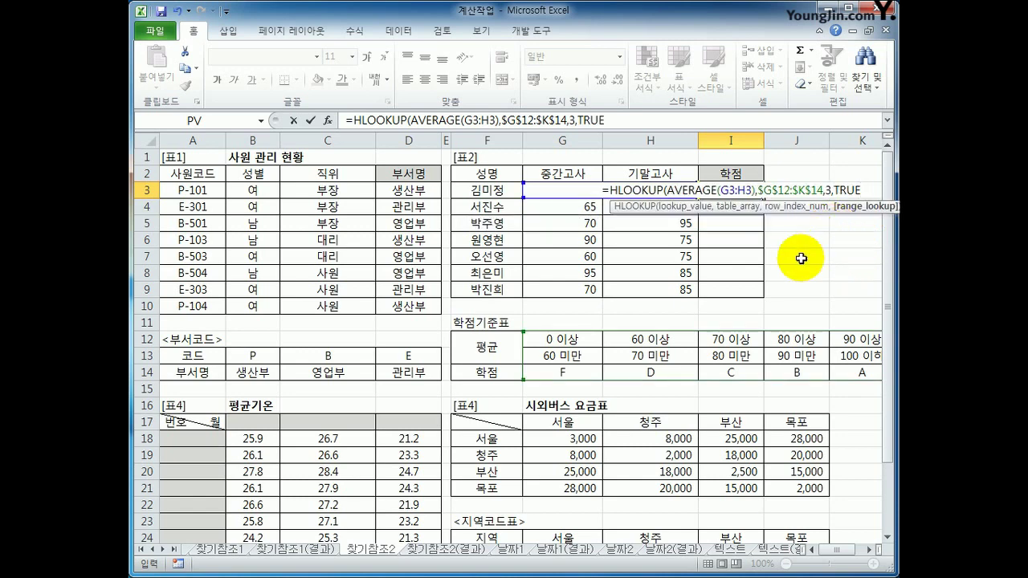
{"action": "type", "text": ")"}
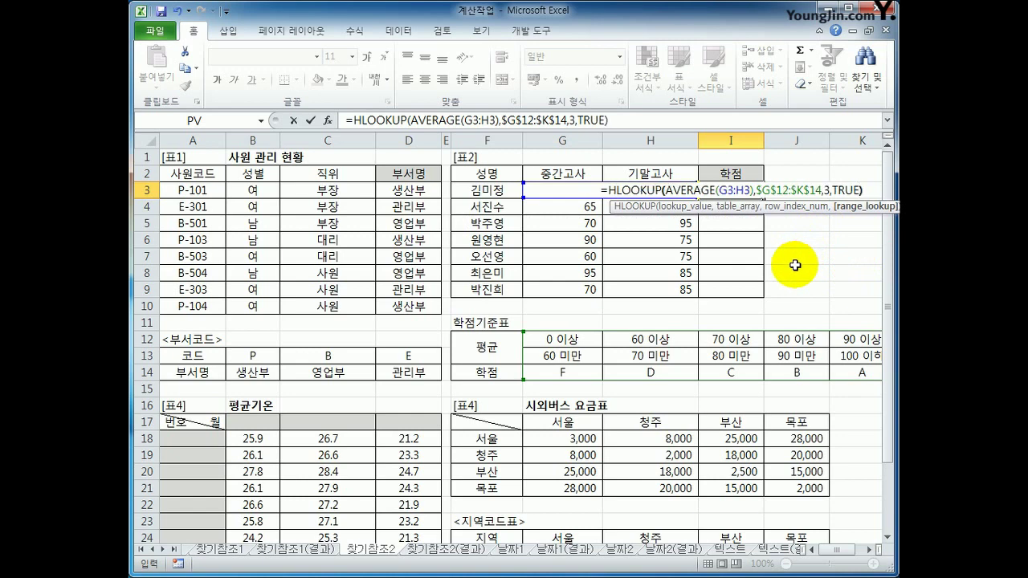
{"action": "key", "text": "Return"}
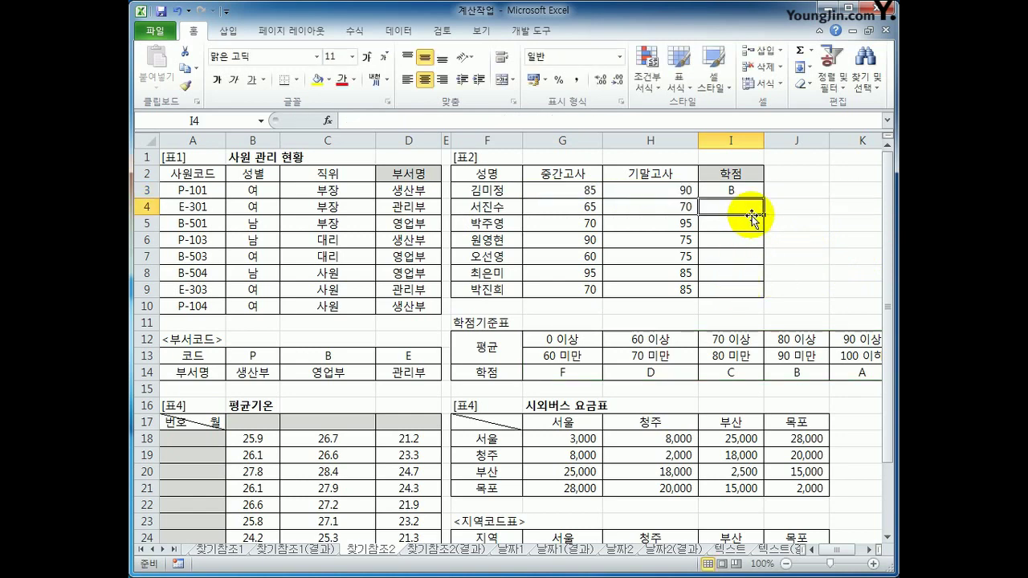
Fill the 학점 formula from I3 down through I9 and check the formula in I9.
{"action": "left_click", "coordinate": [737, 194]}
{"action": "left_click_drag", "start_coordinate": [761, 198], "coordinate": [747, 292]}
{"action": "left_click", "coordinate": [747, 291]}
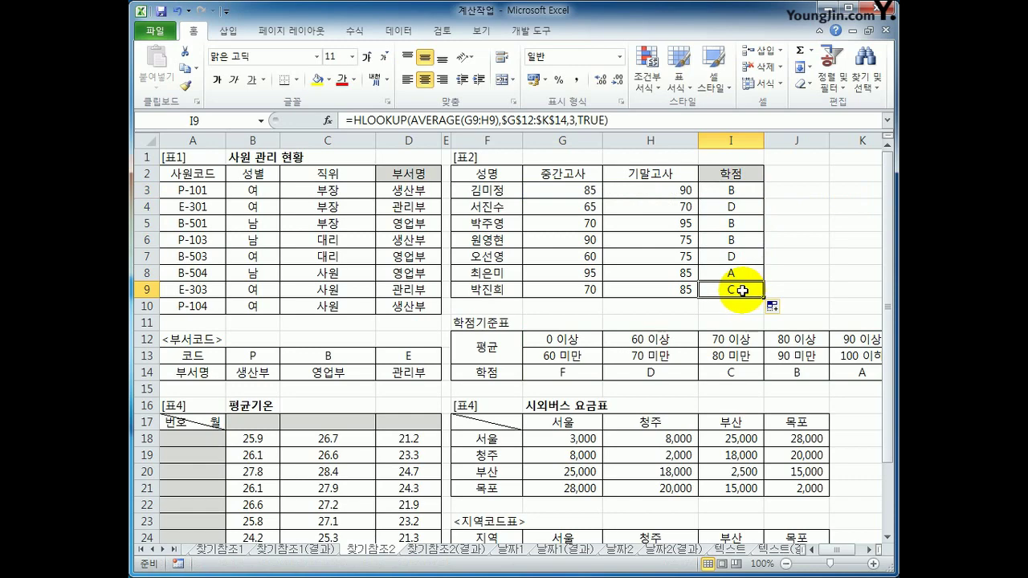
Enter the formula =ROW() in A18, the first 번호 cell of the 평균기온 table.
{"action": "scroll", "coordinate": [405, 466], "scroll_direction": "down", "scroll_amount": 2}
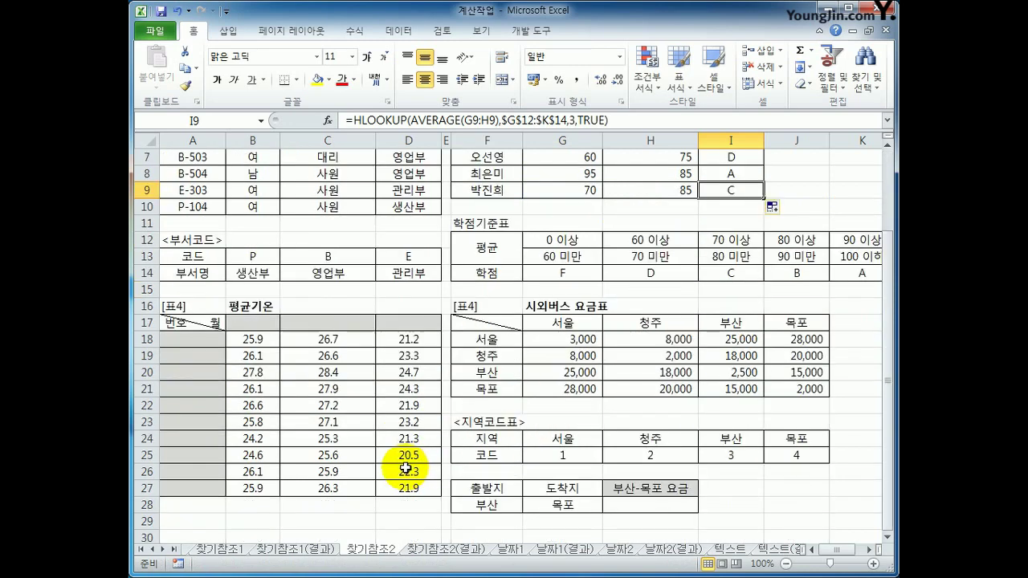
{"action": "scroll", "coordinate": [406, 469], "scroll_direction": "up", "scroll_amount": 2}
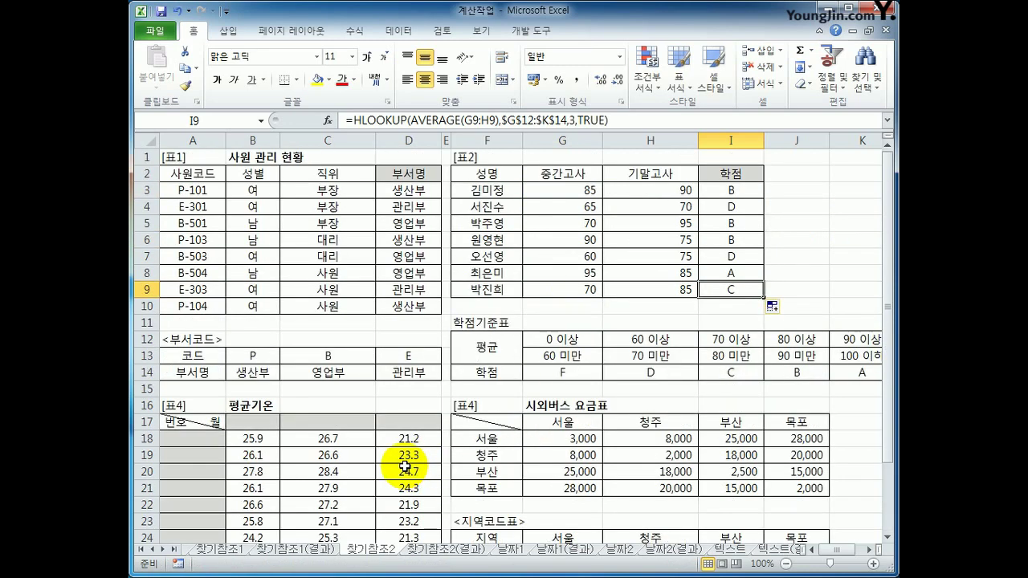
{"action": "left_click", "coordinate": [258, 423]}
{"action": "scroll", "coordinate": [264, 450], "scroll_direction": "down", "scroll_amount": 2}
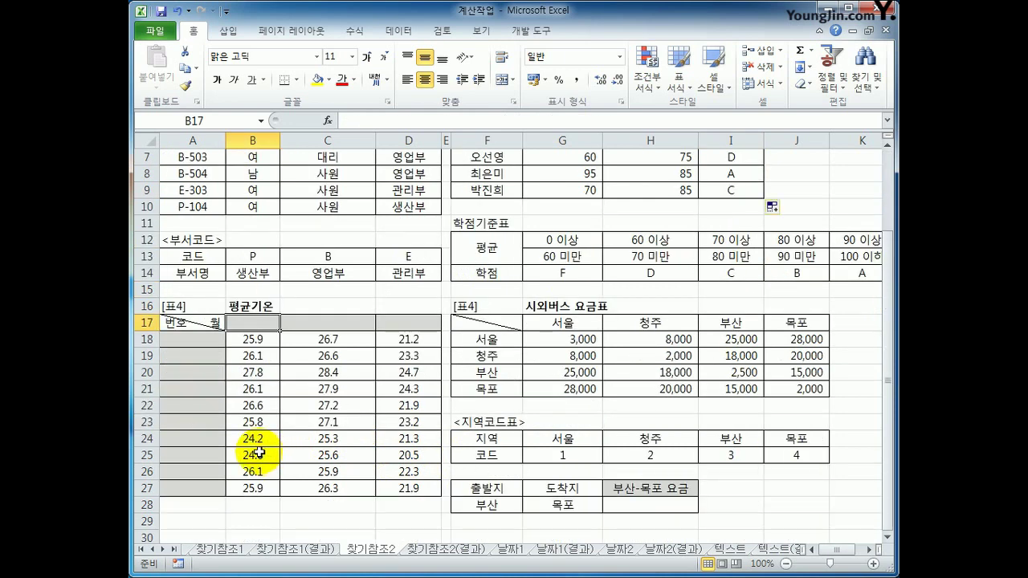
{"action": "left_click", "coordinate": [202, 343]}
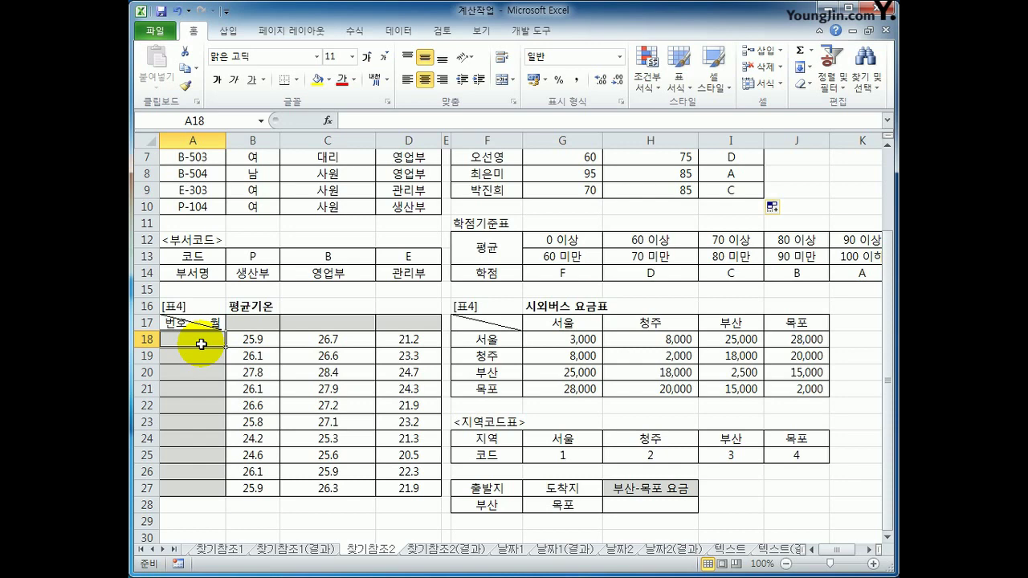
{"action": "type", "text": "="}
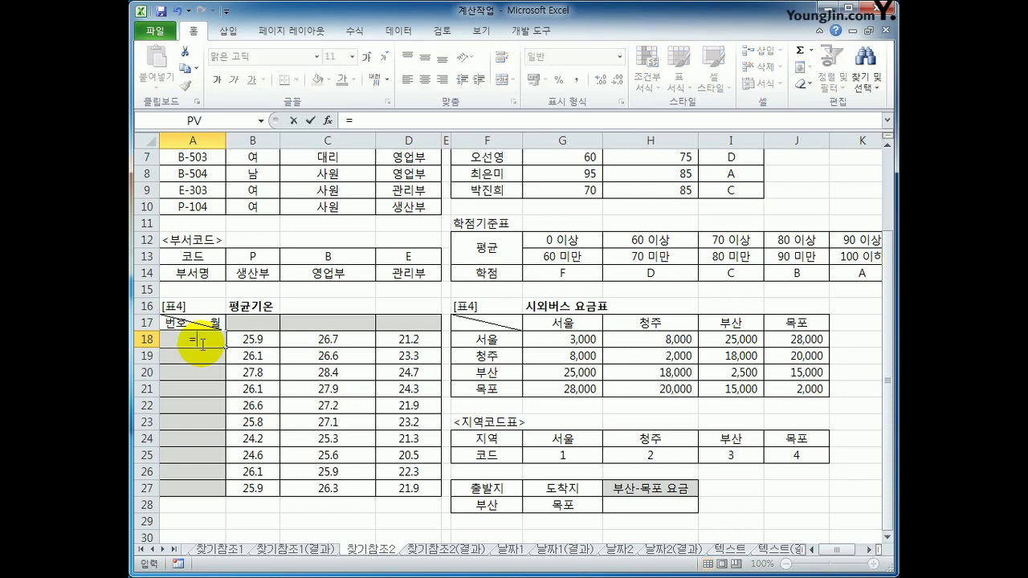
{"action": "type", "text": "R"}
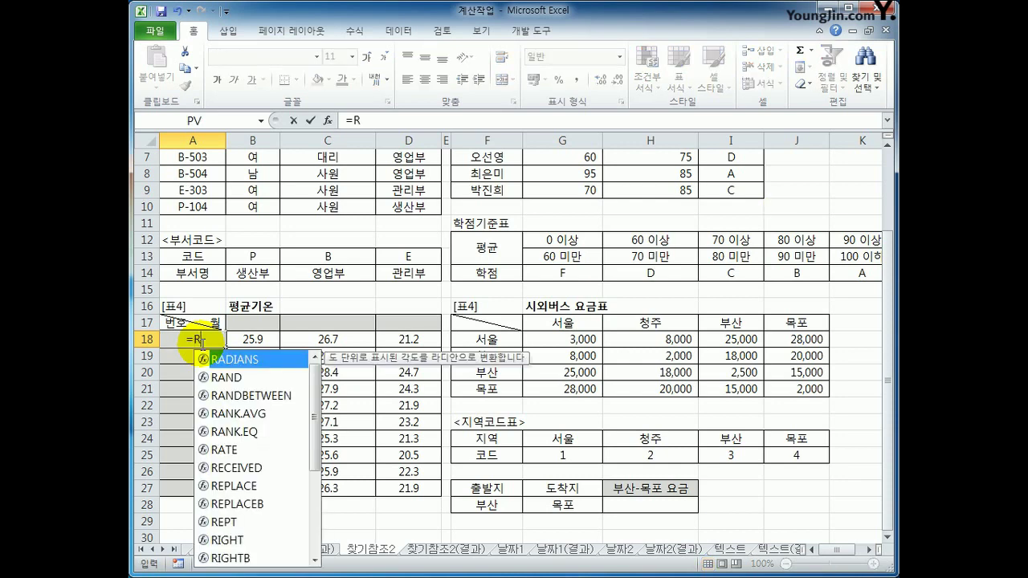
{"action": "type", "text": "OW"}
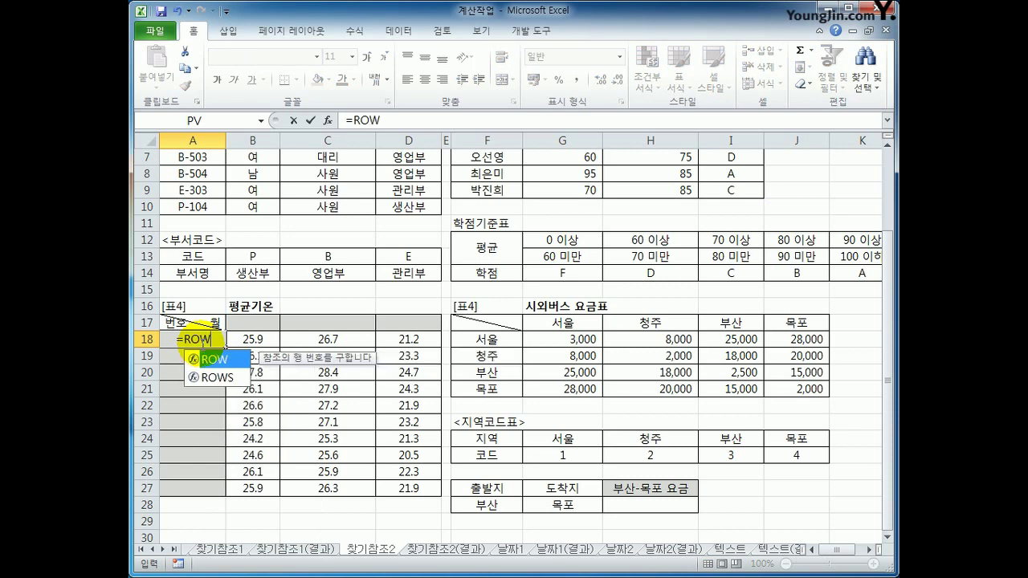
{"action": "type", "text": "("}
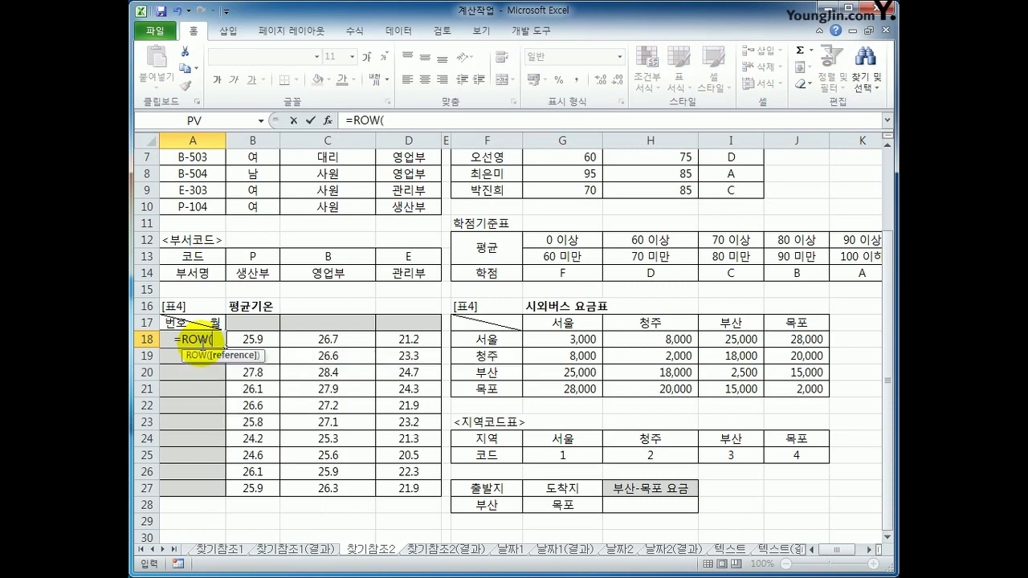
{"action": "type", "text": ")"}
{"action": "key", "text": "Return"}
Subtract 17 from the row number in A18 so the formula reads =ROW()-17.
{"action": "left_click", "coordinate": [200, 344]}
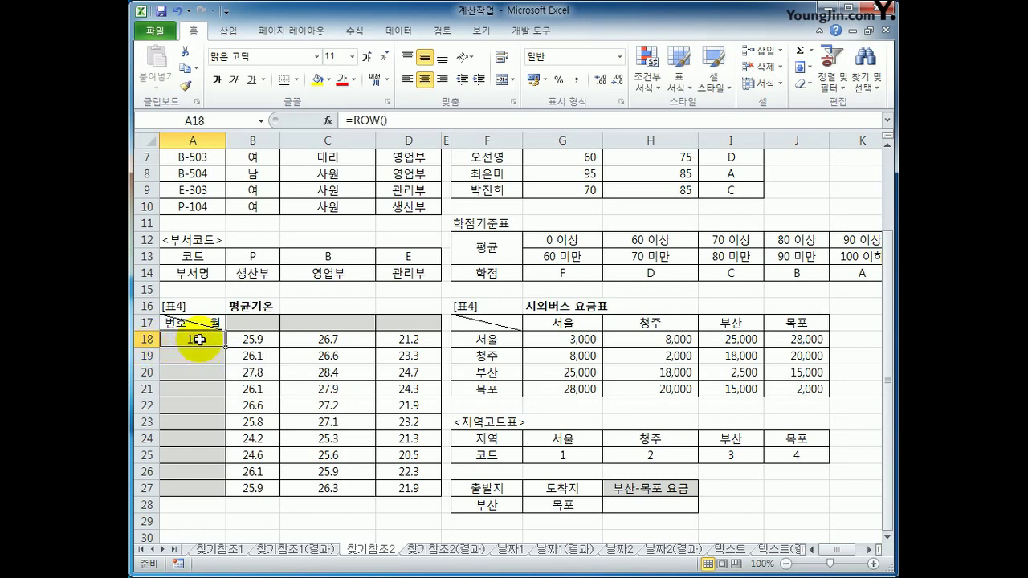
{"action": "left_click", "coordinate": [393, 122]}
{"action": "type", "text": "-"}
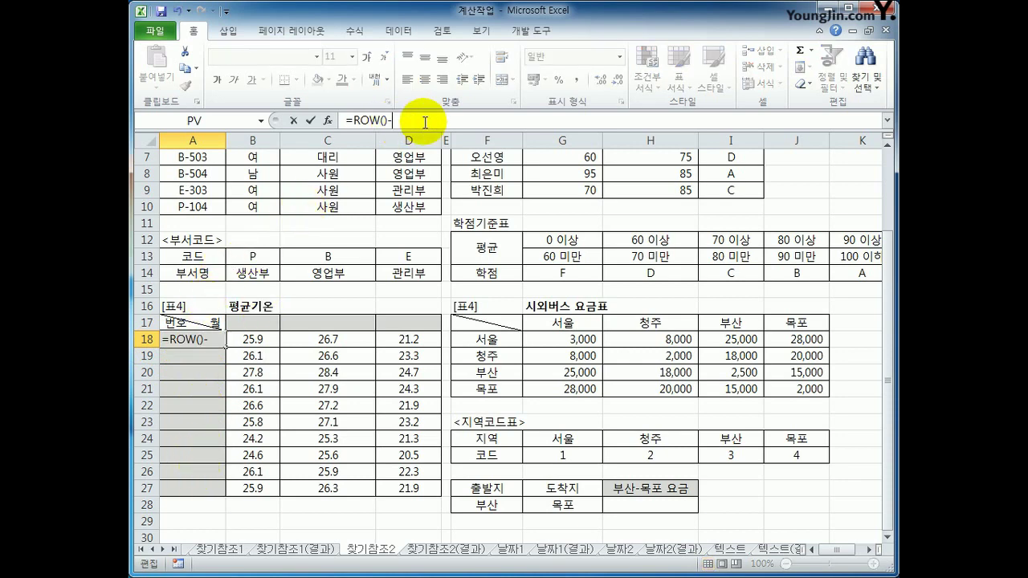
{"action": "type", "text": "17"}
{"action": "key", "text": "Return"}
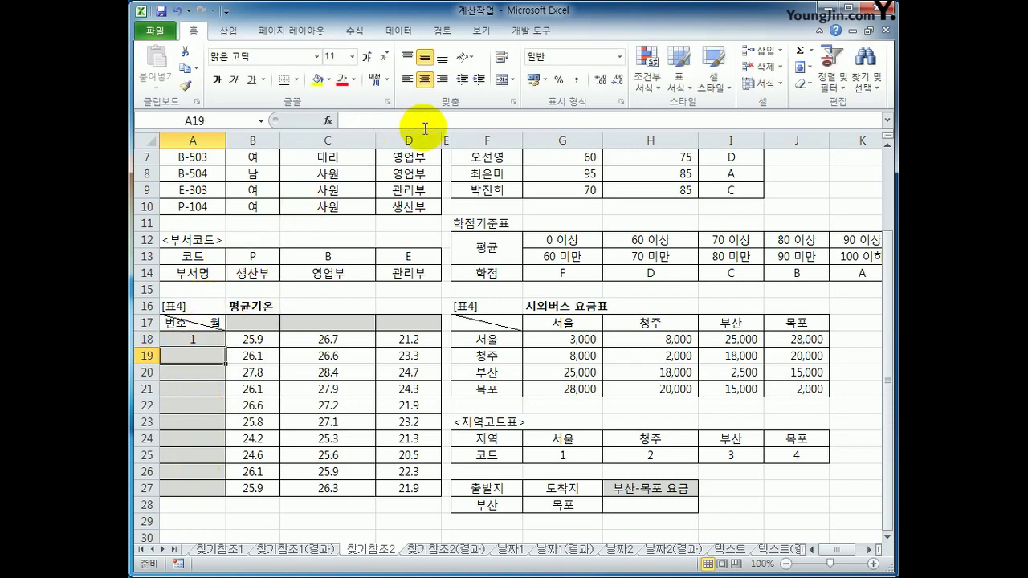
Fill the 번호 formula from A18 down through A27 and check the formula in A27.
{"action": "left_click", "coordinate": [205, 340]}
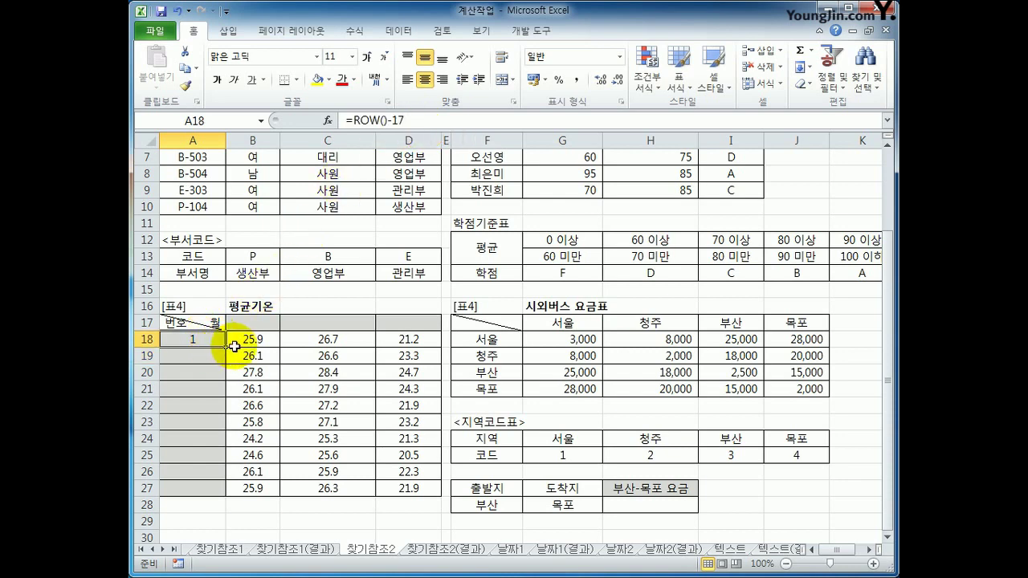
{"action": "left_click_drag", "start_coordinate": [228, 347], "coordinate": [217, 491]}
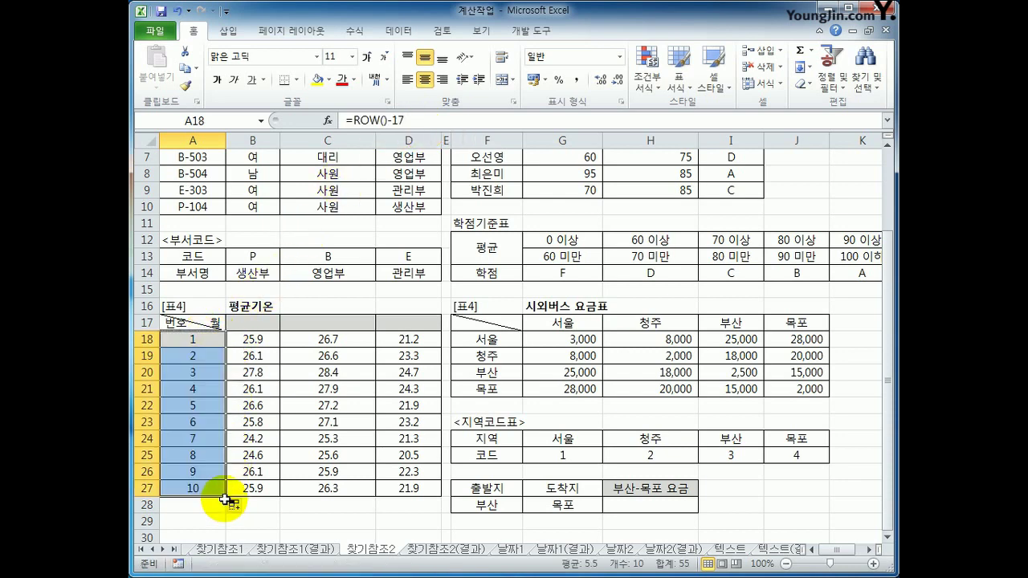
{"action": "left_click", "coordinate": [218, 488]}
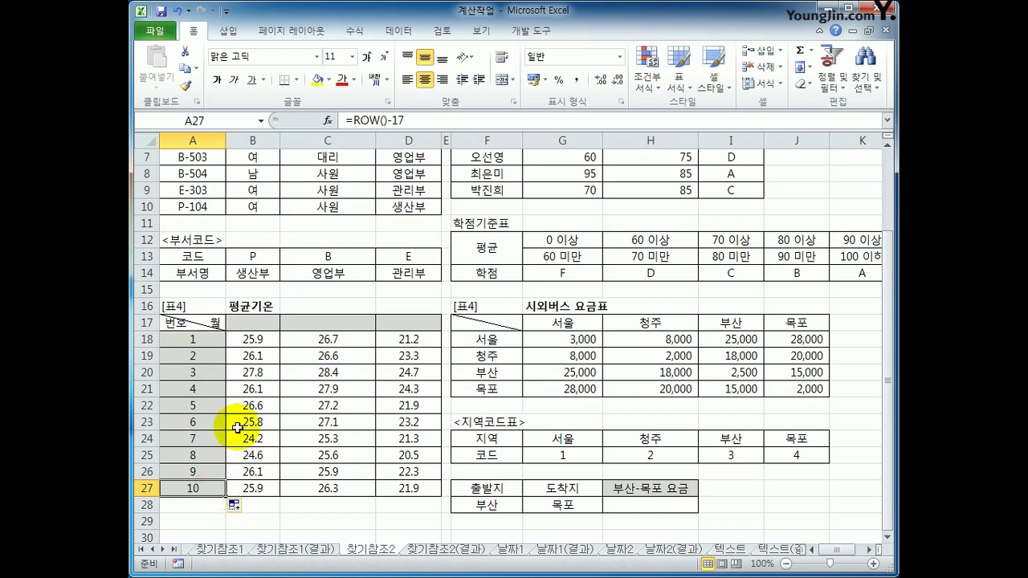
Enter the formula =COLUMN() in B17, the first 월 heading cell of the 평균기온 table.
{"action": "left_click", "coordinate": [270, 326]}
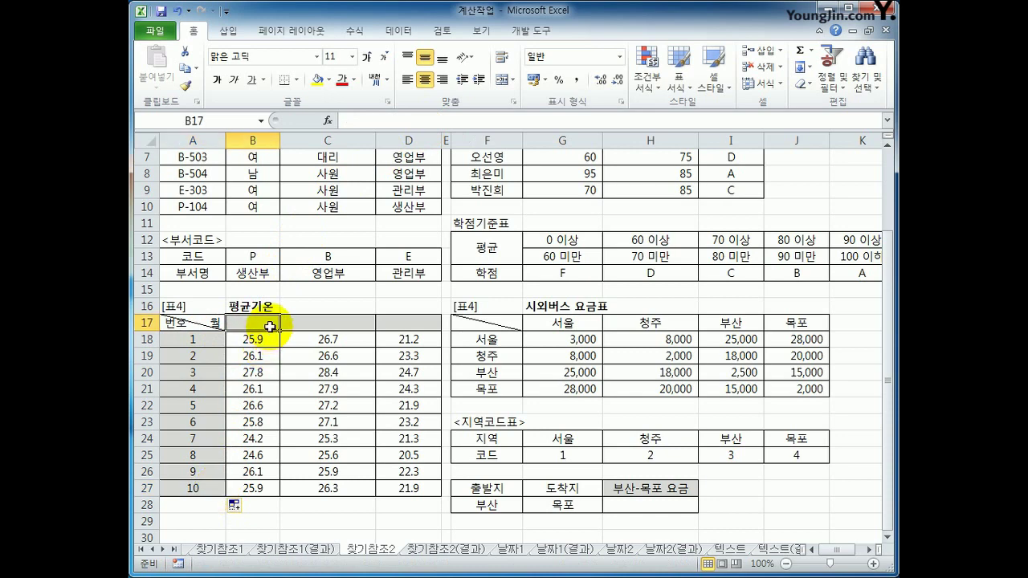
{"action": "mouse_move", "coordinate": [271, 323]}
{"action": "left_mouse_down"}
{"action": "mouse_move", "coordinate": [390, 322]}
{"action": "mouse_move", "coordinate": [271, 321]}
{"action": "left_mouse_up"}
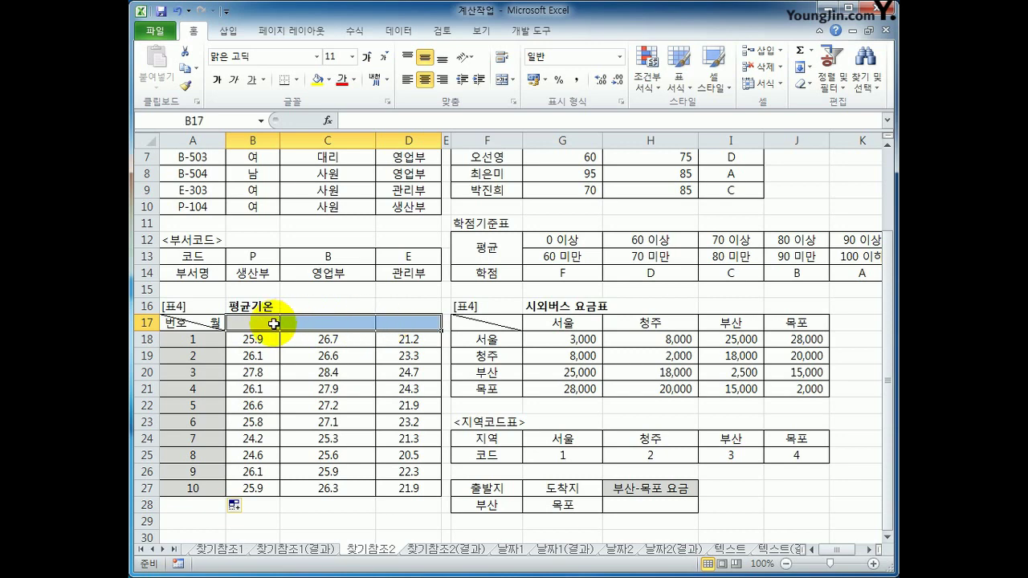
{"action": "left_click", "coordinate": [339, 326]}
{"action": "left_click", "coordinate": [405, 325]}
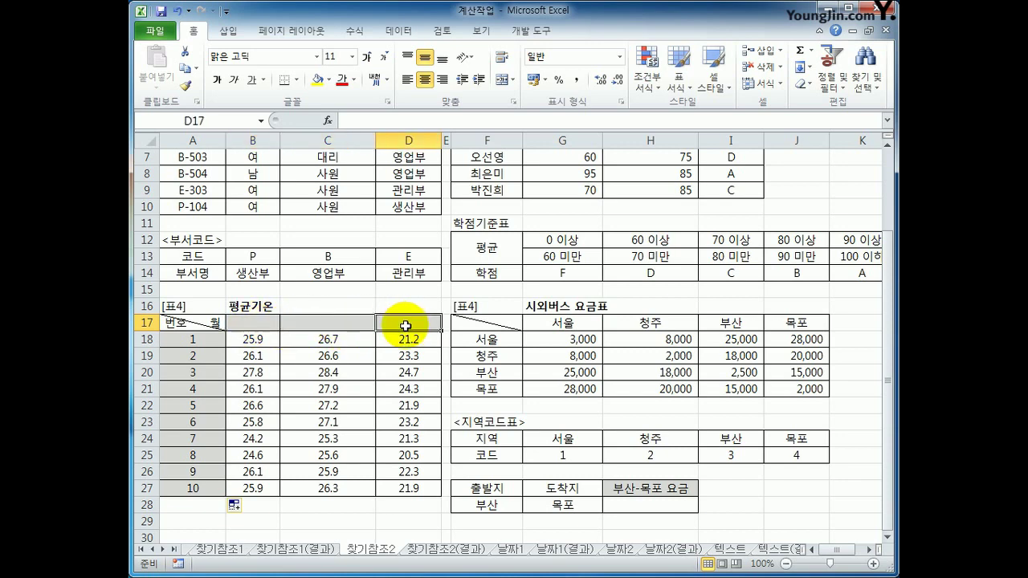
{"action": "left_click", "coordinate": [260, 327]}
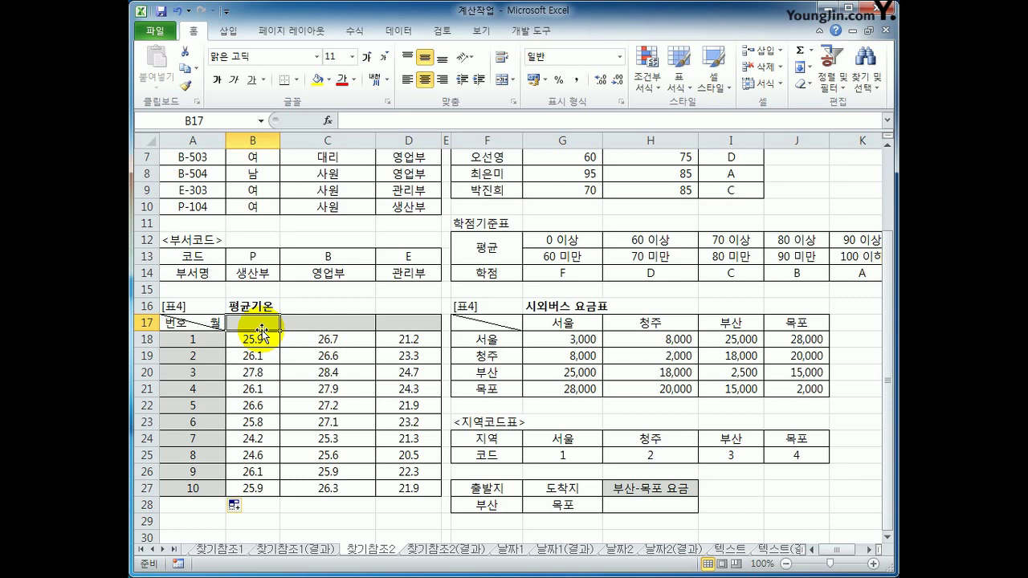
{"action": "type", "text": "=CL"}
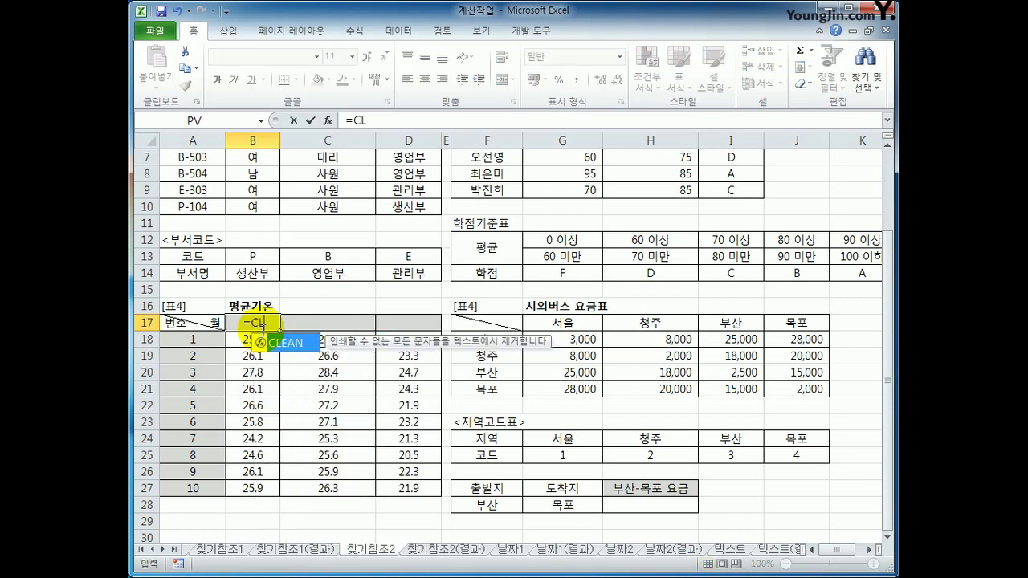
{"action": "key", "text": "BackSpace"}
{"action": "type", "text": "OL"}
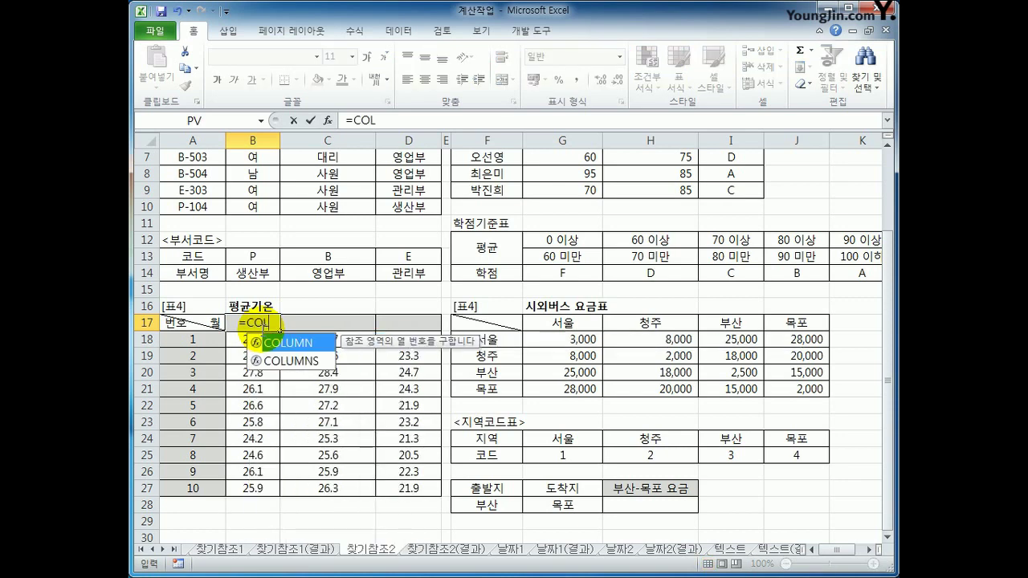
{"action": "key", "text": "Tab"}
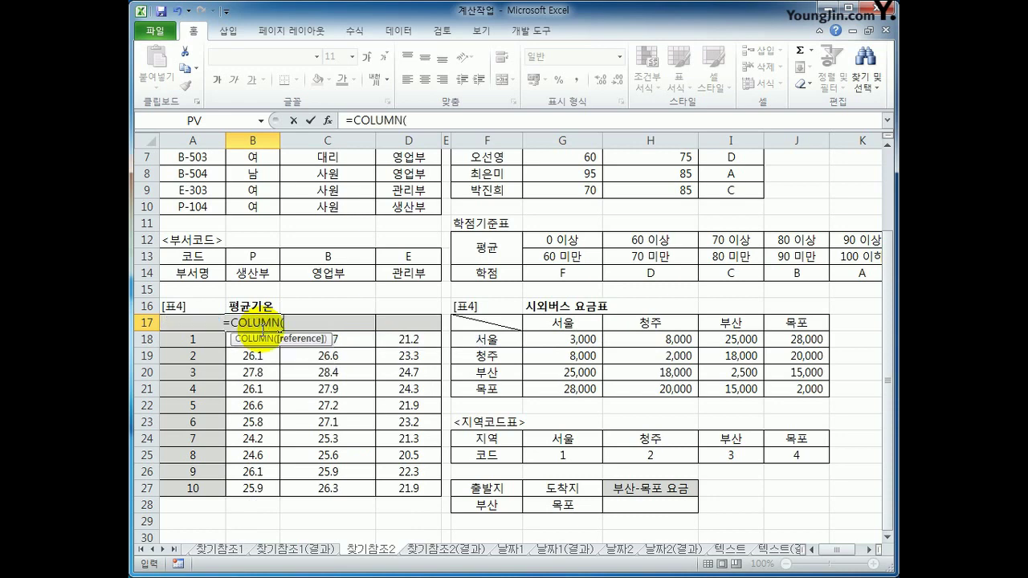
{"action": "type", "text": ")"}
{"action": "key", "text": "Return"}
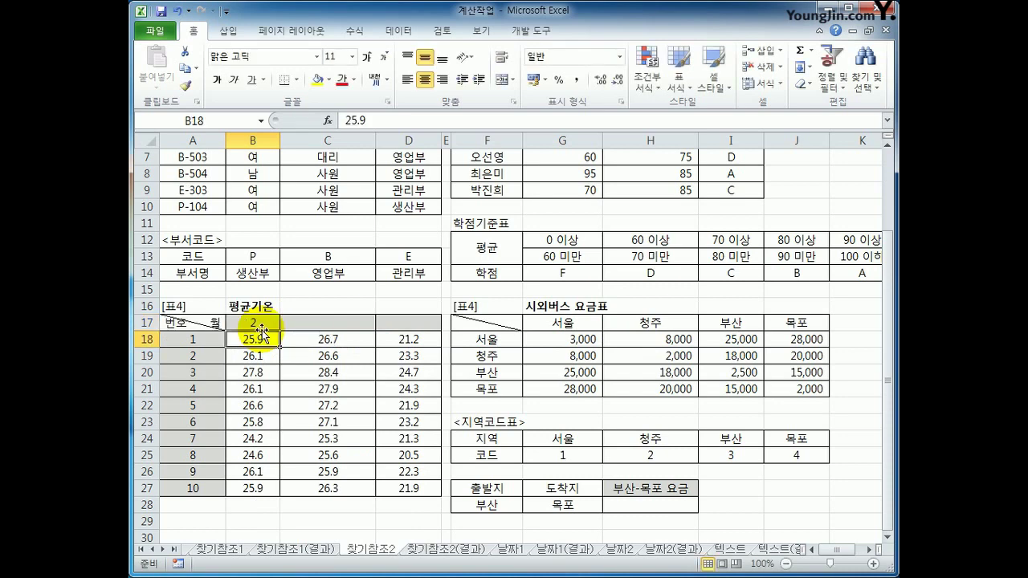
Add 5 to the column number in B17 so the formula reads =COLUMN()+5.
{"action": "left_click", "coordinate": [261, 325]}
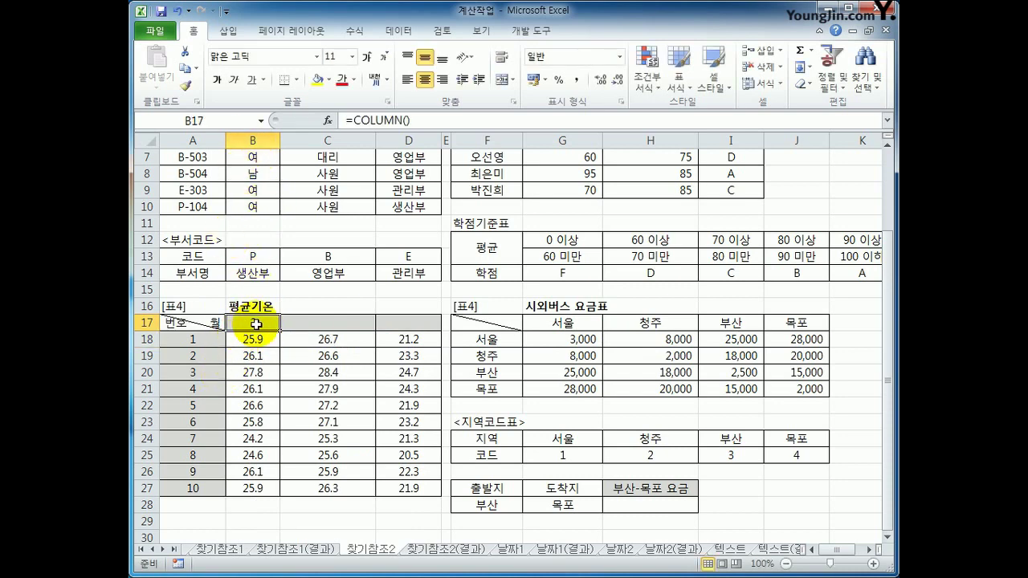
{"action": "double_click", "coordinate": [256, 325]}
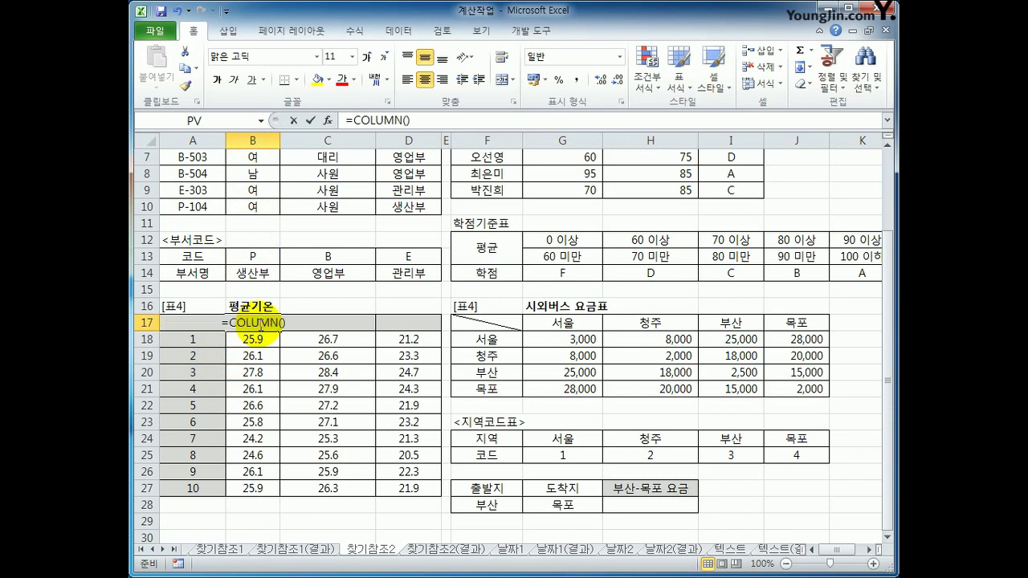
{"action": "type", "text": "+5"}
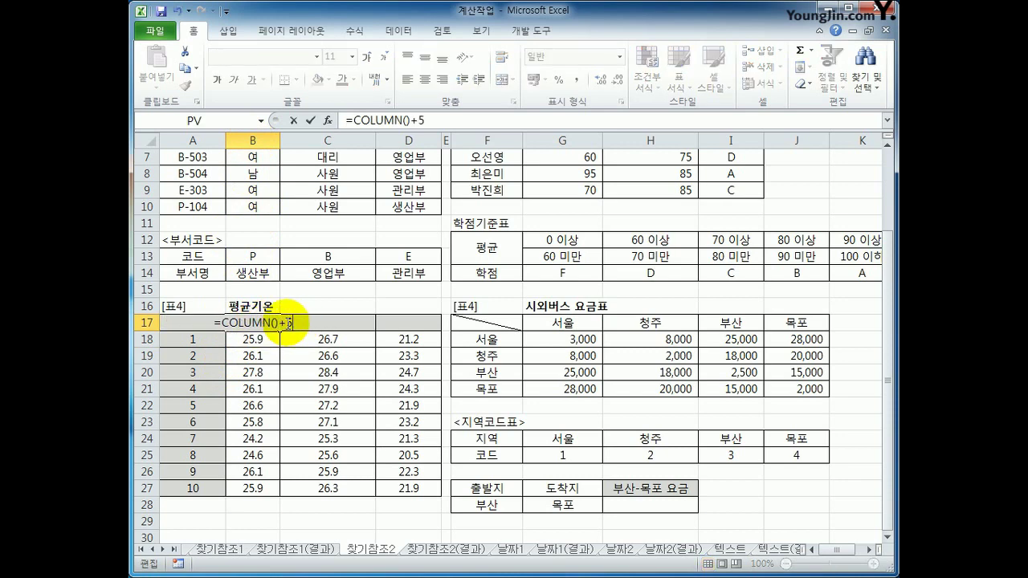
{"action": "key", "text": "Return"}
{"action": "key", "text": "Up"}
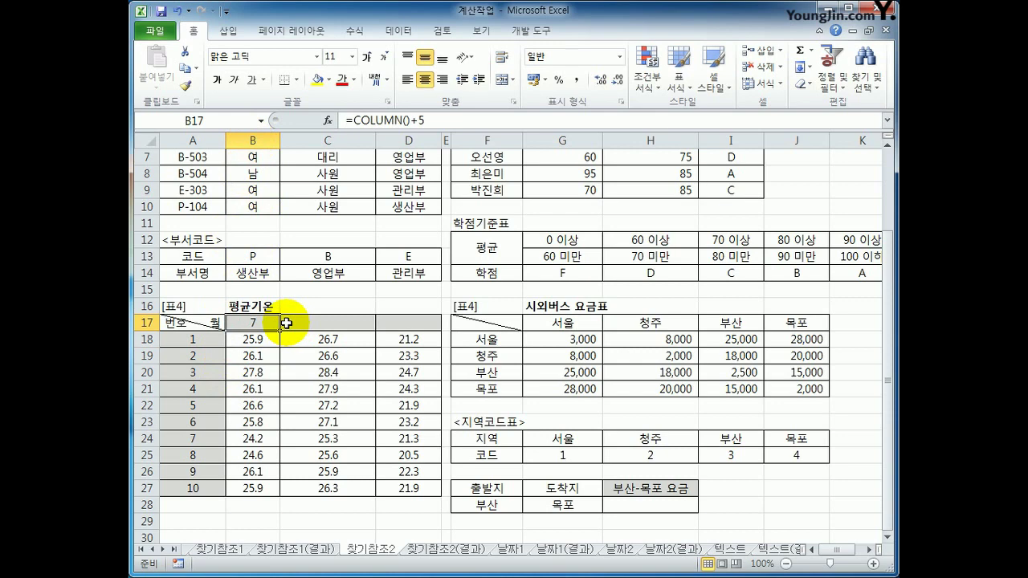
Append the text "월" to the B17 formula so it reads =COLUMN()+5&"월".
{"action": "left_click", "coordinate": [420, 121]}
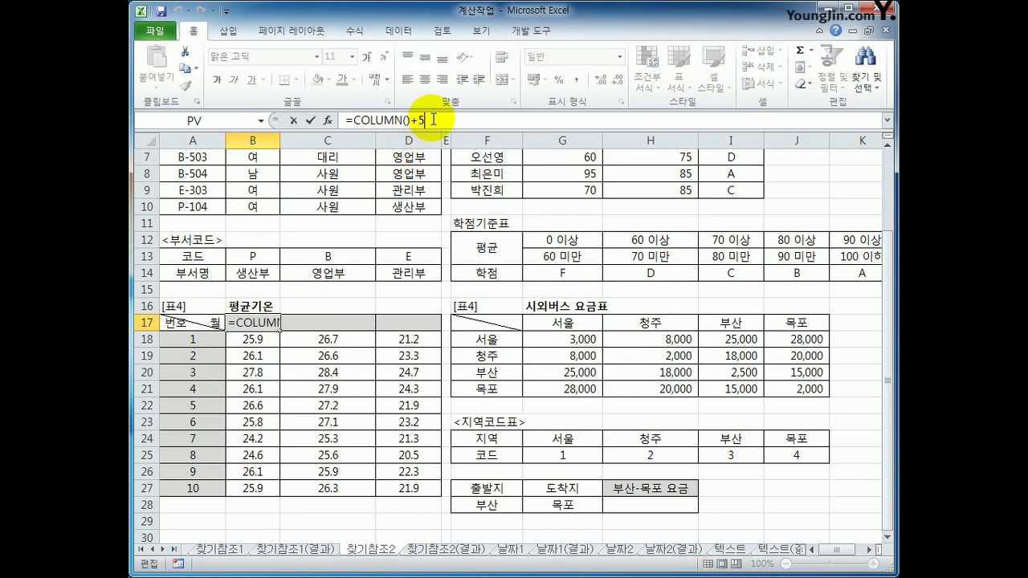
{"action": "type", "text": "&"}
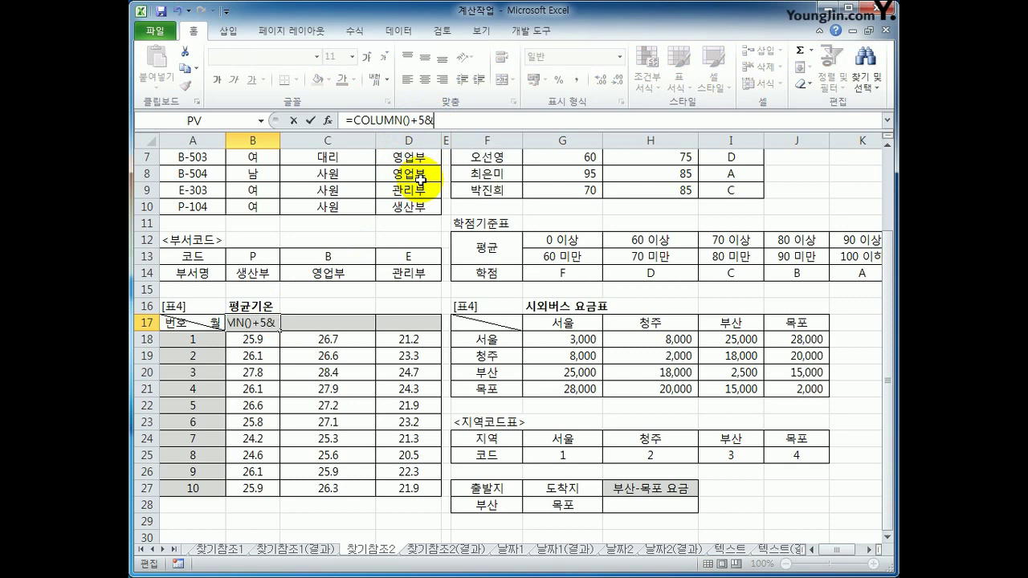
{"action": "type", "text": "\"월\""}
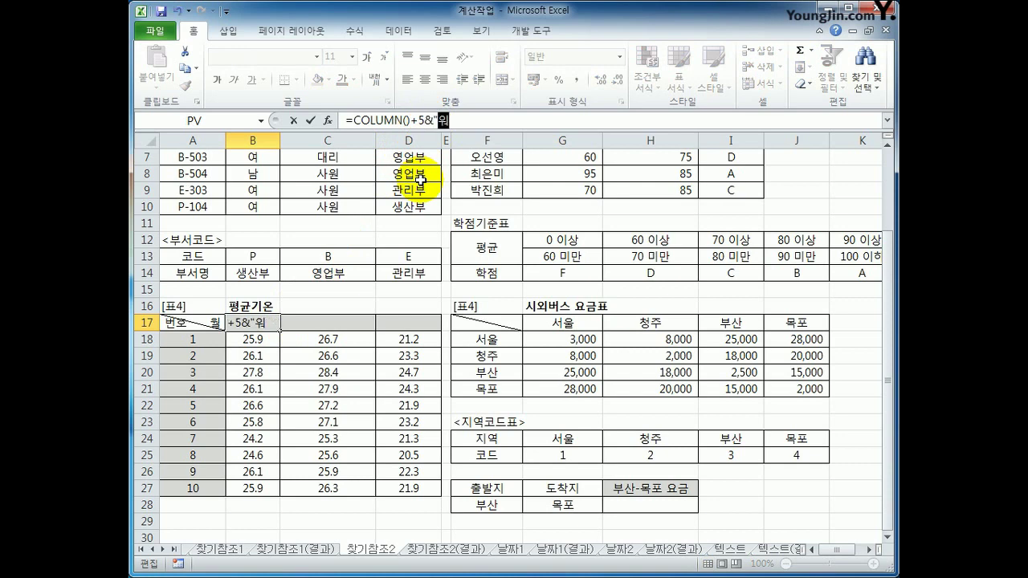
{"action": "key", "text": "Return"}
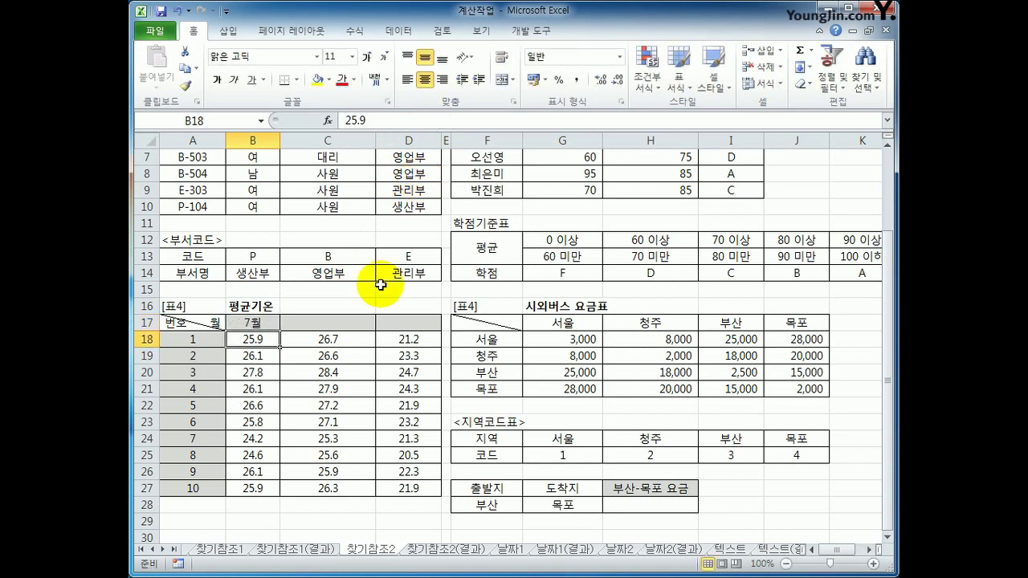
Fill the 월 heading formula from B17 across through D17 and check the formula in D17.
{"action": "left_click", "coordinate": [269, 322]}
{"action": "left_click_drag", "start_coordinate": [279, 330], "coordinate": [408, 331]}
{"action": "left_click", "coordinate": [407, 326]}
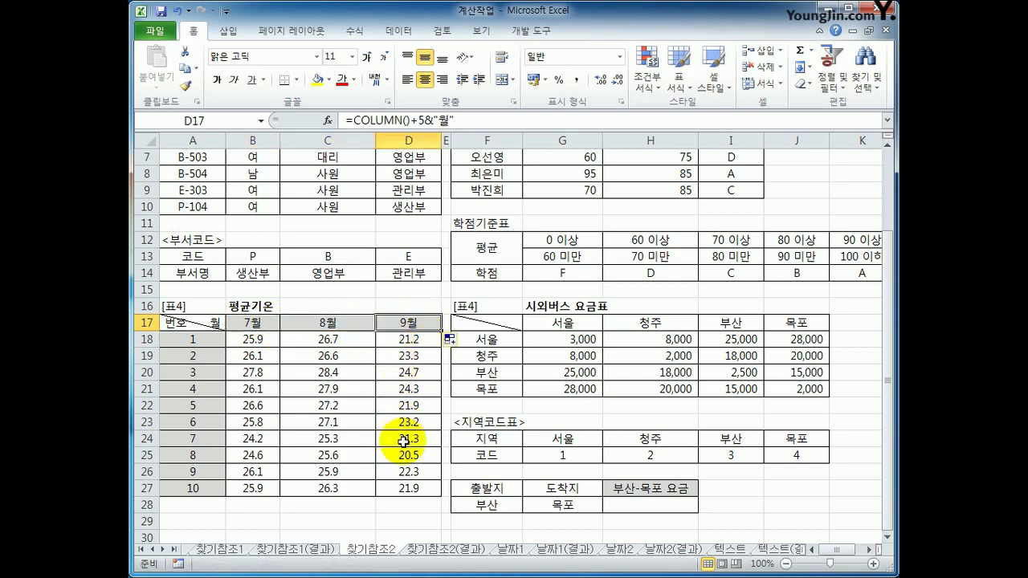
Examine the 시외버스 요금표 fares in G18:J21, the 지역코드표 codes in G24:J25 and the 출발지 and 도착지 in row 28.
{"action": "left_click", "coordinate": [612, 509]}
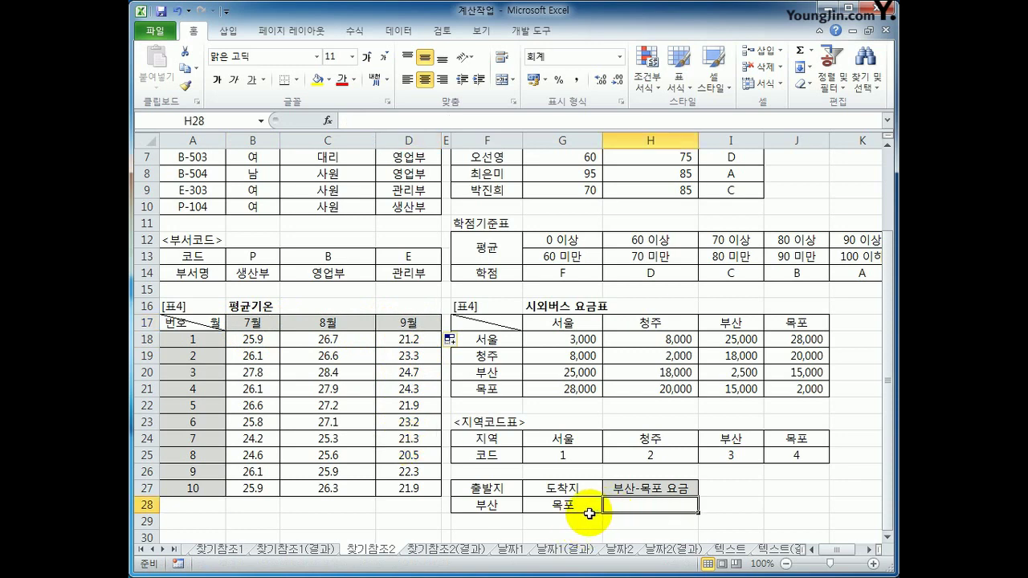
{"action": "left_click_drag", "start_coordinate": [562, 337], "coordinate": [783, 391]}
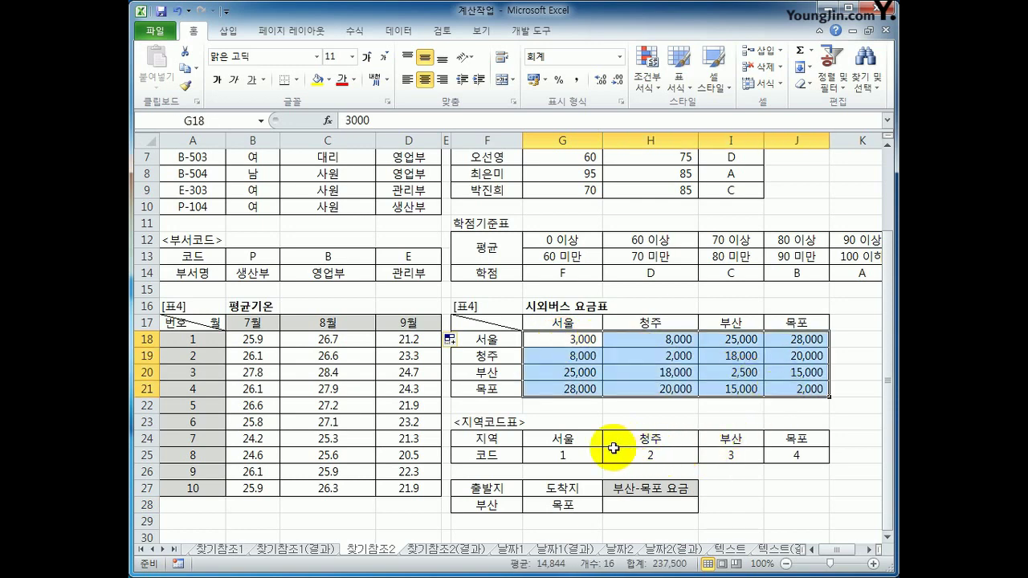
{"action": "left_click_drag", "start_coordinate": [576, 441], "coordinate": [792, 459]}
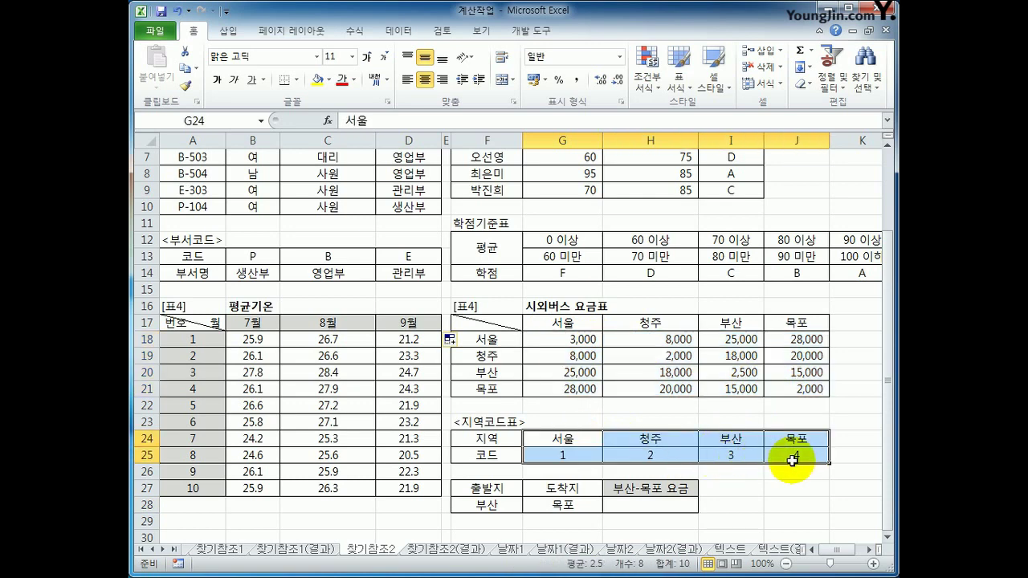
{"action": "left_click", "coordinate": [504, 507]}
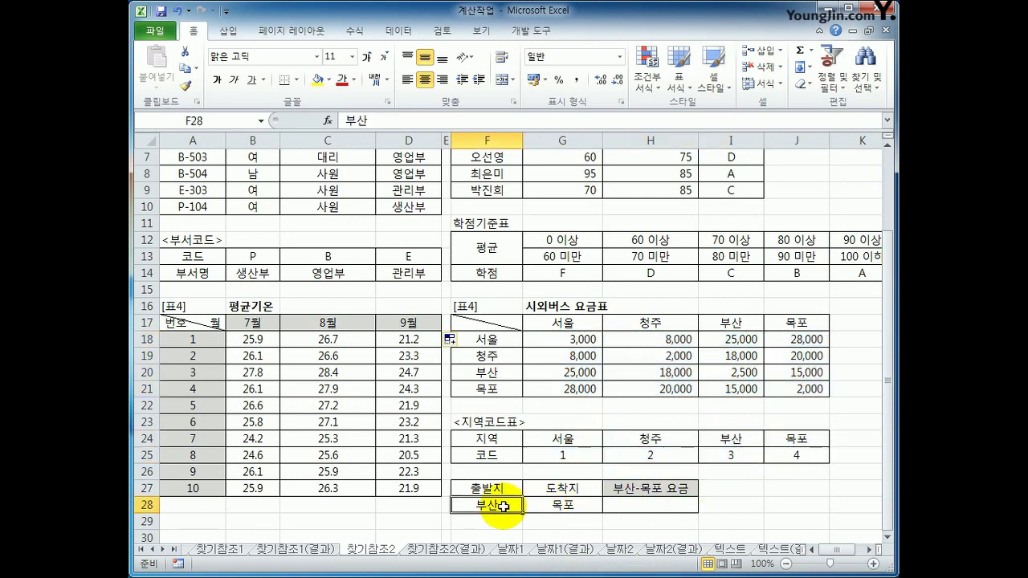
{"action": "left_click", "coordinate": [567, 506]}
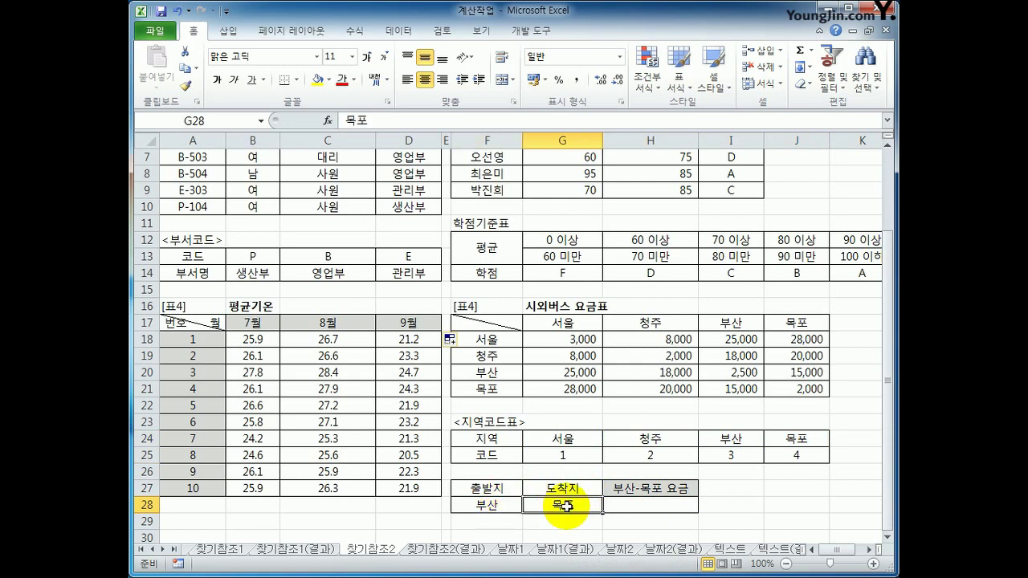
{"action": "left_click", "coordinate": [657, 507]}
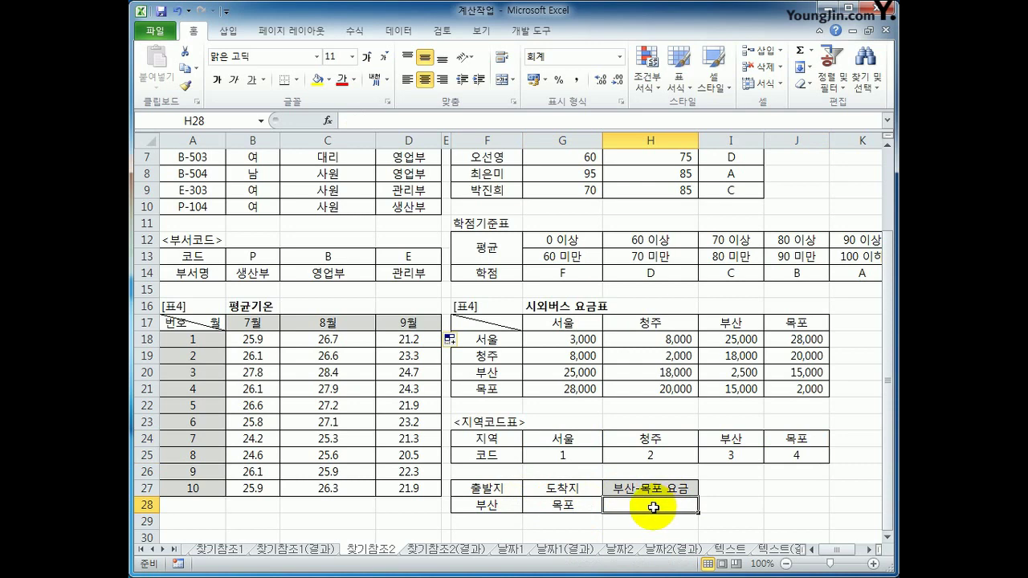
{"action": "left_click_drag", "start_coordinate": [562, 342], "coordinate": [777, 386]}
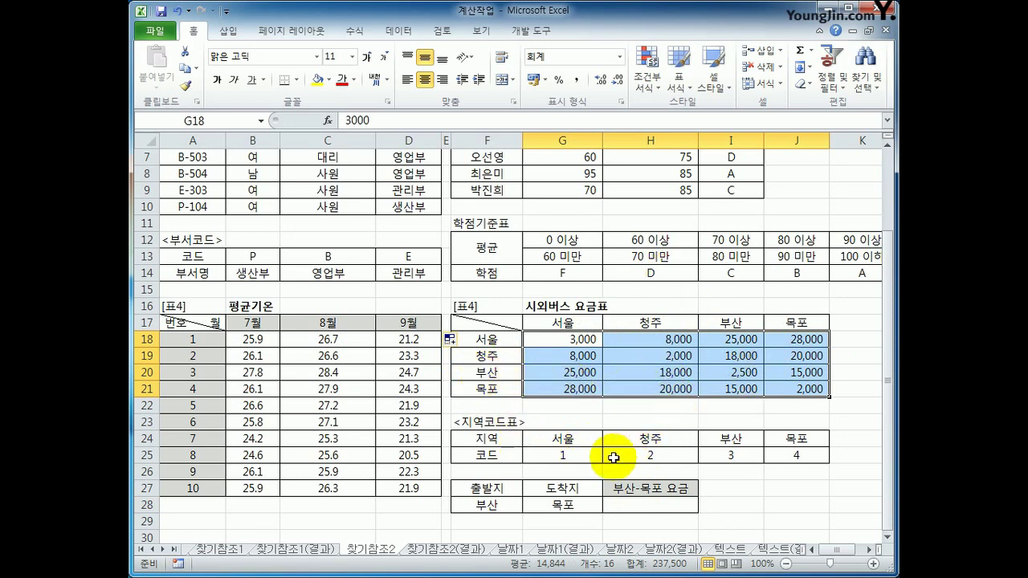
{"action": "left_click_drag", "start_coordinate": [564, 441], "coordinate": [791, 455]}
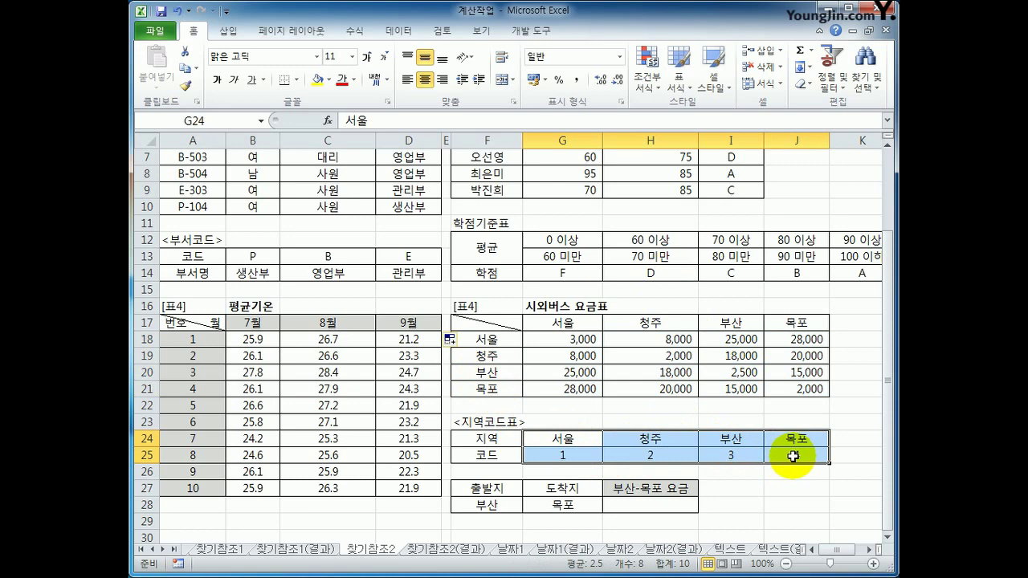
{"action": "left_click", "coordinate": [474, 506]}
{"action": "left_click", "coordinate": [549, 504]}
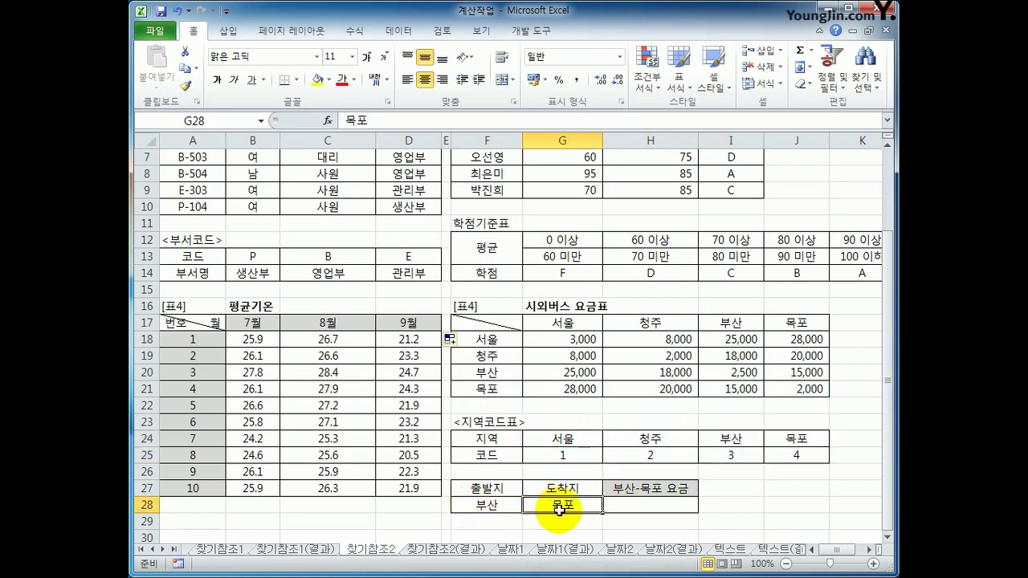
{"action": "left_click_drag", "start_coordinate": [562, 444], "coordinate": [799, 452]}
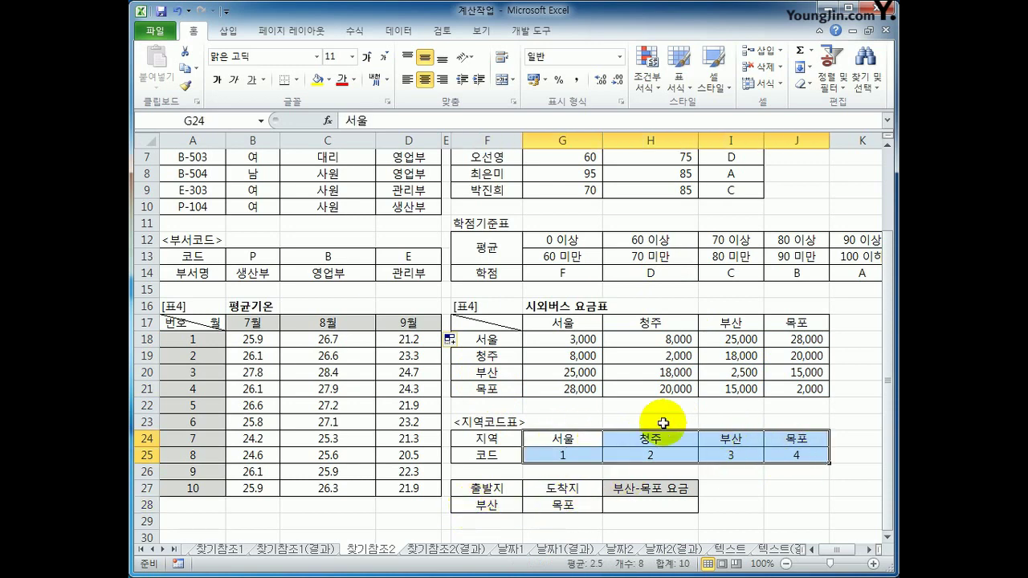
Compare the 지역코드표 codes with the row and column order of regions in the 시외버스 요금표 for 부산 and 목포.
{"action": "left_click", "coordinate": [554, 455]}
{"action": "left_click", "coordinate": [489, 339]}
{"action": "left_click", "coordinate": [541, 324]}
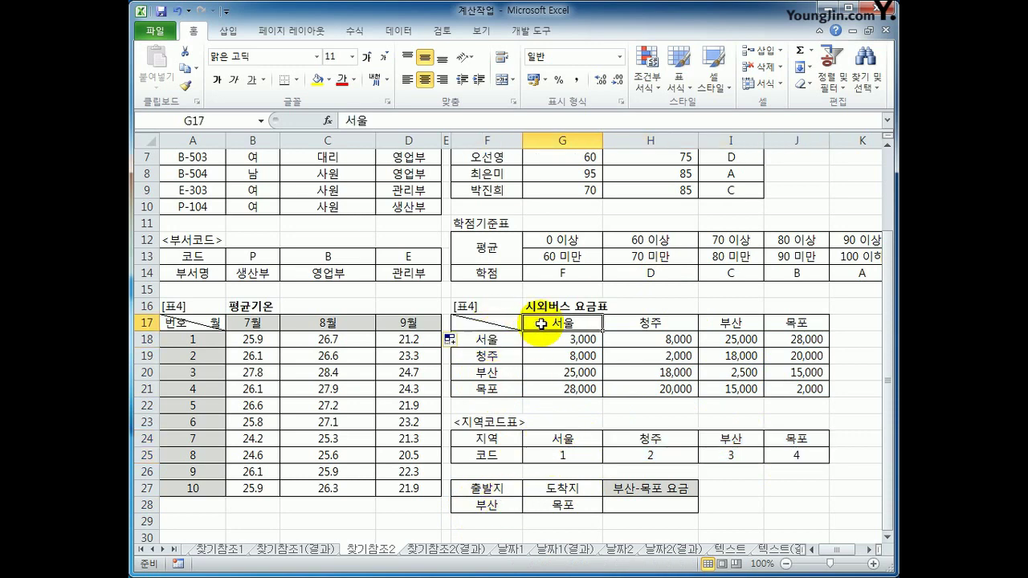
{"action": "left_click", "coordinate": [488, 356]}
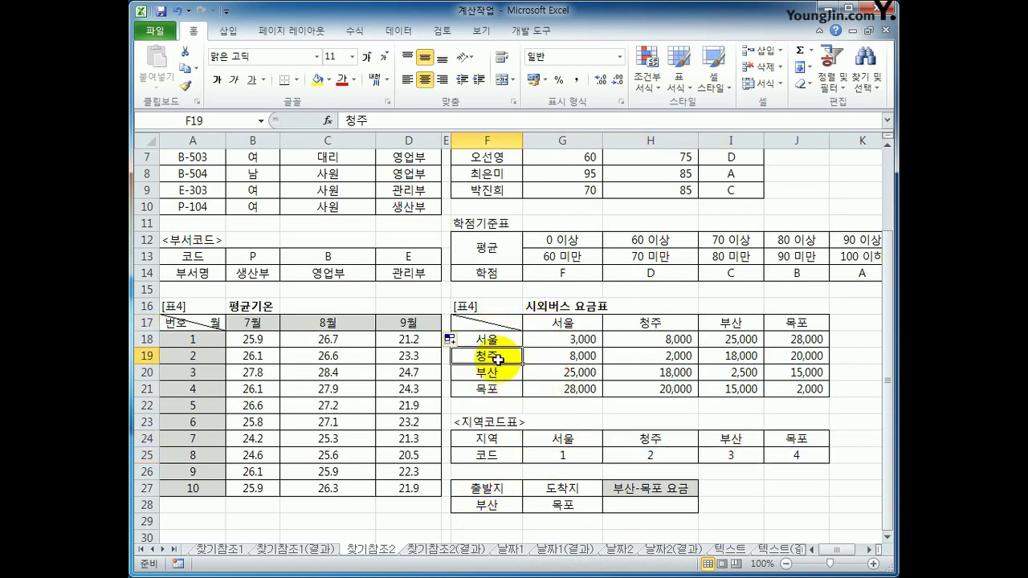
{"action": "left_click", "coordinate": [652, 325]}
{"action": "left_click", "coordinate": [503, 375]}
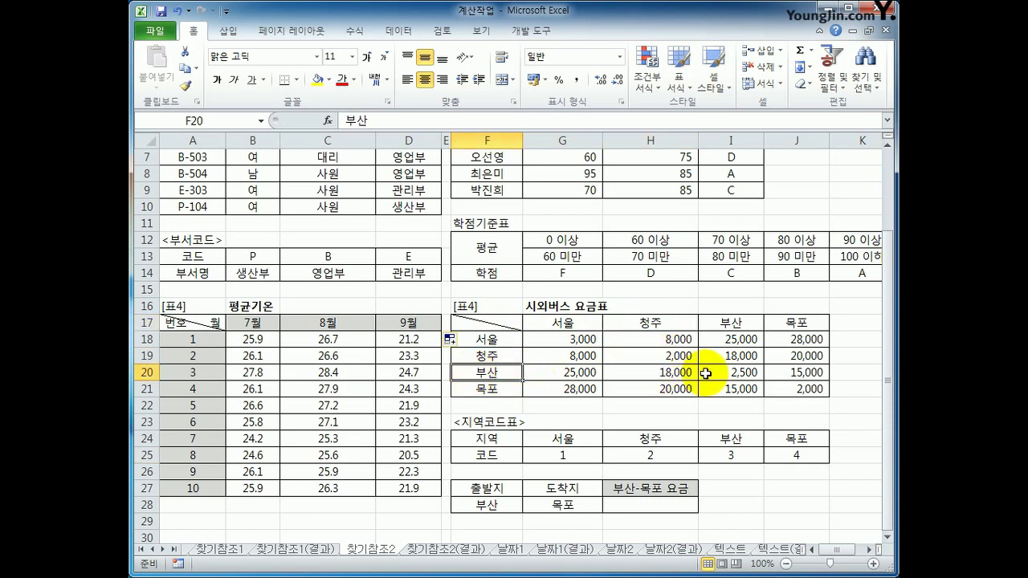
{"action": "left_click", "coordinate": [730, 322]}
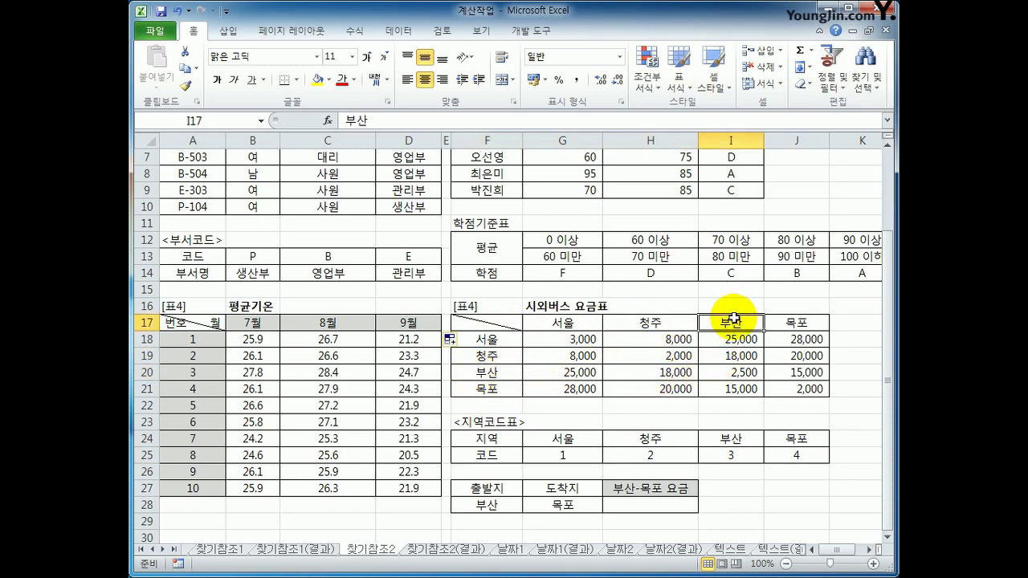
{"action": "left_click", "coordinate": [486, 504]}
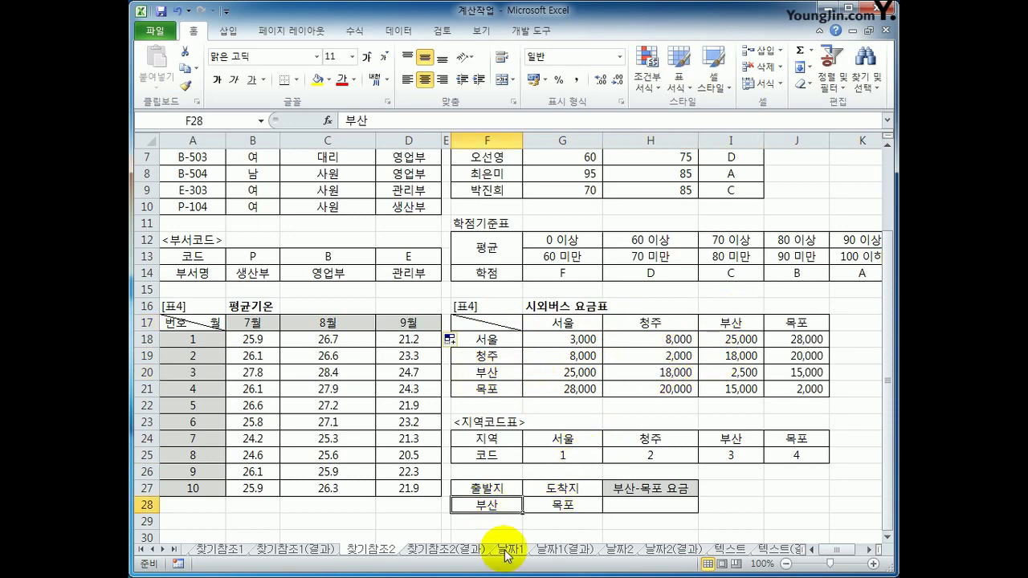
{"action": "left_click", "coordinate": [737, 451]}
{"action": "left_click", "coordinate": [563, 504]}
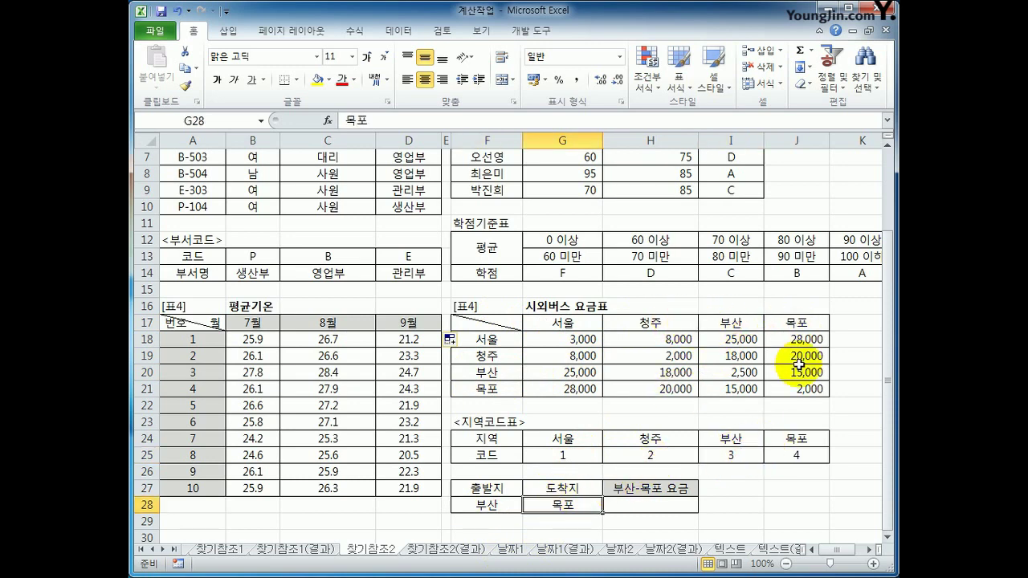
Start an INDEX formula in H28, the 부산-목포 요금 cell, with the fare range G18:J21 as its array.
{"action": "left_click", "coordinate": [671, 506]}
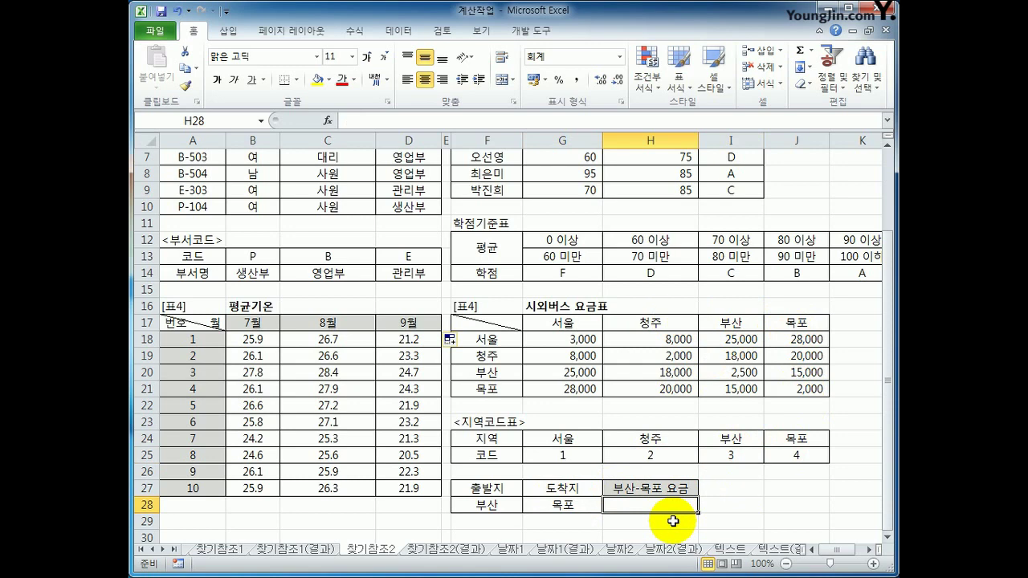
{"action": "type", "text": "="}
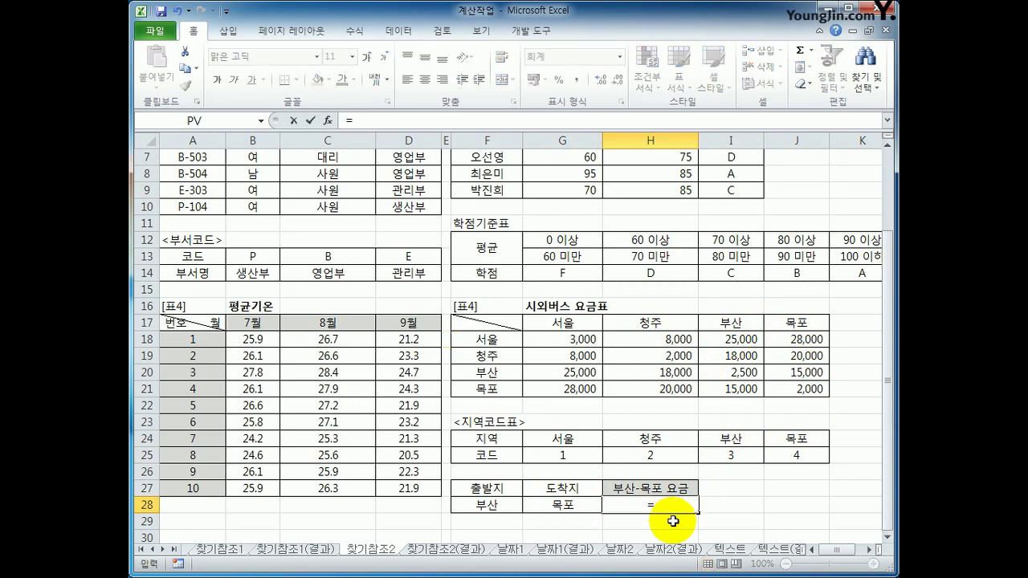
{"action": "type", "text": "INDEX("}
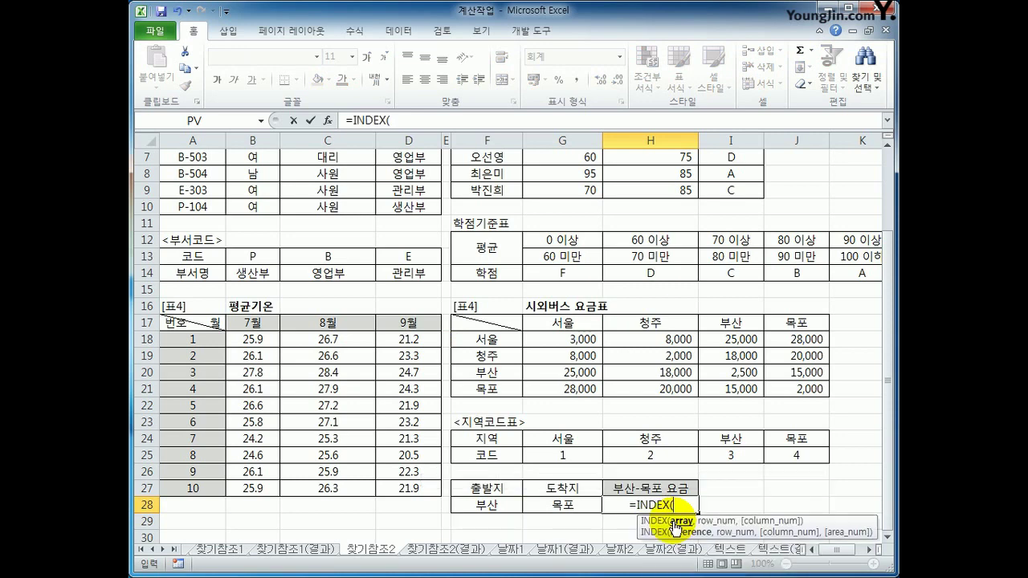
{"action": "left_click_drag", "start_coordinate": [575, 338], "coordinate": [775, 391]}
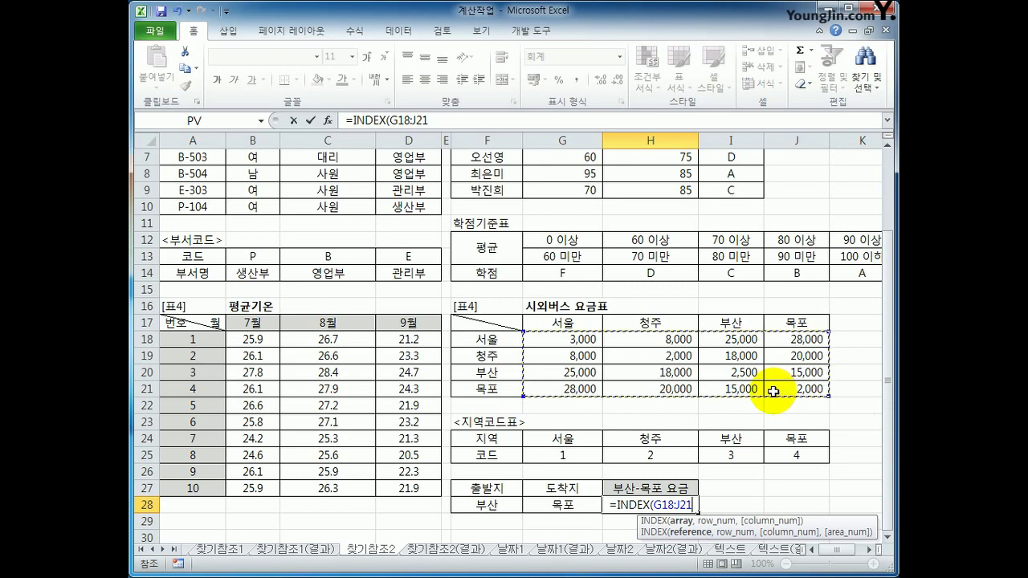
{"action": "type", "text": ","}
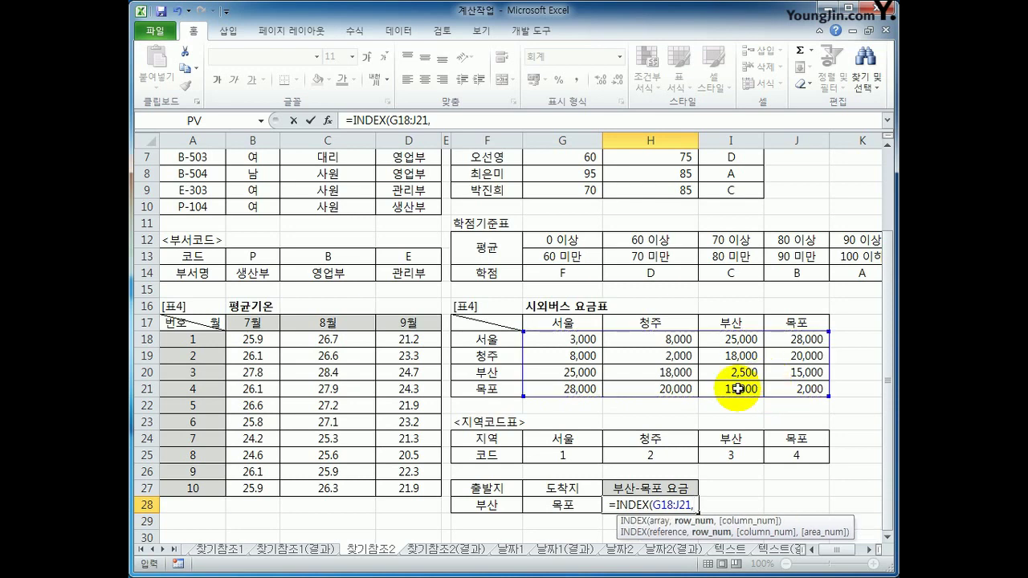
Add HLOOKUP(F20,$G$24:$J$25,2,FALSE) as the row number argument of the INDEX formula in H28.
{"action": "type", "text": "HL"}
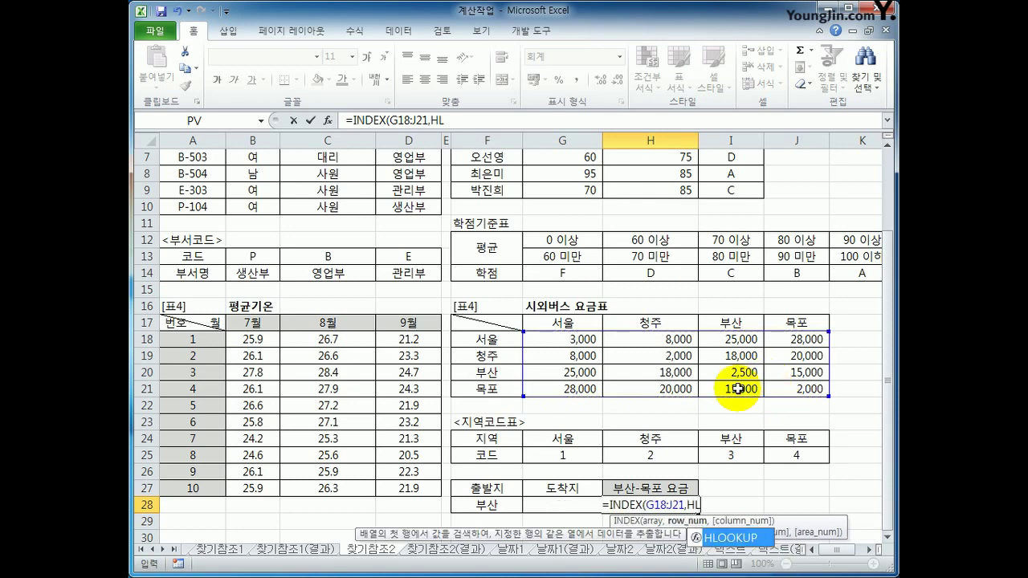
{"action": "key", "text": "Tab"}
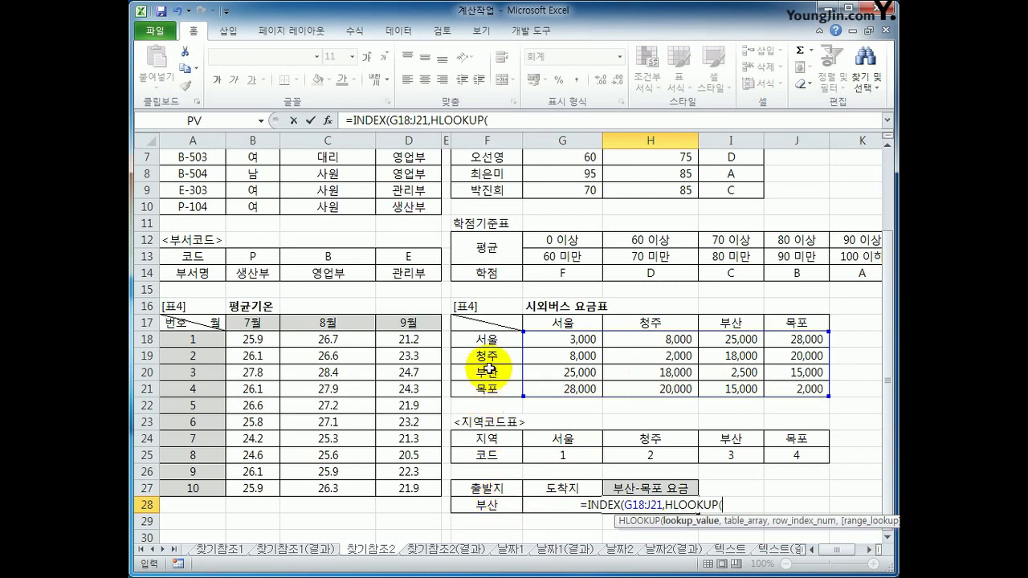
{"action": "left_click", "coordinate": [489, 372]}
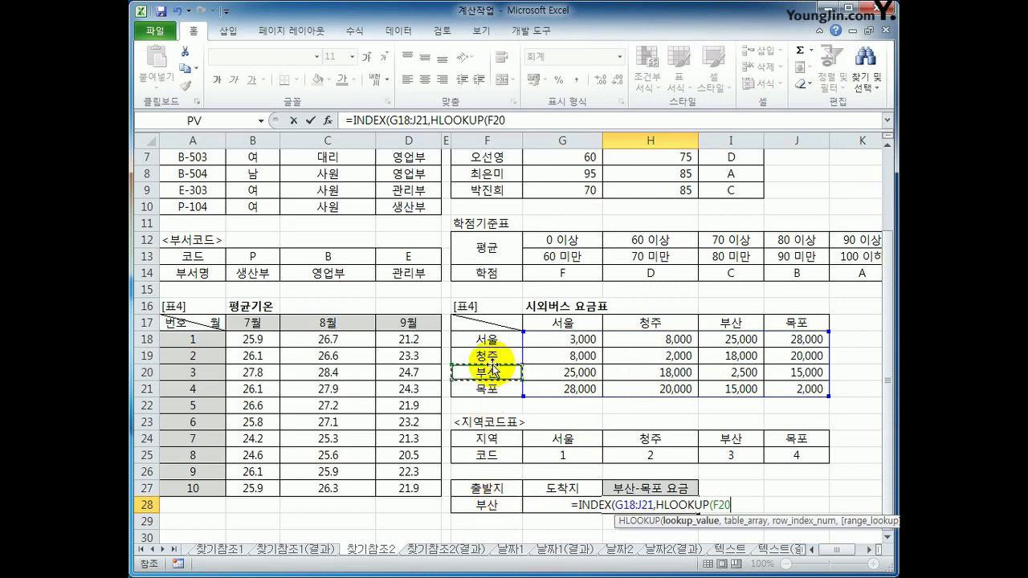
{"action": "type", "text": ","}
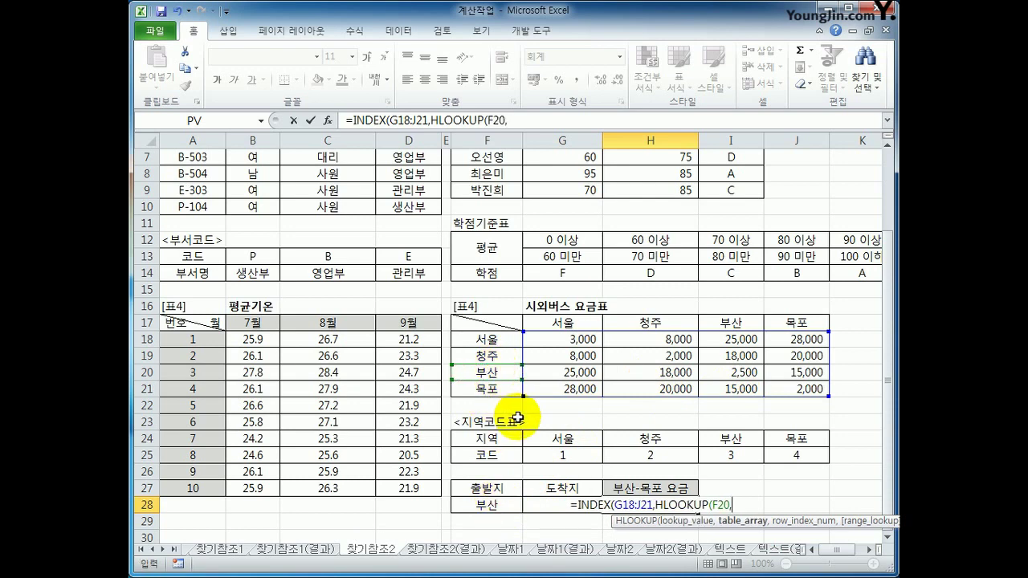
{"action": "left_click_drag", "start_coordinate": [556, 435], "coordinate": [774, 455]}
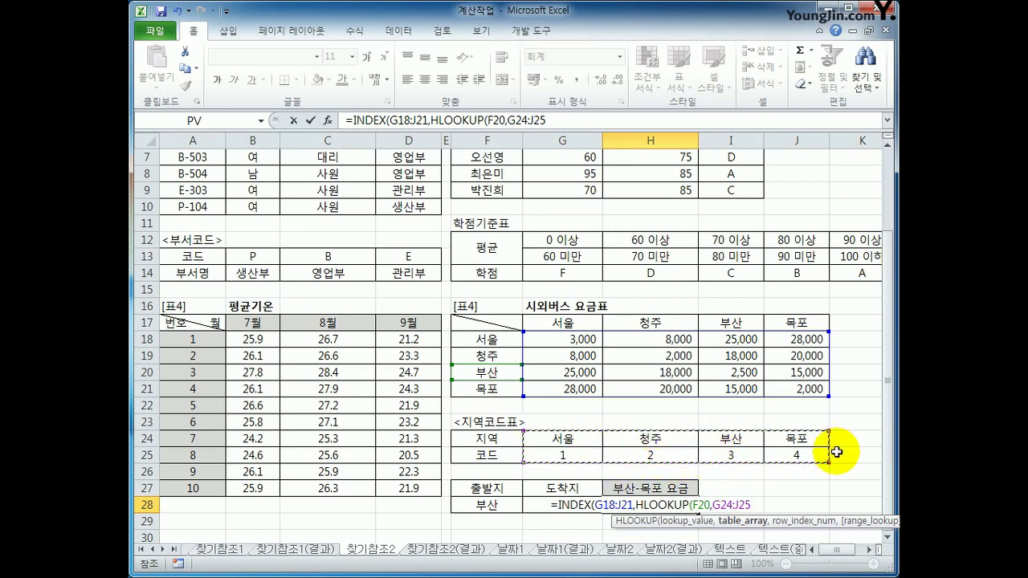
{"action": "key", "text": "F4"}
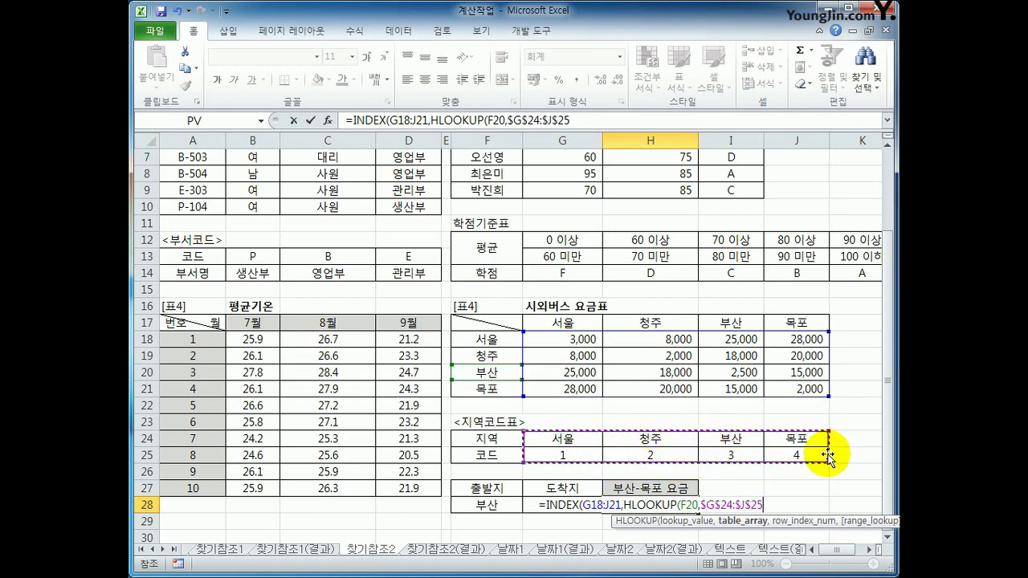
{"action": "type", "text": ","}
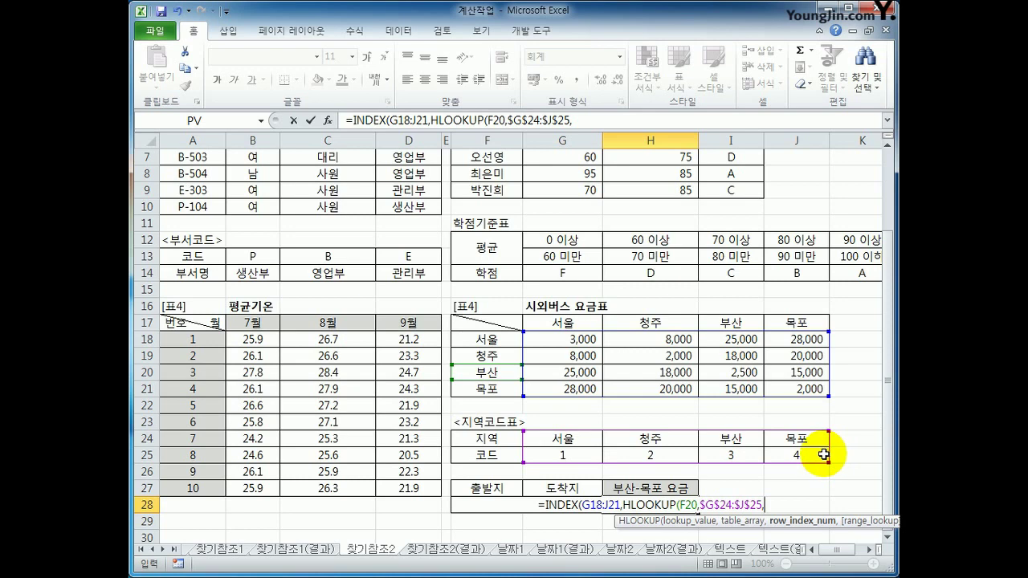
{"action": "type", "text": "2"}
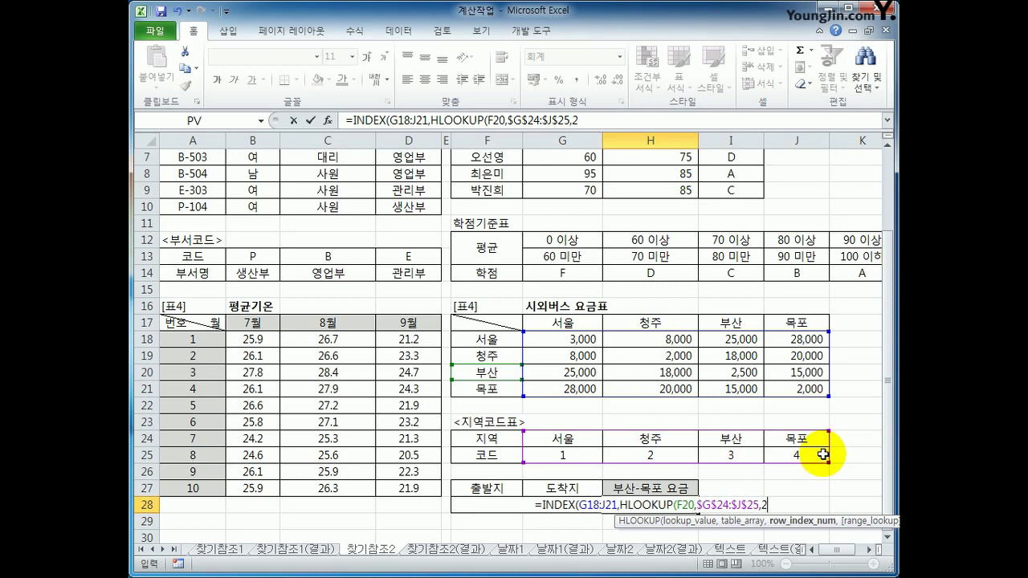
{"action": "type", "text": ","}
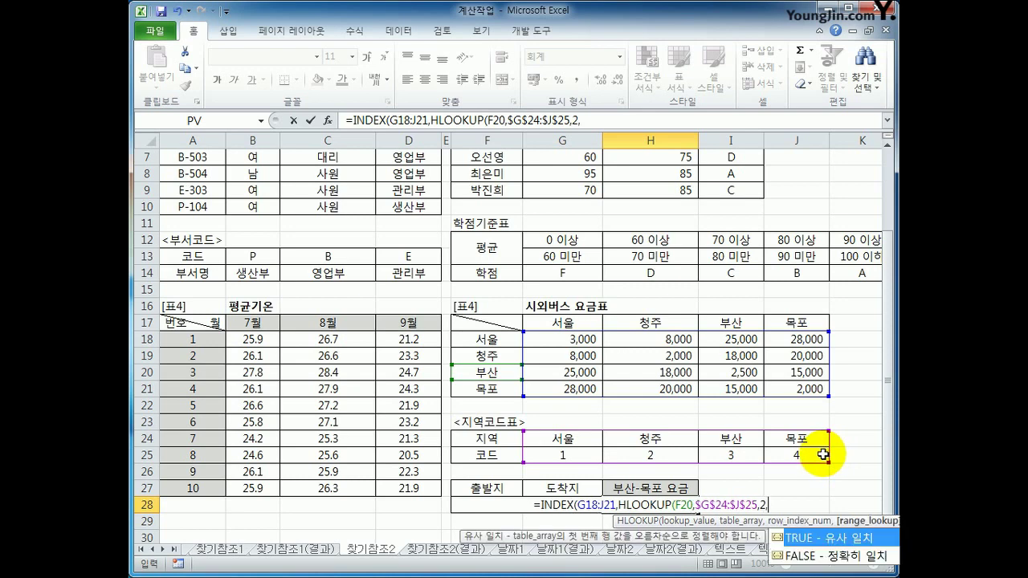
{"action": "double_click", "coordinate": [806, 556]}
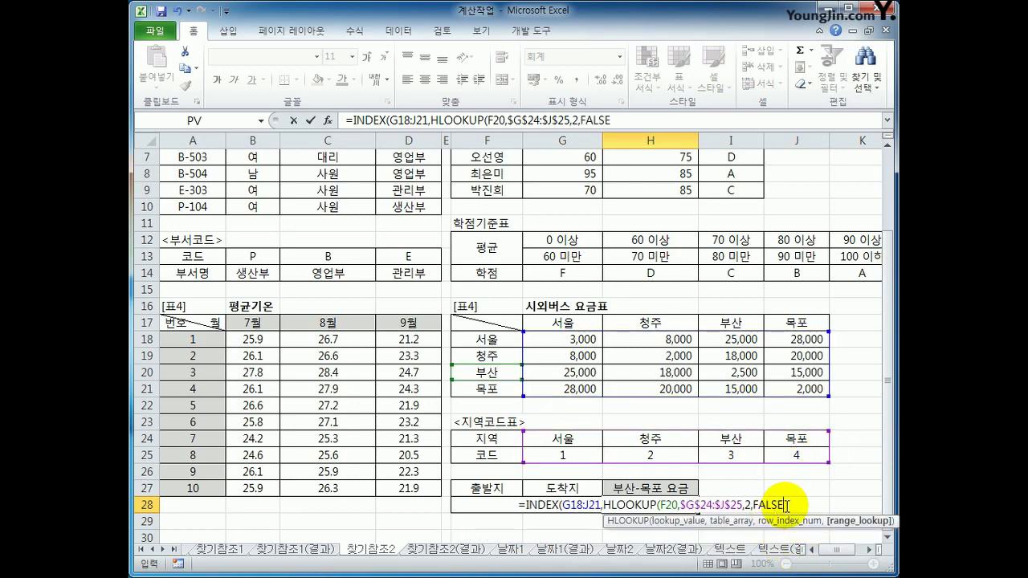
{"action": "type", "text": ")"}
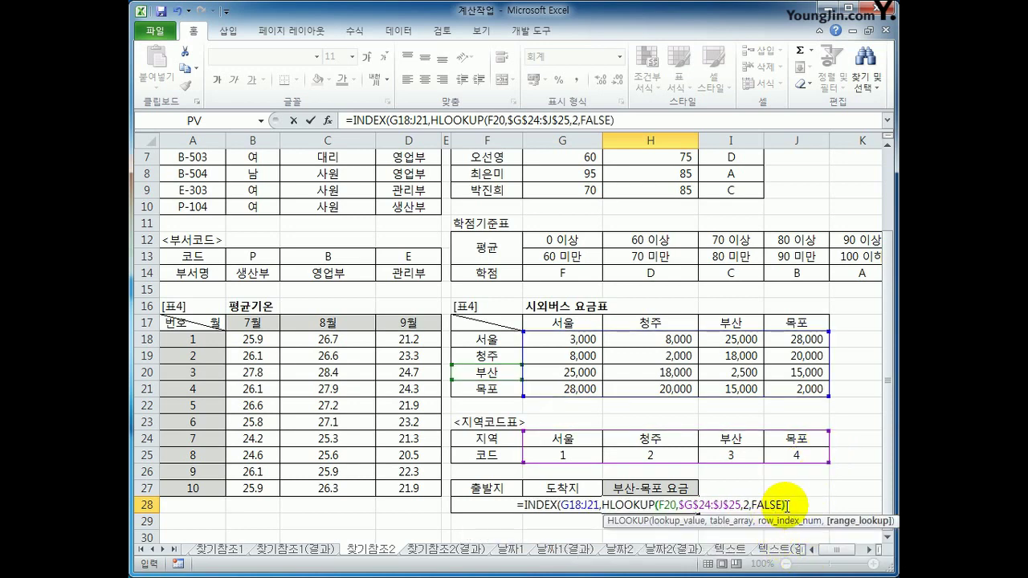
Begin a second HLOOKUP as the INDEX column number in H28, looking up J17 in the absolute range $G$24:$J$25.
{"action": "type", "text": ","}
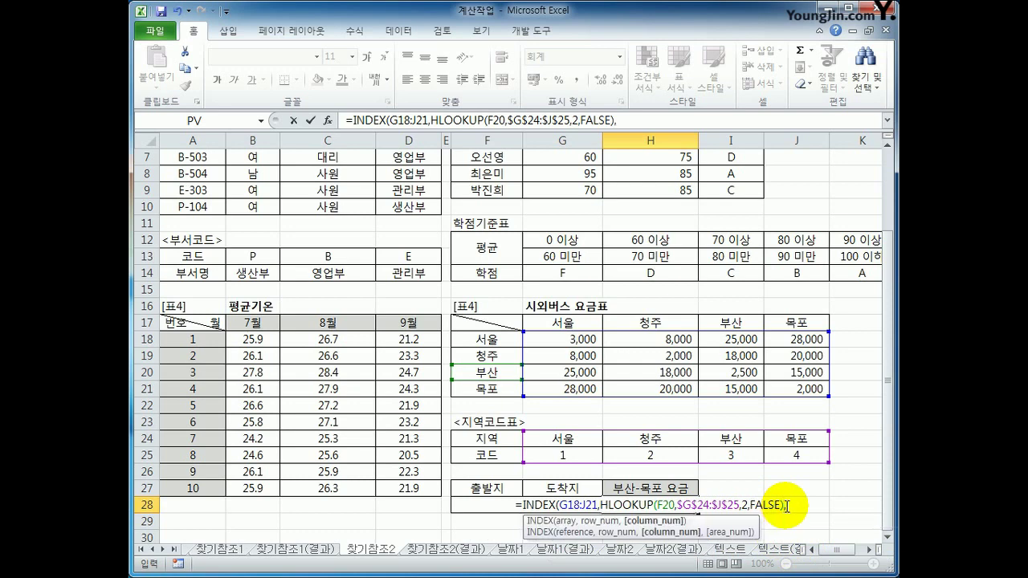
{"action": "type", "text": "HL"}
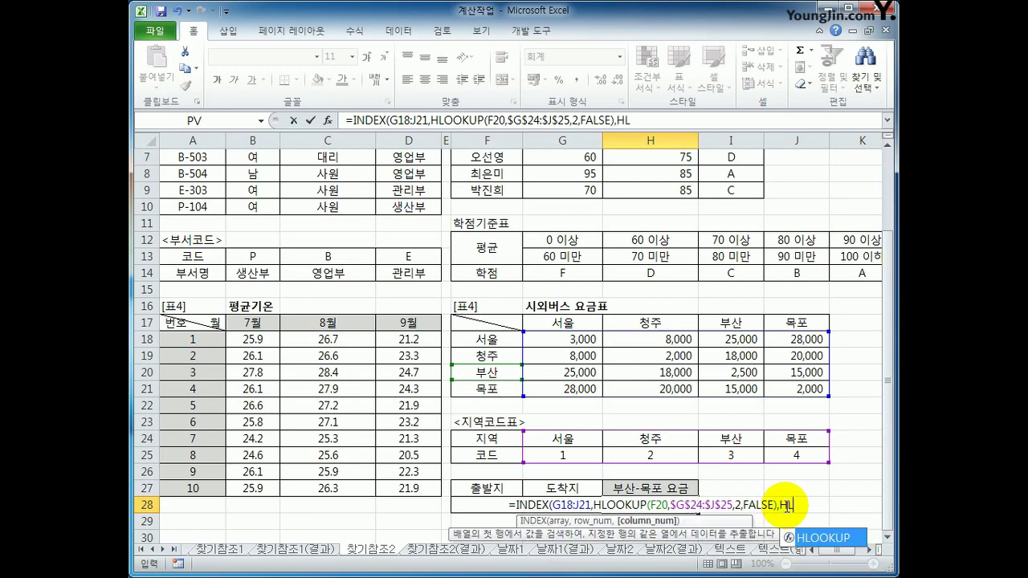
{"action": "key", "text": "Tab"}
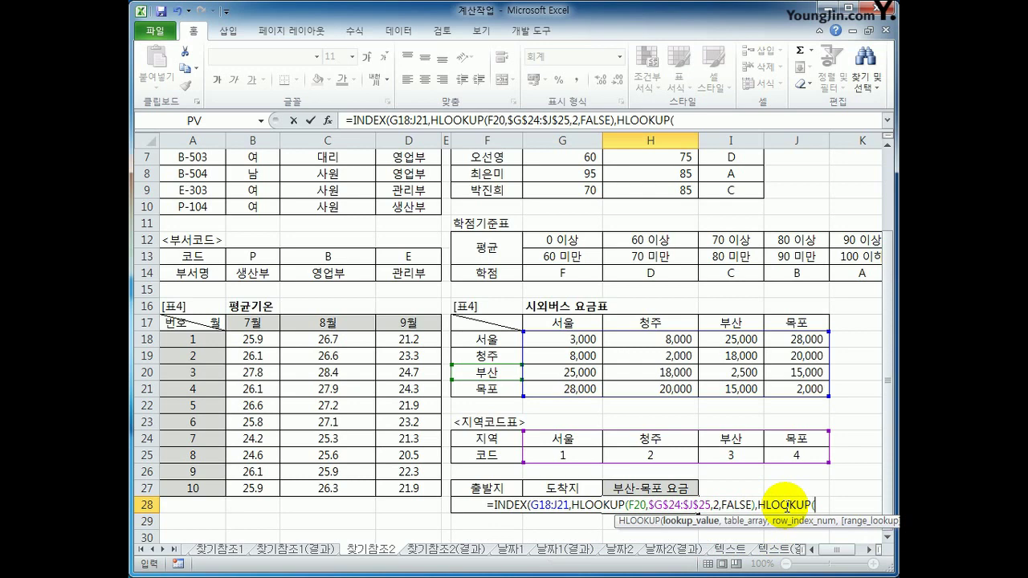
{"action": "left_click", "coordinate": [791, 322]}
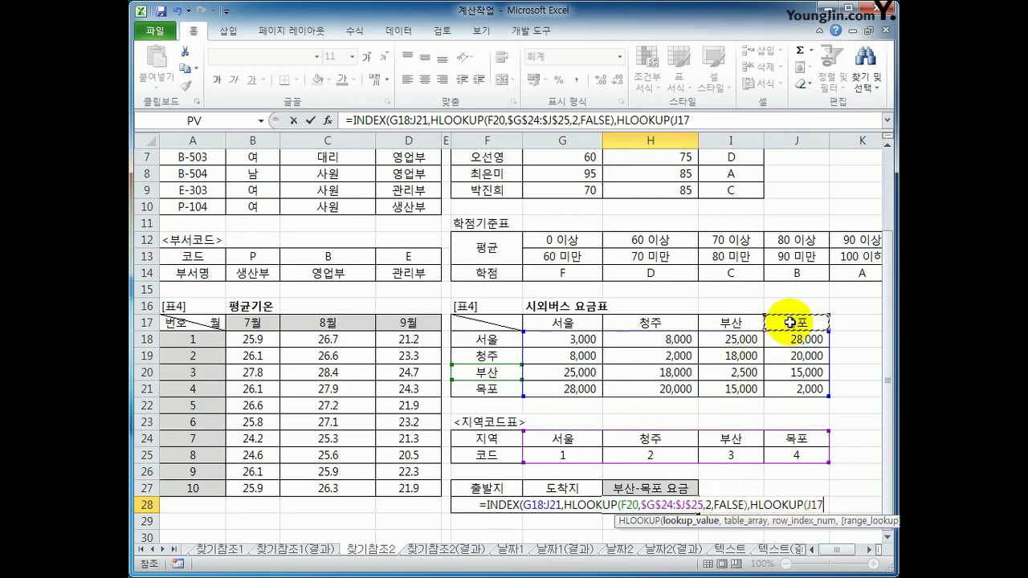
{"action": "type", "text": ","}
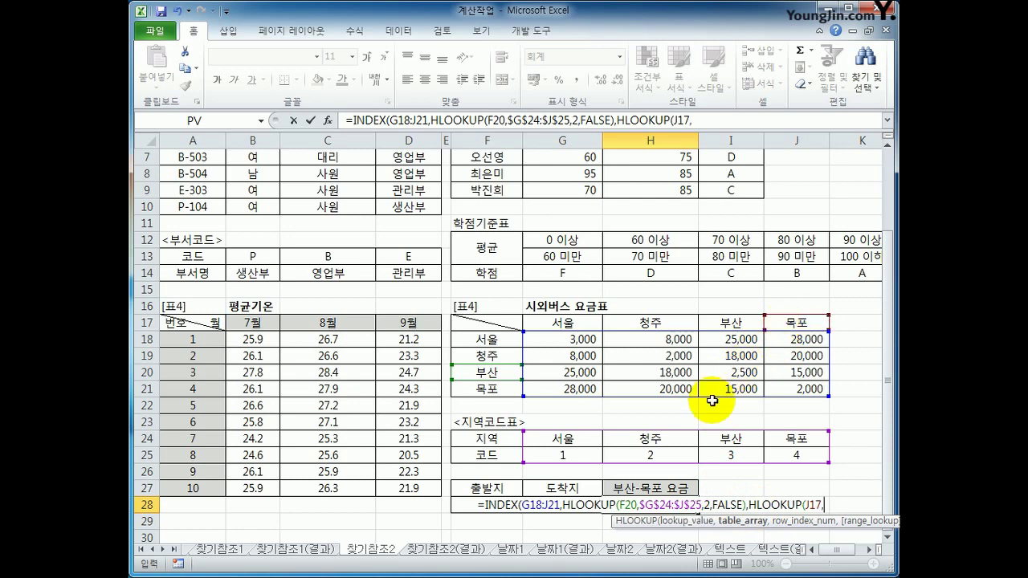
{"action": "left_click_drag", "start_coordinate": [562, 443], "coordinate": [788, 459]}
{"action": "key", "text": "F4"}
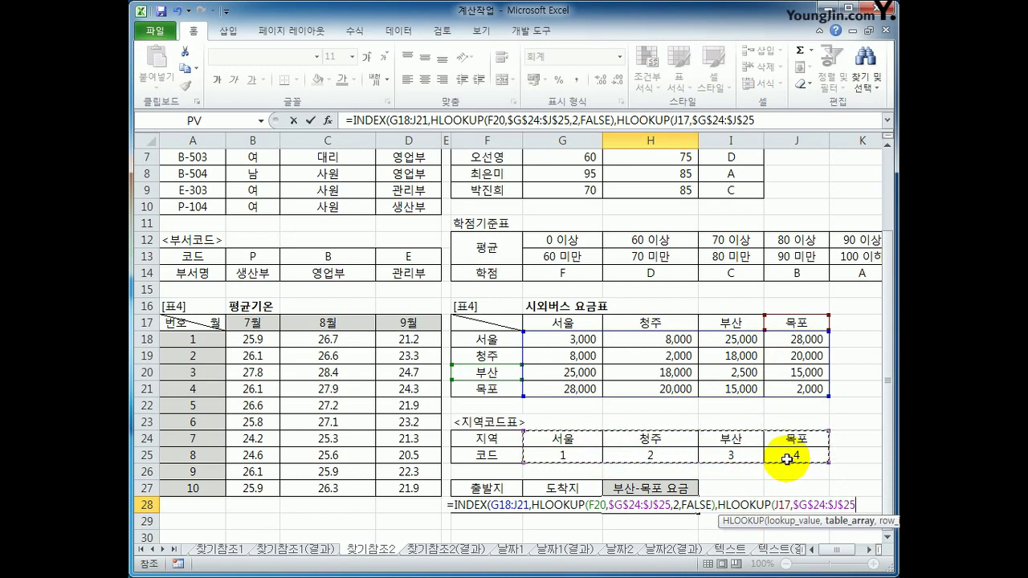
Finish the second HLOOKUP in H28 with row index 2 and FALSE for an exact match, and close the INDEX formula.
{"action": "type", "text": ","}
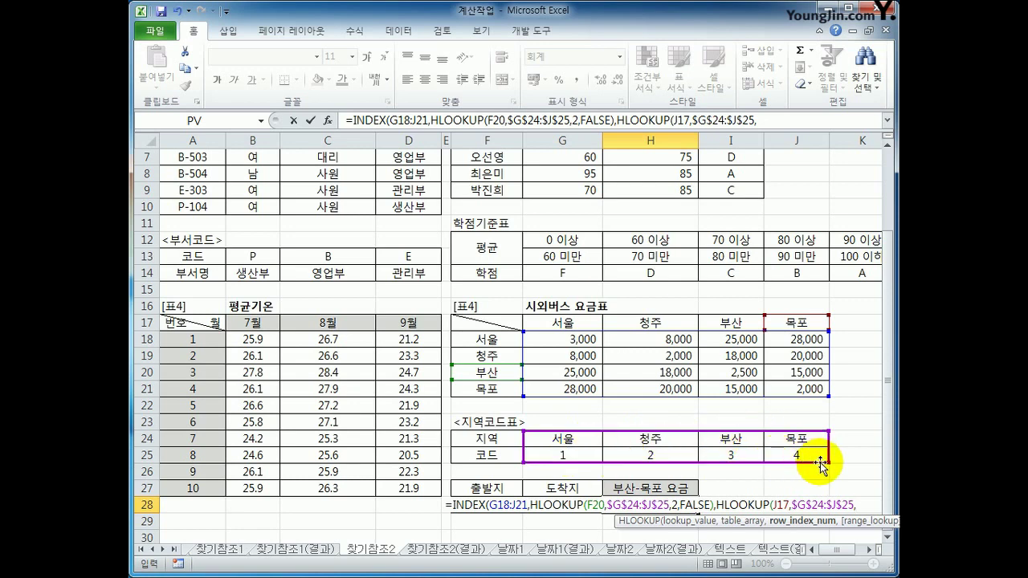
{"action": "type", "text": "2"}
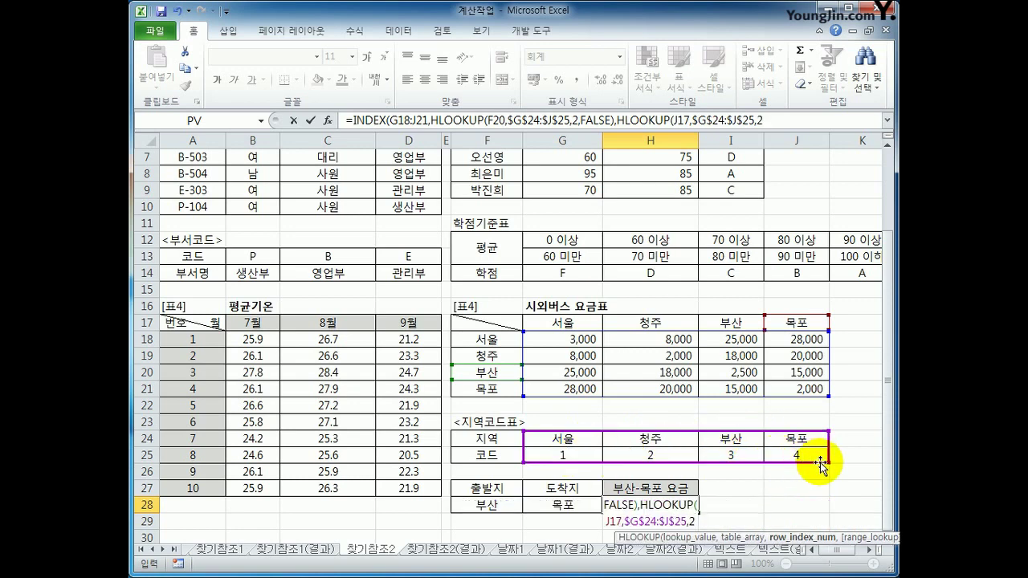
{"action": "left_click", "coordinate": [773, 121]}
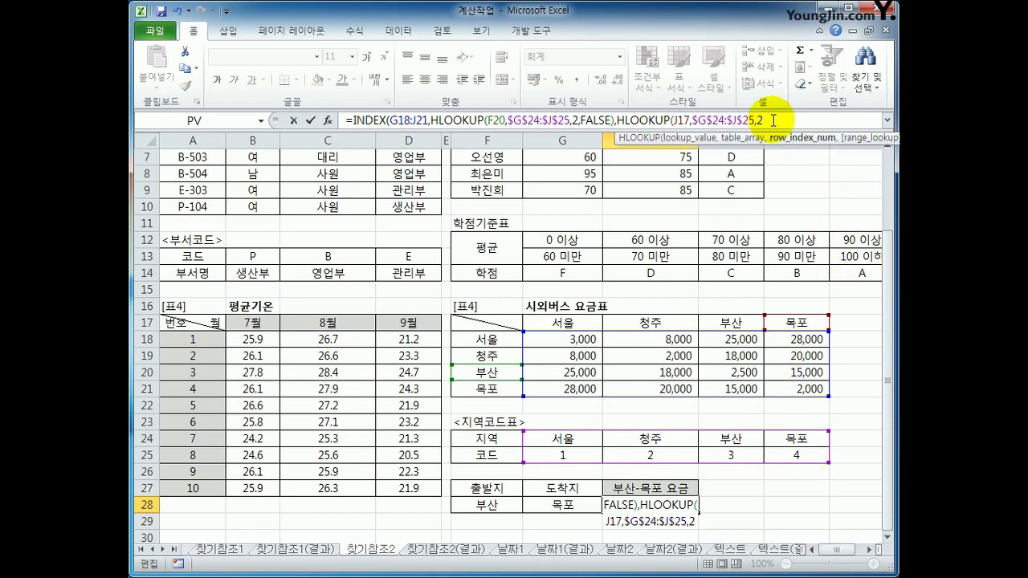
{"action": "type", "text": ","}
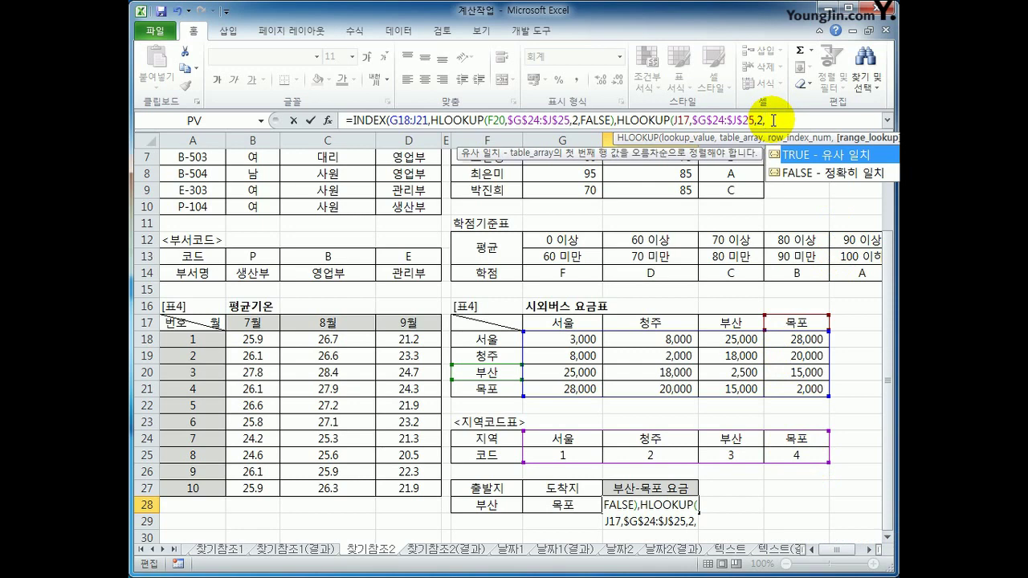
{"action": "double_click", "coordinate": [785, 173]}
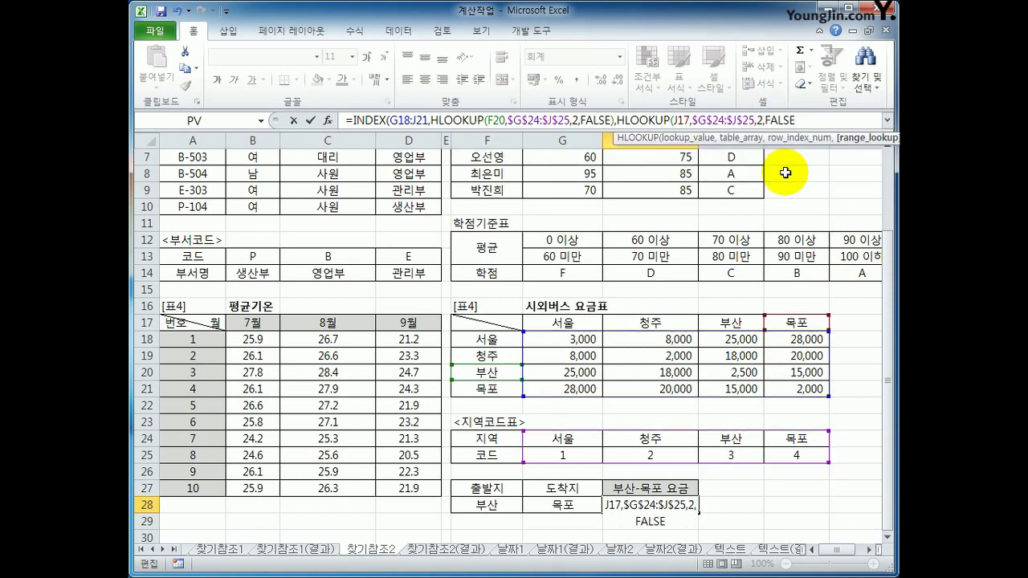
{"action": "type", "text": ")"}
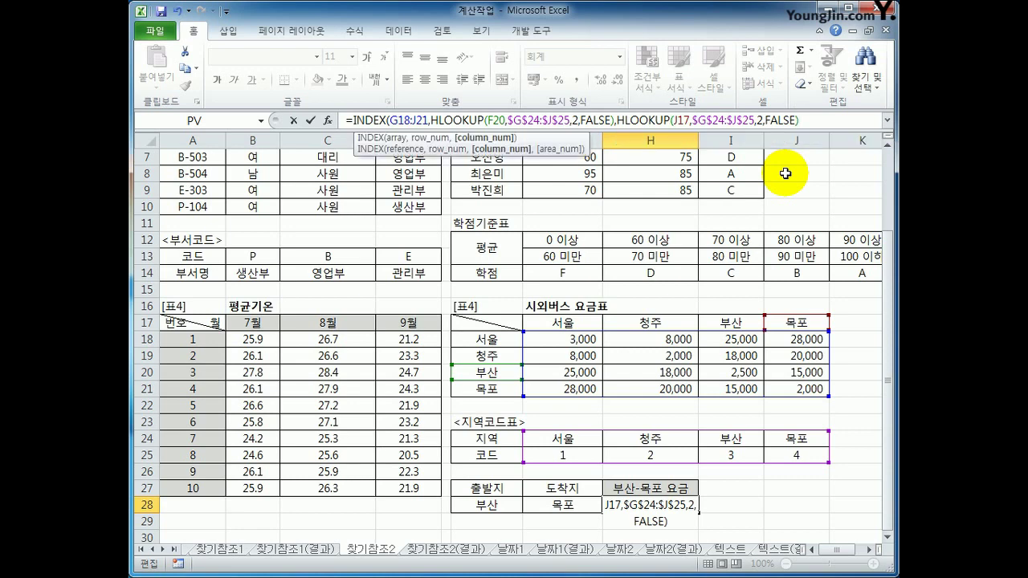
{"action": "type", "text": ")"}
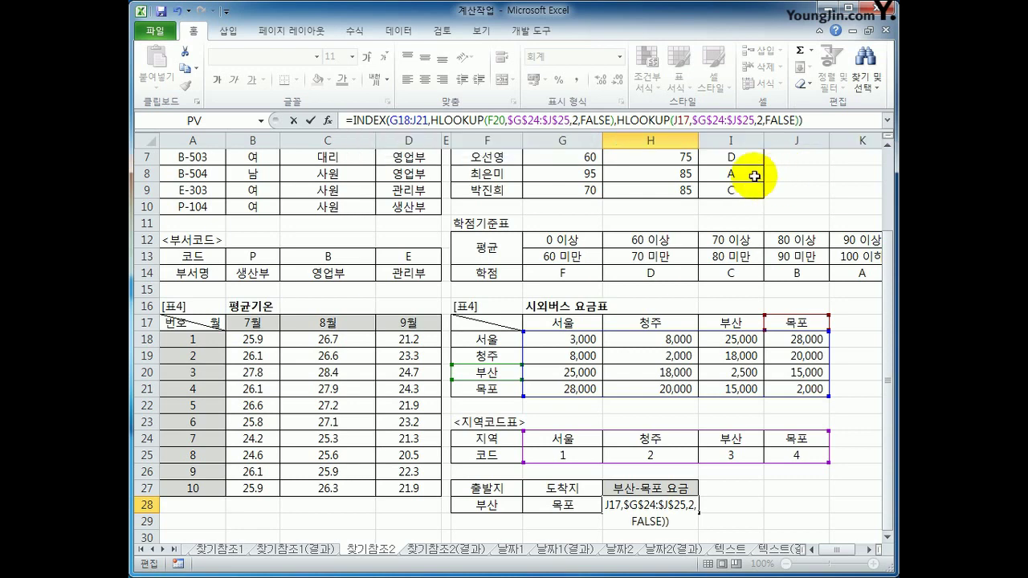
Review the array, row number and column number arguments of the INDEX formula and enter it in H28.
{"action": "double_click", "coordinate": [397, 121]}
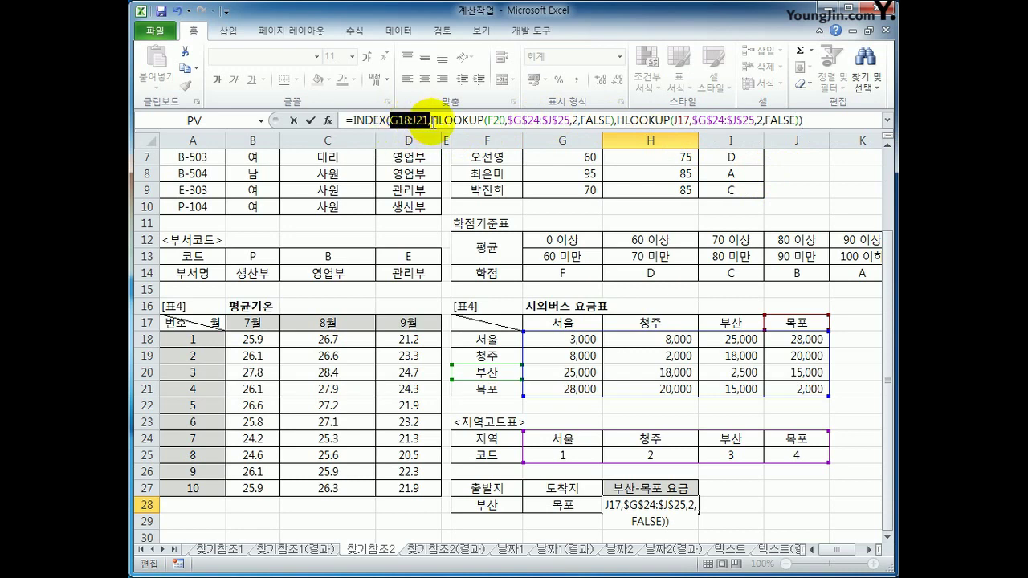
{"action": "left_click_drag", "start_coordinate": [431, 120], "coordinate": [799, 120]}
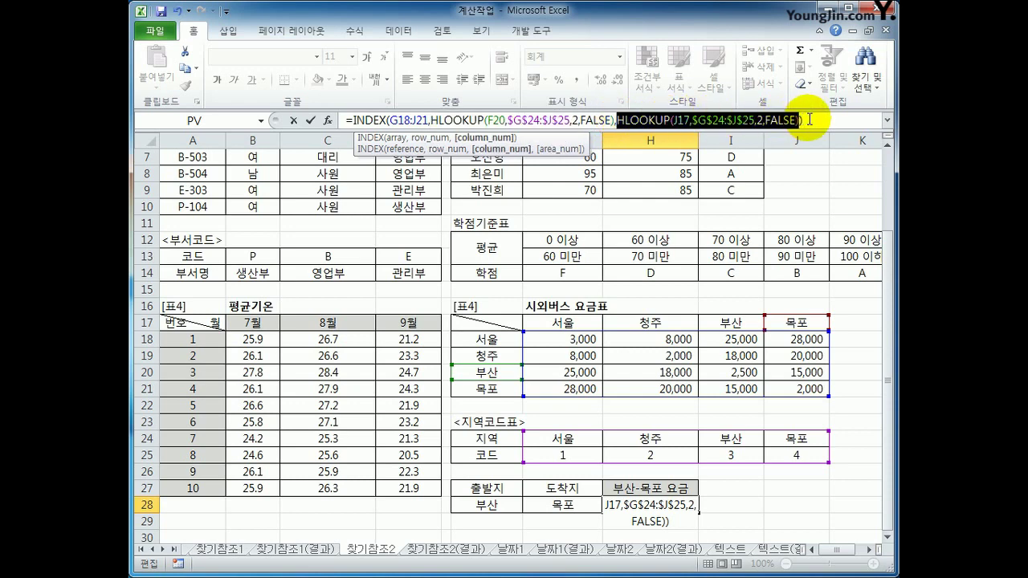
{"action": "left_click", "coordinate": [802, 121]}
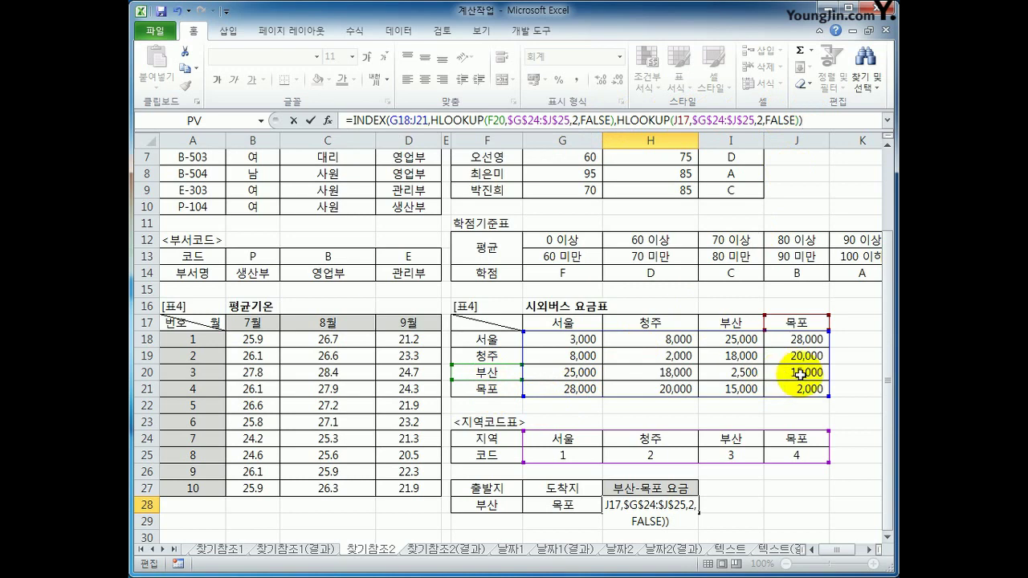
{"action": "key", "text": "Return"}
Check the 부산-목포 요금 in H28 against the fare where the 부산 row meets the 목포 column.
{"action": "left_click_drag", "start_coordinate": [554, 374], "coordinate": [778, 370]}
{"action": "left_click_drag", "start_coordinate": [791, 318], "coordinate": [783, 370]}
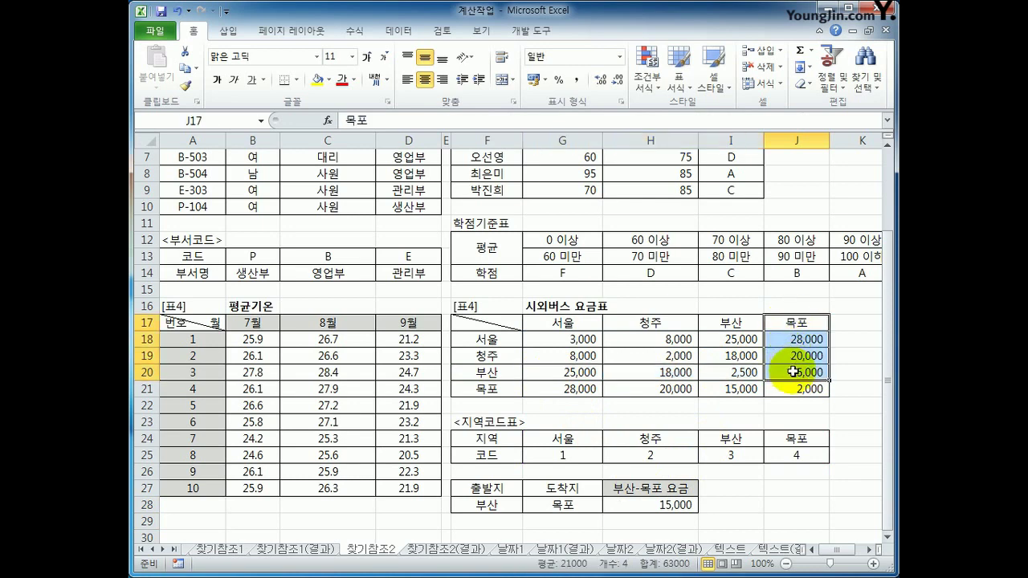
{"action": "left_click", "coordinate": [783, 371]}
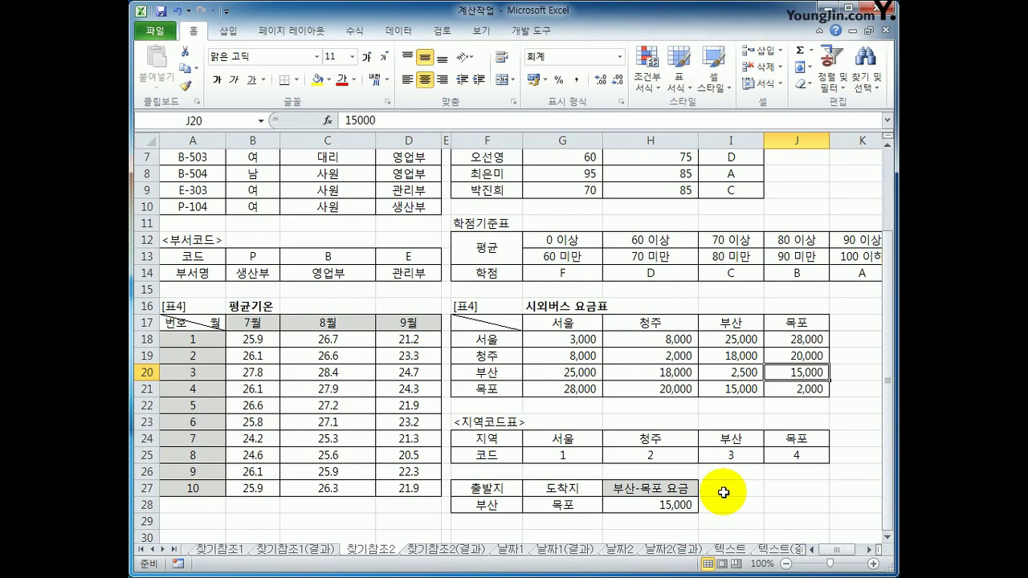
{"action": "left_click", "coordinate": [676, 505]}
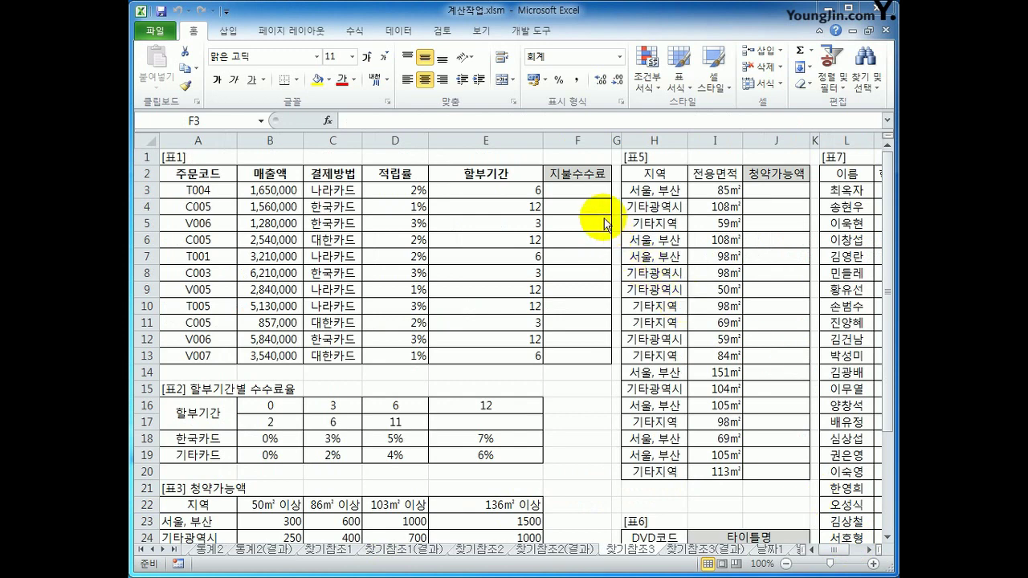
On 찾기참조3, examine the 지불수수료, 결제방법, 할부기간 and 매출액 columns of 표1 and the 할부기간별 수수료율 table.
{"action": "left_click", "coordinate": [589, 196]}
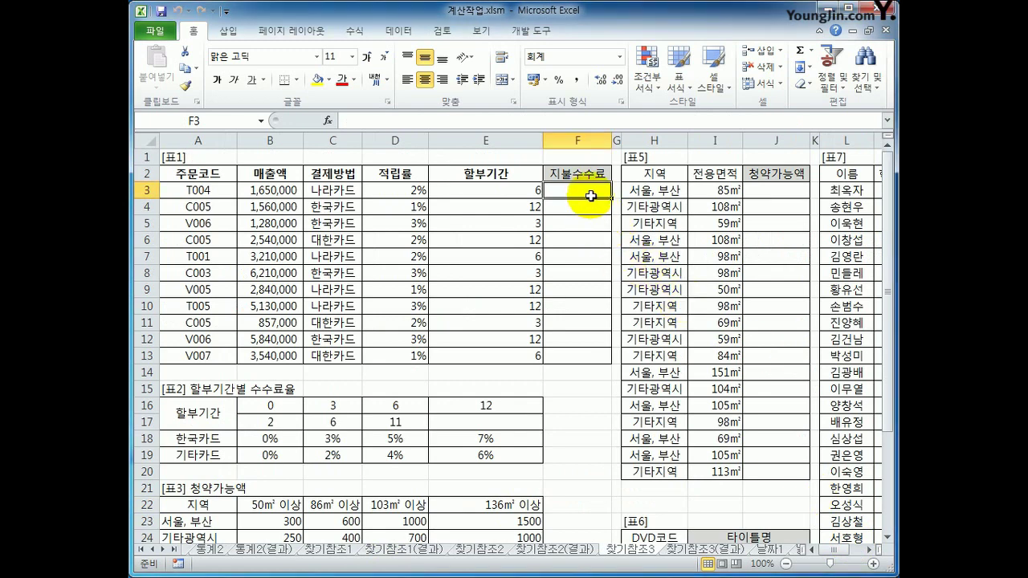
{"action": "left_click_drag", "start_coordinate": [315, 190], "coordinate": [332, 354]}
{"action": "left_click_drag", "start_coordinate": [486, 190], "coordinate": [487, 352]}
{"action": "left_click_drag", "start_coordinate": [216, 411], "coordinate": [465, 459]}
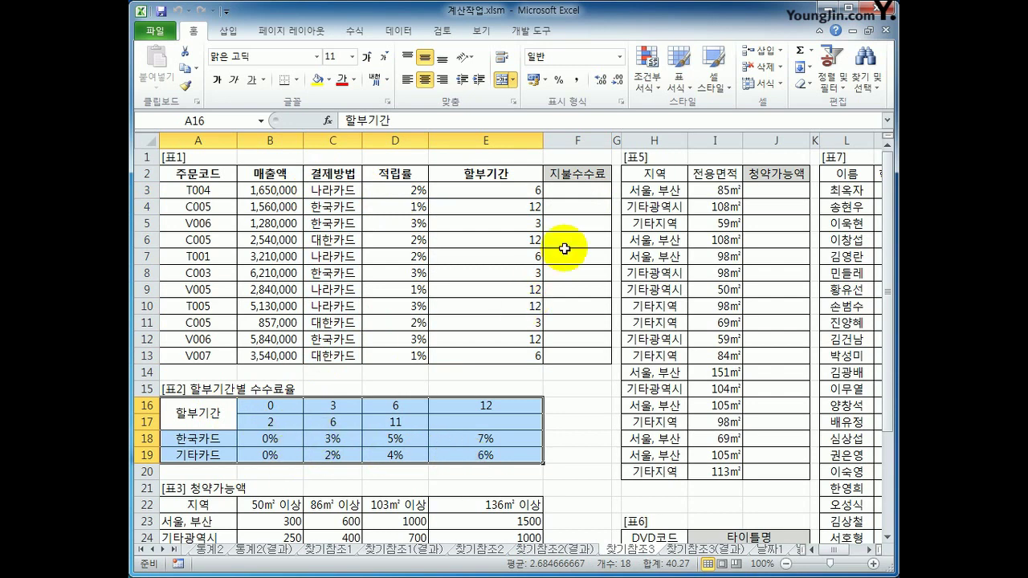
{"action": "left_click", "coordinate": [580, 188]}
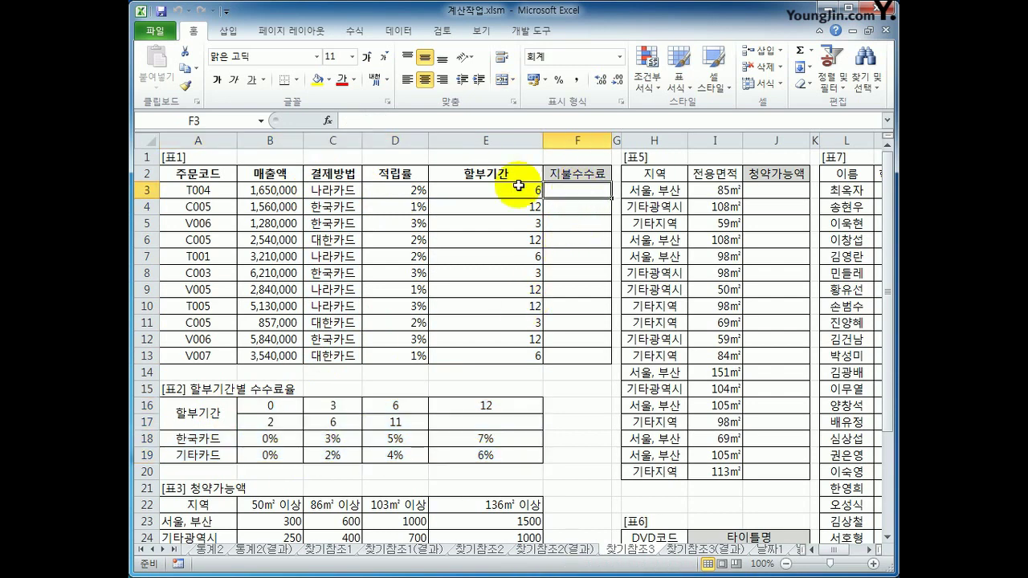
{"action": "left_click", "coordinate": [288, 189]}
{"action": "left_click", "coordinate": [573, 197]}
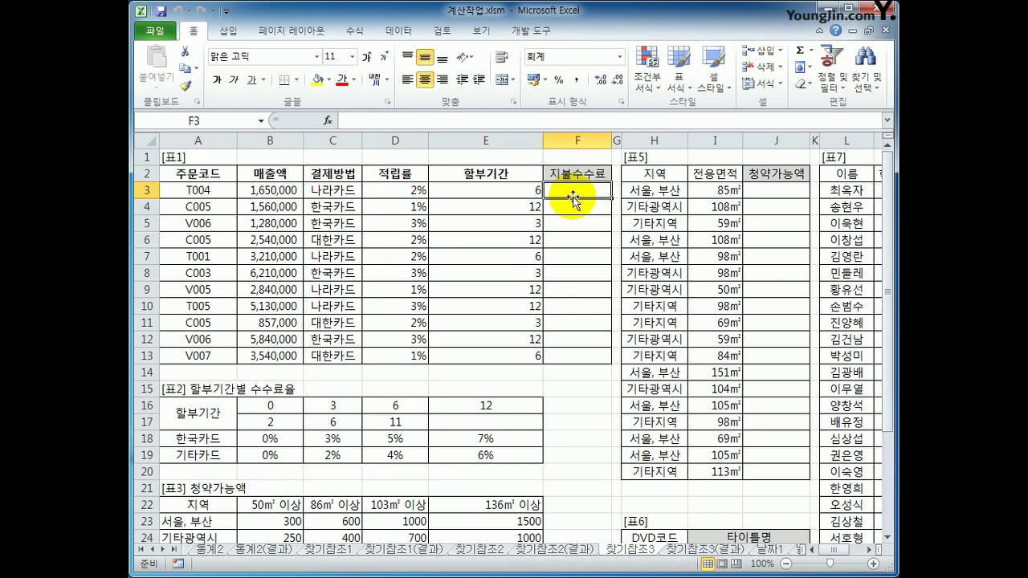
Compare the 할부기간 and 결제방법 values in 표1 with the period row and the 한국카드 and 기타카드 rates in 표2.
{"action": "left_click_drag", "start_coordinate": [509, 198], "coordinate": [485, 361]}
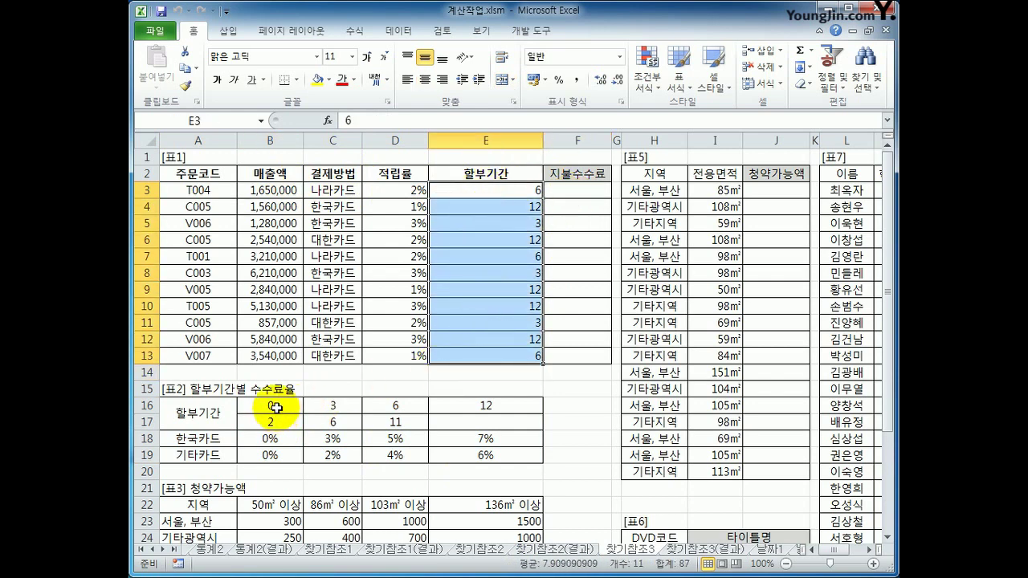
{"action": "left_click_drag", "start_coordinate": [270, 406], "coordinate": [445, 404]}
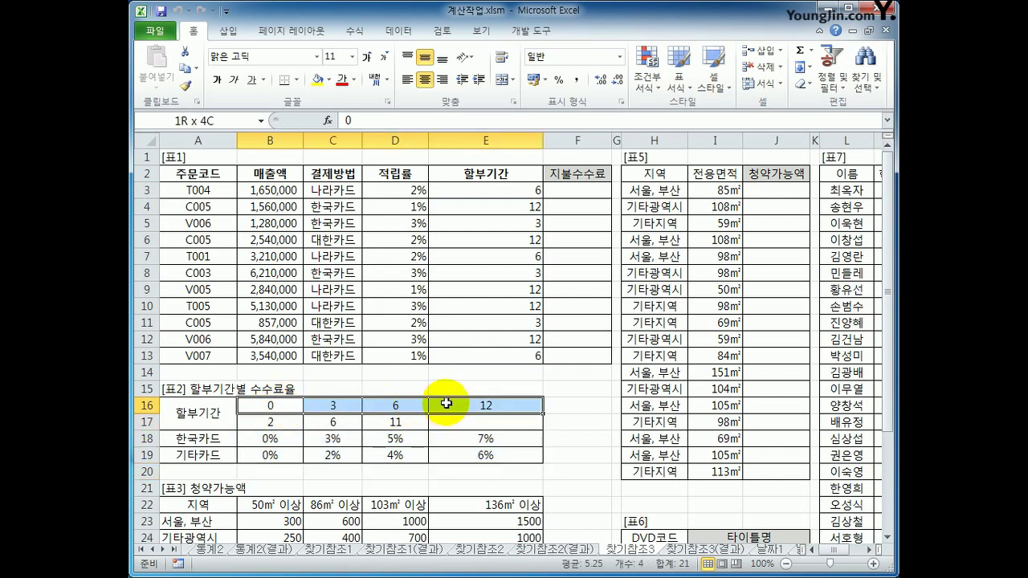
{"action": "left_click", "coordinate": [357, 190]}
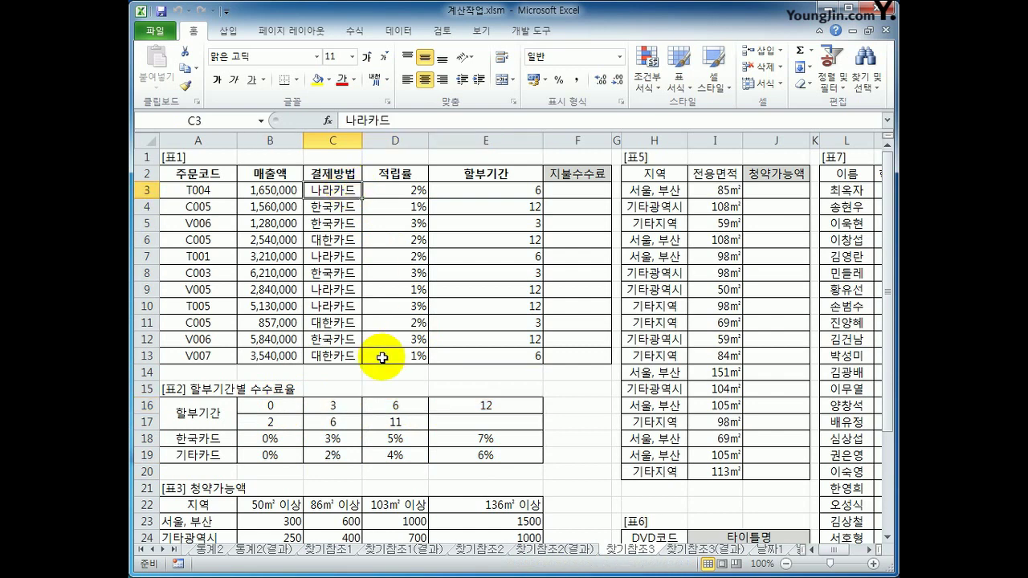
{"action": "left_click_drag", "start_coordinate": [259, 405], "coordinate": [471, 456]}
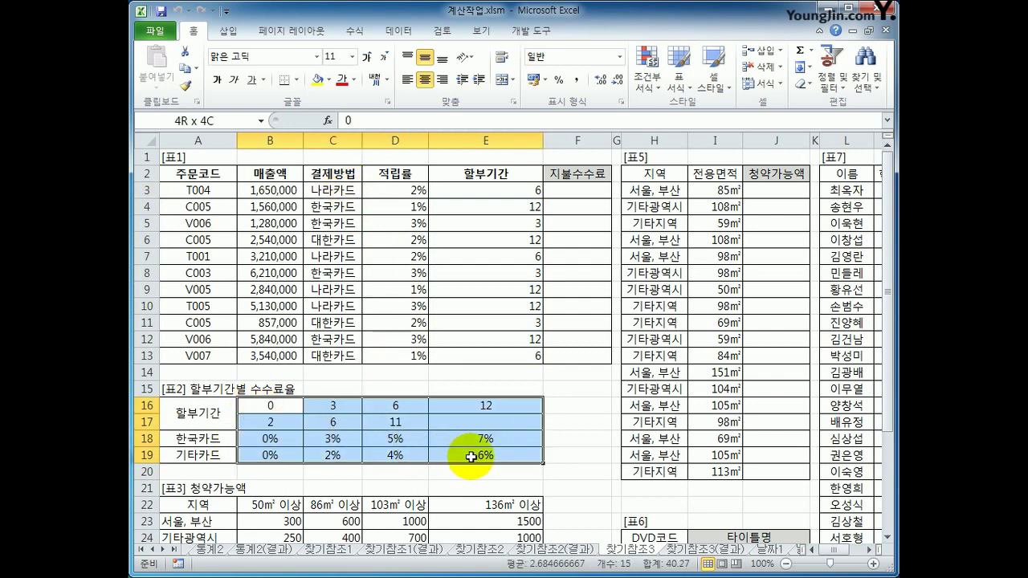
{"action": "left_click_drag", "start_coordinate": [201, 438], "coordinate": [450, 439]}
{"action": "left_click", "coordinate": [229, 454]}
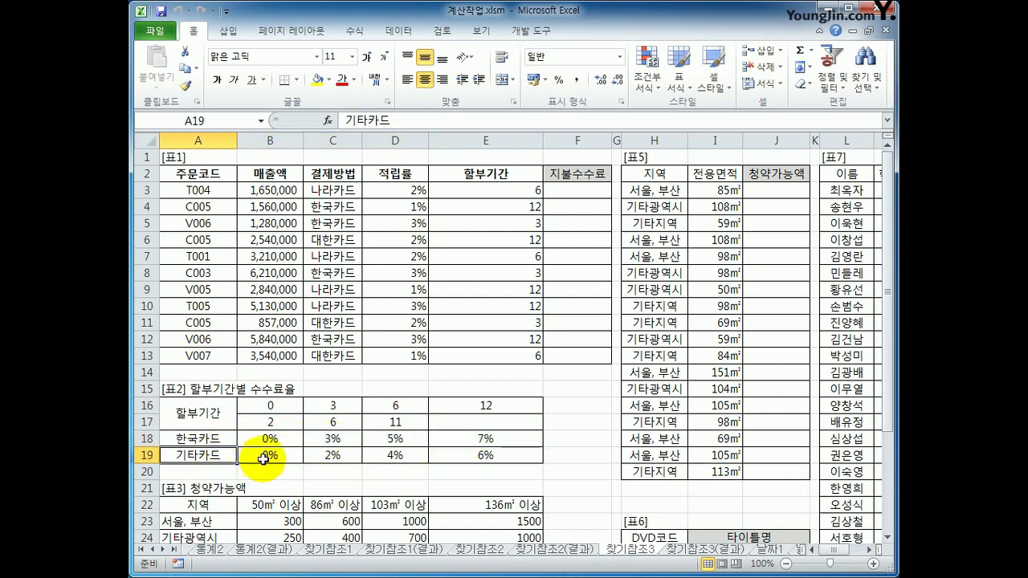
{"action": "left_click_drag", "start_coordinate": [258, 455], "coordinate": [460, 455]}
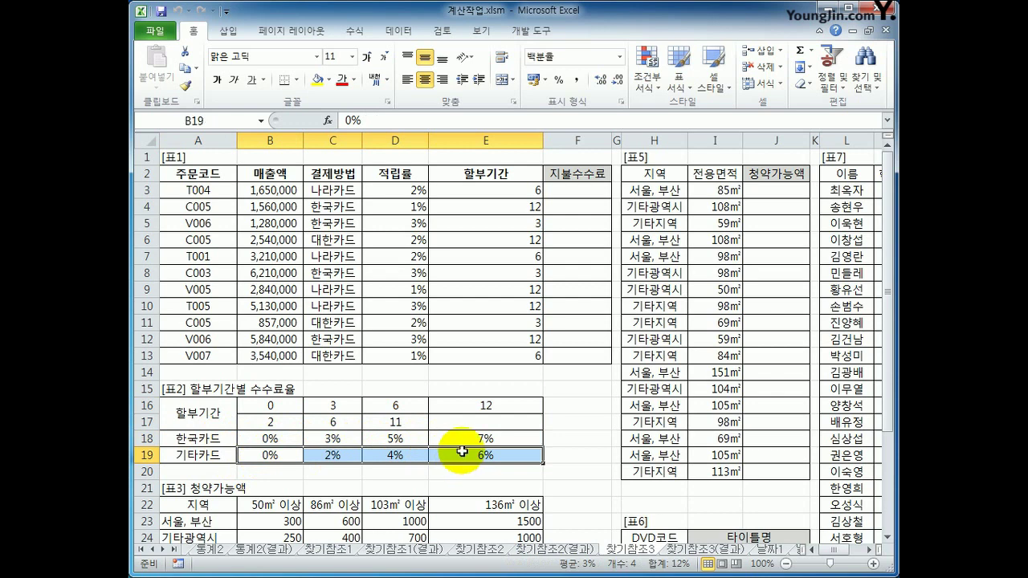
Start the 지불수수료 formula in F3 by multiplying the 매출액 in B3, as =B3*.
{"action": "left_click", "coordinate": [578, 189]}
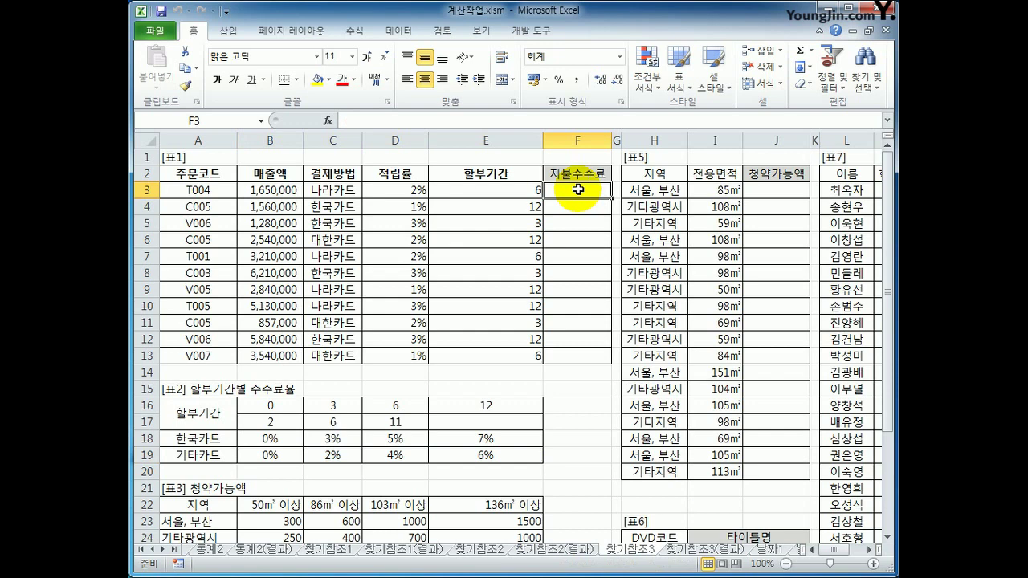
{"action": "type", "text": "="}
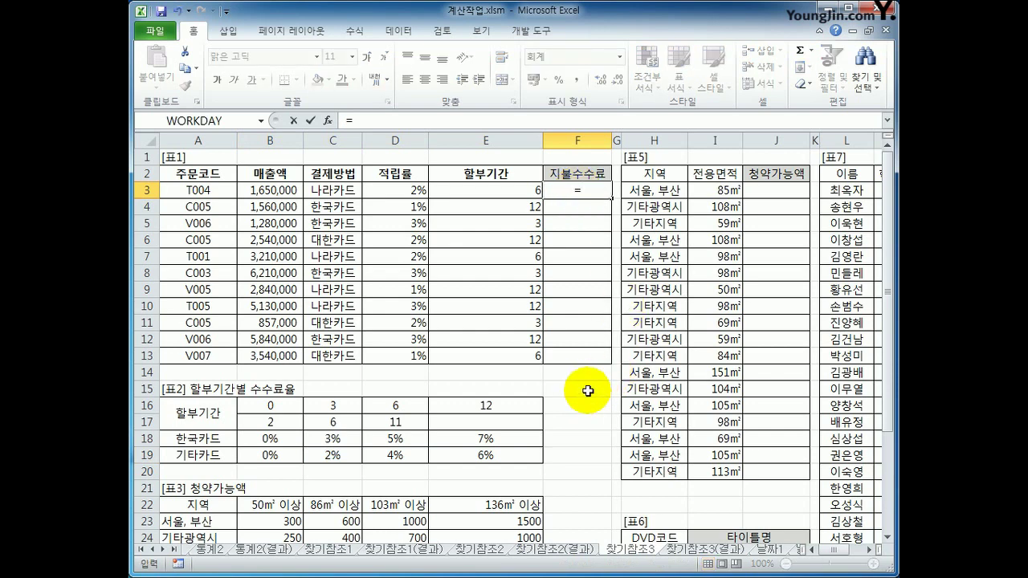
{"action": "left_click", "coordinate": [300, 195]}
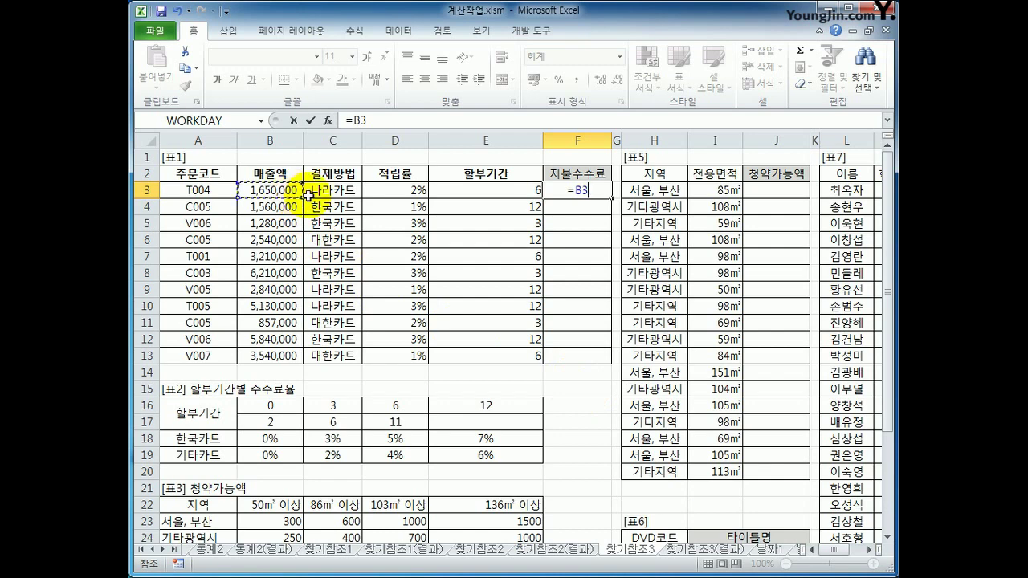
{"action": "type", "text": "*"}
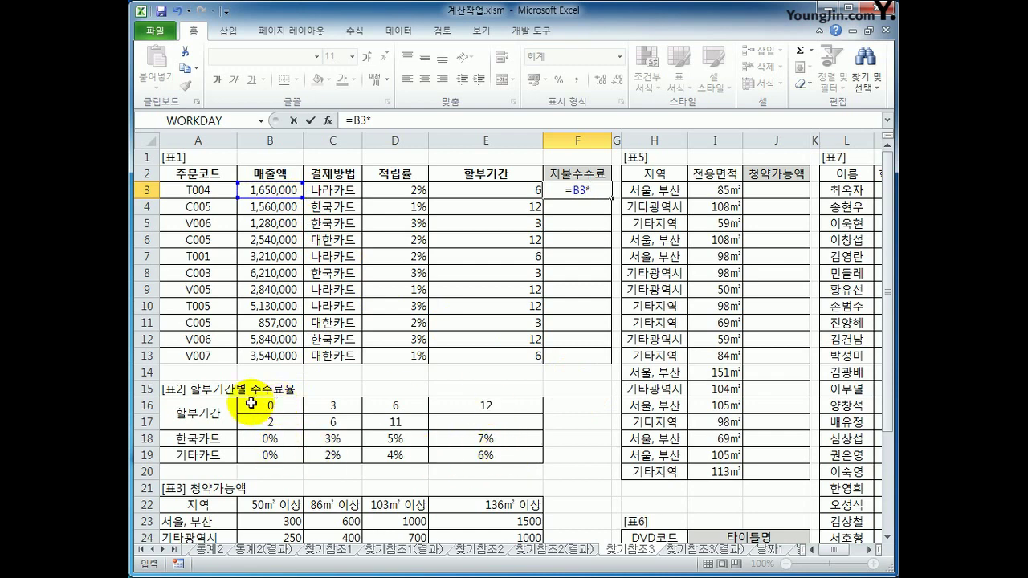
{"action": "left_click_drag", "start_coordinate": [245, 402], "coordinate": [445, 452]}
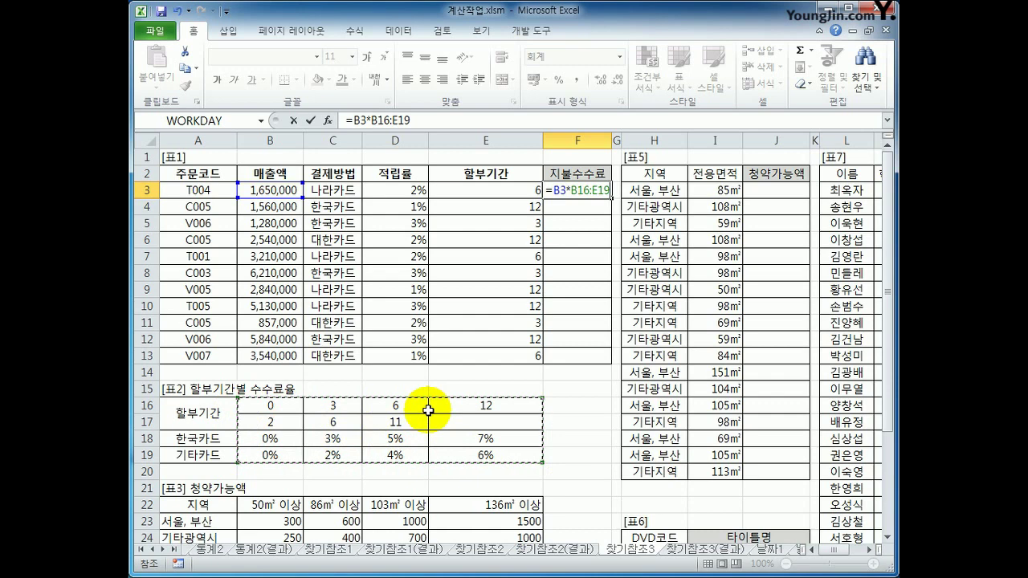
{"action": "key", "text": "BackSpace"}
{"action": "key", "text": "BackSpace"}
{"action": "key", "text": "BackSpace"}
{"action": "key", "text": "BackSpace"}
{"action": "key", "text": "BackSpace"}
{"action": "key", "text": "BackSpace"}
{"action": "key", "text": "BackSpace"}
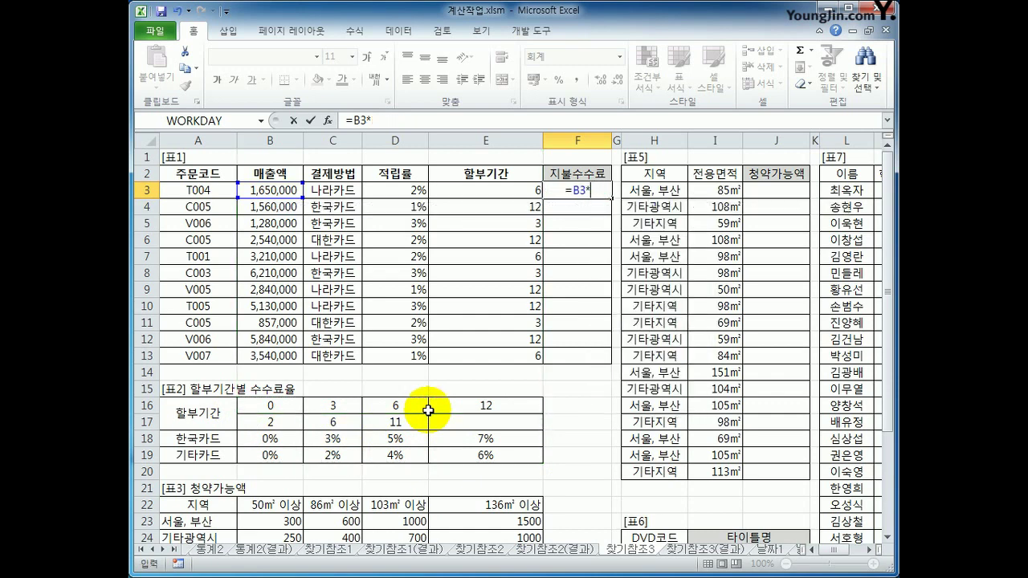
Extend the F3 formula with an HLOOKUP of the 할부기간 in E3 within the absolute 표2 range $B$16:$E$19.
{"action": "type", "text": "hl"}
{"action": "key", "text": "Tab"}
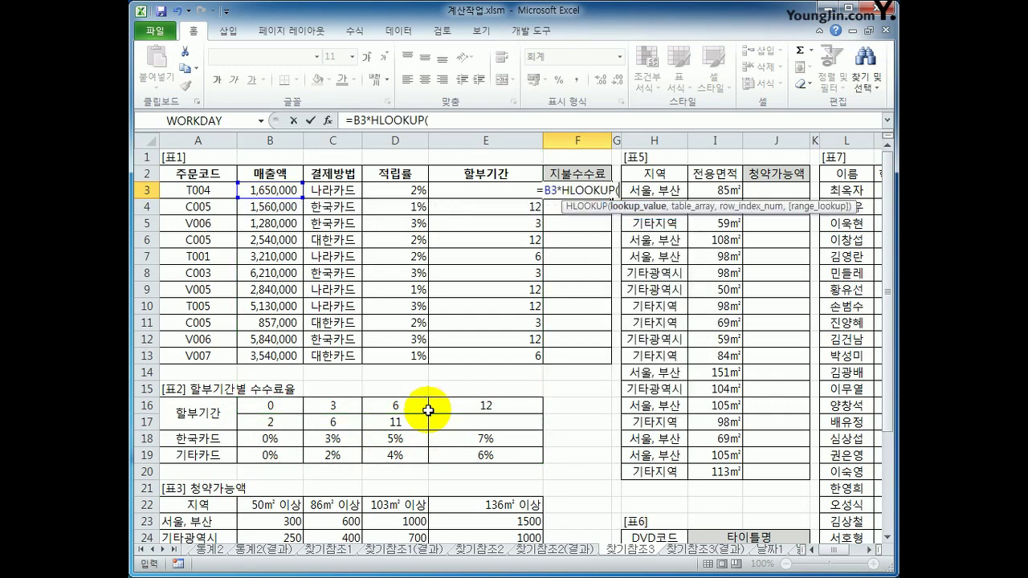
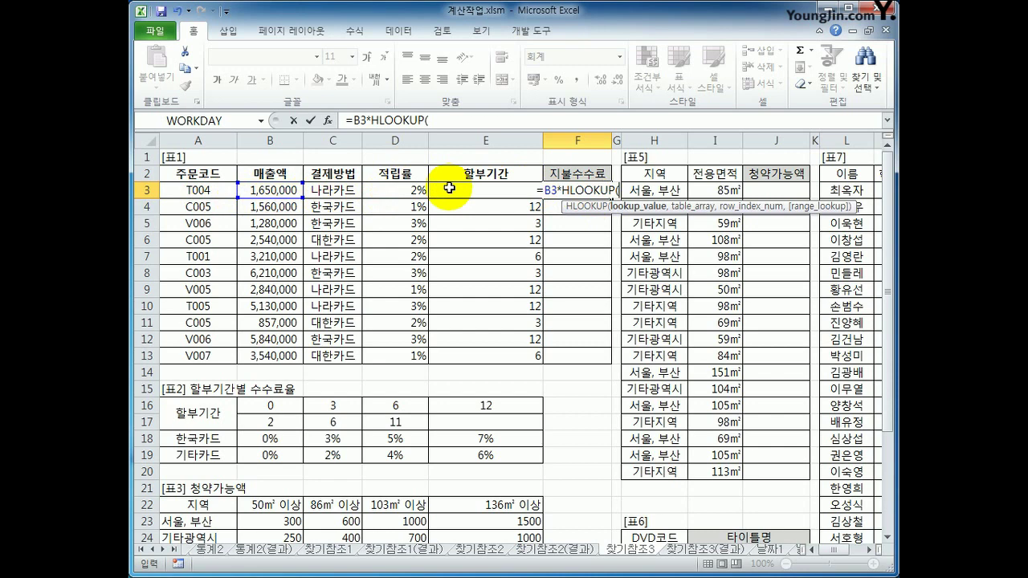
{"action": "left_click", "coordinate": [450, 188]}
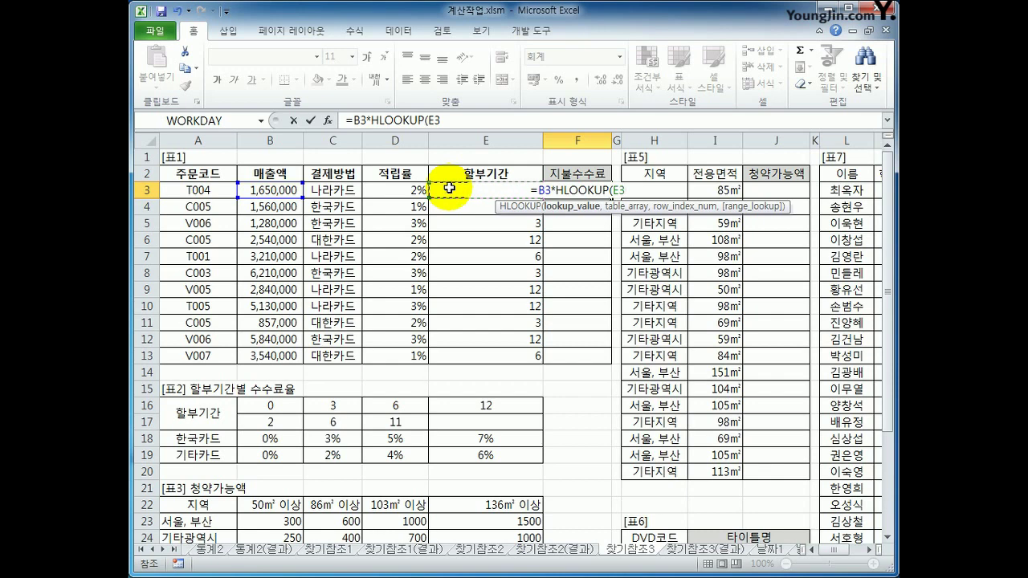
{"action": "type", "text": ","}
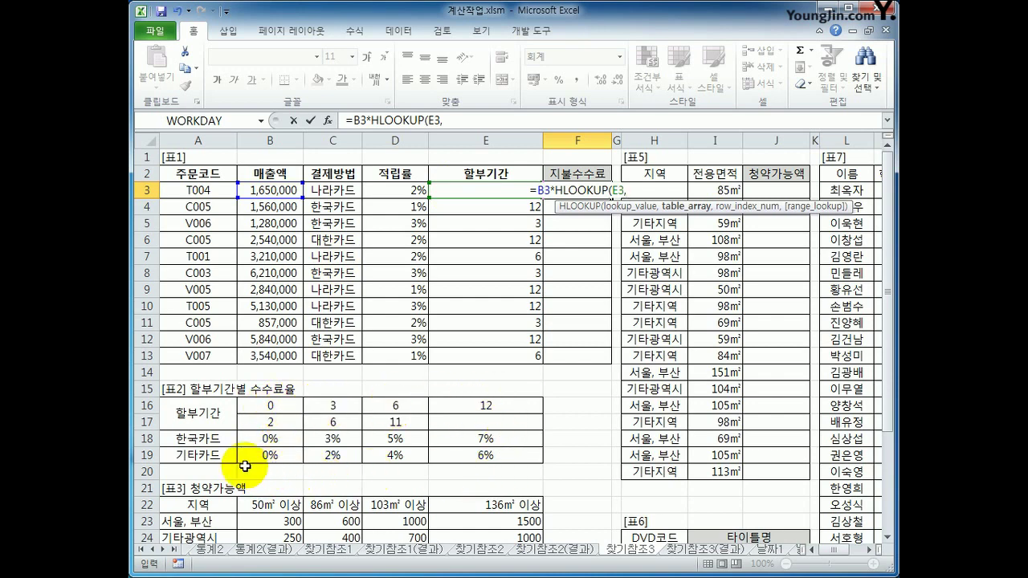
{"action": "left_click_drag", "start_coordinate": [264, 404], "coordinate": [474, 455]}
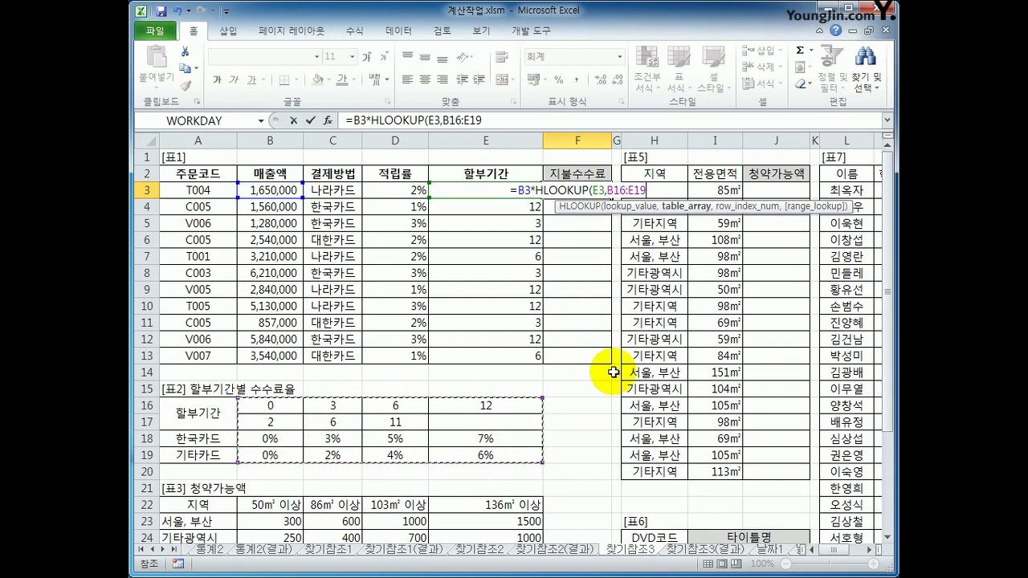
{"action": "key", "text": "F4"}
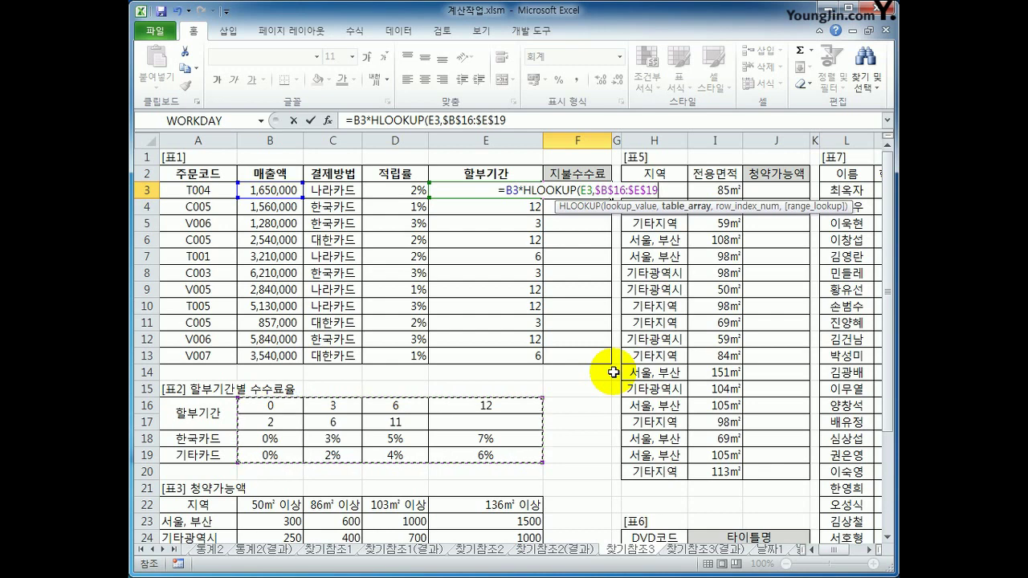
{"action": "type", "text": ","}
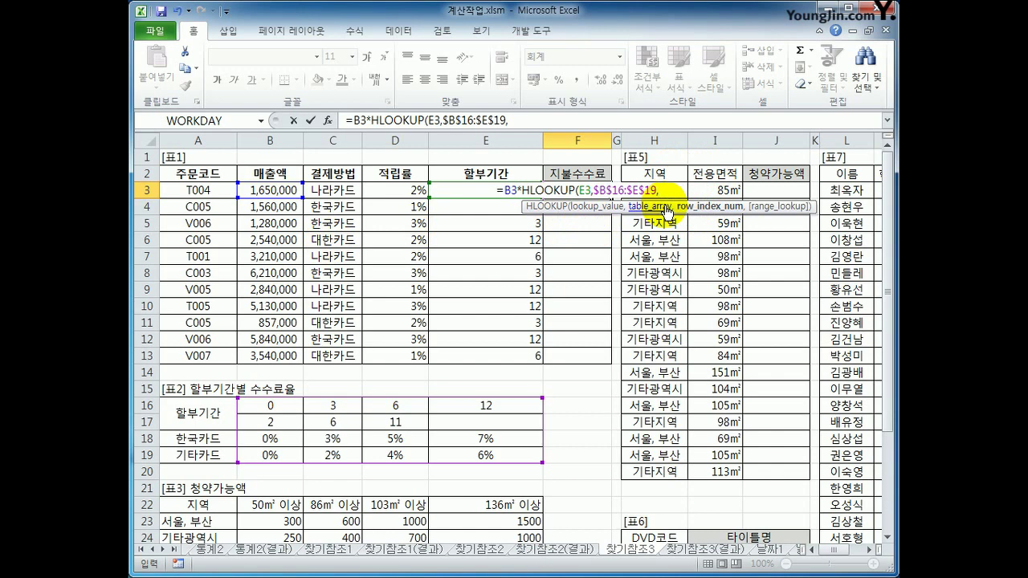
Use MATCH as the HLOOKUP row index, looking up the 결제방법 in C3 within the card names in A18:A19.
{"action": "type", "text": "match"}
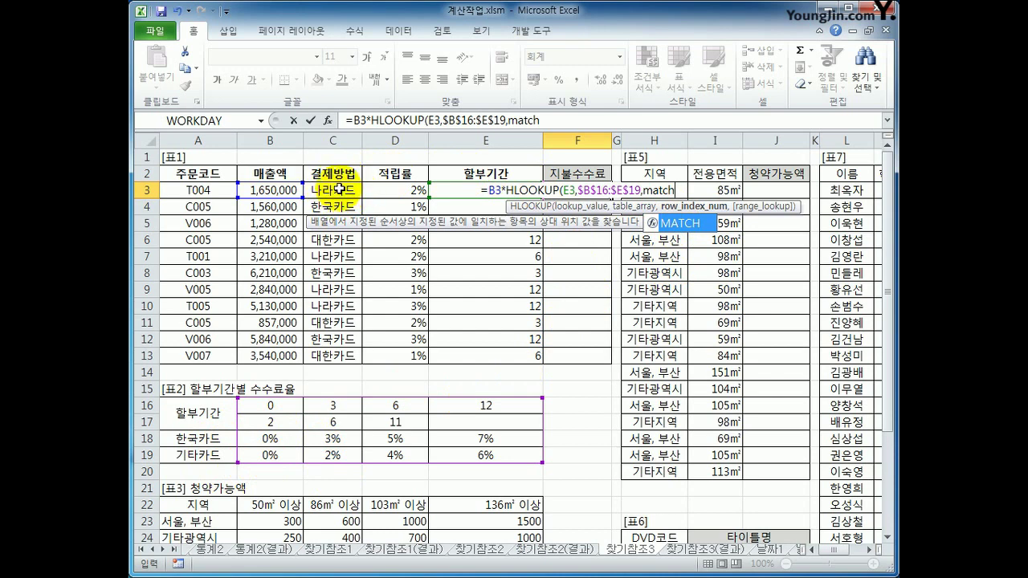
{"action": "double_click", "coordinate": [691, 230]}
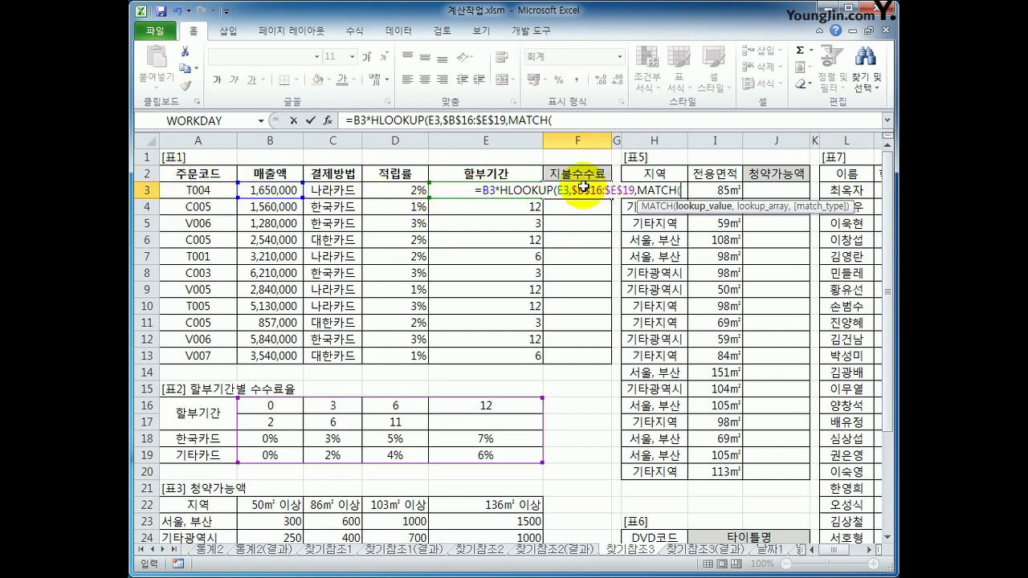
{"action": "left_click", "coordinate": [330, 190]}
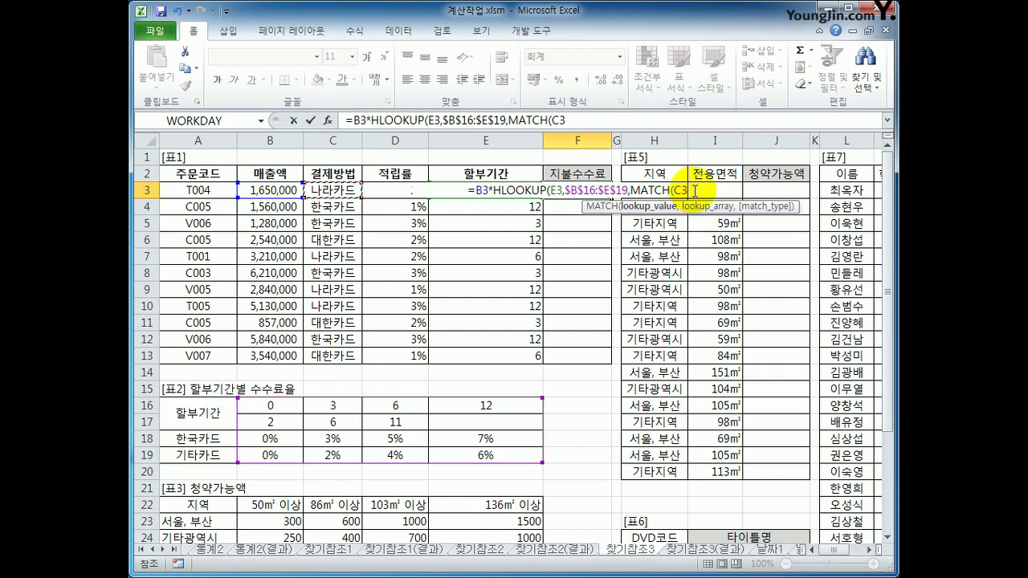
{"action": "type", "text": ","}
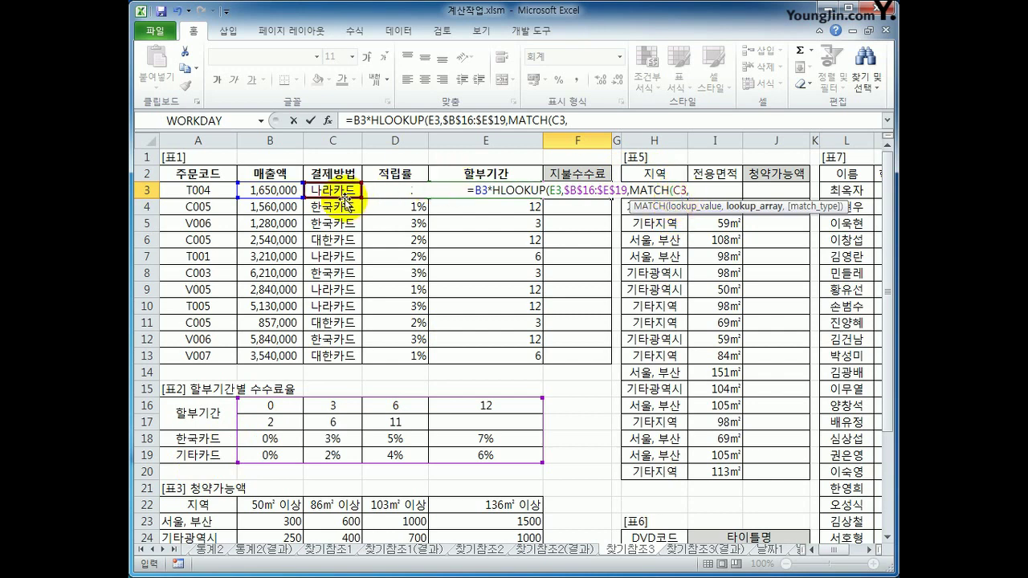
{"action": "left_click_drag", "start_coordinate": [201, 439], "coordinate": [208, 455]}
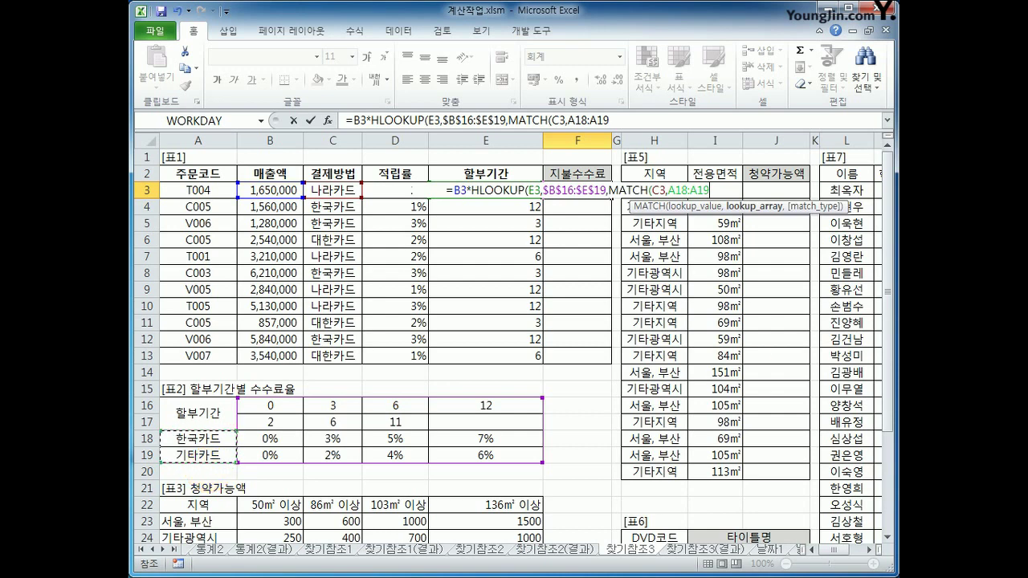
Switch to the blank word-processor document and write the line 한국카드, 대한카드, 나라카드, 기타카드.
{"action": "mouse_move", "coordinate": [898, 233]}
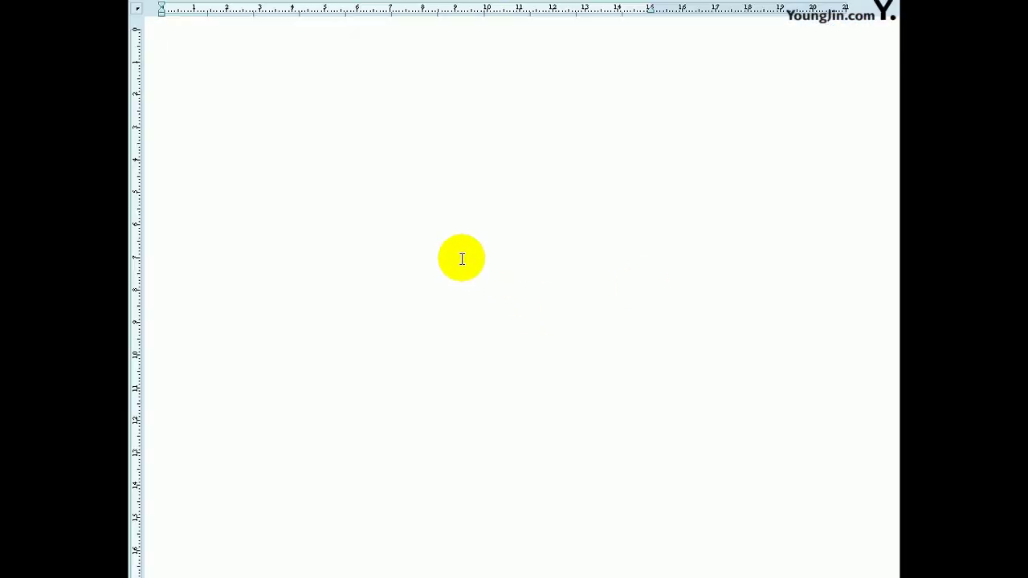
{"action": "type", "text": "한ㄱ"}
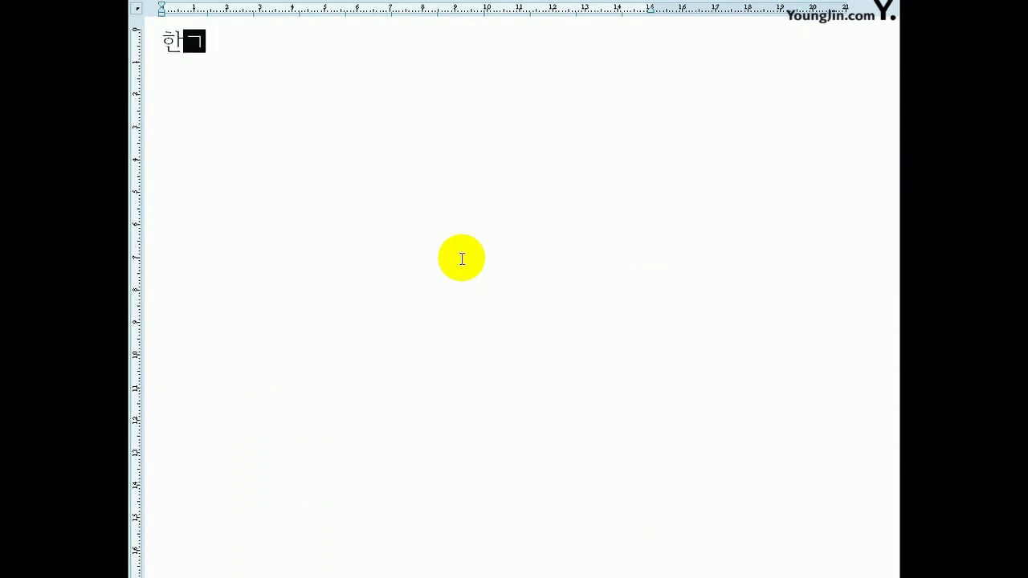
{"action": "type", "text": "카드."}
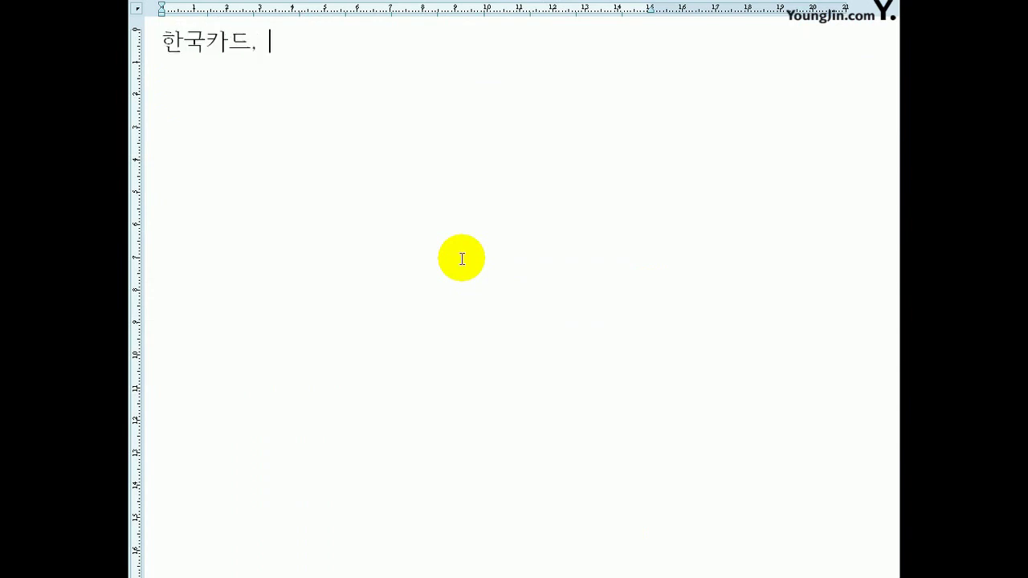
{"action": "type", "text": " 대하카드. 나랍"}
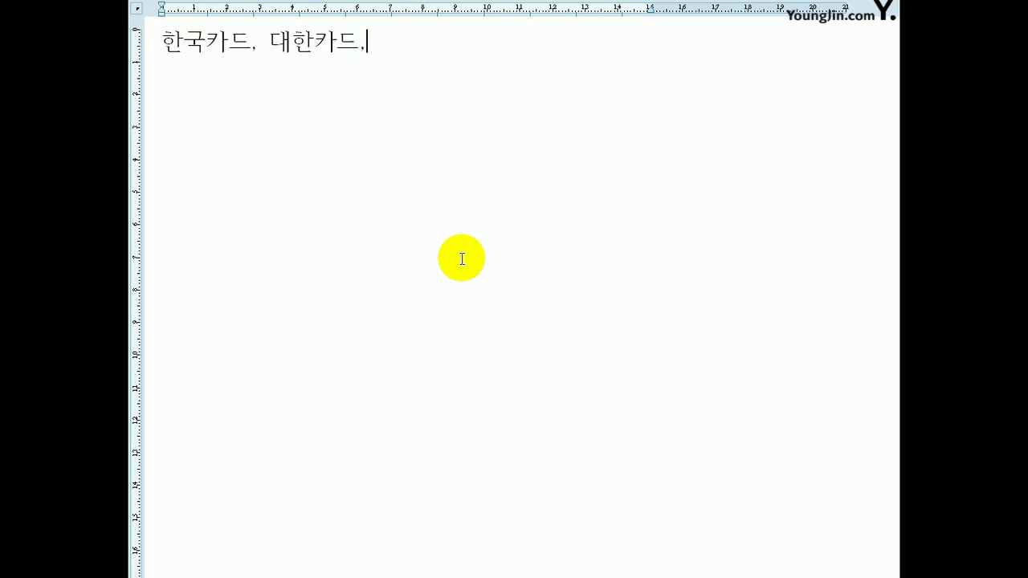
{"action": "type", "text": "카드,"}
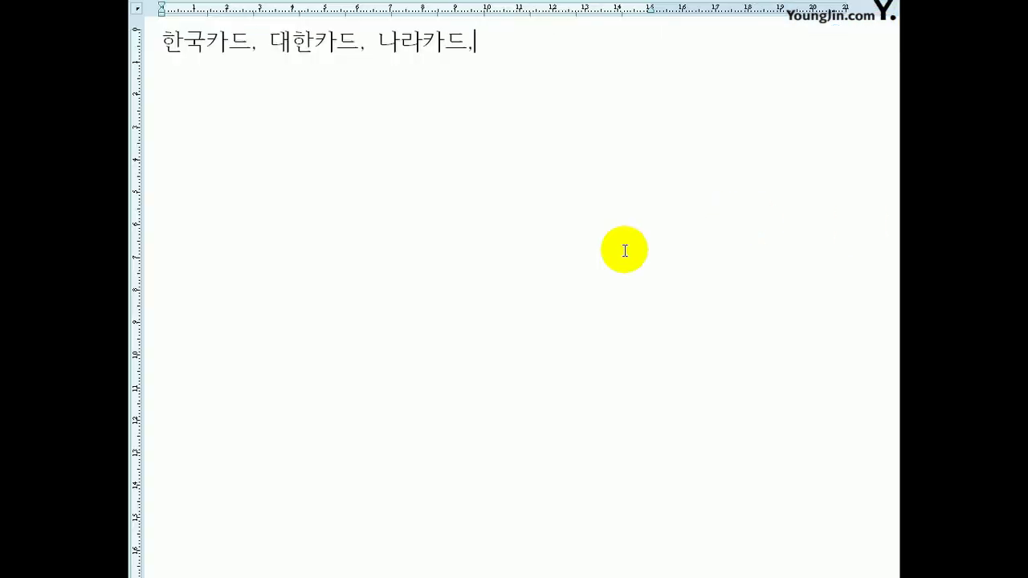
{"action": "type", "text": "기타카드"}
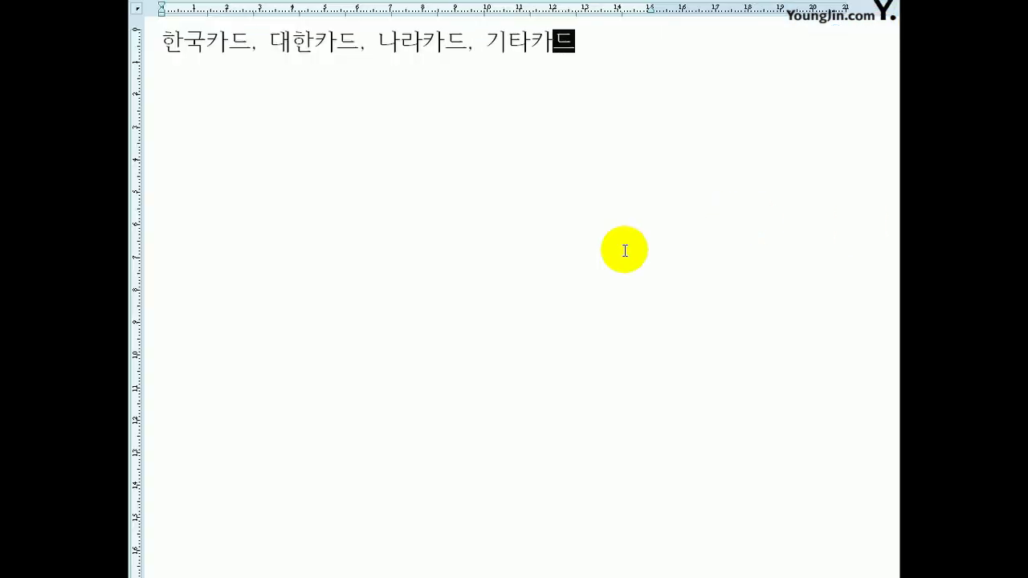
{"action": "key", "text": "Return"}
Examine 한국카드 in the written card list and compare the list with the A18:A19 card names in the Excel formula.
{"action": "key", "text": "shift+Right"}
{"action": "key", "text": "shift+Right"}
{"action": "key", "text": "shift+Right"}
{"action": "key", "text": "shift+Right"}
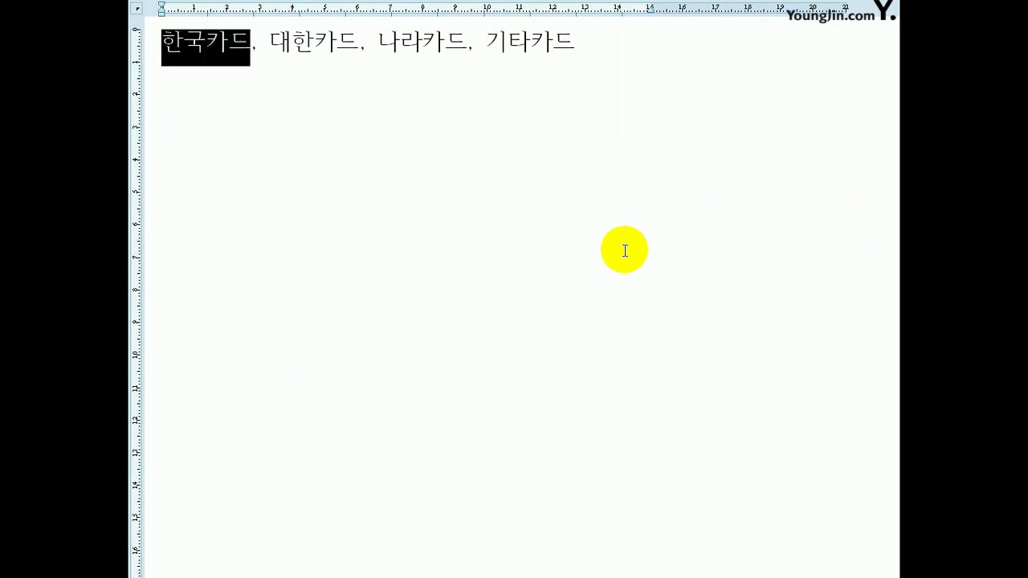
{"action": "left_click", "coordinate": [600, 246]}
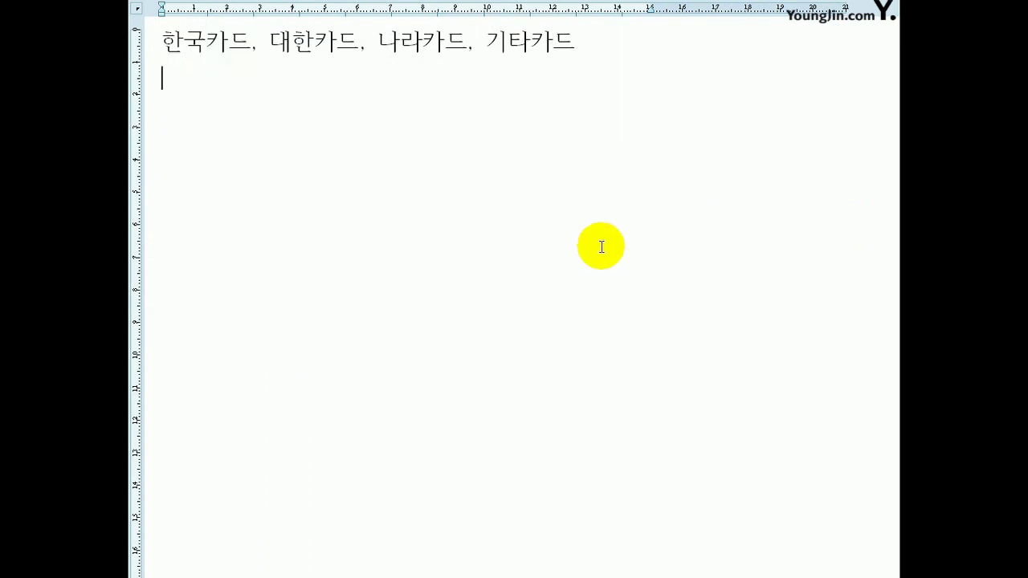
{"action": "key", "text": "alt+Tab"}
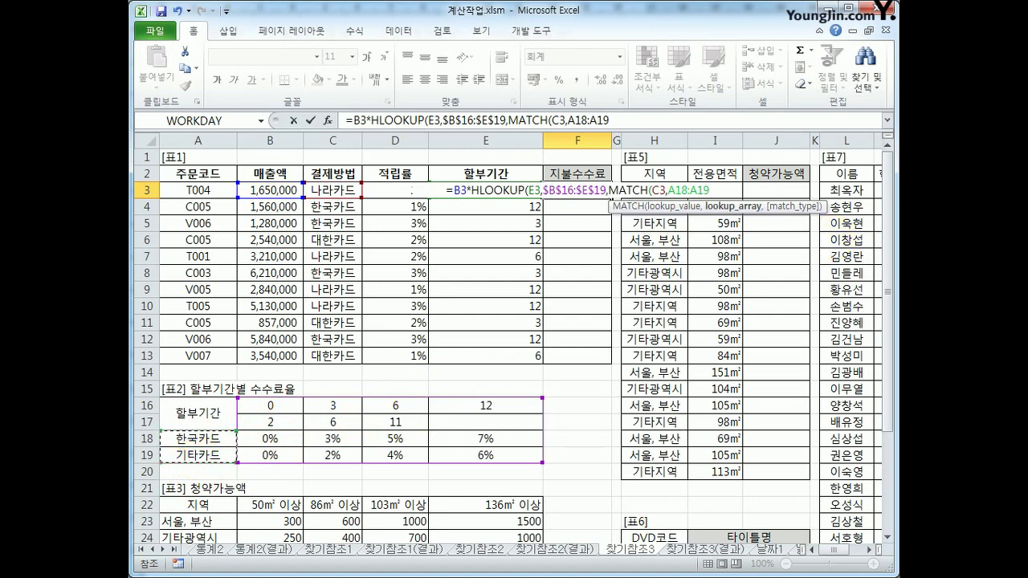
{"action": "key", "text": "alt+Tab"}
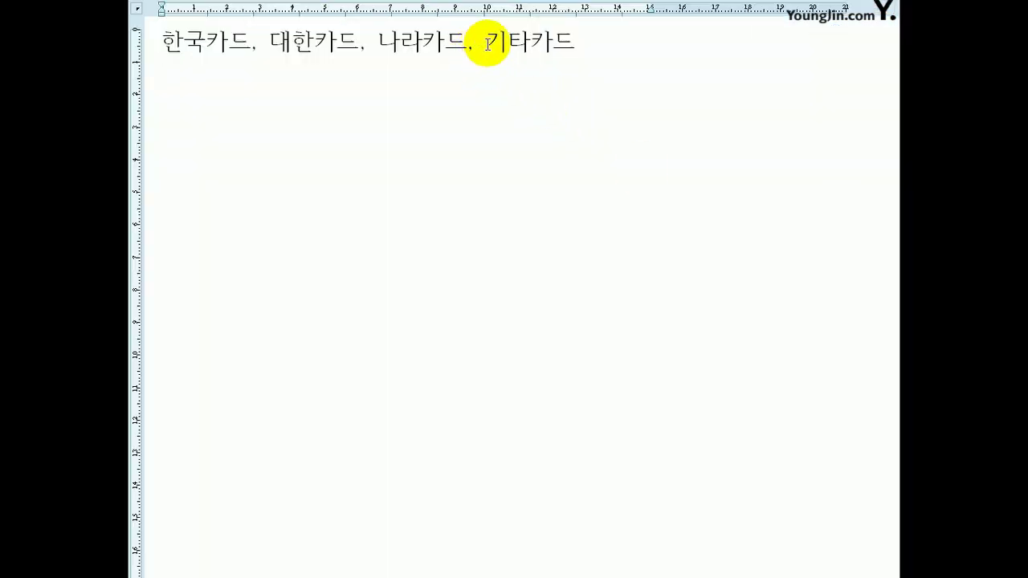
Compare the initial syllables of 기타카드, 대한카드 and 한국카드 in the note, and return to the Excel workbook.
{"action": "left_click_drag", "start_coordinate": [485, 42], "coordinate": [508, 43]}
{"action": "left_click_drag", "start_coordinate": [271, 43], "coordinate": [289, 42]}
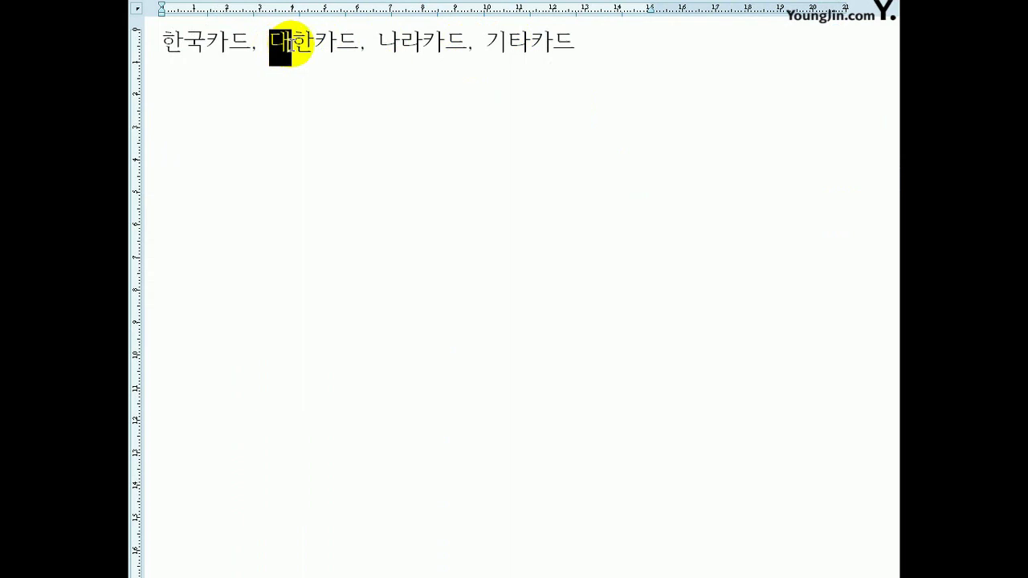
{"action": "left_click_drag", "start_coordinate": [164, 43], "coordinate": [181, 41]}
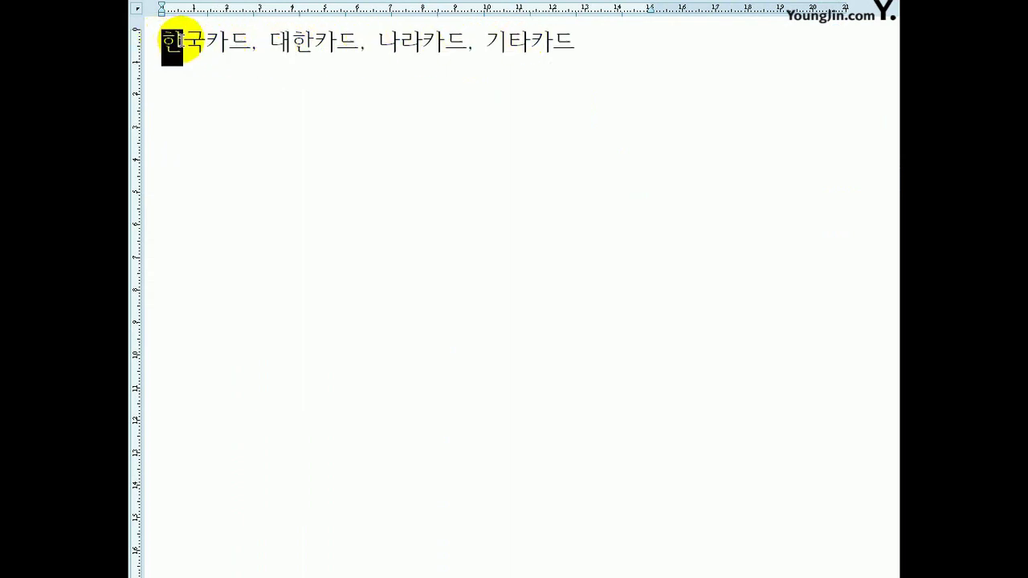
{"action": "left_click", "coordinate": [608, 62]}
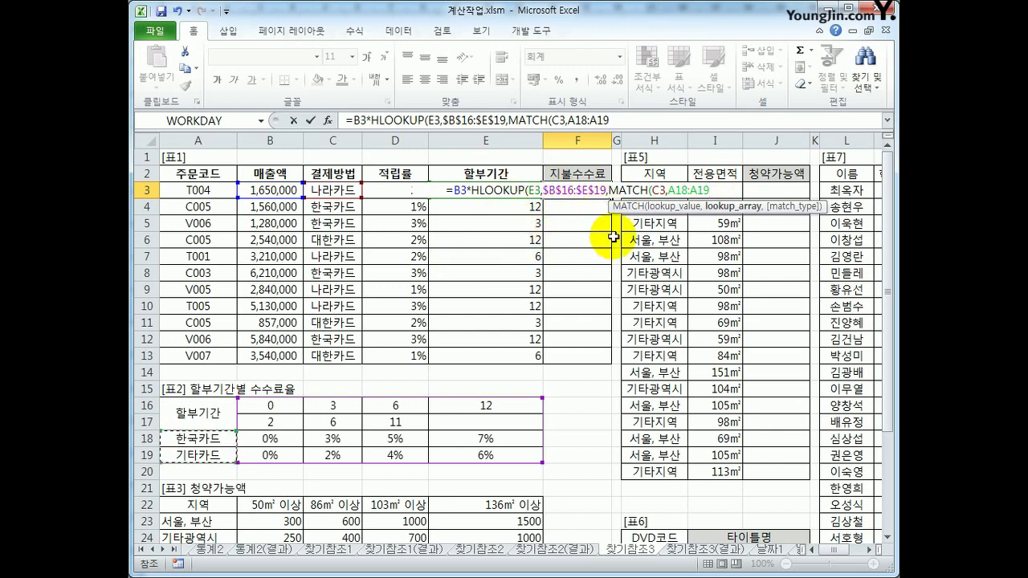
Discard the unfinished F3 formula and start it again as an HLOOKUP of E3 within $B$16:$E$19, without the 매출액 multiplication.
{"action": "key", "text": "Escape"}
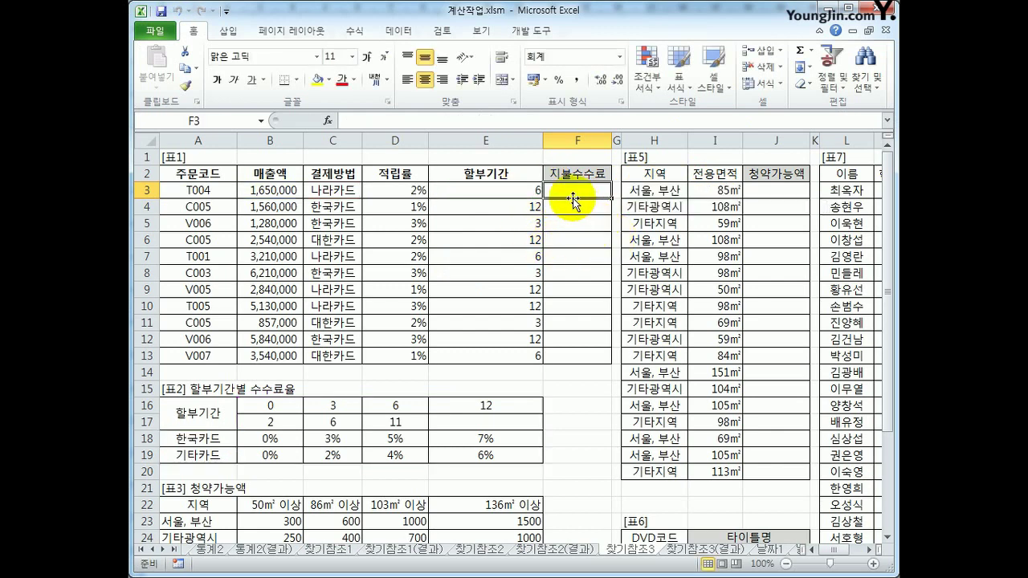
{"action": "type", "text": "="}
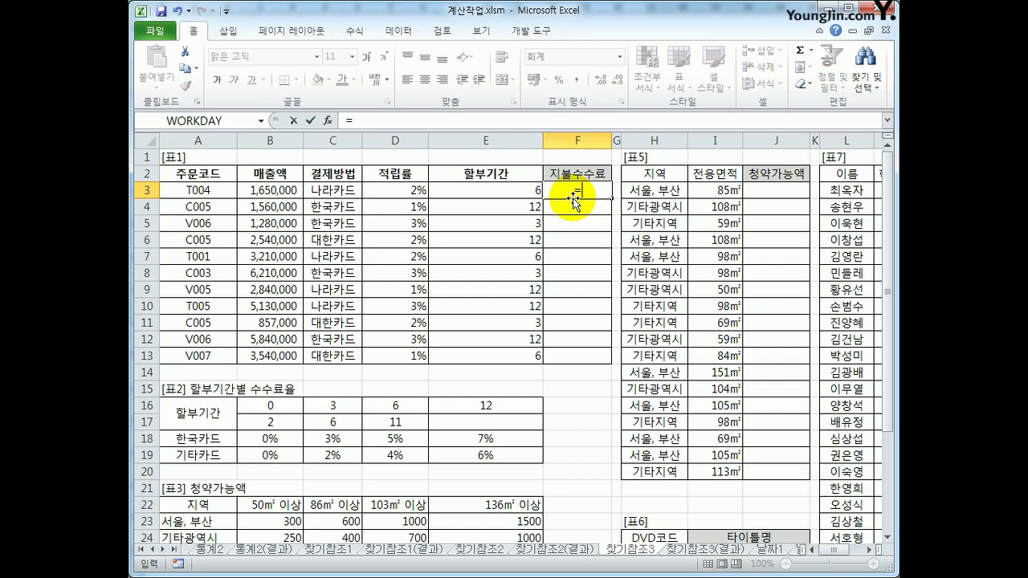
{"action": "type", "text": "HL"}
{"action": "key", "text": "Tab"}
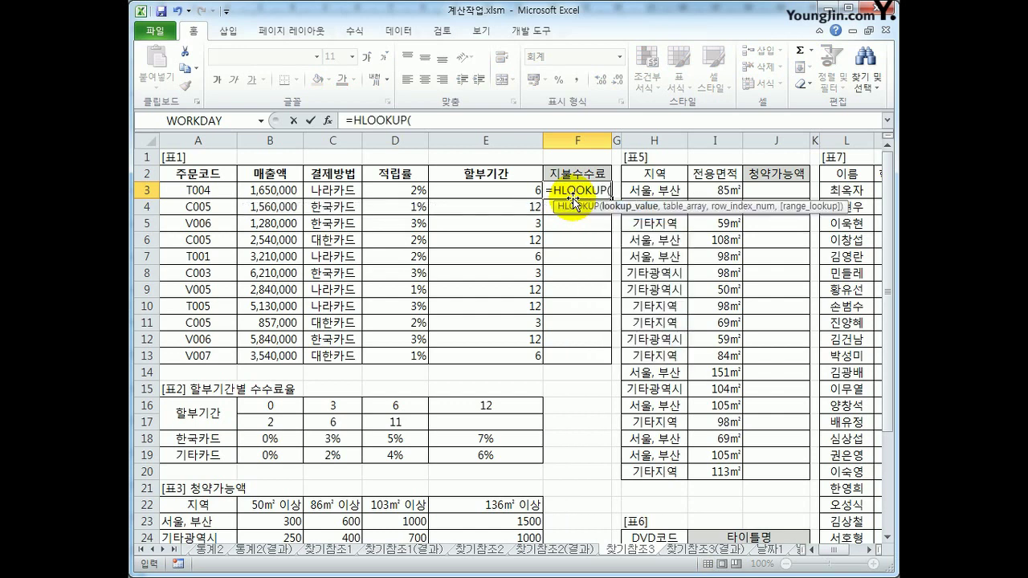
{"action": "left_click", "coordinate": [505, 190]}
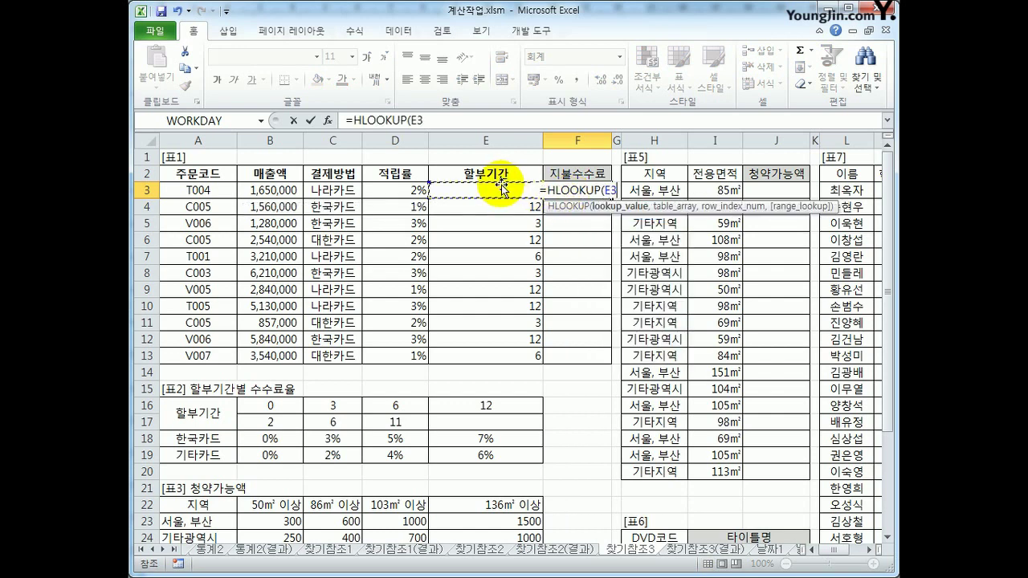
{"action": "type", "text": ","}
{"action": "left_click_drag", "start_coordinate": [271, 406], "coordinate": [487, 456]}
{"action": "key", "text": "F4"}
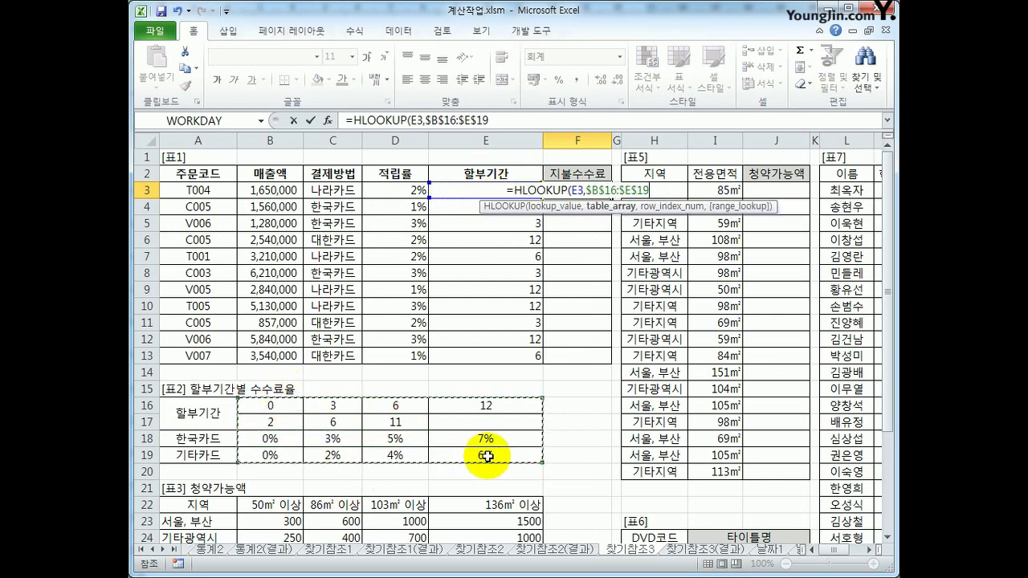
{"action": "type", "text": ","}
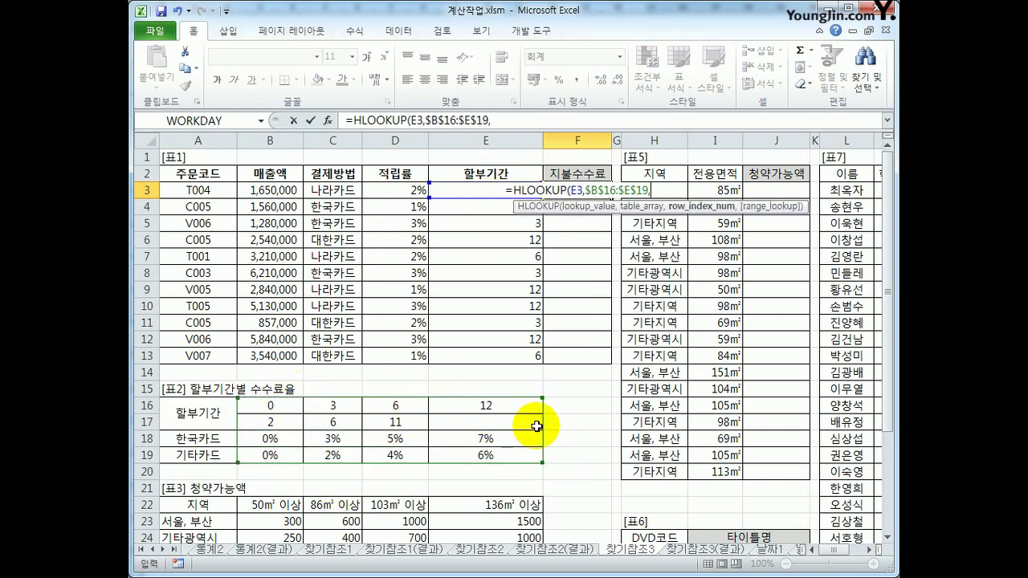
{"action": "type", "text": "mat"}
{"action": "key", "text": "Tab"}
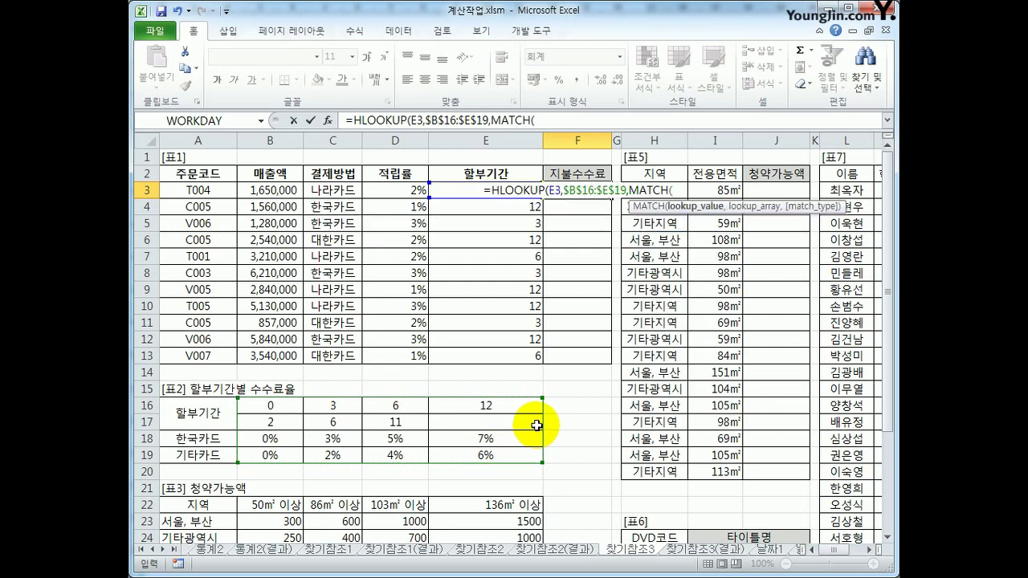
{"action": "left_click", "coordinate": [339, 187]}
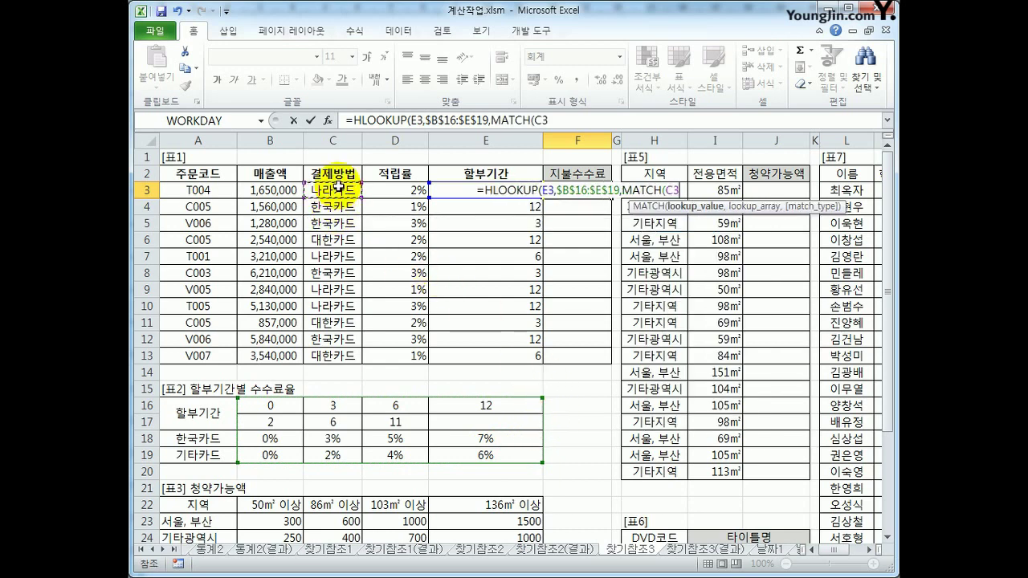
{"action": "type", "text": ","}
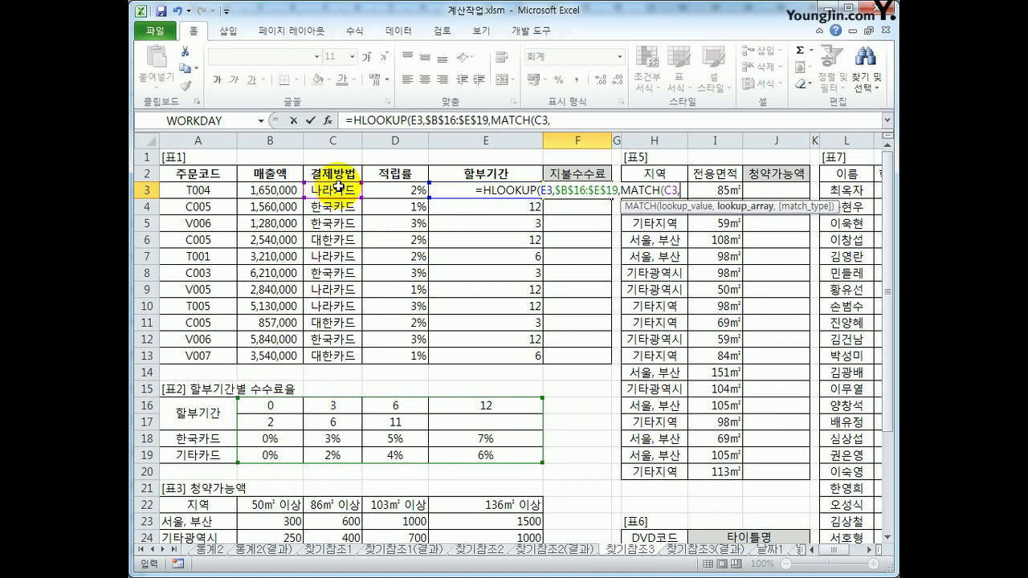
{"action": "left_click_drag", "start_coordinate": [205, 439], "coordinate": [205, 454]}
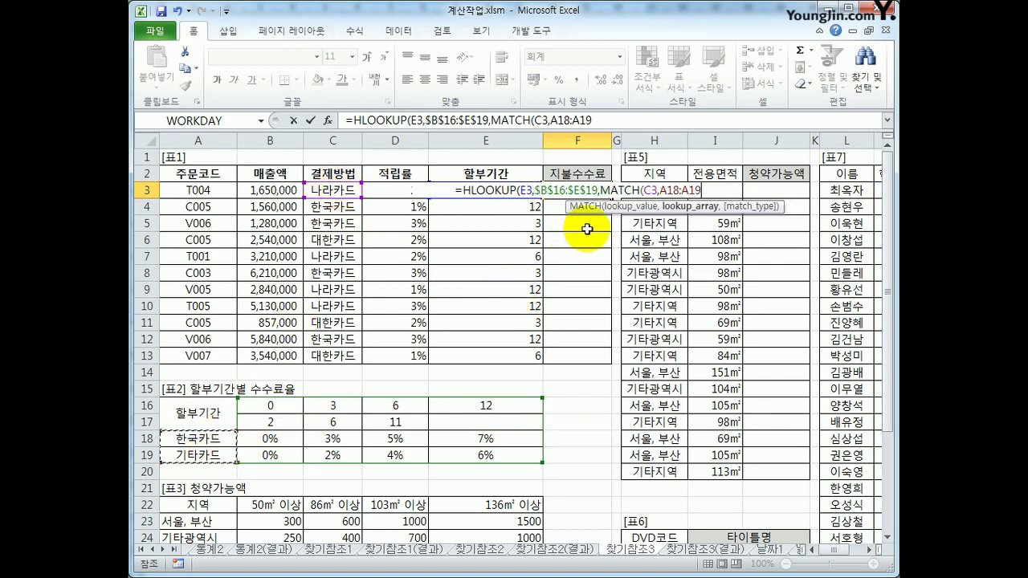
{"action": "key", "text": "Escape"}
Enter =MATCH(C3,$A$18:$A$19,-1) in F3 and fill the formula down through F13.
{"action": "type", "text": "=mat"}
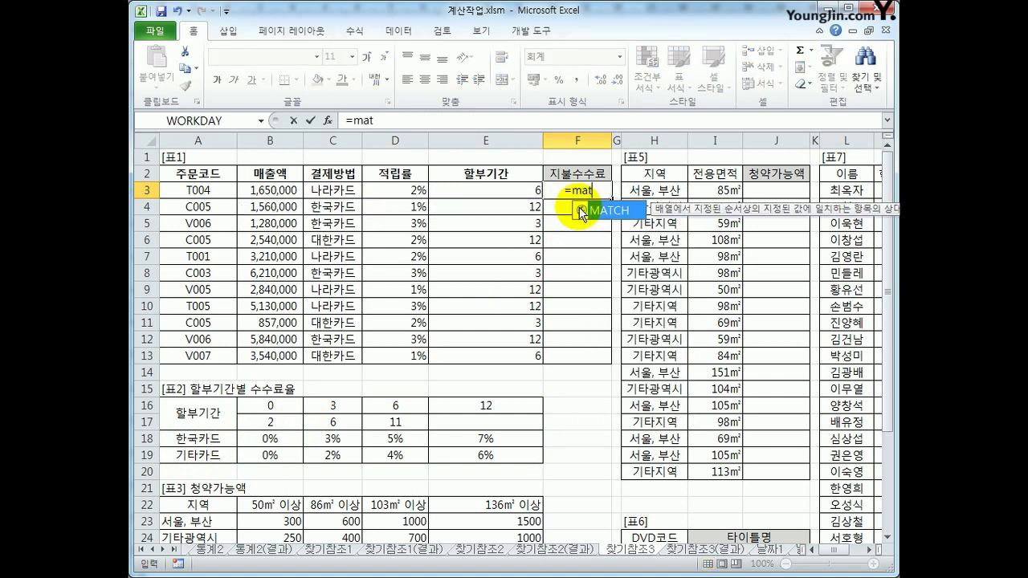
{"action": "key", "text": "Tab"}
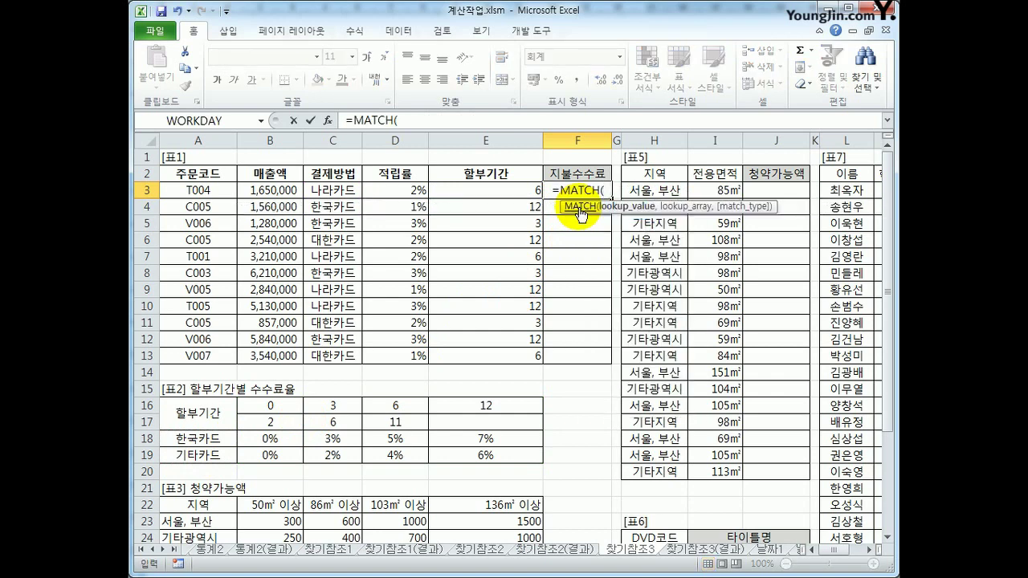
{"action": "left_click", "coordinate": [351, 192]}
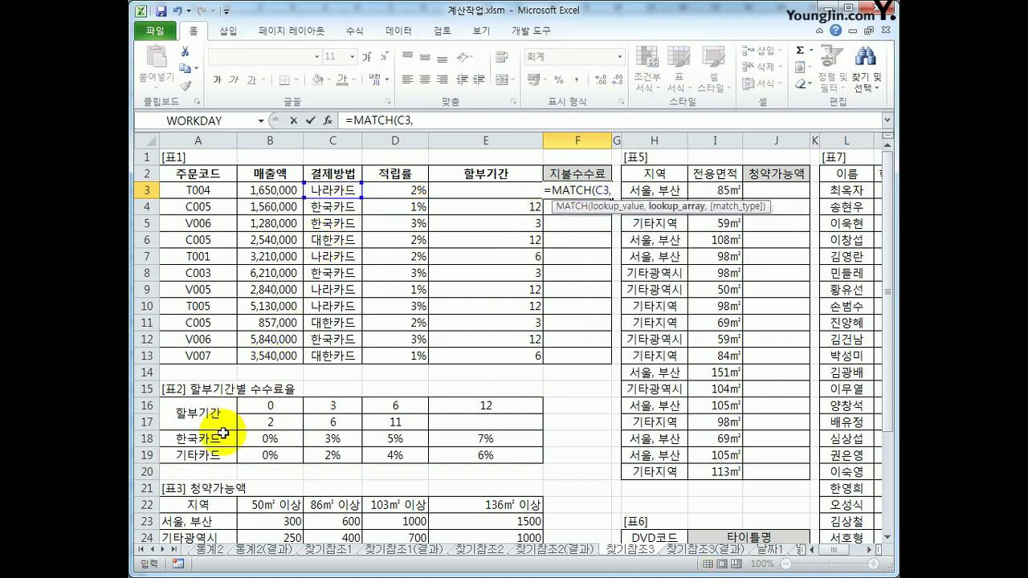
{"action": "type", "text": ","}
{"action": "left_click_drag", "start_coordinate": [161, 436], "coordinate": [218, 457]}
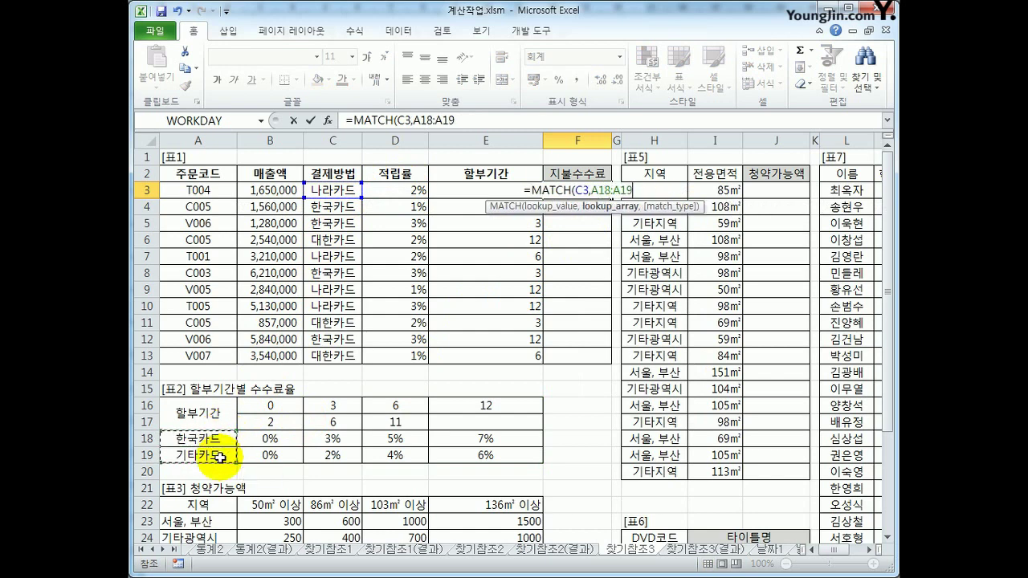
{"action": "key", "text": "F4"}
{"action": "type", "text": ","}
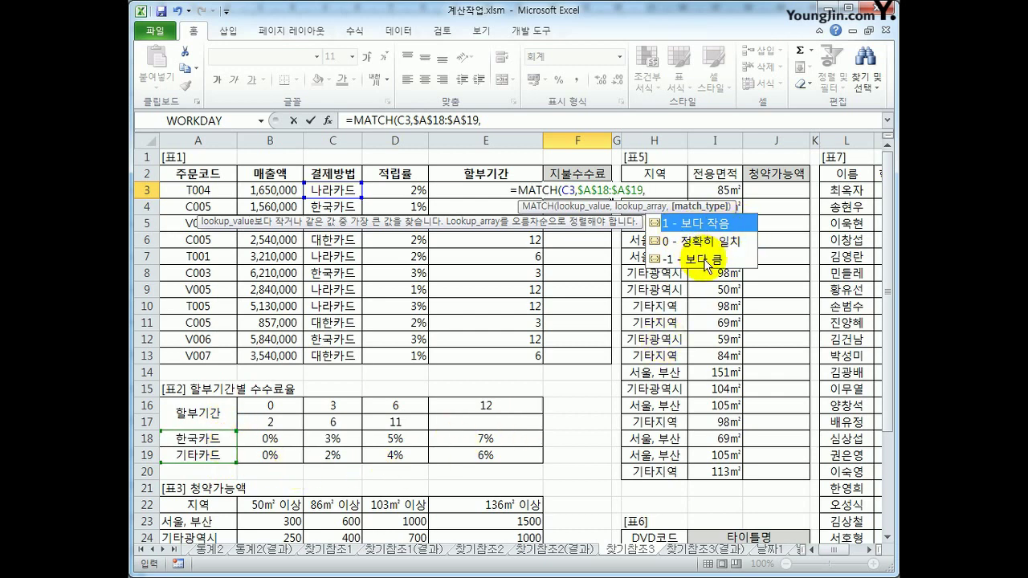
{"action": "type", "text": "-1"}
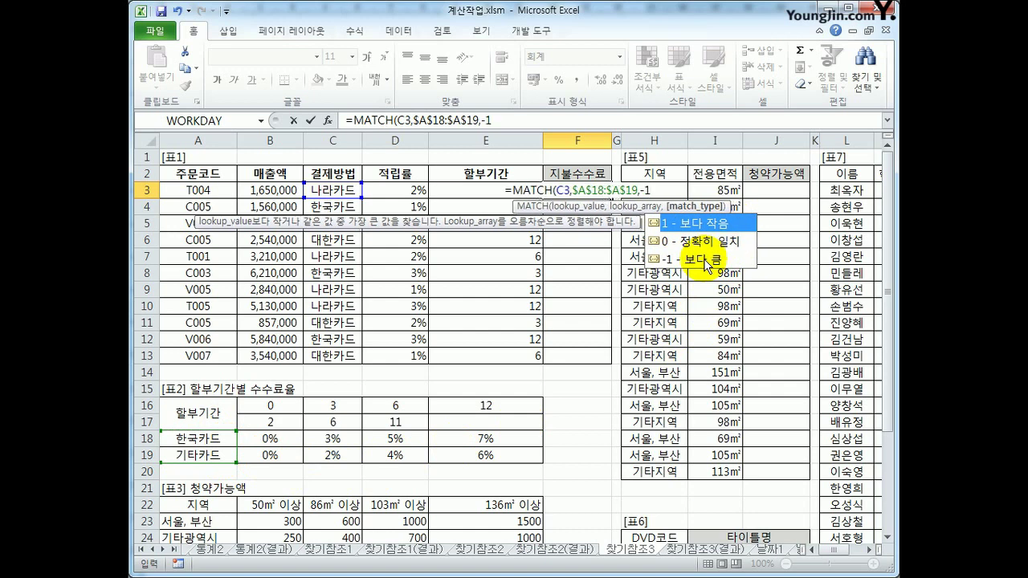
{"action": "type", "text": ")"}
{"action": "key", "text": "Return"}
{"action": "key", "text": "Up"}
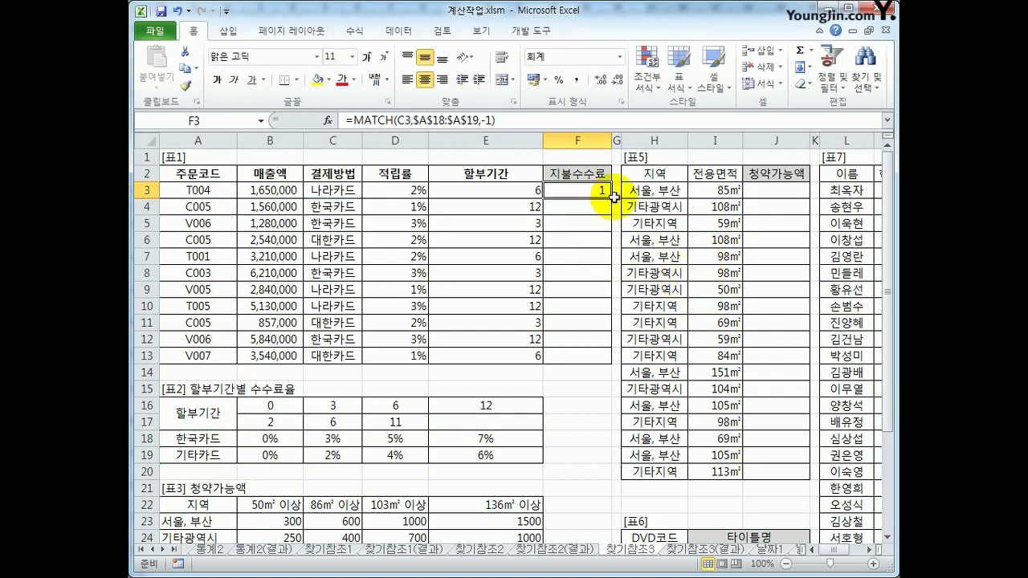
{"action": "left_click_drag", "start_coordinate": [612, 196], "coordinate": [611, 363]}
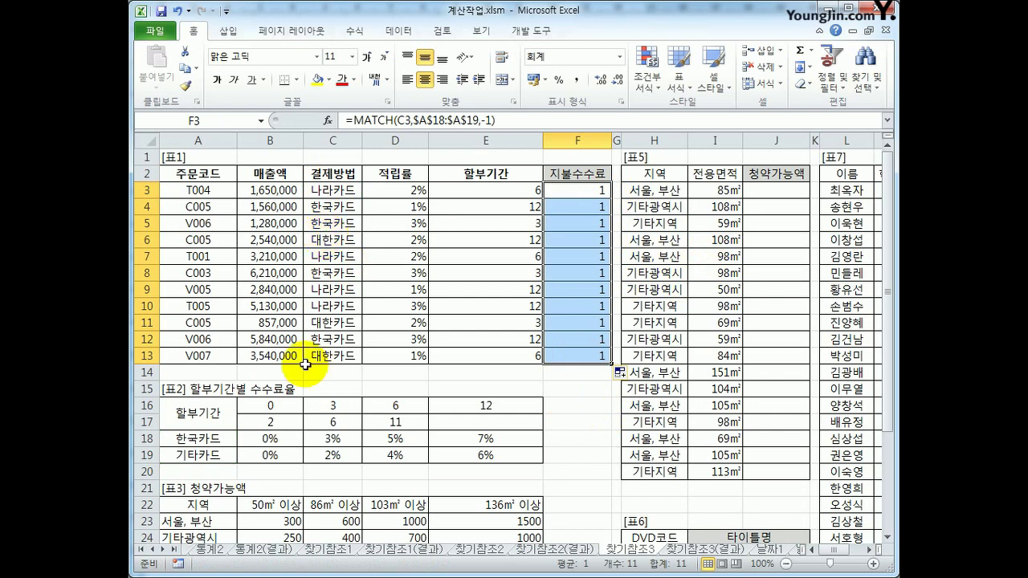
Check 한국카드 in A18 against the F3:F13 results, and switch to the word-processor note to compare the card names through 기타카드.
{"action": "left_click", "coordinate": [199, 439]}
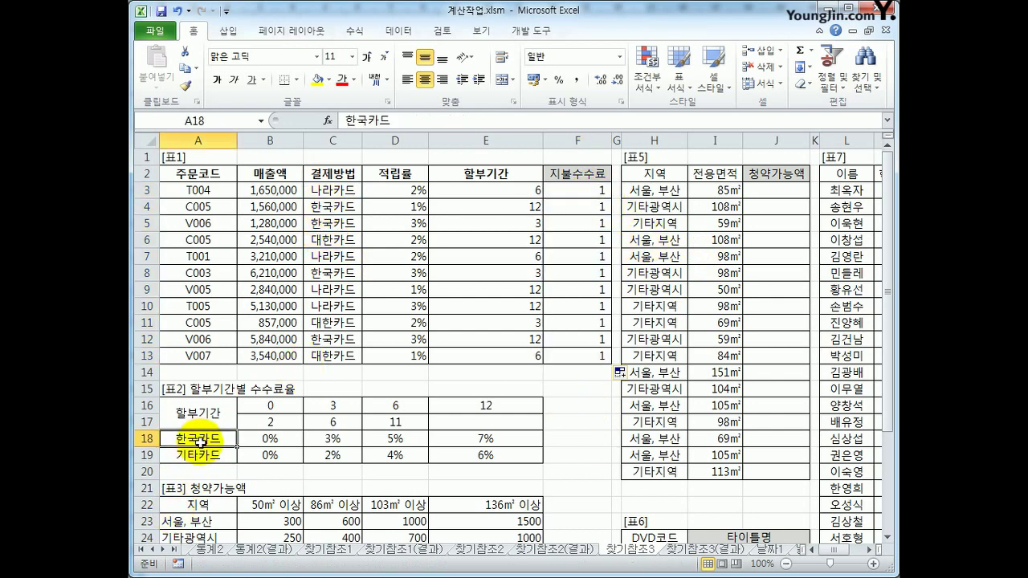
{"action": "left_click_drag", "start_coordinate": [578, 191], "coordinate": [582, 353]}
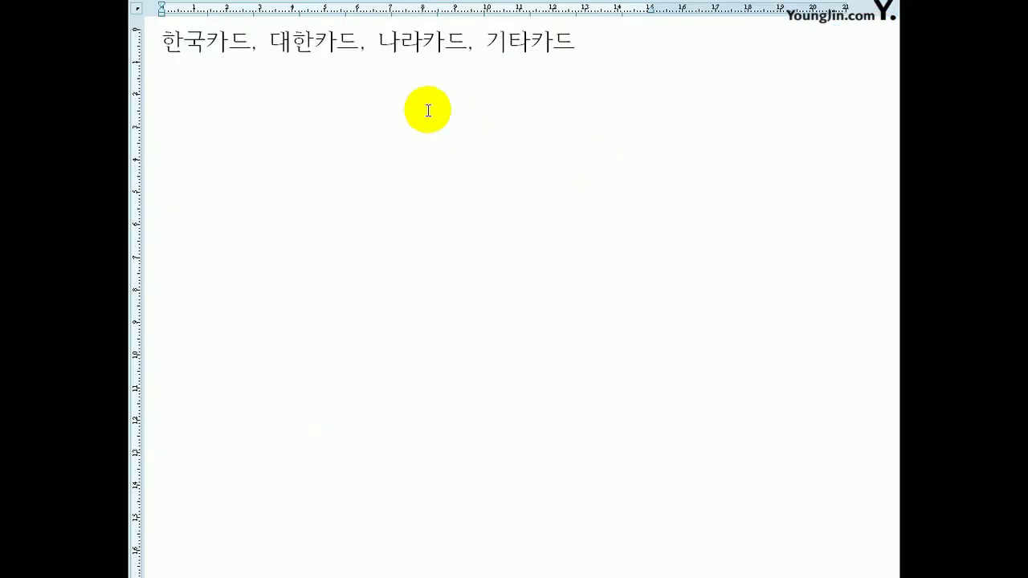
{"action": "left_click_drag", "start_coordinate": [165, 41], "coordinate": [459, 45]}
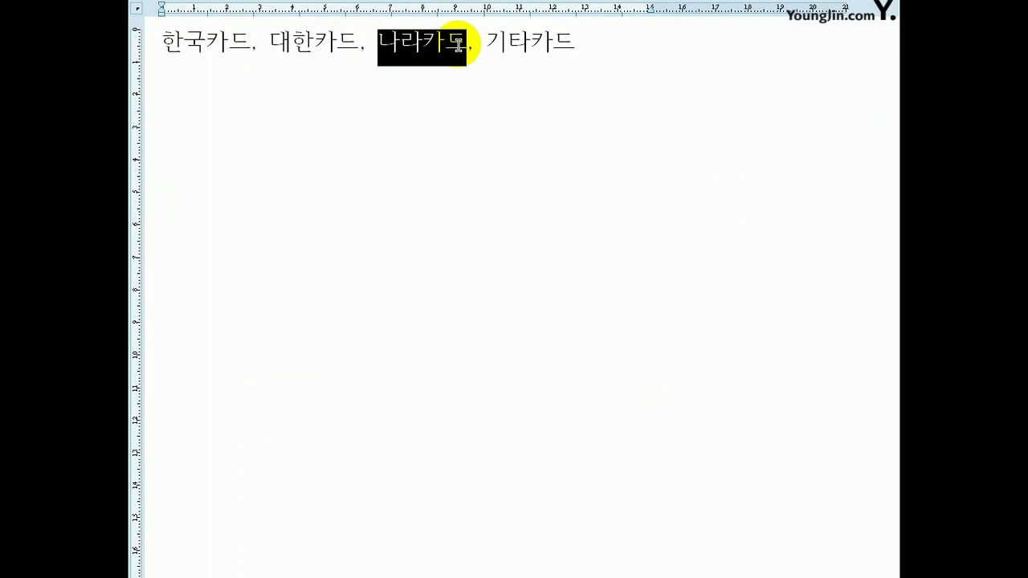
{"action": "left_click_drag", "start_coordinate": [161, 41], "coordinate": [572, 44]}
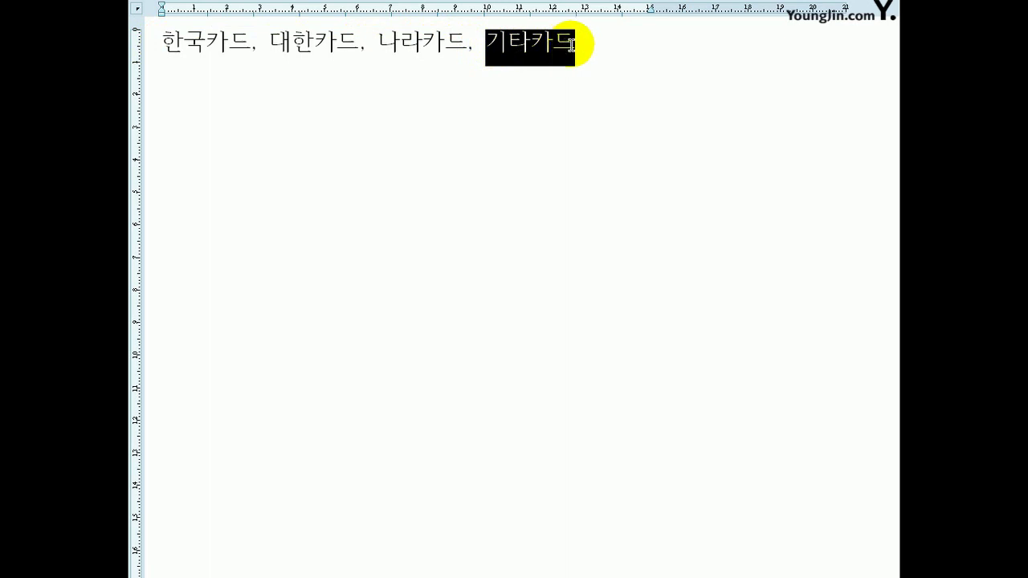
Examine the order of 한국카드, 대한카드, 나라카드 and 기타카드 in the word-processor document.
{"action": "left_click", "coordinate": [573, 45]}
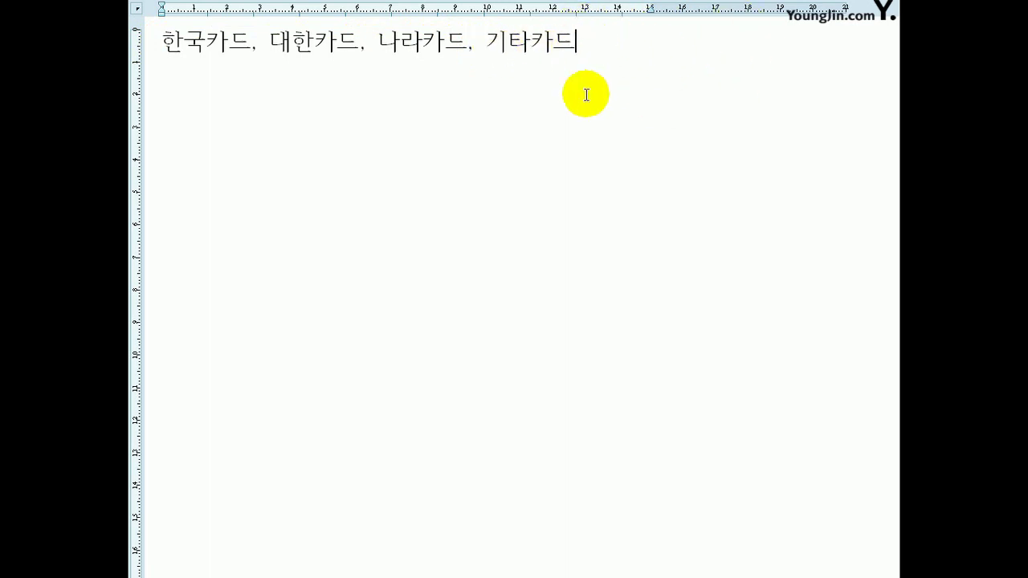
{"action": "left_click_drag", "start_coordinate": [476, 46], "coordinate": [170, 60]}
{"action": "key", "text": "shift+End"}
{"action": "left_click", "coordinate": [560, 241]}
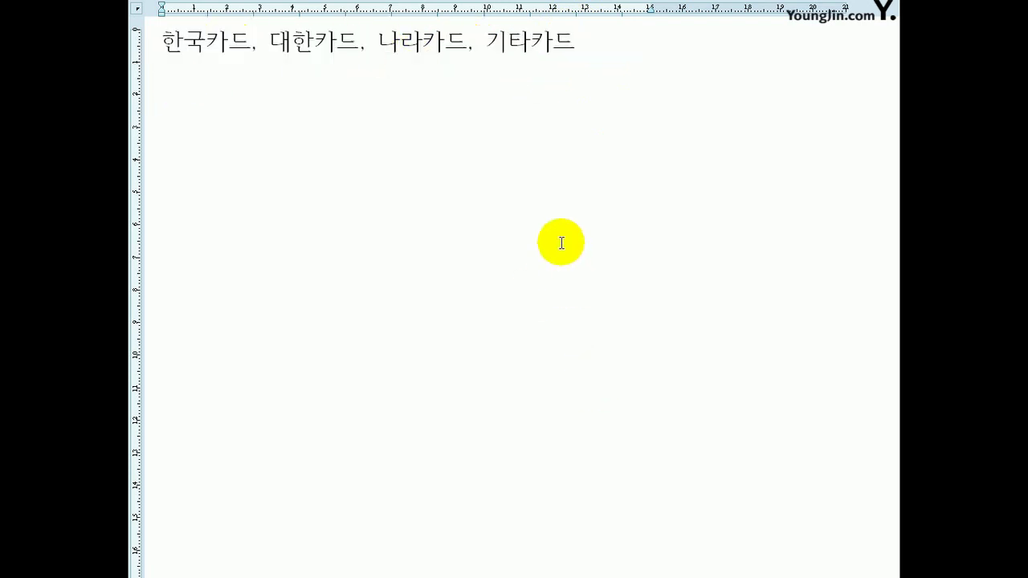
{"action": "left_click_drag", "start_coordinate": [484, 42], "coordinate": [165, 44]}
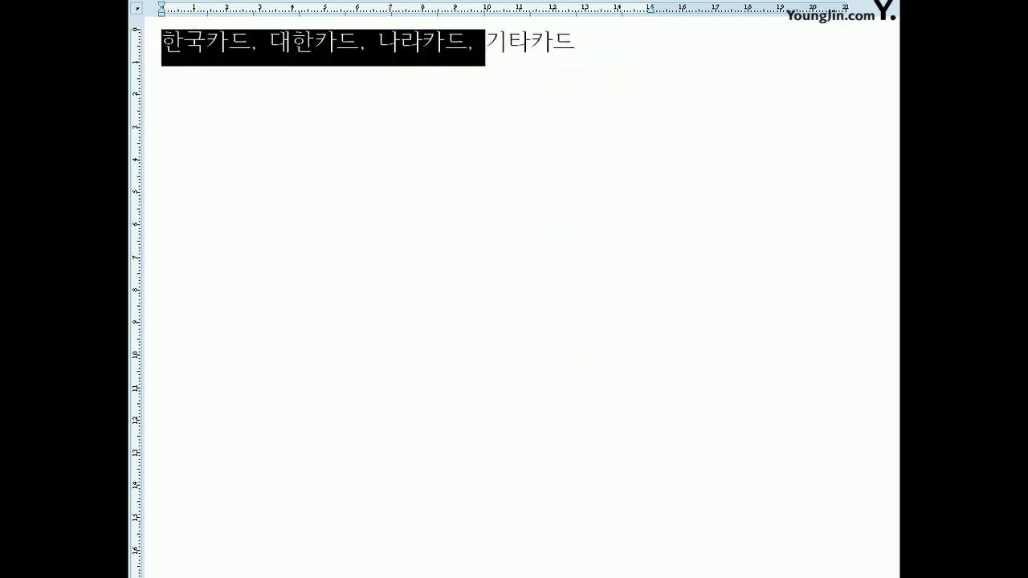
{"action": "left_click", "coordinate": [534, 307]}
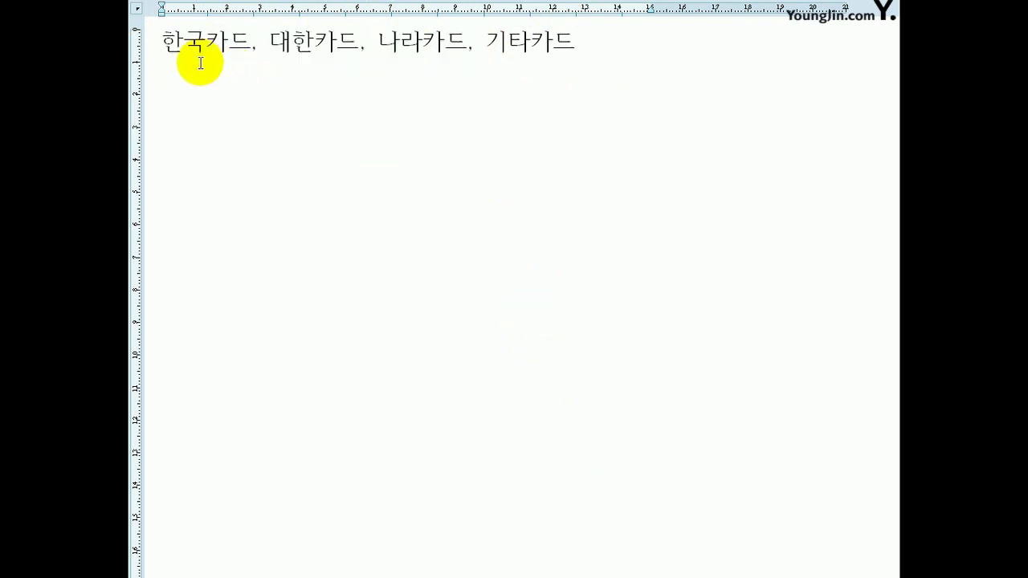
{"action": "left_click_drag", "start_coordinate": [162, 41], "coordinate": [459, 55]}
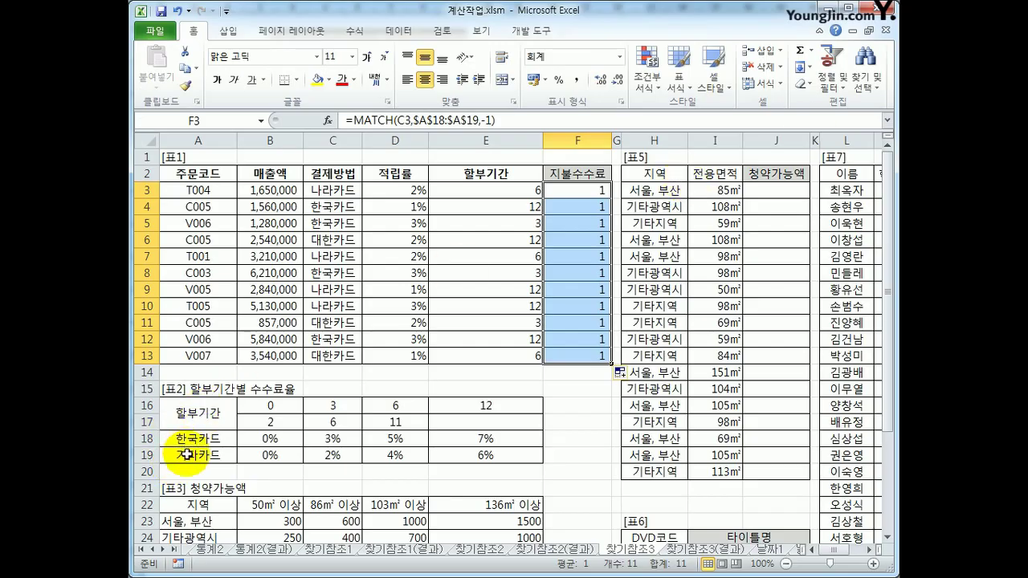
Switch to the Excel workbook and replace the lookup range in F3's MATCH formula with the array {한국카드,대한카드}.
{"action": "left_click", "coordinate": [186, 455]}
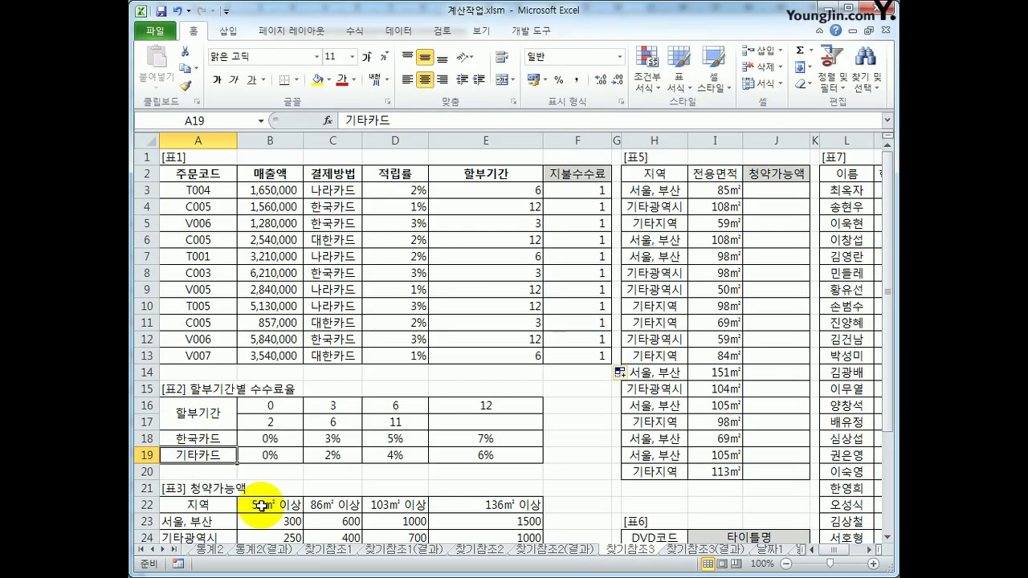
{"action": "left_click", "coordinate": [566, 191]}
{"action": "left_click_drag", "start_coordinate": [414, 120], "coordinate": [482, 120]}
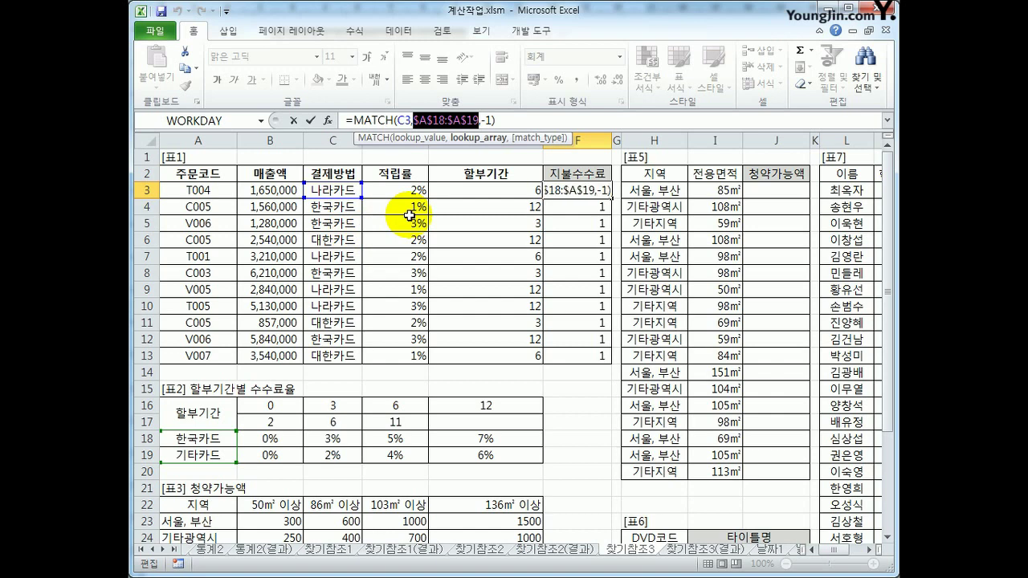
{"action": "type", "text": "{"}
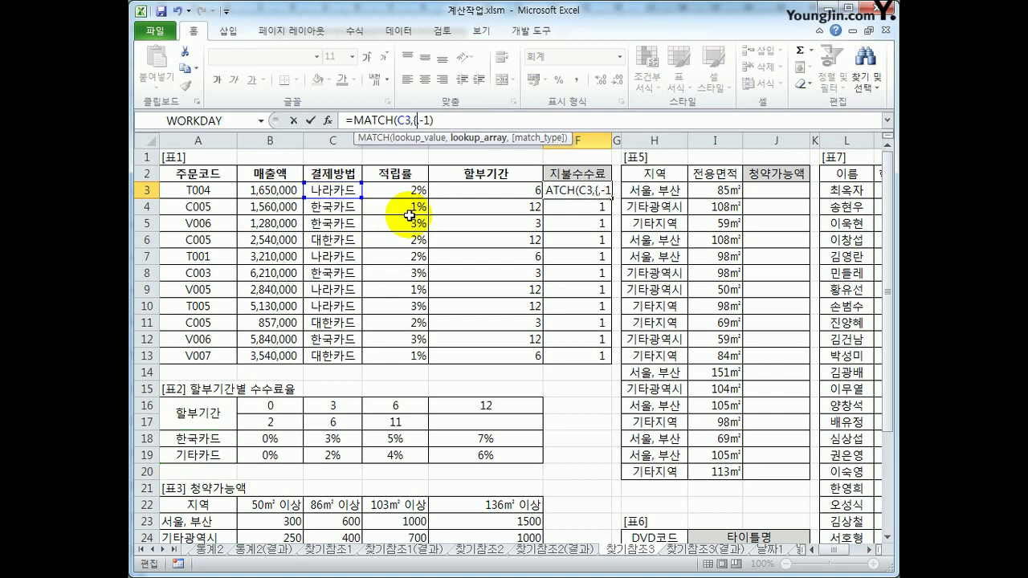
{"action": "type", "text": "gks"}
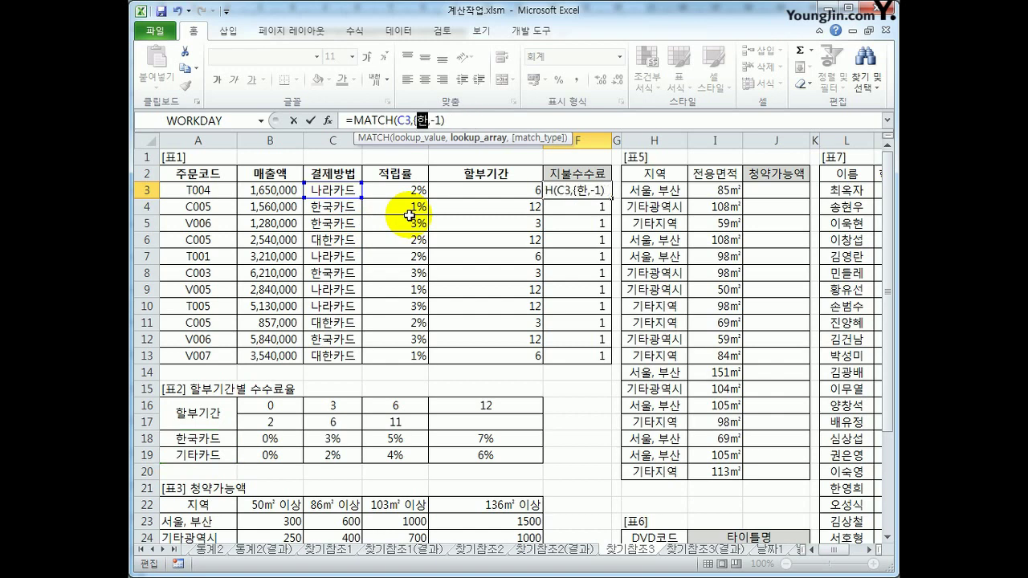
{"action": "type", "text": "rnrzkem"}
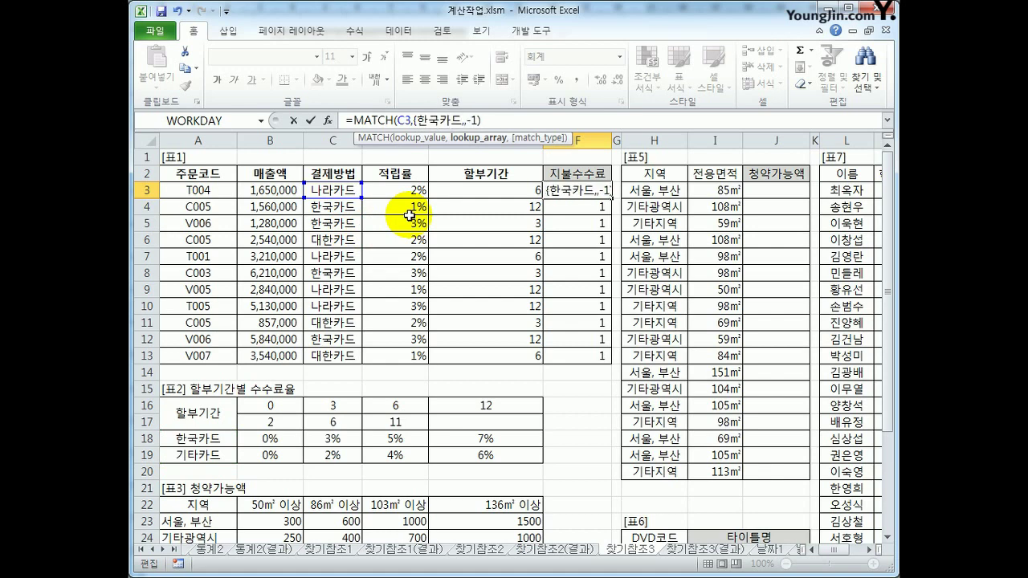
{"action": "type", "text": ",eogkszkem"}
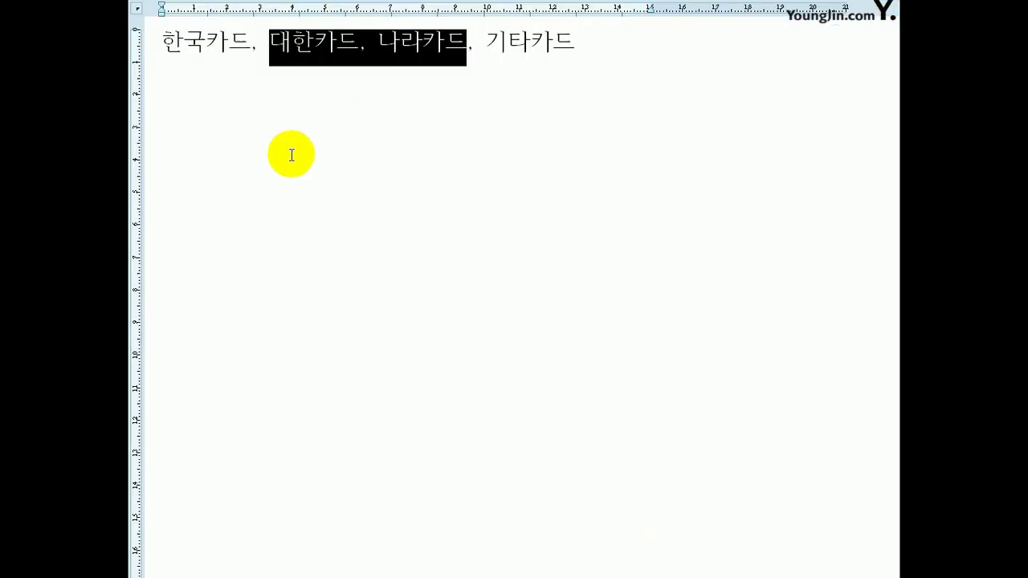
Switch to the word-processor document and review where 대한카드 and 나라카드 stand in the card list.
{"action": "left_click_drag", "start_coordinate": [164, 41], "coordinate": [466, 41]}
{"action": "left_click", "coordinate": [265, 193]}
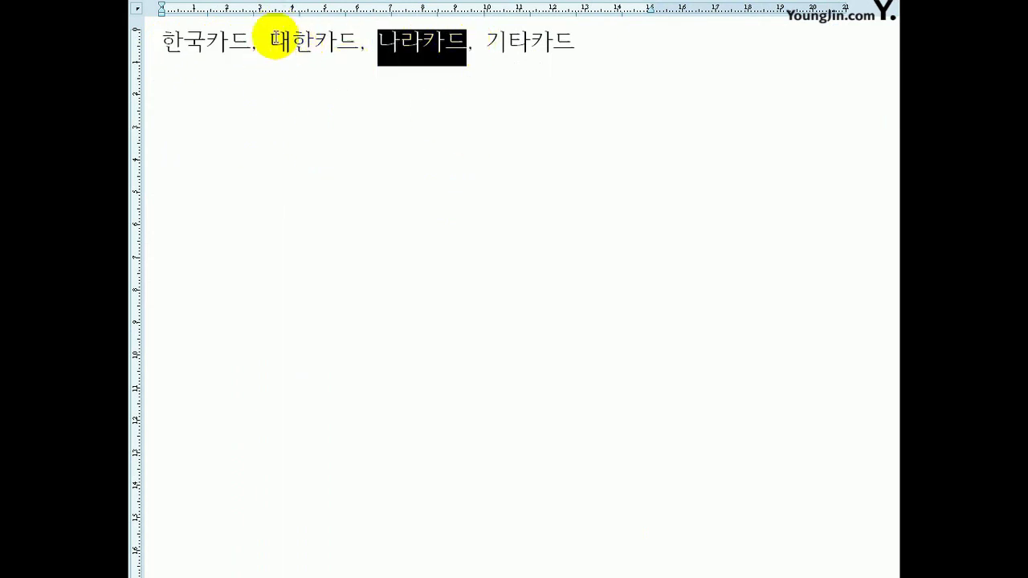
{"action": "left_click_drag", "start_coordinate": [271, 41], "coordinate": [359, 41]}
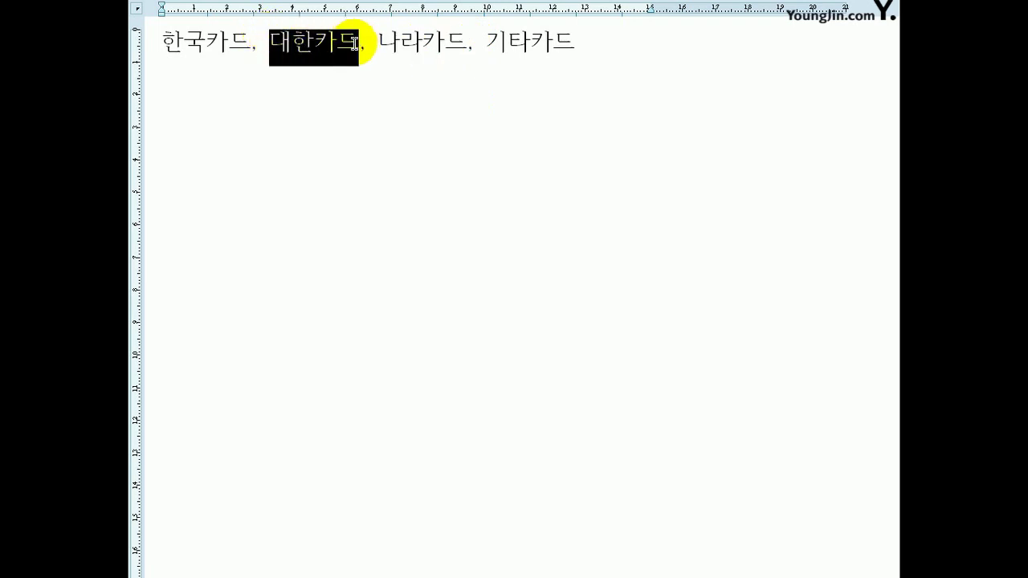
{"action": "left_click", "coordinate": [374, 139]}
{"action": "left_click", "coordinate": [153, 40]}
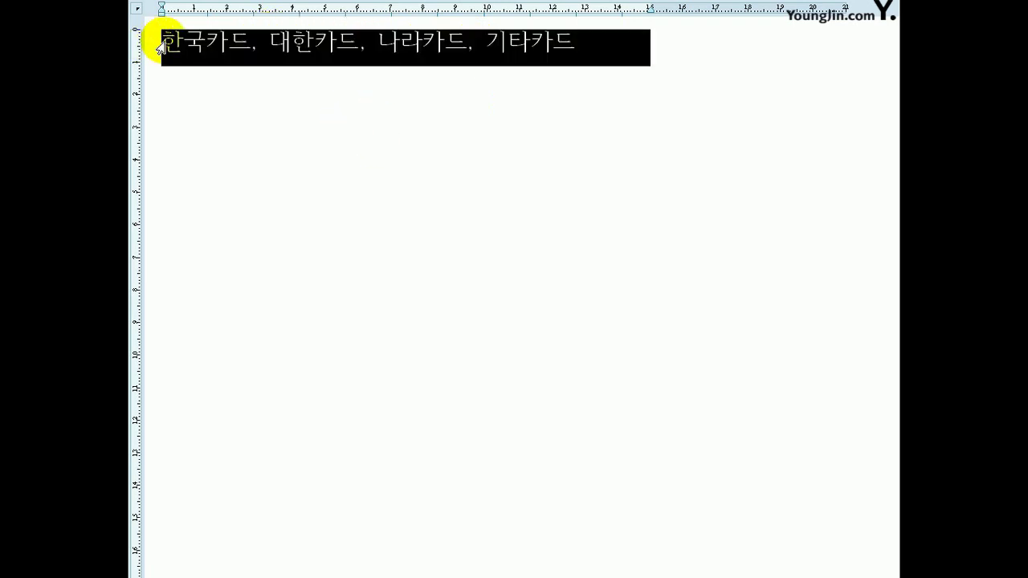
{"action": "left_click", "coordinate": [322, 134]}
{"action": "left_click_drag", "start_coordinate": [273, 41], "coordinate": [358, 41]}
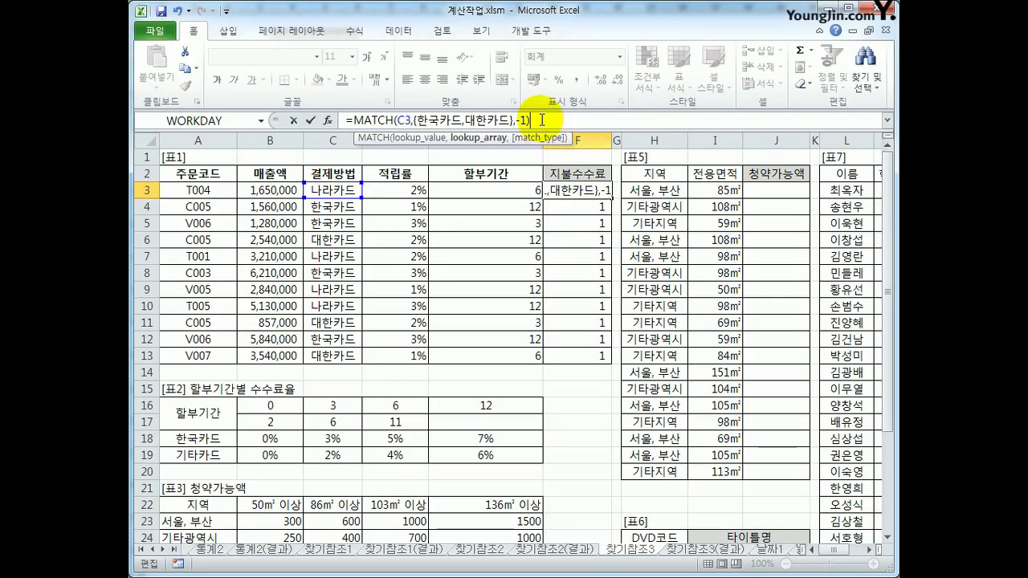
Back in Excel, enclose 한국카드 and 대한카드 in double quotation marks within the MATCH array of F3.
{"action": "key", "text": "Return"}
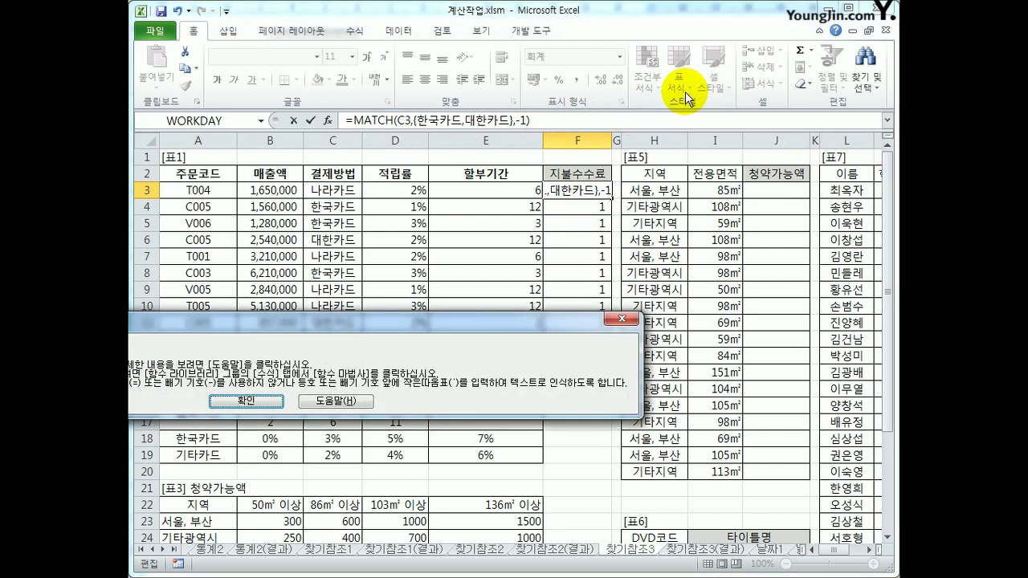
{"action": "left_click", "coordinate": [246, 400]}
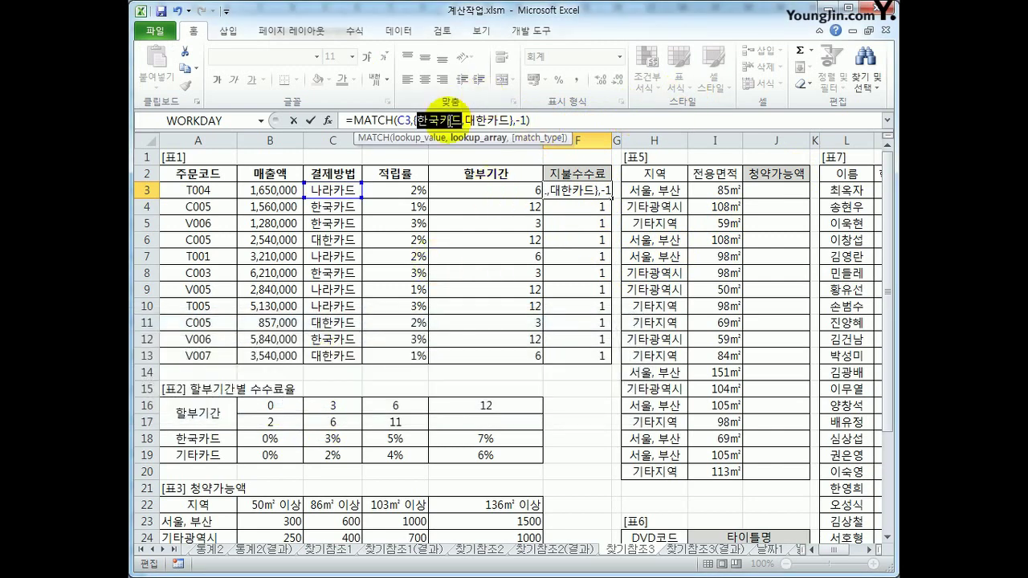
{"action": "left_click", "coordinate": [416, 120]}
{"action": "type", "text": "\""}
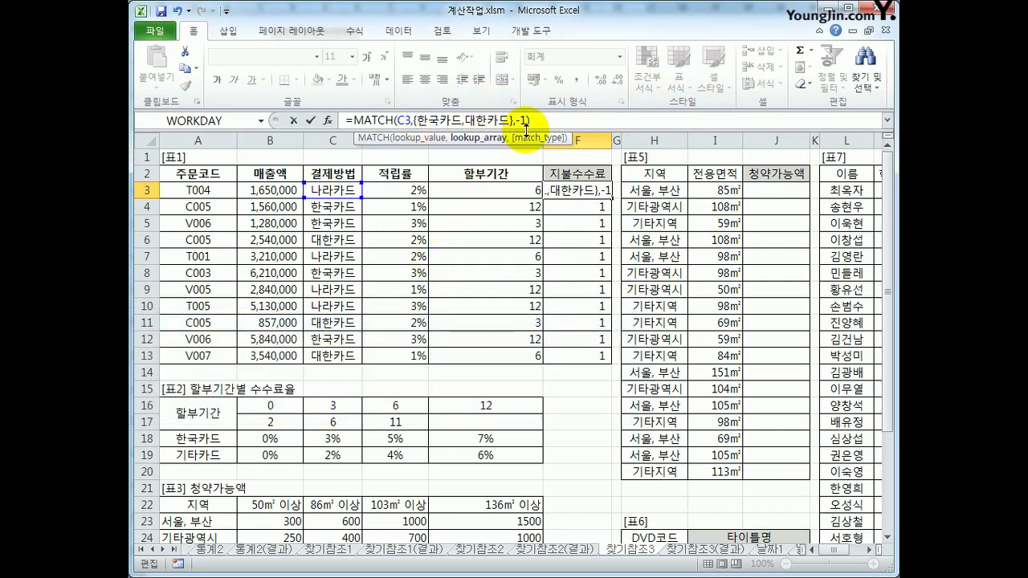
{"action": "key", "text": "Right"}
{"action": "key", "text": "Right"}
{"action": "key", "text": "Right"}
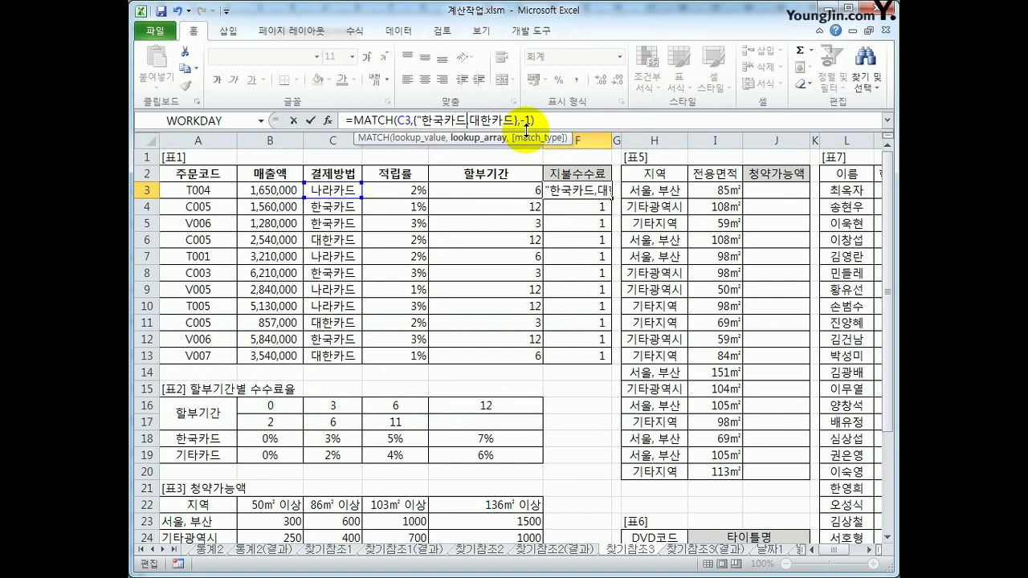
{"action": "type", "text": "\""}
{"action": "key", "text": "Right"}
{"action": "type", "text": "\""}
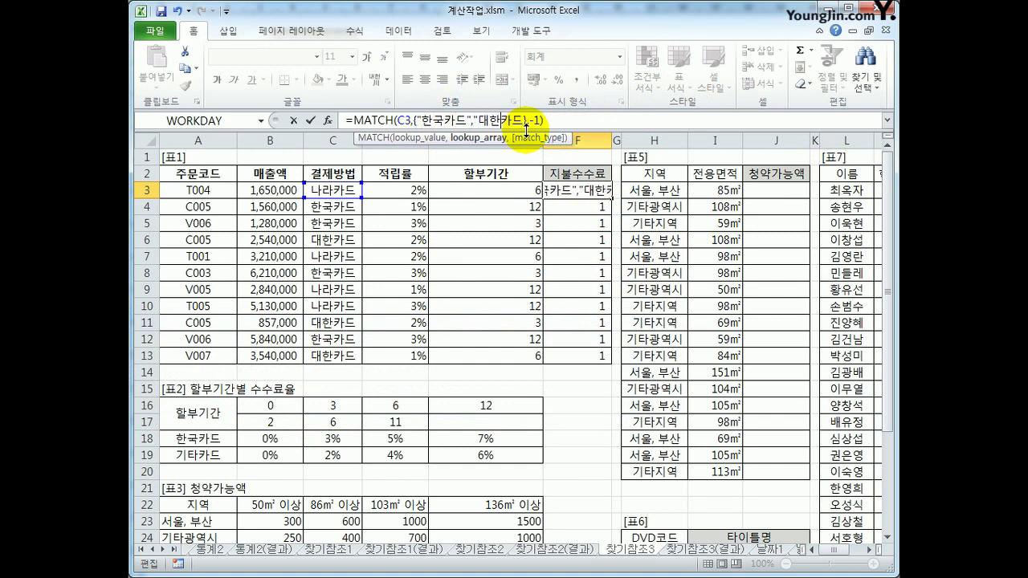
{"action": "key", "text": "Right"}
{"action": "key", "text": "Right"}
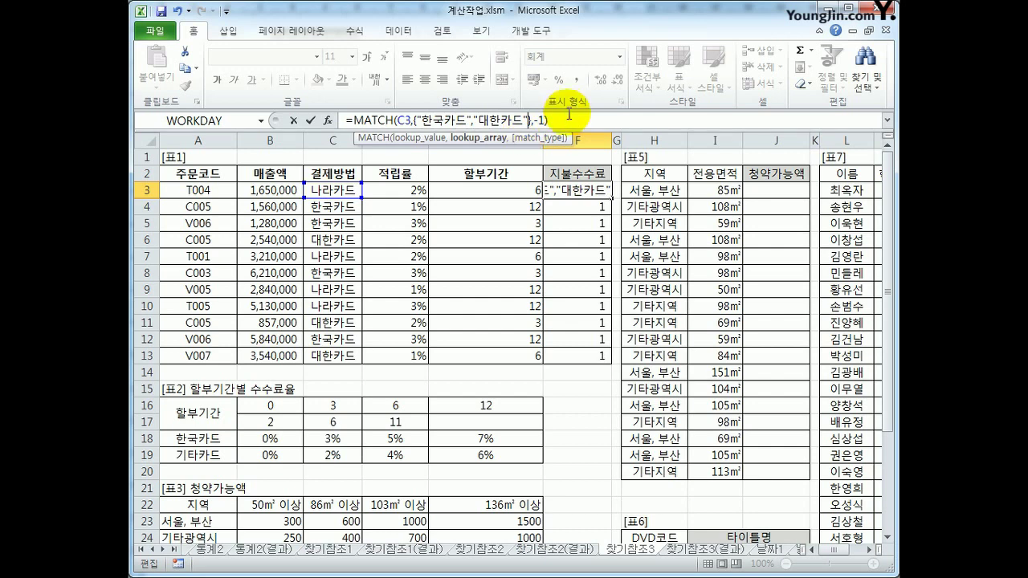
Confirm the MATCH formula in F3 and fill it down through F13.
{"action": "key", "text": "Return"}
{"action": "key", "text": "Up"}
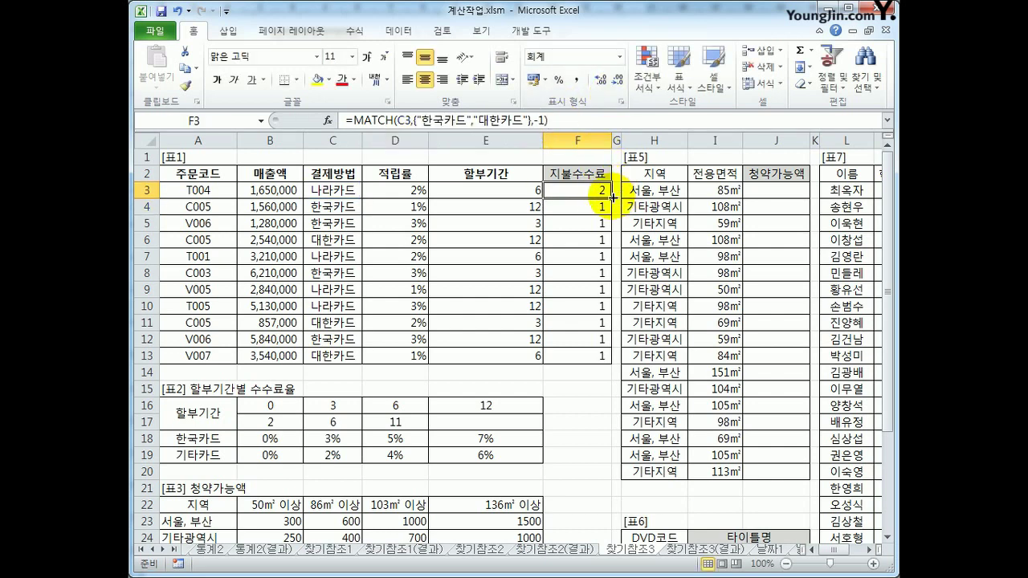
{"action": "left_click_drag", "start_coordinate": [600, 198], "coordinate": [597, 358]}
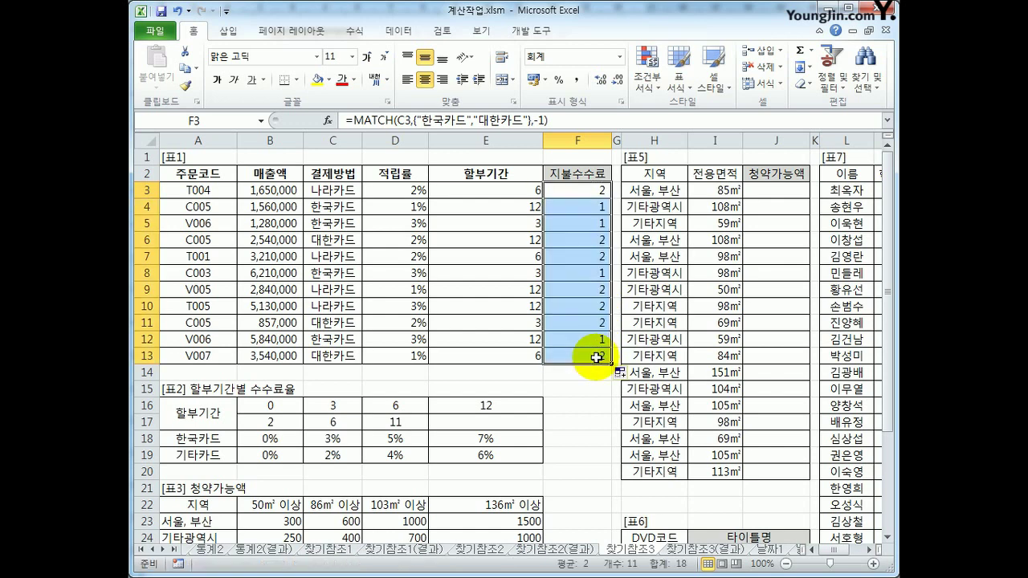
Compare the payment method in C3 with the result in F3 and the two card names in its MATCH array.
{"action": "left_click", "coordinate": [334, 192]}
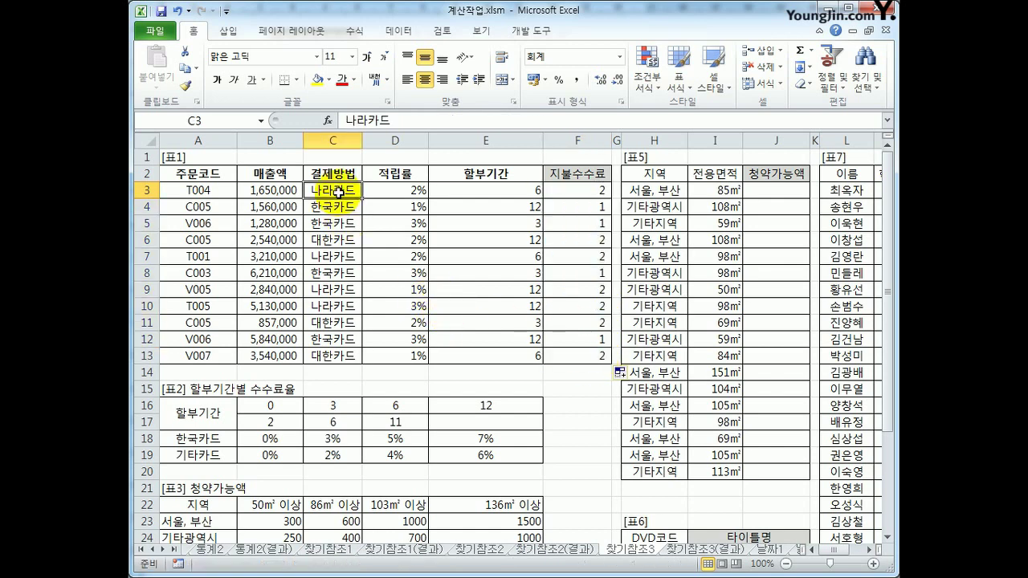
{"action": "left_click", "coordinate": [562, 191]}
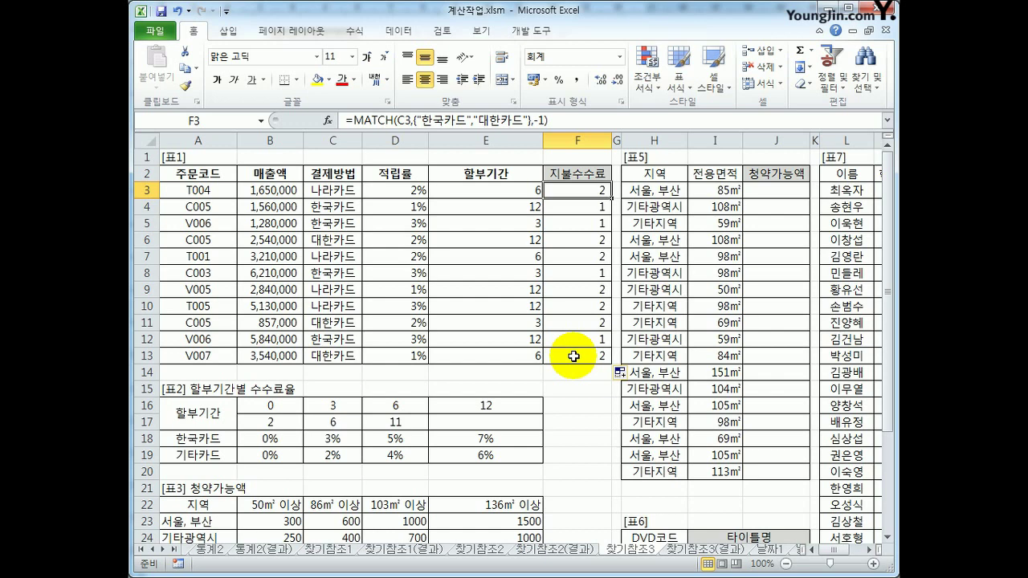
{"action": "left_click", "coordinate": [347, 192]}
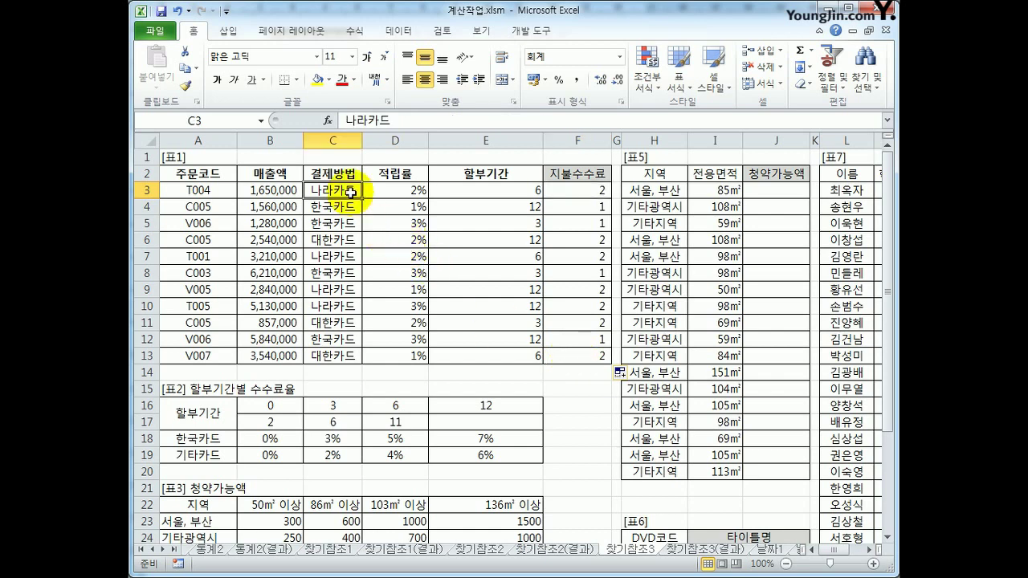
{"action": "left_click", "coordinate": [575, 188]}
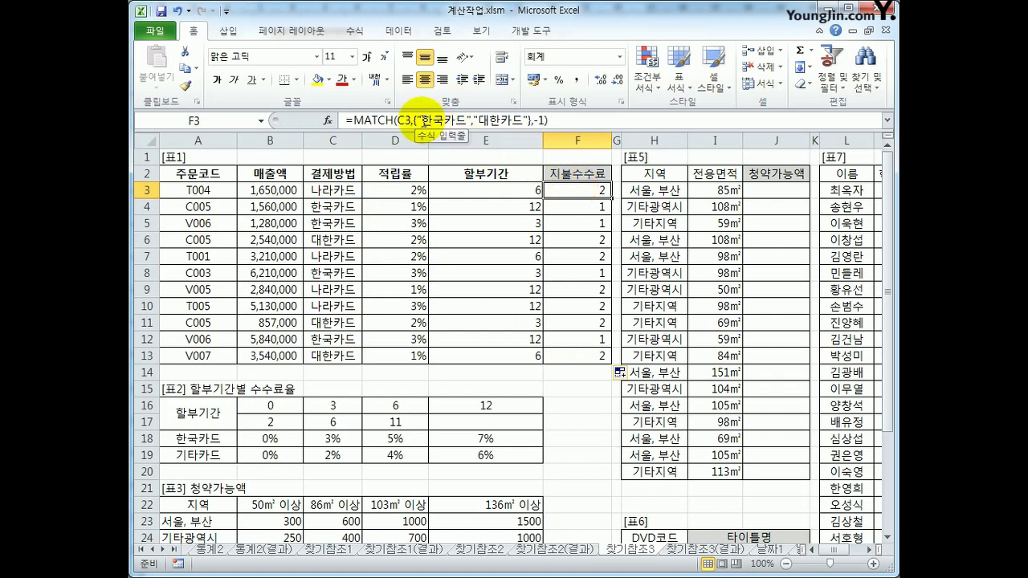
{"action": "left_click_drag", "start_coordinate": [422, 119], "coordinate": [467, 116]}
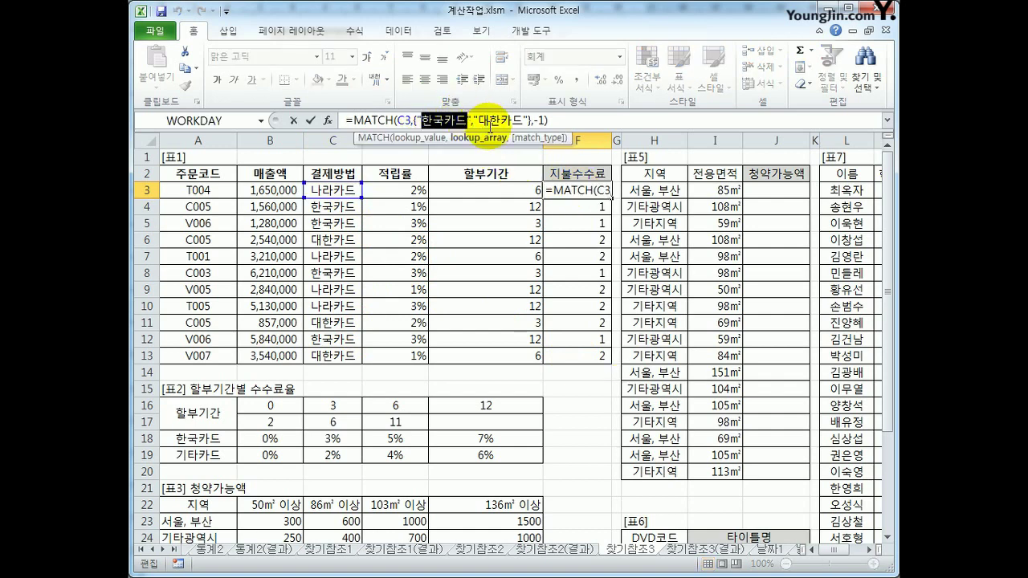
{"action": "left_click", "coordinate": [486, 119]}
{"action": "left_click_drag", "start_coordinate": [484, 119], "coordinate": [521, 119]}
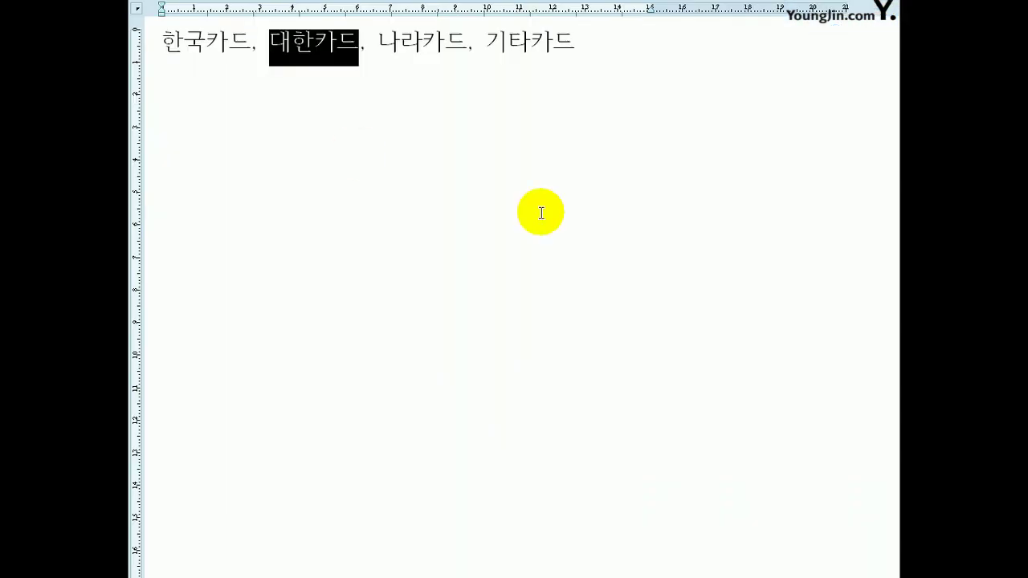
Switch to the word-processor document and compare the positions of 한국카드, 대한카드, 나라카드 and 기타카드 in the list.
{"action": "left_click", "coordinate": [195, 57]}
{"action": "left_click_drag", "start_coordinate": [165, 40], "coordinate": [359, 42]}
{"action": "left_click_drag", "start_coordinate": [486, 41], "coordinate": [576, 44]}
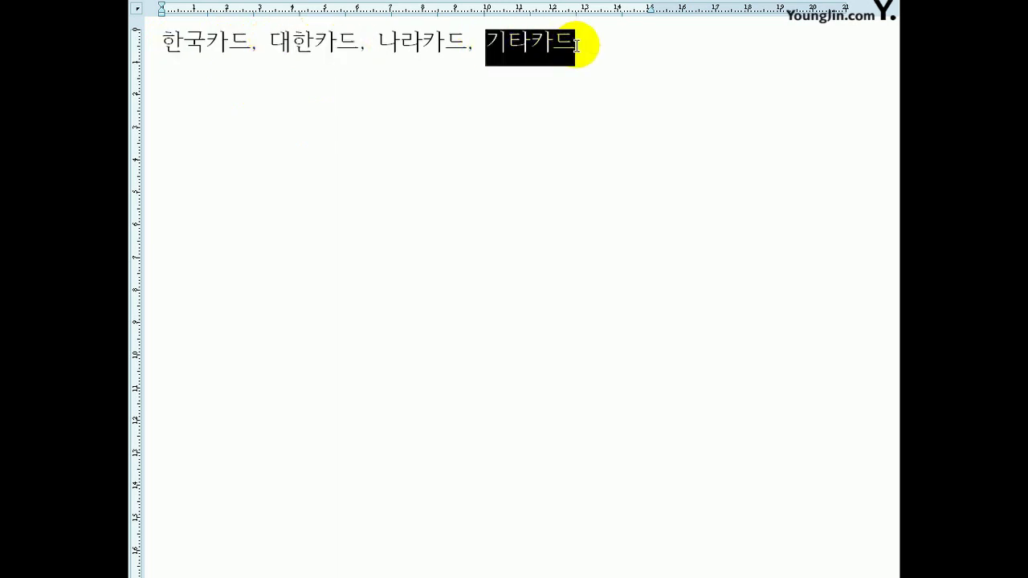
{"action": "left_click_drag", "start_coordinate": [472, 46], "coordinate": [359, 40]}
{"action": "left_click", "coordinate": [439, 298]}
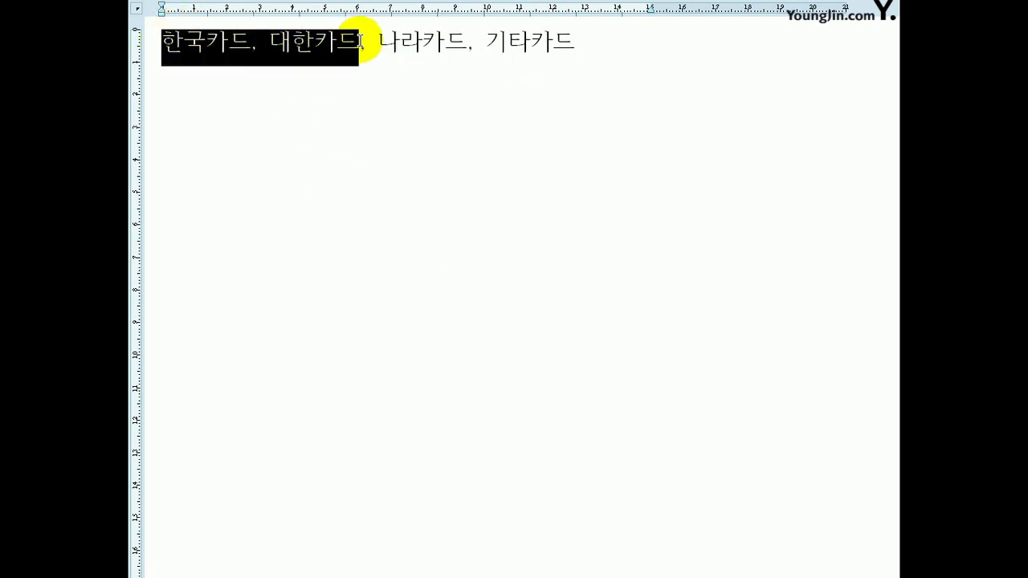
{"action": "left_click", "coordinate": [248, 44]}
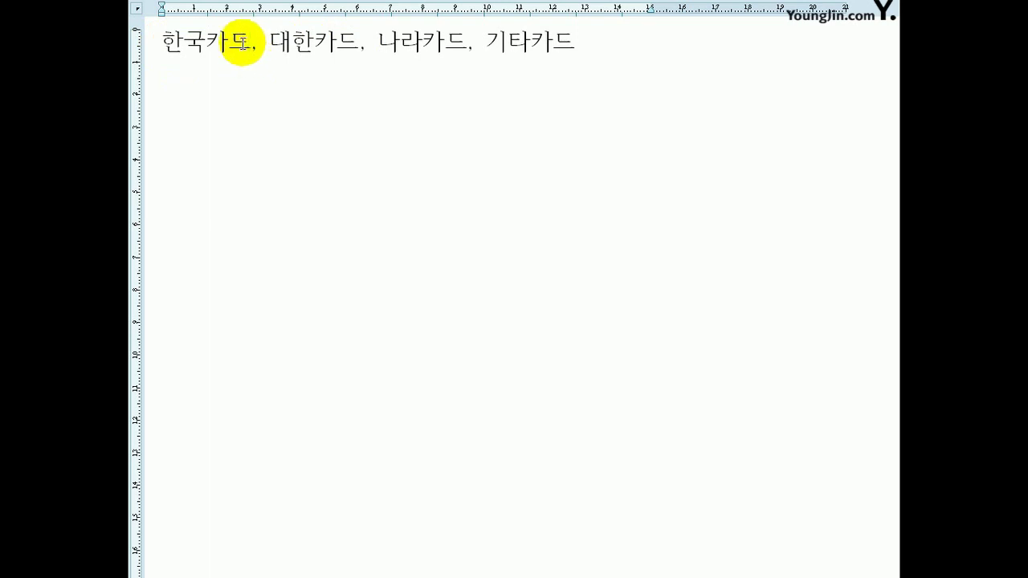
{"action": "left_click_drag", "start_coordinate": [248, 42], "coordinate": [166, 40]}
{"action": "left_click", "coordinate": [271, 41]}
{"action": "left_click_drag", "start_coordinate": [271, 41], "coordinate": [351, 45]}
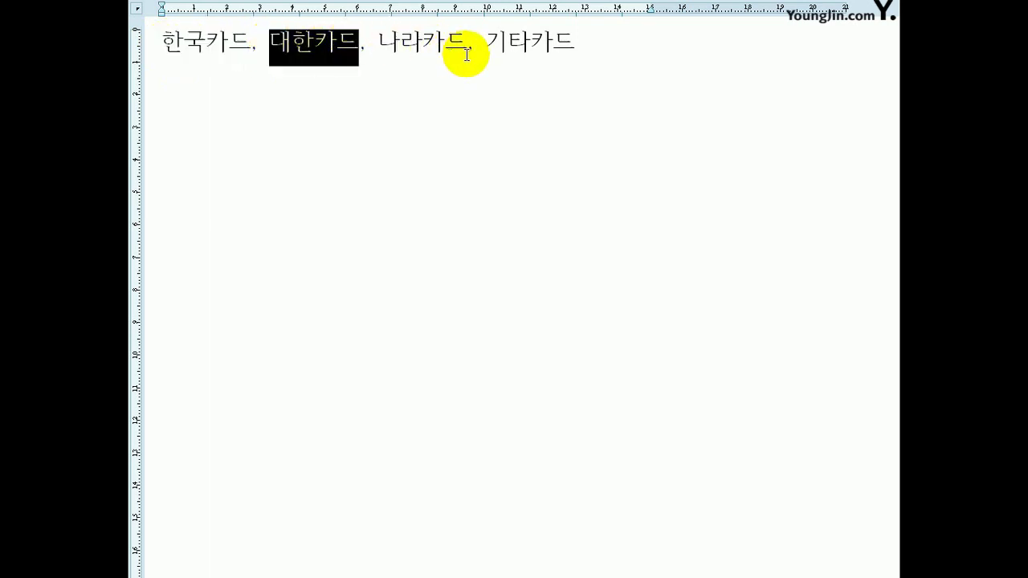
{"action": "left_click_drag", "start_coordinate": [466, 44], "coordinate": [379, 40]}
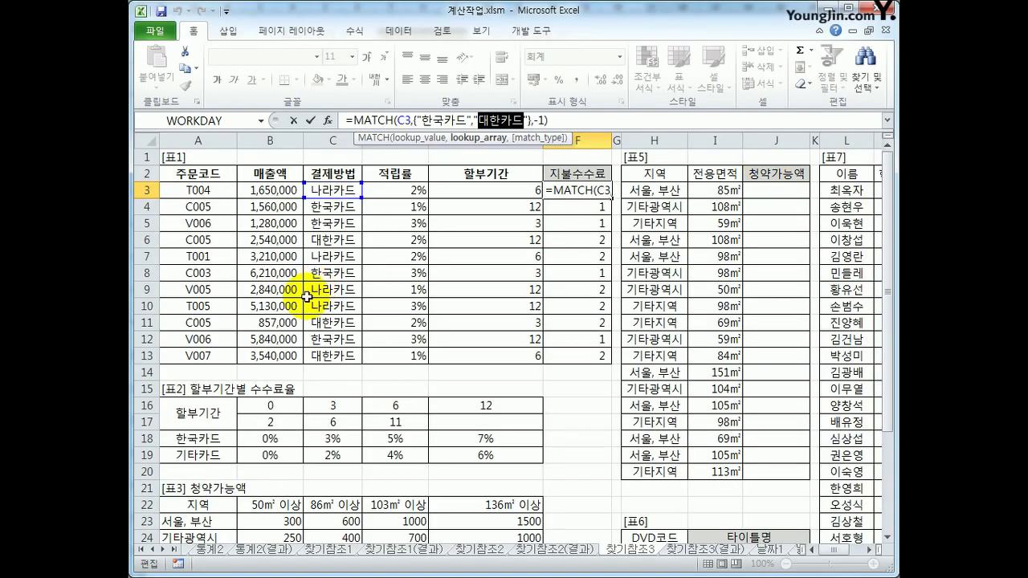
Switch to Excel and select the empty range A20:E20 below the 할부기간별 수수료율 table.
{"action": "left_click_drag", "start_coordinate": [172, 471], "coordinate": [482, 471]}
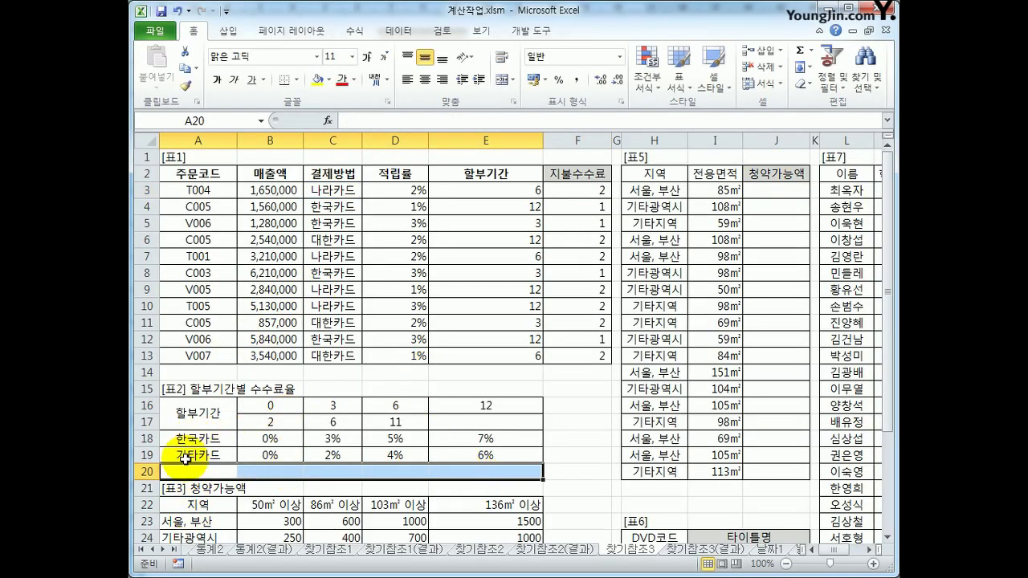
Check the 기타카드 row A19:E19, and compare the positions of 한국카드, 대한카드 and 나라카드 in the word-processor list.
{"action": "left_click_drag", "start_coordinate": [186, 456], "coordinate": [472, 456]}
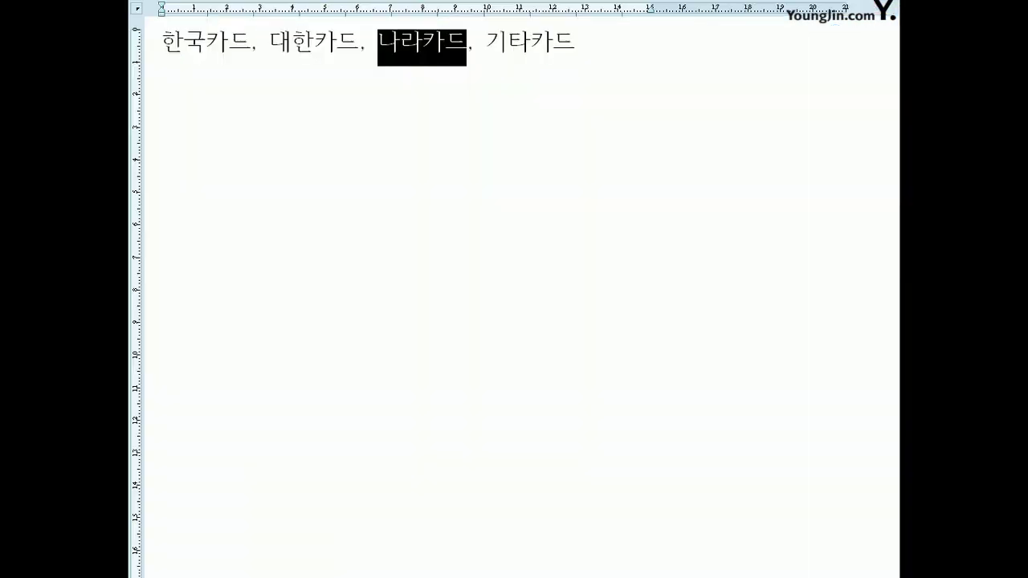
{"action": "left_click", "coordinate": [505, 142]}
{"action": "left_click_drag", "start_coordinate": [257, 39], "coordinate": [470, 42]}
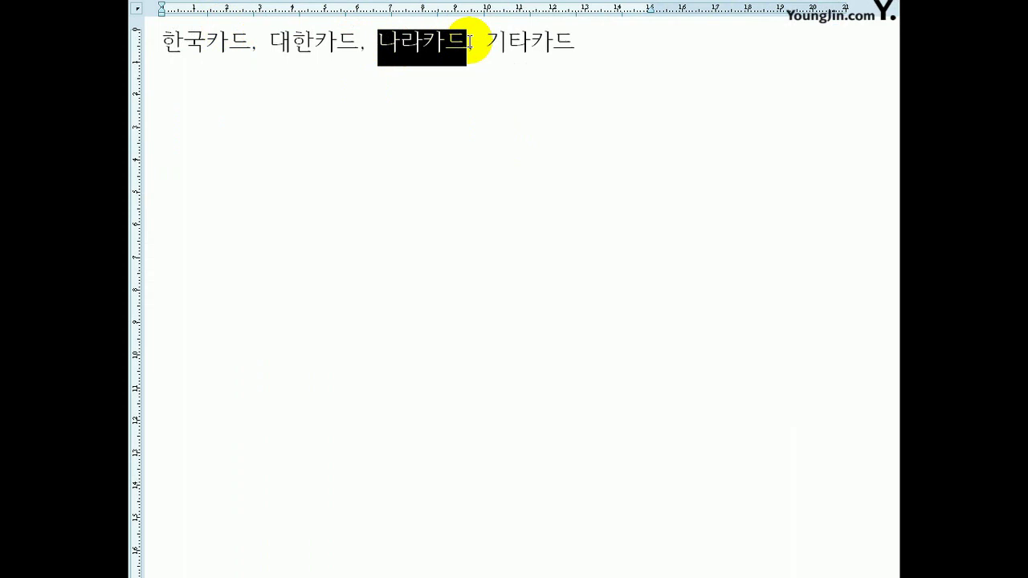
{"action": "left_click", "coordinate": [475, 104]}
{"action": "left_click_drag", "start_coordinate": [269, 42], "coordinate": [161, 39]}
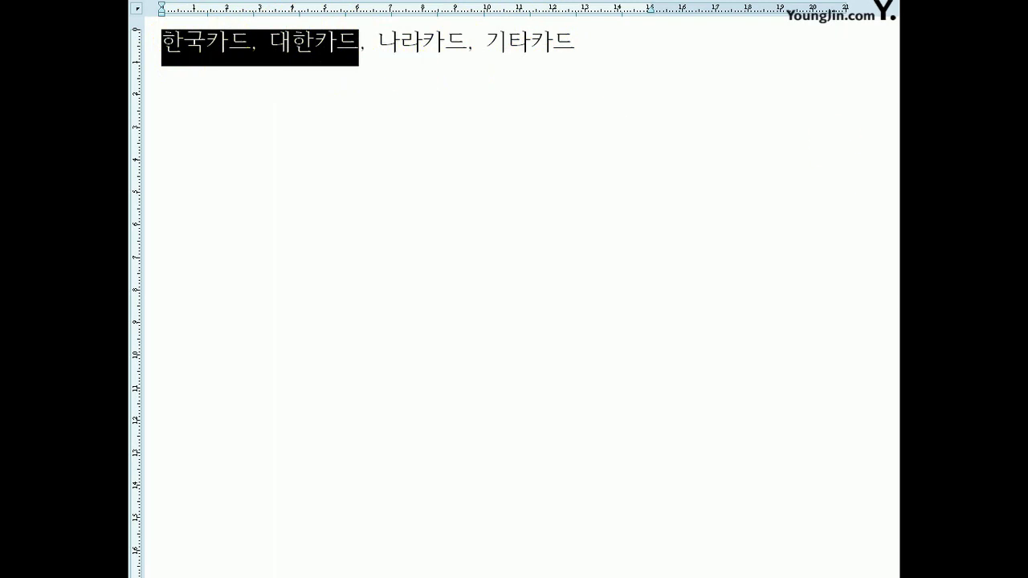
Switch to Excel and compare the MATCH results in F3 and F4 with the rows of the fee-rate range B16:E19.
{"action": "key", "text": "alt+Tab"}
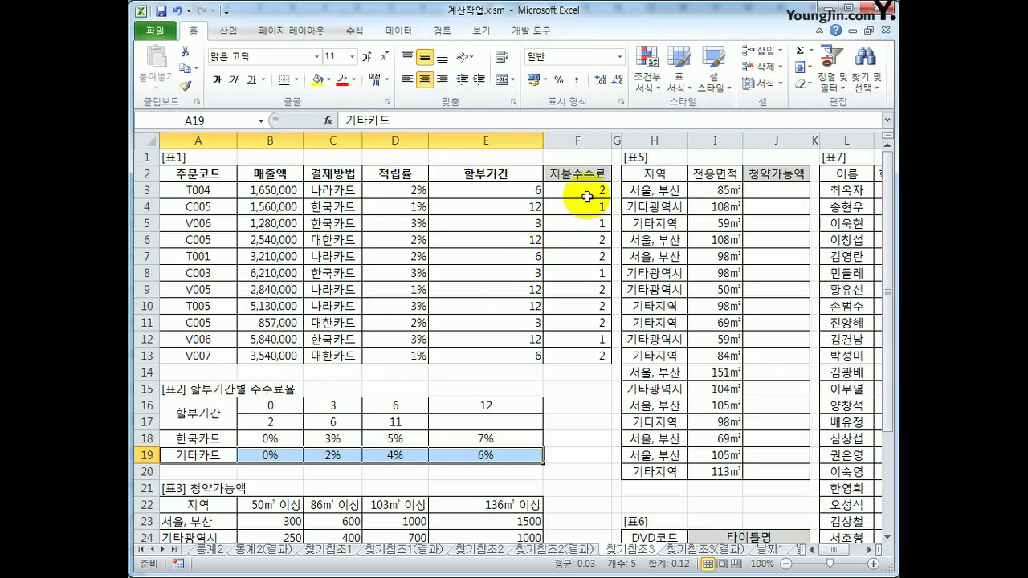
{"action": "left_click", "coordinate": [587, 195]}
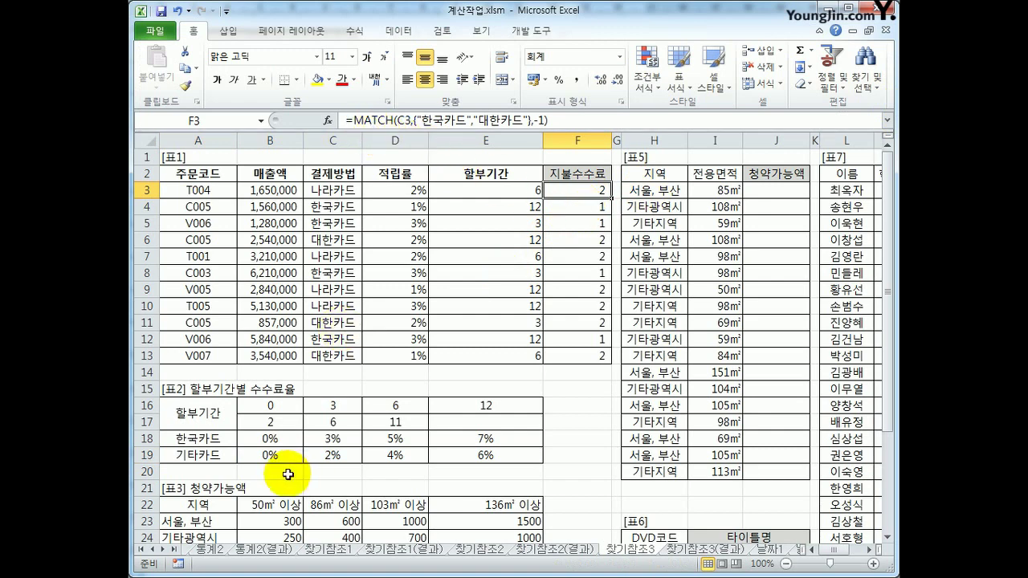
{"action": "left_click_drag", "start_coordinate": [270, 404], "coordinate": [486, 456]}
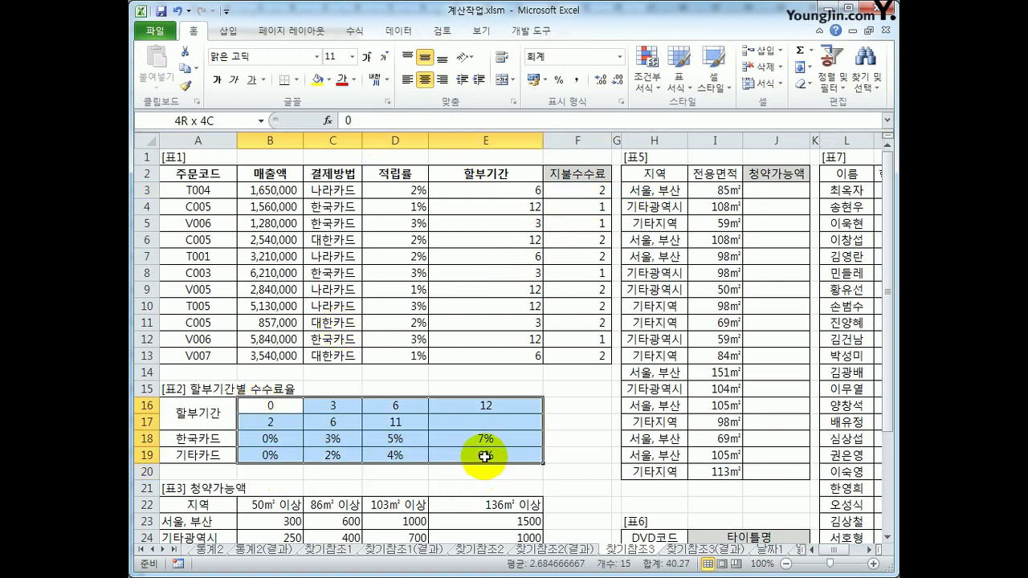
{"action": "left_click", "coordinate": [590, 204]}
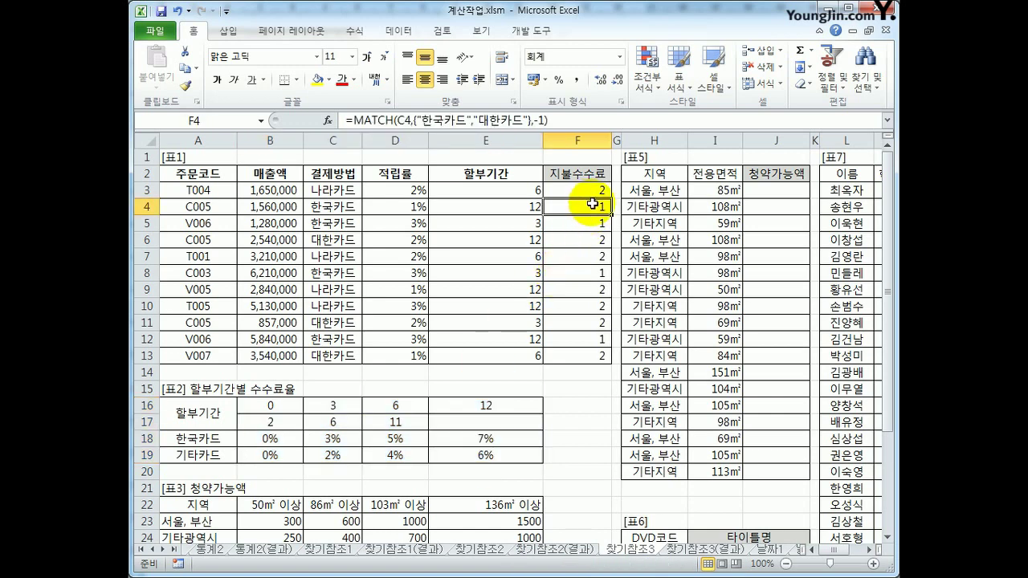
{"action": "left_click_drag", "start_coordinate": [270, 404], "coordinate": [467, 449]}
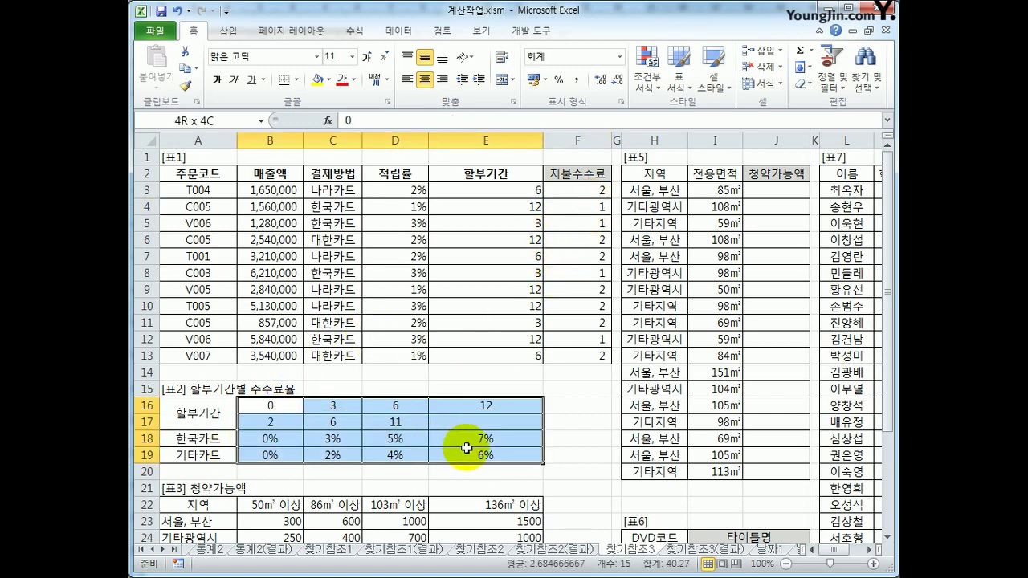
{"action": "left_click_drag", "start_coordinate": [270, 439], "coordinate": [460, 437]}
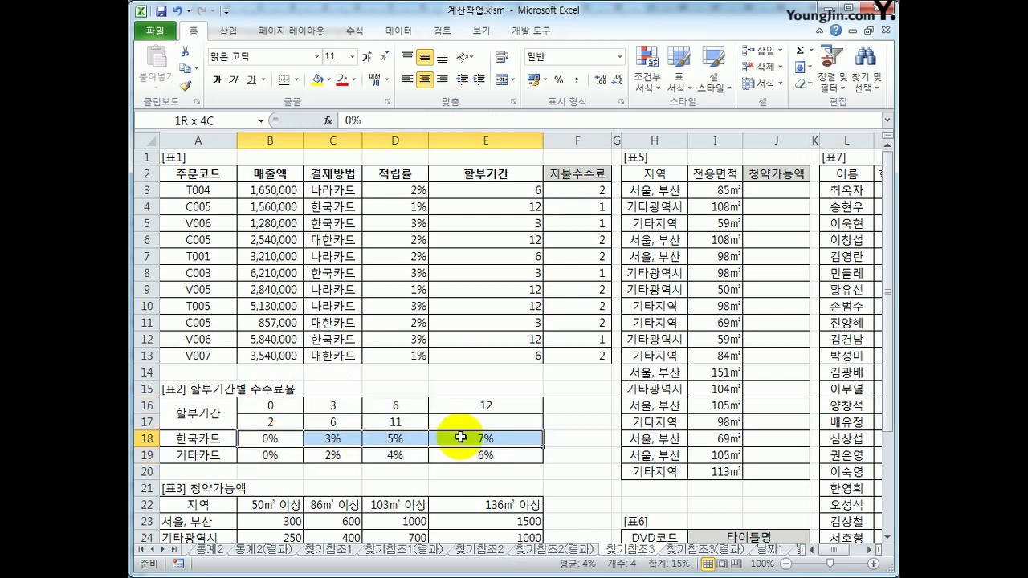
Add 2 to the MATCH formula in F3 and fill it down through F13.
{"action": "left_click", "coordinate": [586, 192]}
{"action": "left_click", "coordinate": [571, 120]}
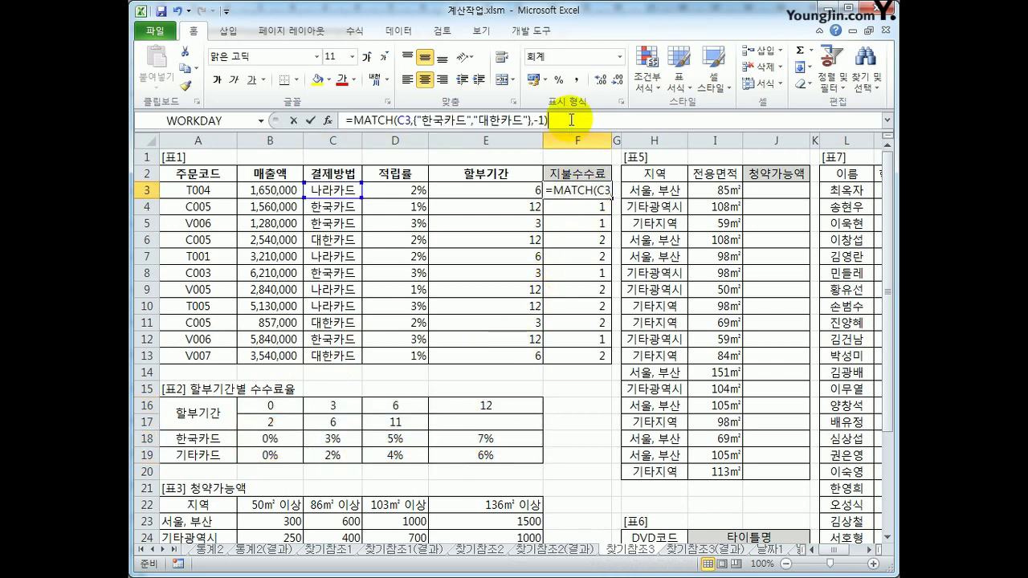
{"action": "type", "text": "+2"}
{"action": "key", "text": "Return"}
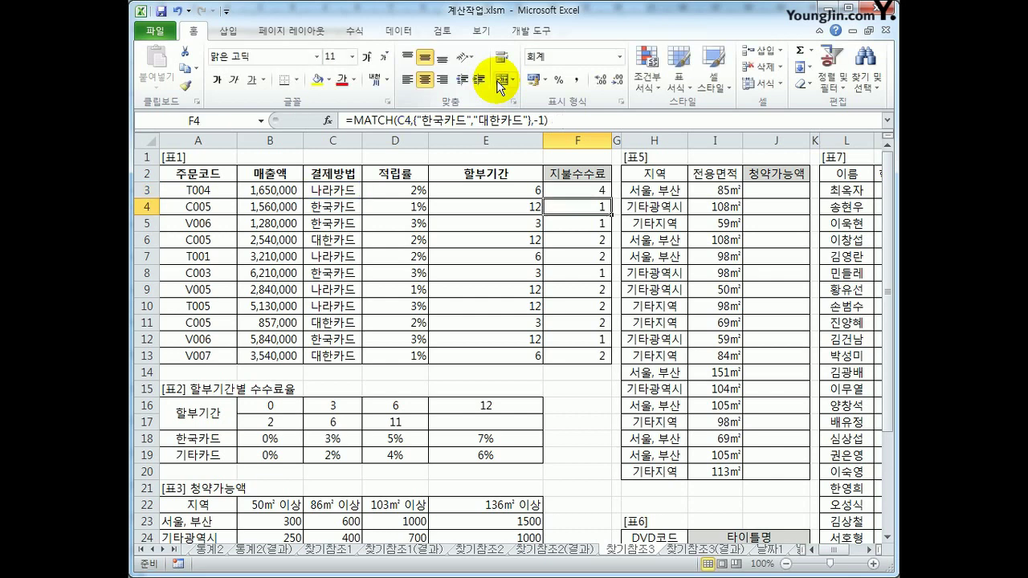
{"action": "left_click", "coordinate": [554, 190]}
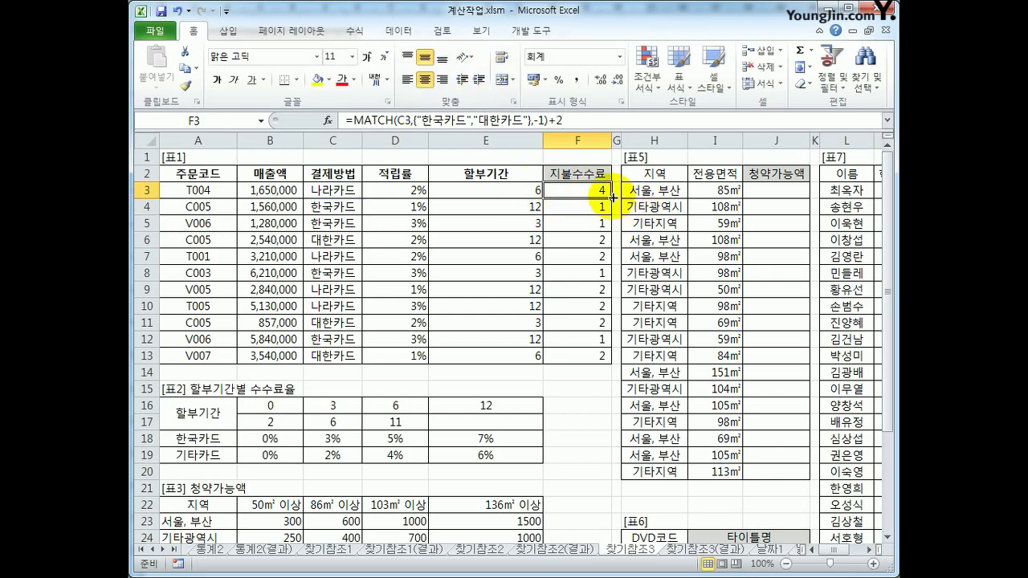
{"action": "left_click_drag", "start_coordinate": [612, 198], "coordinate": [601, 357]}
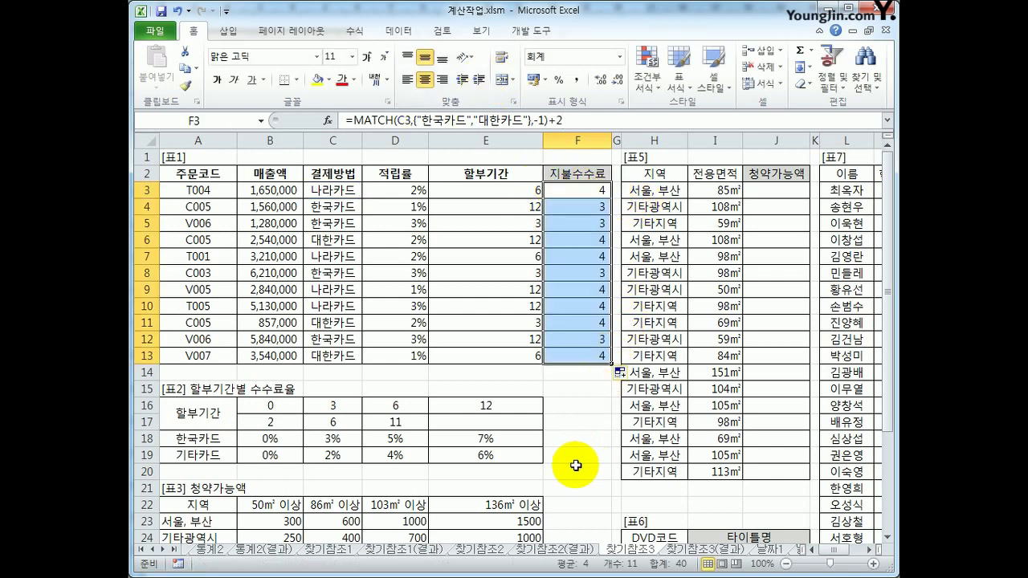
Clear the trial MATCH formulas from F3:F13 in the 지불수수료 column.
{"action": "left_click", "coordinate": [193, 455]}
{"action": "left_click", "coordinate": [280, 405]}
{"action": "left_click_drag", "start_coordinate": [279, 405], "coordinate": [460, 457]}
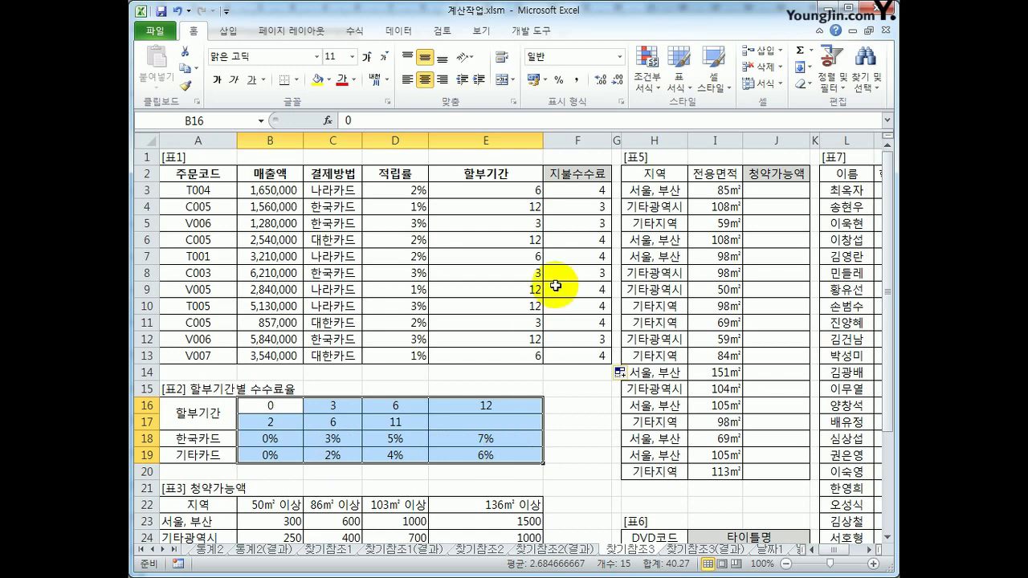
{"action": "left_click", "coordinate": [564, 190]}
{"action": "left_click_drag", "start_coordinate": [589, 191], "coordinate": [593, 356]}
{"action": "key", "text": "Delete"}
Start a formula in F3 that multiplies the 매출액 in B3 by an HLOOKUP function.
{"action": "left_click", "coordinate": [585, 190]}
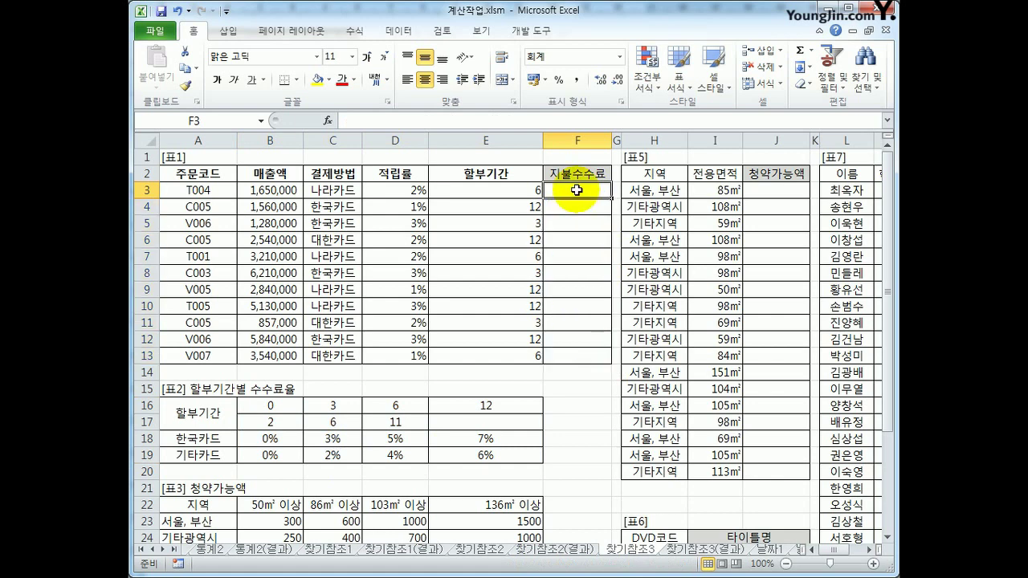
{"action": "type", "text": "="}
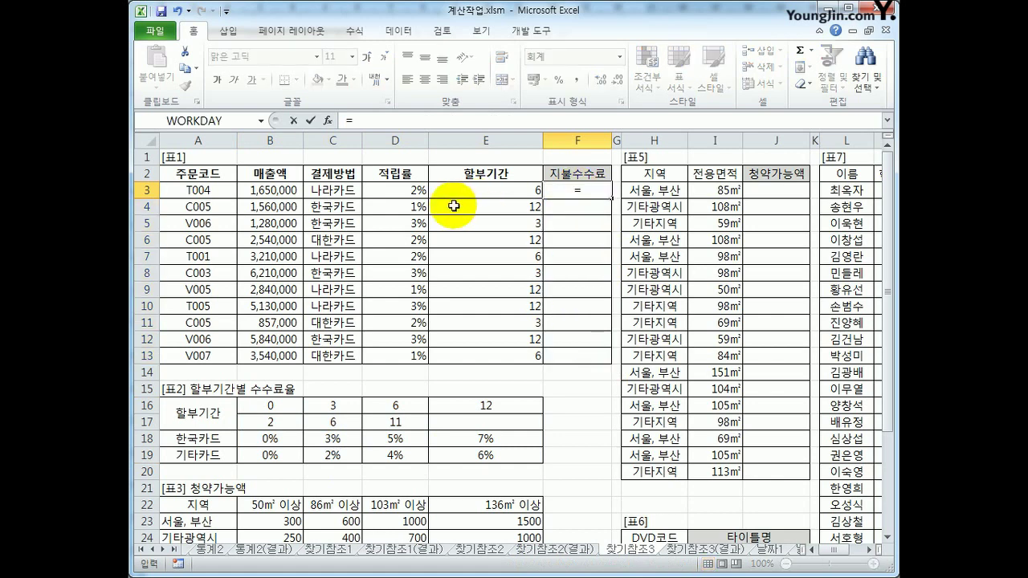
{"action": "left_click", "coordinate": [293, 191]}
{"action": "type", "text": "*"}
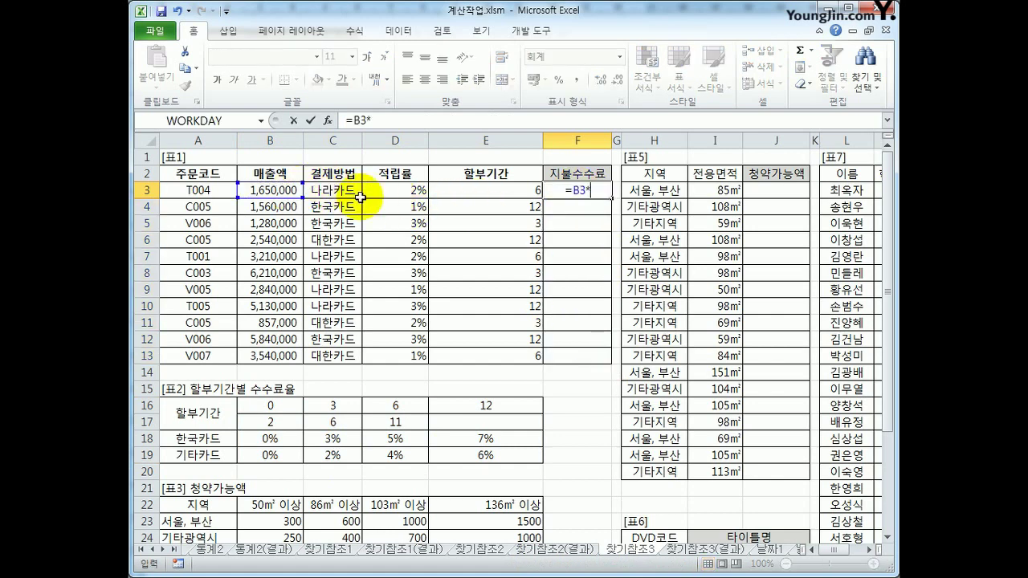
{"action": "type", "text": "ㅗ"}
{"action": "key", "text": "BackSpace"}
{"action": "key", "text": "BackSpace"}
{"action": "type", "text": "*hlo"}
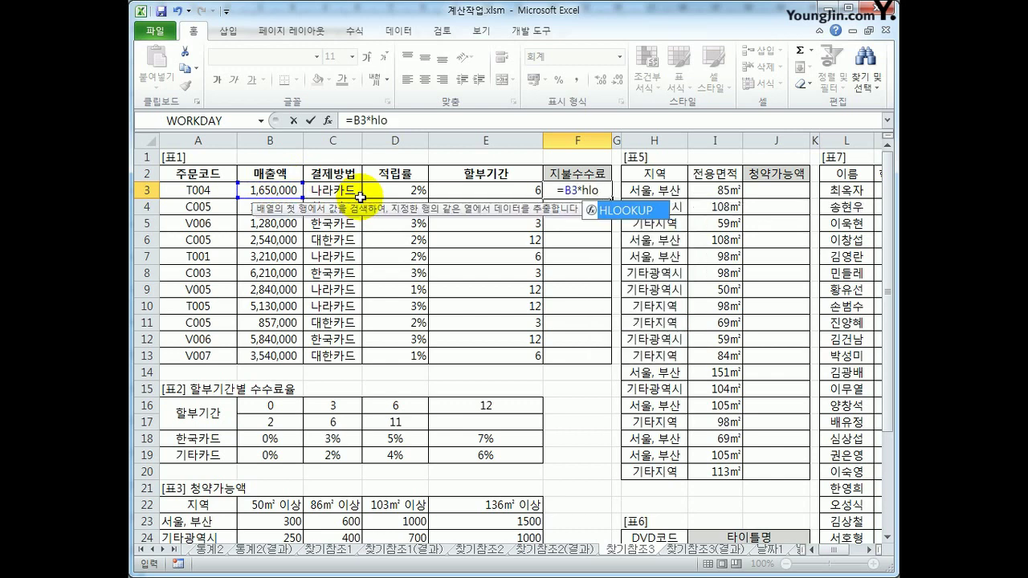
{"action": "key", "text": "Tab"}
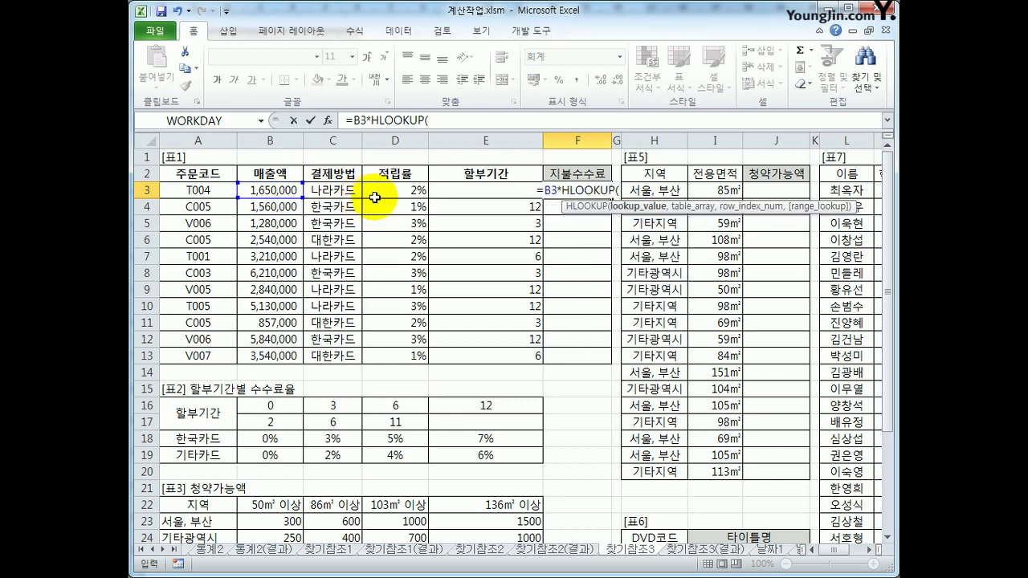
Give HLOOKUP the 할부기간 in E3 as lookup value and the absolute range $B$16:$E$19 as table array.
{"action": "left_click", "coordinate": [445, 194]}
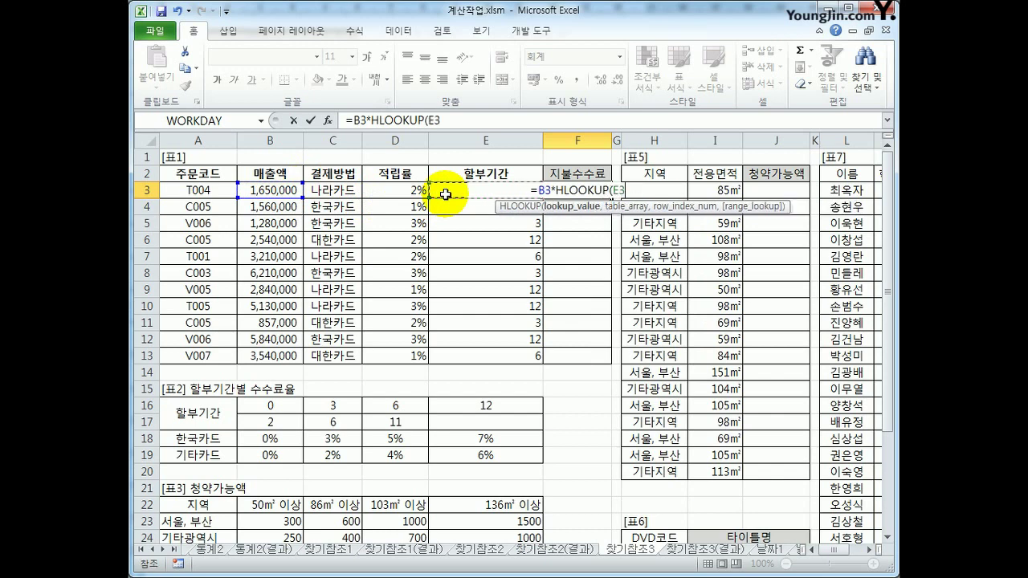
{"action": "type", "text": ","}
{"action": "left_click_drag", "start_coordinate": [273, 414], "coordinate": [434, 455]}
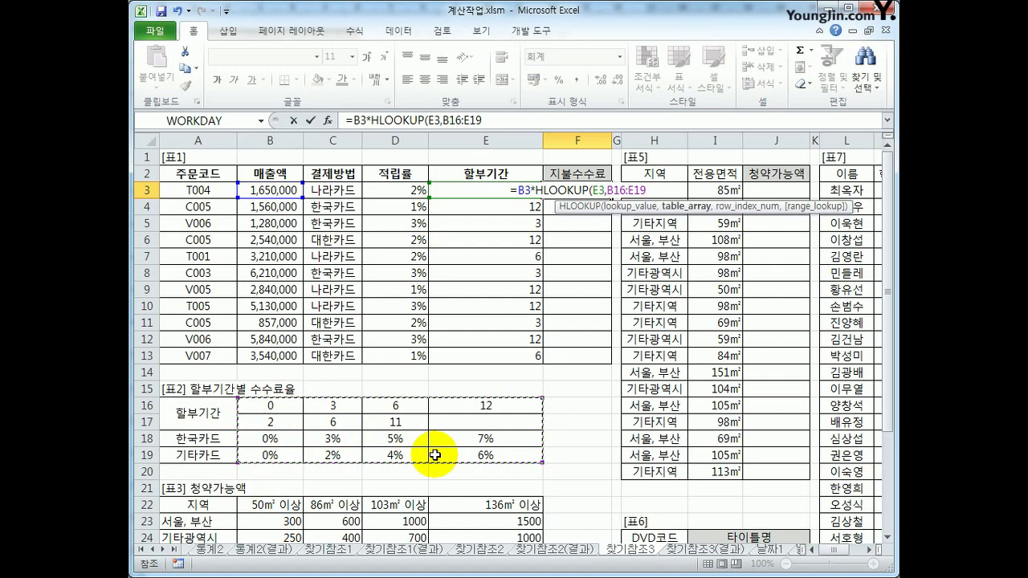
{"action": "key", "text": "F4"}
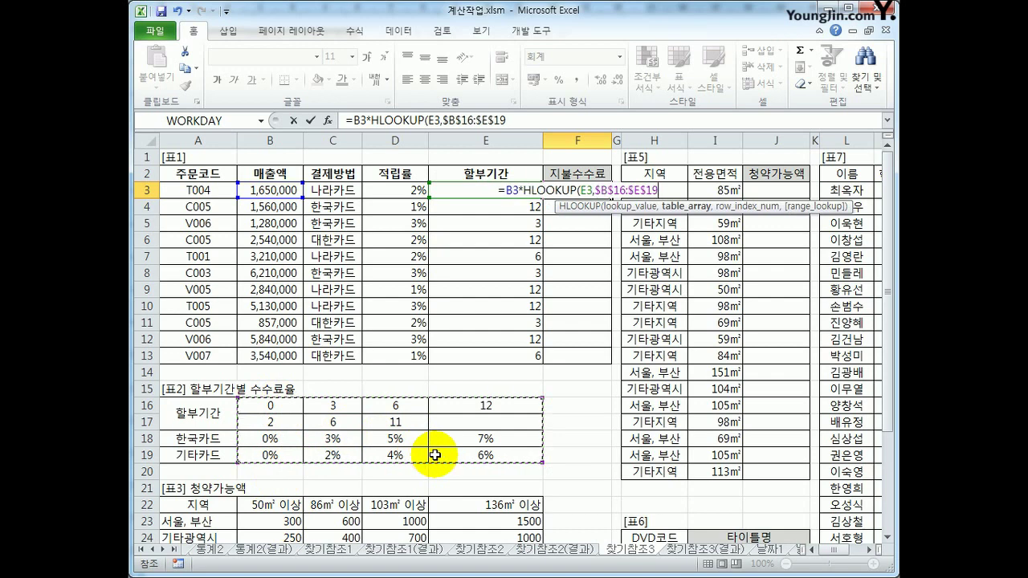
{"action": "type", "text": ","}
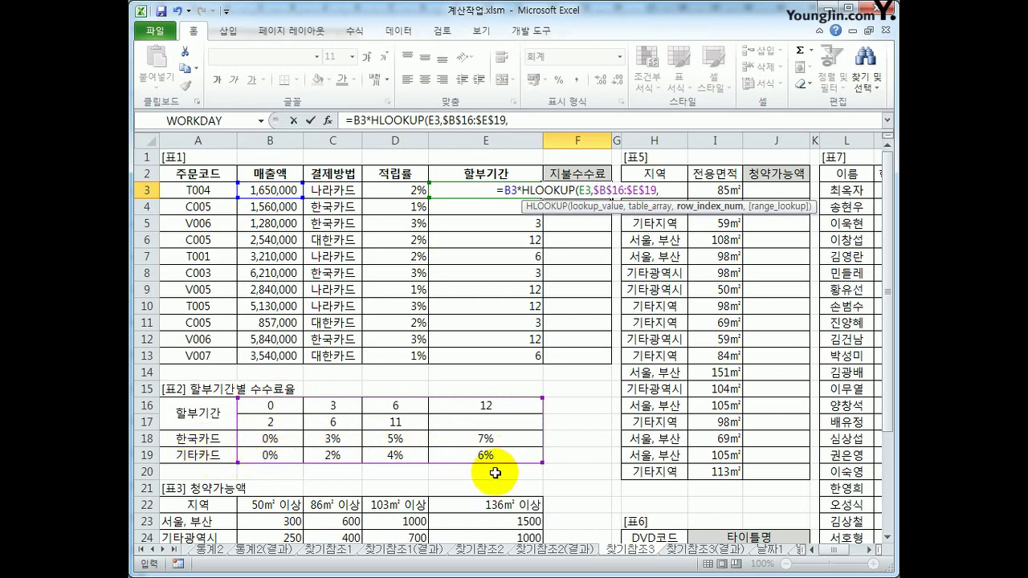
Nest a MATCH function as HLOOKUP's row index, looking up the 결제방법 in C3.
{"action": "type", "text": "mat"}
{"action": "key", "text": "Tab"}
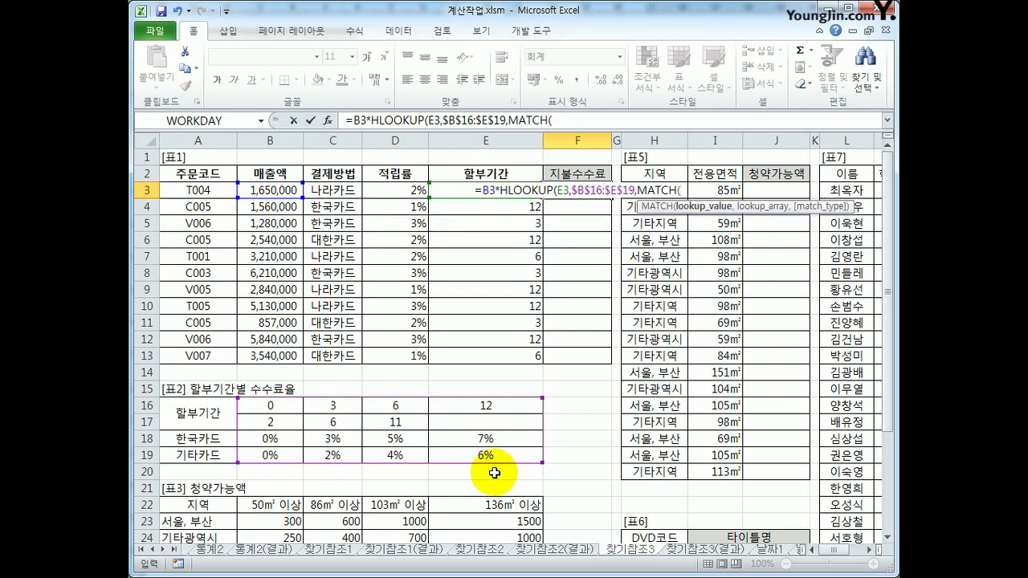
{"action": "left_click", "coordinate": [329, 191]}
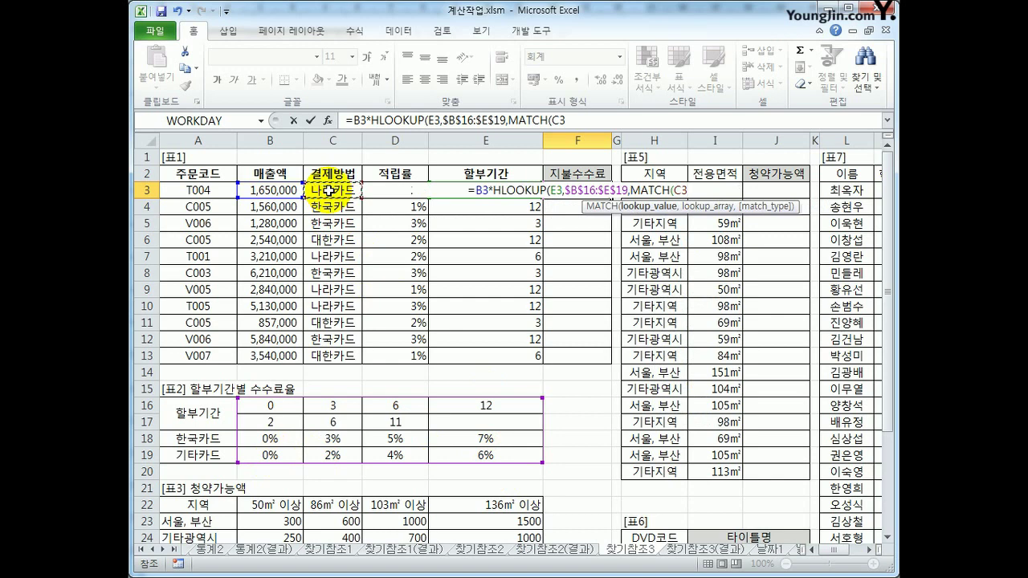
{"action": "type", "text": ","}
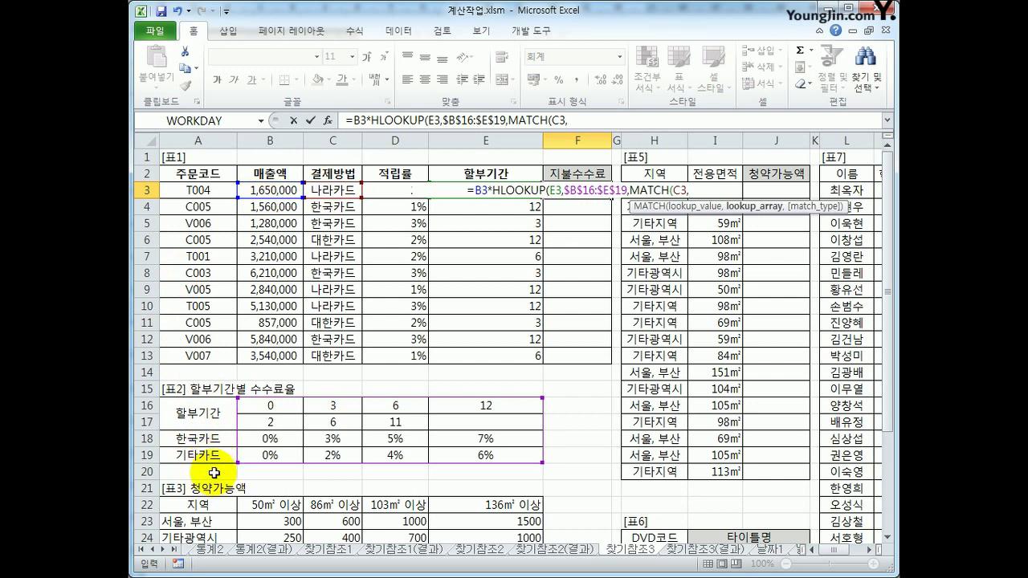
Enter the array constant {"한국카드","대한카드"} as the lookup array of the nested MATCH.
{"action": "type", "text": "{\""}
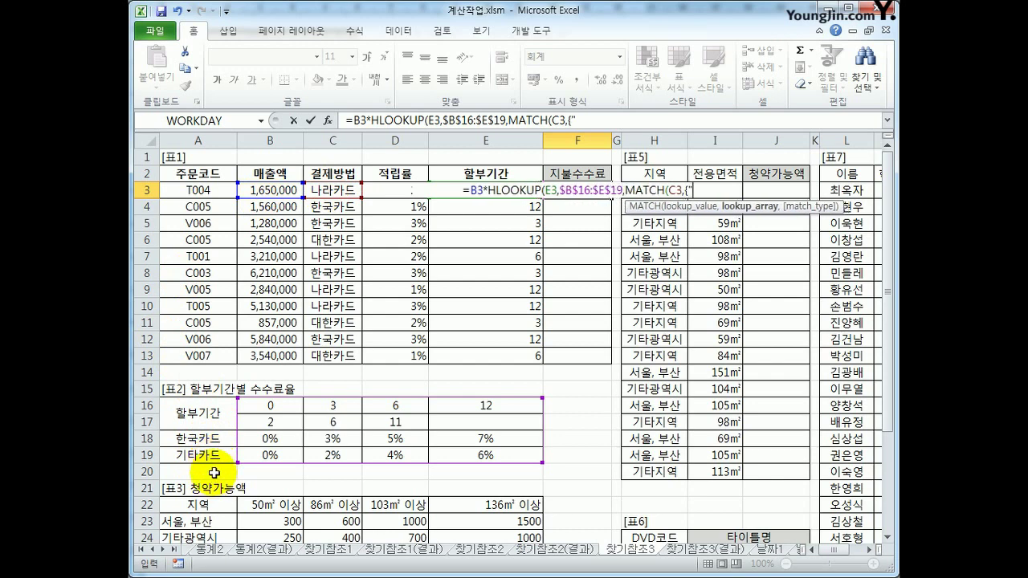
{"action": "type", "text": "gks"}
{"action": "key", "text": "BackSpace"}
{"action": "key", "text": "BackSpace"}
{"action": "key", "text": "BackSpace"}
{"action": "type", "text": "한"}
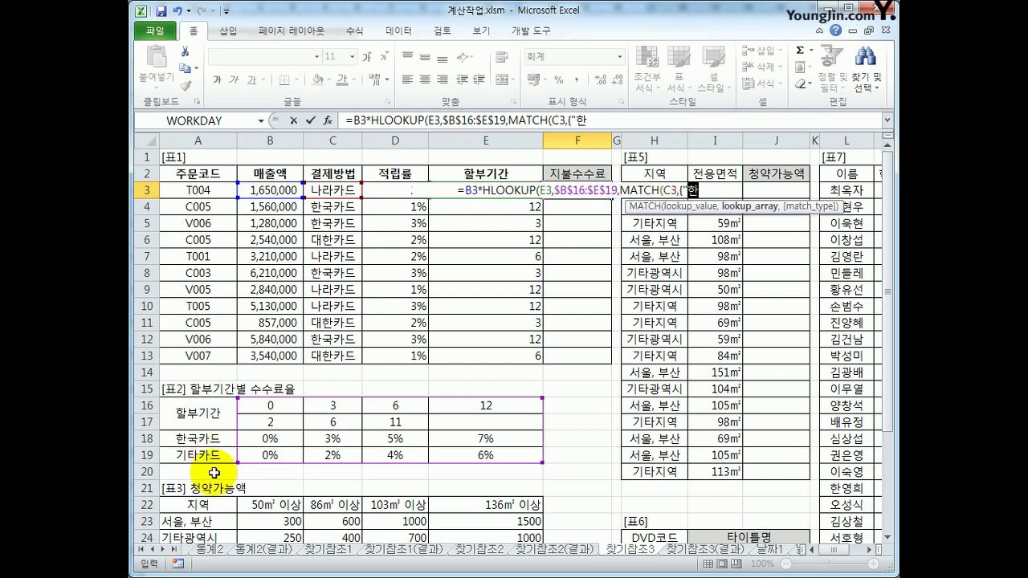
{"action": "type", "text": "국카드\",\"대한"}
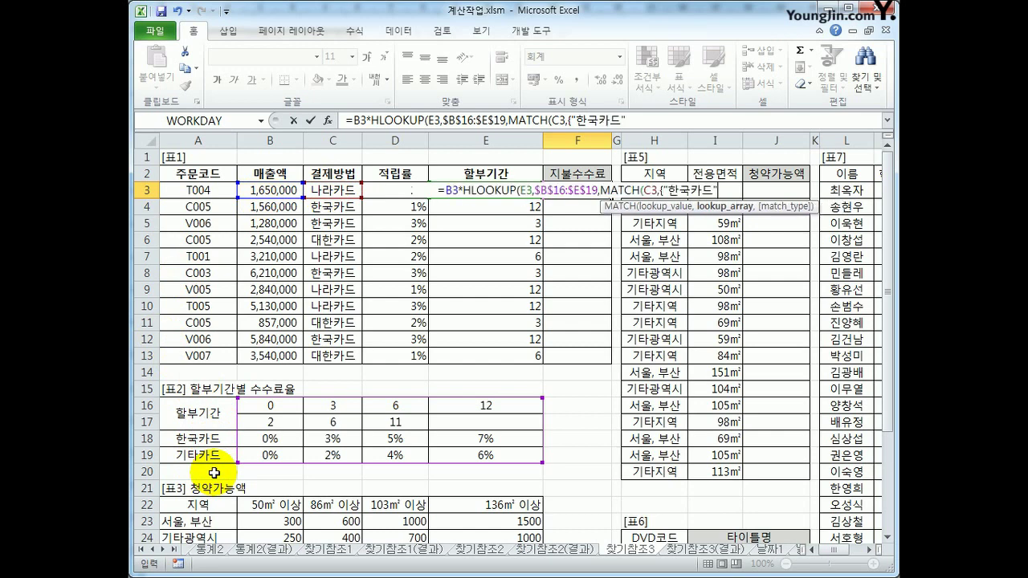
{"action": "type", "text": "카드\""}
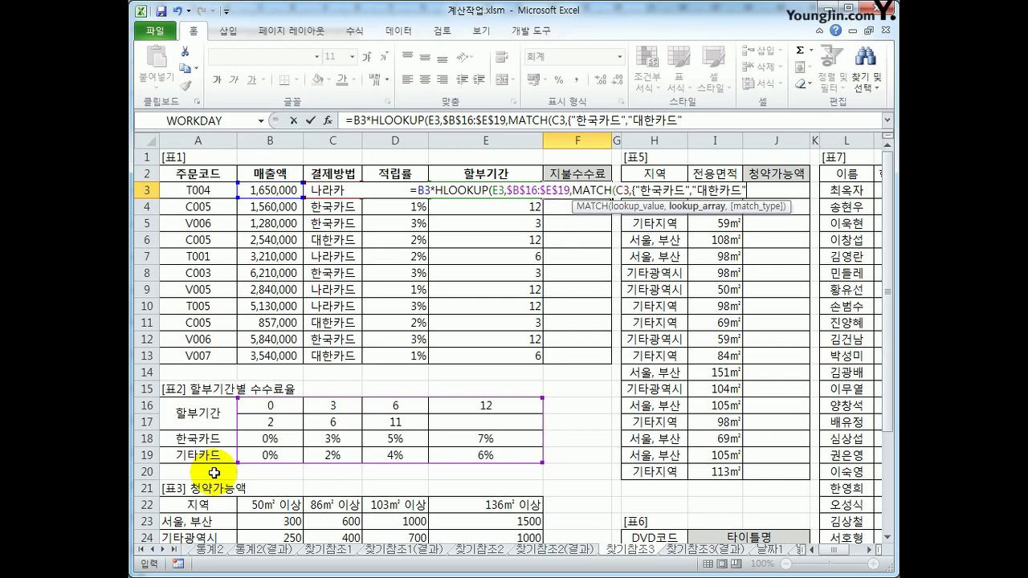
{"action": "type", "text": ")"}
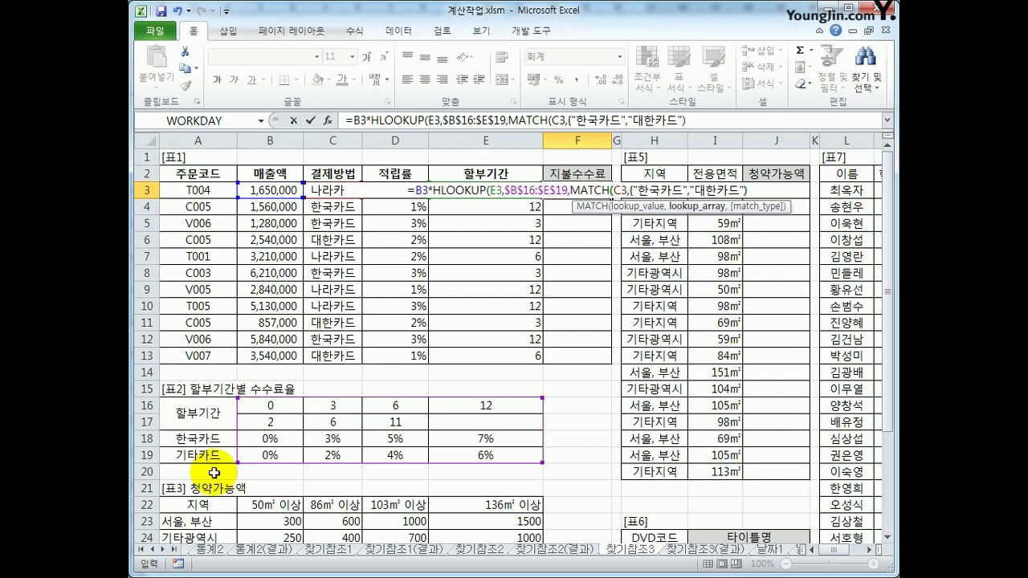
{"action": "key", "text": "BackSpace"}
{"action": "type", "text": "},"}
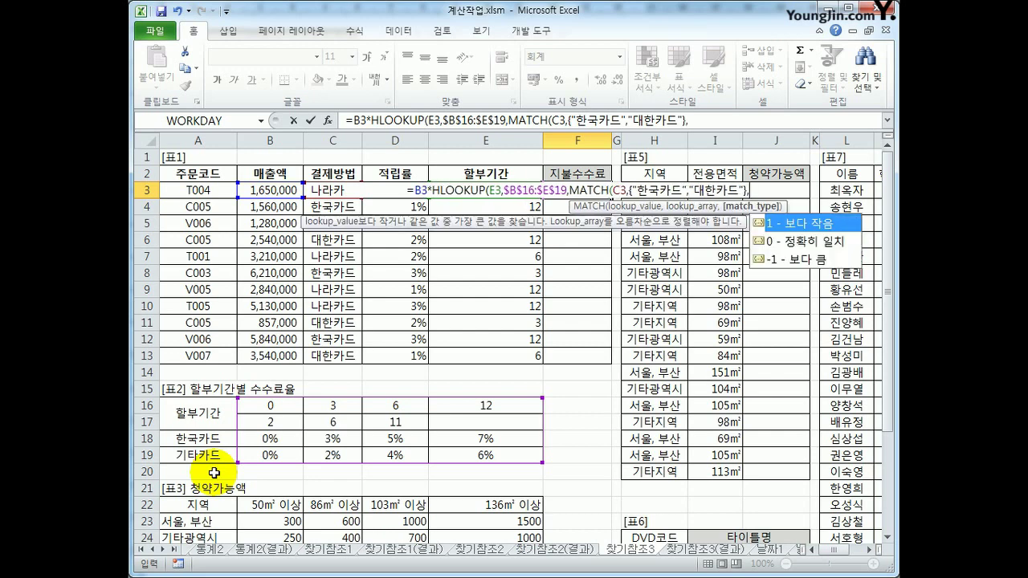
Set the MATCH match type to -1, close the function and add 2 to its result.
{"action": "type", "text": "-1"}
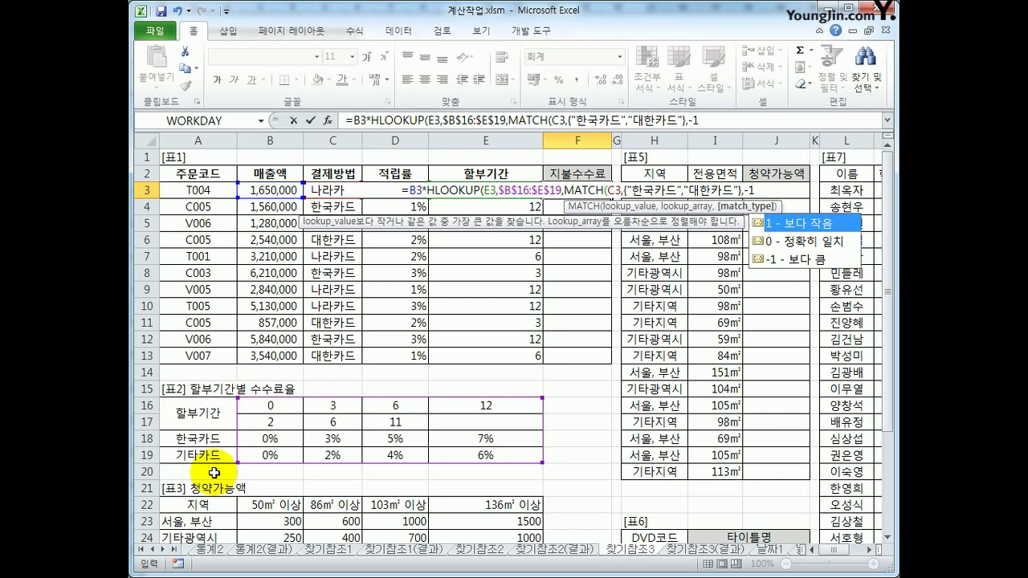
{"action": "type", "text": ")"}
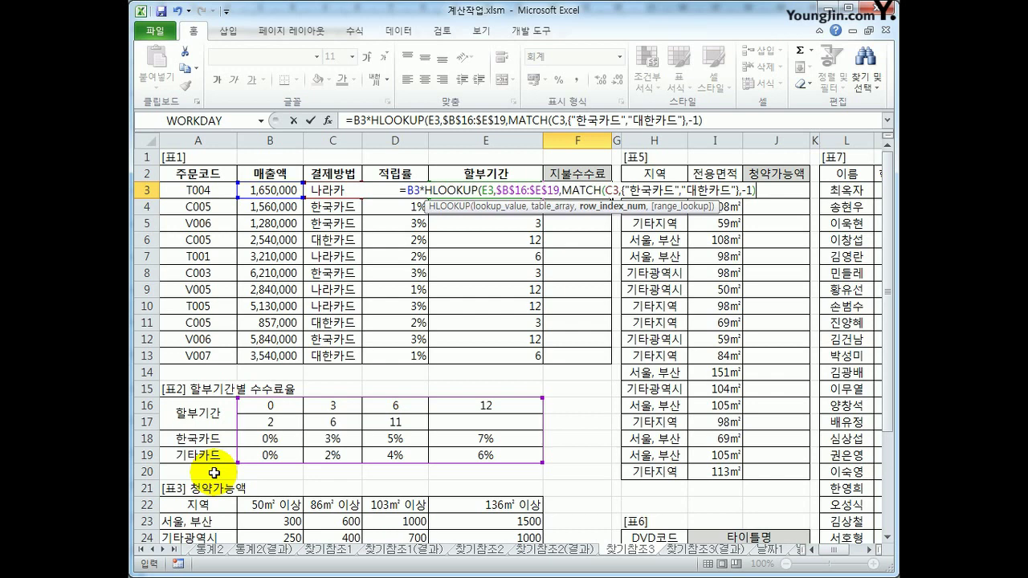
{"action": "type", "text": "+2"}
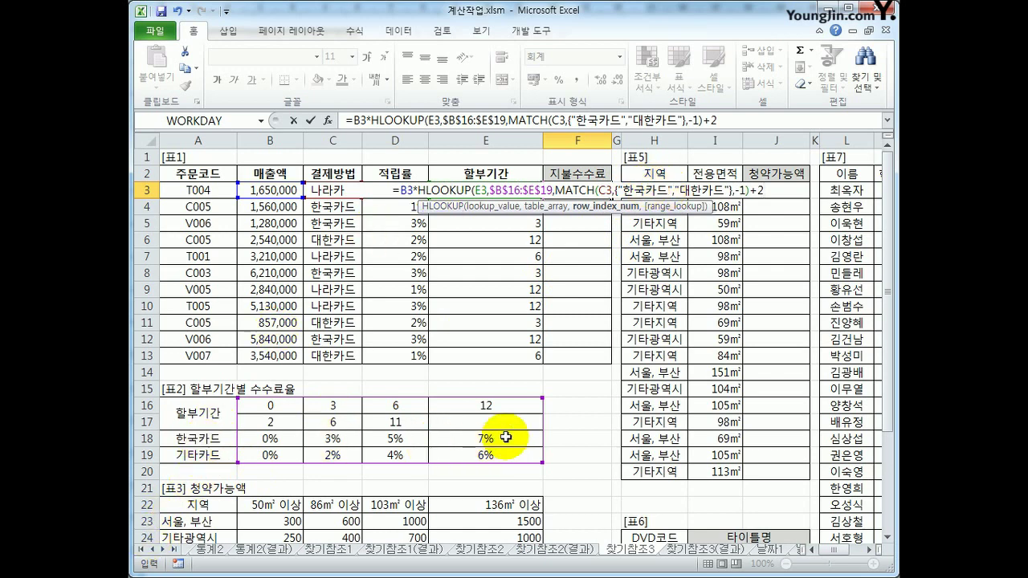
Complete the 지불수수료 formula in F3 and fill it down through F13.
{"action": "key", "text": "Return"}
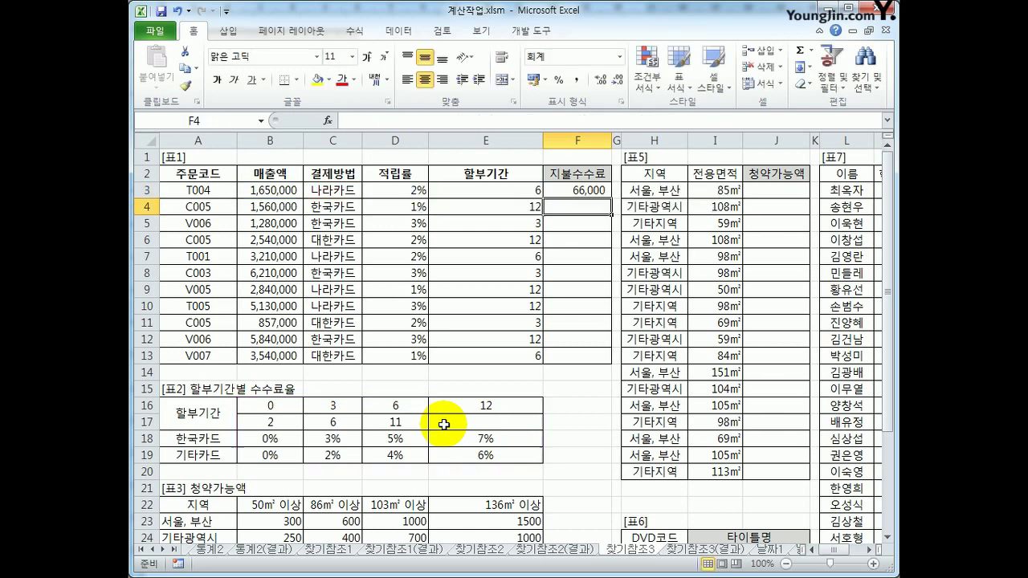
{"action": "key", "text": "Up"}
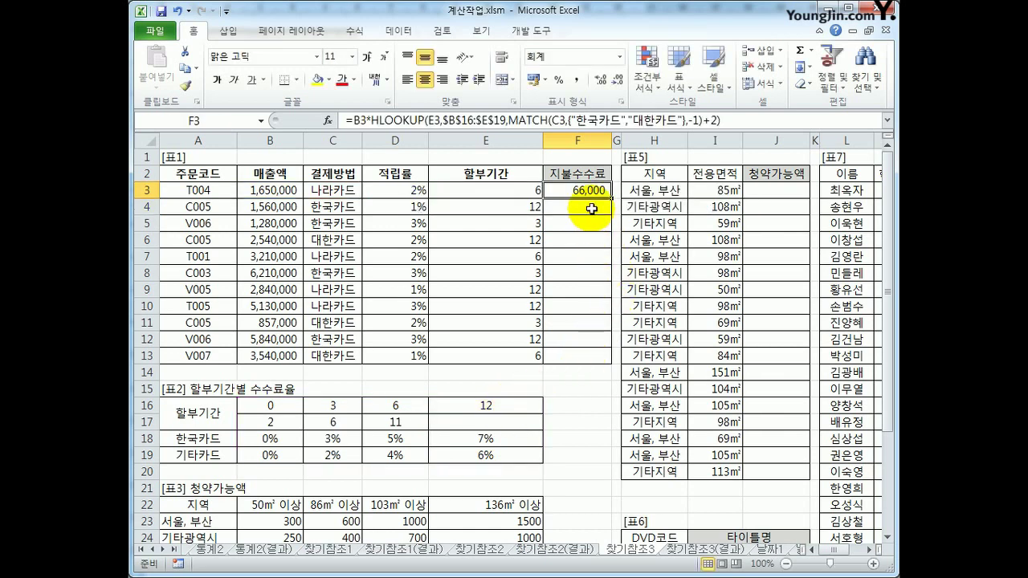
{"action": "left_click_drag", "start_coordinate": [609, 197], "coordinate": [598, 362]}
{"action": "left_click", "coordinate": [598, 361]}
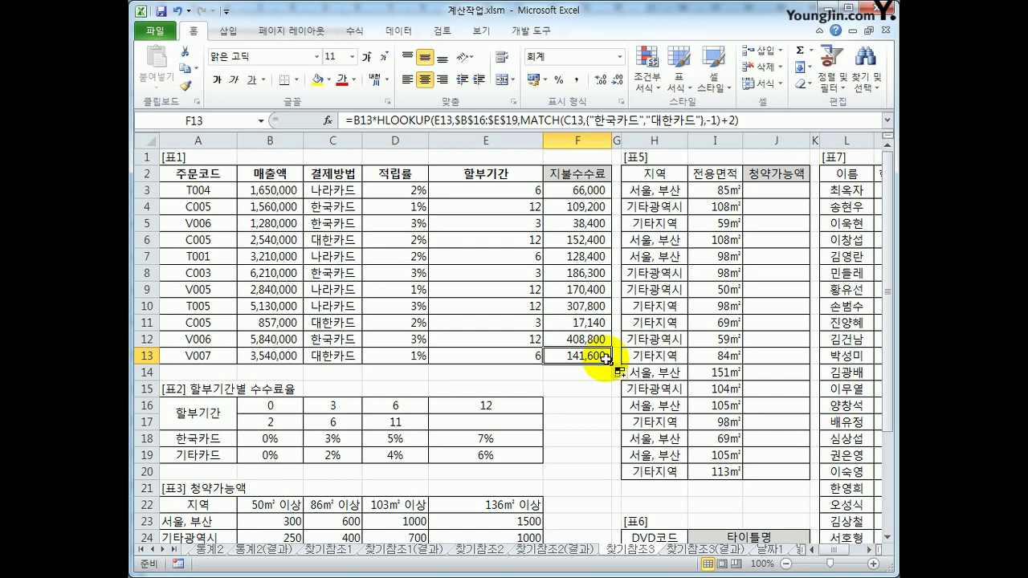
Examine the 전용면적 values and empty 청약가능액 column in [표5] alongside the [표3] 청약가능액 reference table.
{"action": "left_click", "coordinate": [759, 192]}
{"action": "scroll", "coordinate": [861, 554], "scroll_direction": "right", "scroll_amount": 4}
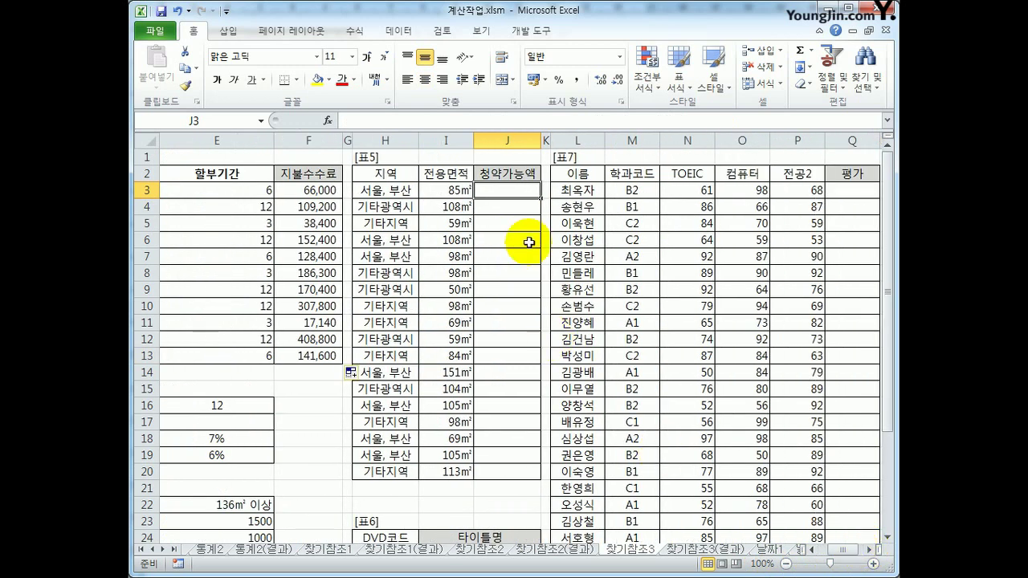
{"action": "left_click_drag", "start_coordinate": [438, 191], "coordinate": [448, 464]}
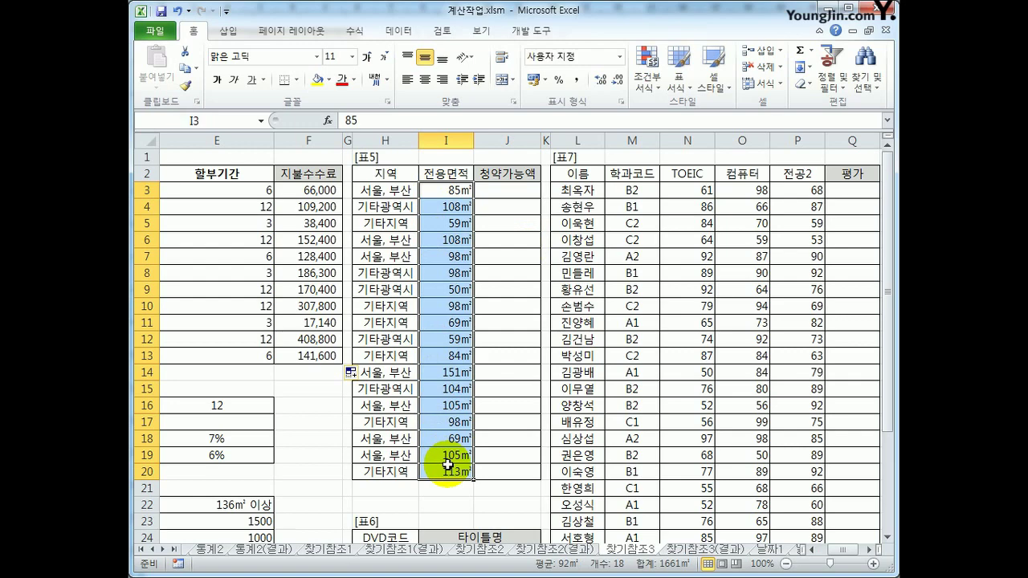
{"action": "left_click_drag", "start_coordinate": [850, 553], "coordinate": [836, 558]}
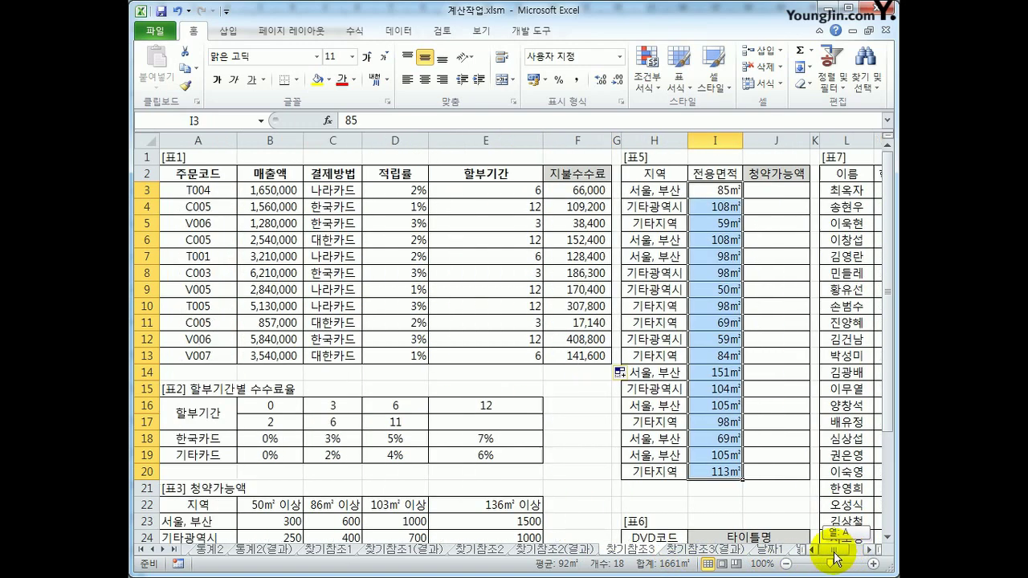
{"action": "scroll", "coordinate": [233, 454], "scroll_direction": "down", "scroll_amount": 2}
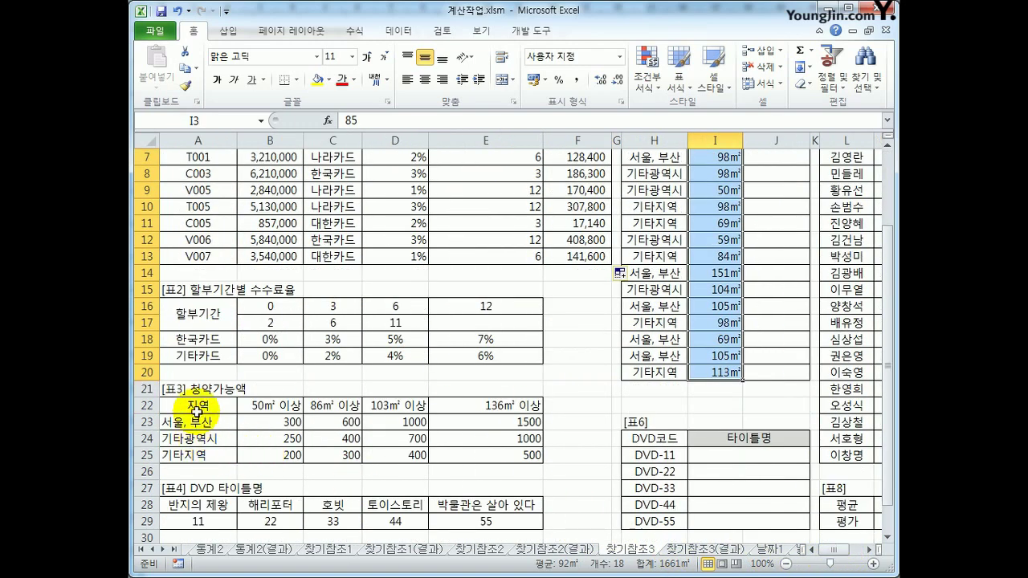
{"action": "left_click_drag", "start_coordinate": [197, 410], "coordinate": [453, 450]}
{"action": "scroll", "coordinate": [553, 426], "scroll_direction": "up", "scroll_amount": 2}
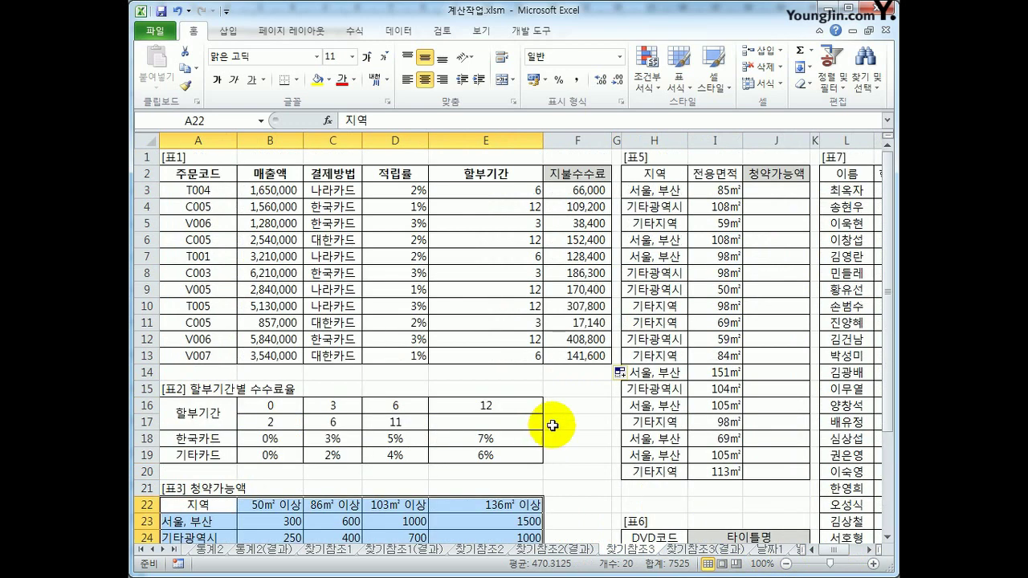
{"action": "left_click", "coordinate": [798, 203]}
{"action": "left_click", "coordinate": [789, 188]}
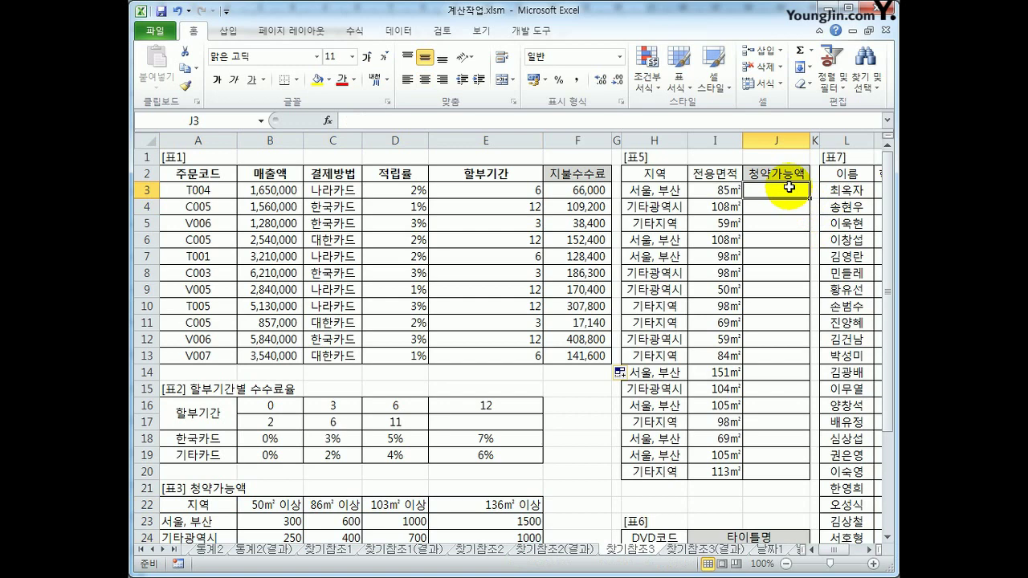
Examine how [표3] assigns amounts by 지역 row and area column, tracing the lookup for the first [표5] record.
{"action": "scroll", "coordinate": [790, 188], "scroll_direction": "down", "scroll_amount": 1}
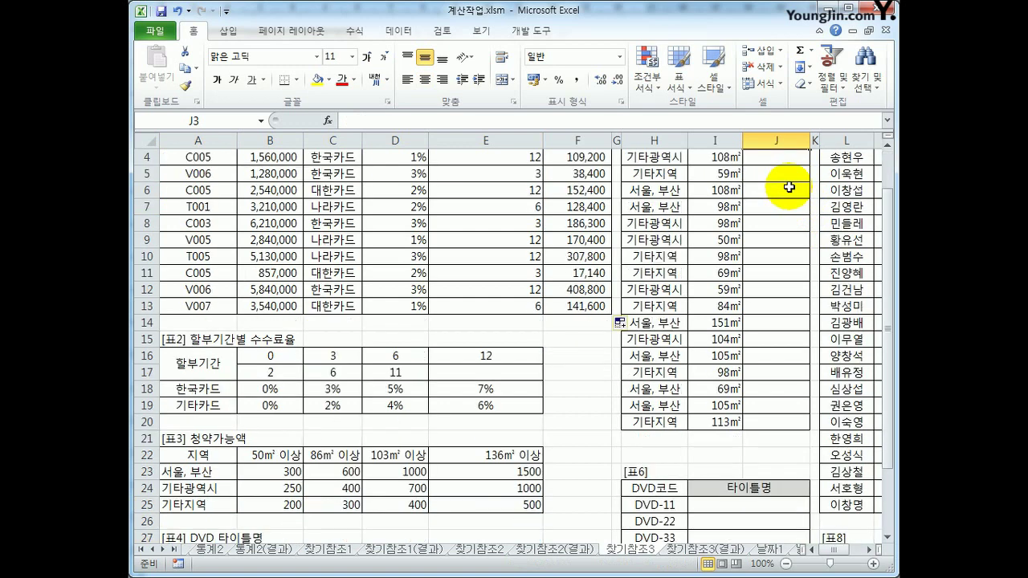
{"action": "left_click", "coordinate": [192, 476]}
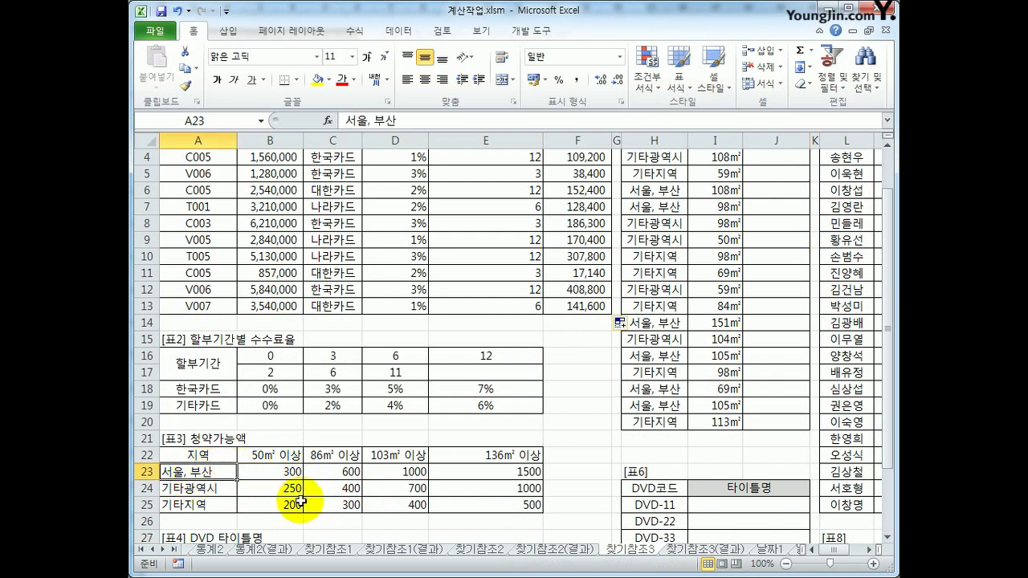
{"action": "left_click", "coordinate": [275, 454]}
{"action": "left_click", "coordinate": [285, 473]}
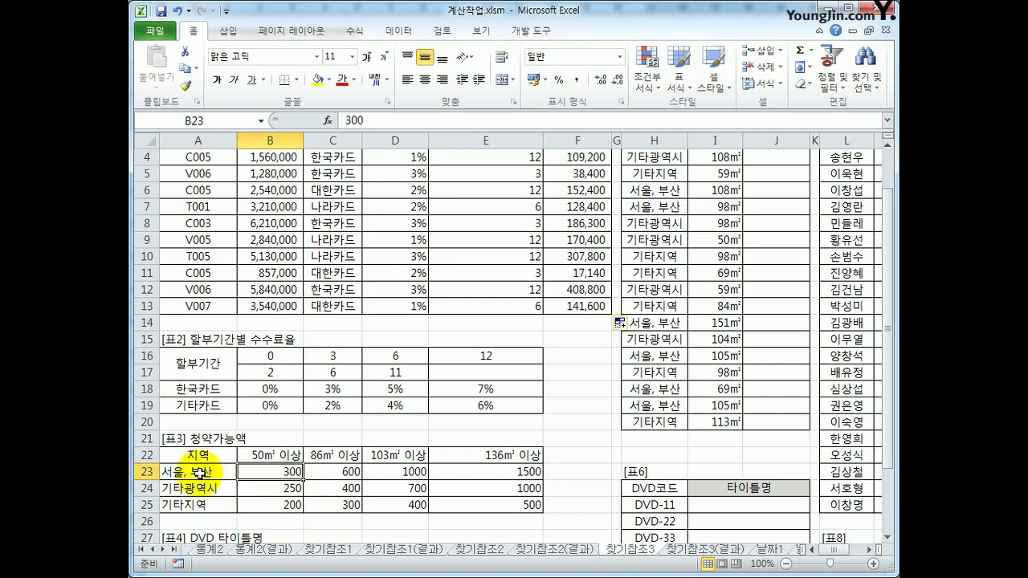
{"action": "left_click_drag", "start_coordinate": [198, 473], "coordinate": [530, 472]}
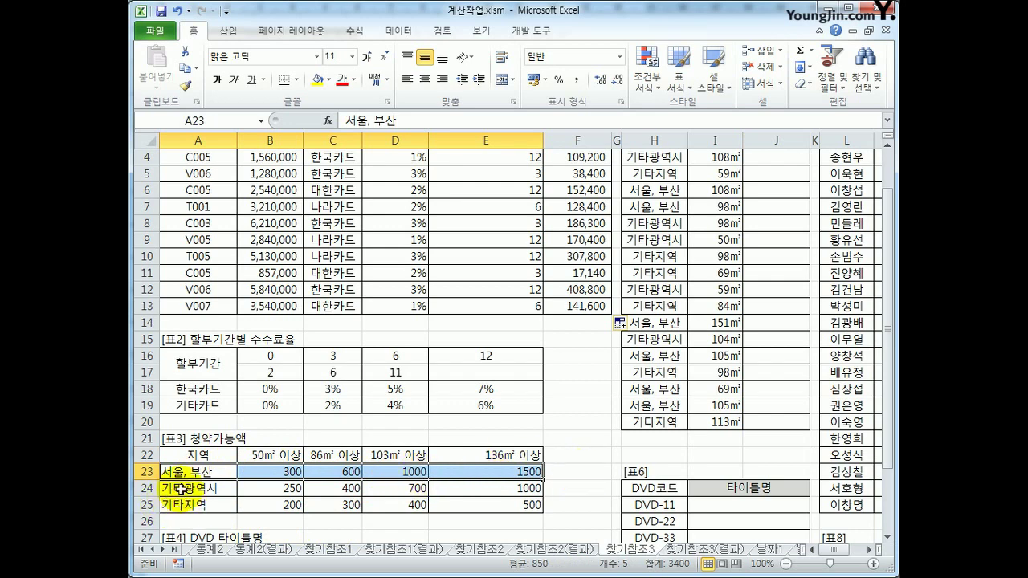
{"action": "left_click_drag", "start_coordinate": [185, 488], "coordinate": [437, 488]}
{"action": "left_click_drag", "start_coordinate": [181, 506], "coordinate": [277, 507]}
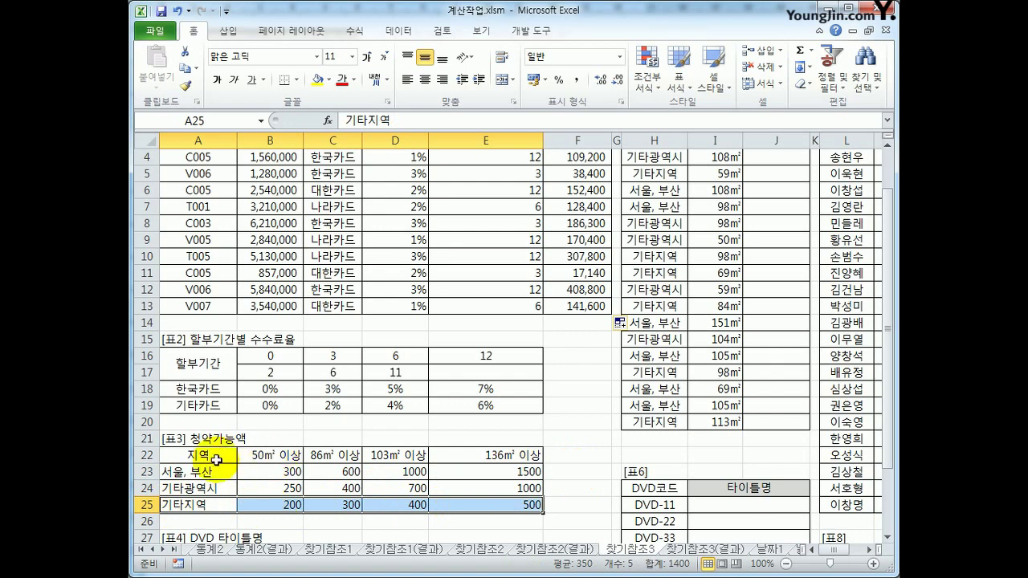
{"action": "left_click_drag", "start_coordinate": [215, 455], "coordinate": [486, 512]}
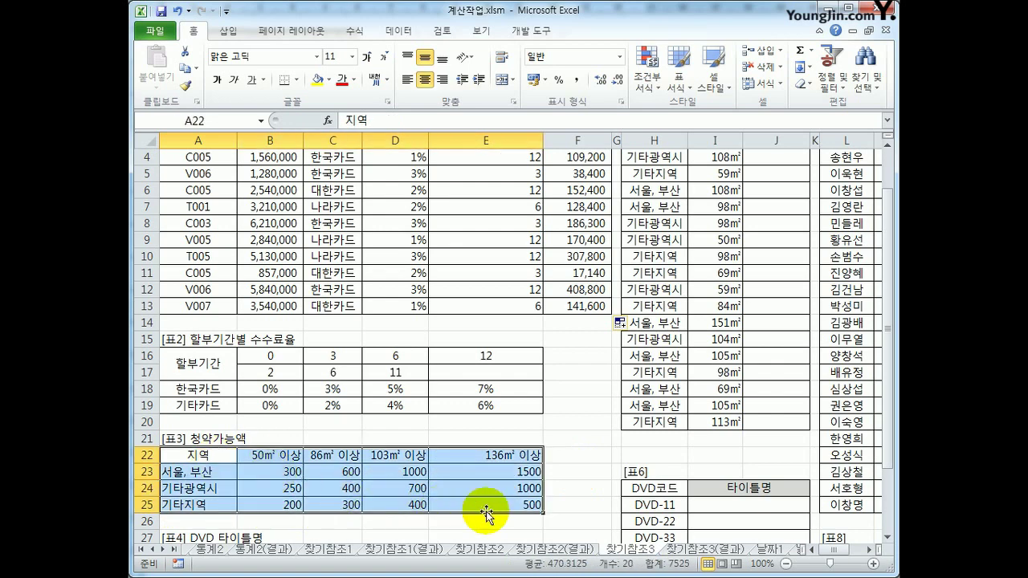
{"action": "scroll", "coordinate": [486, 511], "scroll_direction": "up", "scroll_amount": 1}
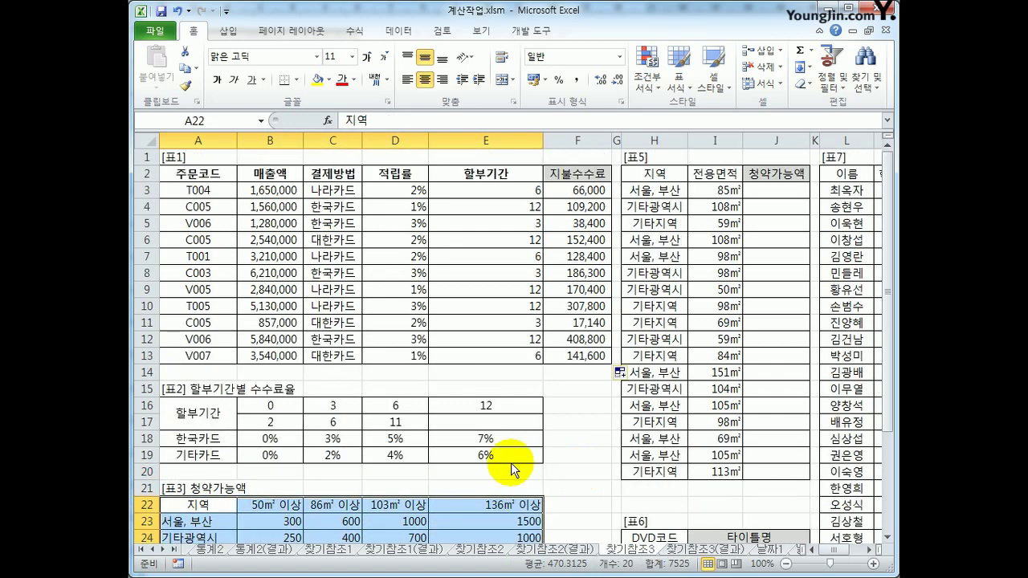
{"action": "left_click", "coordinate": [776, 193]}
{"action": "left_click", "coordinate": [647, 191]}
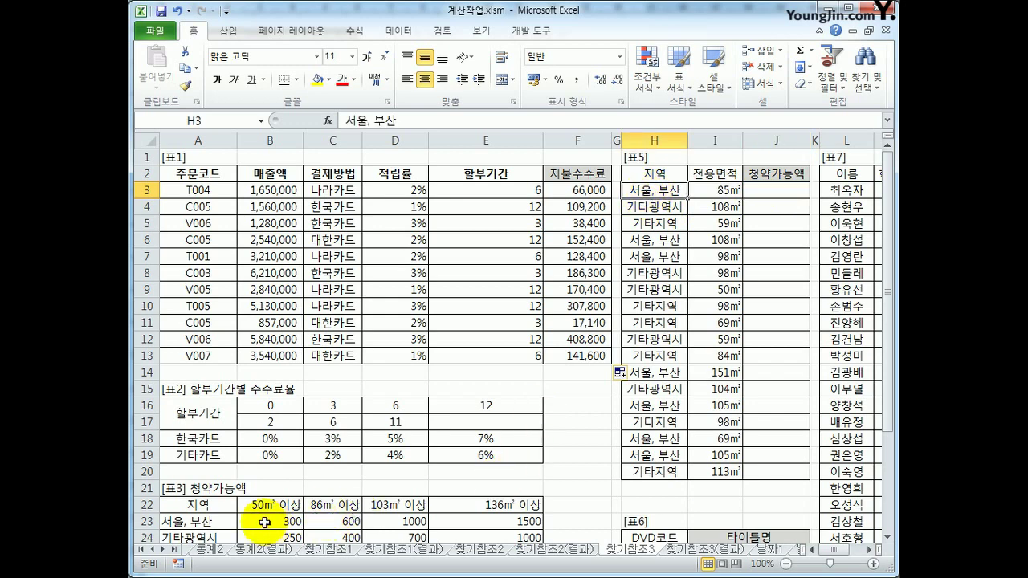
{"action": "left_click_drag", "start_coordinate": [197, 522], "coordinate": [338, 522]}
{"action": "left_click", "coordinate": [338, 522]}
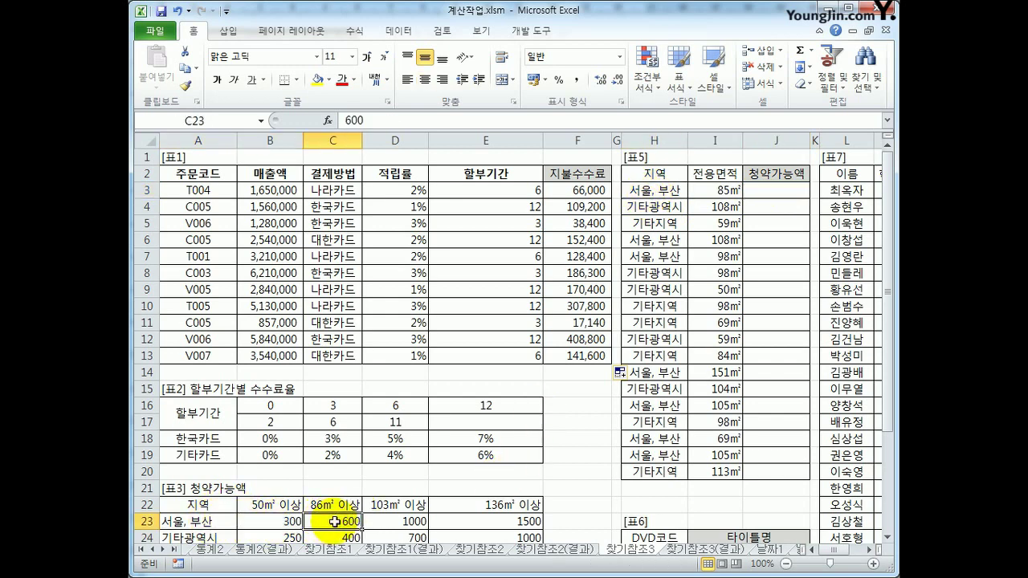
Start an INDEX formula in J3 under 청약가능액, using the absolute range $B$23:$E$25 as its array.
{"action": "left_click", "coordinate": [776, 193]}
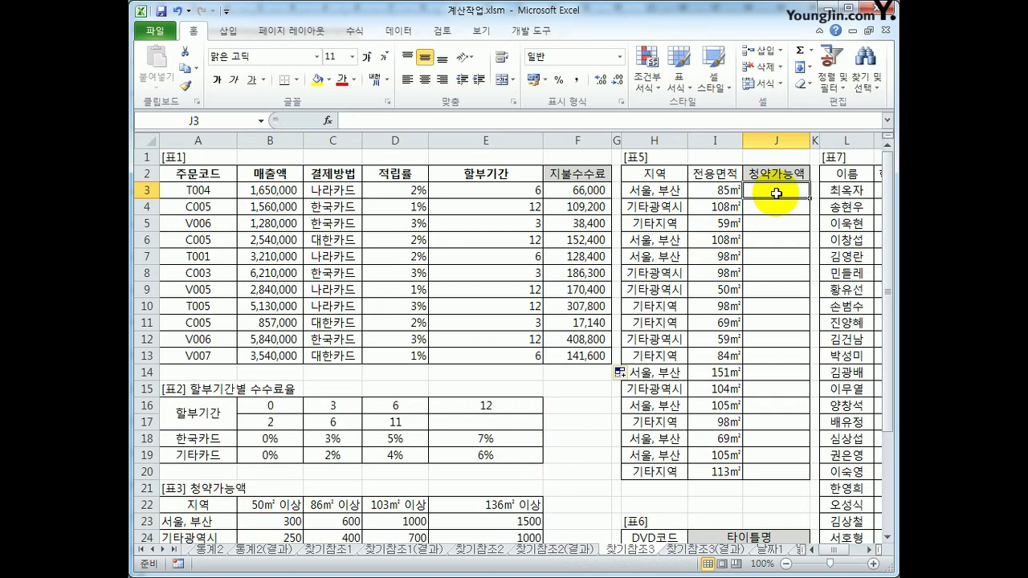
{"action": "type", "text": "="}
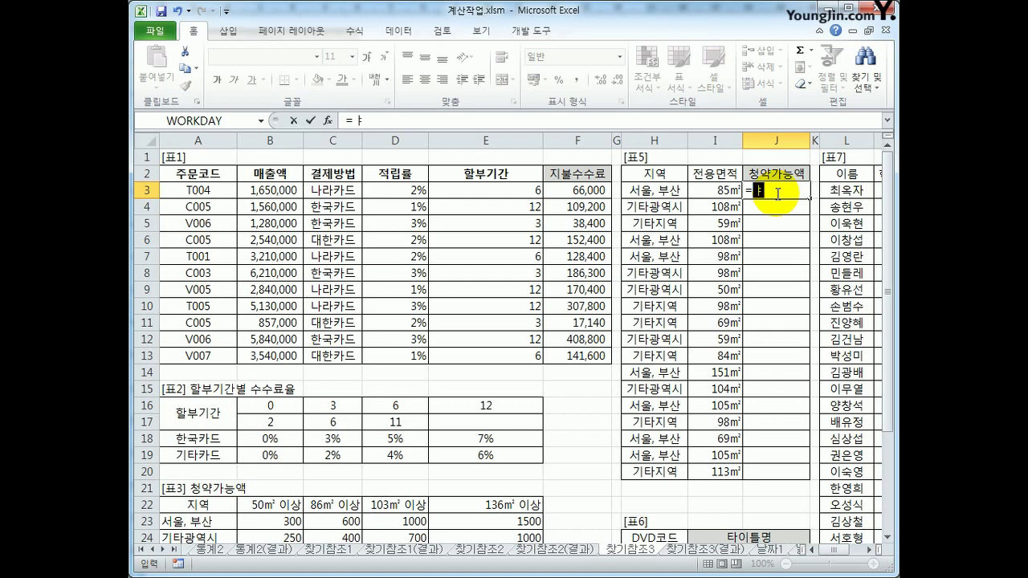
{"action": "type", "text": "in"}
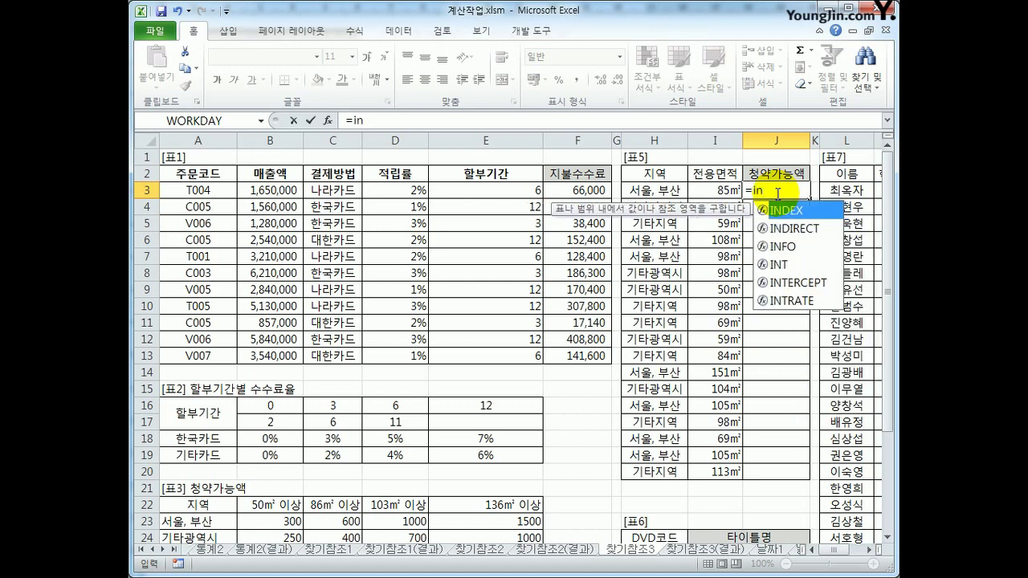
{"action": "key", "text": "Tab"}
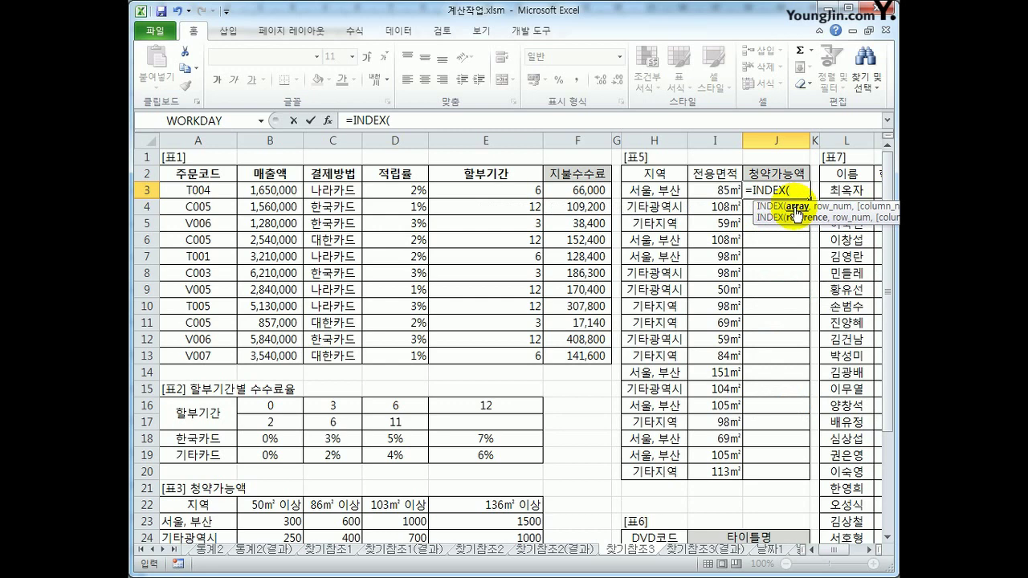
{"action": "scroll", "coordinate": [414, 422], "scroll_direction": "down", "scroll_amount": 2}
{"action": "left_click_drag", "start_coordinate": [277, 422], "coordinate": [460, 452]}
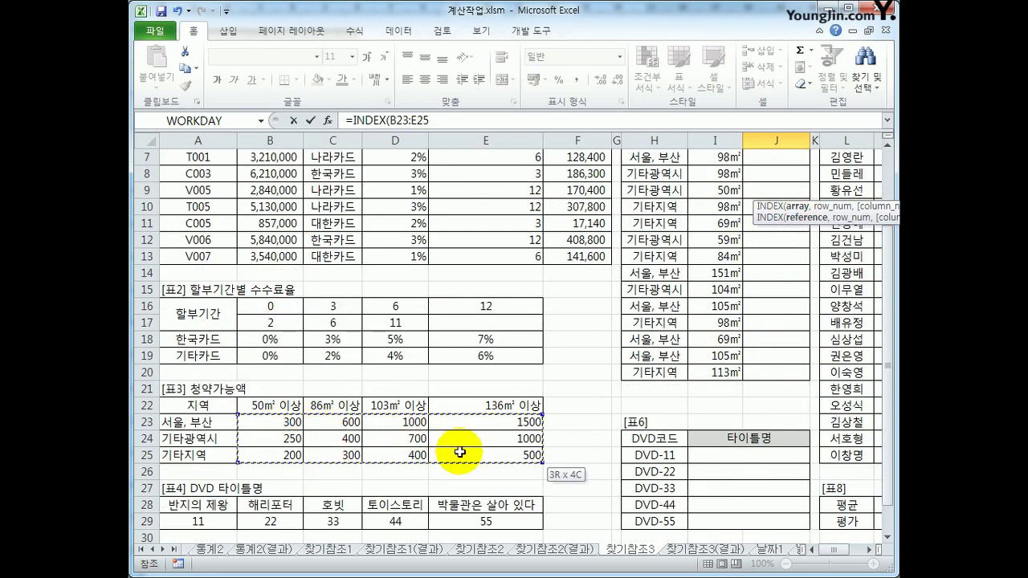
{"action": "left_click_drag", "start_coordinate": [268, 414], "coordinate": [477, 450]}
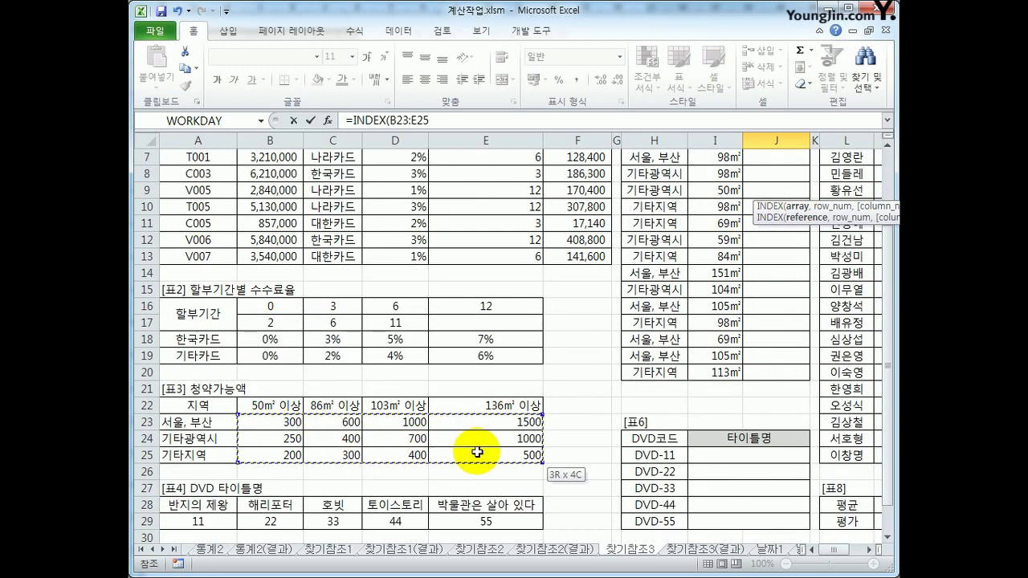
{"action": "left_click_drag", "start_coordinate": [291, 420], "coordinate": [450, 455]}
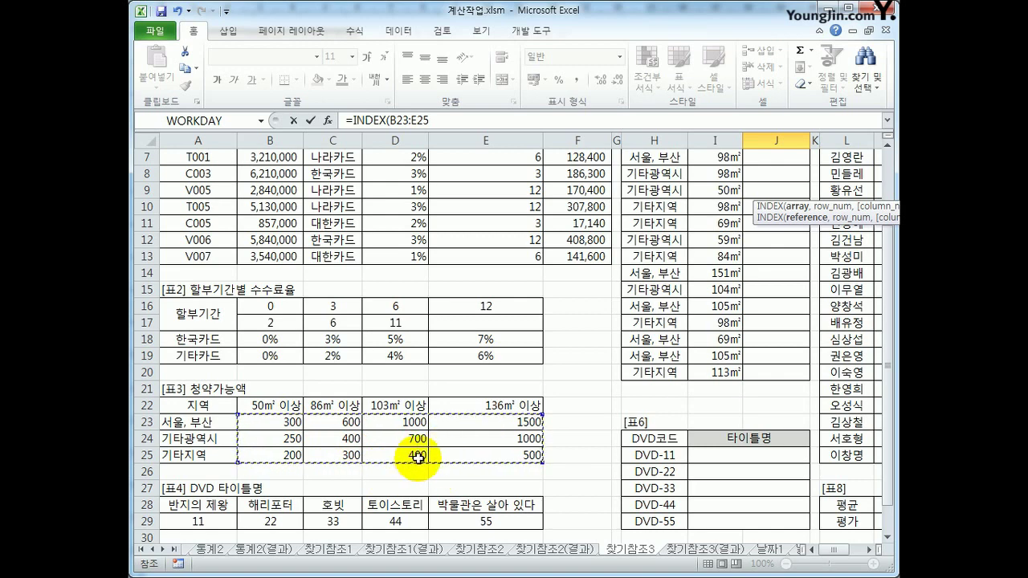
{"action": "key", "text": "F4"}
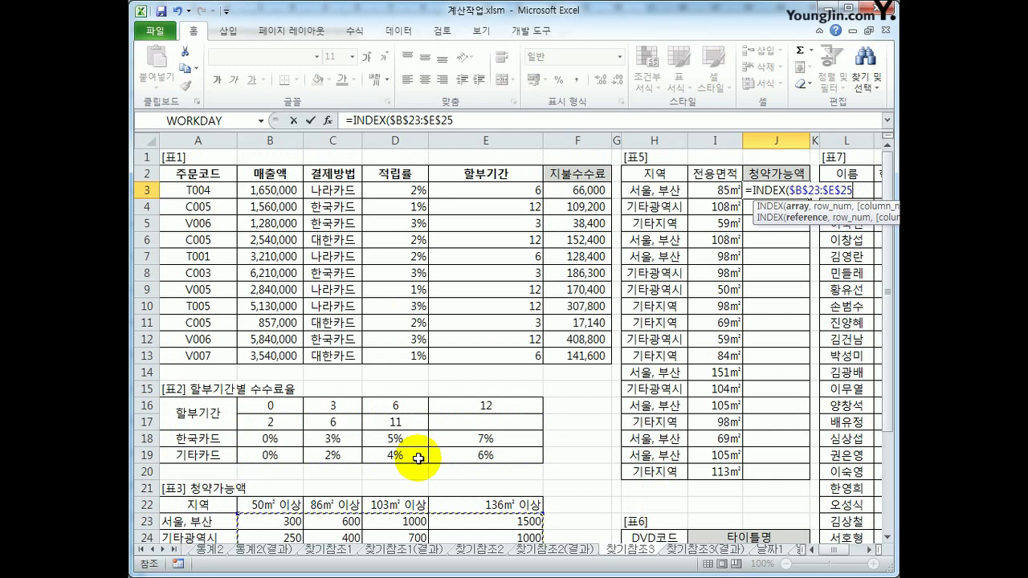
{"action": "type", "text": ","}
Nest a MATCH function as INDEX's row number, with the 지역 in H3 as lookup value.
{"action": "scroll", "coordinate": [527, 409], "scroll_direction": "down", "scroll_amount": 1}
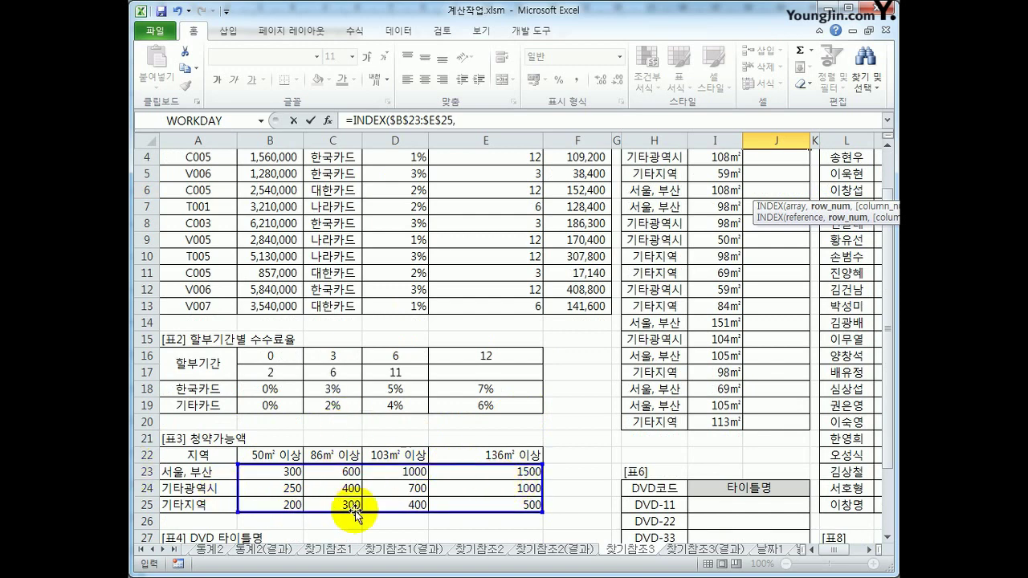
{"action": "scroll", "coordinate": [347, 489], "scroll_direction": "up", "scroll_amount": 1}
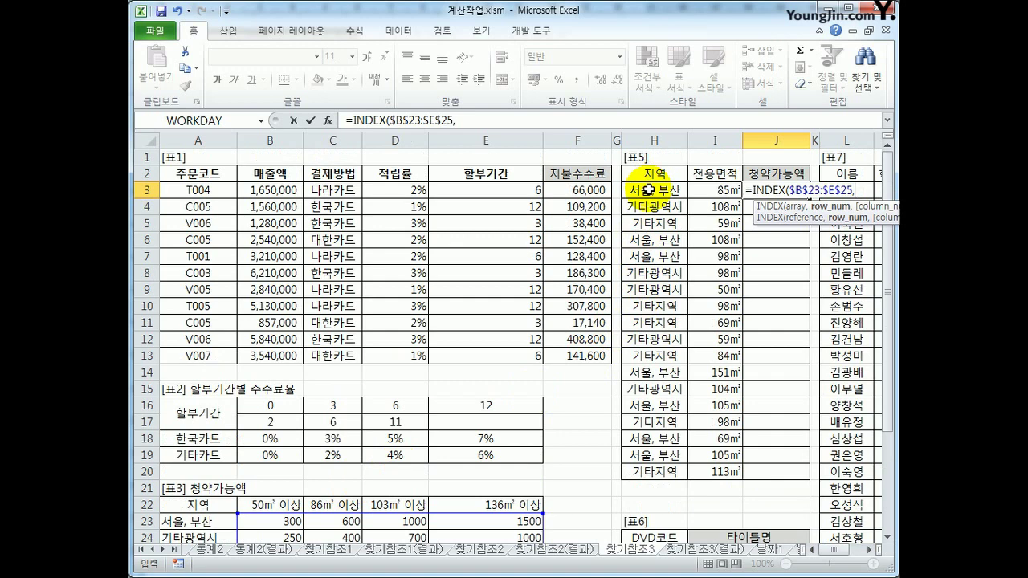
{"action": "type", "text": "mat"}
{"action": "key", "text": "Tab"}
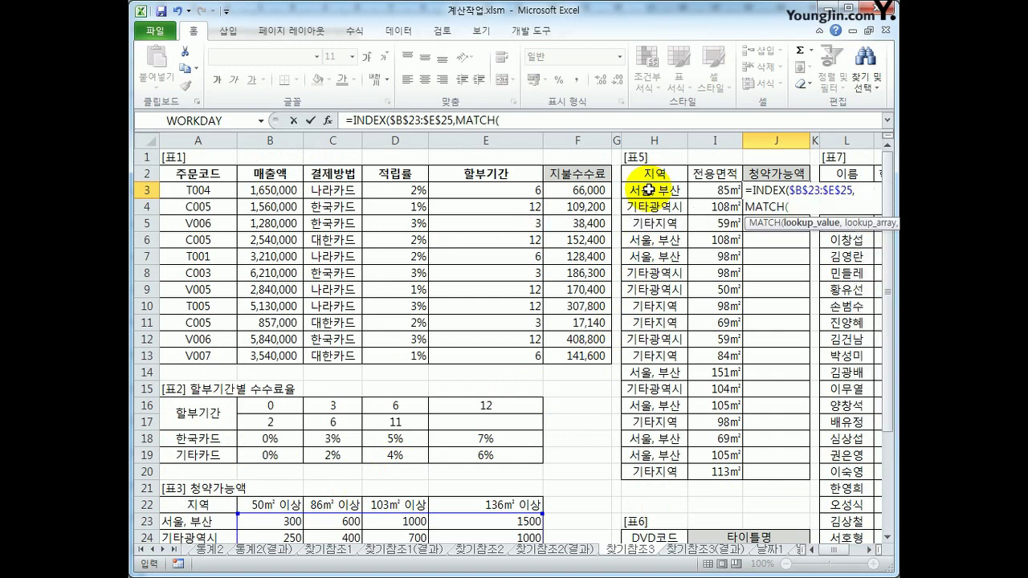
{"action": "left_click", "coordinate": [647, 190]}
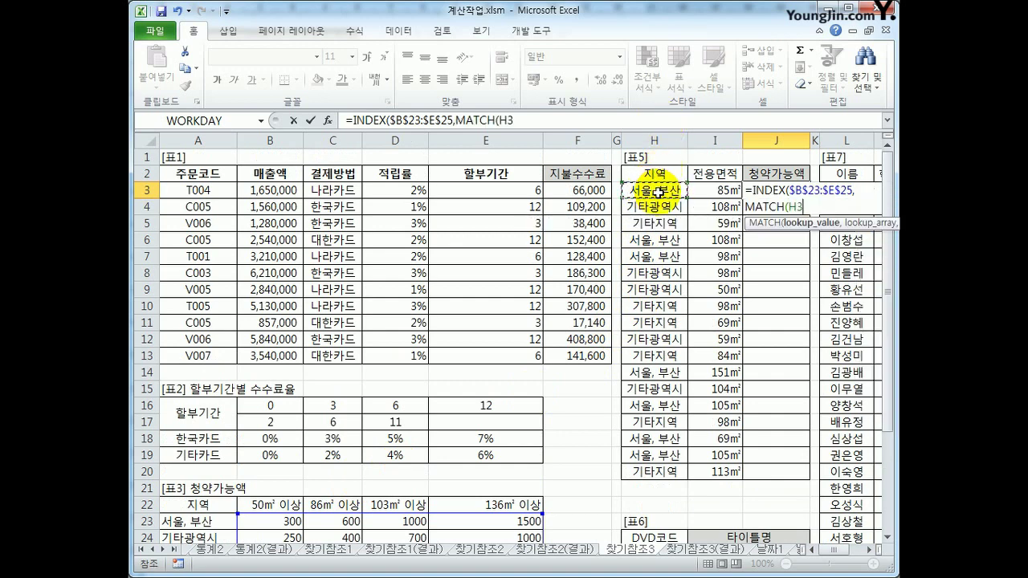
{"action": "type", "text": ","}
Give the nested MATCH the absolute lookup array $A$23:$A$25 and match type 0.
{"action": "scroll", "coordinate": [402, 381], "scroll_direction": "down", "scroll_amount": 1}
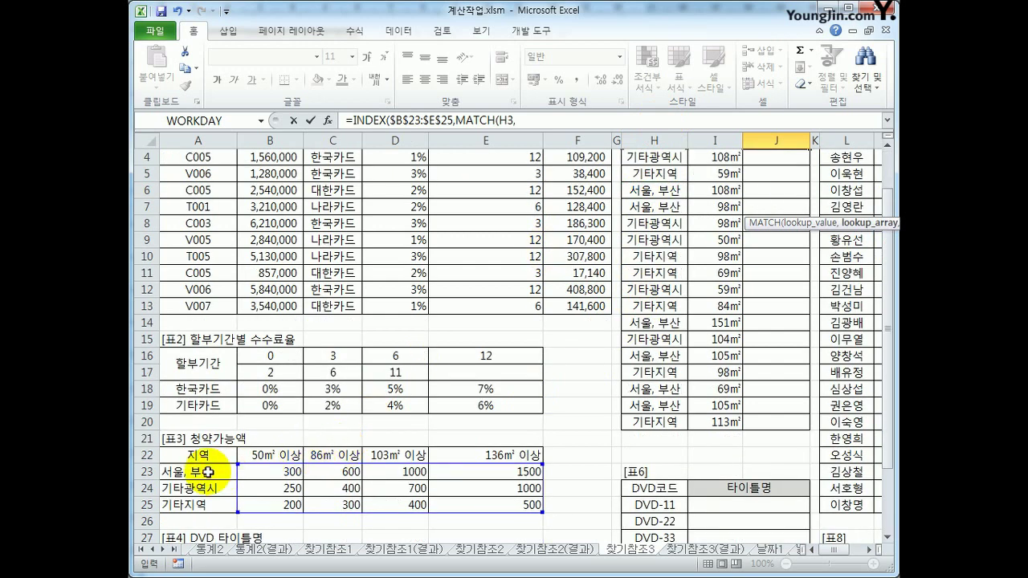
{"action": "left_click_drag", "start_coordinate": [204, 471], "coordinate": [207, 504]}
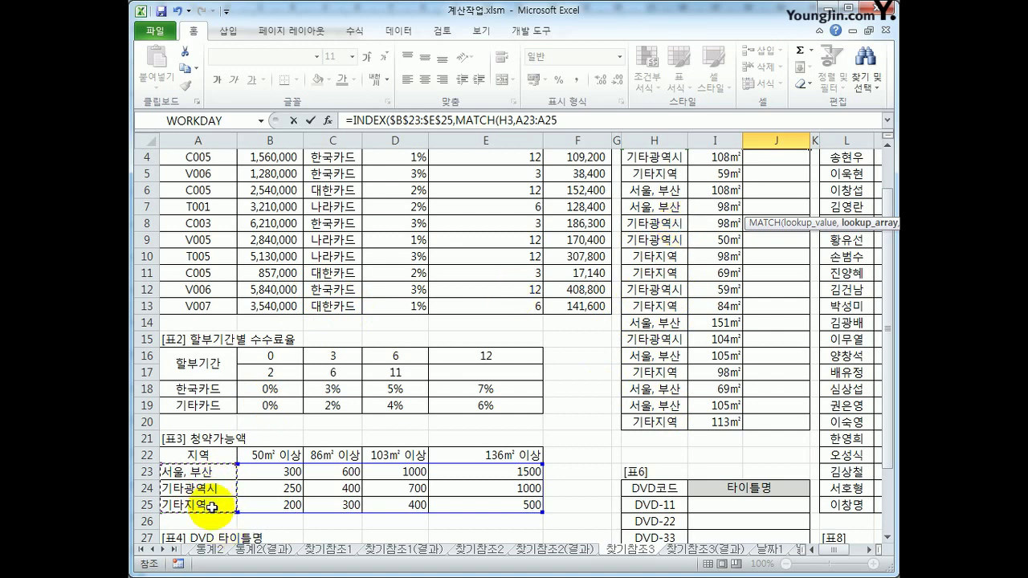
{"action": "key", "text": "F4"}
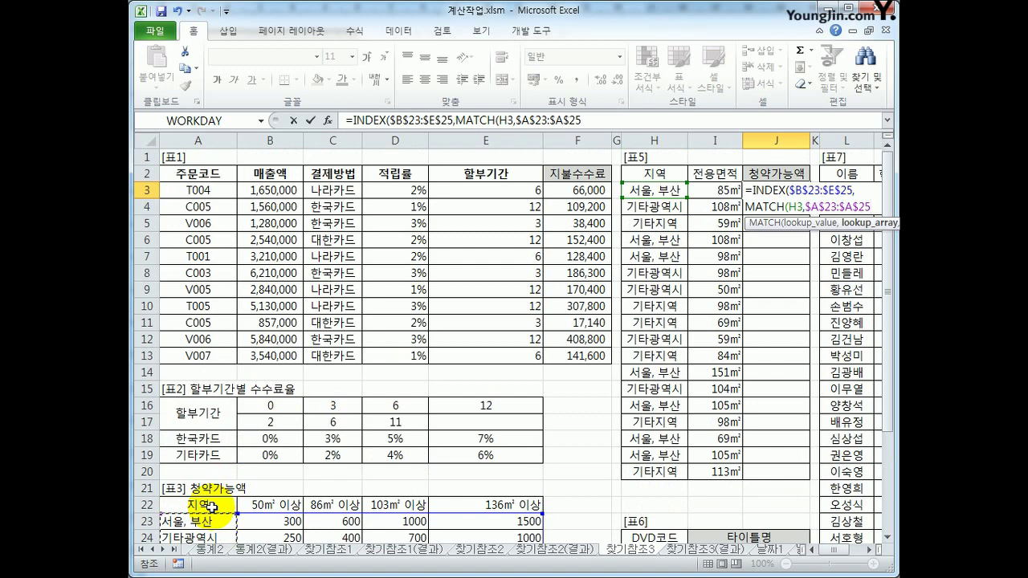
{"action": "type", "text": ","}
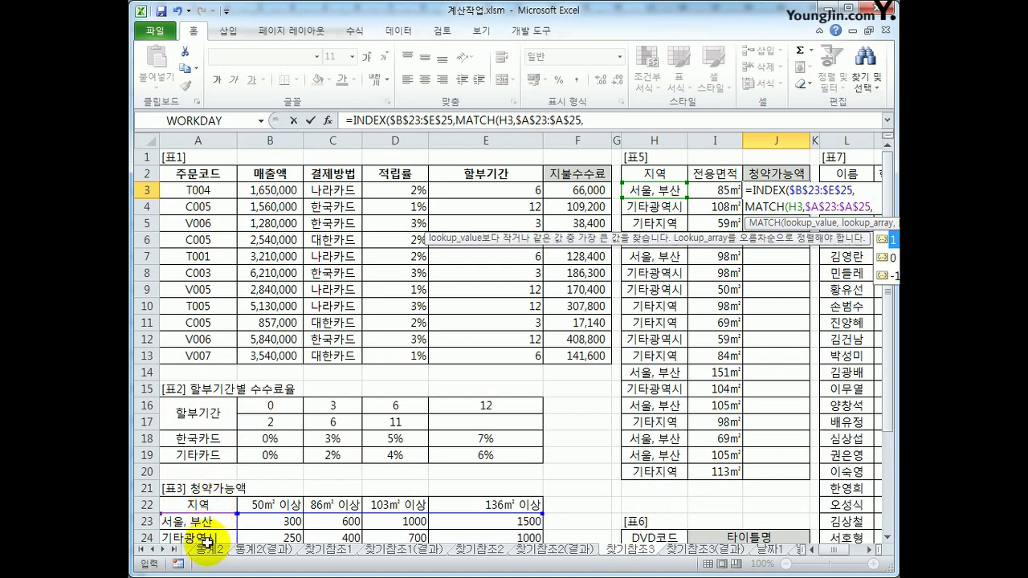
{"action": "type", "text": "0"}
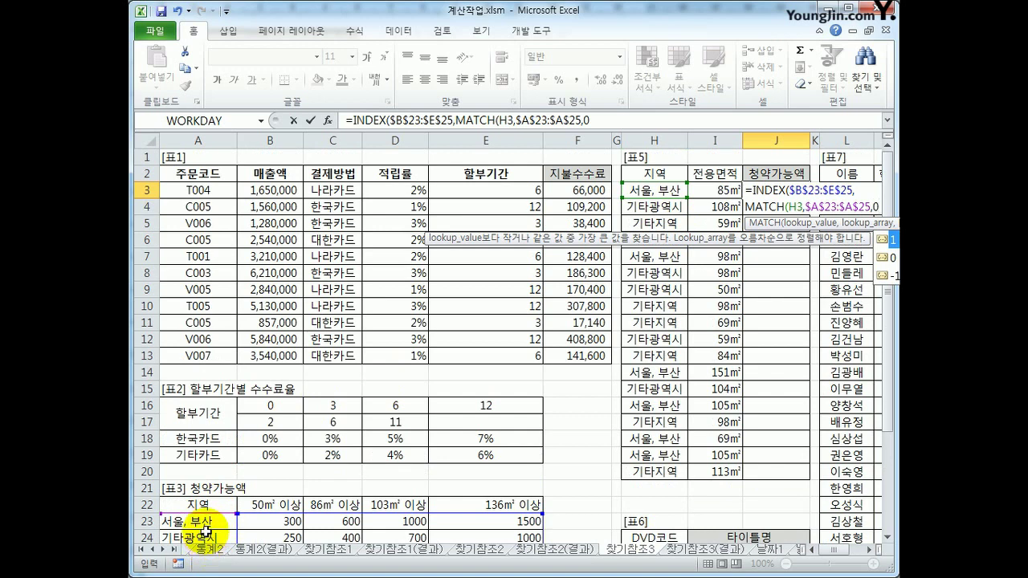
Close the row MATCH and nest a second MATCH as INDEX's column number, with the 전용면적 in I3 as lookup value.
{"action": "type", "text": ")"}
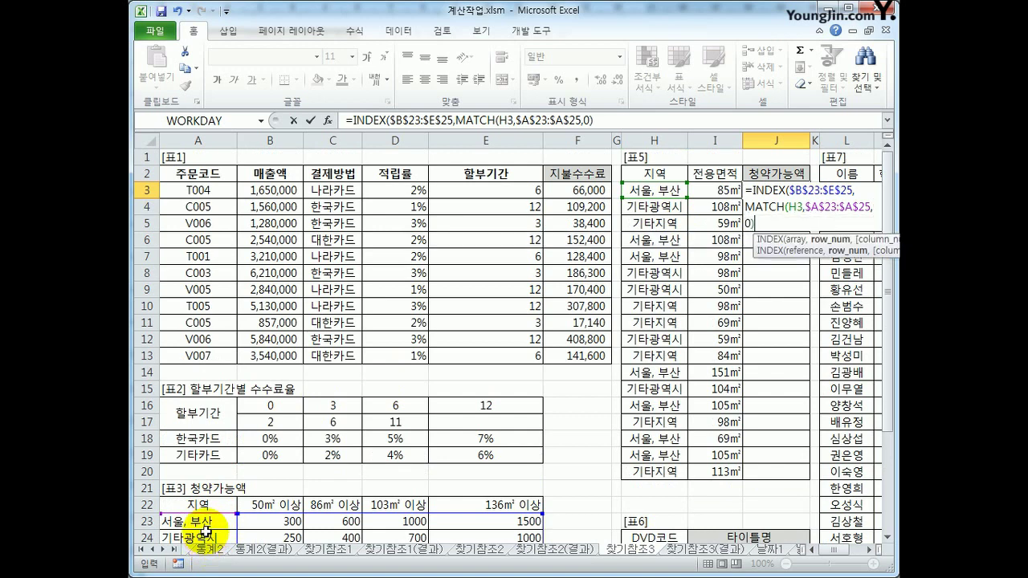
{"action": "type", "text": ","}
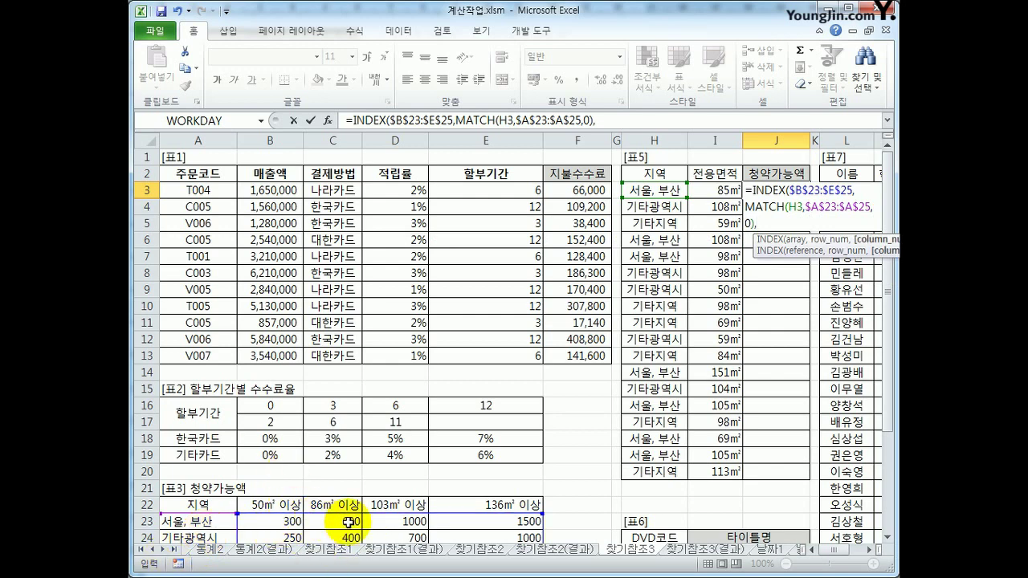
{"action": "type", "text": "mat"}
{"action": "key", "text": "Tab"}
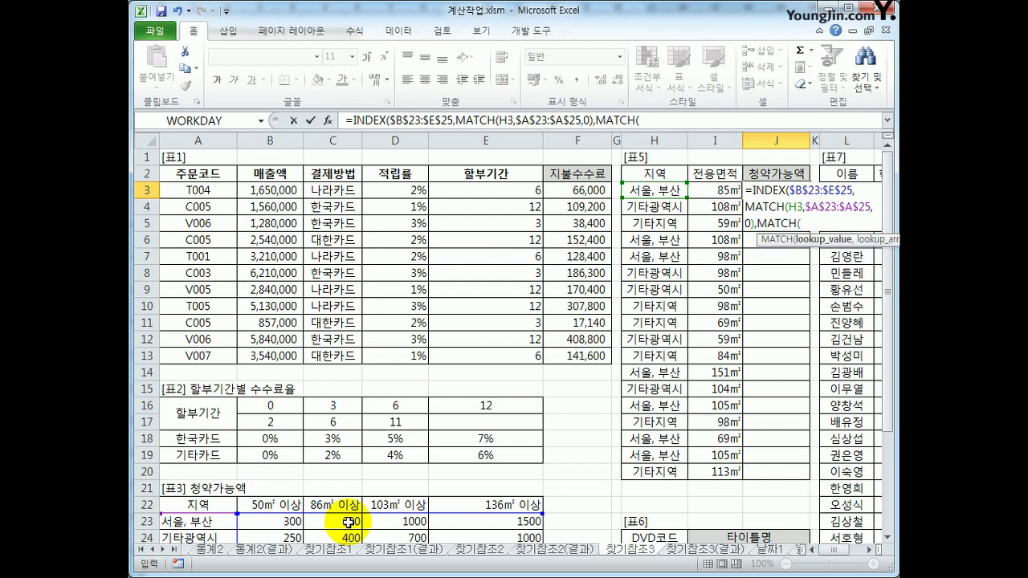
{"action": "left_click", "coordinate": [714, 190]}
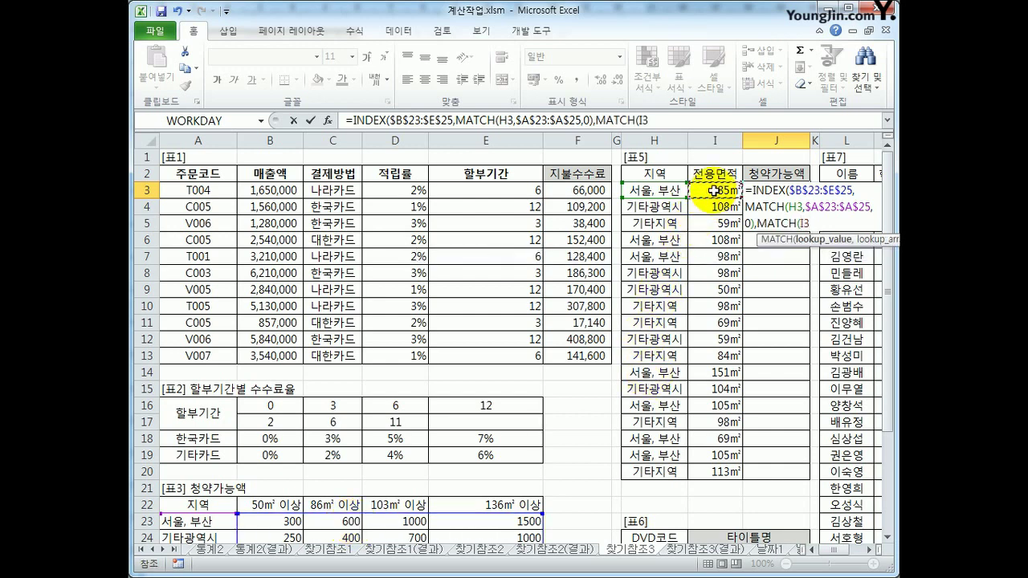
{"action": "type", "text": ","}
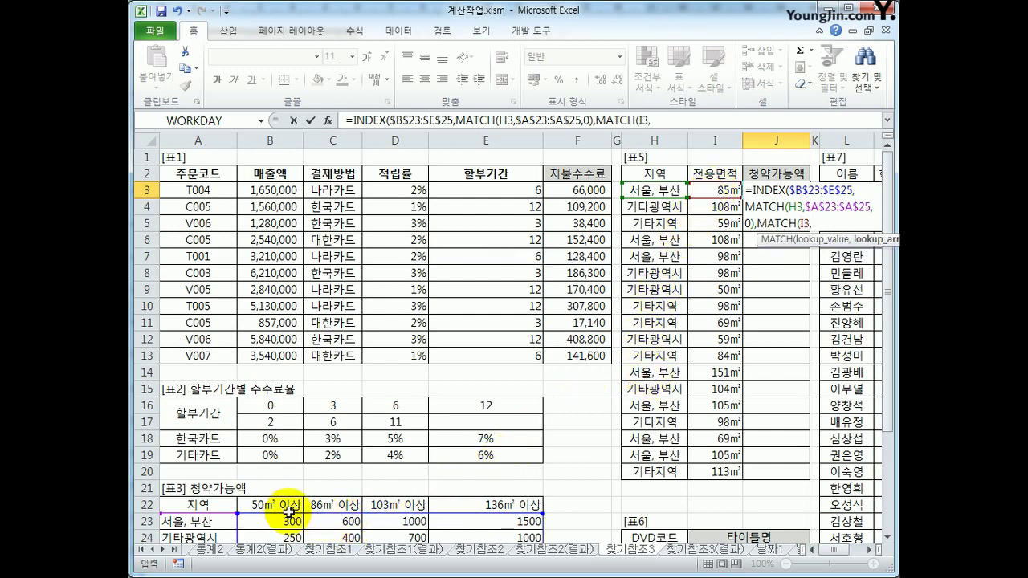
Give the column MATCH the absolute lookup array $B$22:$E$22 and match type 1.
{"action": "left_click_drag", "start_coordinate": [265, 506], "coordinate": [474, 508]}
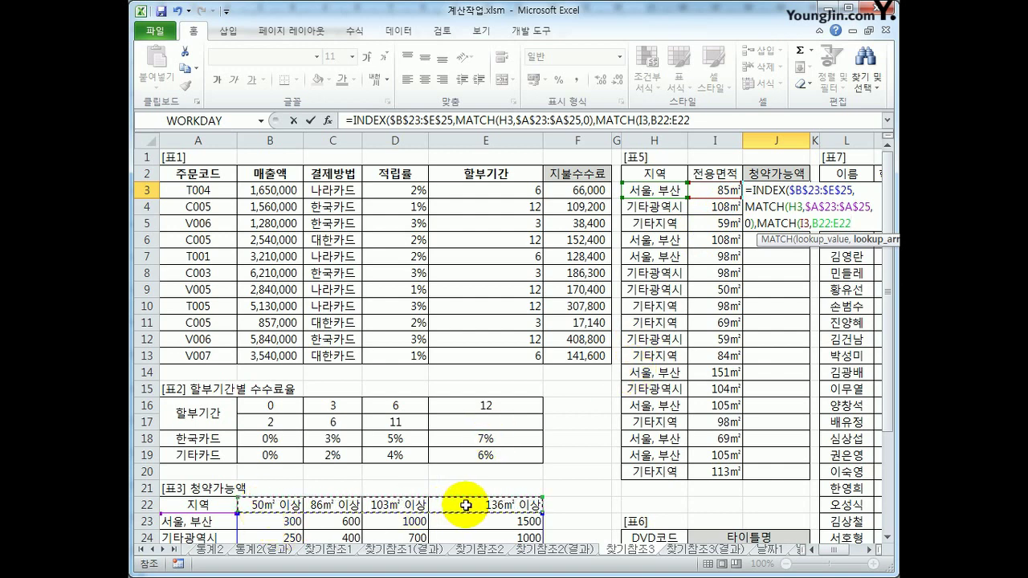
{"action": "key", "text": "F4"}
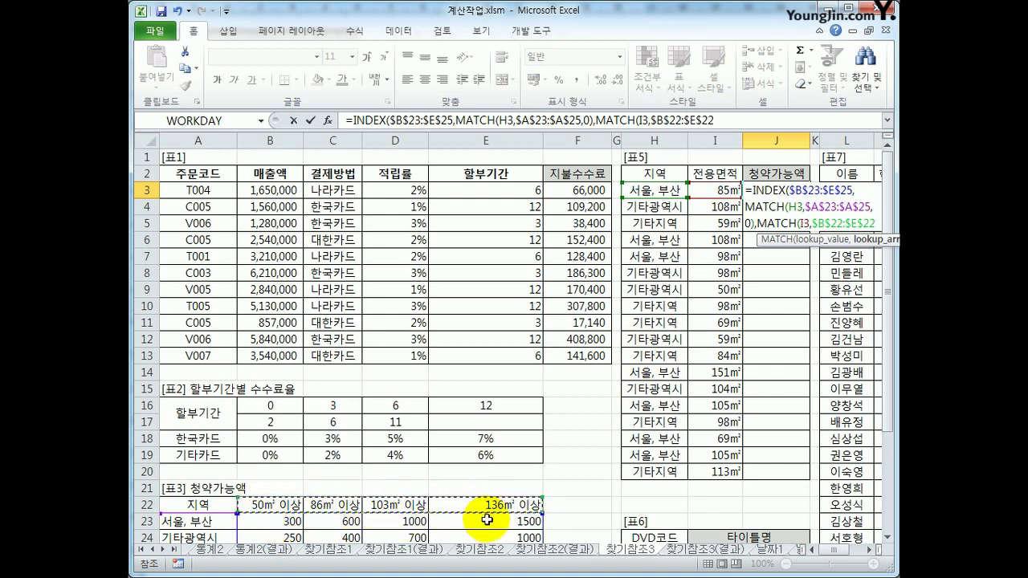
{"action": "type", "text": ","}
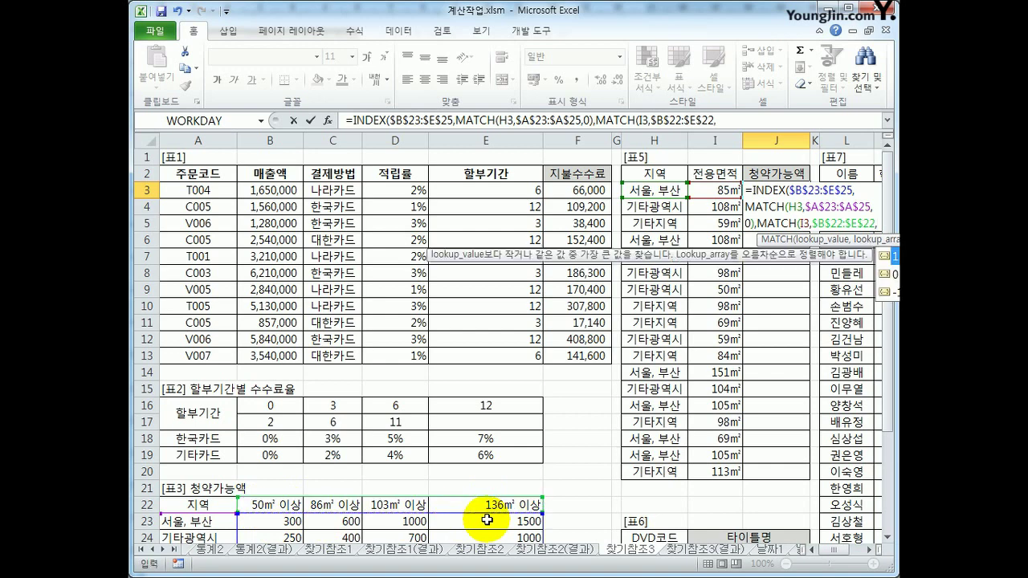
{"action": "type", "text": "1"}
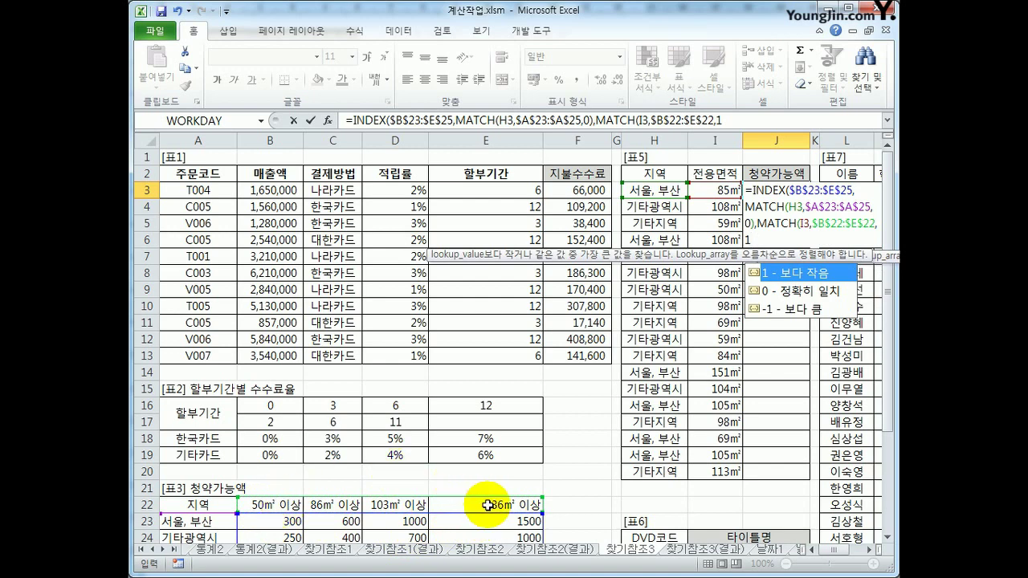
Complete the INDEX formula in J3 and fill it down the 청약가능액 column to J20.
{"action": "type", "text": ")"}
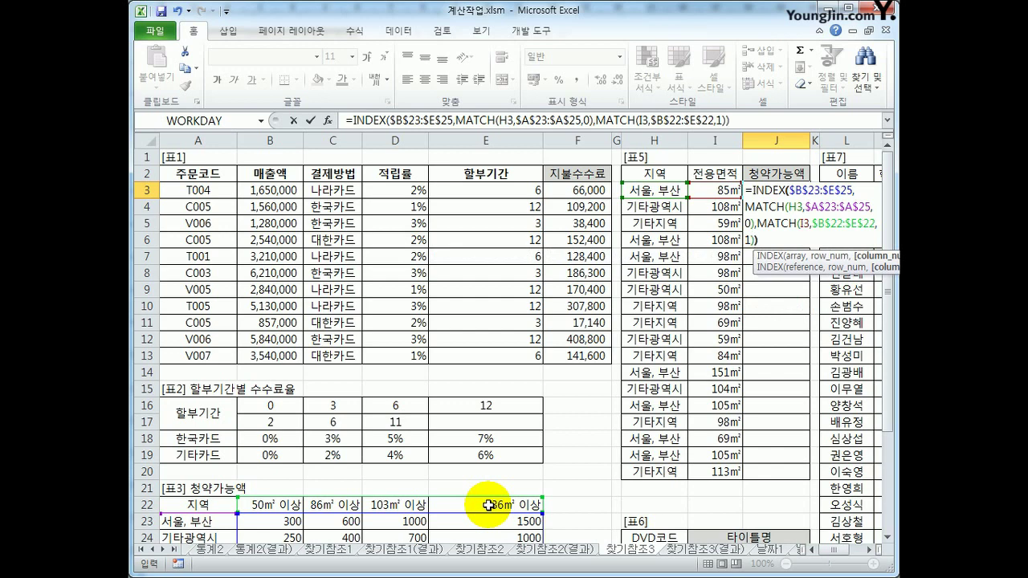
{"action": "key", "text": "ctrl+Return"}
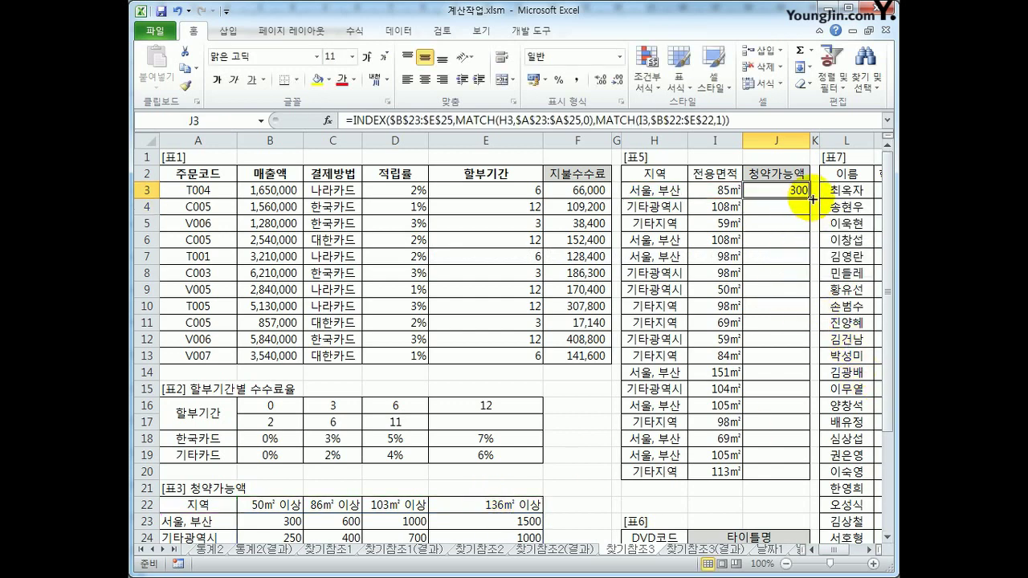
{"action": "left_click_drag", "start_coordinate": [812, 199], "coordinate": [787, 474]}
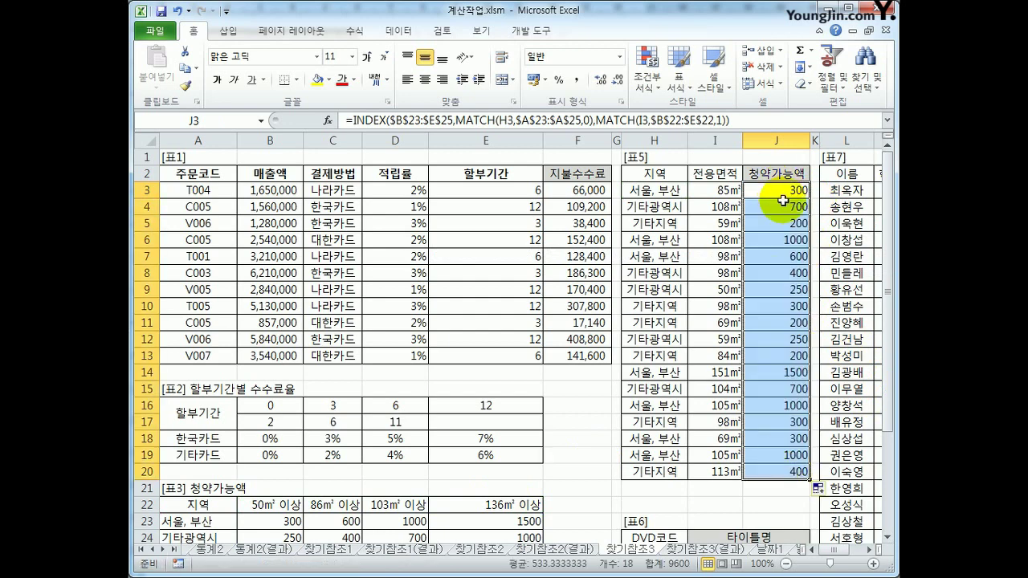
Check the 청약가능액 results of the first two [표5] records against the area headers and 지역 rows in [표3].
{"action": "left_click", "coordinate": [781, 192]}
{"action": "left_click", "coordinate": [719, 193]}
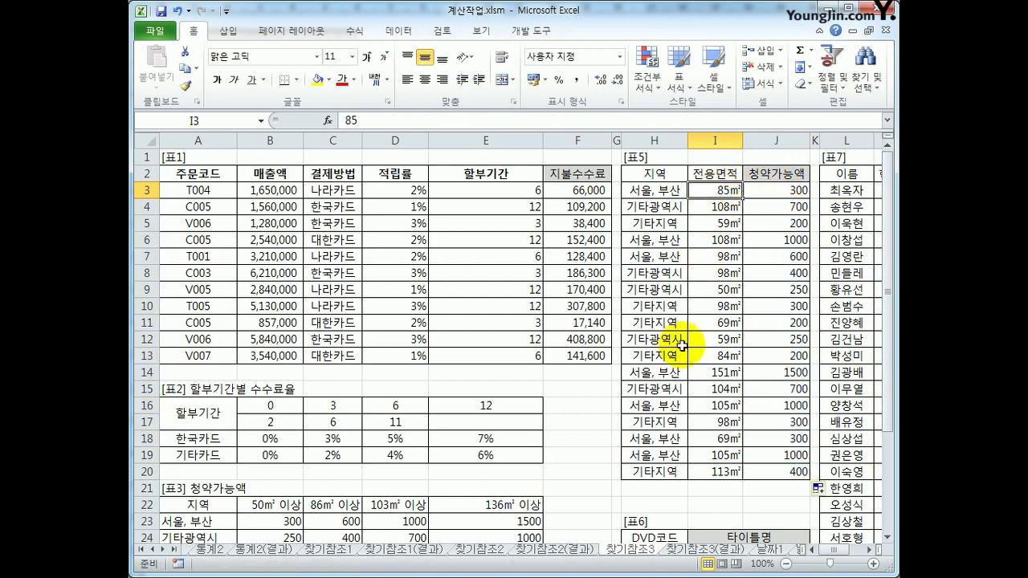
{"action": "left_click", "coordinate": [358, 499]}
{"action": "scroll", "coordinate": [377, 490], "scroll_direction": "down", "scroll_amount": 2}
{"action": "scroll", "coordinate": [684, 233], "scroll_direction": "up", "scroll_amount": 1}
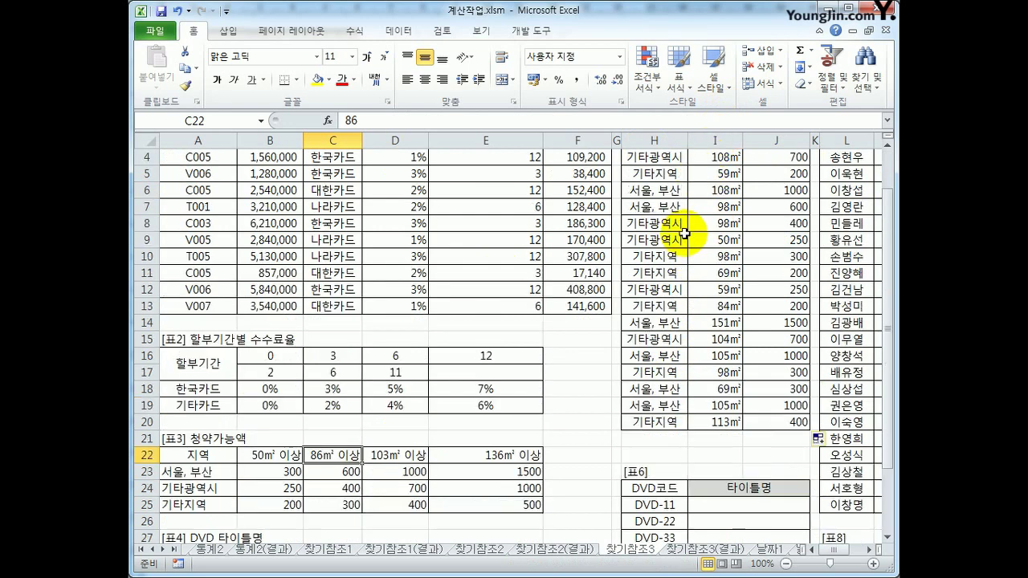
{"action": "left_click", "coordinate": [290, 472]}
{"action": "scroll", "coordinate": [534, 437], "scroll_direction": "up", "scroll_amount": 1}
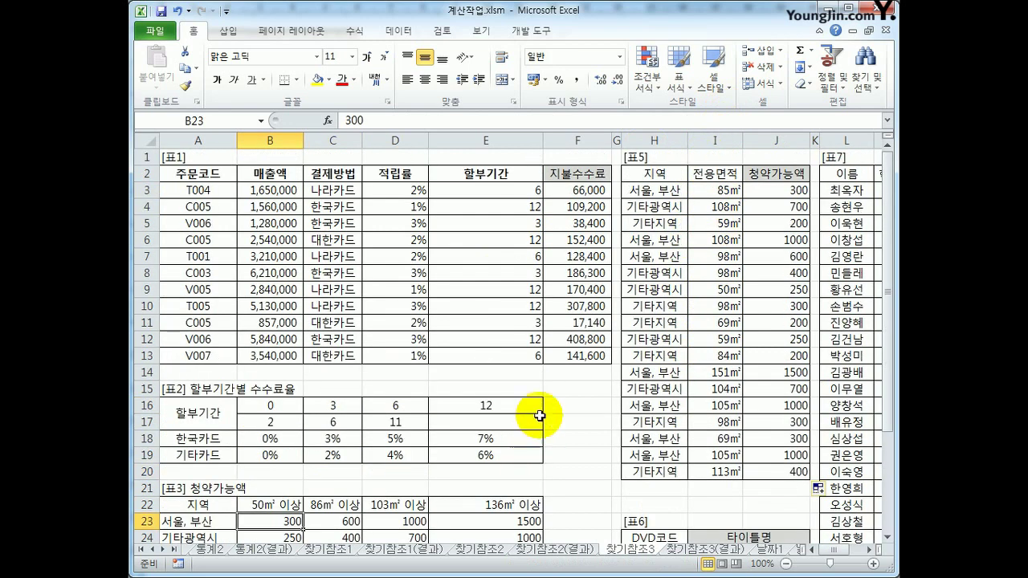
{"action": "left_click", "coordinate": [709, 211]}
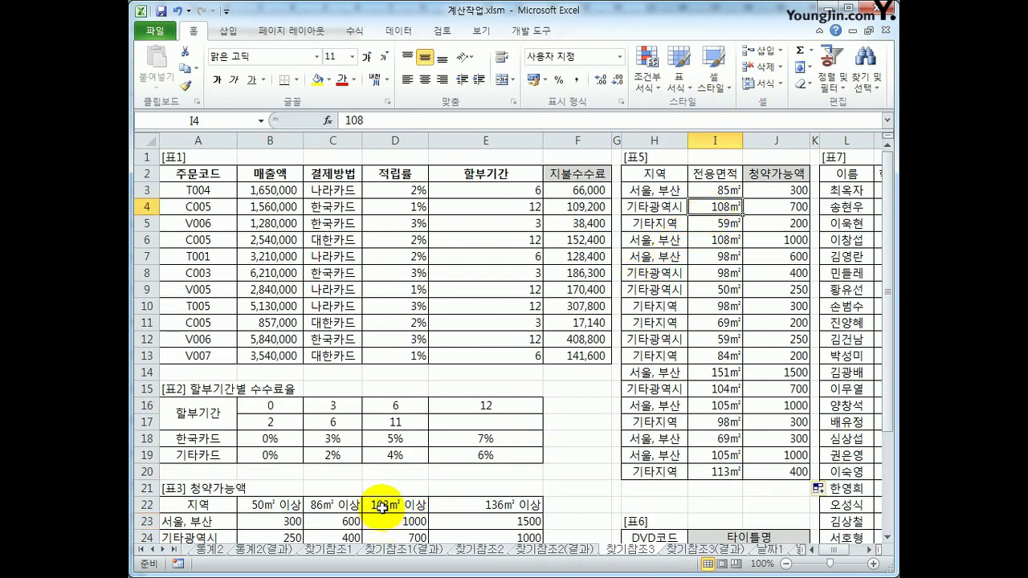
{"action": "left_click", "coordinate": [398, 504]}
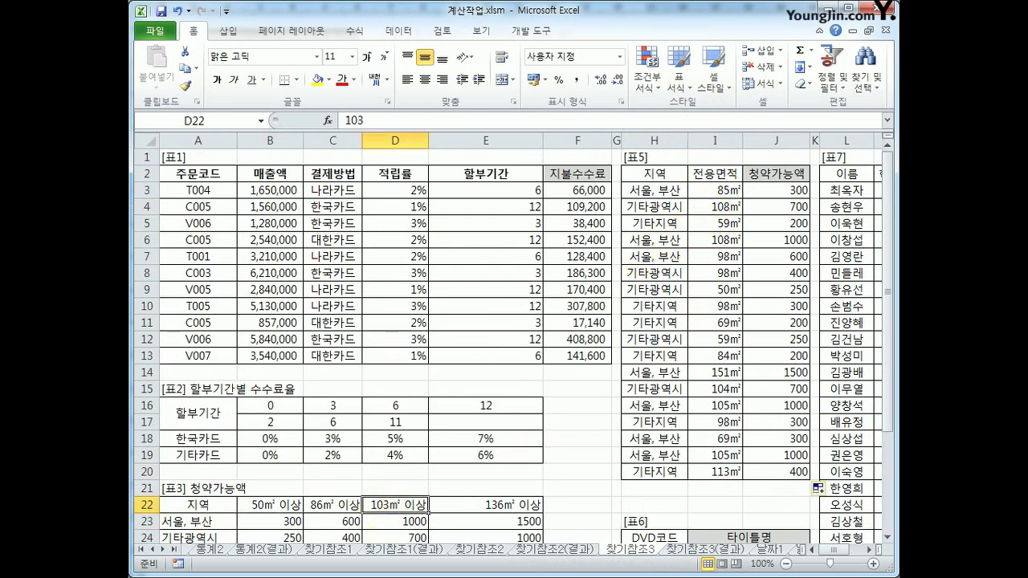
{"action": "left_click", "coordinate": [474, 511]}
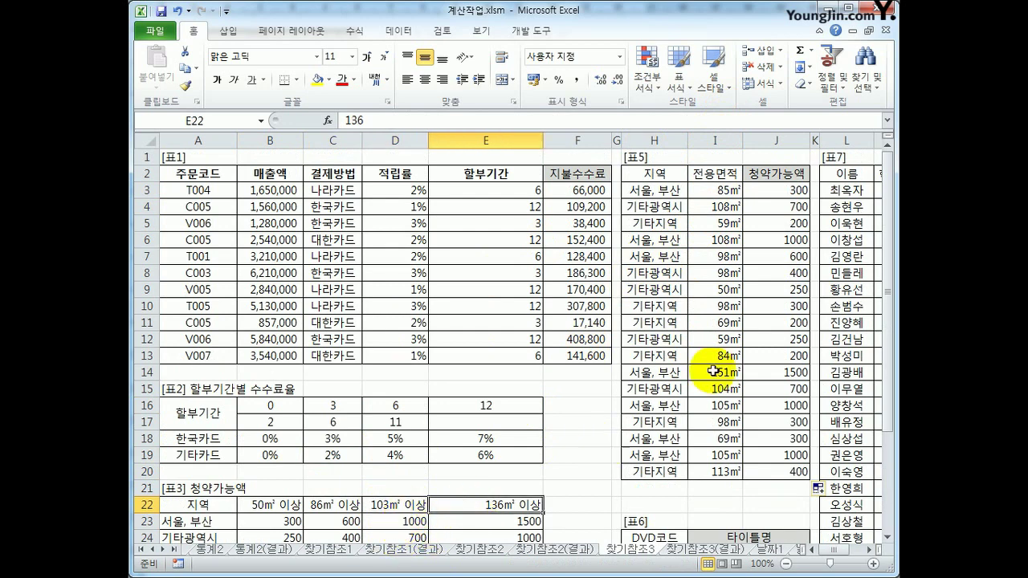
{"action": "left_click", "coordinate": [662, 207]}
{"action": "scroll", "coordinate": [518, 396], "scroll_direction": "down", "scroll_amount": 1}
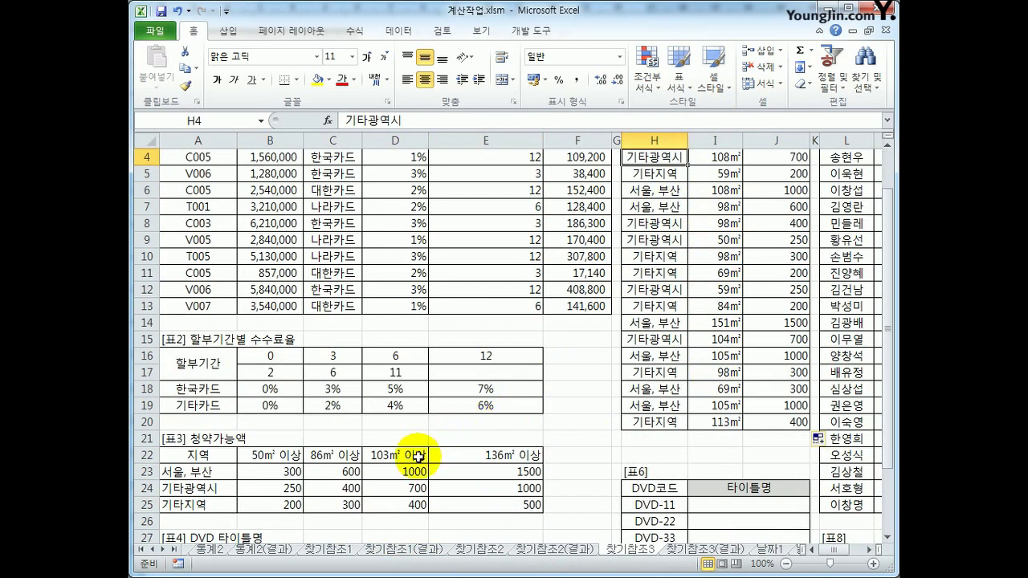
{"action": "left_click", "coordinate": [398, 490]}
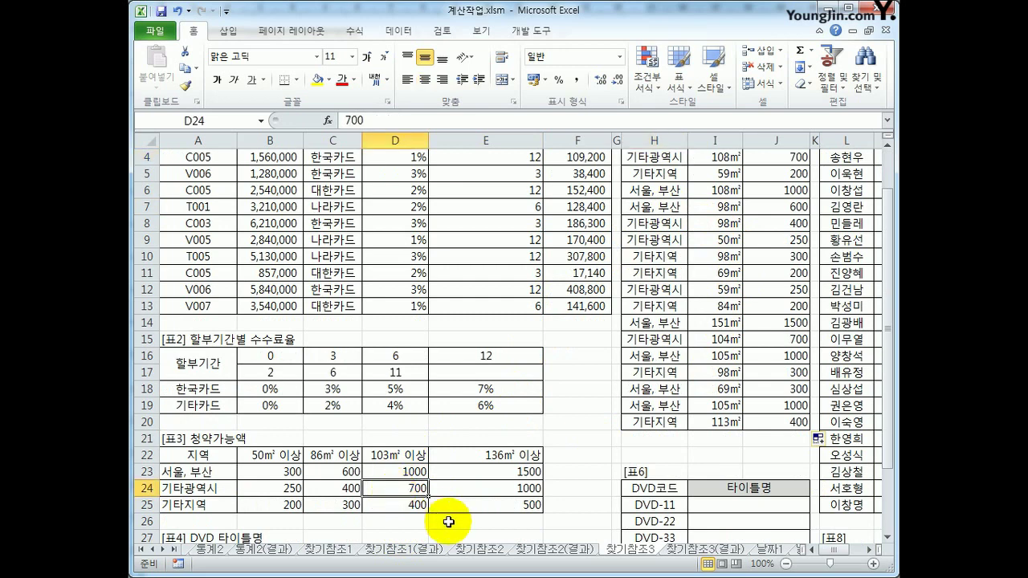
{"action": "scroll", "coordinate": [448, 522], "scroll_direction": "up", "scroll_amount": 1}
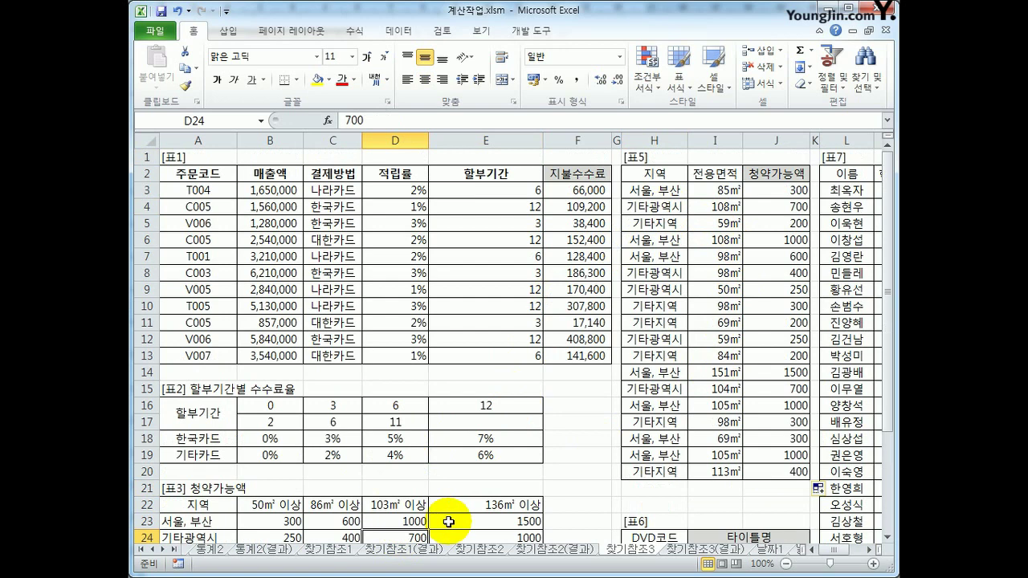
Examine the DVD titles and codes in [표4] and the empty 타이틀명 column of [표6].
{"action": "left_click", "coordinate": [874, 550]}
{"action": "left_click", "coordinate": [874, 550]}
{"action": "left_click", "coordinate": [874, 550]}
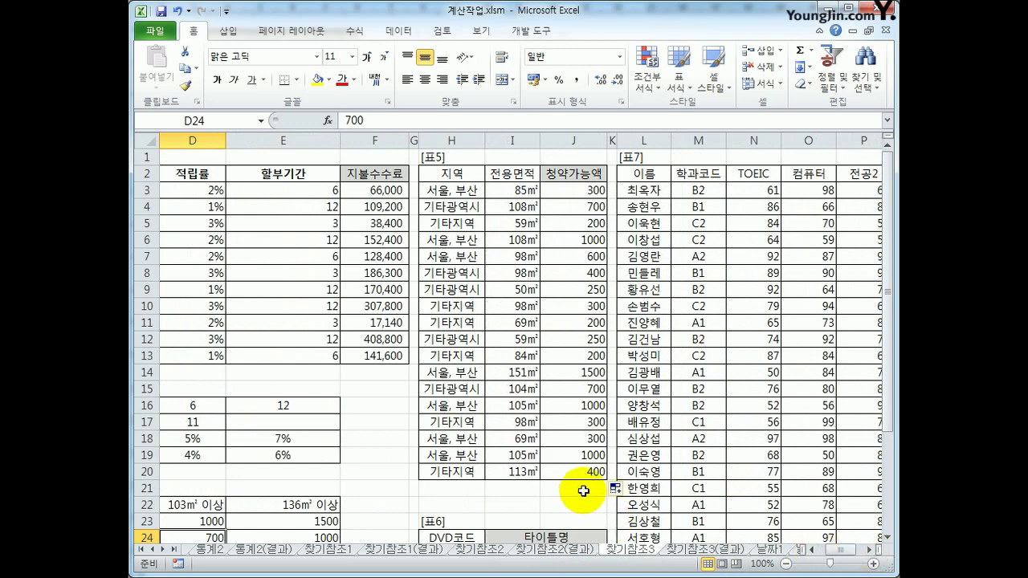
{"action": "scroll", "coordinate": [440, 514], "scroll_direction": "down", "scroll_amount": 2}
{"action": "left_click_drag", "start_coordinate": [840, 550], "coordinate": [830, 554]}
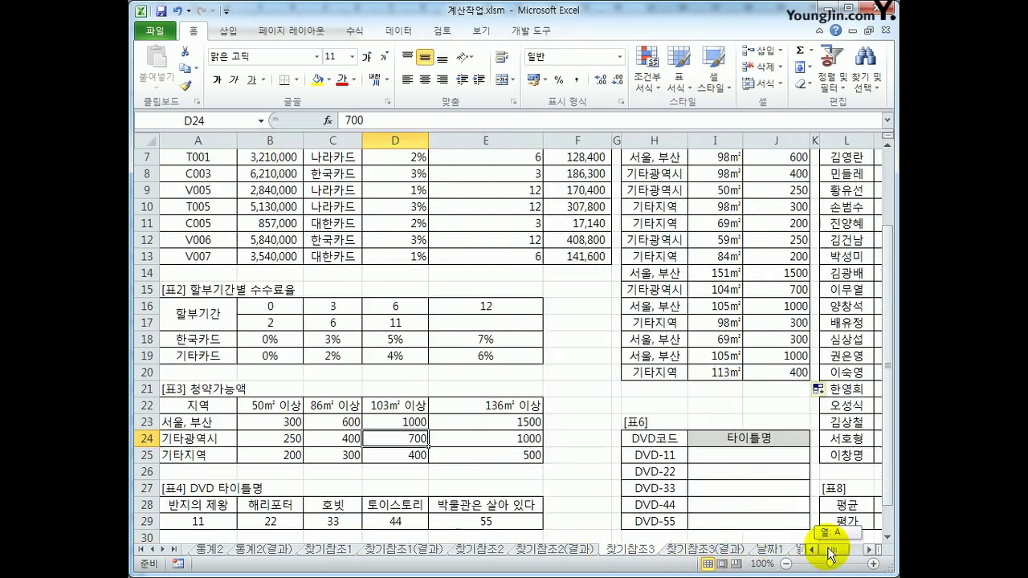
{"action": "left_click", "coordinate": [229, 523]}
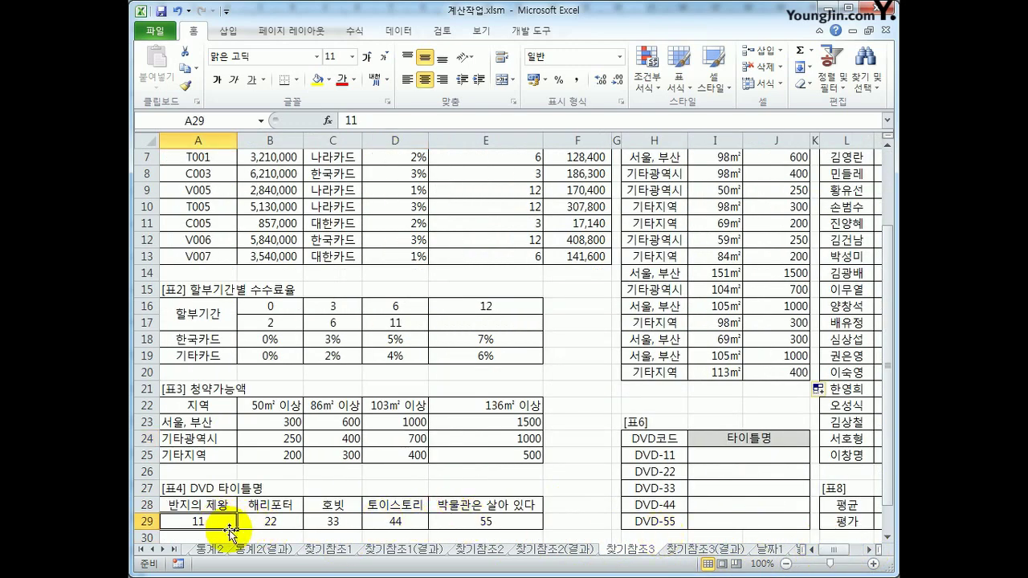
{"action": "left_click_drag", "start_coordinate": [186, 487], "coordinate": [468, 522]}
{"action": "left_click_drag", "start_coordinate": [654, 438], "coordinate": [747, 525]}
{"action": "left_click", "coordinate": [741, 452]}
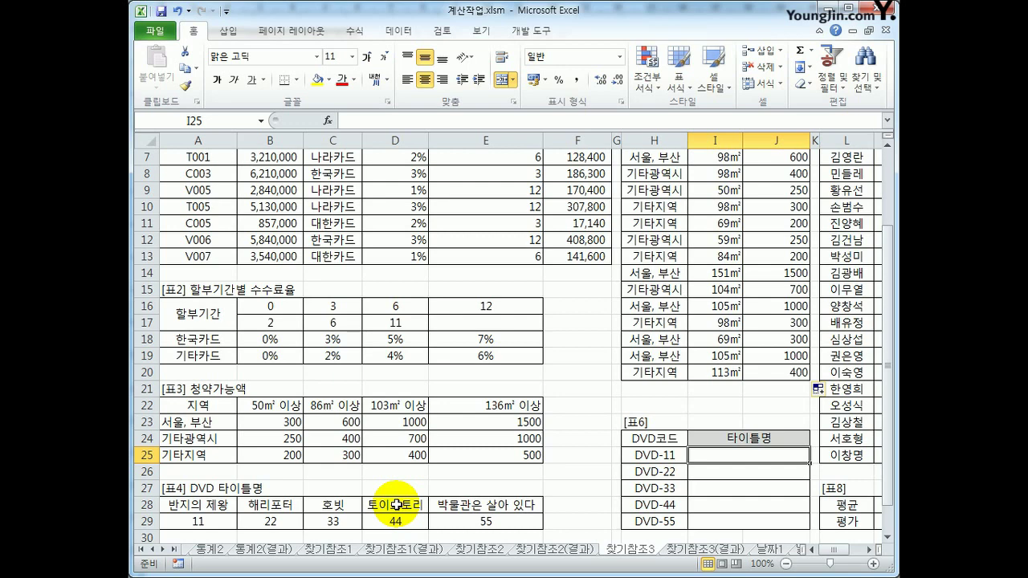
Compare the title row A28:E28 and code row A29:E29 in [표4] with the DVD코드 entries in H25:H29.
{"action": "left_click_drag", "start_coordinate": [201, 506], "coordinate": [460, 525]}
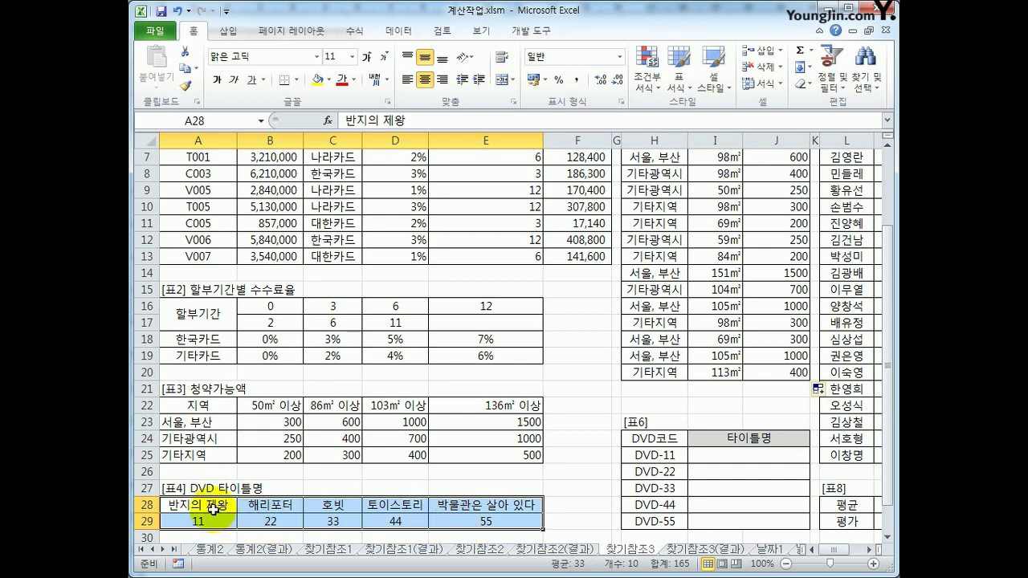
{"action": "left_click_drag", "start_coordinate": [202, 505], "coordinate": [447, 506]}
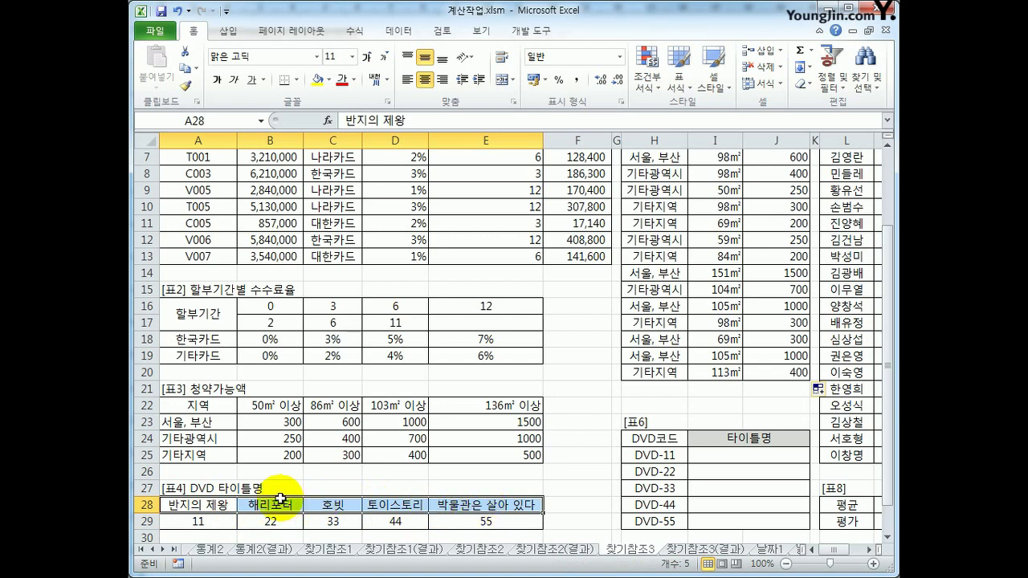
{"action": "left_click_drag", "start_coordinate": [230, 505], "coordinate": [469, 522]}
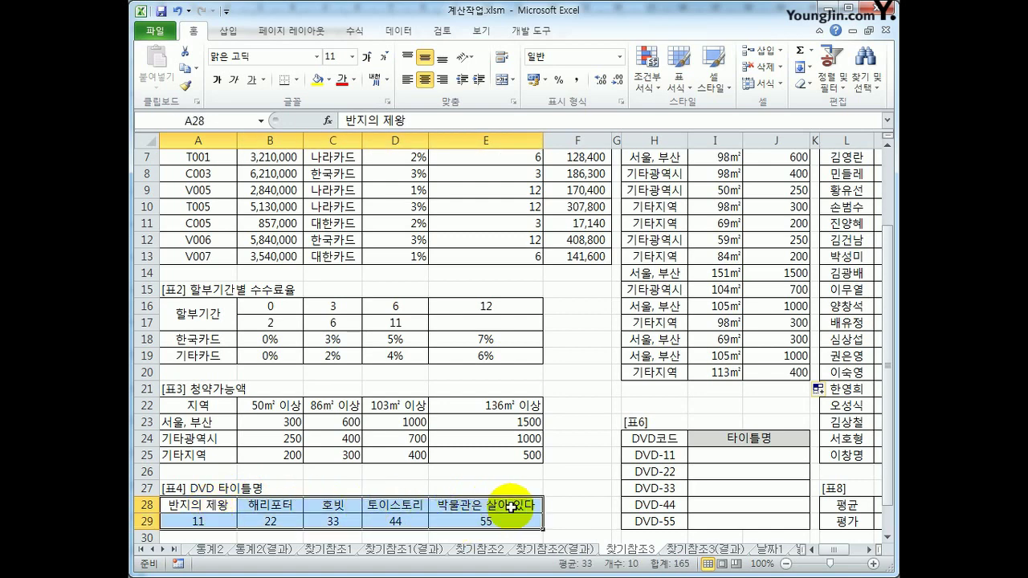
{"action": "left_click_drag", "start_coordinate": [192, 505], "coordinate": [481, 504]}
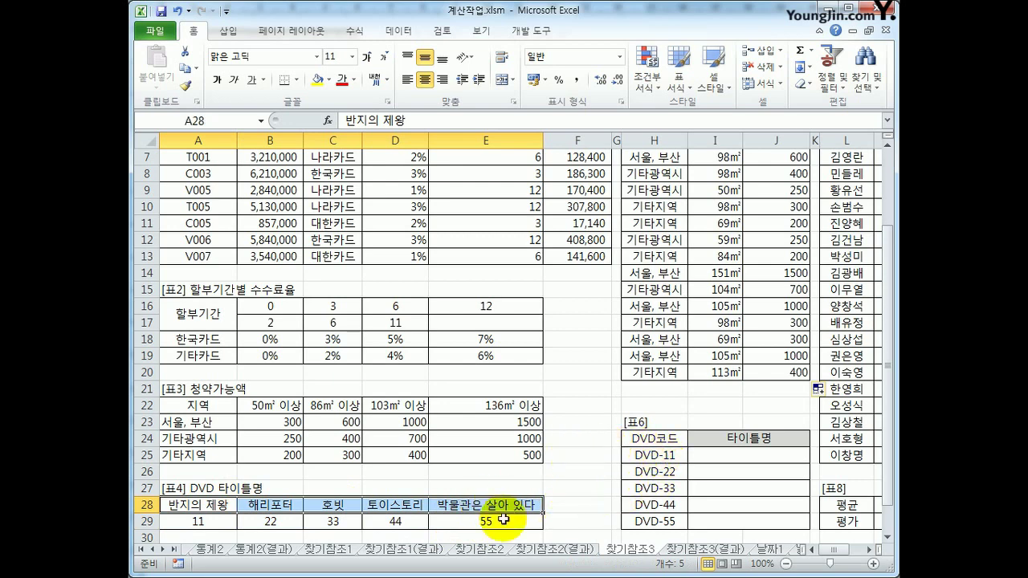
{"action": "mouse_move", "coordinate": [746, 454]}
{"action": "left_mouse_down"}
{"action": "mouse_move", "coordinate": [755, 522]}
{"action": "mouse_move", "coordinate": [744, 457]}
{"action": "left_mouse_up"}
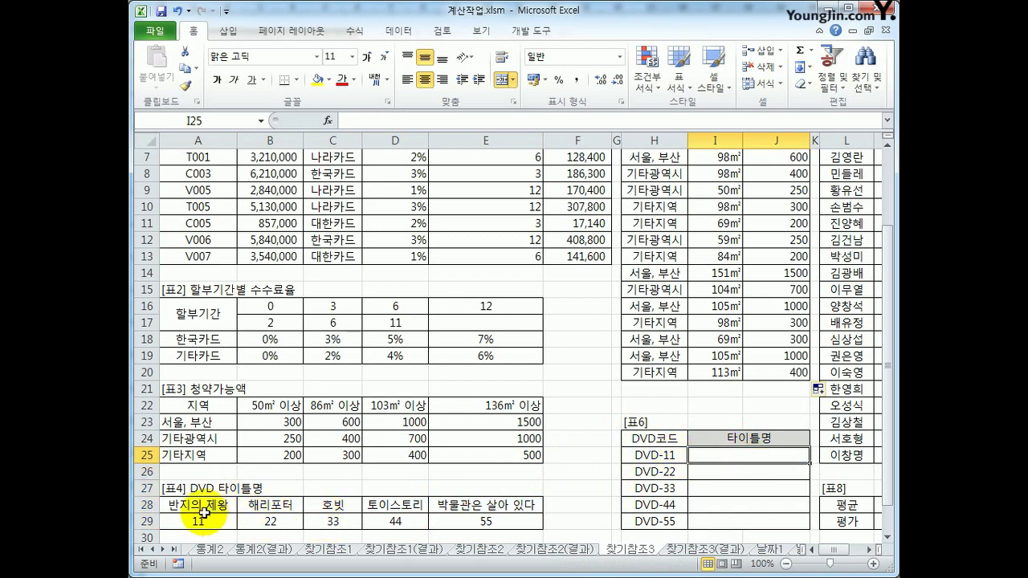
{"action": "left_click_drag", "start_coordinate": [647, 455], "coordinate": [662, 520]}
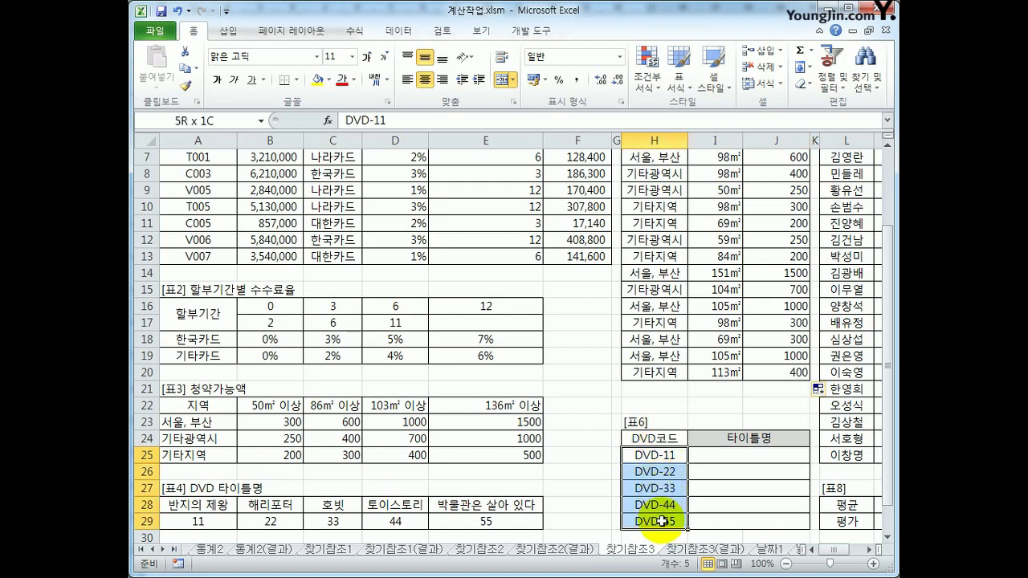
{"action": "left_click_drag", "start_coordinate": [662, 521], "coordinate": [662, 520]}
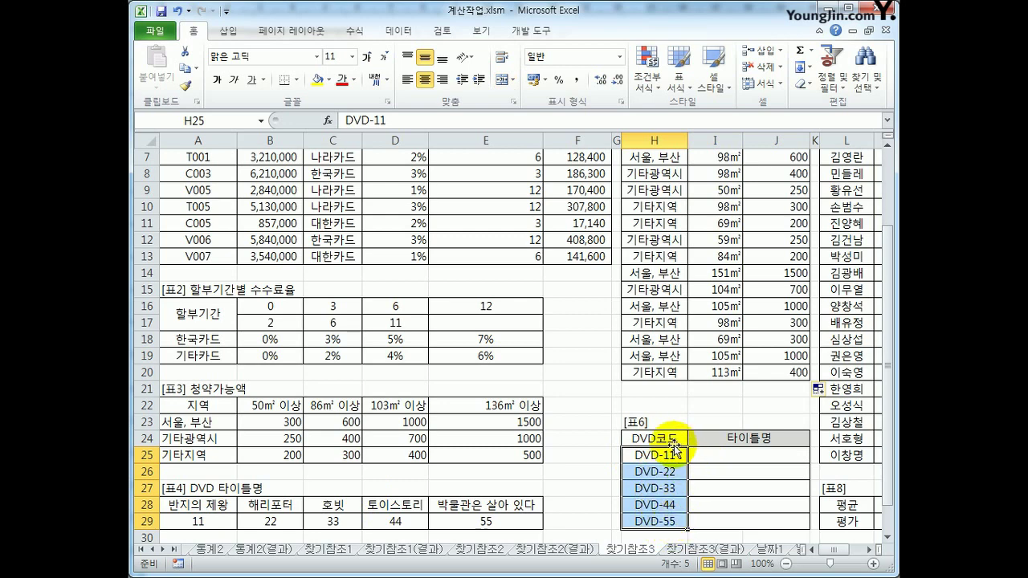
{"action": "left_click_drag", "start_coordinate": [210, 521], "coordinate": [477, 523]}
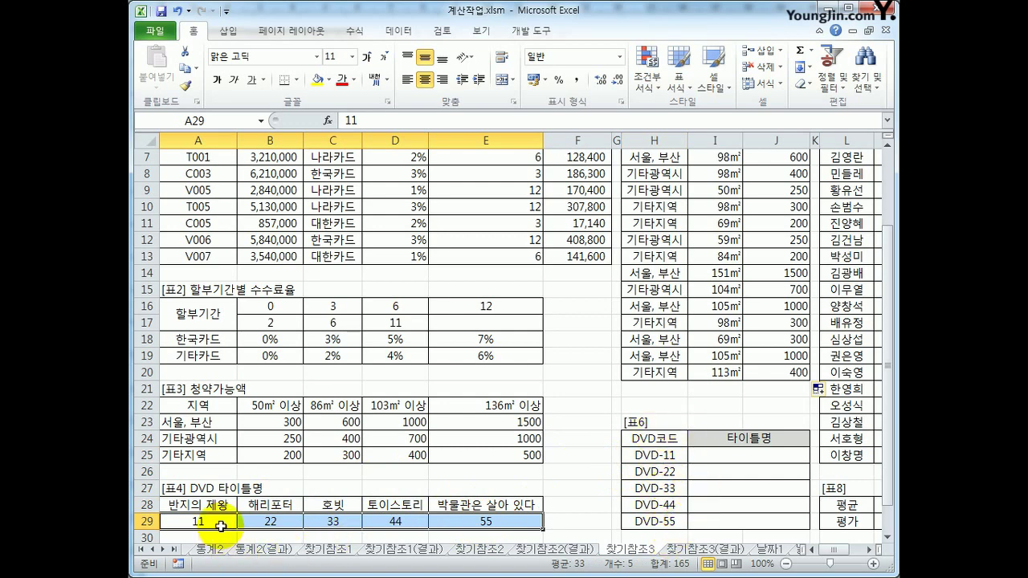
{"action": "left_click", "coordinate": [712, 454]}
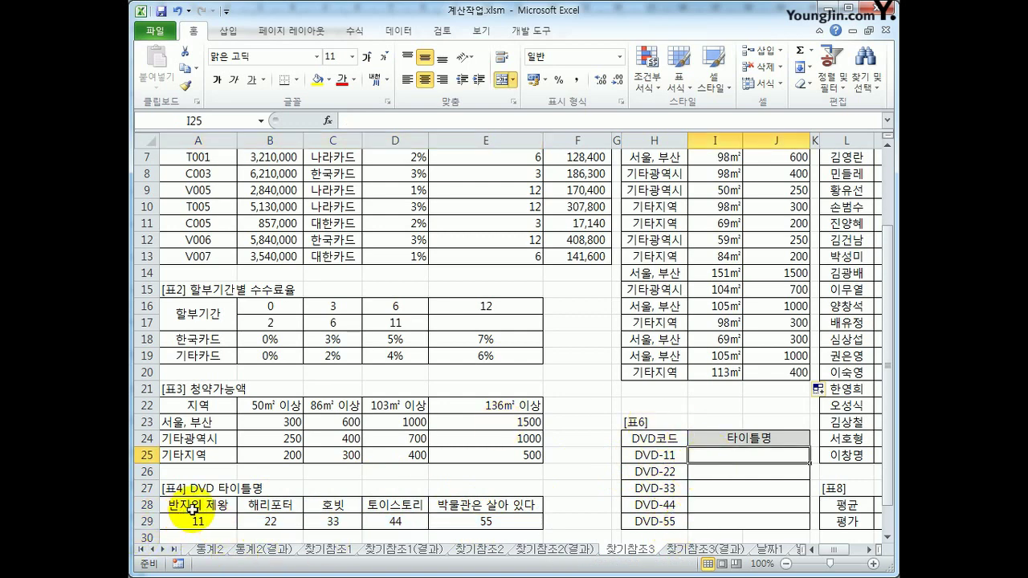
{"action": "left_click_drag", "start_coordinate": [167, 504], "coordinate": [481, 503]}
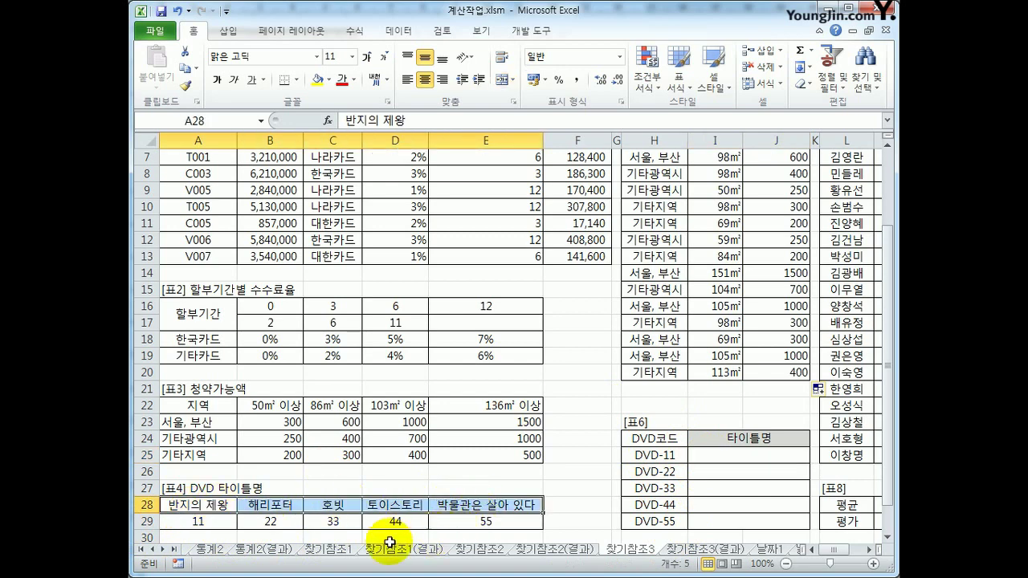
Start a LOOKUP formula in I25 of [표6] with RIGHT(H25,2) as the lookup value.
{"action": "left_click_drag", "start_coordinate": [179, 505], "coordinate": [478, 530]}
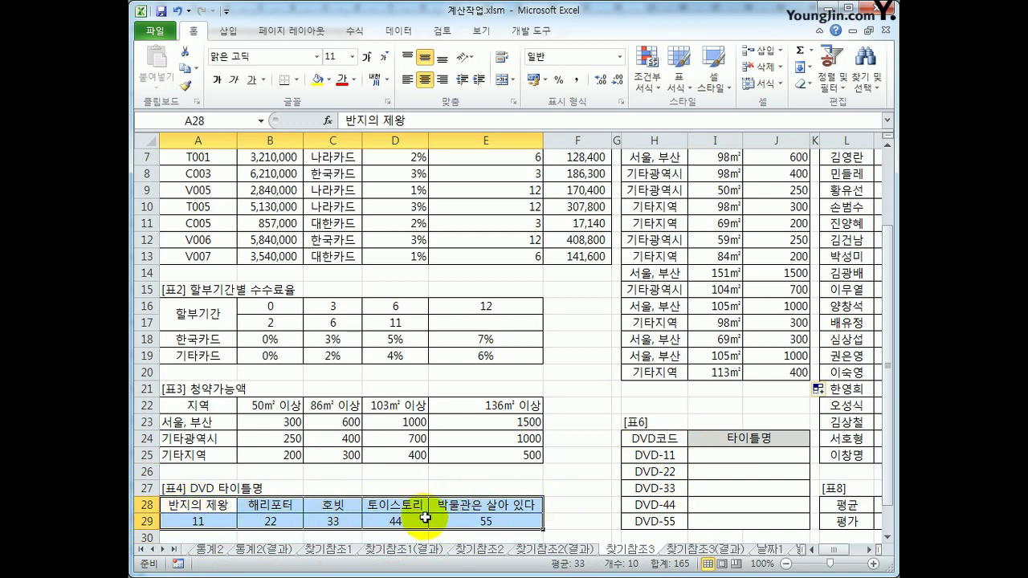
{"action": "left_click", "coordinate": [715, 456]}
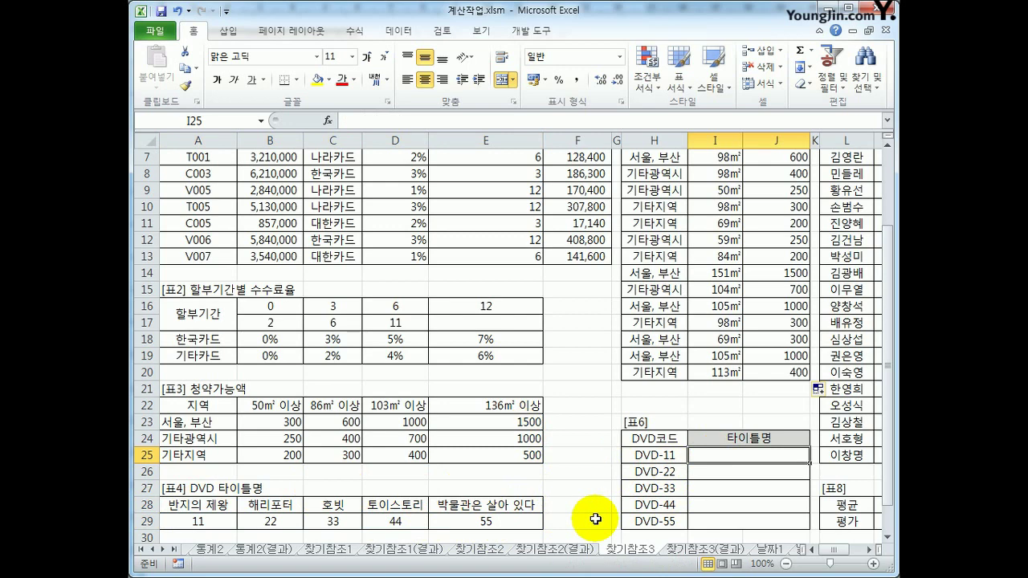
{"action": "type", "text": "=lo"}
{"action": "key", "text": "BackSpace"}
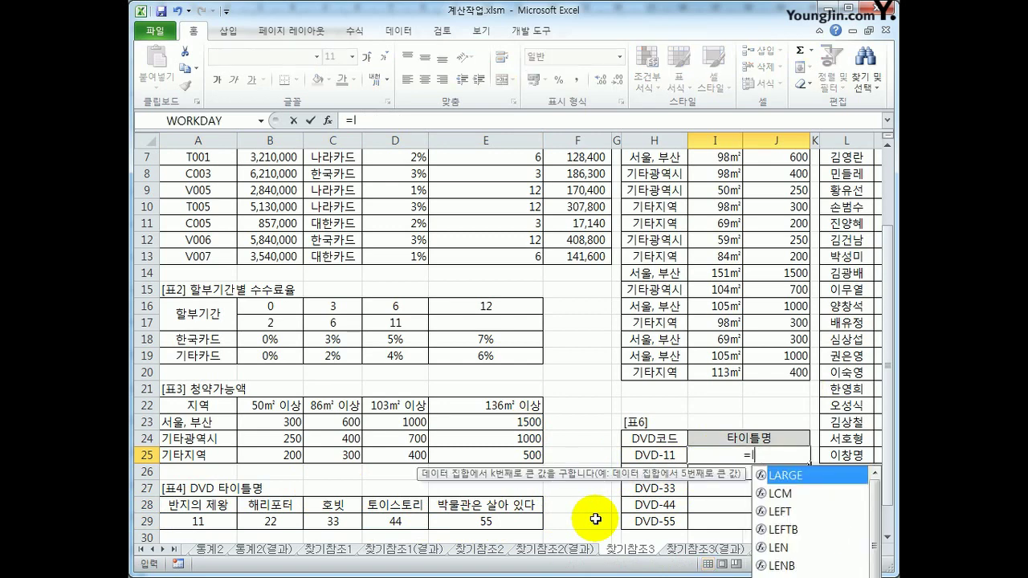
{"action": "type", "text": "oo"}
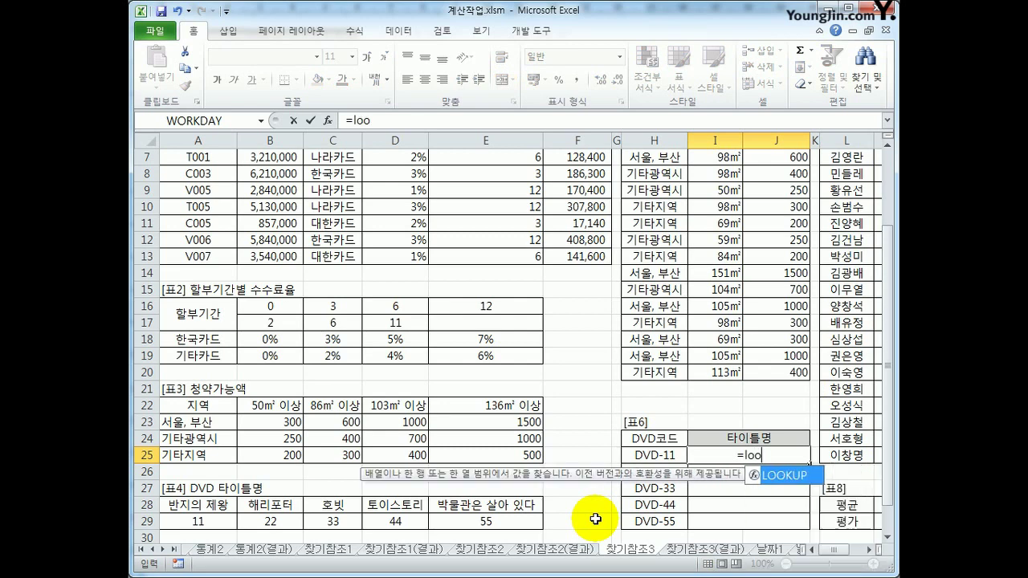
{"action": "key", "text": "Tab"}
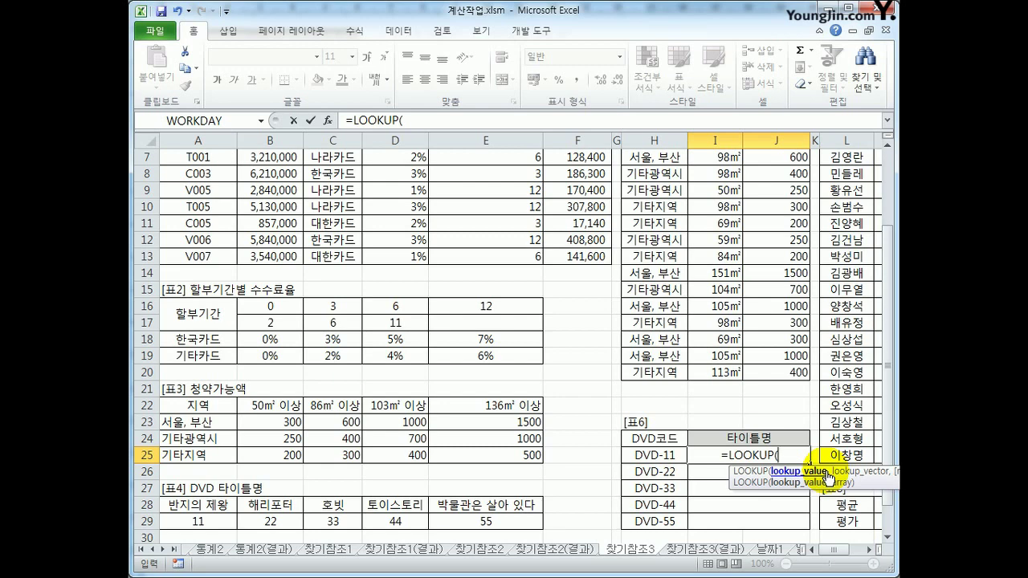
{"action": "type", "text": "r"}
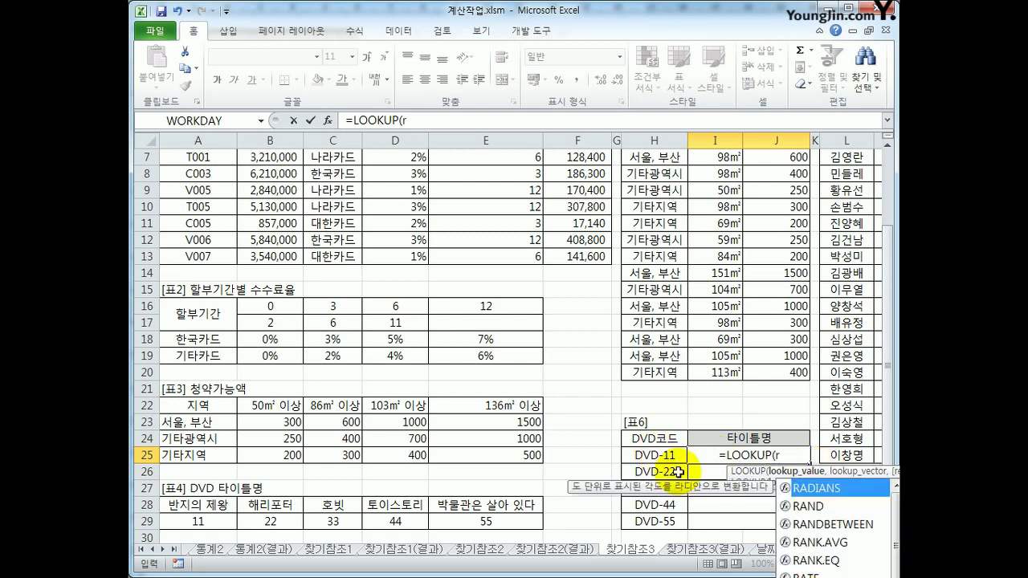
{"action": "type", "text": "ight("}
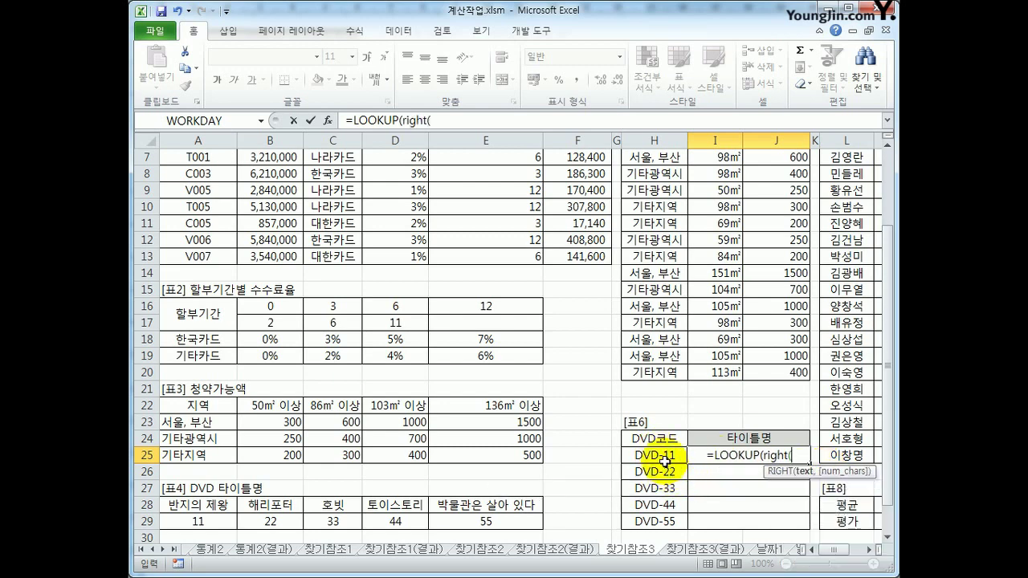
{"action": "left_click", "coordinate": [663, 458]}
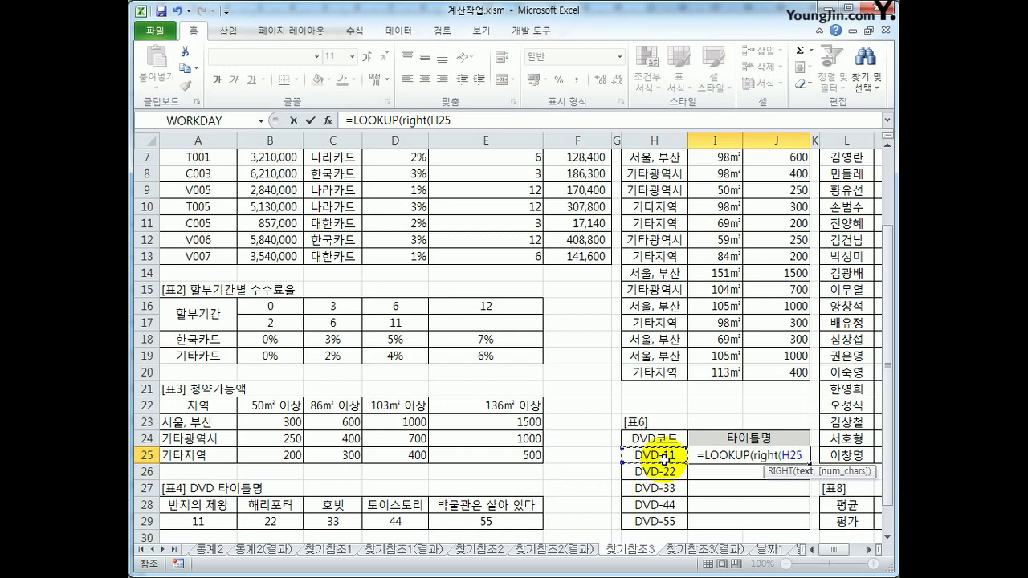
{"action": "type", "text": ",2)"}
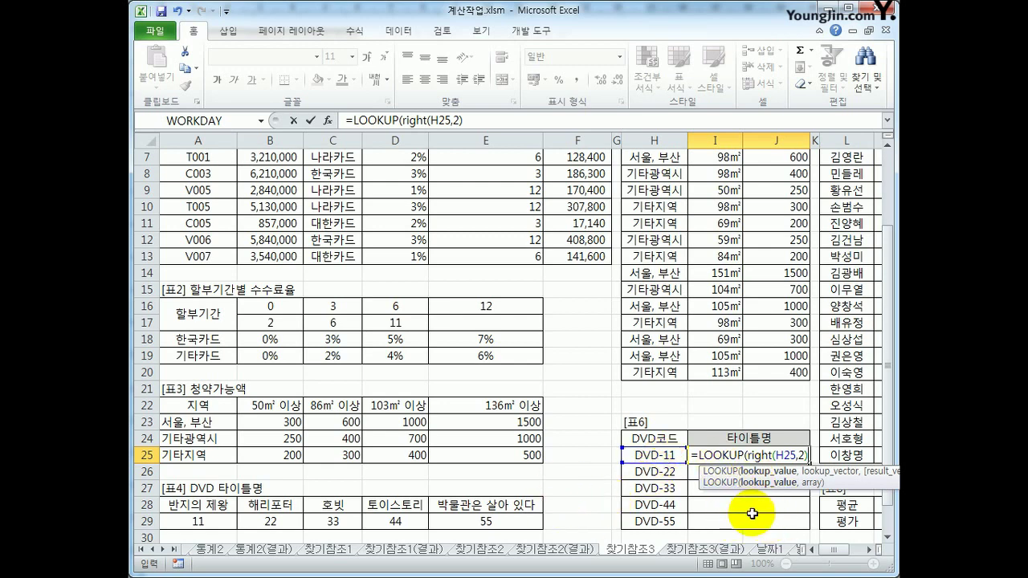
Add the code row of [표4] as the absolute lookup vector $A$29:$E$29 in the I25 formula.
{"action": "type", "text": ","}
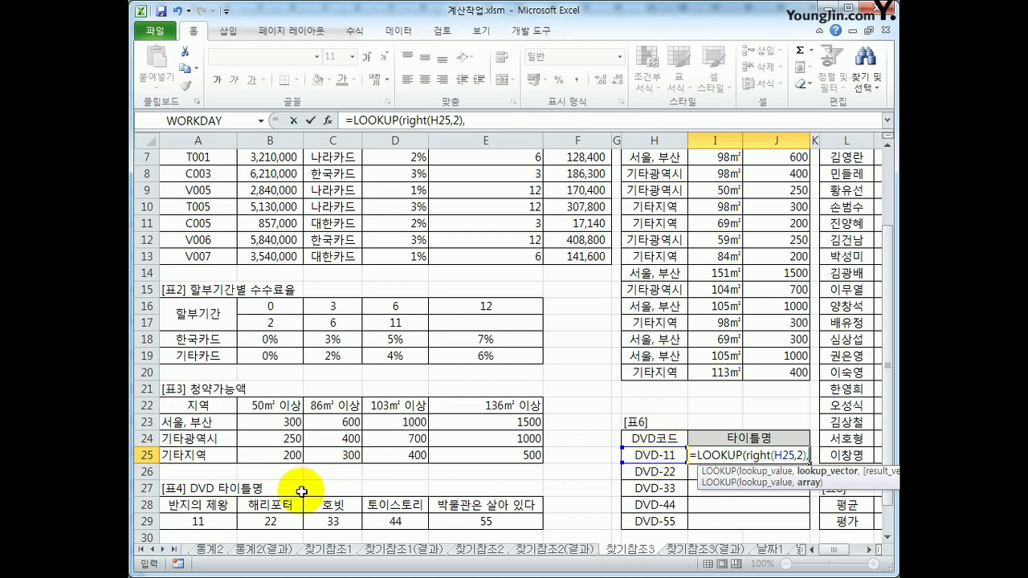
{"action": "left_click_drag", "start_coordinate": [210, 521], "coordinate": [436, 521]}
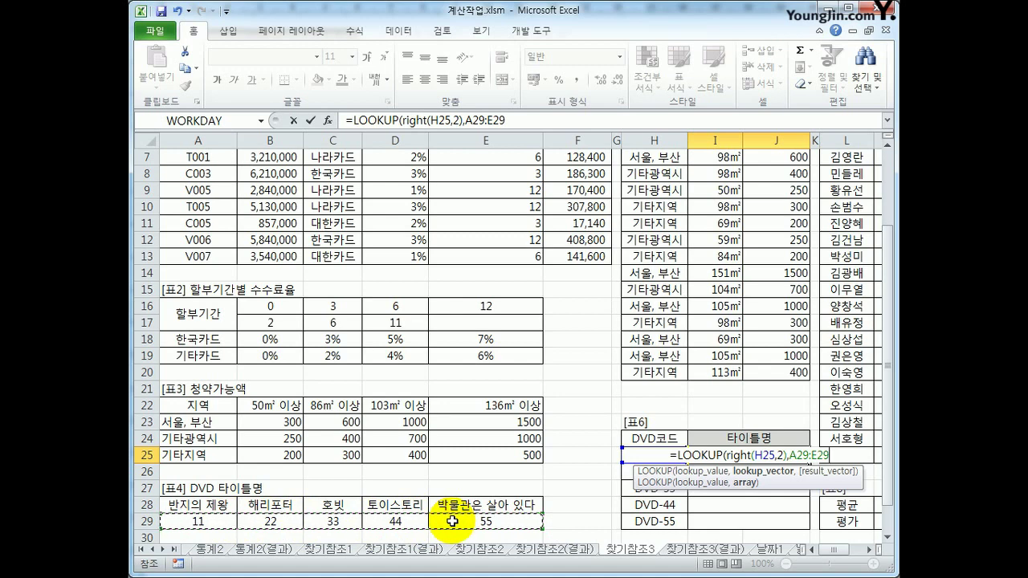
{"action": "left_click", "coordinate": [197, 522]}
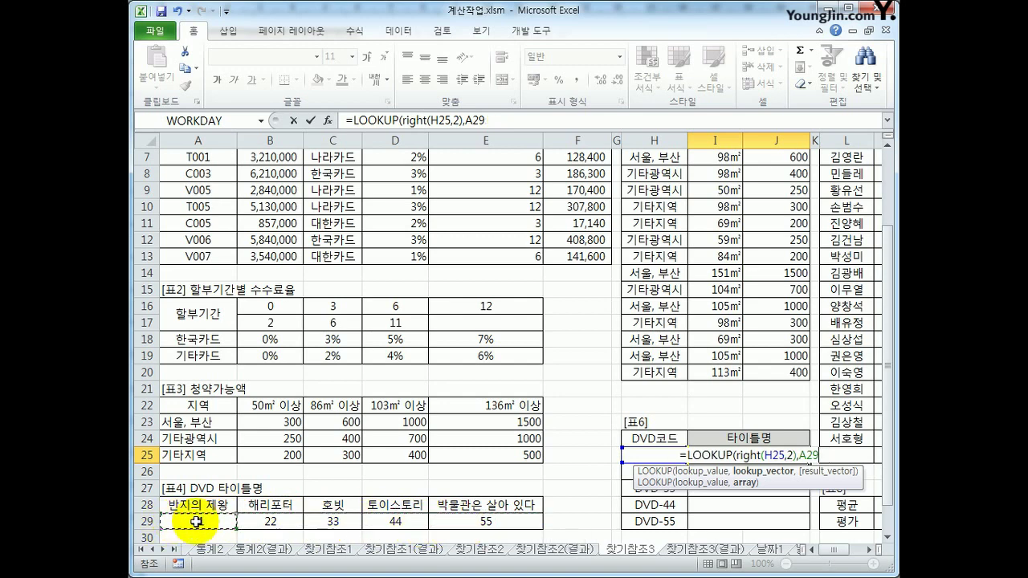
{"action": "left_click_drag", "start_coordinate": [197, 522], "coordinate": [462, 523]}
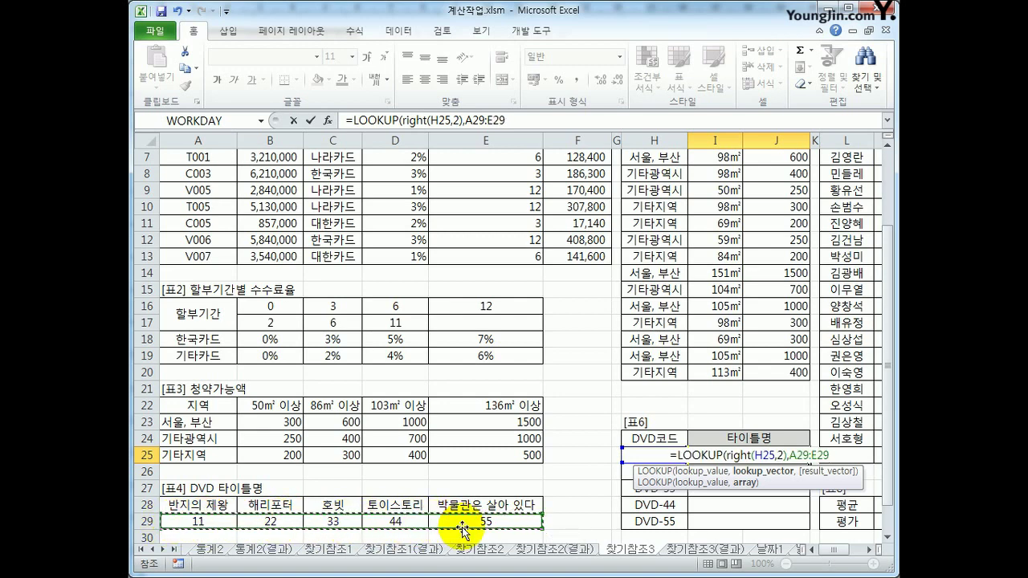
{"action": "key", "text": "F4"}
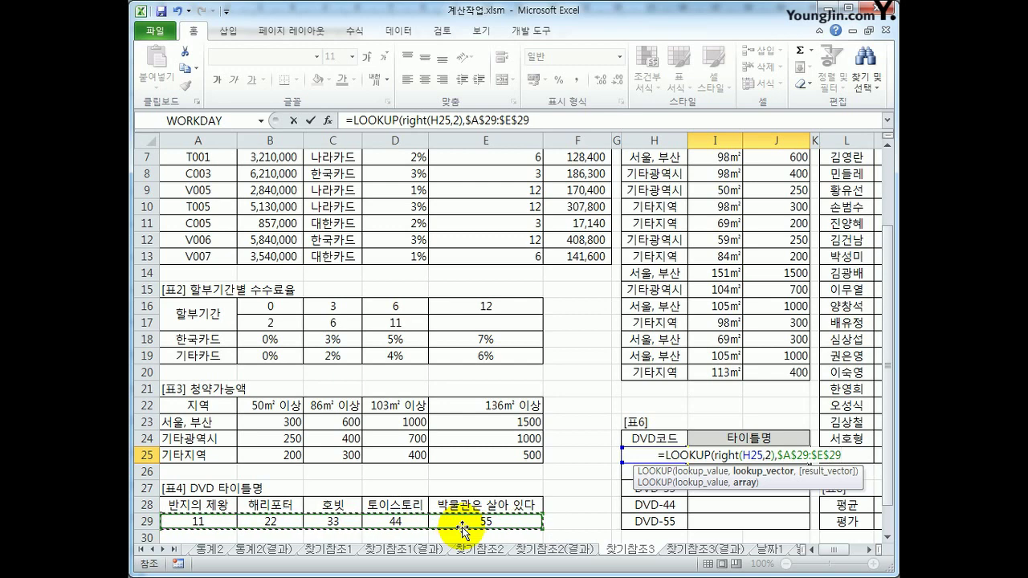
{"action": "type", "text": ","}
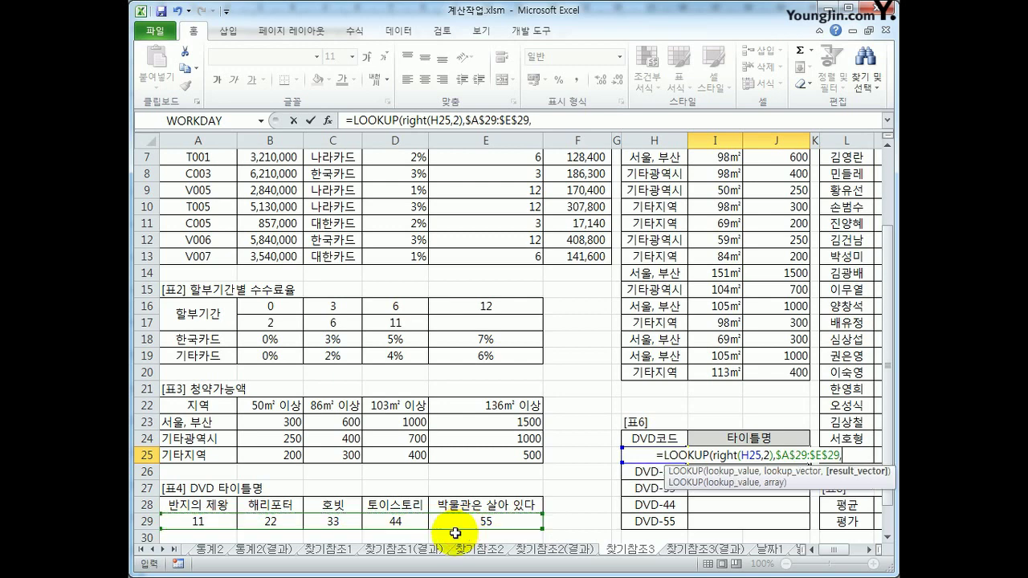
Add the title row as the absolute result vector $A$28:$E$28 and complete the LOOKUP formula in I25.
{"action": "left_click_drag", "start_coordinate": [197, 504], "coordinate": [449, 505]}
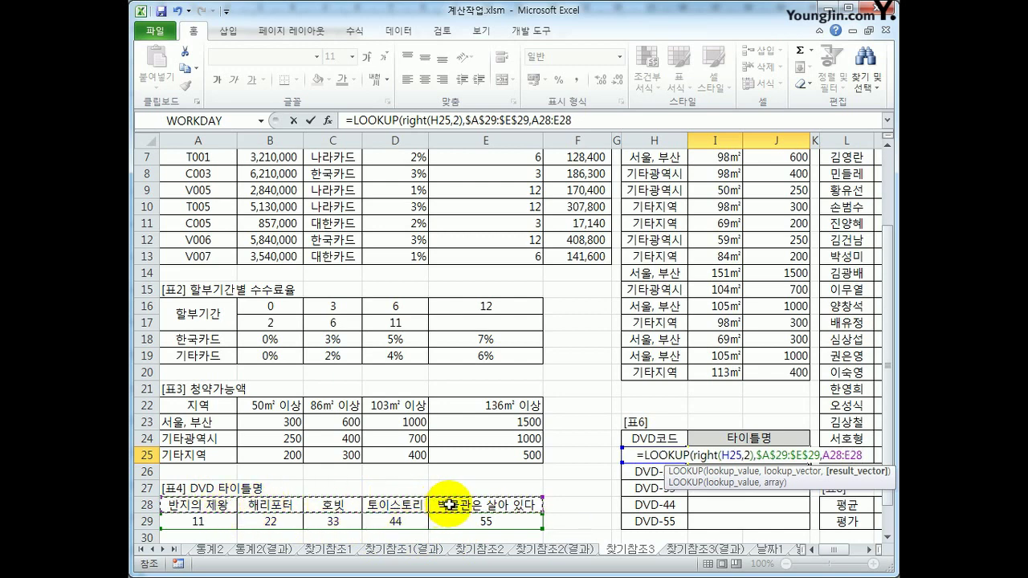
{"action": "key", "text": "F4"}
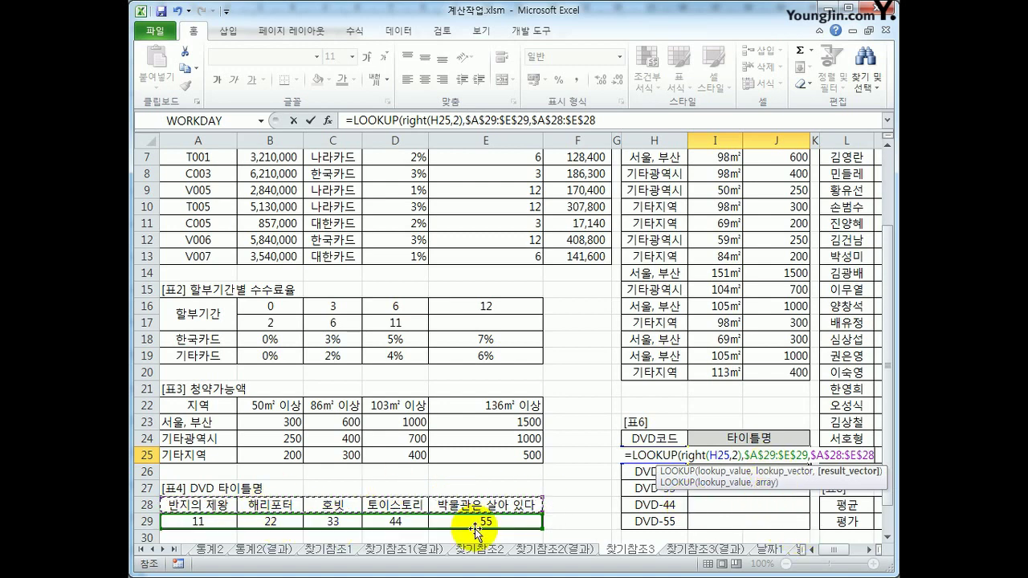
{"action": "type", "text": ")"}
{"action": "key", "text": "Return"}
{"action": "key", "text": "Up"}
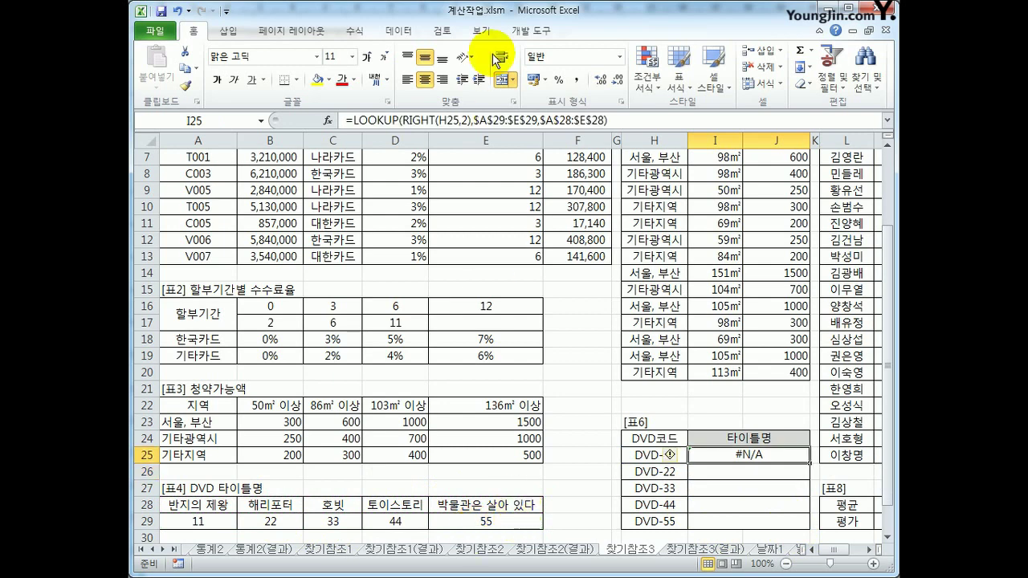
Inspect the lookup value, lookup vector and result vector of the I25 formula in the LOOKUP function arguments.
{"action": "double_click", "coordinate": [362, 120]}
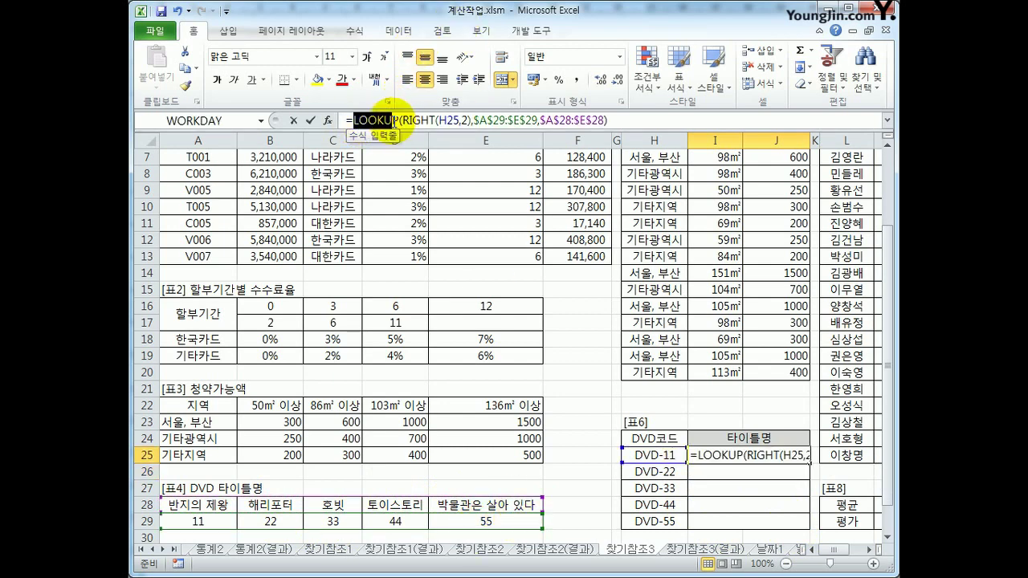
{"action": "double_click", "coordinate": [430, 121]}
{"action": "left_click_drag", "start_coordinate": [440, 124], "coordinate": [469, 124]}
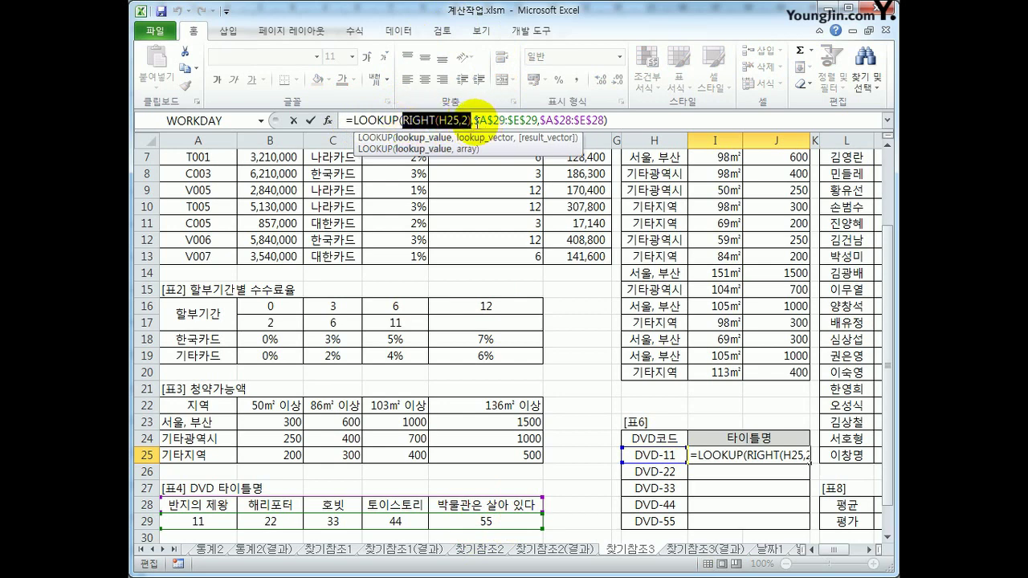
{"action": "left_click", "coordinate": [493, 119]}
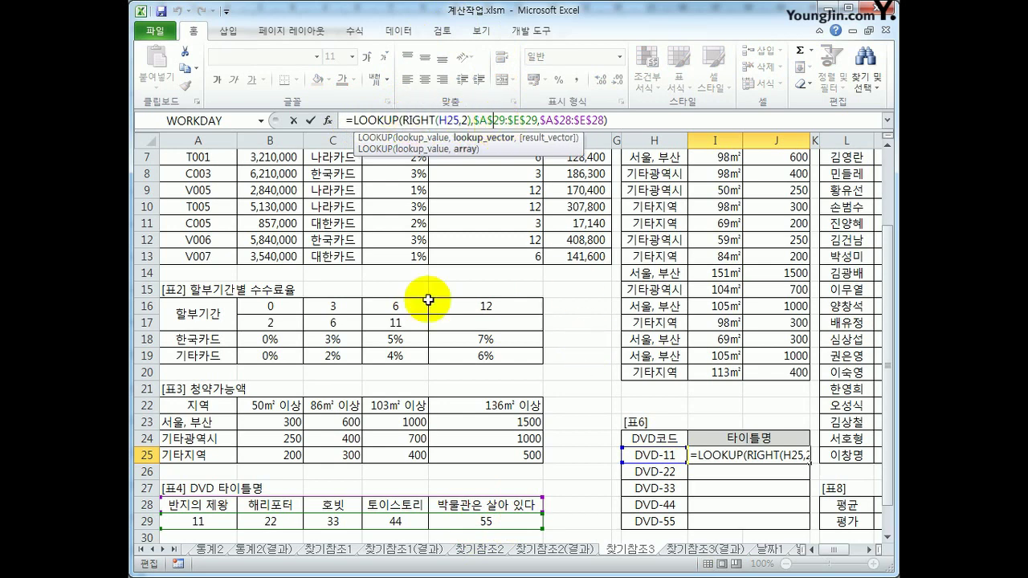
{"action": "left_click", "coordinate": [326, 120]}
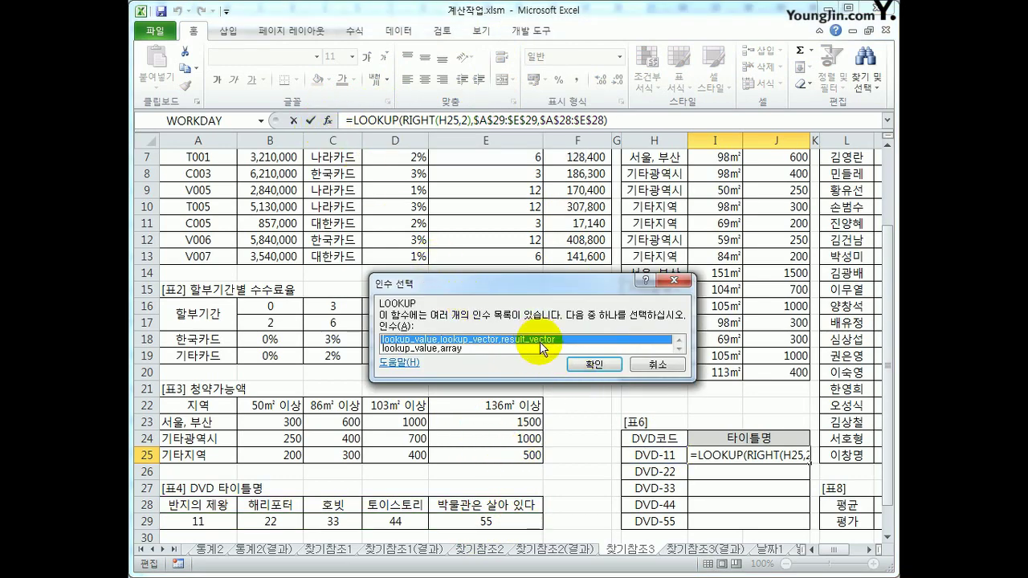
{"action": "left_click", "coordinate": [593, 365]}
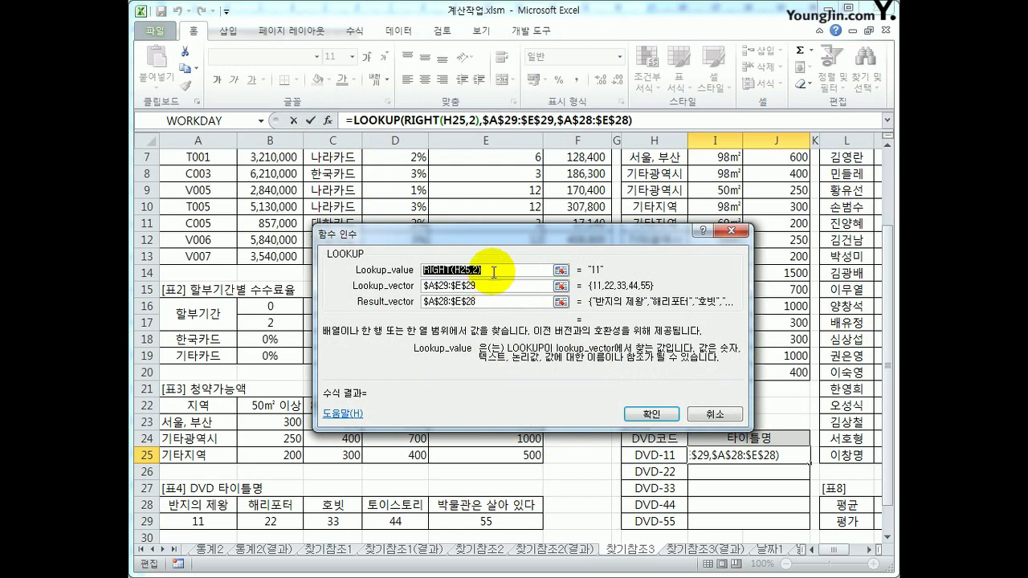
{"action": "left_click", "coordinate": [494, 271]}
{"action": "double_click", "coordinate": [493, 272]}
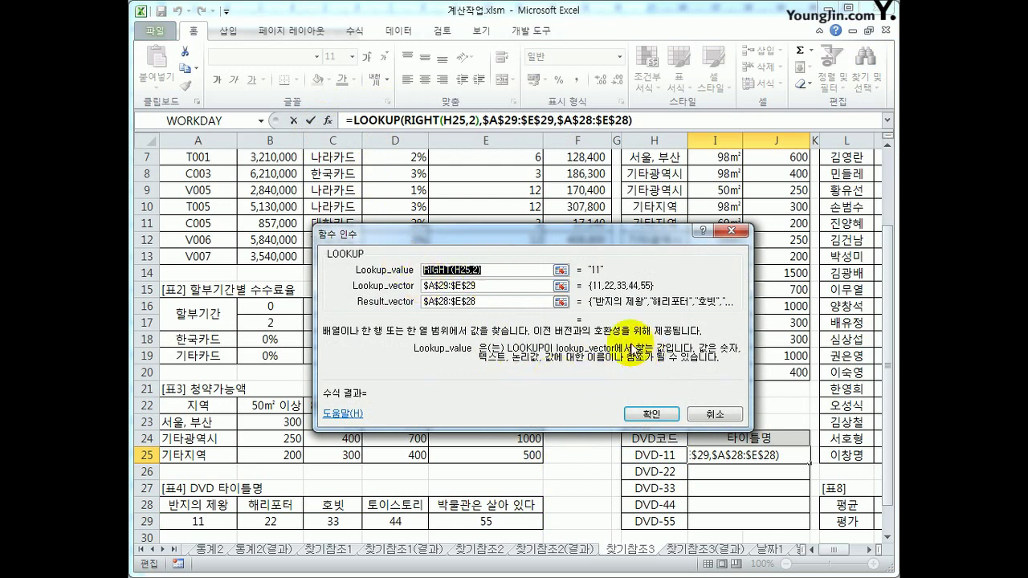
{"action": "left_click", "coordinate": [491, 286]}
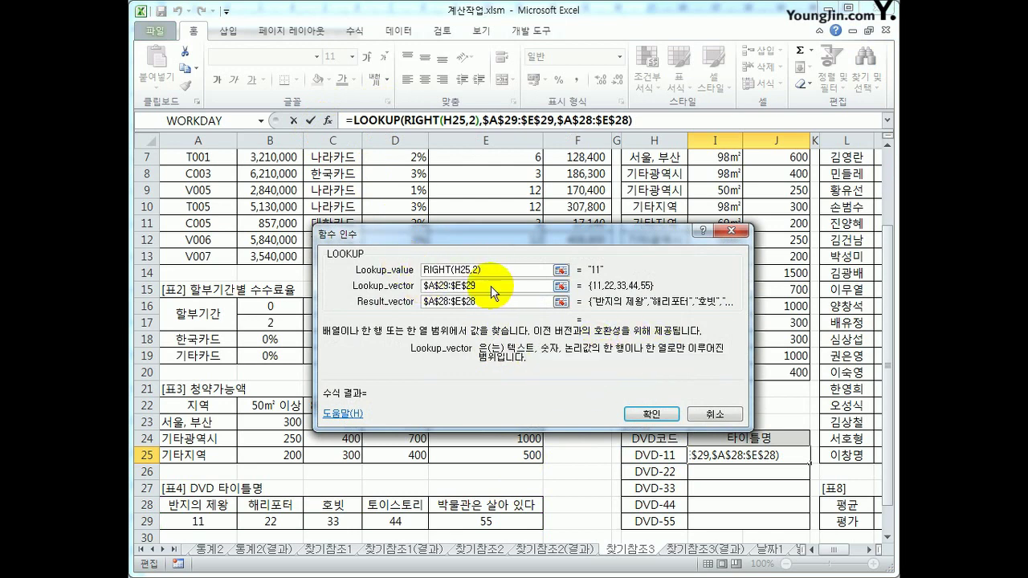
{"action": "left_click", "coordinate": [486, 302]}
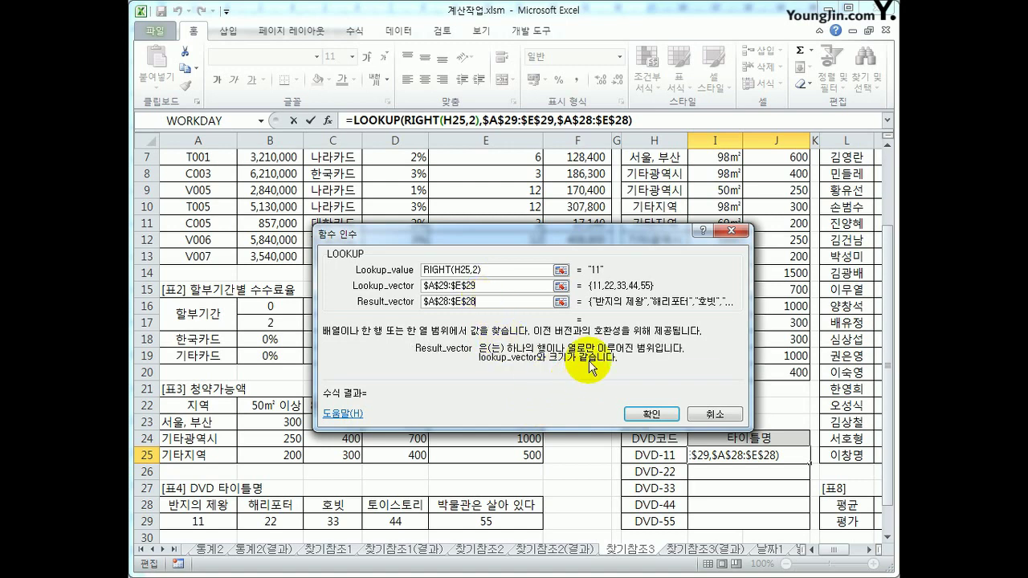
{"action": "left_click", "coordinate": [649, 415]}
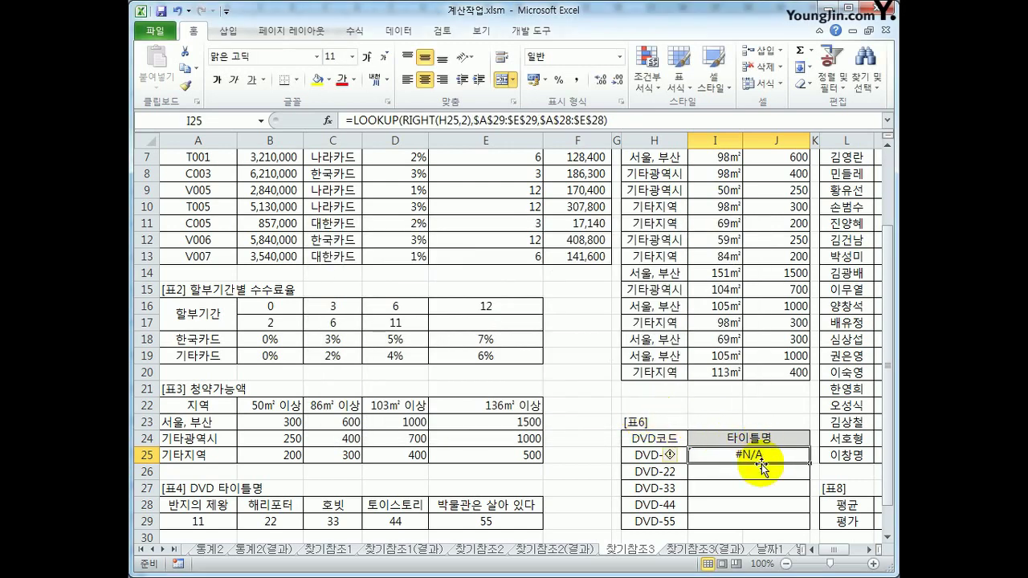
Check the DVD코드 entries in H25:H29 of [표6] to see what kind of data they hold.
{"action": "left_click", "coordinate": [671, 473]}
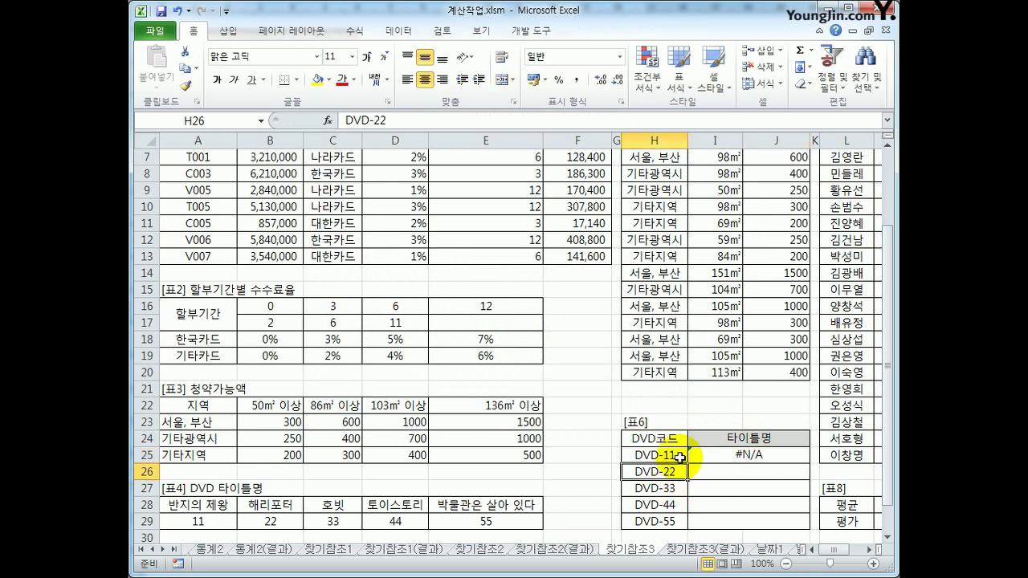
{"action": "left_click", "coordinate": [665, 456]}
{"action": "left_click", "coordinate": [679, 473]}
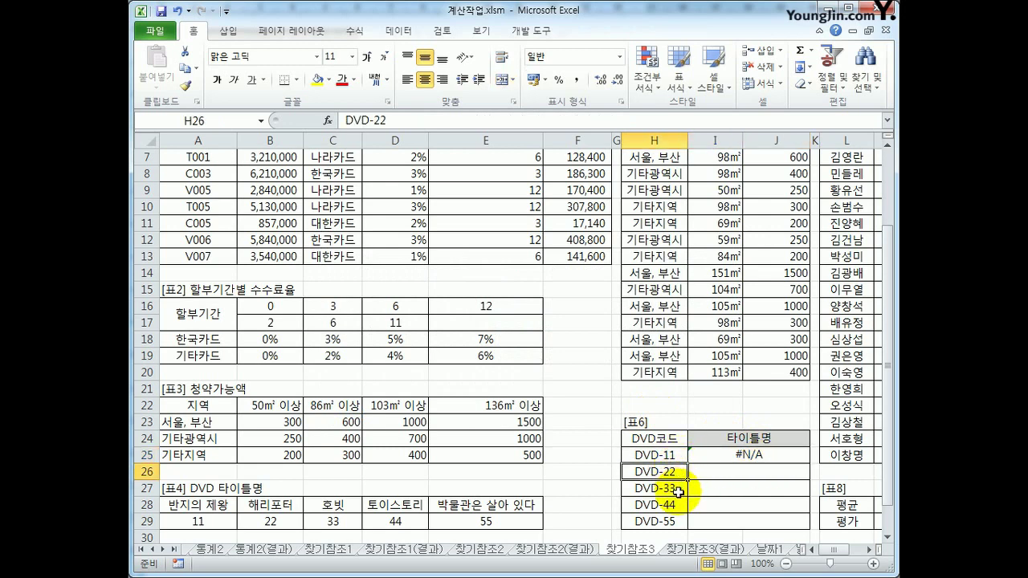
{"action": "left_click", "coordinate": [679, 489]}
{"action": "left_click", "coordinate": [681, 503]}
{"action": "left_click", "coordinate": [679, 524]}
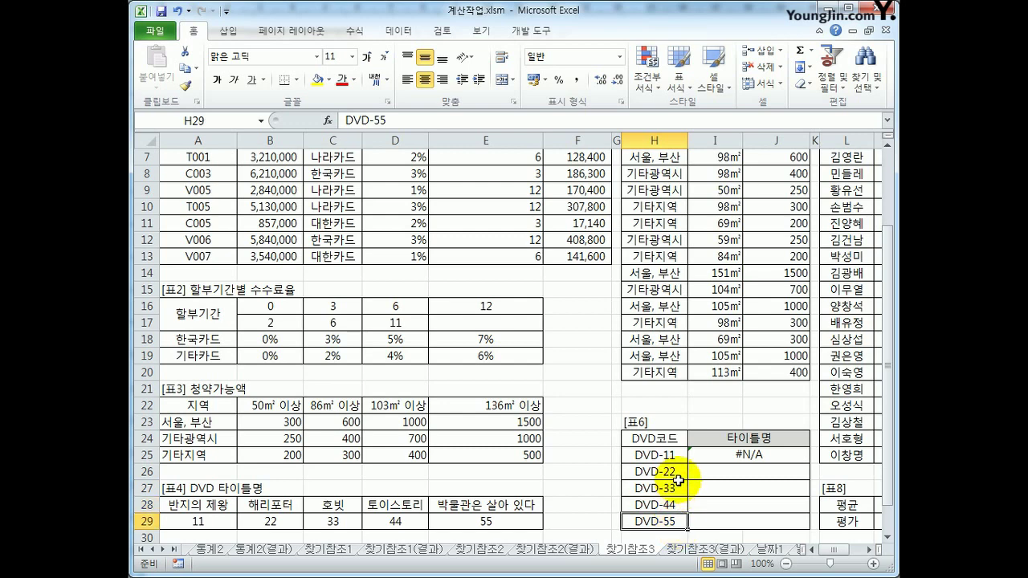
{"action": "left_click", "coordinate": [675, 461]}
Multiply RIGHT(H25,2) by 1 in the LOOKUP formula of I25 and fill the formula down to row 29 of [표6].
{"action": "left_click", "coordinate": [727, 456]}
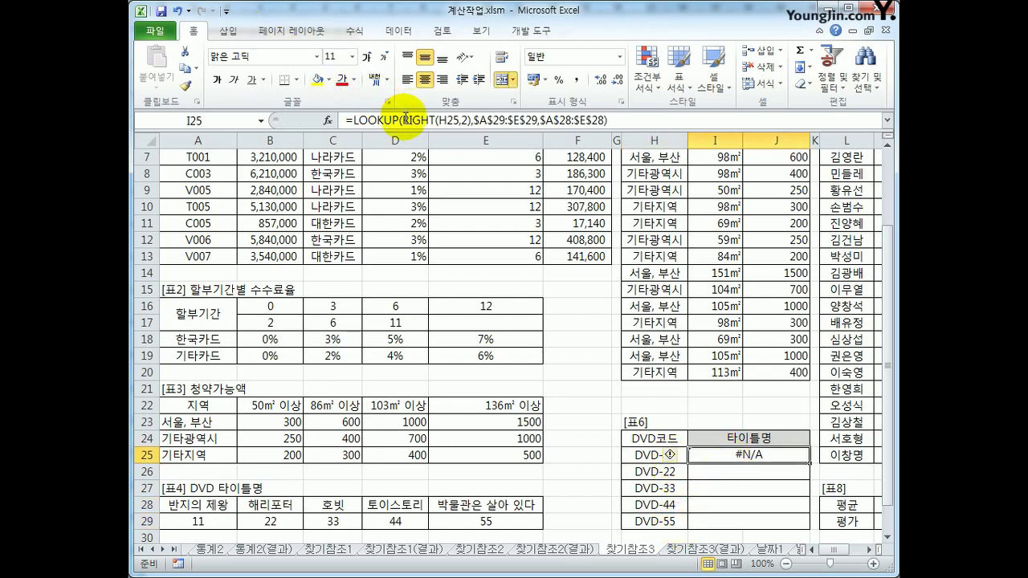
{"action": "left_click_drag", "start_coordinate": [404, 120], "coordinate": [464, 121]}
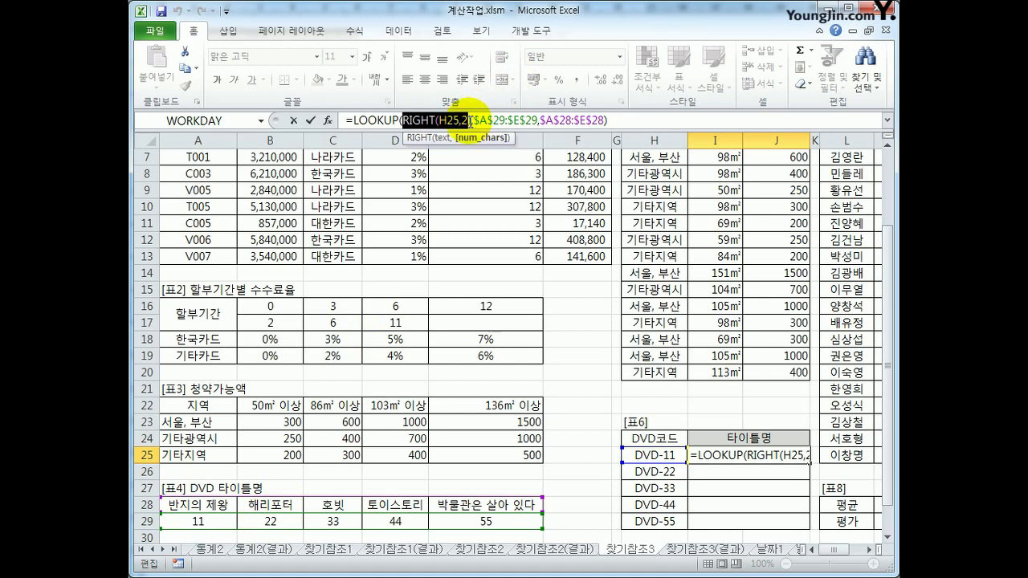
{"action": "left_click", "coordinate": [469, 121]}
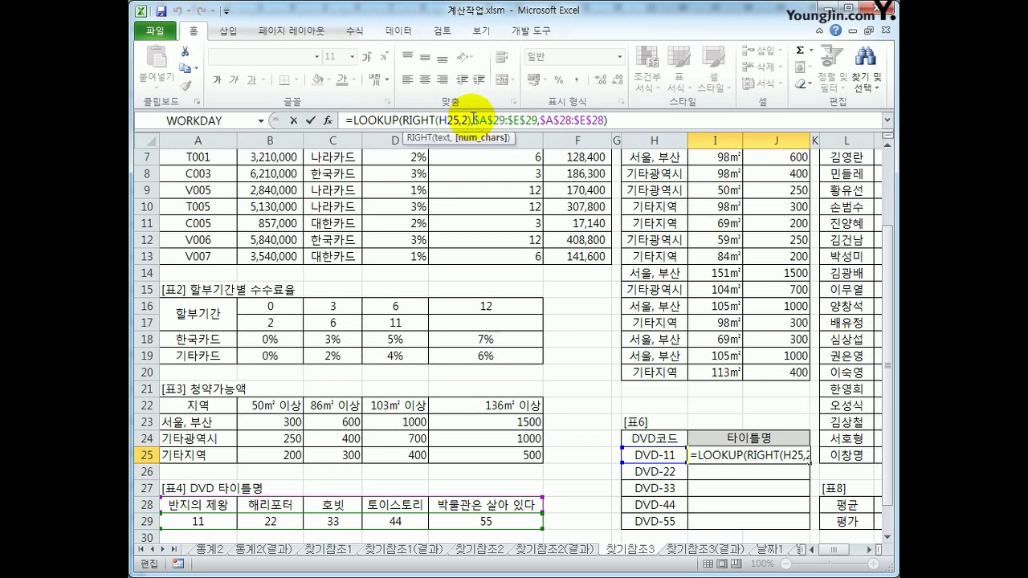
{"action": "type", "text": ")"}
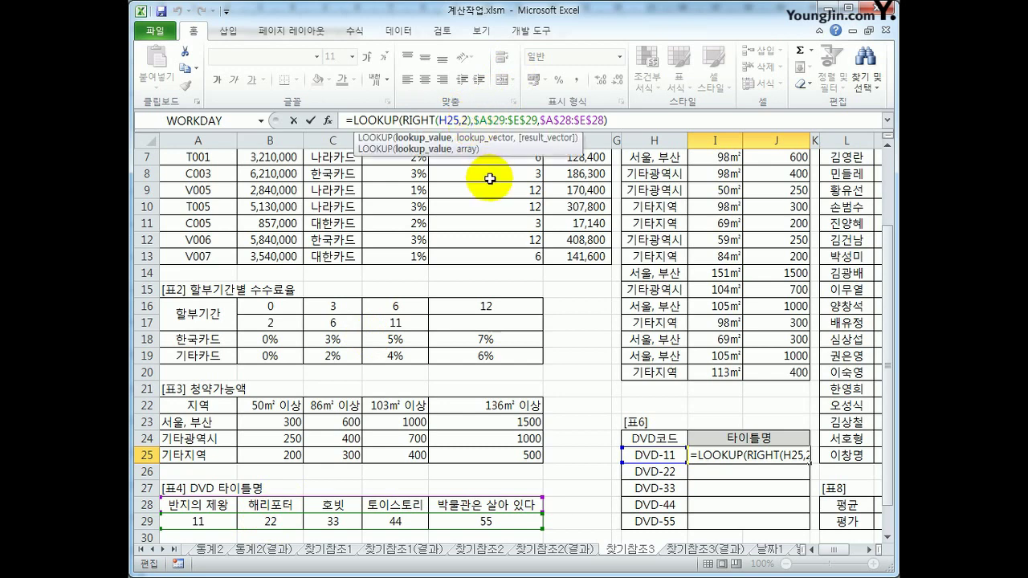
{"action": "type", "text": "*1"}
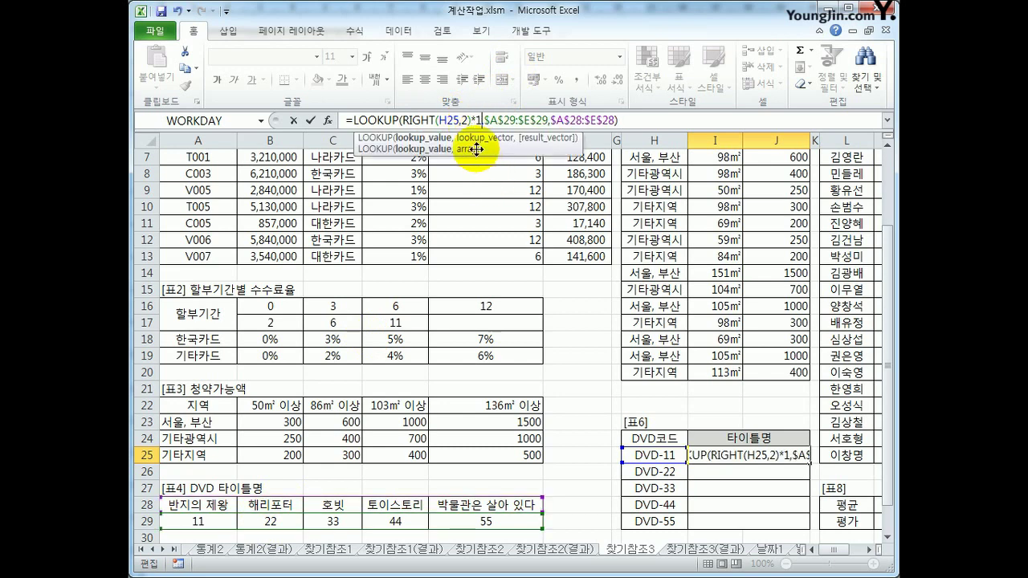
{"action": "key", "text": "Return"}
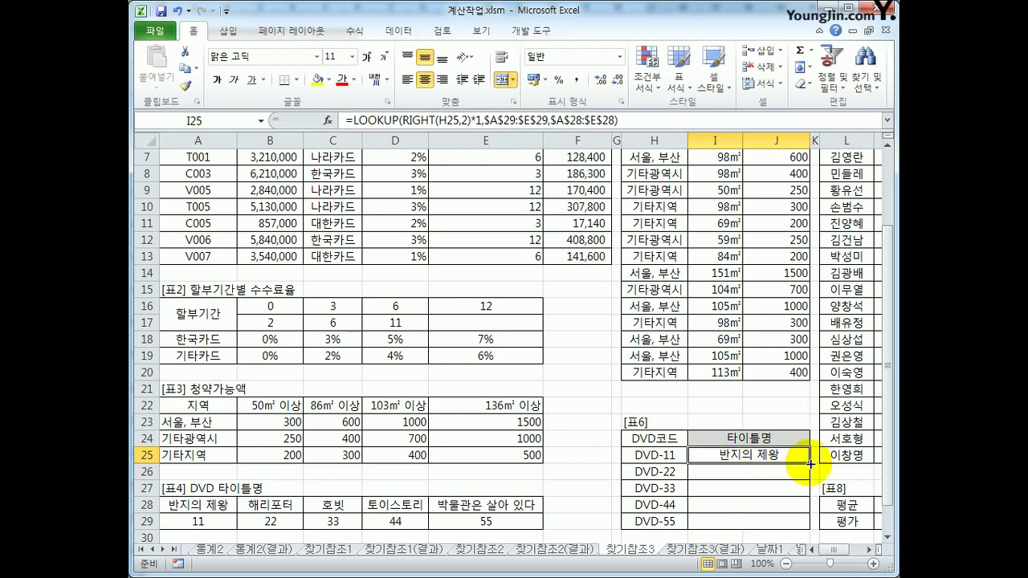
{"action": "left_click_drag", "start_coordinate": [808, 463], "coordinate": [800, 530]}
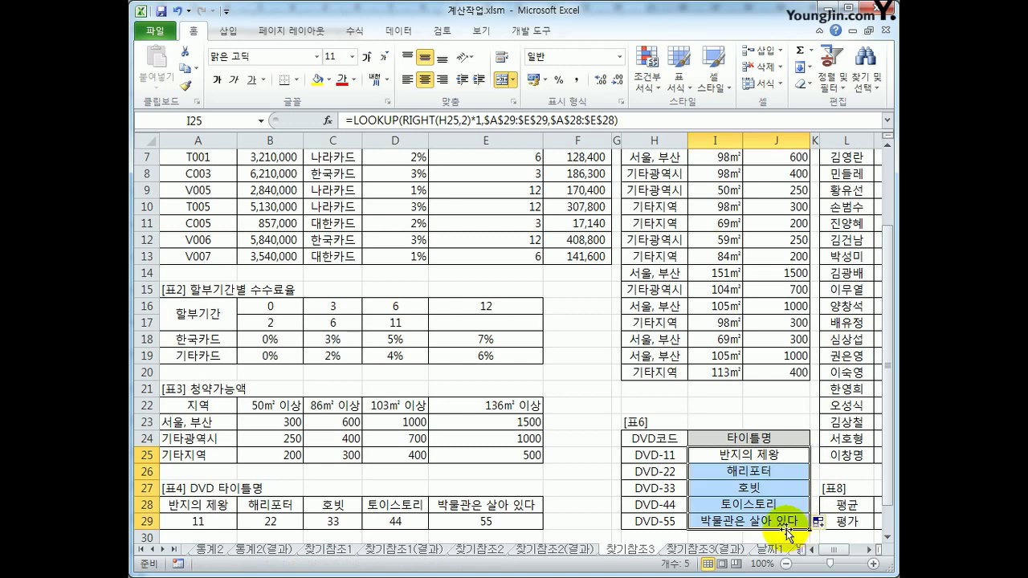
Examine the empty 평가 column and the first row of TOEIC, 컴퓨터 and 전공2 scores in [표7].
{"action": "left_click", "coordinate": [871, 551]}
{"action": "left_click", "coordinate": [872, 551]}
{"action": "left_click", "coordinate": [871, 551]}
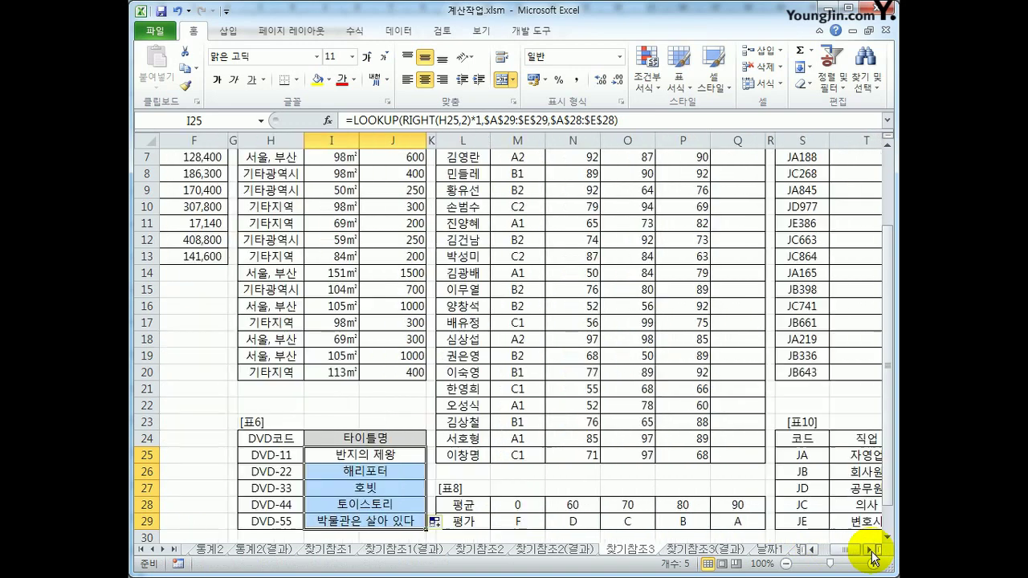
{"action": "left_click", "coordinate": [871, 551]}
{"action": "scroll", "coordinate": [667, 340], "scroll_direction": "up", "scroll_amount": 2}
{"action": "left_click", "coordinate": [666, 189]}
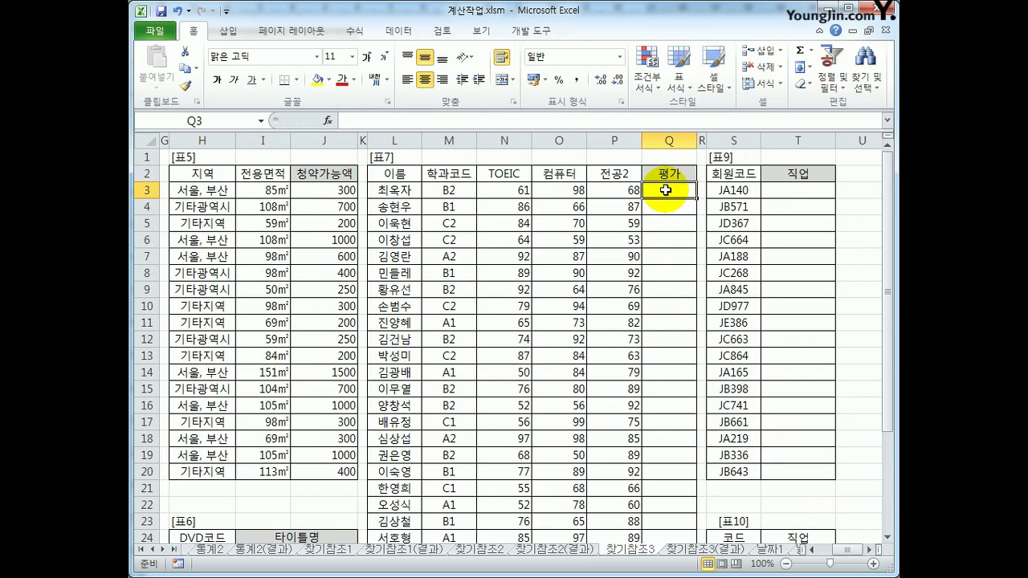
{"action": "left_click", "coordinate": [524, 193]}
{"action": "left_click", "coordinate": [550, 193]}
{"action": "left_click", "coordinate": [604, 195]}
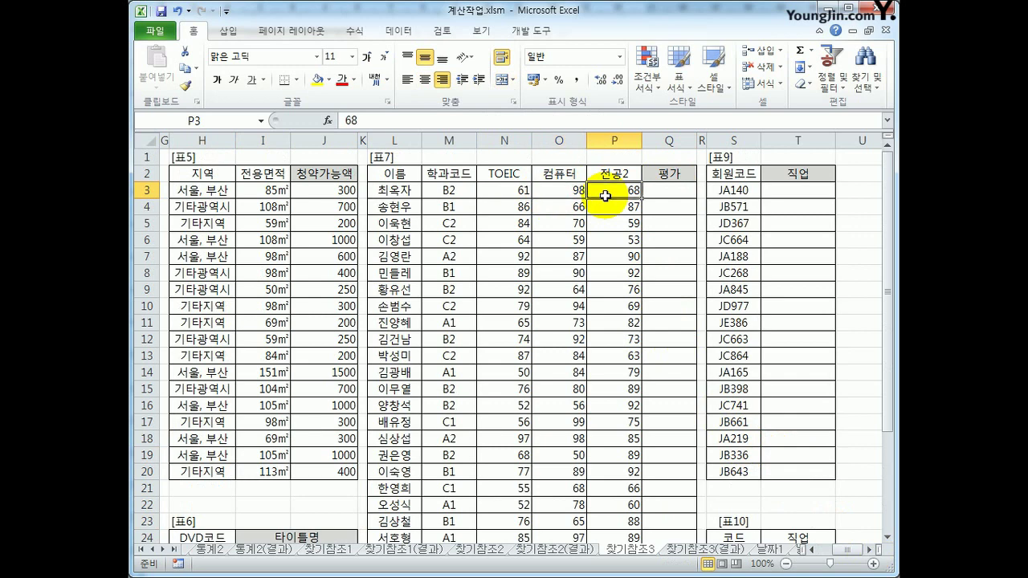
{"action": "left_click", "coordinate": [677, 201]}
Examine the 평균 and 평가 rows of [표8] in L28:Q29 against the scores in N3:P3 of [표7].
{"action": "scroll", "coordinate": [677, 204], "scroll_direction": "down", "scroll_amount": 3}
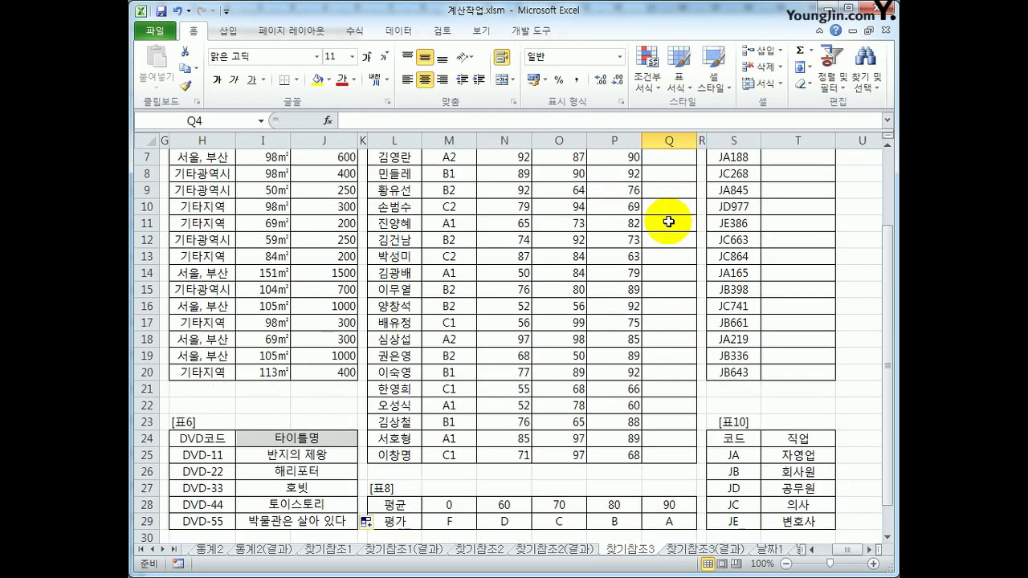
{"action": "left_click", "coordinate": [395, 456]}
{"action": "left_click_drag", "start_coordinate": [395, 456], "coordinate": [653, 470]}
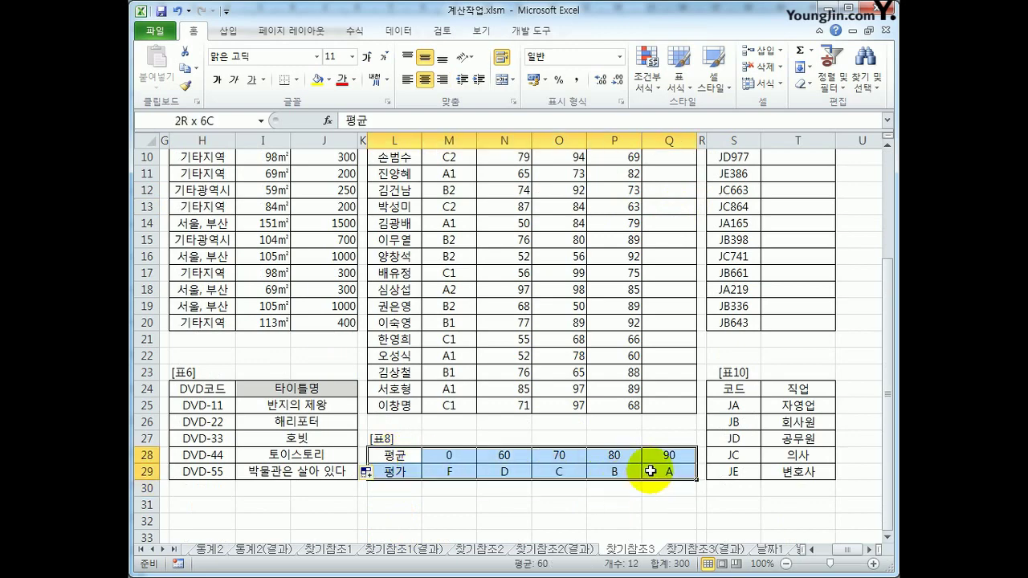
{"action": "scroll", "coordinate": [652, 470], "scroll_direction": "up", "scroll_amount": 3}
{"action": "left_click", "coordinate": [664, 191]}
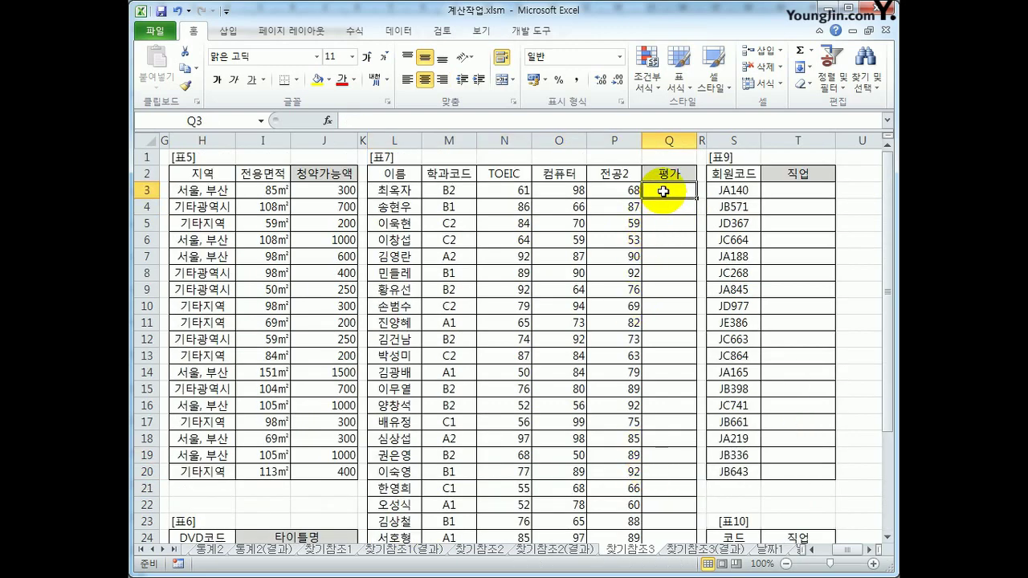
{"action": "scroll", "coordinate": [639, 240], "scroll_direction": "down", "scroll_amount": 4}
{"action": "left_click_drag", "start_coordinate": [395, 406], "coordinate": [662, 423]}
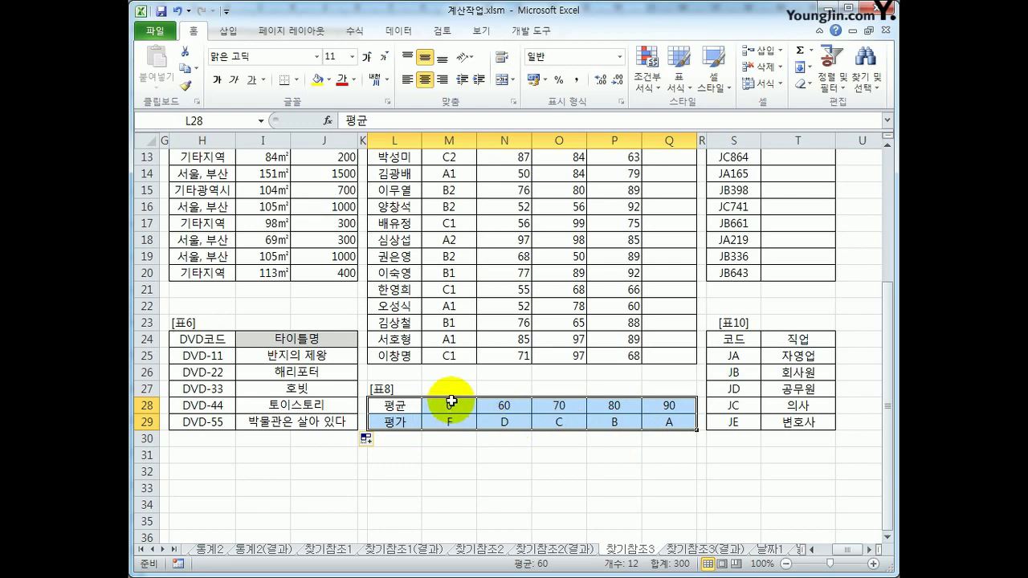
{"action": "left_click_drag", "start_coordinate": [449, 405], "coordinate": [660, 393]}
{"action": "scroll", "coordinate": [661, 377], "scroll_direction": "up", "scroll_amount": 4}
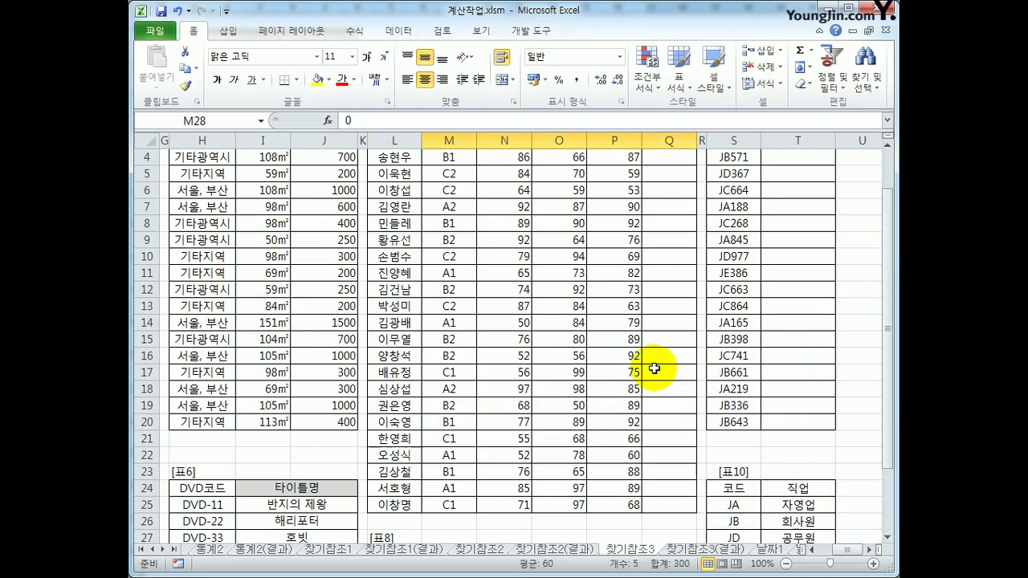
{"action": "left_click_drag", "start_coordinate": [486, 193], "coordinate": [615, 179]}
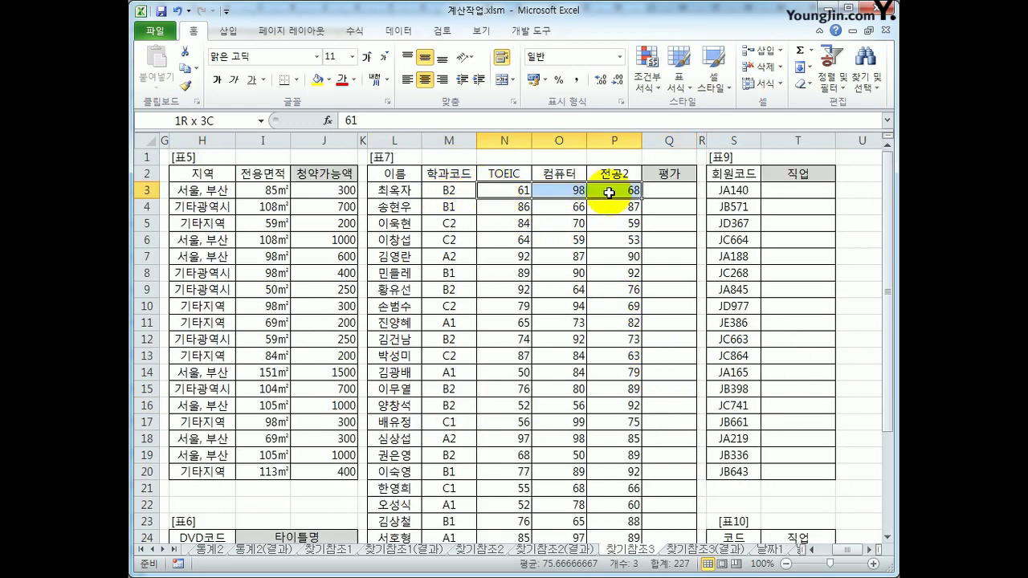
{"action": "scroll", "coordinate": [562, 345], "scroll_direction": "down", "scroll_amount": 3}
{"action": "left_click", "coordinate": [466, 456]}
{"action": "left_click_drag", "start_coordinate": [466, 459], "coordinate": [660, 474]}
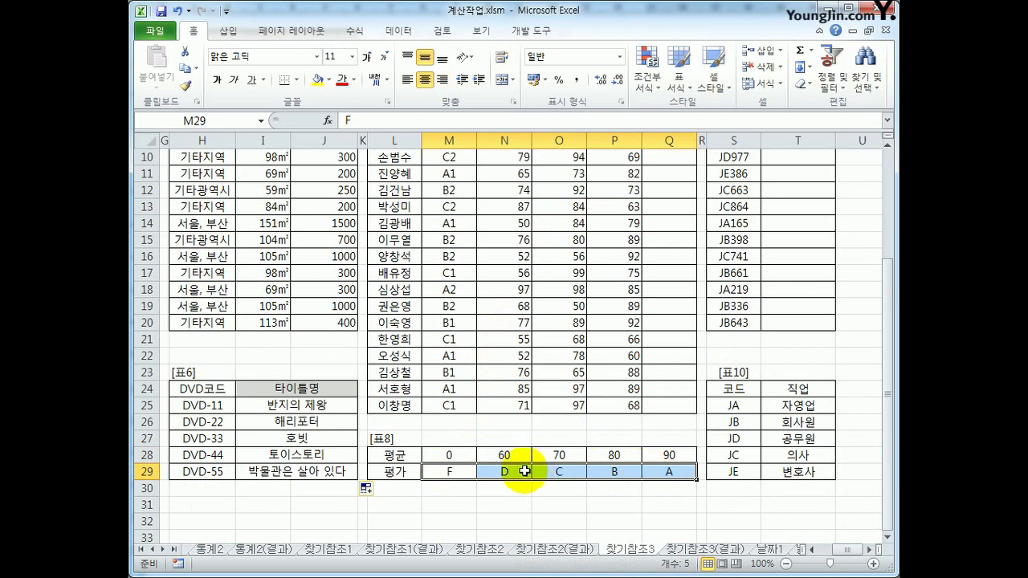
{"action": "left_click_drag", "start_coordinate": [458, 457], "coordinate": [671, 480]}
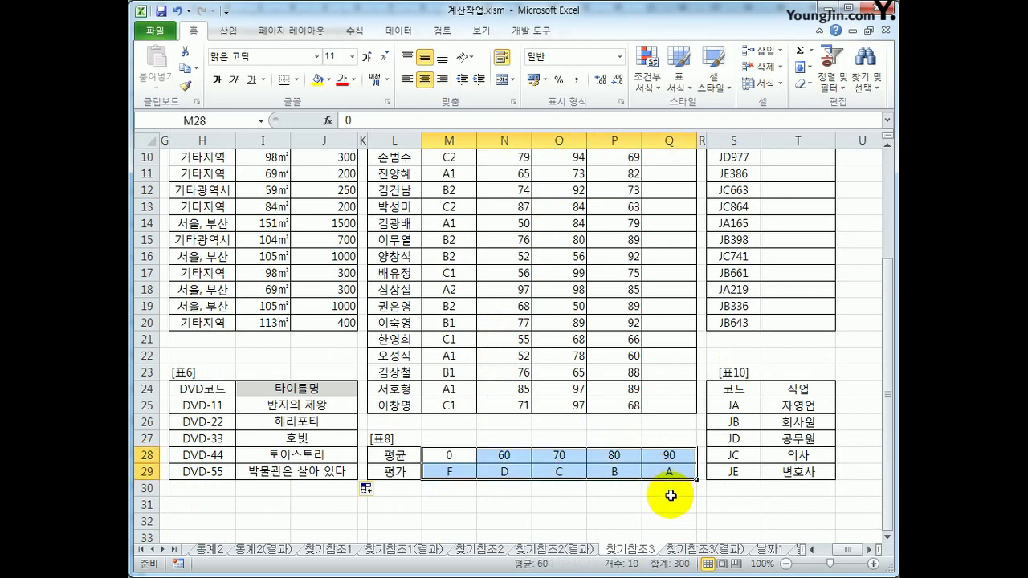
Start an HLOOKUP formula in Q3 of [표7] with a nested SUMPRODUCT function as its lookup value.
{"action": "scroll", "coordinate": [671, 495], "scroll_direction": "up", "scroll_amount": 3}
{"action": "left_click", "coordinate": [672, 196]}
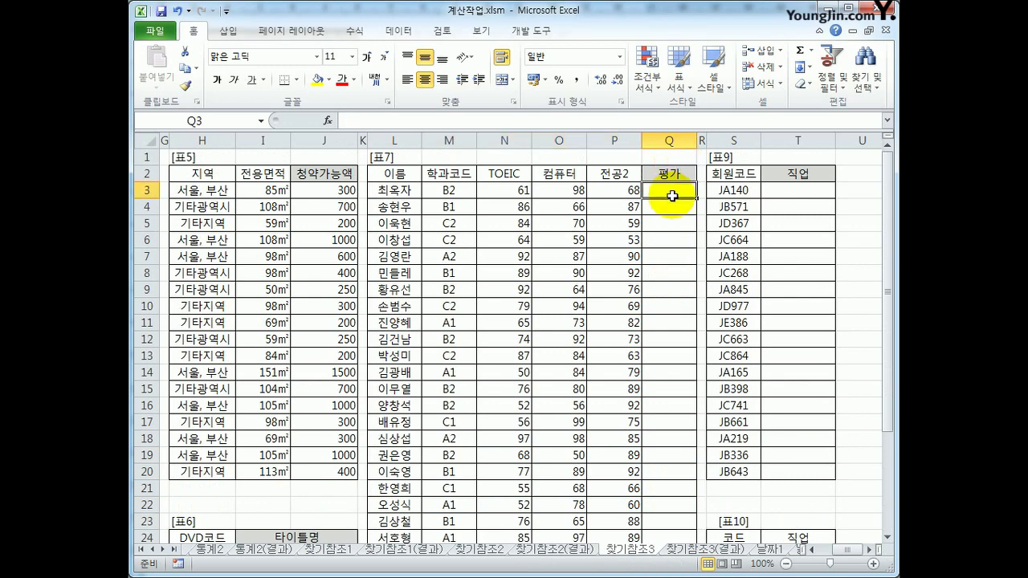
{"action": "type", "text": "=hl"}
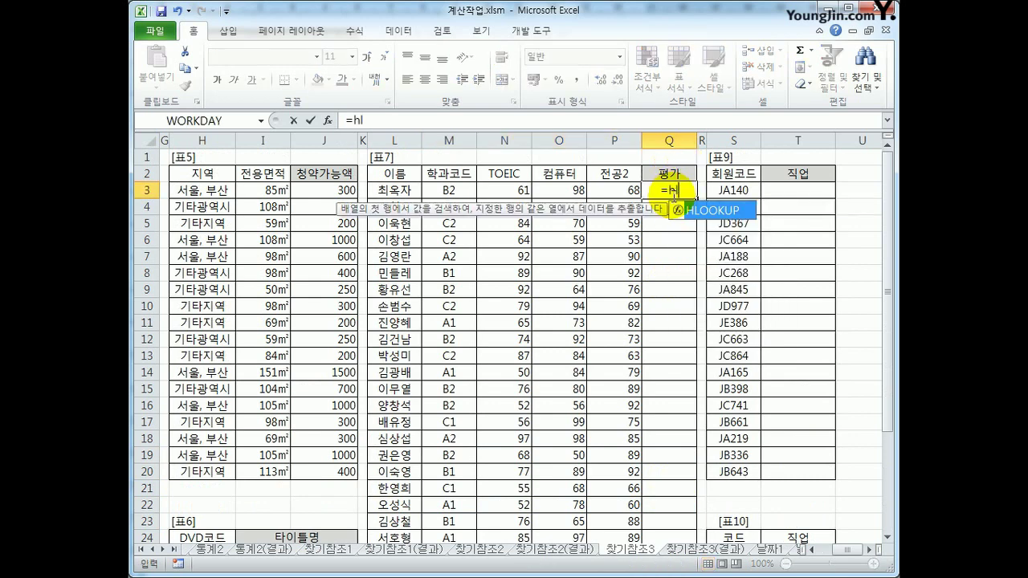
{"action": "key", "text": "Tab"}
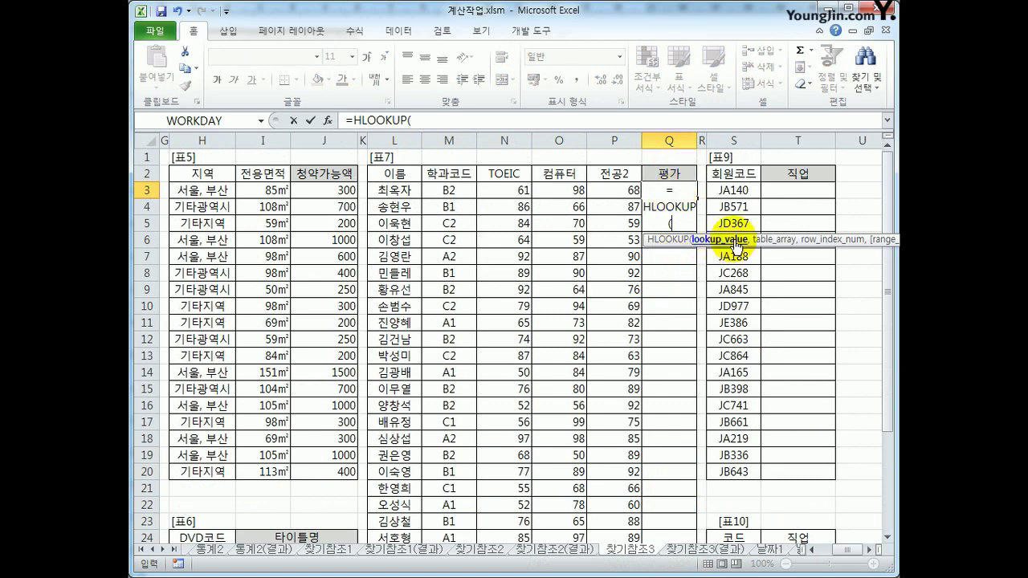
{"action": "scroll", "coordinate": [723, 329], "scroll_direction": "down", "scroll_amount": 2}
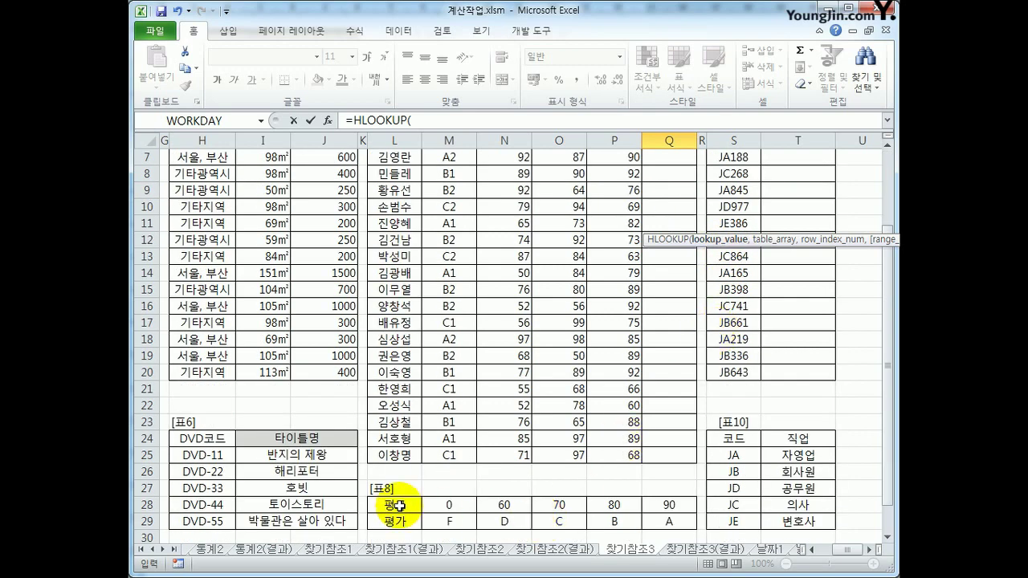
{"action": "scroll", "coordinate": [606, 465], "scroll_direction": "up", "scroll_amount": 2}
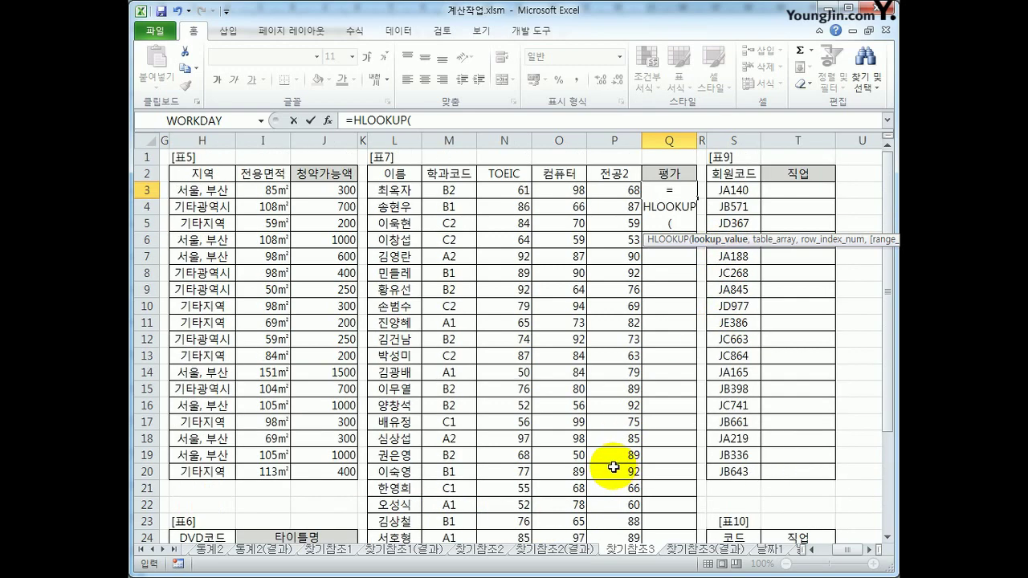
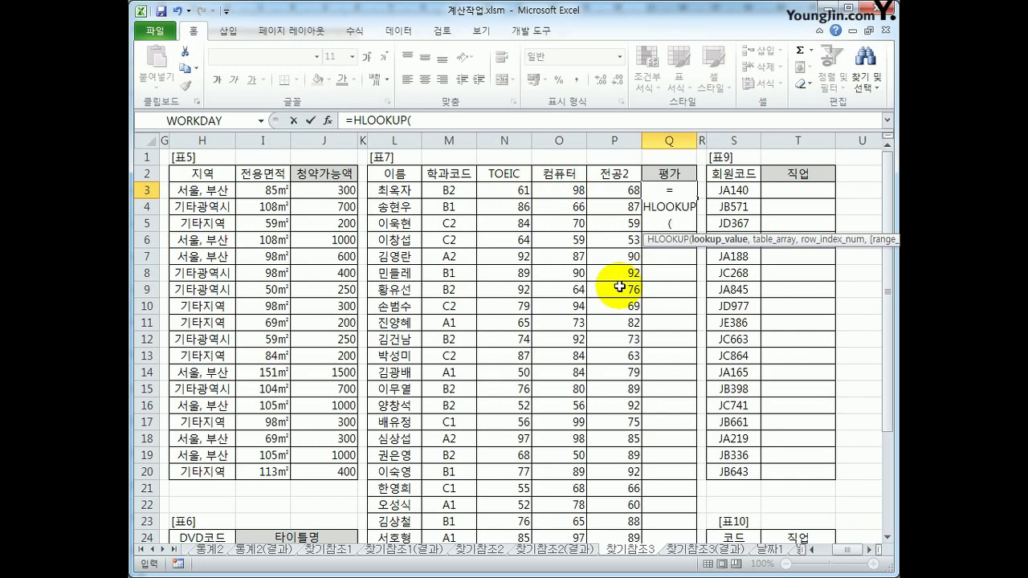
{"action": "type", "text": "sum"}
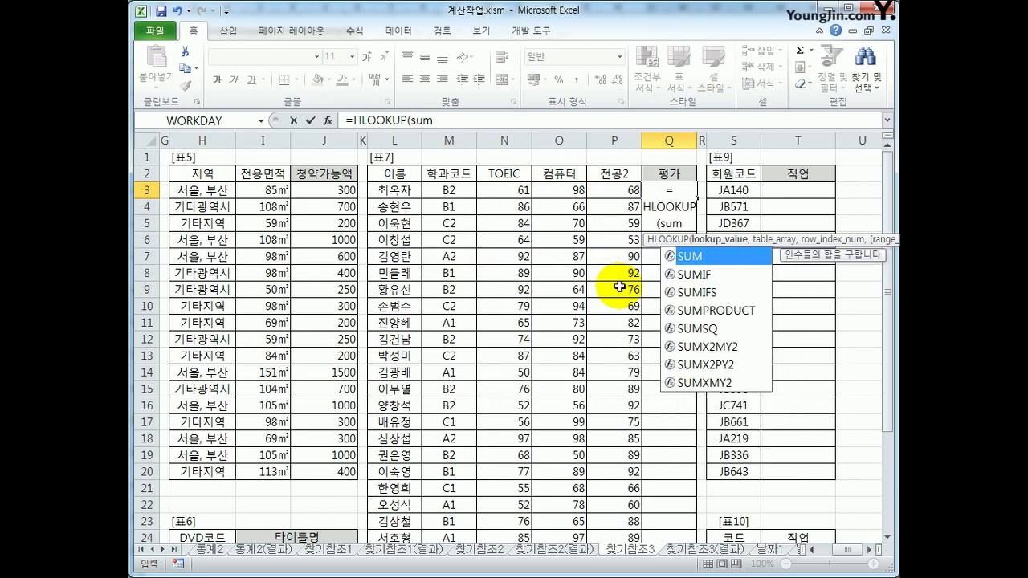
{"action": "key", "text": "Down"}
{"action": "key", "text": "Down"}
{"action": "key", "text": "Down"}
{"action": "key", "text": "Tab"}
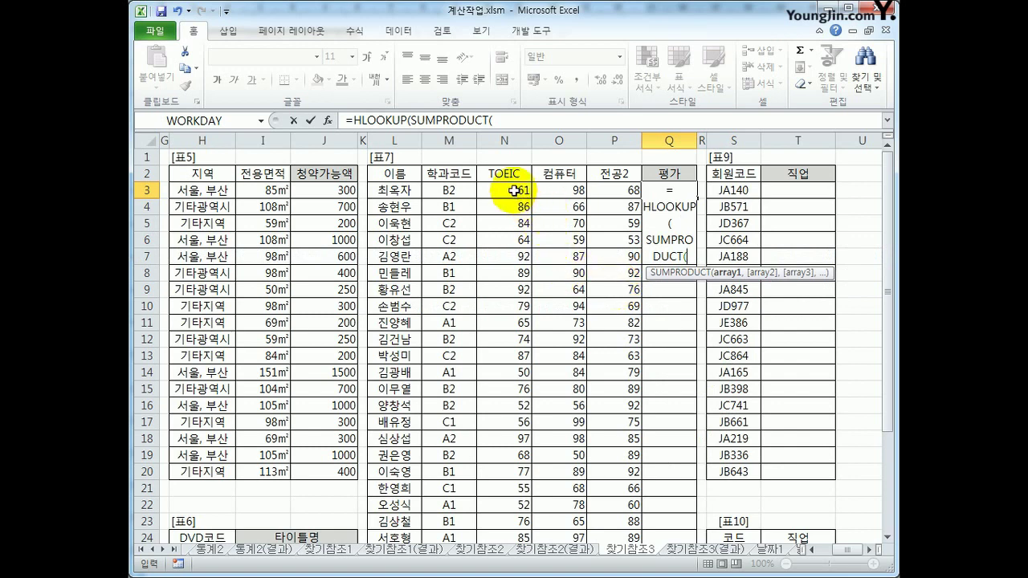
Complete the nested function as SUMPRODUCT(N3:P3,{0.3,0.2,0.5}) to weight the three scores in the Q3 formula.
{"action": "left_click_drag", "start_coordinate": [516, 192], "coordinate": [604, 187]}
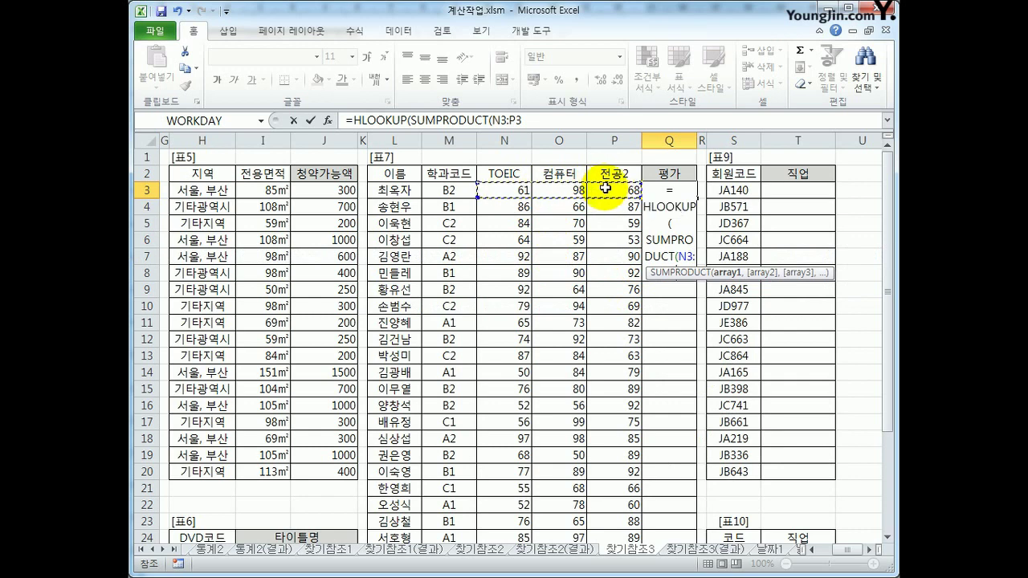
{"action": "type", "text": ","}
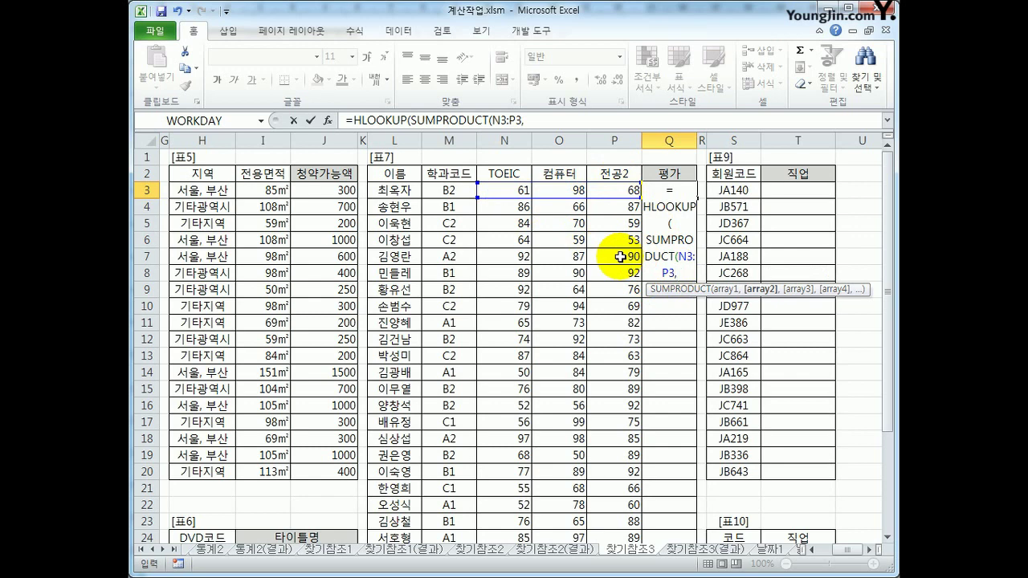
{"action": "type", "text": "{0.3,0.2,"}
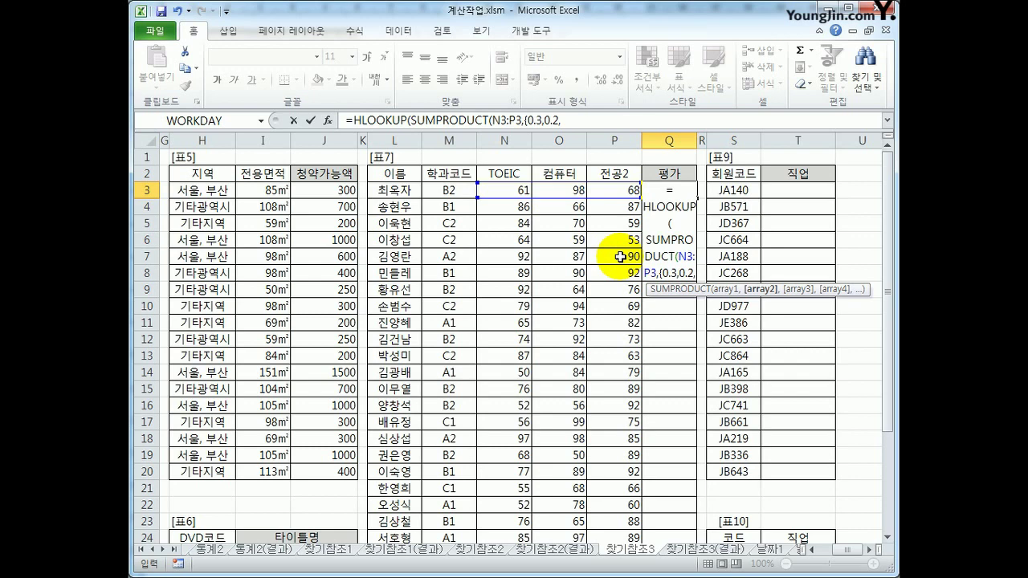
{"action": "type", "text": "0.5"}
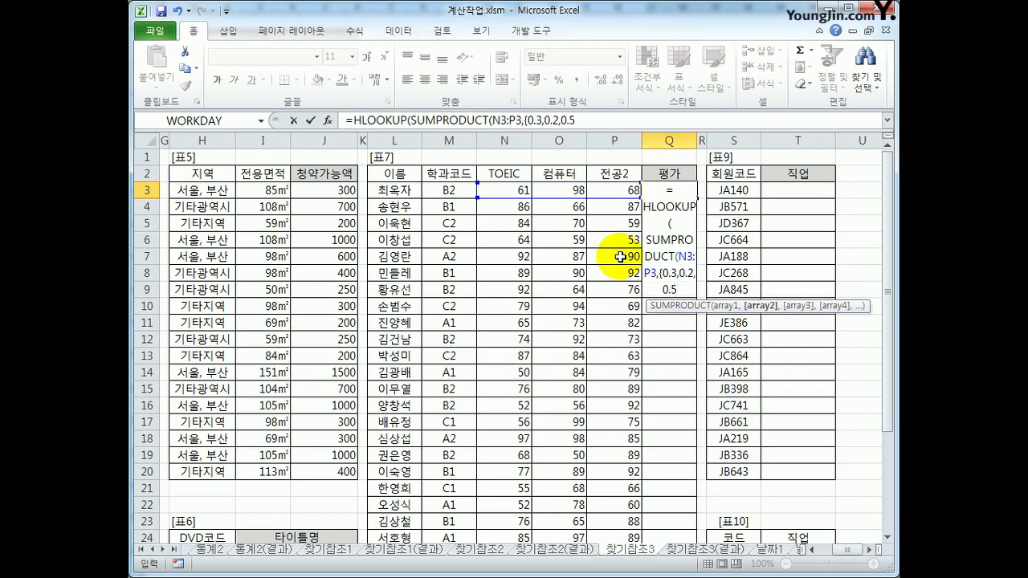
{"action": "type", "text": "}"}
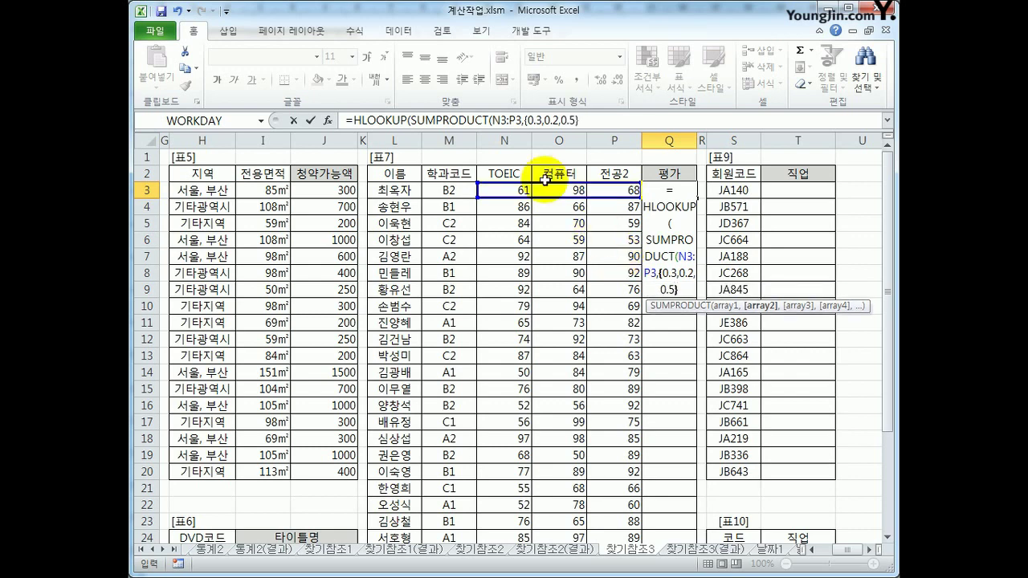
{"action": "left_click_drag", "start_coordinate": [493, 120], "coordinate": [584, 121]}
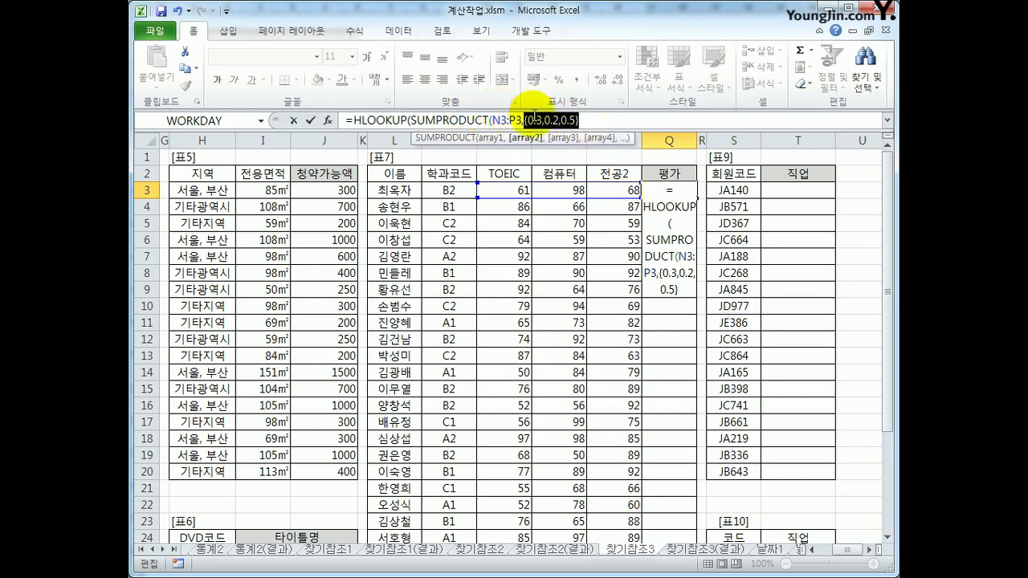
{"action": "left_click", "coordinate": [586, 121]}
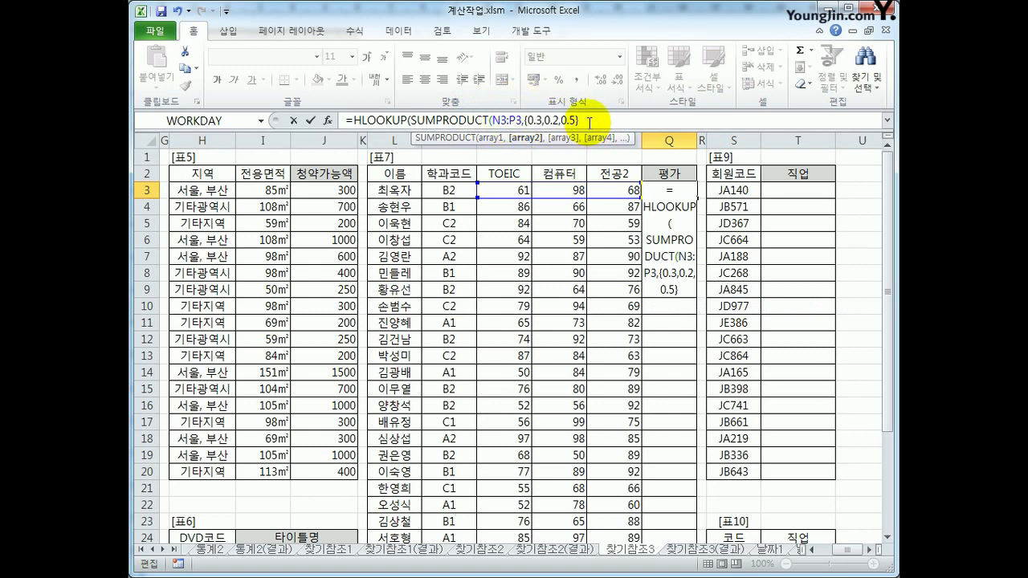
{"action": "type", "text": ")"}
{"action": "left_click_drag", "start_coordinate": [576, 122], "coordinate": [411, 120]}
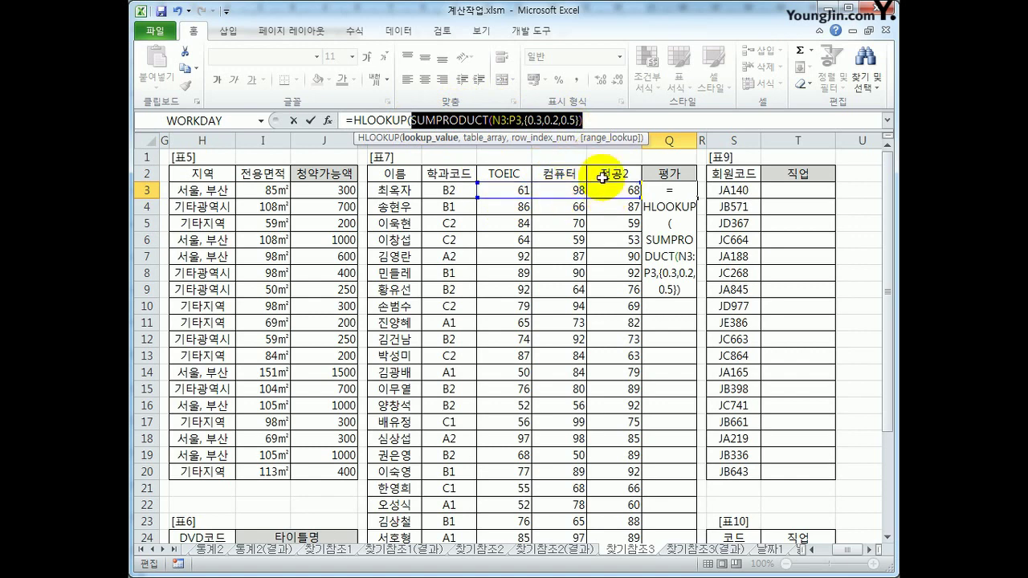
{"action": "left_click", "coordinate": [597, 119]}
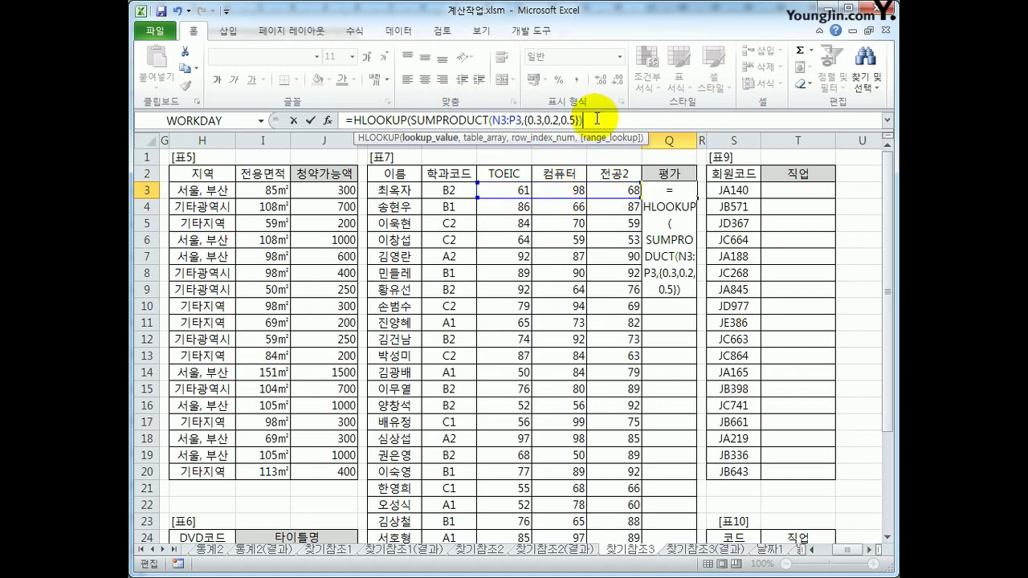
Complete the Q3 HLOOKUP formula in [표7] with table array $M$28:$Q$29, row index 2 and TRUE for approximate match.
{"action": "type", "text": ","}
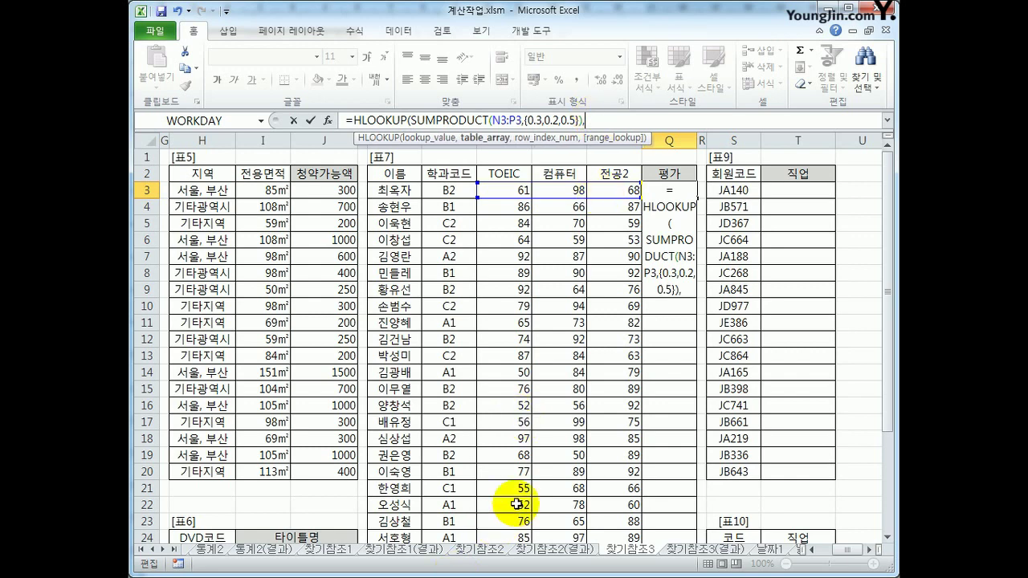
{"action": "left_click_drag", "start_coordinate": [889, 238], "coordinate": [891, 367]}
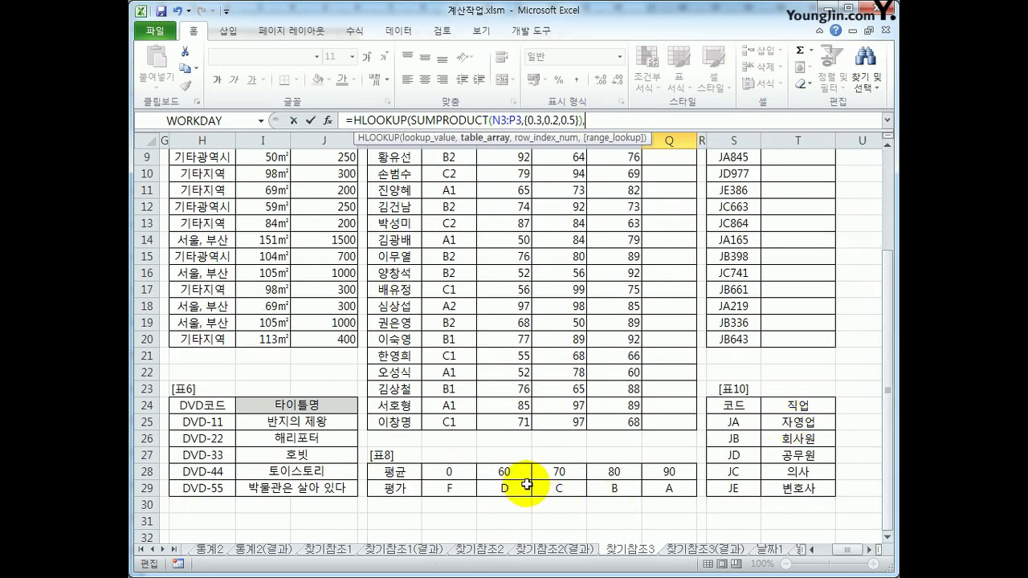
{"action": "left_click_drag", "start_coordinate": [450, 471], "coordinate": [649, 486]}
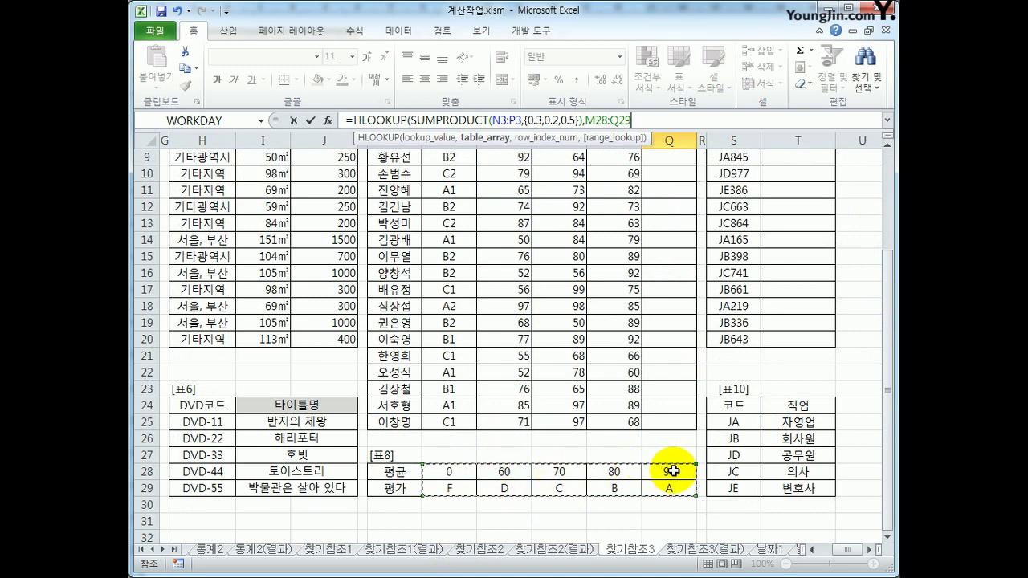
{"action": "key", "text": "F4"}
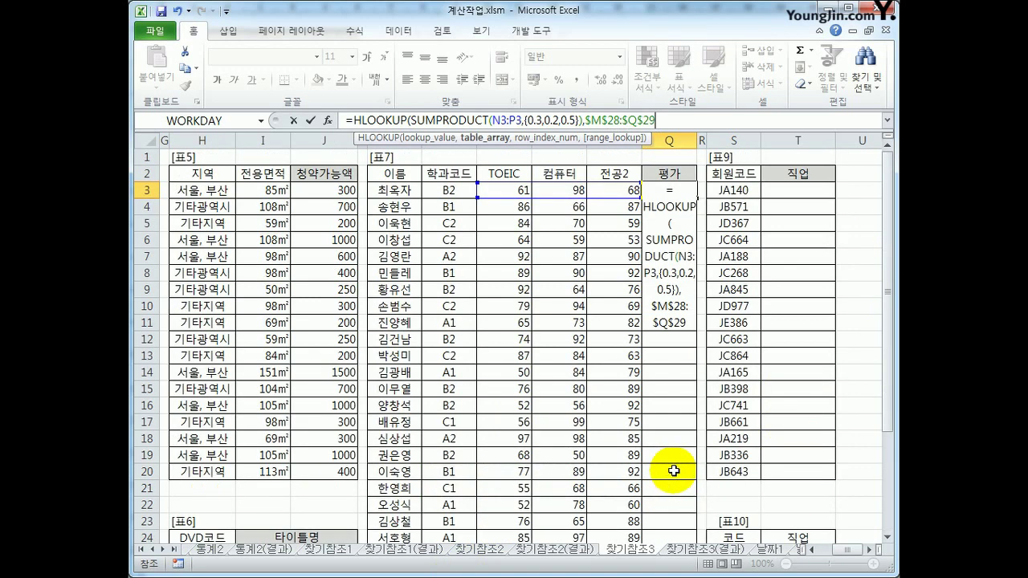
{"action": "type", "text": ","}
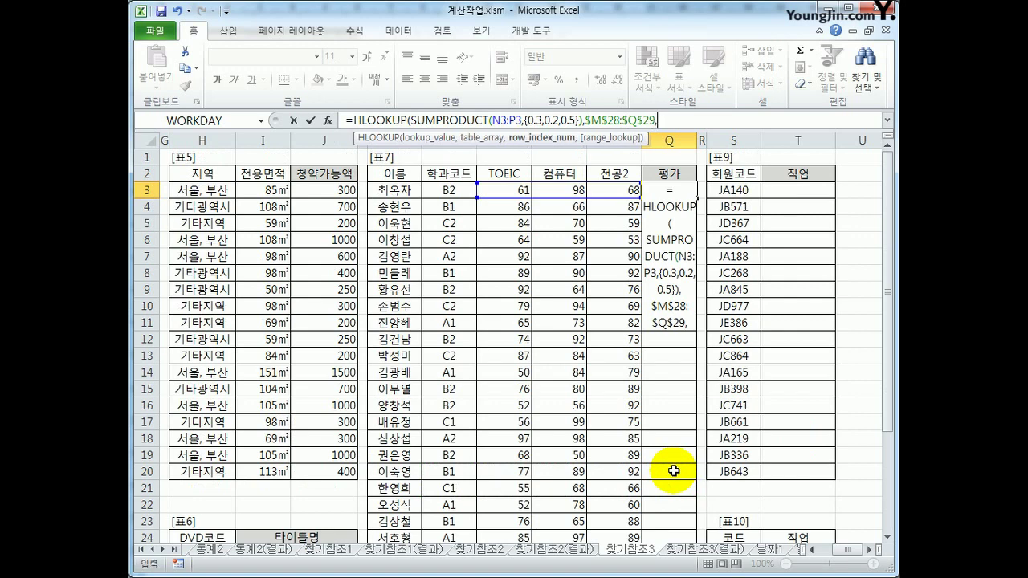
{"action": "type", "text": "2,"}
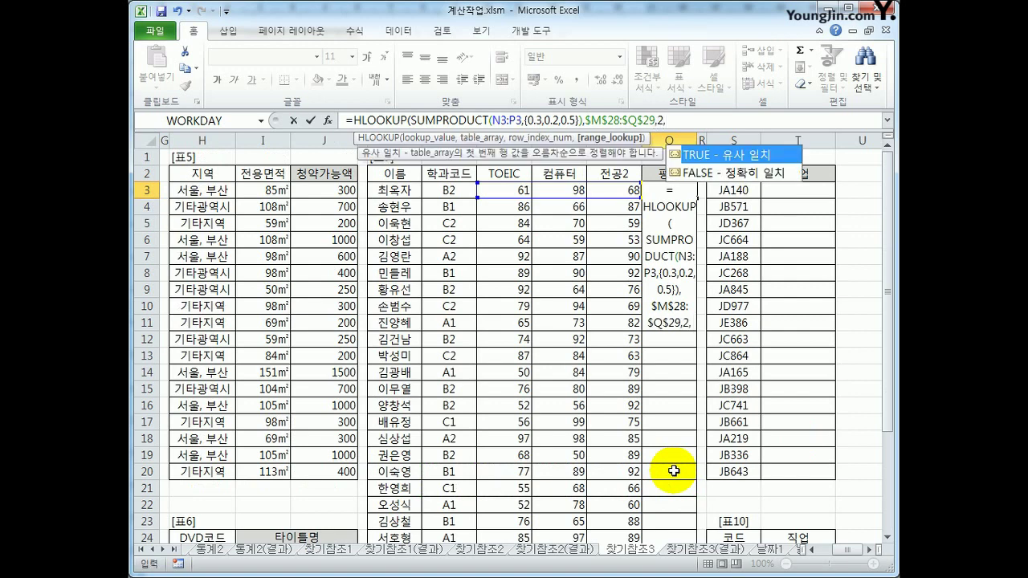
{"action": "double_click", "coordinate": [732, 153]}
{"action": "type", "text": ")"}
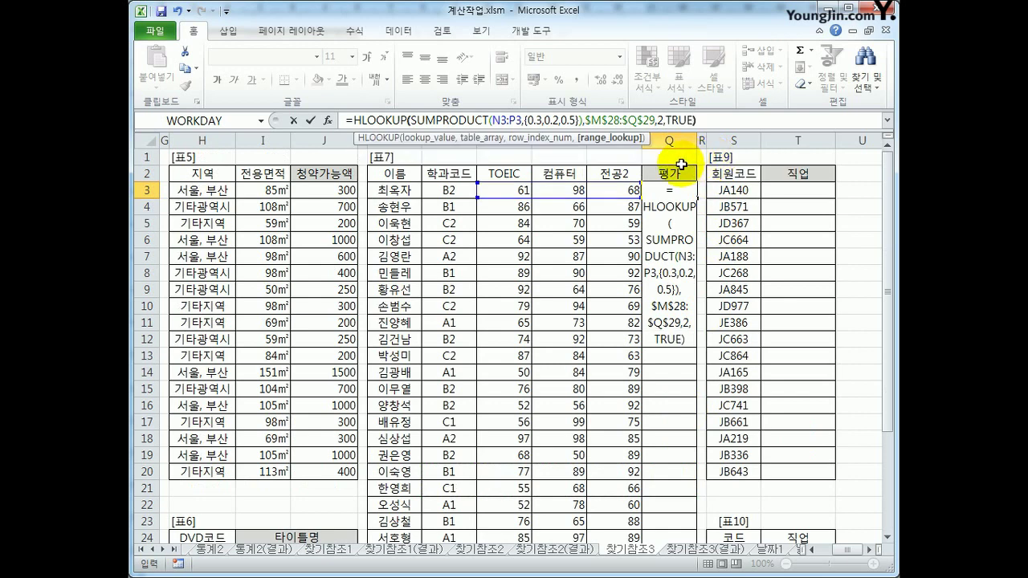
{"action": "key", "text": "Return"}
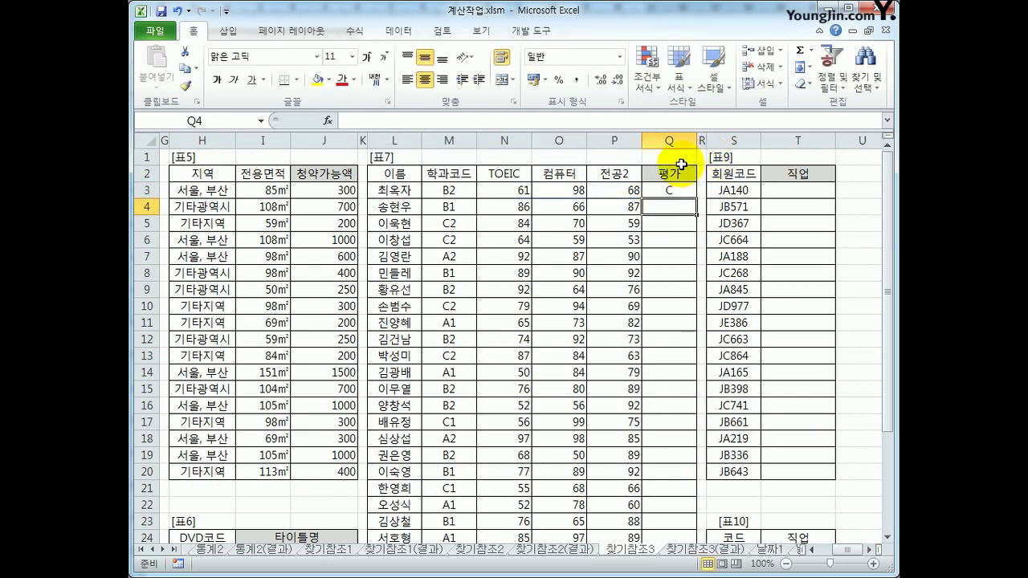
Fill the HLOOKUP formula from Q3 down through Q25 in the 평가 column of [표7].
{"action": "left_click", "coordinate": [670, 192]}
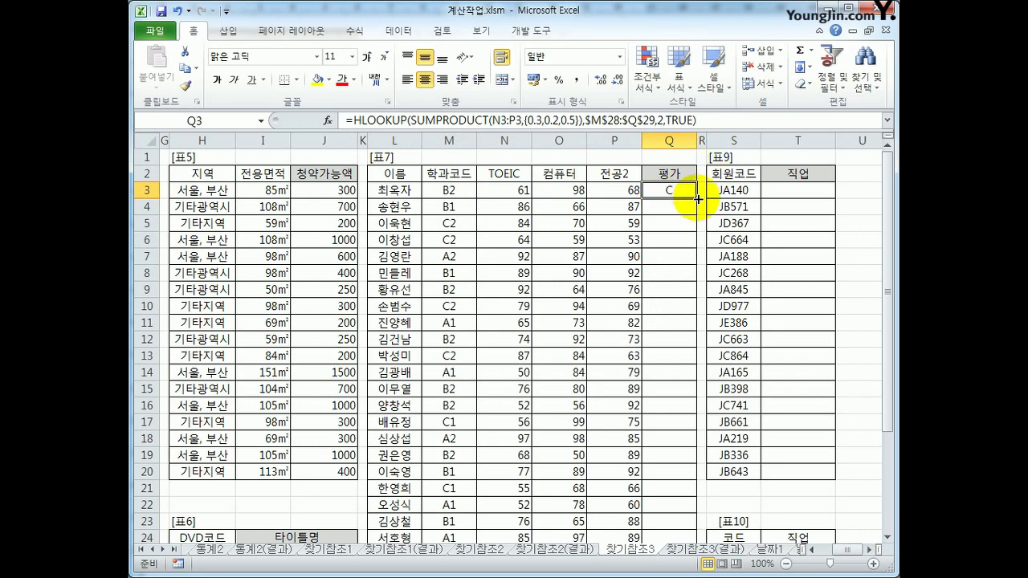
{"action": "left_click_drag", "start_coordinate": [696, 198], "coordinate": [665, 447]}
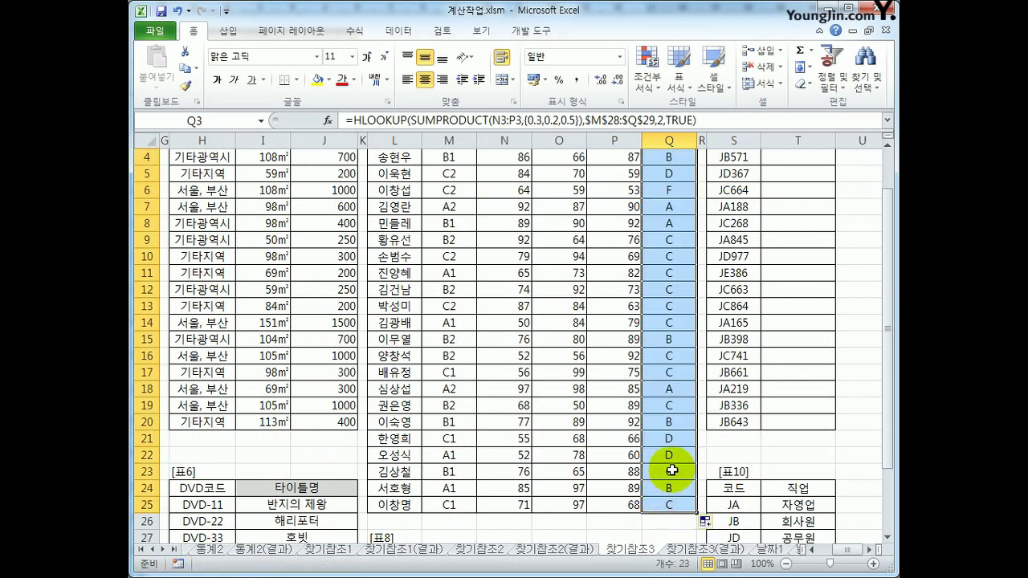
{"action": "scroll", "coordinate": [669, 452], "scroll_direction": "up", "scroll_amount": 1}
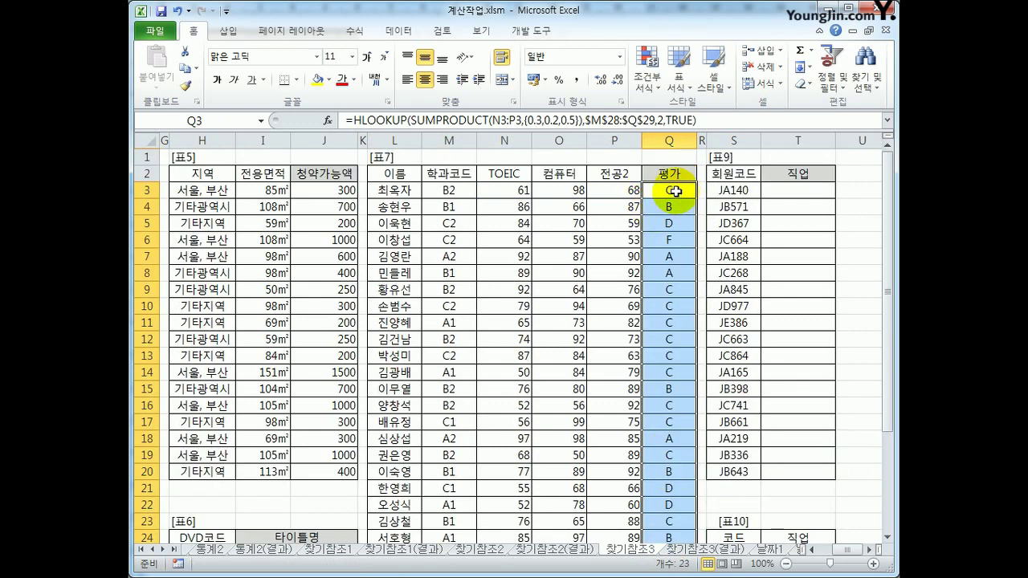
Clear all the formulas from Q3:Q25 in the 평가 column of [표7].
{"action": "left_click_drag", "start_coordinate": [671, 193], "coordinate": [672, 477]}
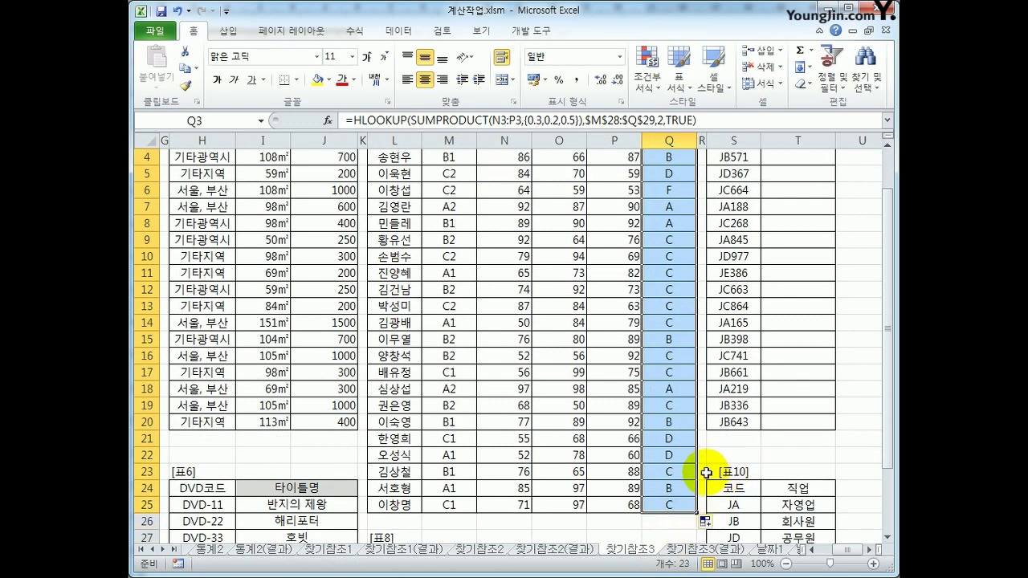
{"action": "key", "text": "Delete"}
{"action": "scroll", "coordinate": [691, 473], "scroll_direction": "up", "scroll_amount": 1}
Enter the formula =SUMPRODUCT(N3:P3,{0.3,0.2,0.5}) in Q3 of [표7] to calculate the weighted average.
{"action": "left_click", "coordinate": [672, 191]}
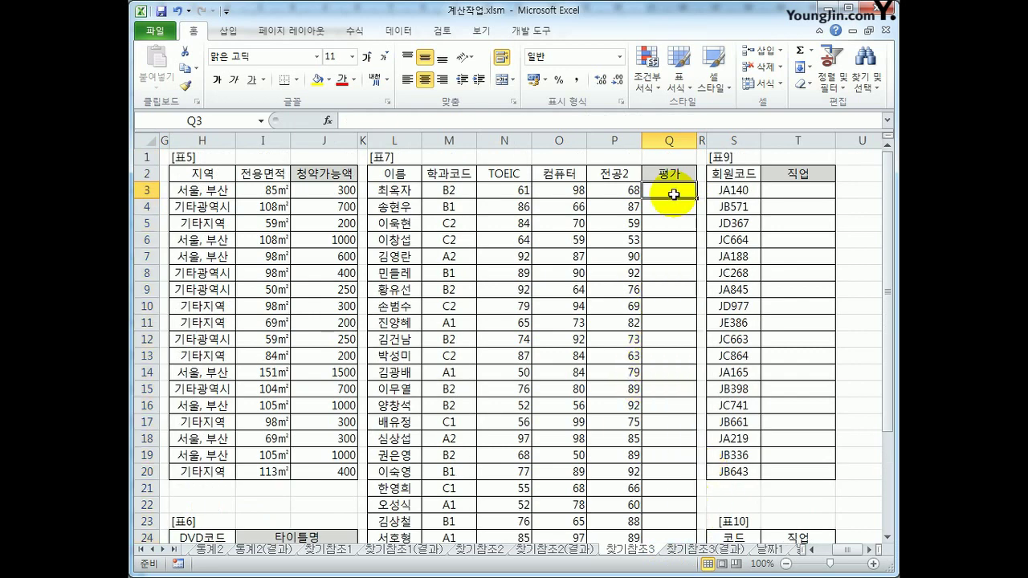
{"action": "type", "text": "=sump"}
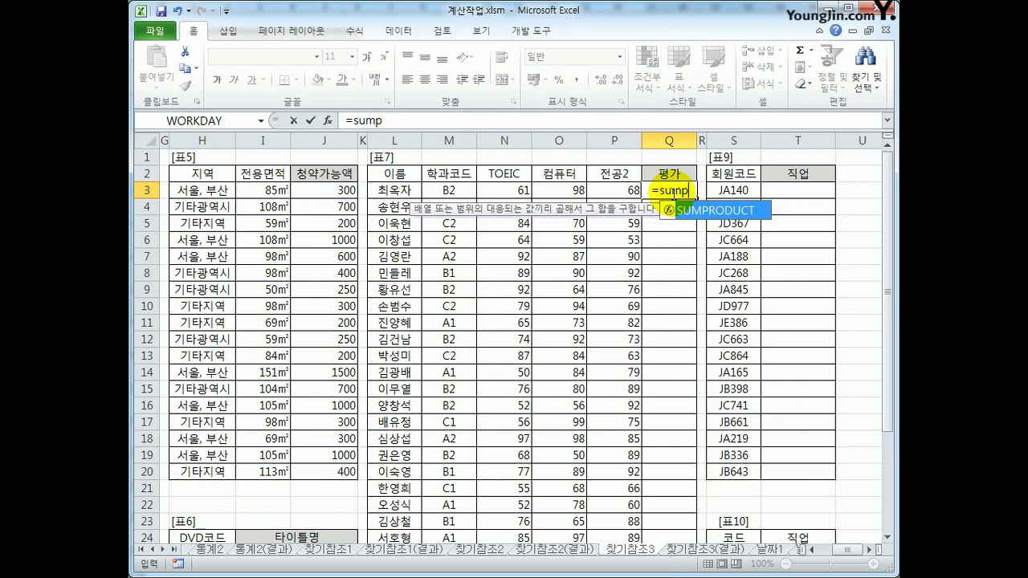
{"action": "key", "text": "Tab"}
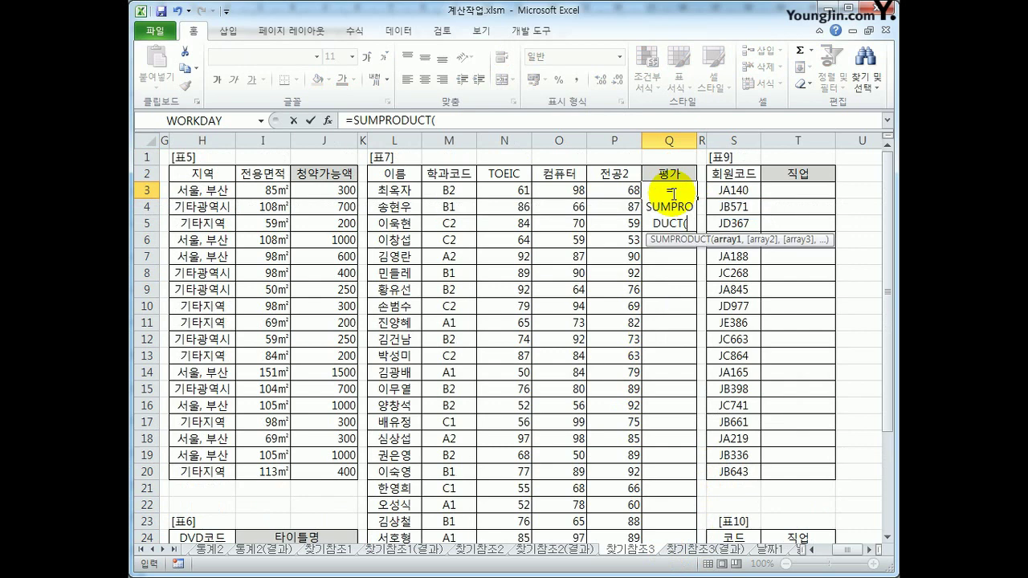
{"action": "left_click_drag", "start_coordinate": [518, 190], "coordinate": [612, 191]}
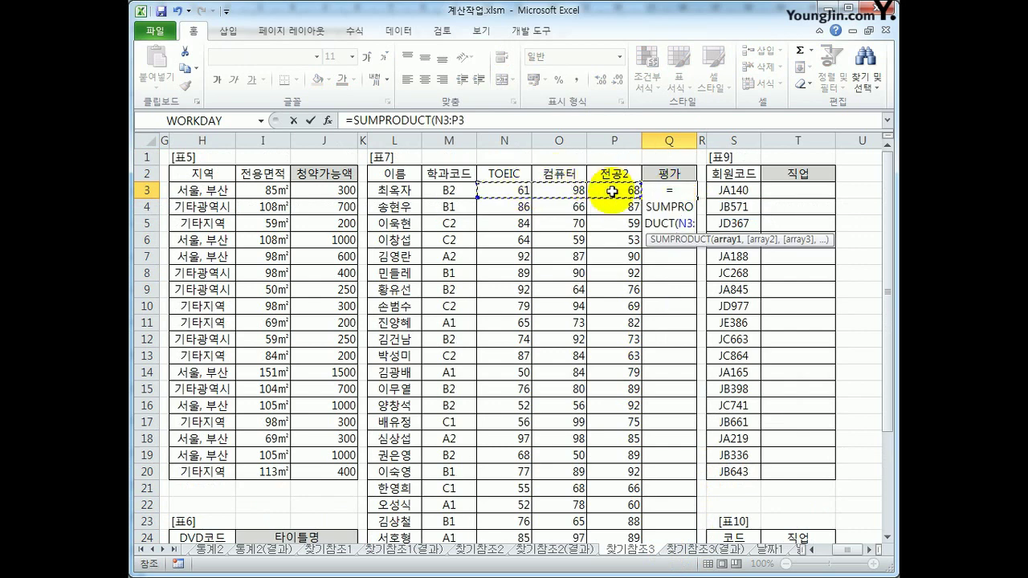
{"action": "type", "text": ","}
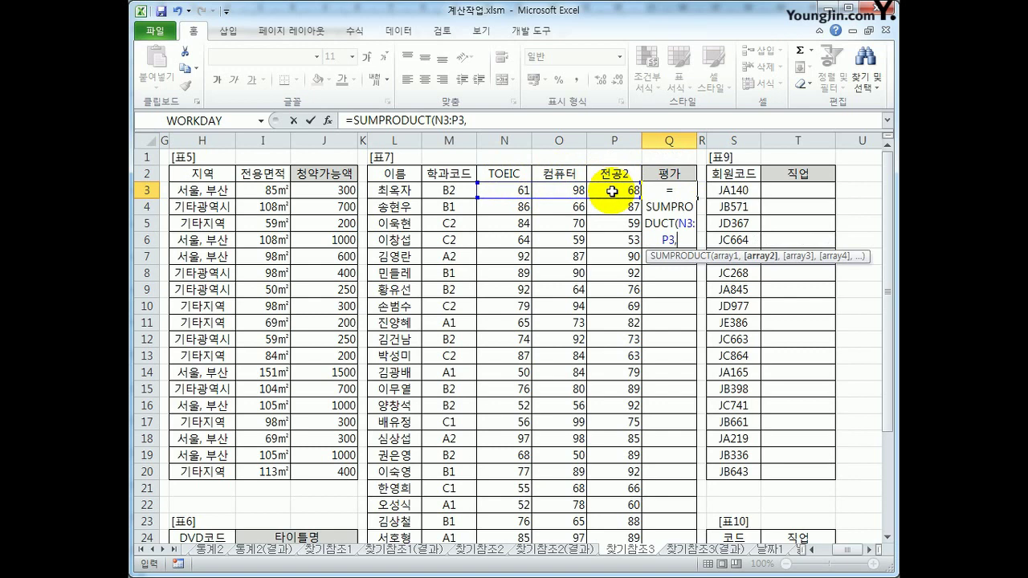
{"action": "type", "text": "{0.3,"}
{"action": "type", "text": "0.2,0.5"}
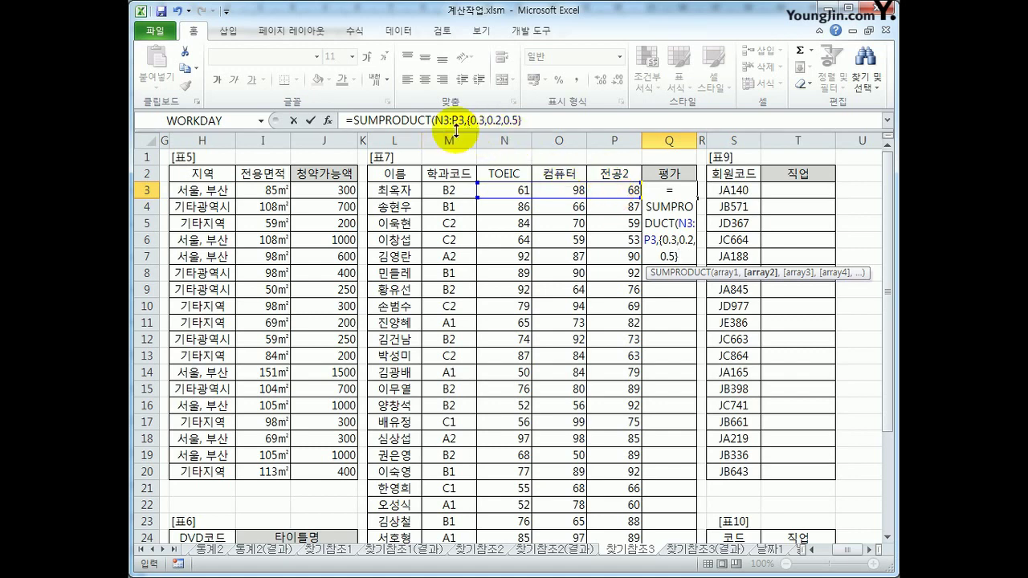
{"action": "left_click_drag", "start_coordinate": [469, 122], "coordinate": [504, 122]}
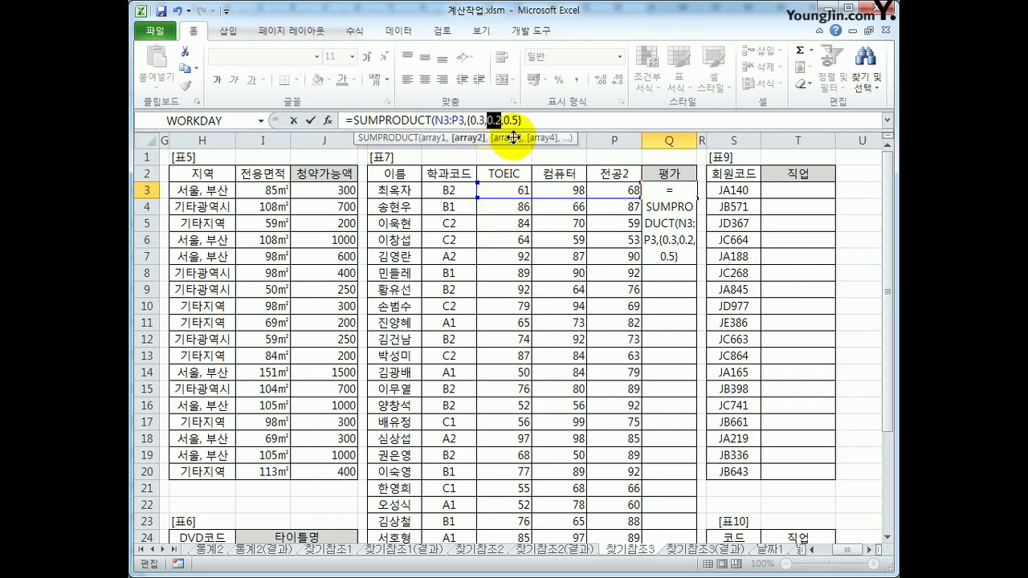
{"action": "left_click_drag", "start_coordinate": [503, 120], "coordinate": [521, 121]}
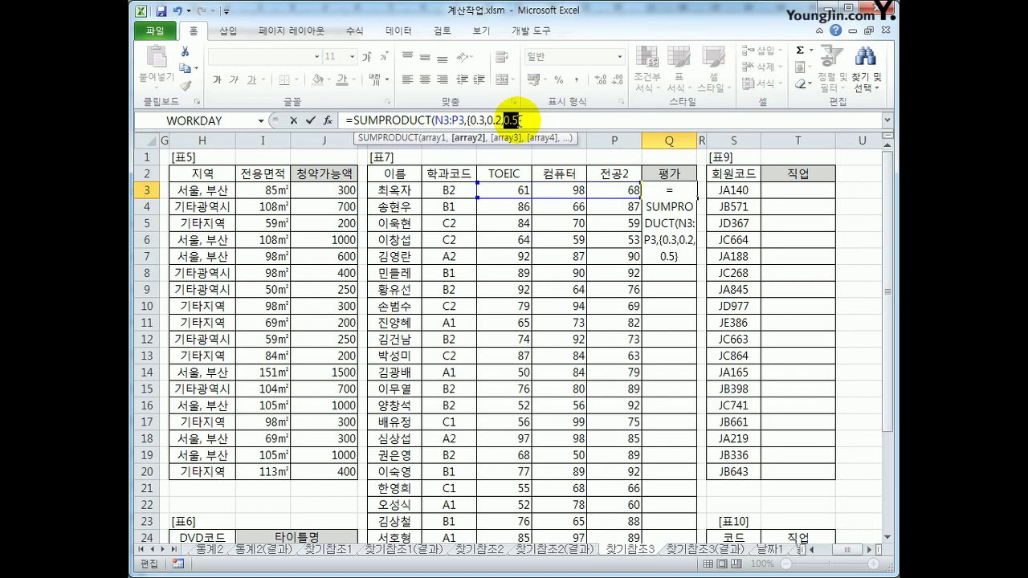
{"action": "left_click", "coordinate": [523, 118]}
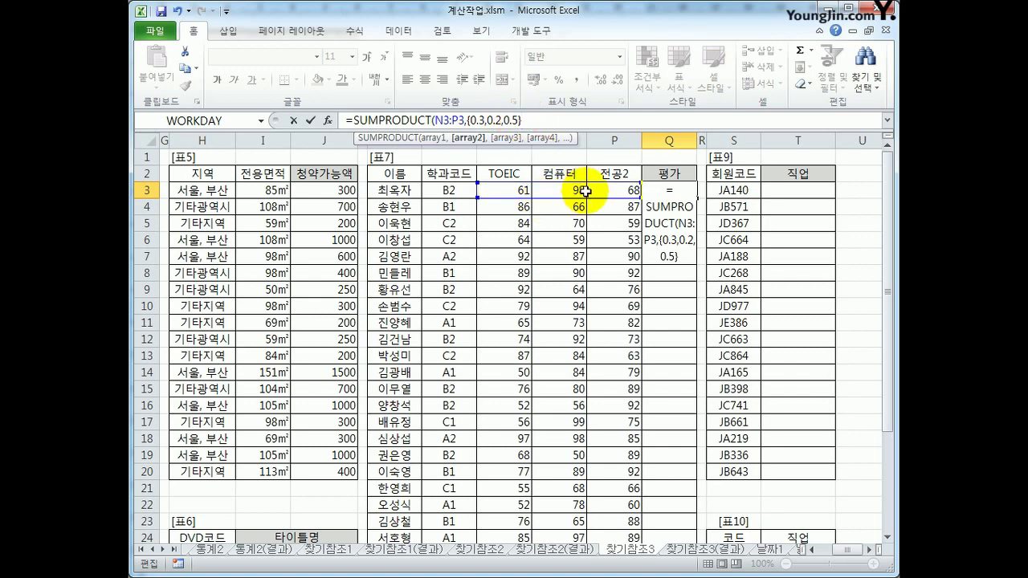
{"action": "key", "text": "Return"}
{"action": "key", "text": "Up"}
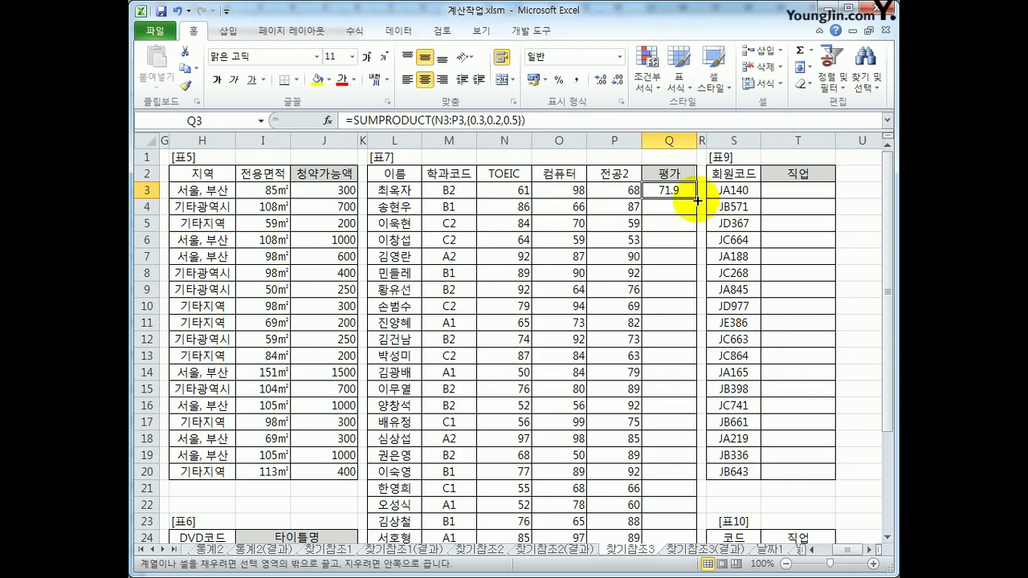
Fill the SUMPRODUCT formula from Q3 down through Q25 of [표7].
{"action": "left_click_drag", "start_coordinate": [695, 197], "coordinate": [688, 514]}
{"action": "scroll", "coordinate": [686, 514], "scroll_direction": "up", "scroll_amount": 1}
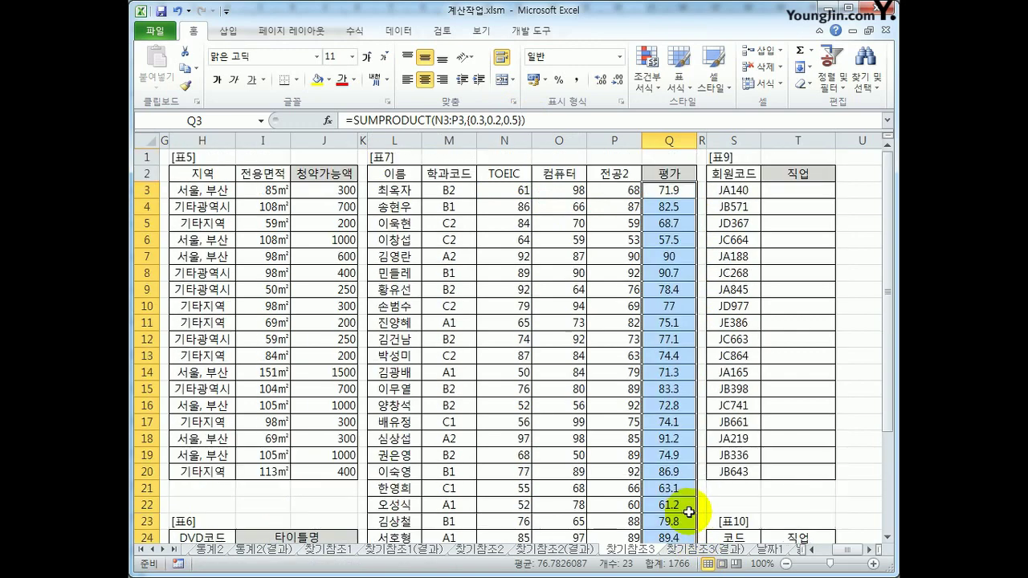
{"action": "left_click", "coordinate": [669, 193]}
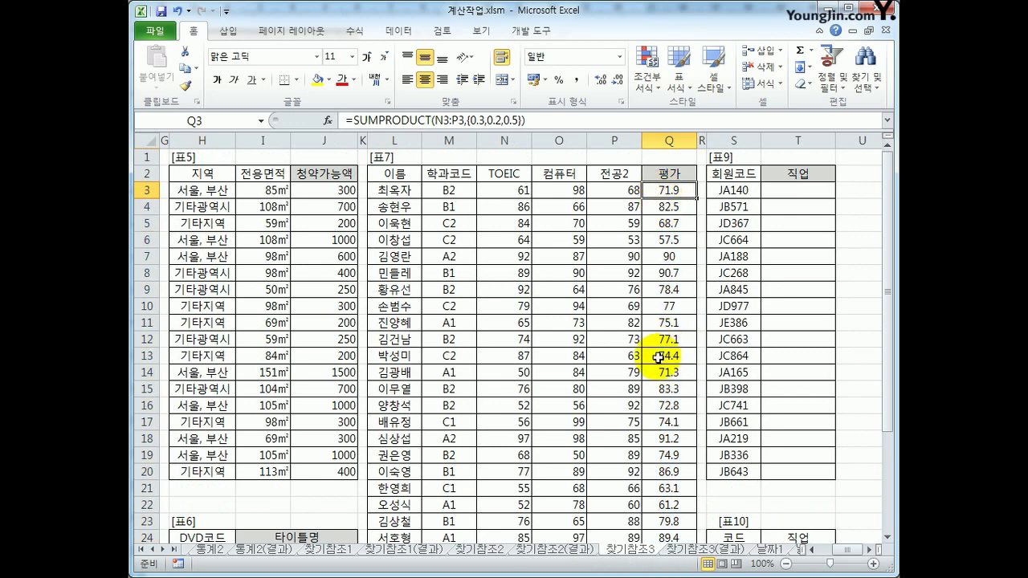
Compare the weighted average in Q3 with the 평균 thresholds and 평가 grades in M28:Q29 of [표8].
{"action": "scroll", "coordinate": [657, 355], "scroll_direction": "down", "scroll_amount": 3}
{"action": "left_click", "coordinate": [562, 456]}
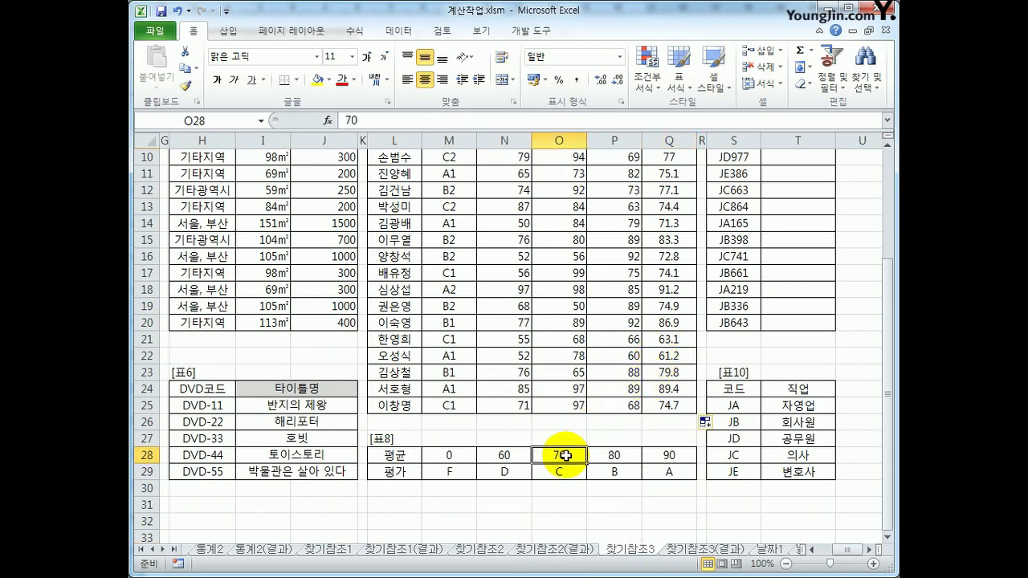
{"action": "left_click", "coordinate": [612, 457]}
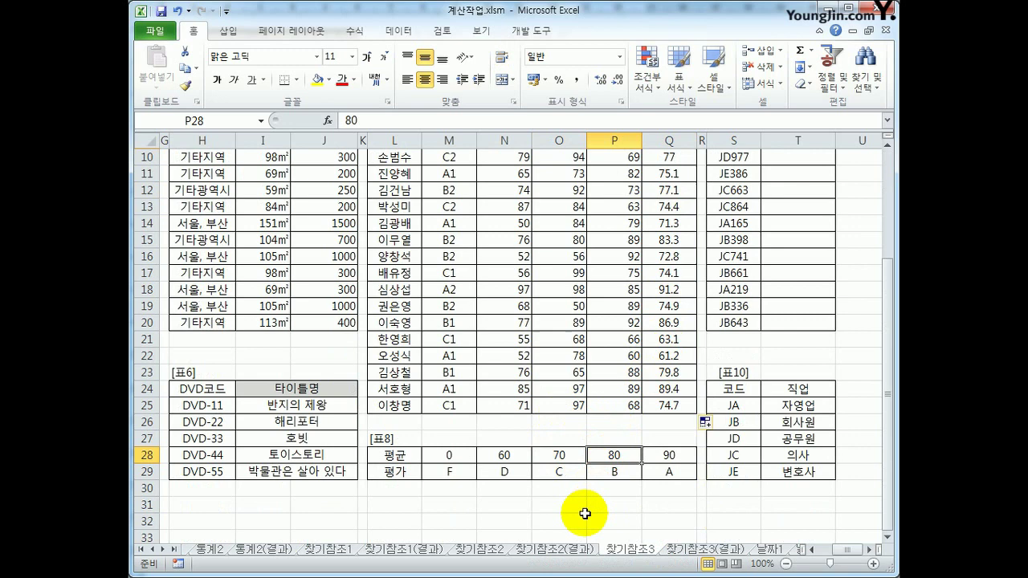
{"action": "left_click", "coordinate": [575, 469]}
{"action": "scroll", "coordinate": [615, 241], "scroll_direction": "up", "scroll_amount": 3}
{"action": "left_click", "coordinate": [669, 191]}
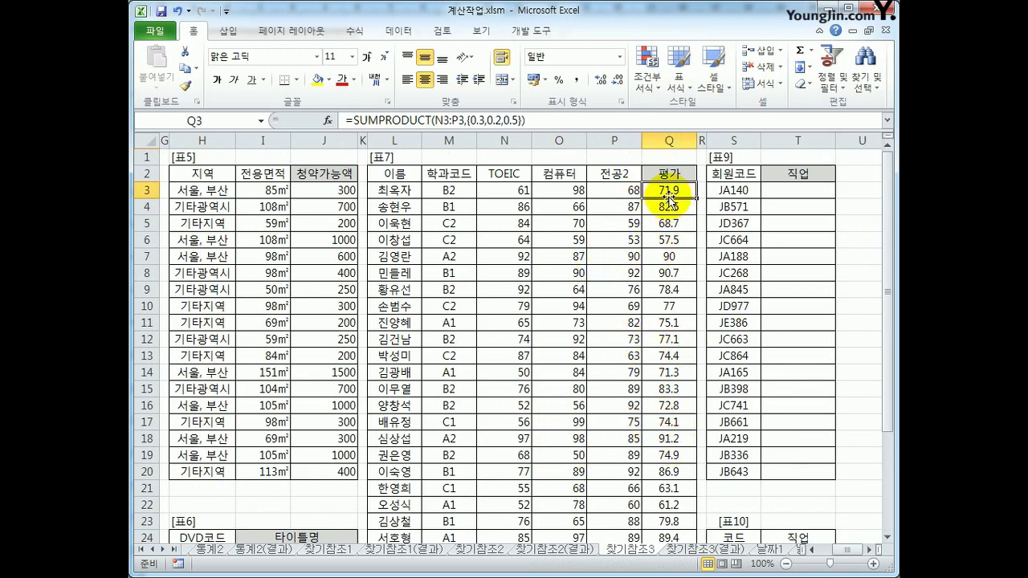
{"action": "scroll", "coordinate": [667, 192], "scroll_direction": "down", "scroll_amount": 3}
{"action": "left_click_drag", "start_coordinate": [450, 454], "coordinate": [675, 455]}
{"action": "left_click_drag", "start_coordinate": [454, 476], "coordinate": [661, 474]}
{"action": "scroll", "coordinate": [661, 473], "scroll_direction": "up", "scroll_amount": 3}
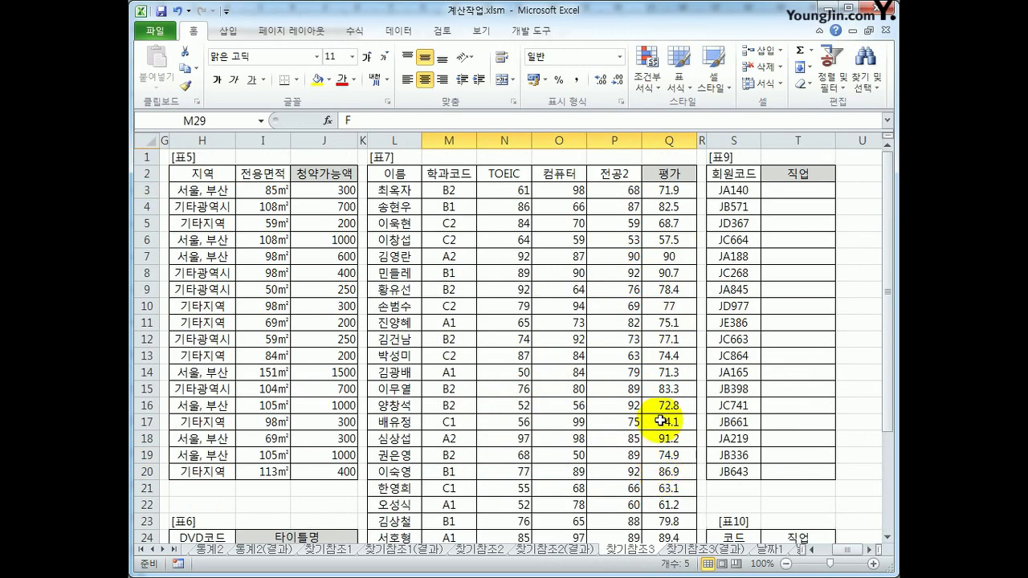
Wrap the SUMPRODUCT expression in Q3 in an HLOOKUP function so that it serves as the lookup value.
{"action": "left_click", "coordinate": [670, 192]}
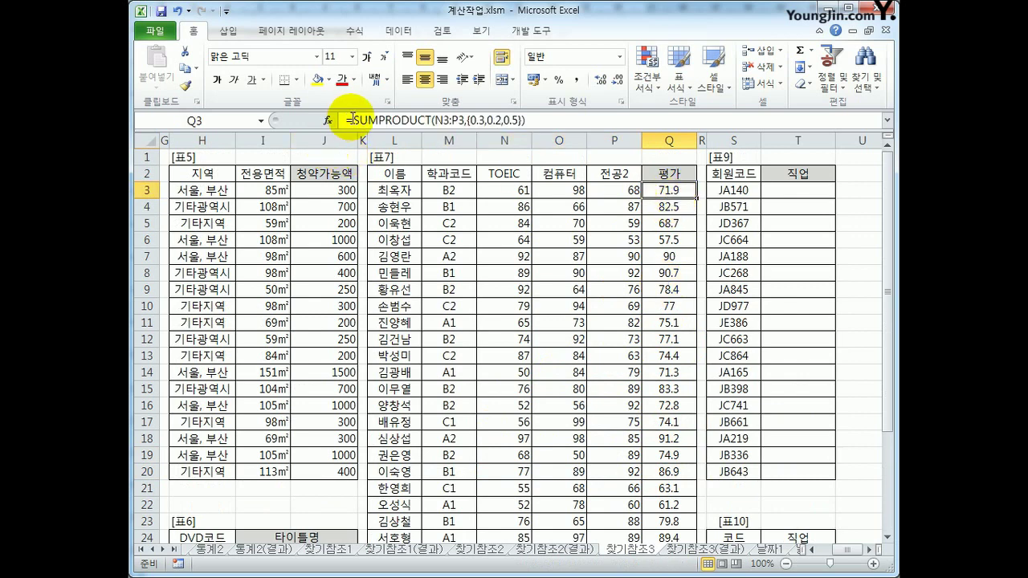
{"action": "left_click", "coordinate": [347, 120]}
{"action": "type", "text": "hl"}
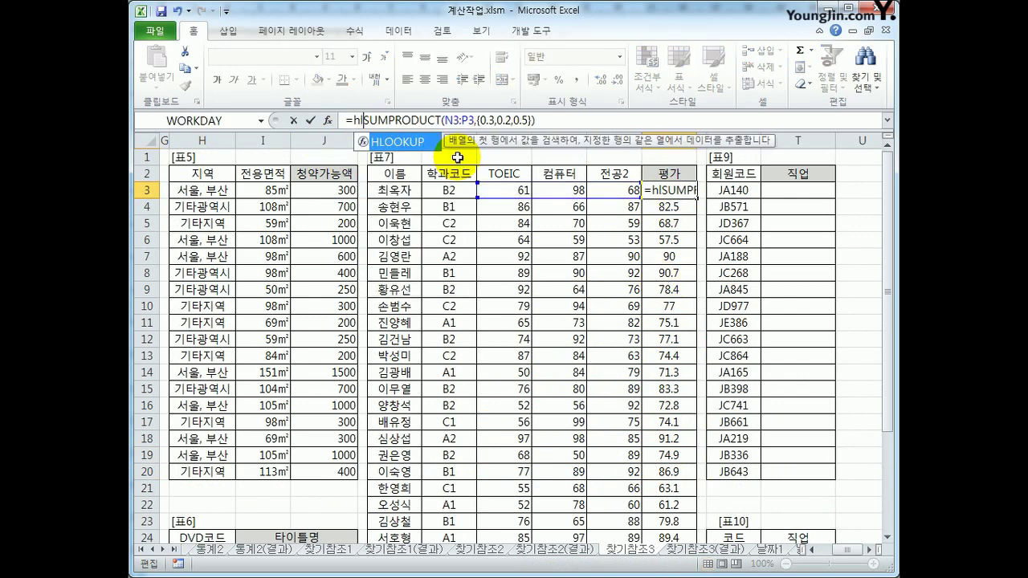
{"action": "key", "text": "Tab"}
{"action": "type", "text": ","}
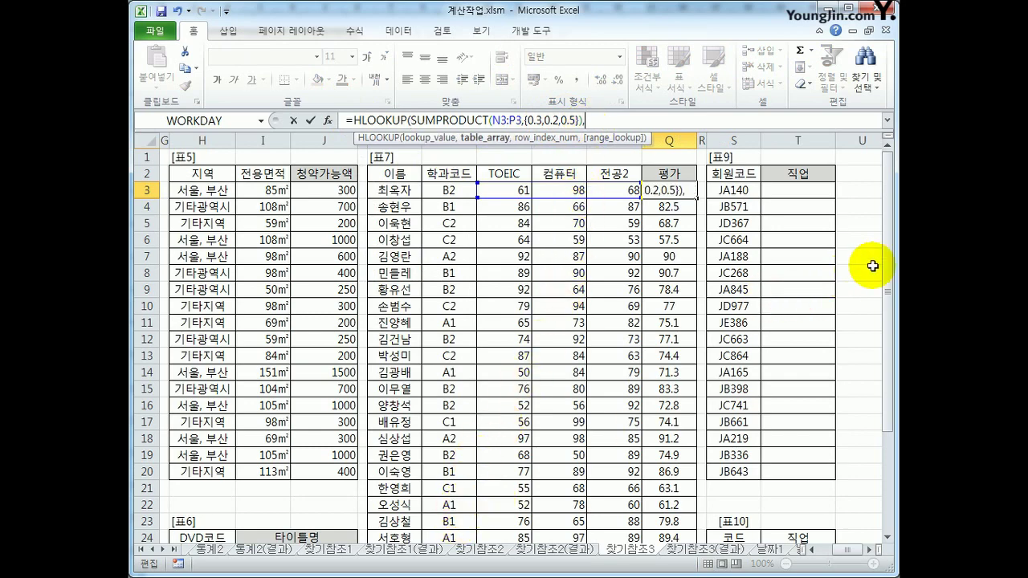
Add the absolute range $M$28:$Q$29 as the table array and 2 as the row index in the Q3 HLOOKUP formula.
{"action": "left_click_drag", "start_coordinate": [887, 274], "coordinate": [889, 377]}
{"action": "left_click_drag", "start_coordinate": [455, 478], "coordinate": [666, 487]}
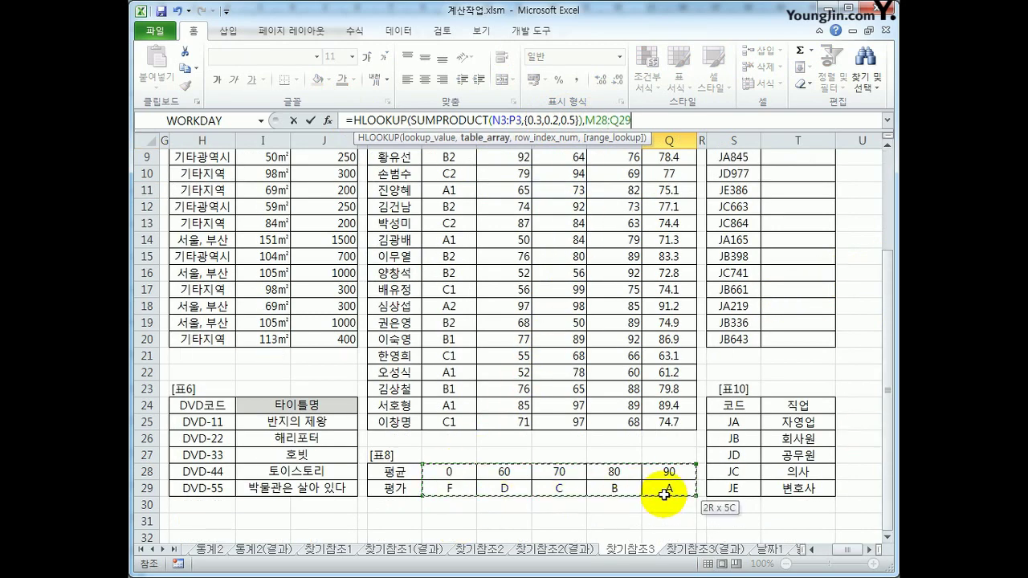
{"action": "key", "text": "F4"}
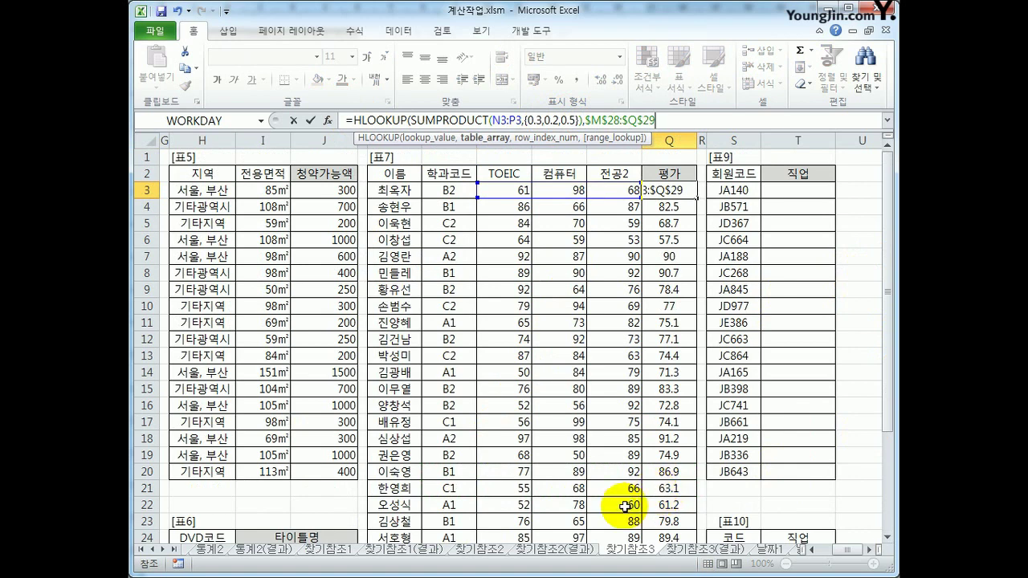
{"action": "type", "text": ","}
{"action": "left_click_drag", "start_coordinate": [888, 340], "coordinate": [886, 443]}
{"action": "left_click_drag", "start_coordinate": [456, 486], "coordinate": [671, 488]}
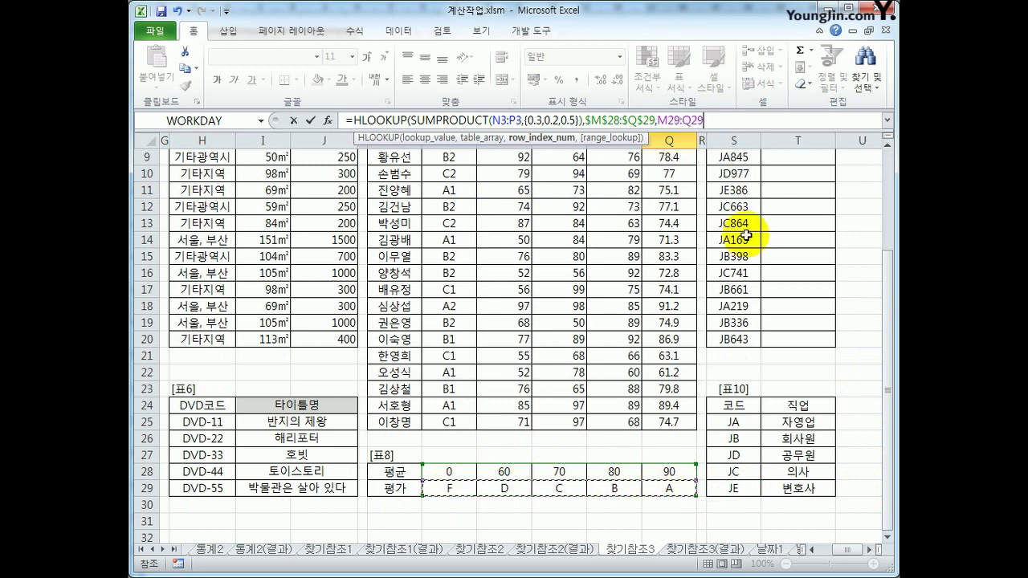
{"action": "type", "text": "2"}
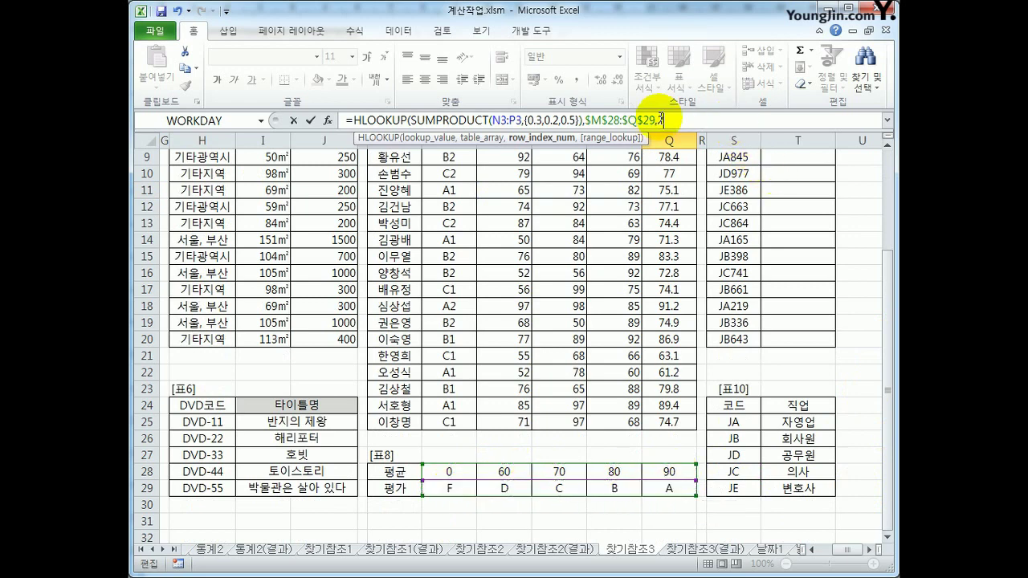
Complete the Q3 HLOOKUP formula with TRUE for an approximate match and enter it.
{"action": "type", "text": ","}
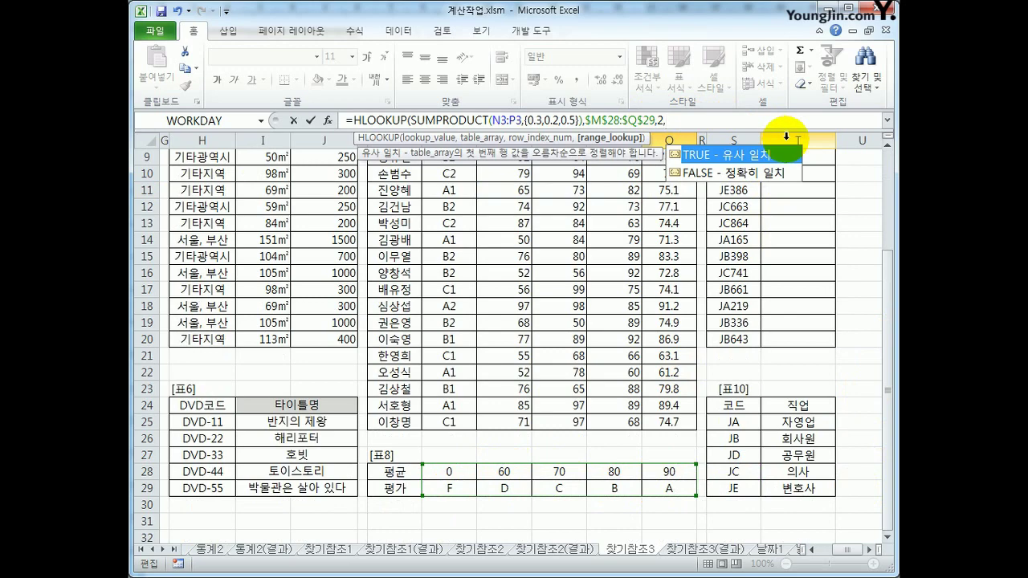
{"action": "double_click", "coordinate": [739, 155]}
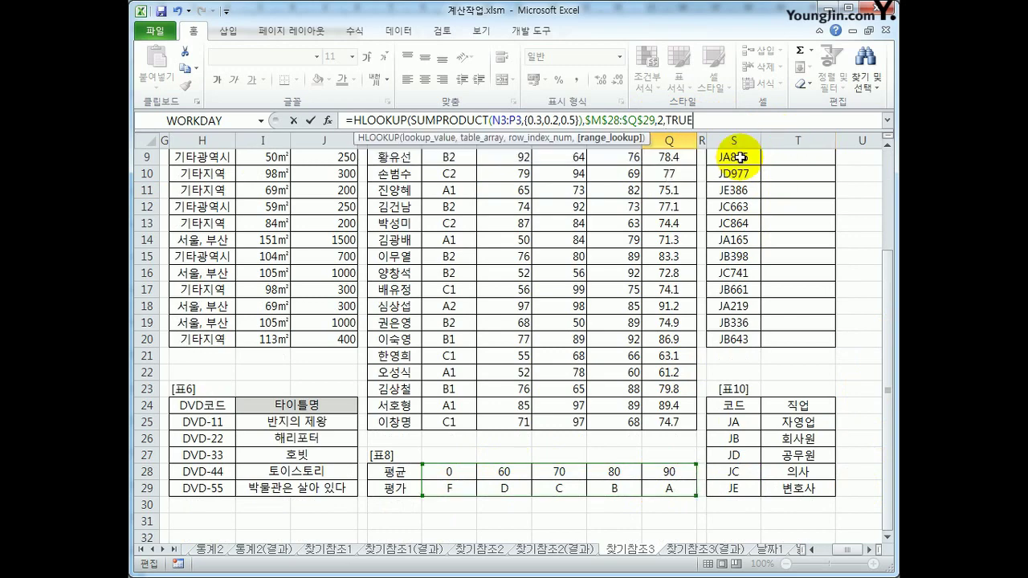
{"action": "key", "text": "Return"}
Fill the HLOOKUP formula from Q3 down through Q25 in the 평가 column of [표7].
{"action": "scroll", "coordinate": [634, 193], "scroll_direction": "up", "scroll_amount": 1}
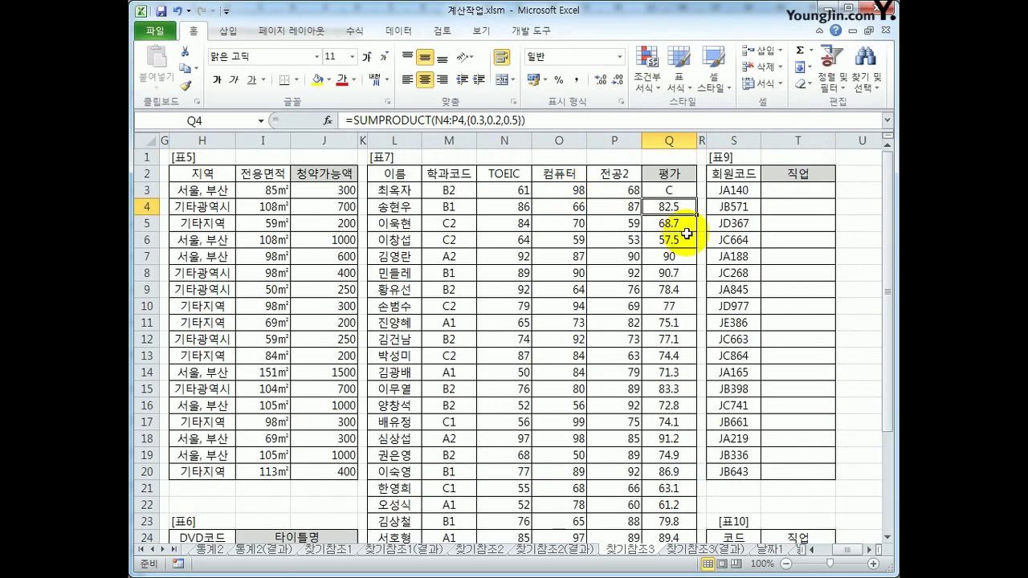
{"action": "left_click", "coordinate": [676, 183]}
{"action": "left_click_drag", "start_coordinate": [696, 198], "coordinate": [672, 500]}
{"action": "scroll", "coordinate": [667, 482], "scroll_direction": "up", "scroll_amount": 1}
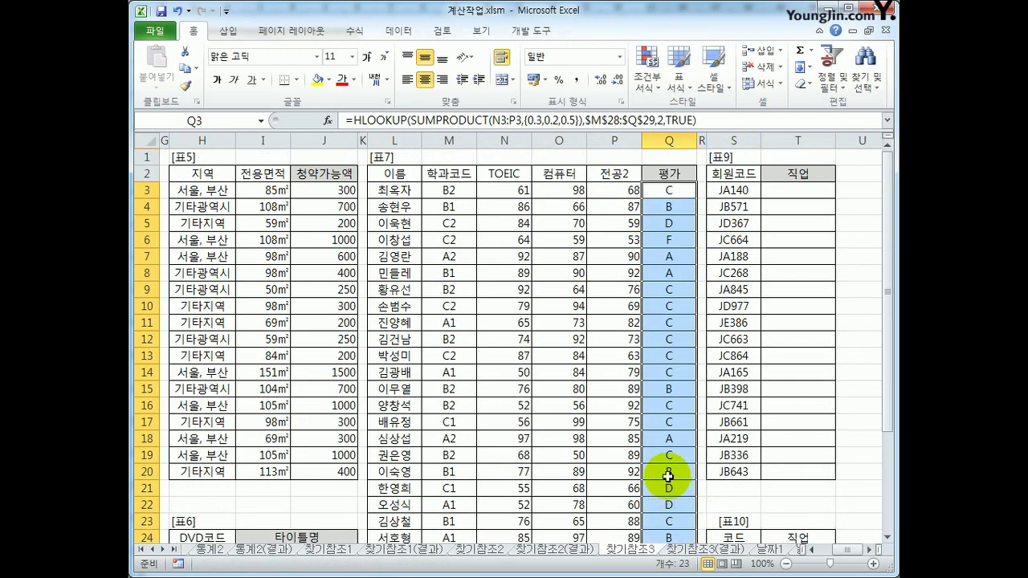
Check the filled 평가 grades against the grade row M29:Q29 of [표8].
{"action": "left_click", "coordinate": [668, 206]}
{"action": "scroll", "coordinate": [669, 265], "scroll_direction": "down", "scroll_amount": 3}
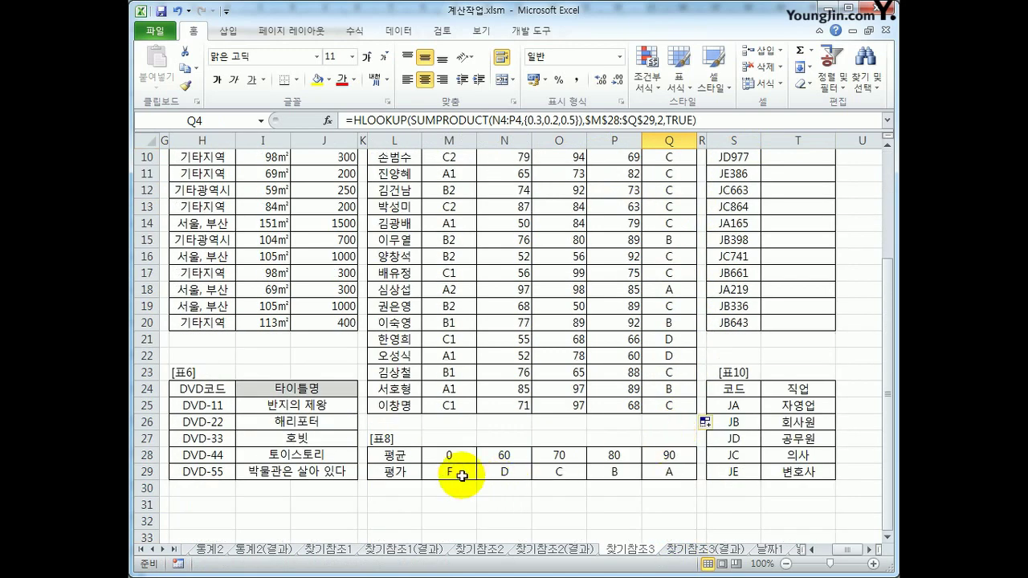
{"action": "left_click_drag", "start_coordinate": [461, 473], "coordinate": [650, 472]}
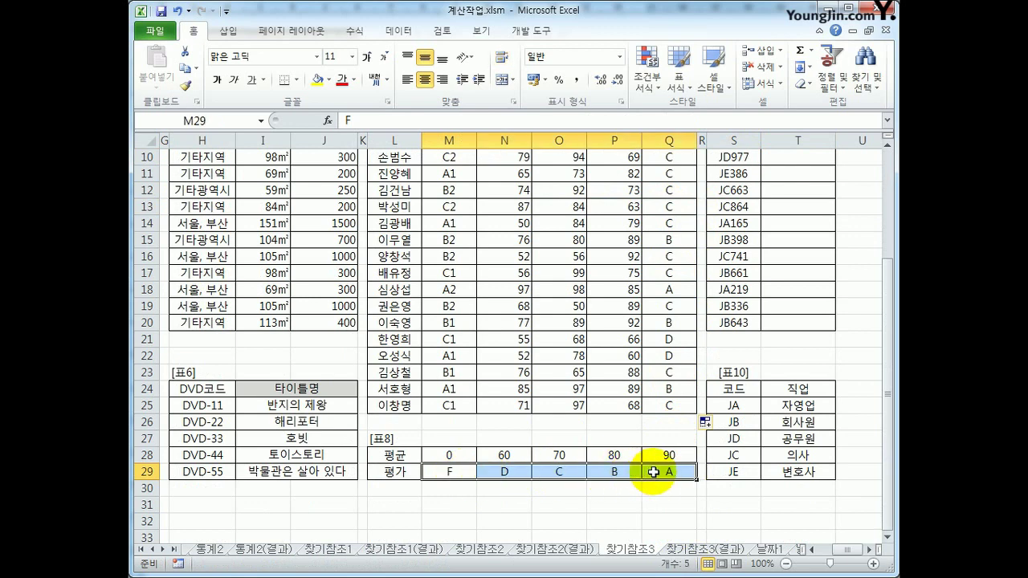
{"action": "scroll", "coordinate": [649, 469], "scroll_direction": "up", "scroll_amount": 3}
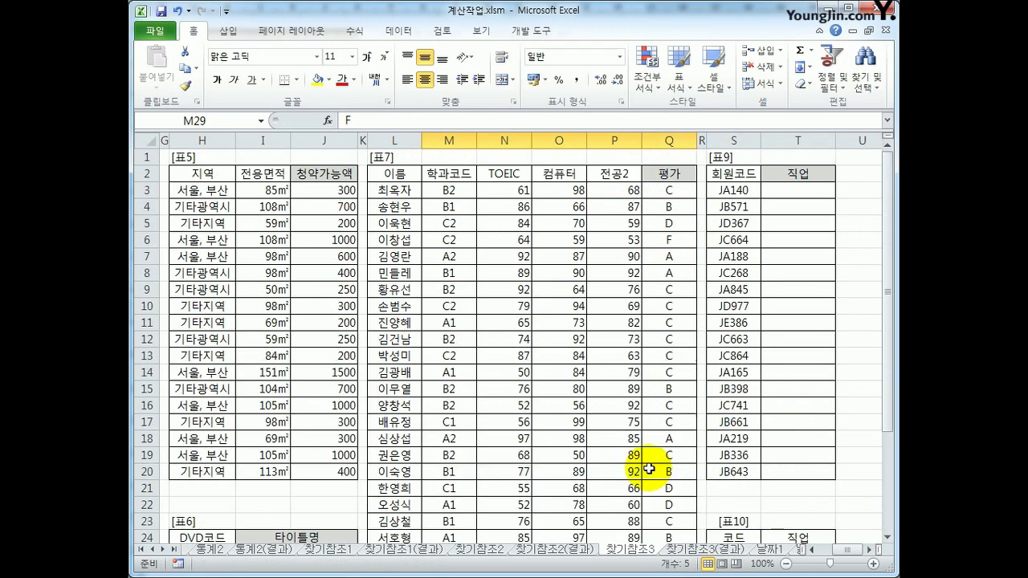
Compare the 회원코드 values in S3:S20 of [표9] with the 코드 and 직업 lookup table in [표10].
{"action": "left_click", "coordinate": [795, 191]}
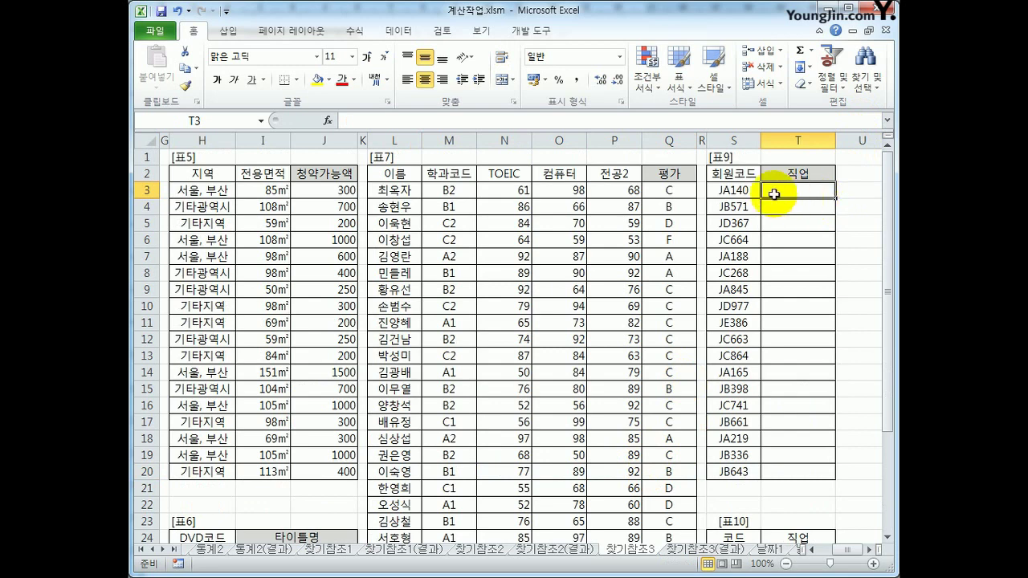
{"action": "left_click_drag", "start_coordinate": [733, 192], "coordinate": [735, 471]}
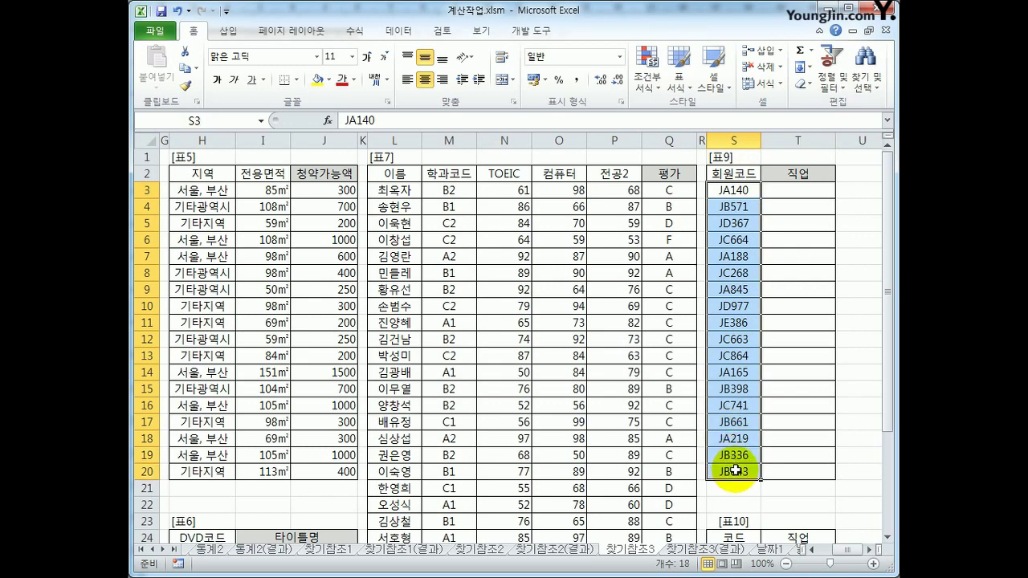
{"action": "scroll", "coordinate": [736, 472], "scroll_direction": "down", "scroll_amount": 3}
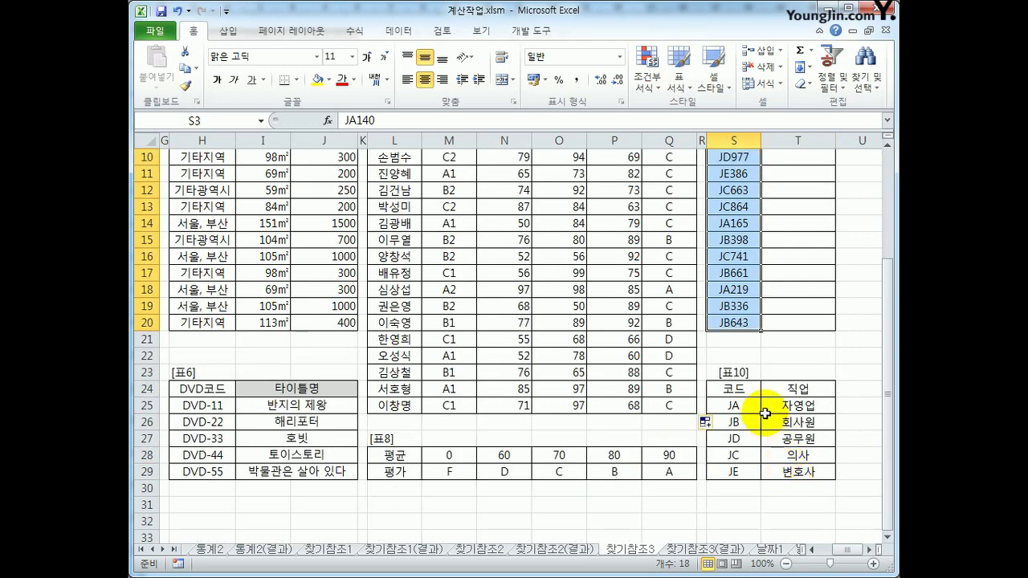
{"action": "left_click_drag", "start_coordinate": [733, 388], "coordinate": [787, 477]}
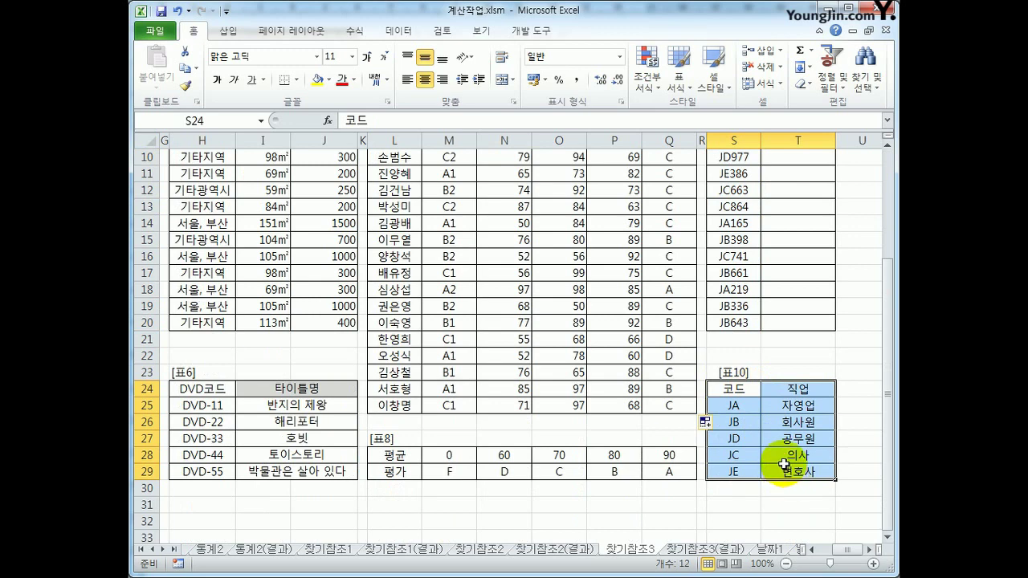
{"action": "scroll", "coordinate": [771, 450], "scroll_direction": "up", "scroll_amount": 3}
{"action": "left_click", "coordinate": [727, 192]}
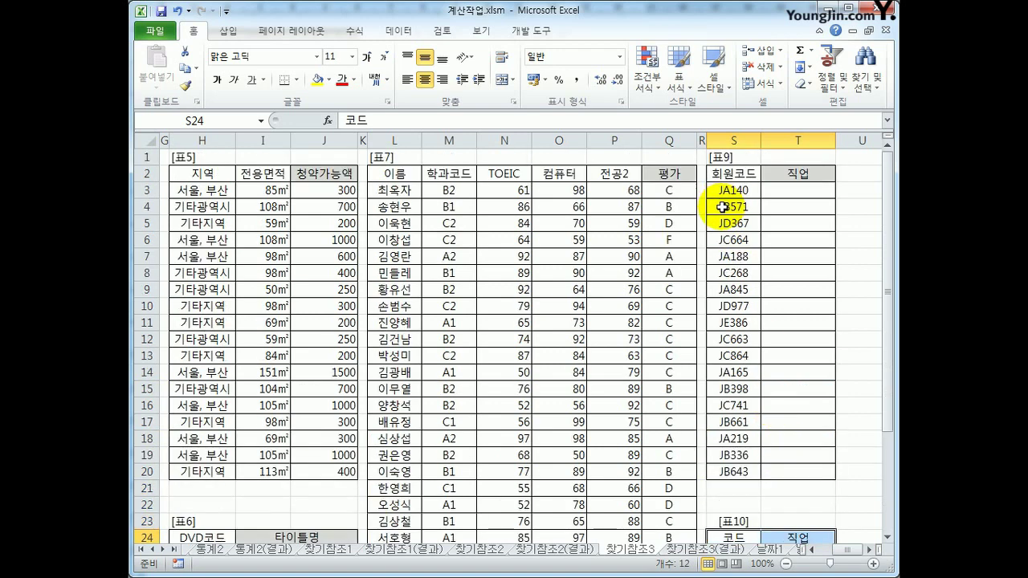
{"action": "left_click", "coordinate": [734, 210]}
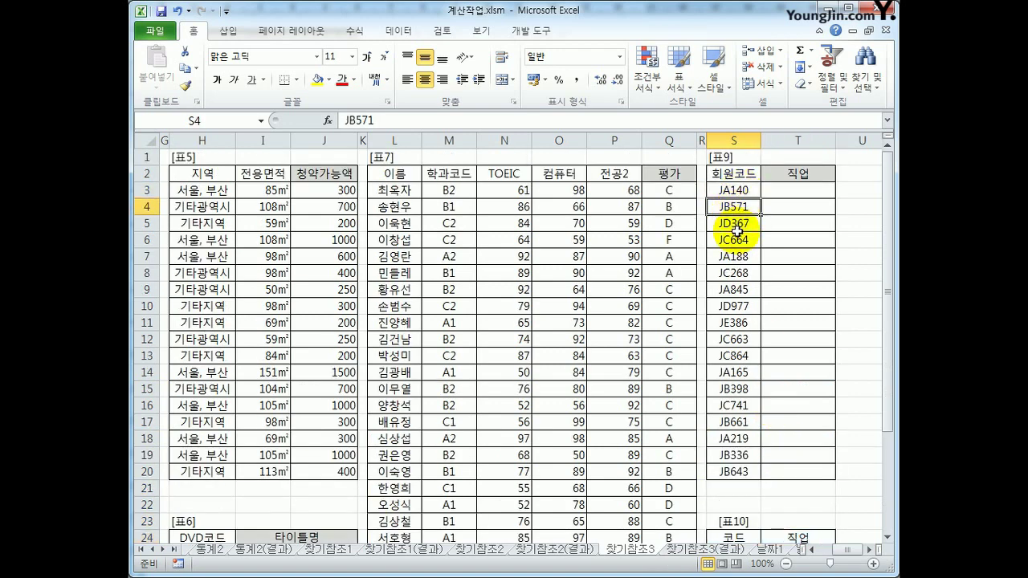
{"action": "left_click", "coordinate": [734, 225]}
Examine the 코드 column S25:S29 and the 직업 column T25:T29 of [표10] as the lookup range.
{"action": "scroll", "coordinate": [713, 412], "scroll_direction": "down", "scroll_amount": 3}
{"action": "left_click_drag", "start_coordinate": [713, 413], "coordinate": [737, 475]}
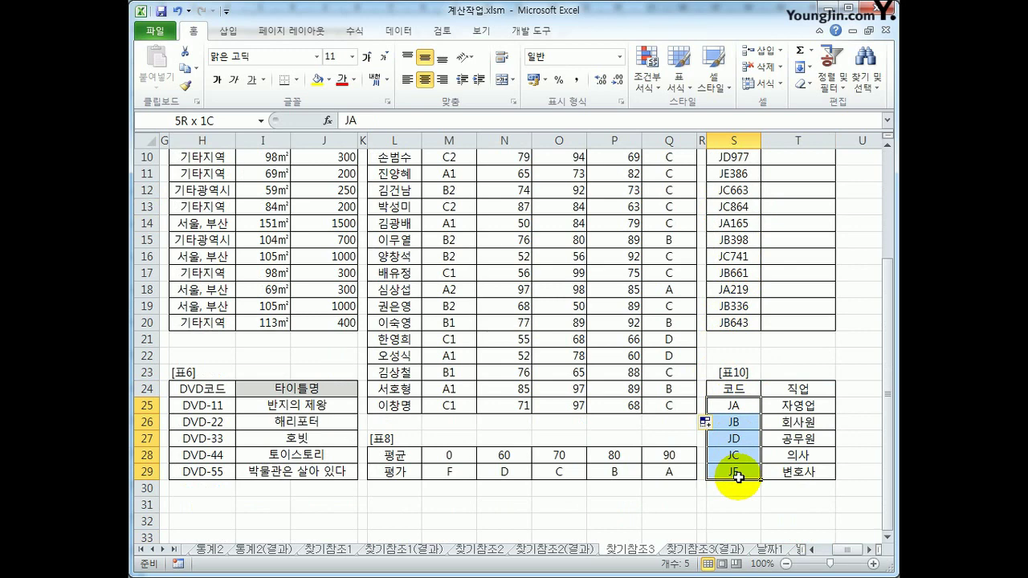
{"action": "left_click_drag", "start_coordinate": [795, 405], "coordinate": [795, 475]}
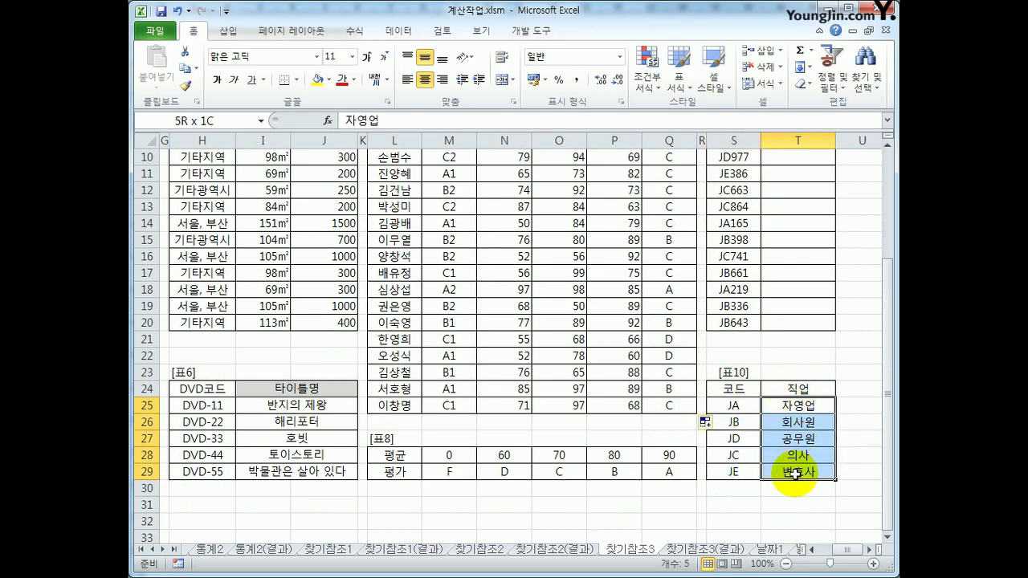
{"action": "left_click_drag", "start_coordinate": [732, 406], "coordinate": [777, 470]}
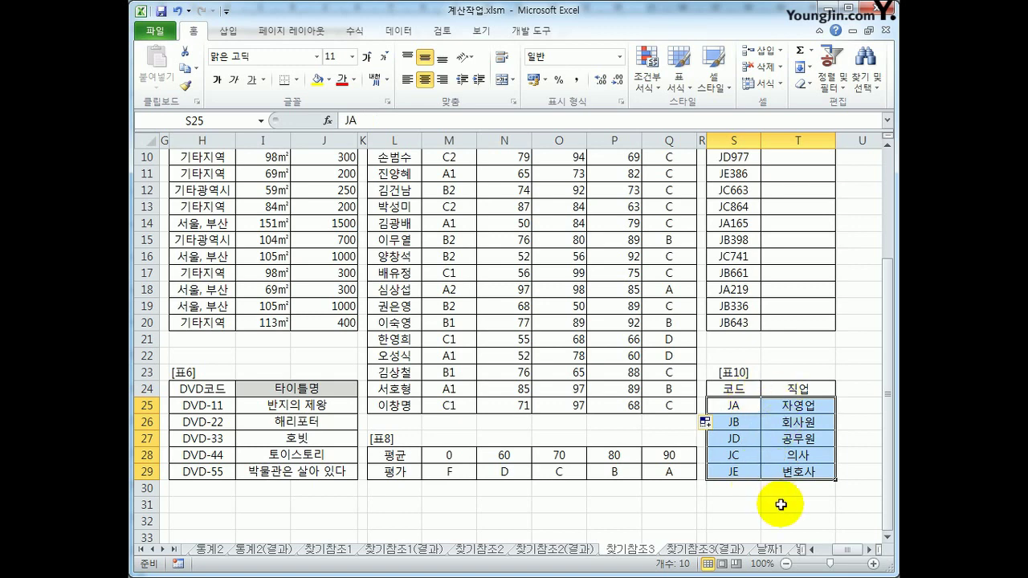
{"action": "left_click_drag", "start_coordinate": [732, 406], "coordinate": [746, 473]}
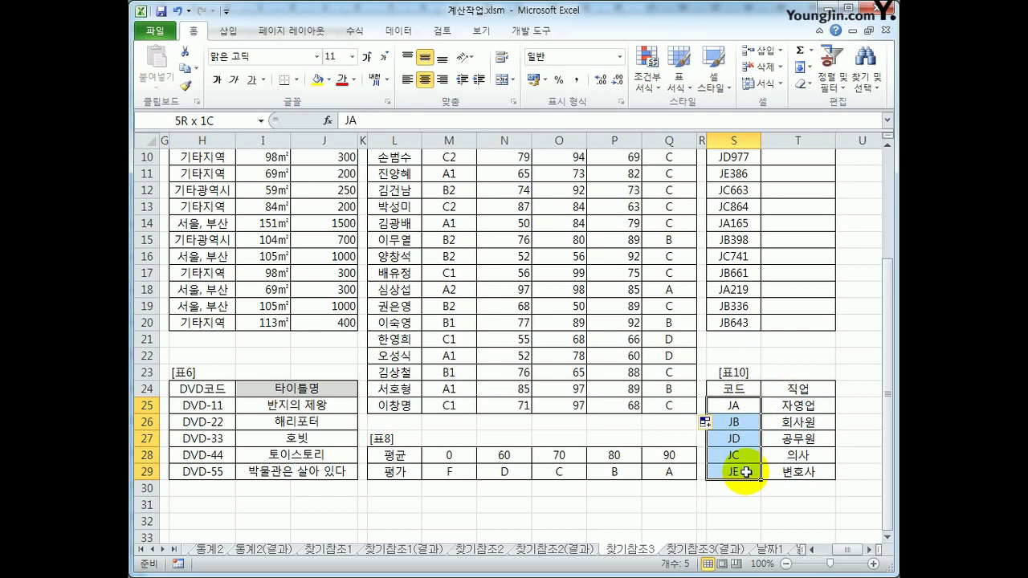
{"action": "left_click_drag", "start_coordinate": [733, 405], "coordinate": [731, 473]}
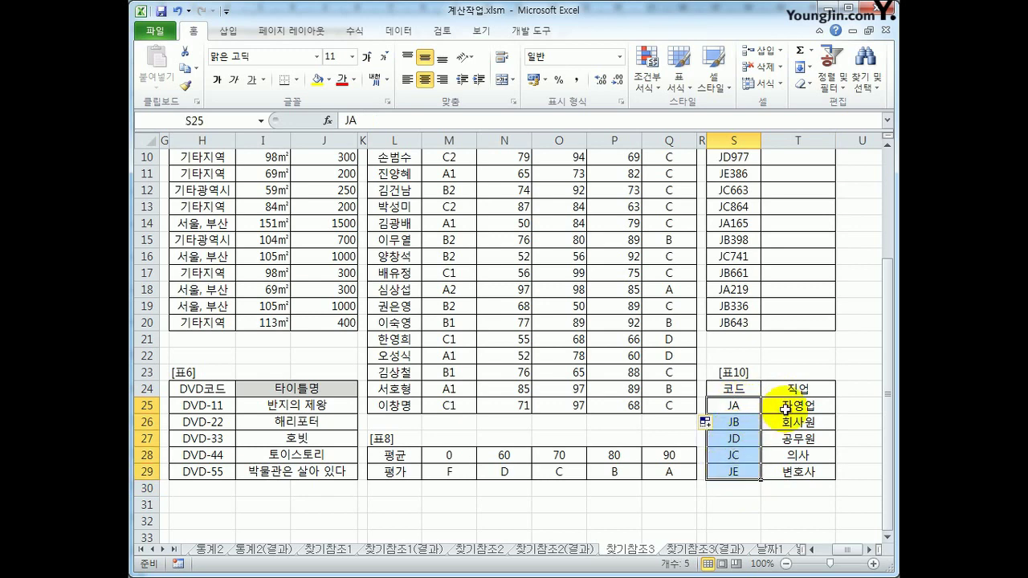
{"action": "left_click_drag", "start_coordinate": [783, 408], "coordinate": [782, 475]}
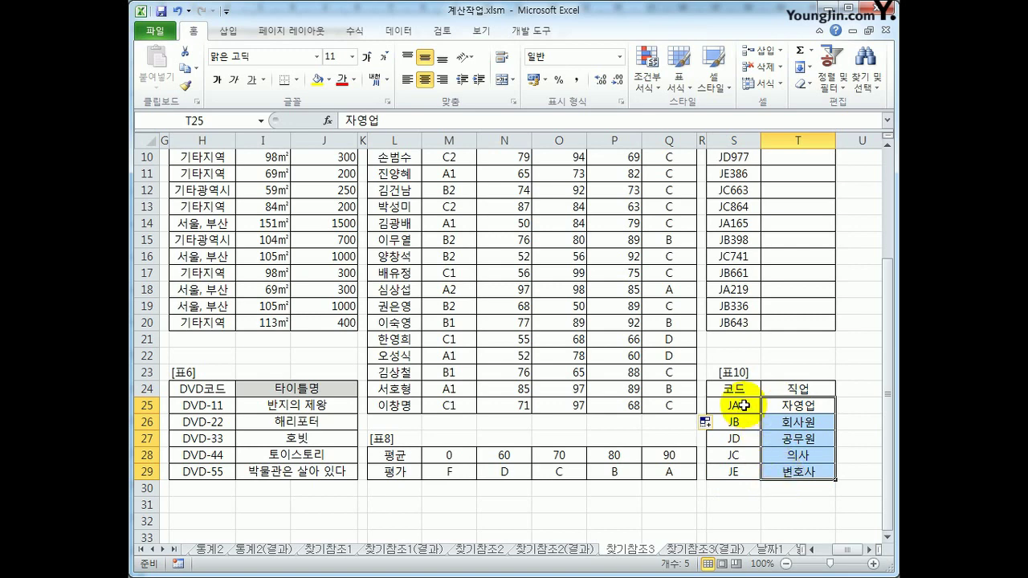
{"action": "left_click_drag", "start_coordinate": [727, 401], "coordinate": [771, 482]}
Start a VLOOKUP formula in T3 of [표9] with LEFT(S3,2) as the lookup value.
{"action": "scroll", "coordinate": [783, 463], "scroll_direction": "up", "scroll_amount": 3}
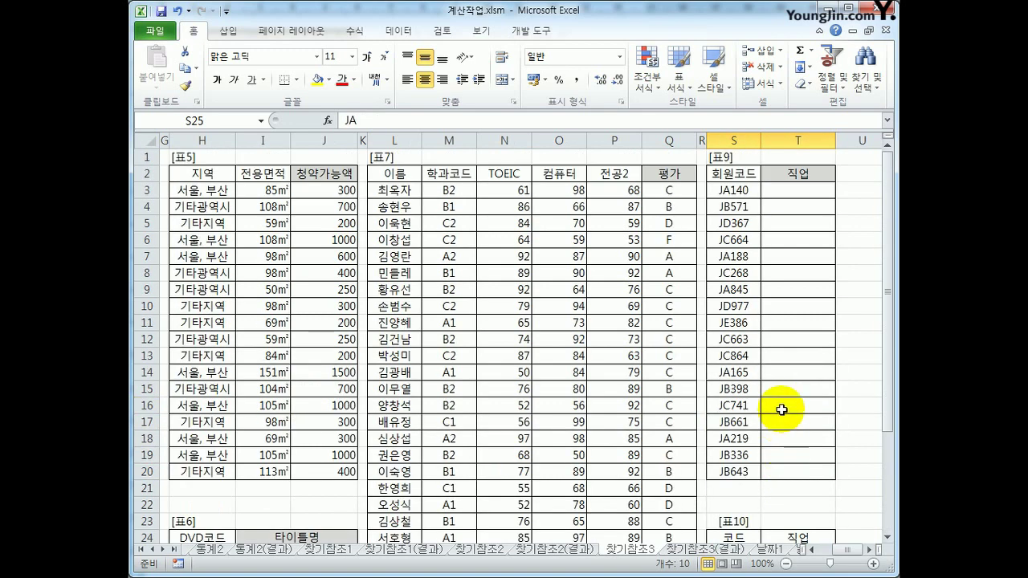
{"action": "left_click", "coordinate": [797, 198]}
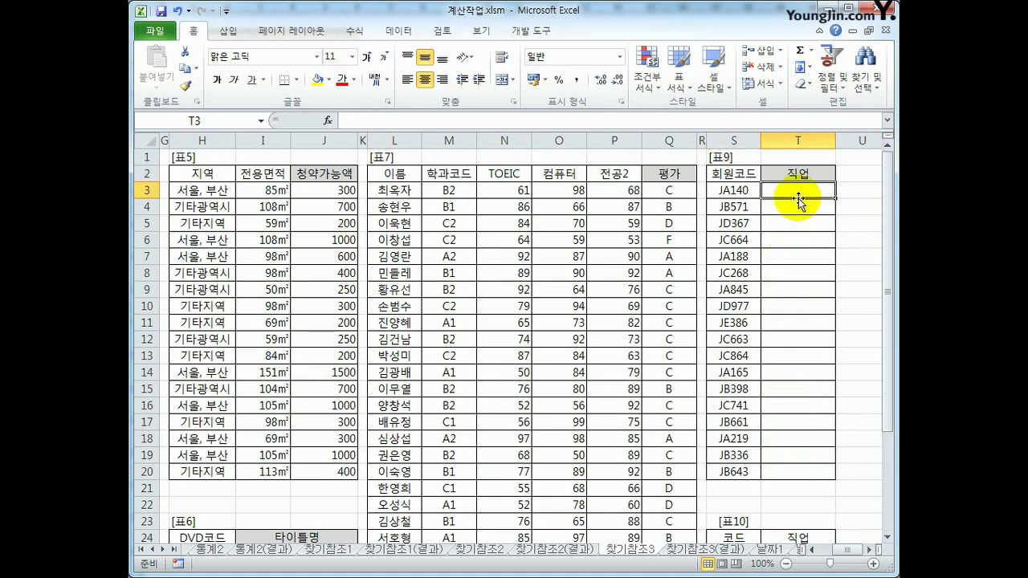
{"action": "type", "text": "=vl"}
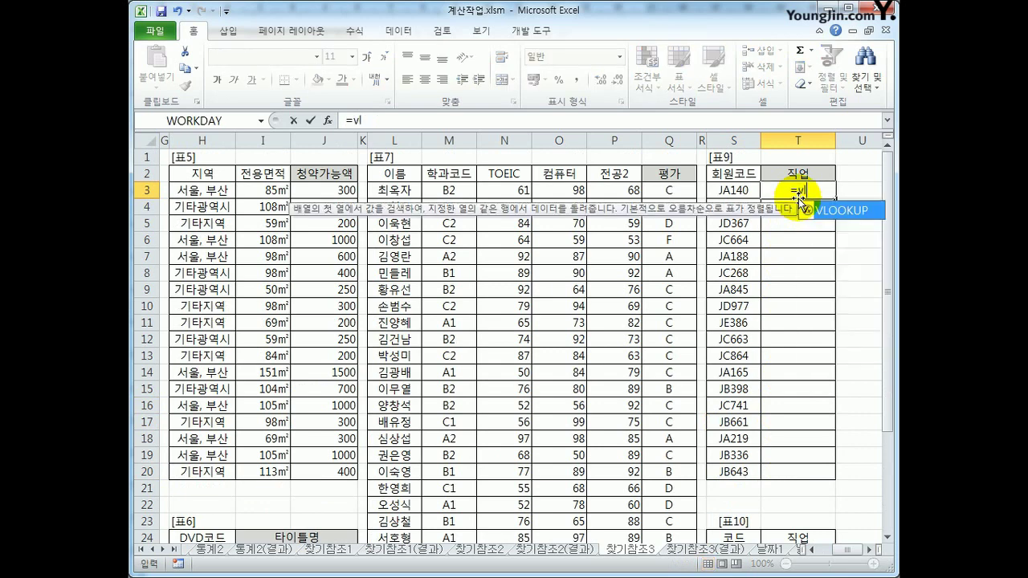
{"action": "key", "text": "Tab"}
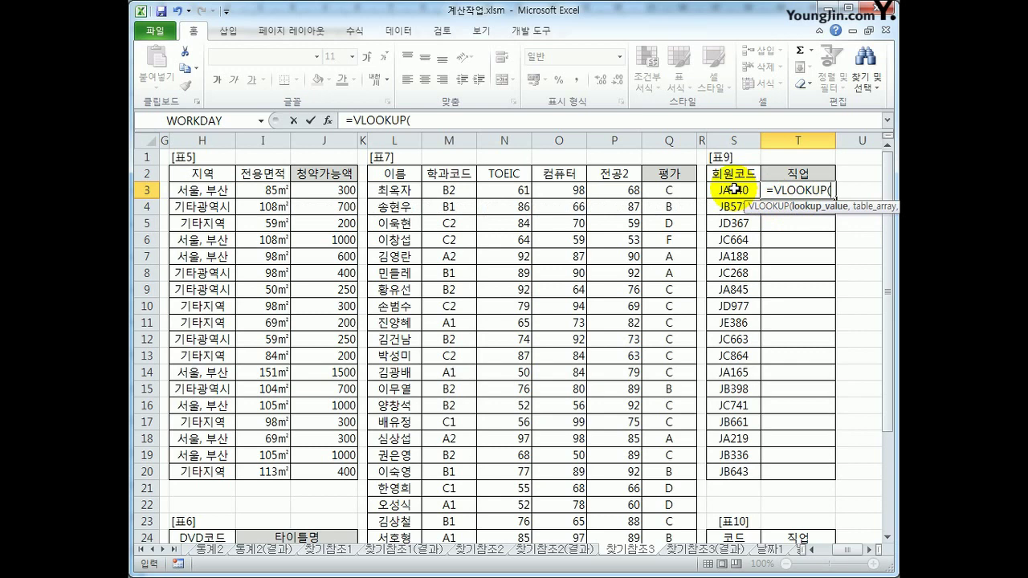
{"action": "type", "text": "left("}
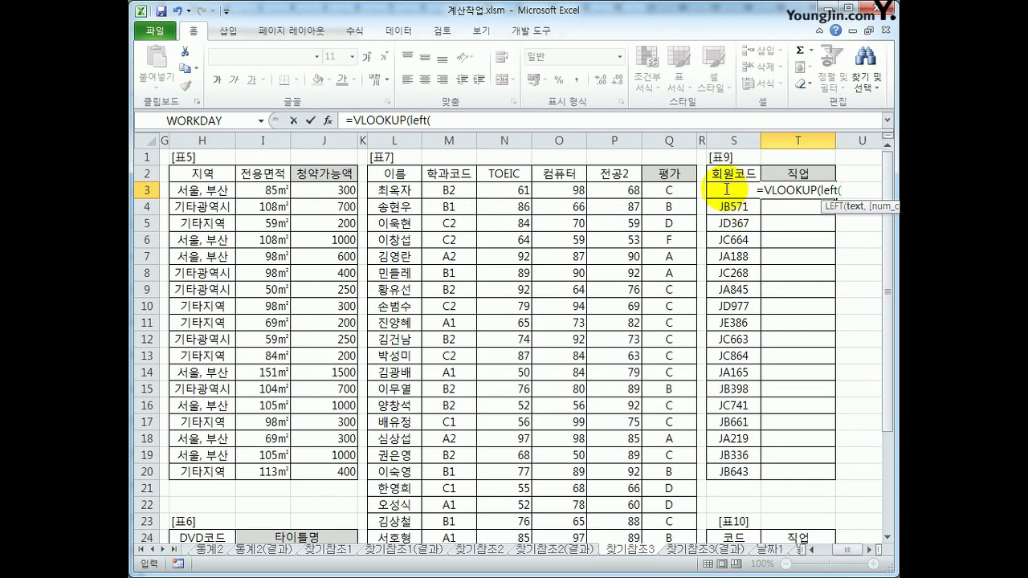
{"action": "left_click", "coordinate": [726, 190]}
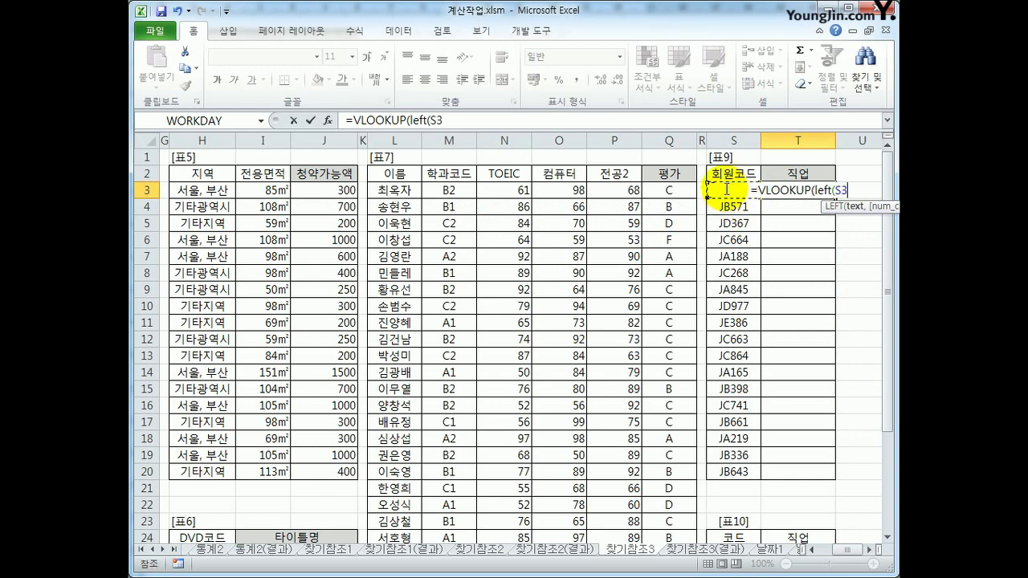
{"action": "type", "text": ",2("}
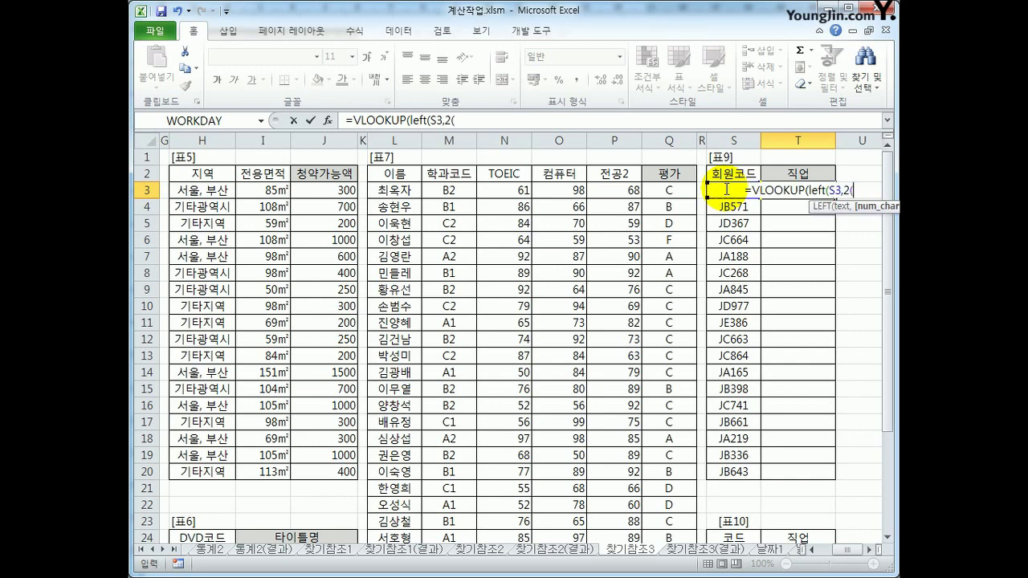
{"action": "key", "text": "BackSpace"}
{"action": "type", "text": "),"}
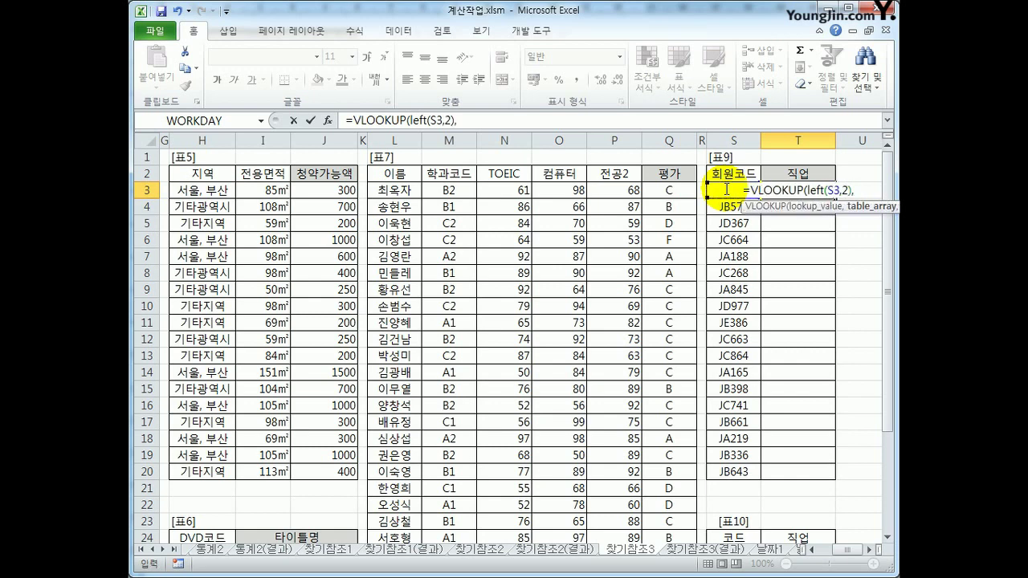
Add the absolute range $S$25:$T$29 as the table array and 2 as the column index in the T3 VLOOKUP formula.
{"action": "scroll", "coordinate": [737, 264], "scroll_direction": "down", "scroll_amount": 4}
{"action": "left_click_drag", "start_coordinate": [734, 356], "coordinate": [777, 421]}
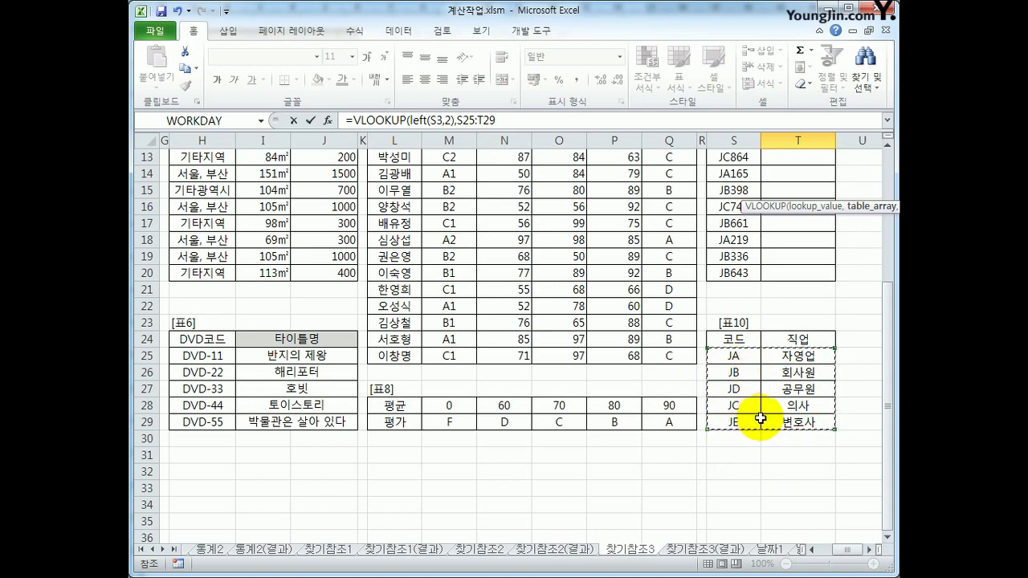
{"action": "key", "text": "F4"}
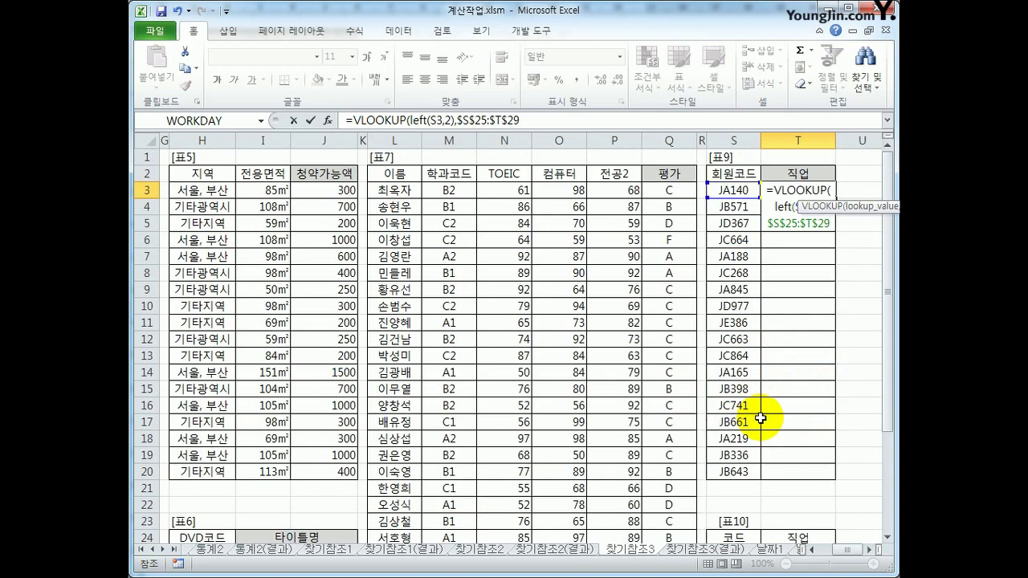
{"action": "type", "text": ","}
{"action": "scroll", "coordinate": [759, 419], "scroll_direction": "down", "scroll_amount": 3}
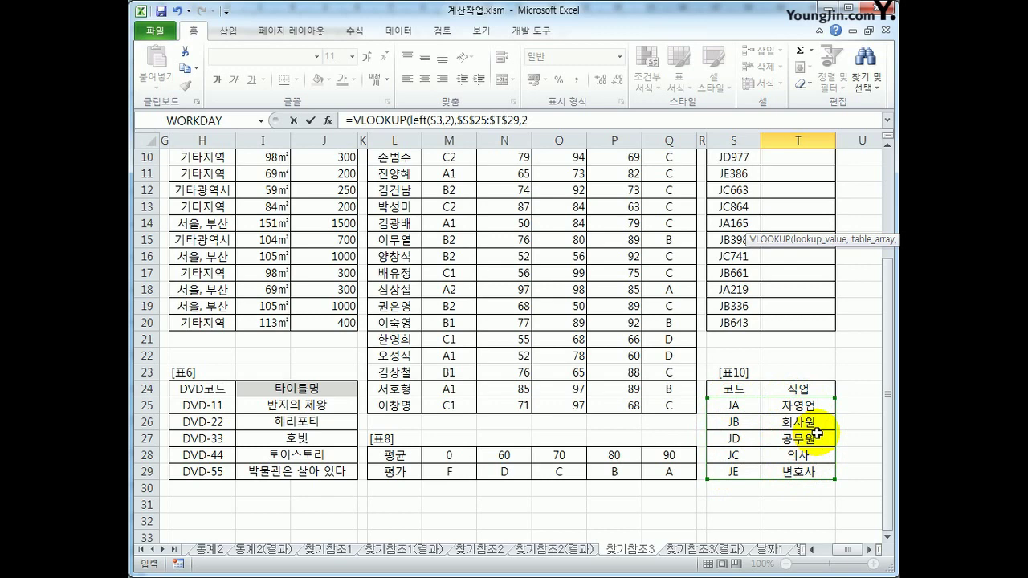
Complete the T3 VLOOKUP formula with FALSE for an exact match and enter it.
{"action": "type", "text": ","}
{"action": "left_click", "coordinate": [843, 273]}
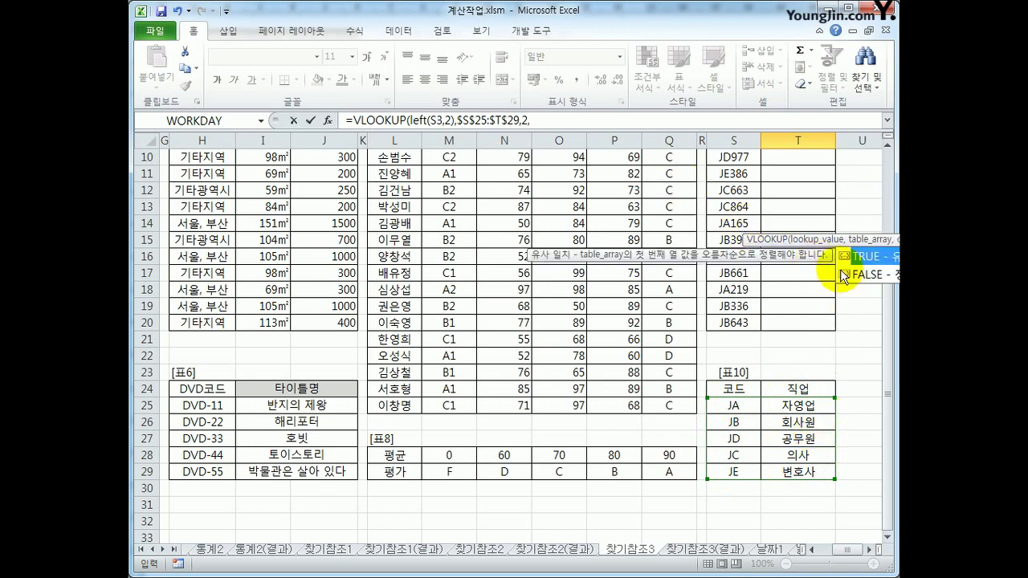
{"action": "double_click", "coordinate": [857, 278]}
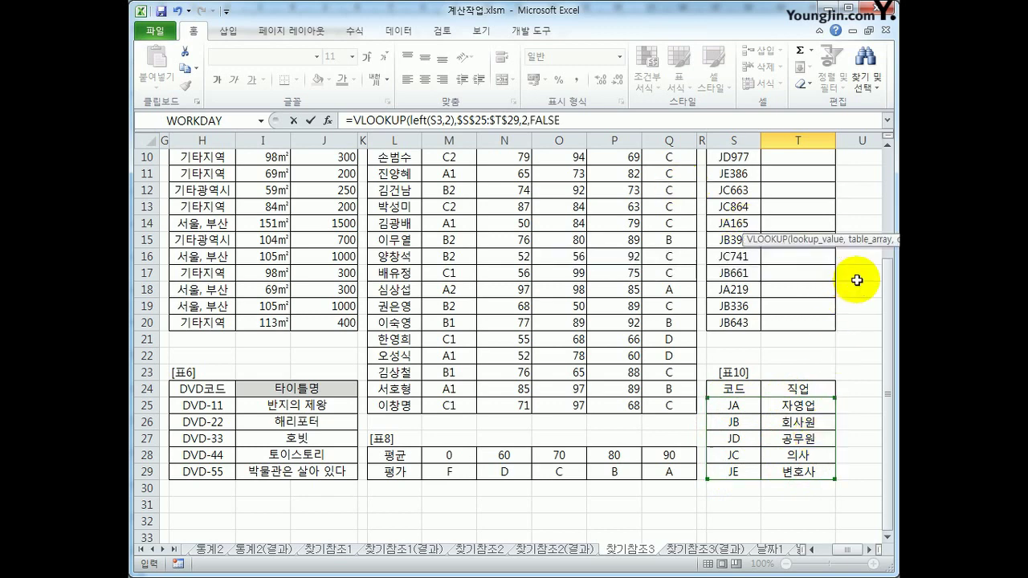
{"action": "left_click", "coordinate": [582, 122]}
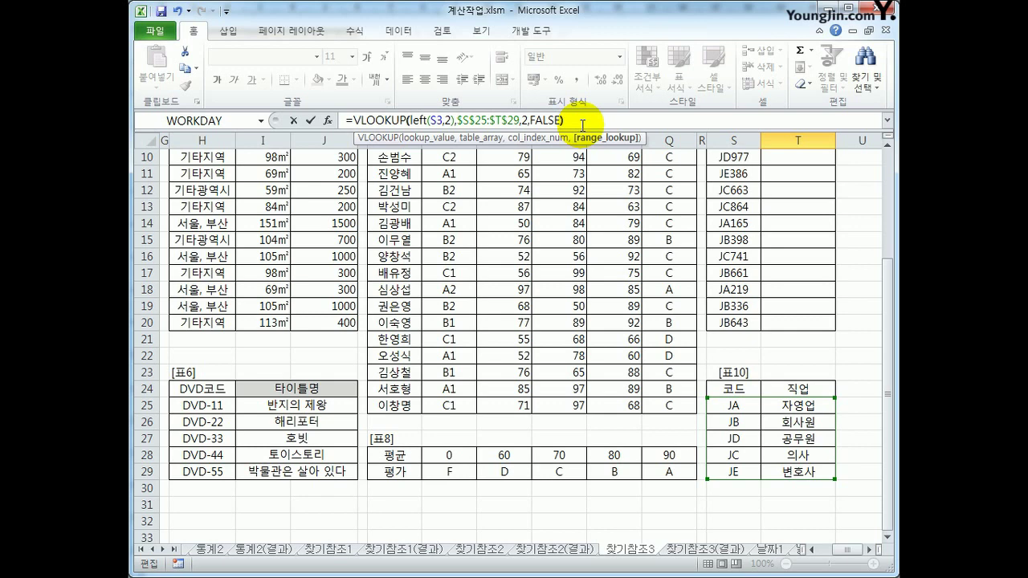
{"action": "key", "text": "Return"}
Fill the VLOOKUP formula from T3 down through T20 in the 직업 column of [표9].
{"action": "key", "text": "Up"}
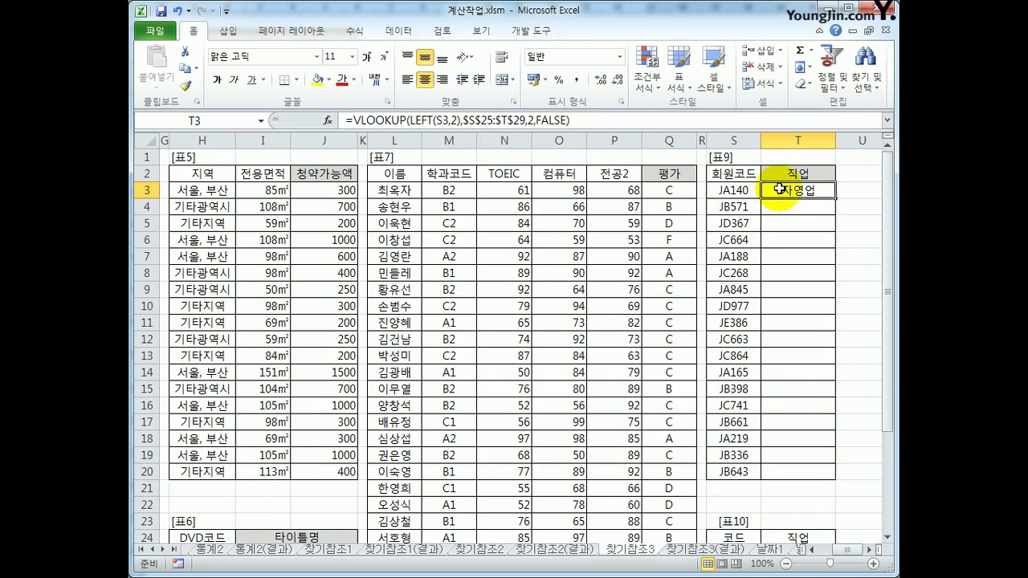
{"action": "left_click_drag", "start_coordinate": [835, 198], "coordinate": [793, 473]}
{"action": "scroll", "coordinate": [795, 466], "scroll_direction": "down", "scroll_amount": 3}
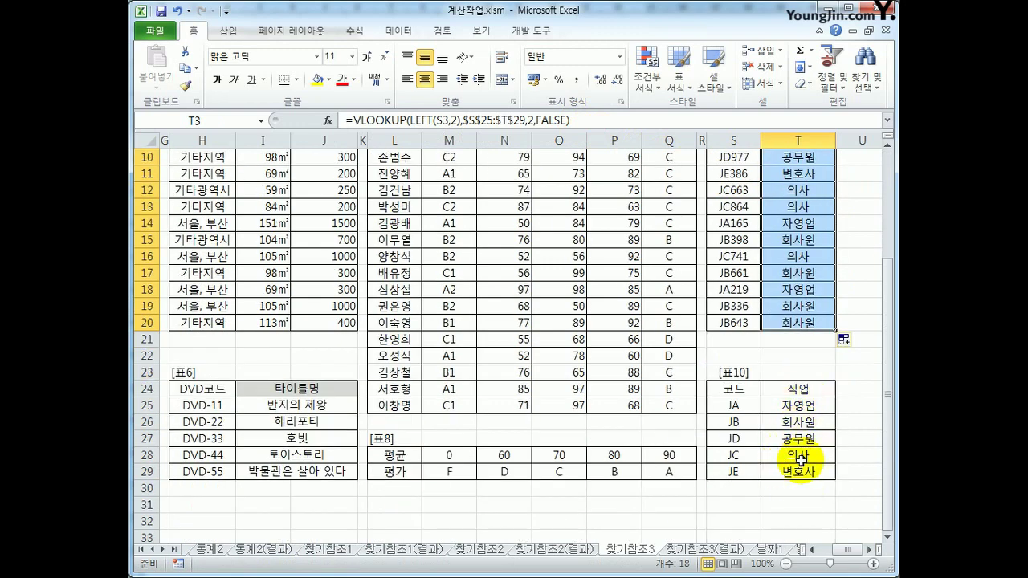
{"action": "scroll", "coordinate": [799, 460], "scroll_direction": "up", "scroll_amount": 3}
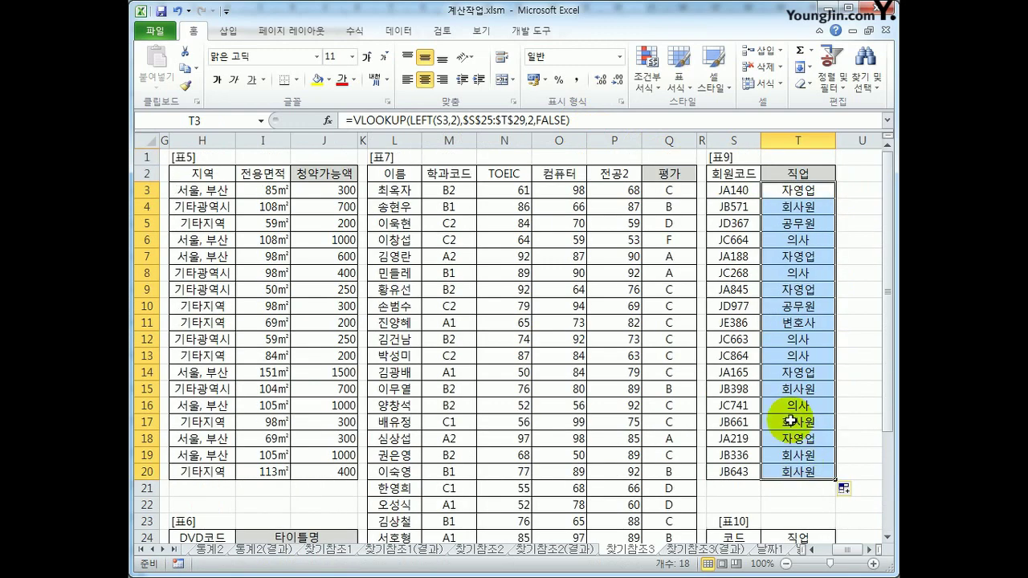
{"action": "left_click", "coordinate": [785, 193]}
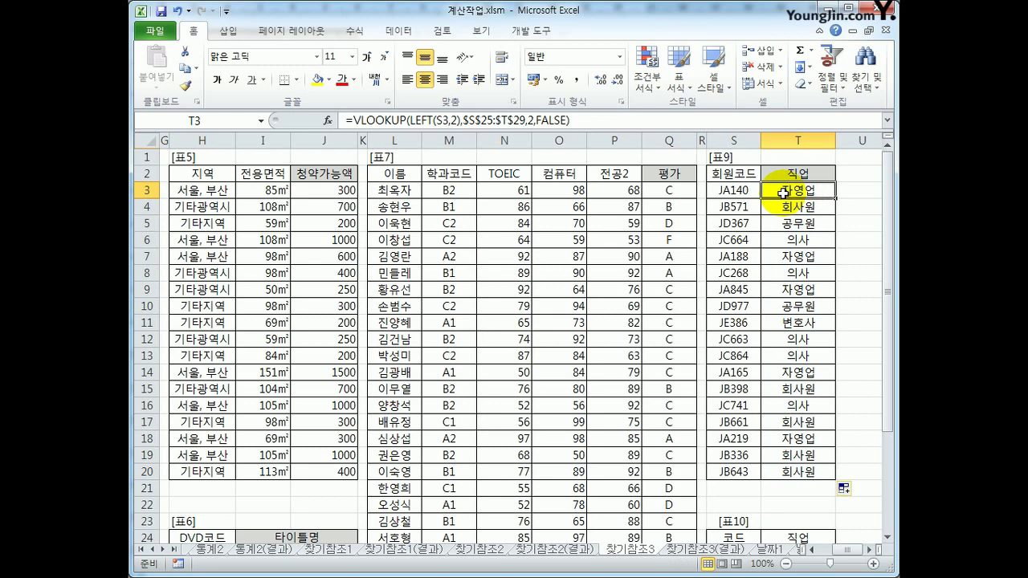
{"action": "left_click", "coordinate": [739, 189]}
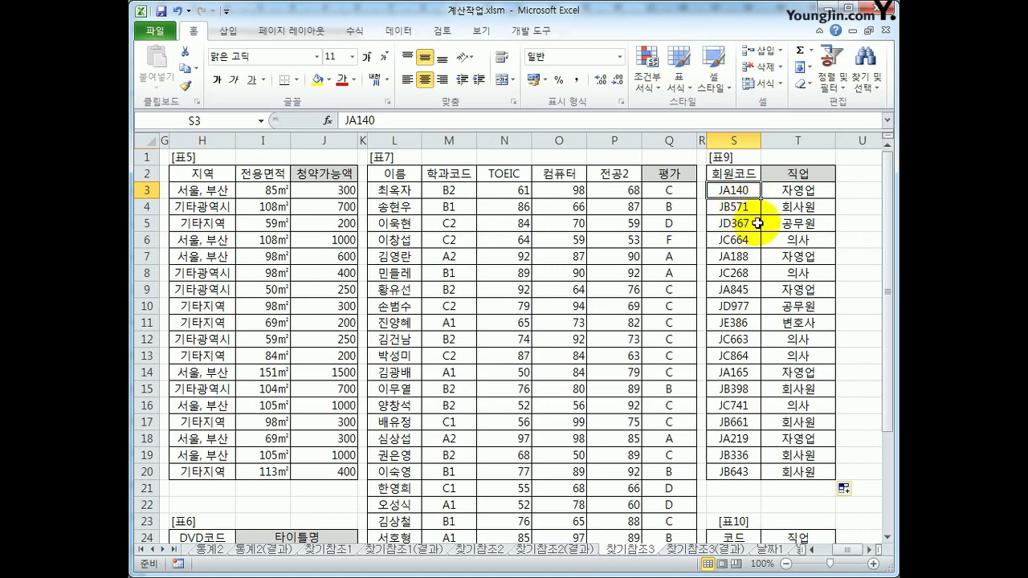
{"action": "left_click", "coordinate": [827, 194]}
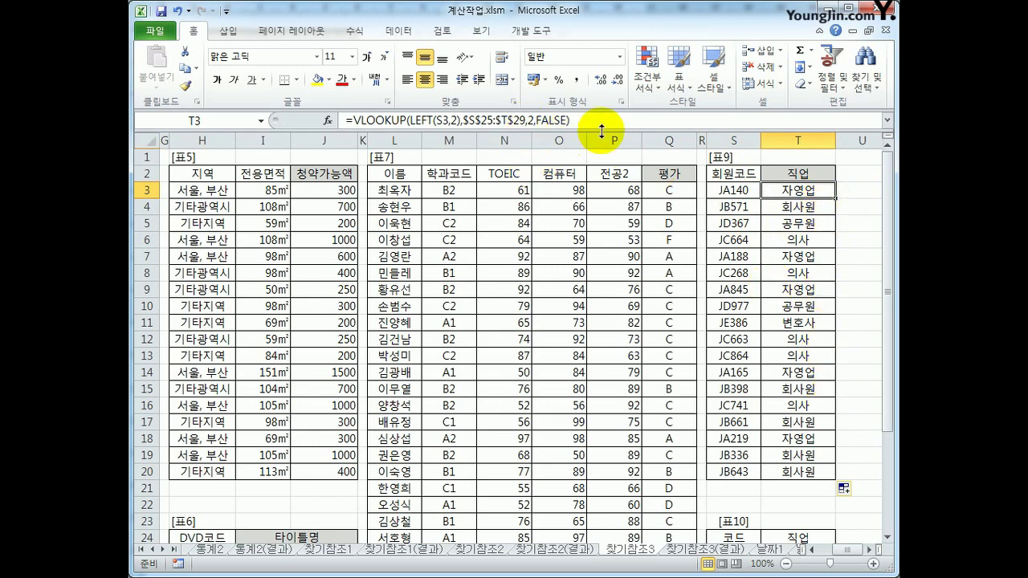
Start a test formula in U3 beside [표9] with MOD and a nested RIGHT as its number argument.
{"action": "left_click", "coordinate": [871, 196]}
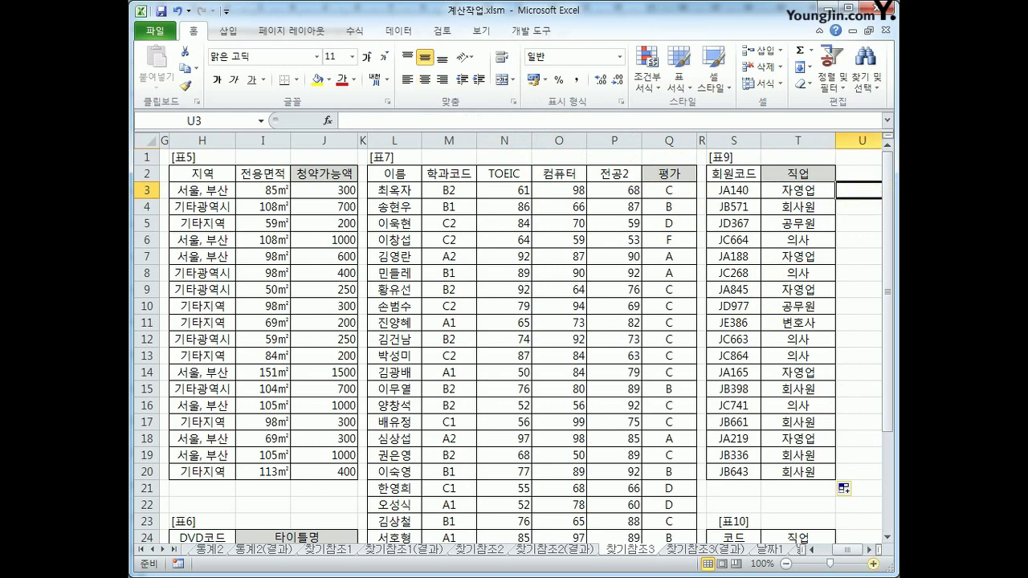
{"action": "left_click", "coordinate": [875, 551]}
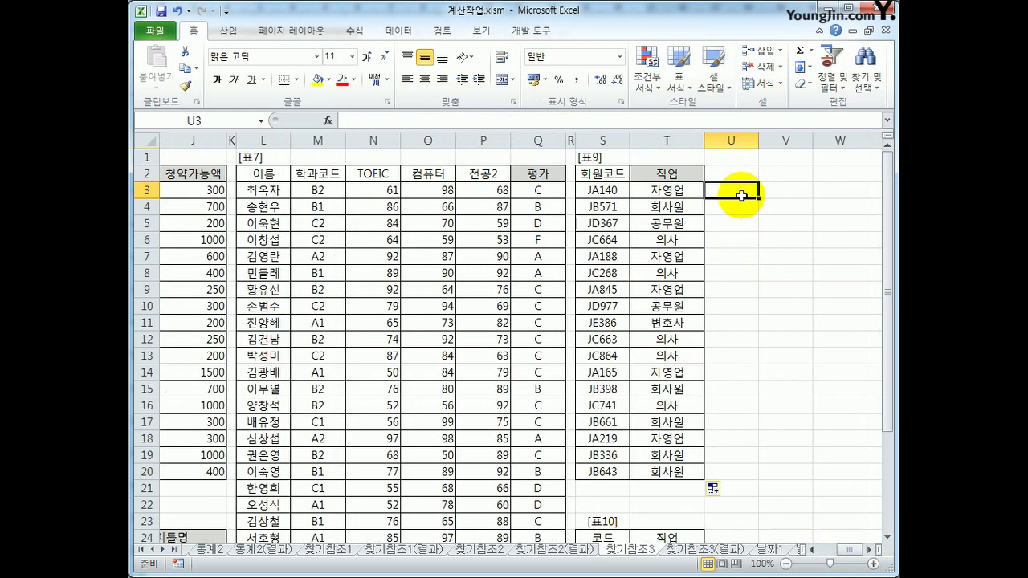
{"action": "type", "text": "="}
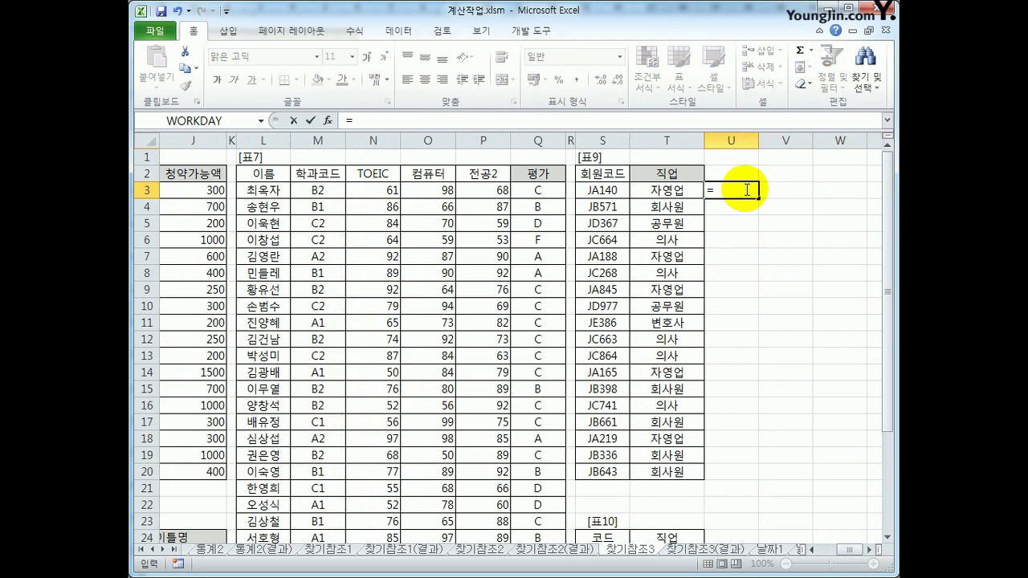
{"action": "type", "text": "mod"}
{"action": "key", "text": "Tab"}
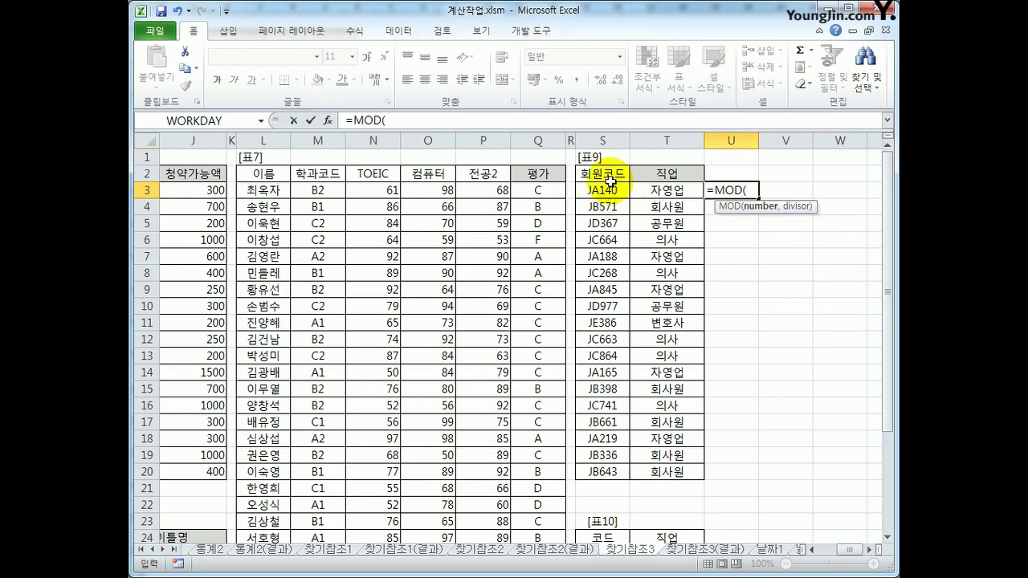
{"action": "type", "text": "ri"}
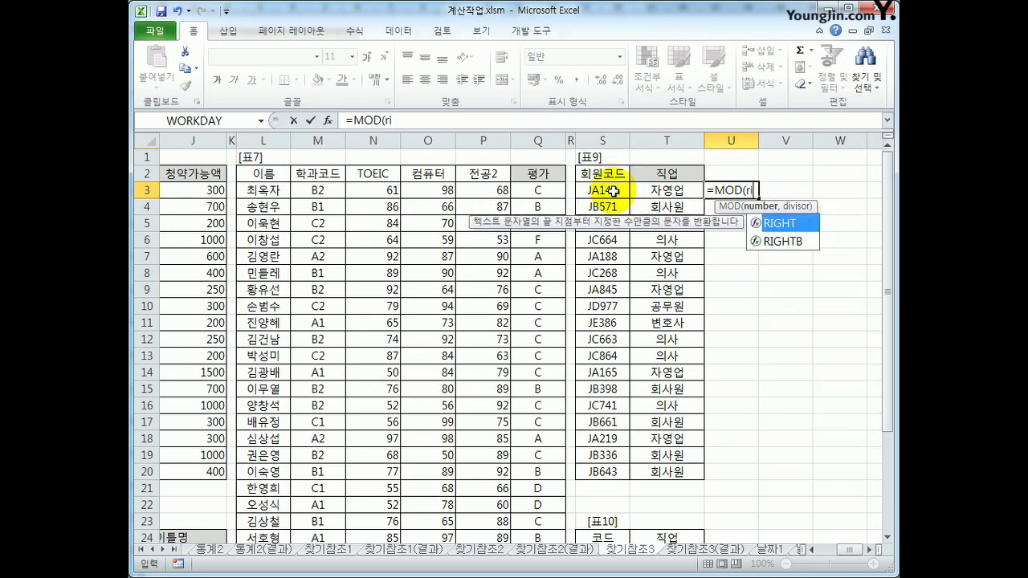
{"action": "type", "text": "gh"}
{"action": "key", "text": "Tab"}
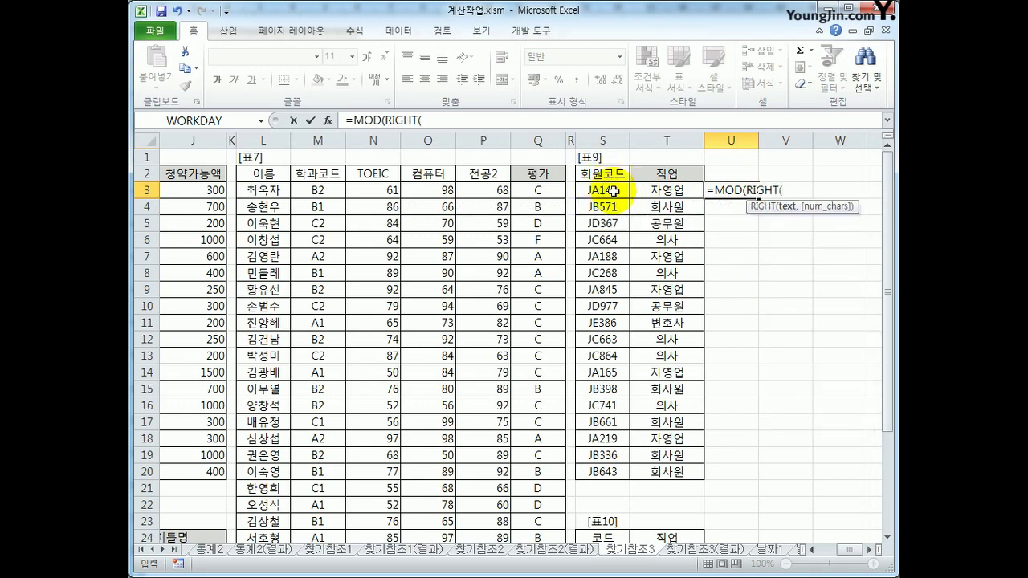
Complete the U3 formula as =MOD(RIGHT(S3,3),4) and fill it down through U20.
{"action": "left_click", "coordinate": [613, 190]}
{"action": "type", "text": ",3"}
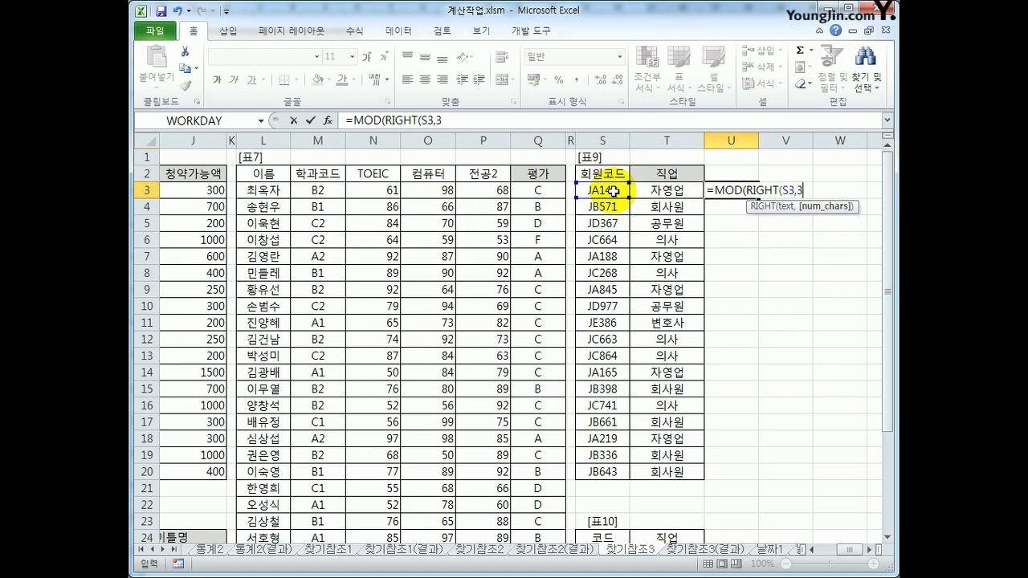
{"action": "type", "text": "),"}
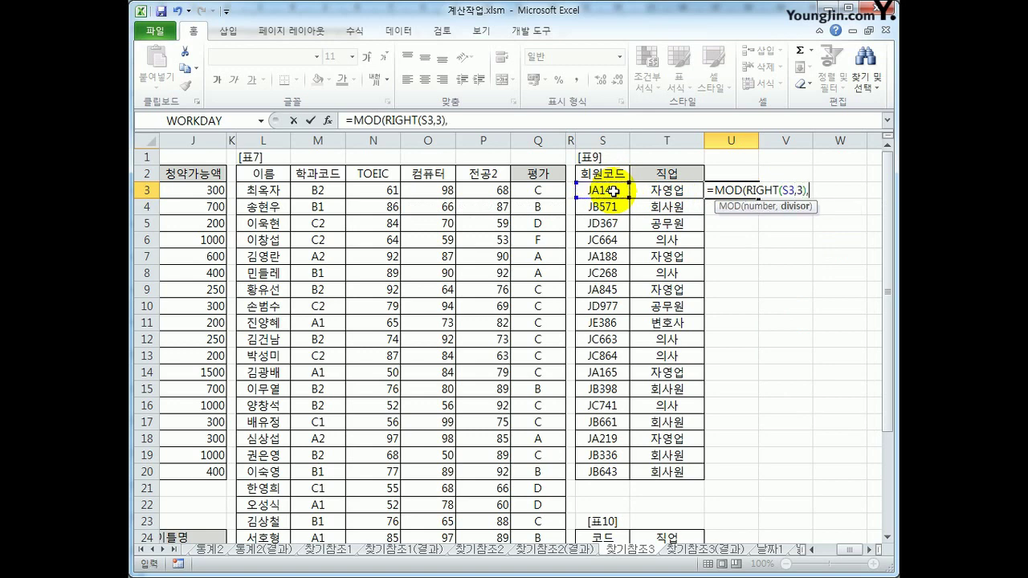
{"action": "type", "text": "4)"}
{"action": "key", "text": "Return"}
{"action": "key", "text": "Up"}
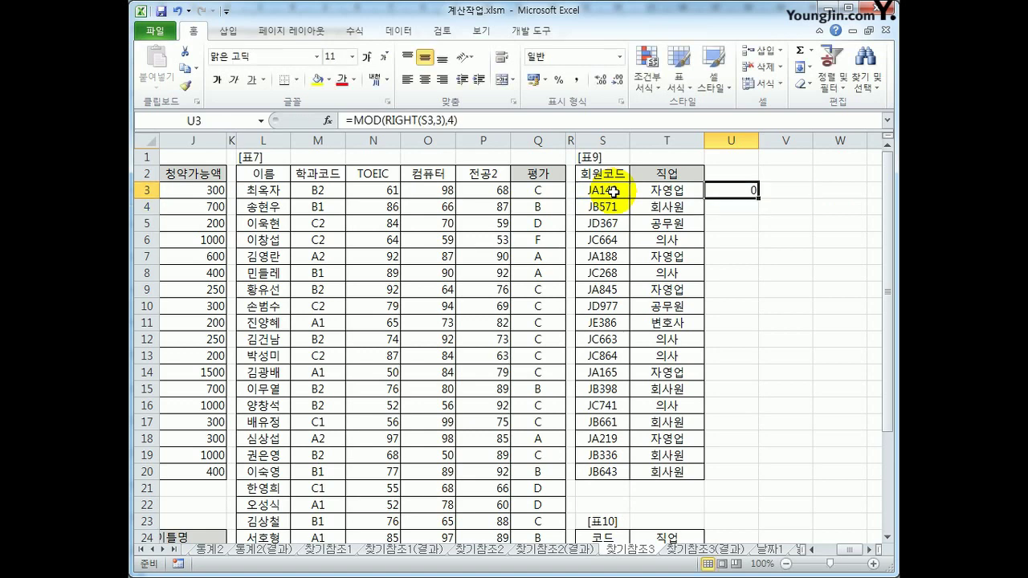
{"action": "left_click_drag", "start_coordinate": [758, 199], "coordinate": [740, 480]}
Examine the remainders returned by the MOD formulas in U3:U20 to see which index values they give.
{"action": "left_click", "coordinate": [730, 193]}
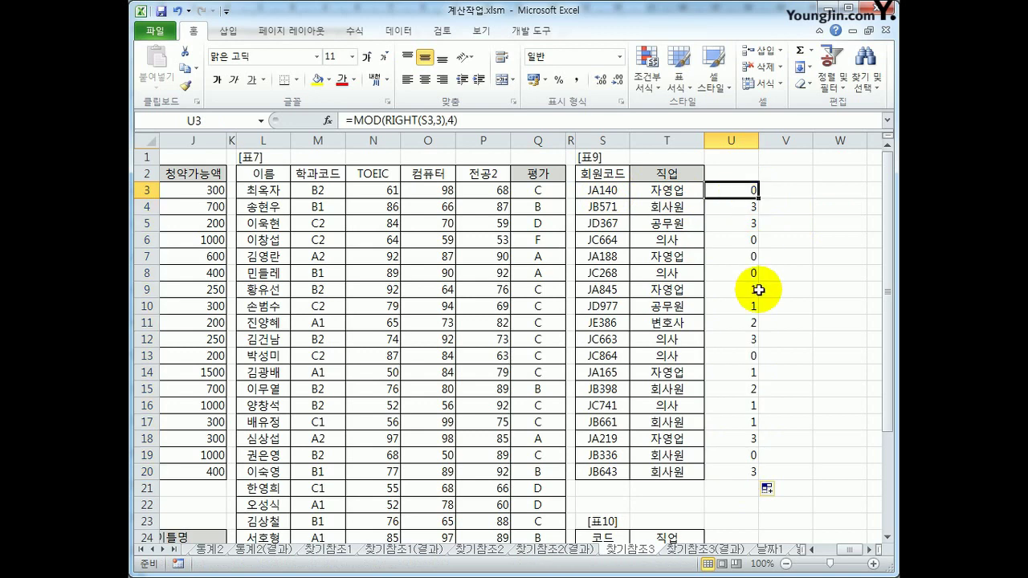
{"action": "left_click", "coordinate": [758, 290]}
{"action": "left_click", "coordinate": [745, 323]}
{"action": "left_click", "coordinate": [750, 339]}
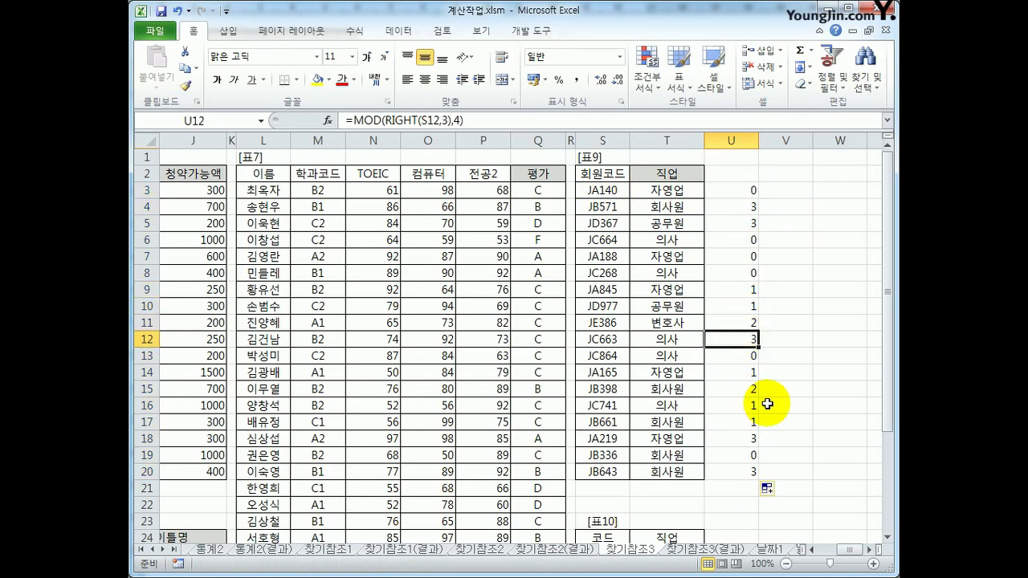
{"action": "left_click", "coordinate": [747, 187]}
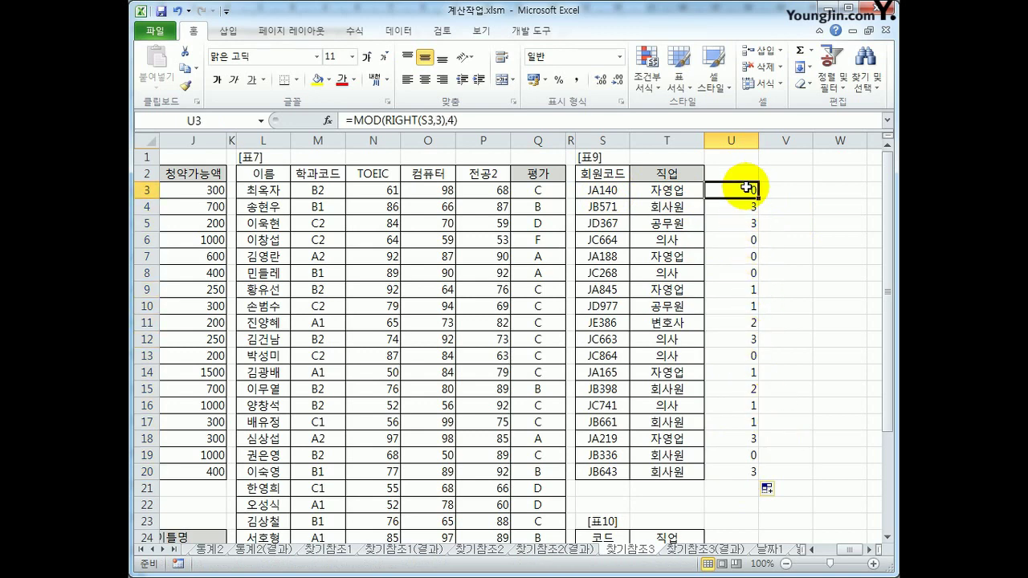
{"action": "left_click", "coordinate": [746, 291]}
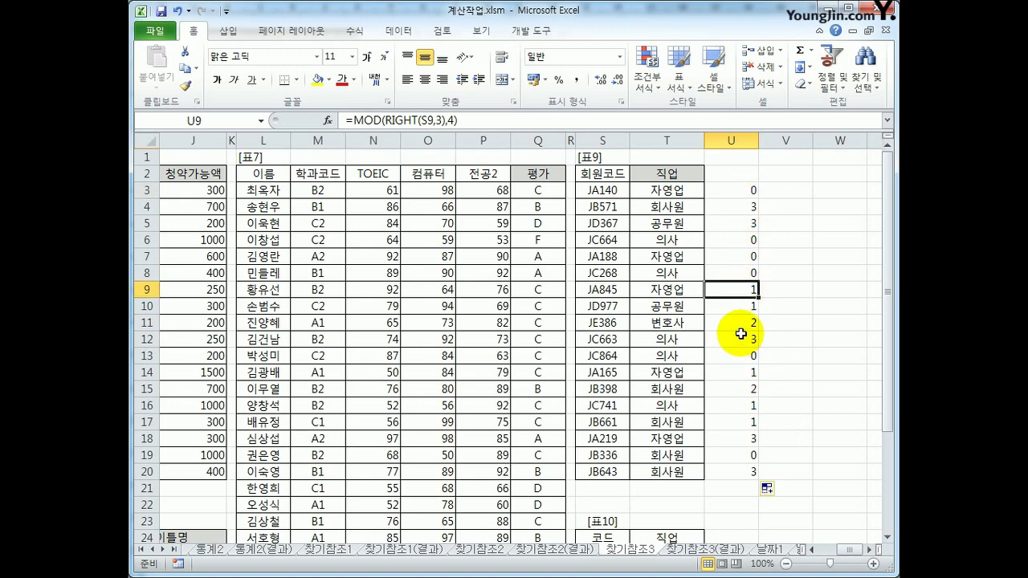
{"action": "left_click", "coordinate": [735, 190]}
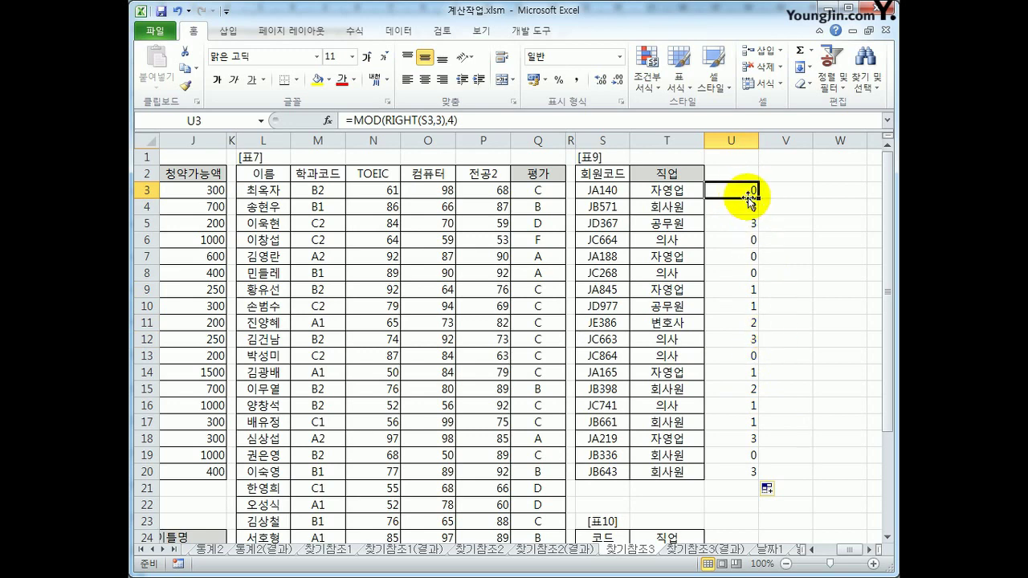
{"action": "left_click_drag", "start_coordinate": [746, 194], "coordinate": [739, 481]}
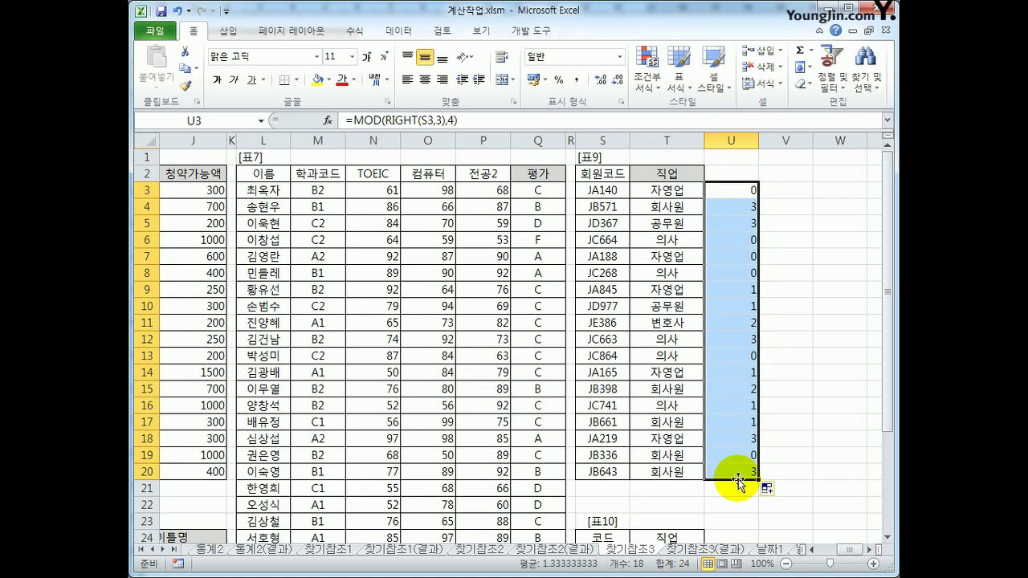
Add +1 to the end of the MOD formula in U3.
{"action": "left_click", "coordinate": [729, 193]}
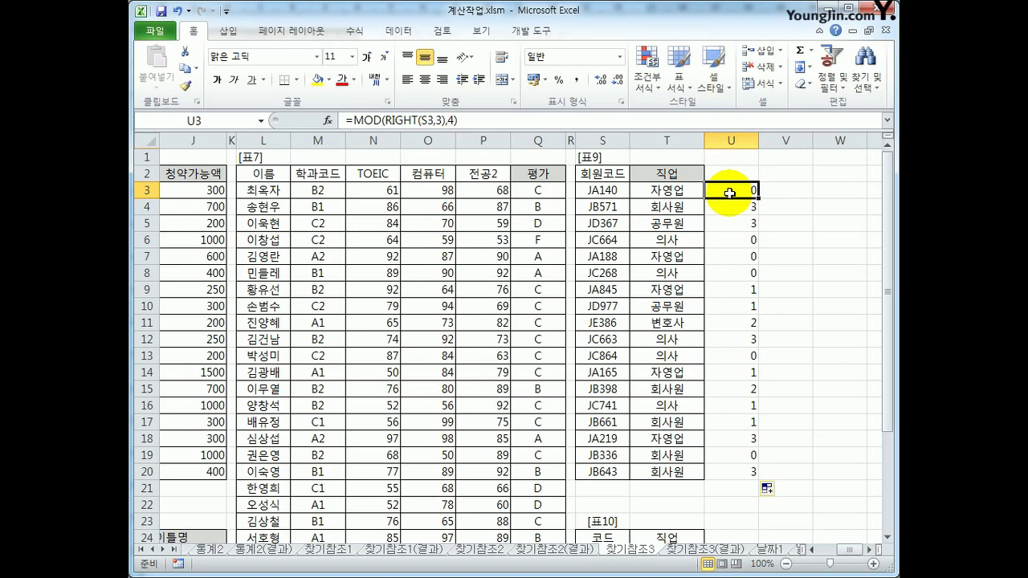
{"action": "left_click", "coordinate": [458, 120]}
{"action": "type", "text": "+1"}
{"action": "key", "text": "Return"}
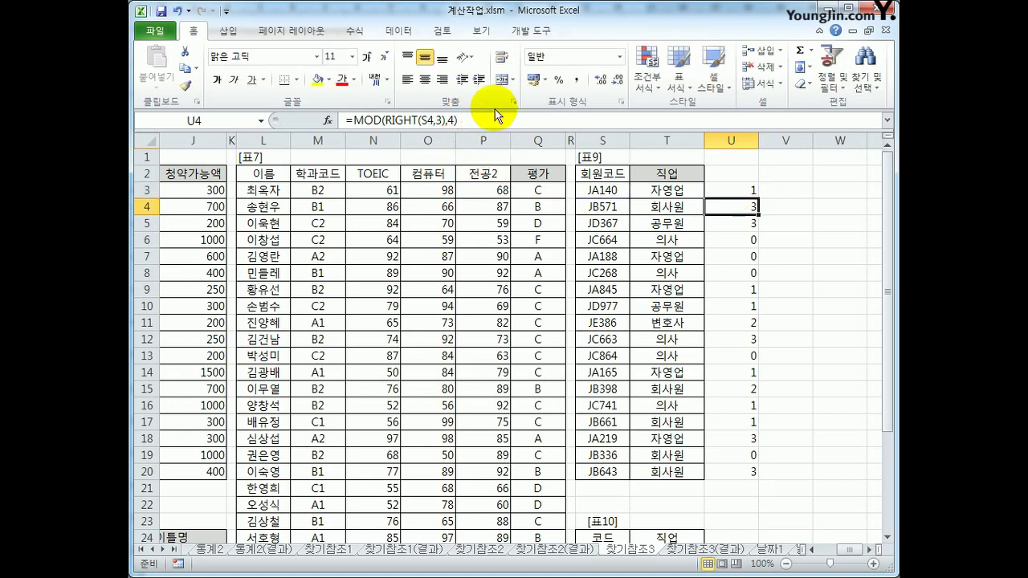
Clear the test formulas from U3:U20.
{"action": "left_click", "coordinate": [729, 191]}
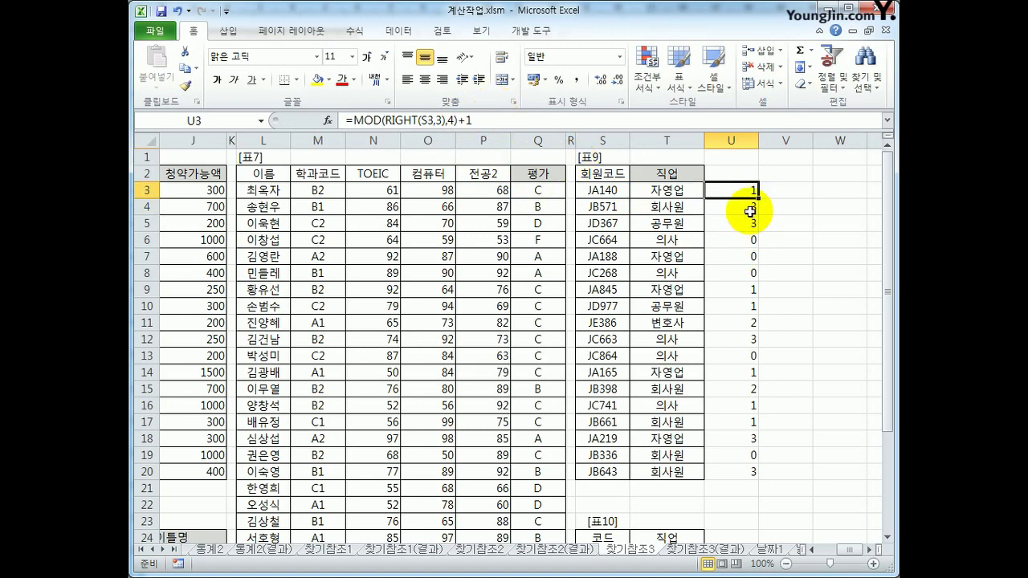
{"action": "left_click_drag", "start_coordinate": [735, 185], "coordinate": [730, 471]}
{"action": "key", "text": "Delete"}
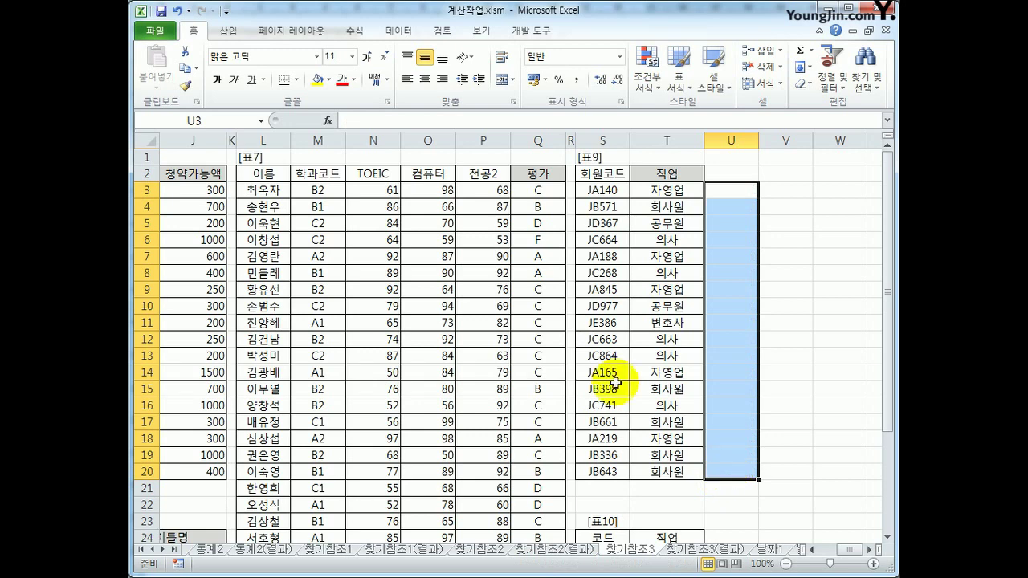
Append &"(" to the end of the VLOOKUP formula in T3 of [표9].
{"action": "left_click", "coordinate": [665, 189]}
{"action": "left_click", "coordinate": [593, 123]}
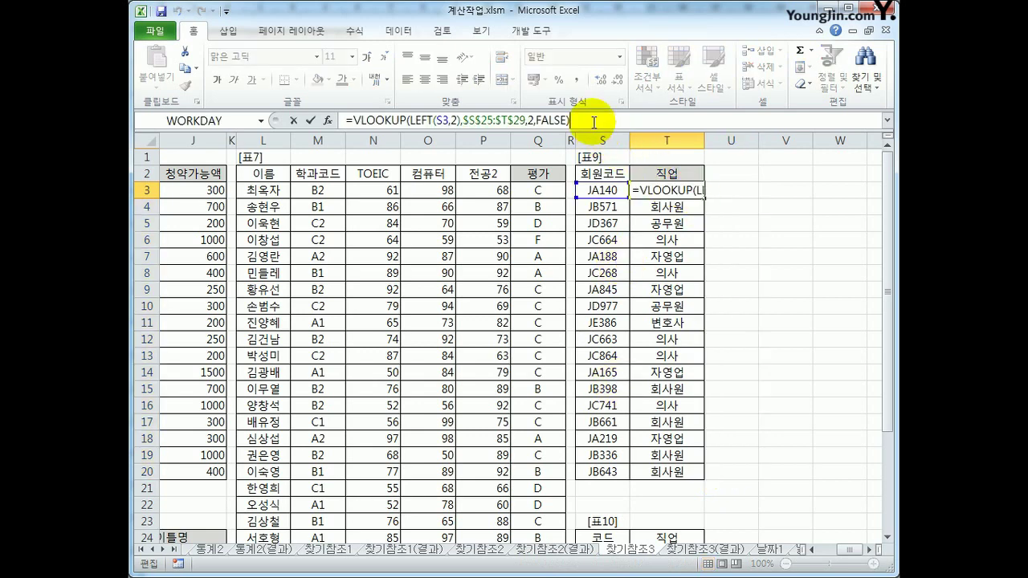
{"action": "type", "text": "&"}
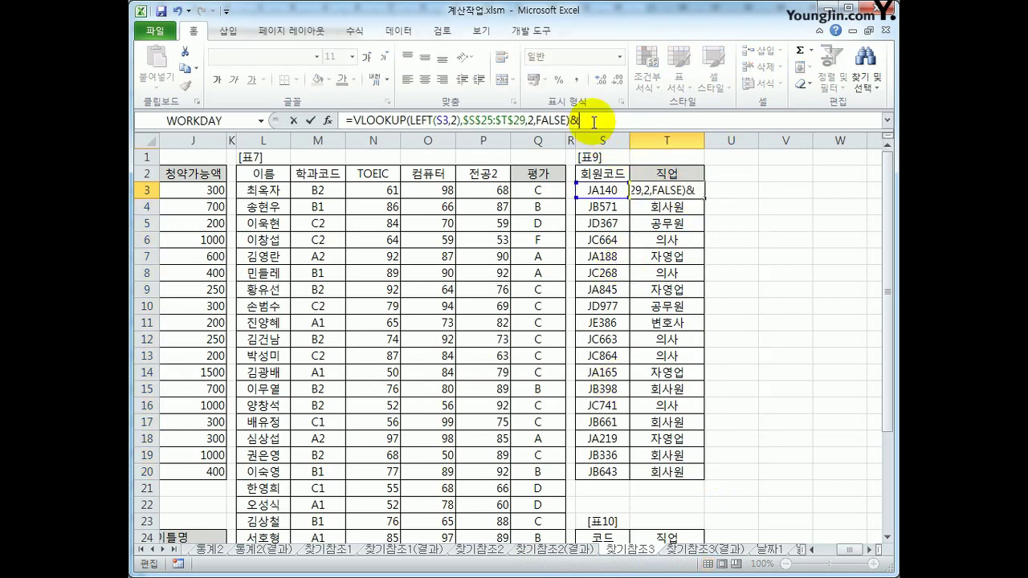
{"action": "type", "text": "\"(\""}
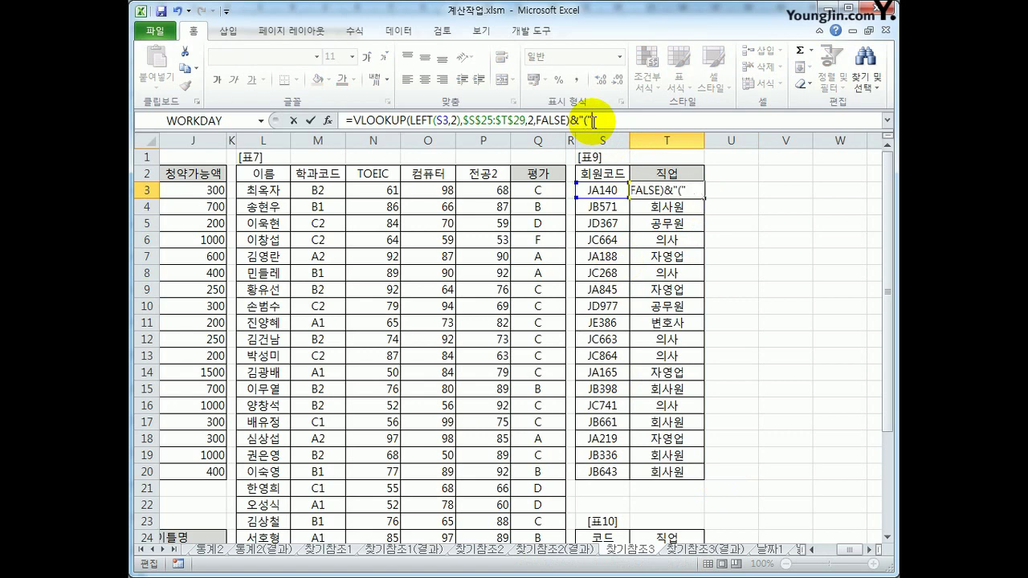
{"action": "key", "text": "Return"}
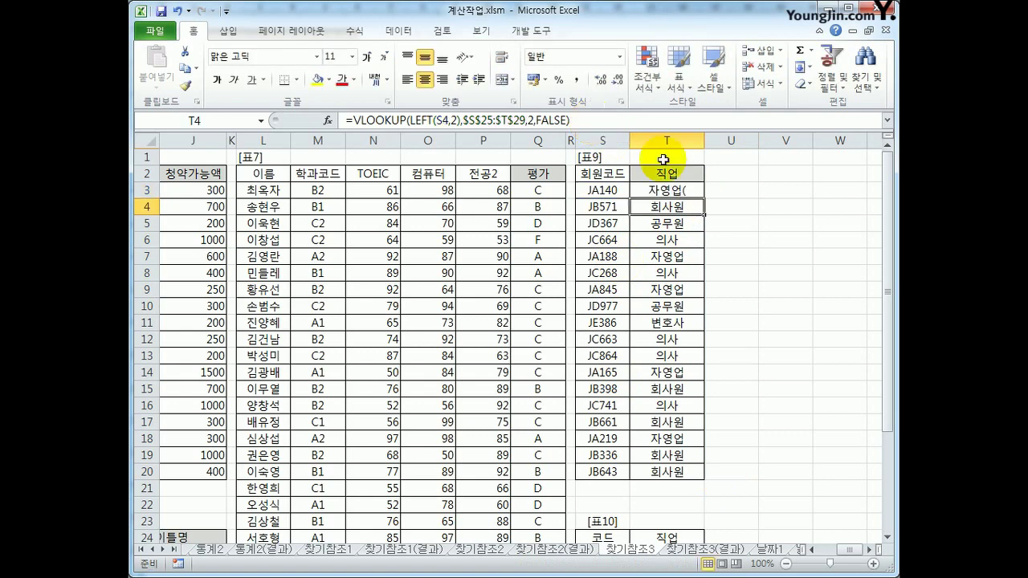
Extend the T3 formula with another & and start a CHOOSE function.
{"action": "left_click", "coordinate": [692, 191]}
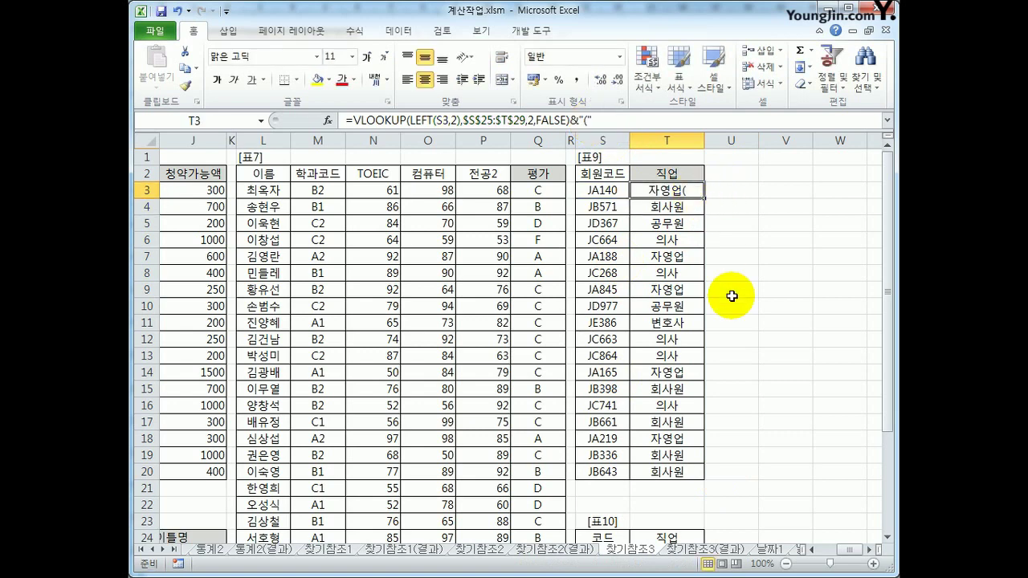
{"action": "left_click", "coordinate": [620, 121]}
{"action": "type", "text": "&"}
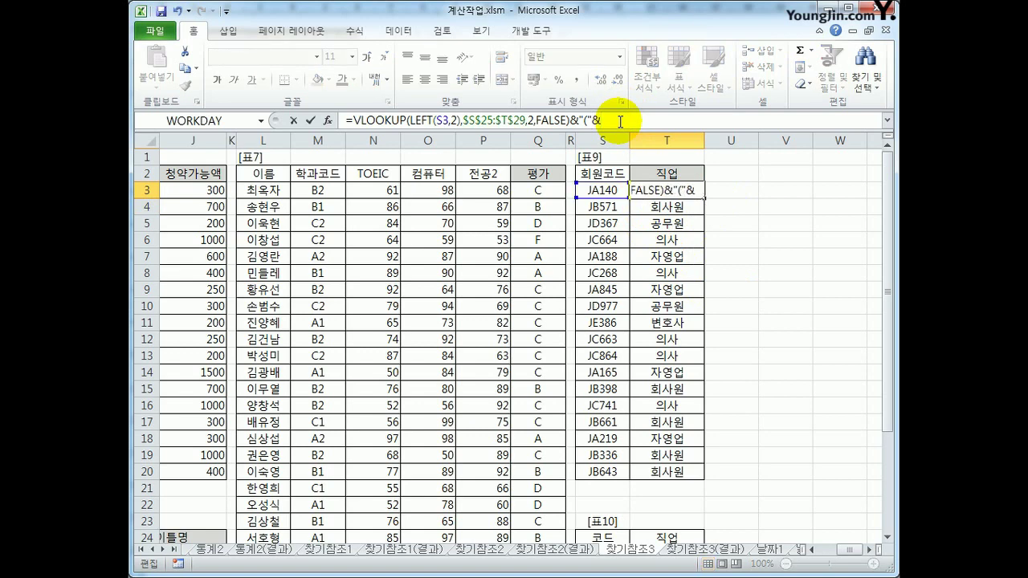
{"action": "type", "text": "CHOOSE("}
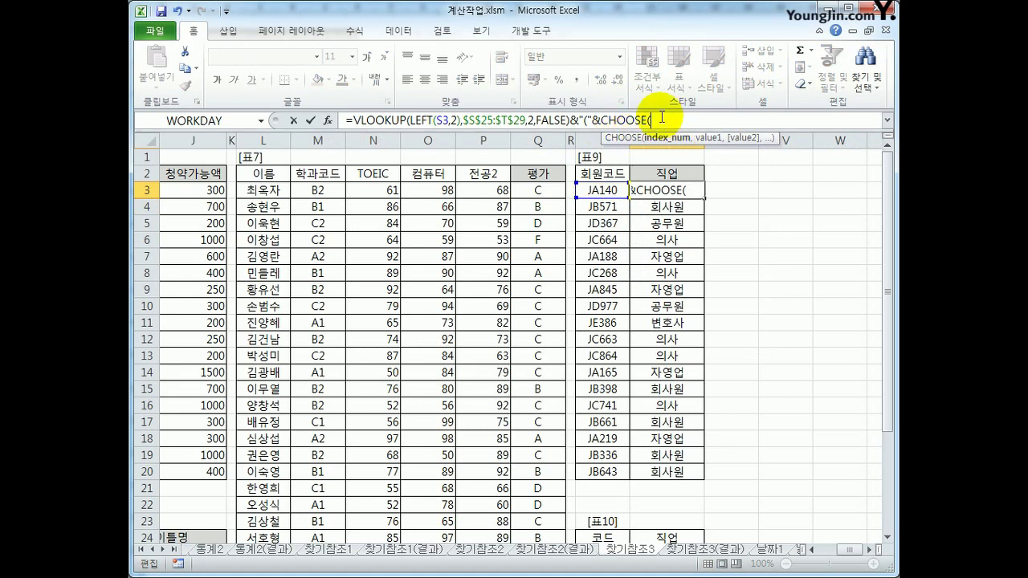
Enter MOD(RIGHT(S3,3),4) as the index number of CHOOSE in the T3 formula.
{"action": "type", "text": "mod("}
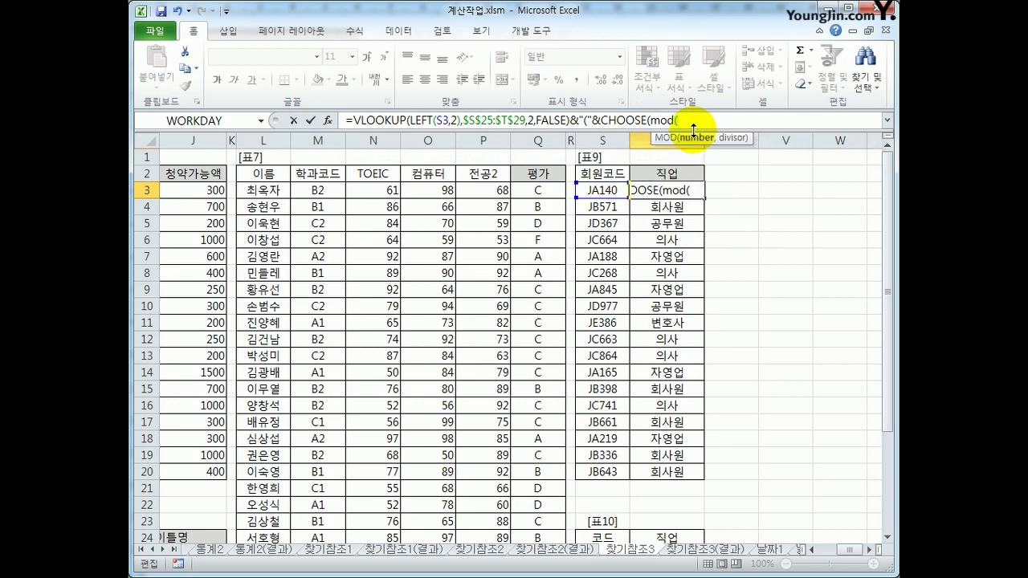
{"action": "type", "text": "right("}
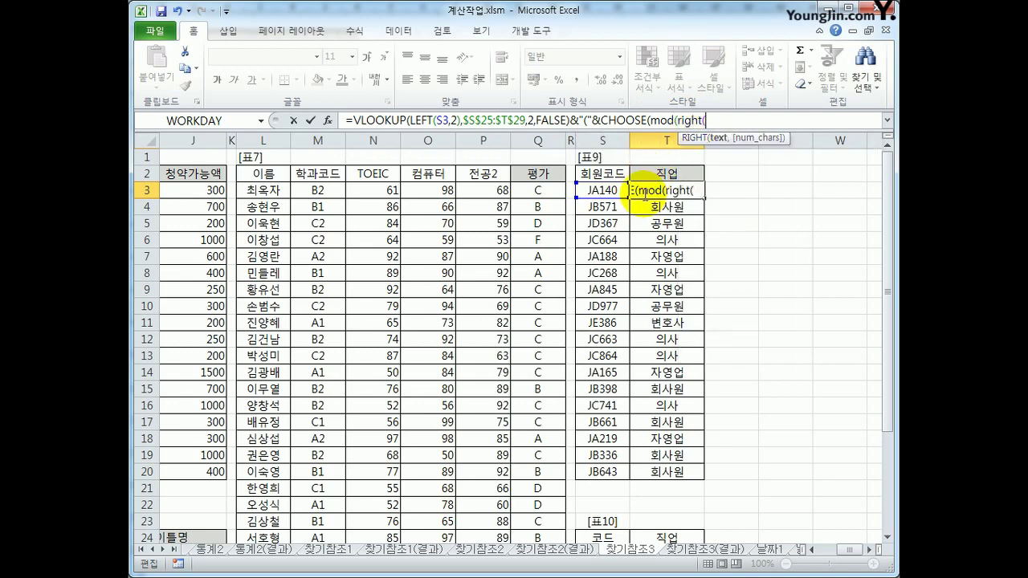
{"action": "left_click", "coordinate": [621, 192]}
{"action": "type", "text": ","}
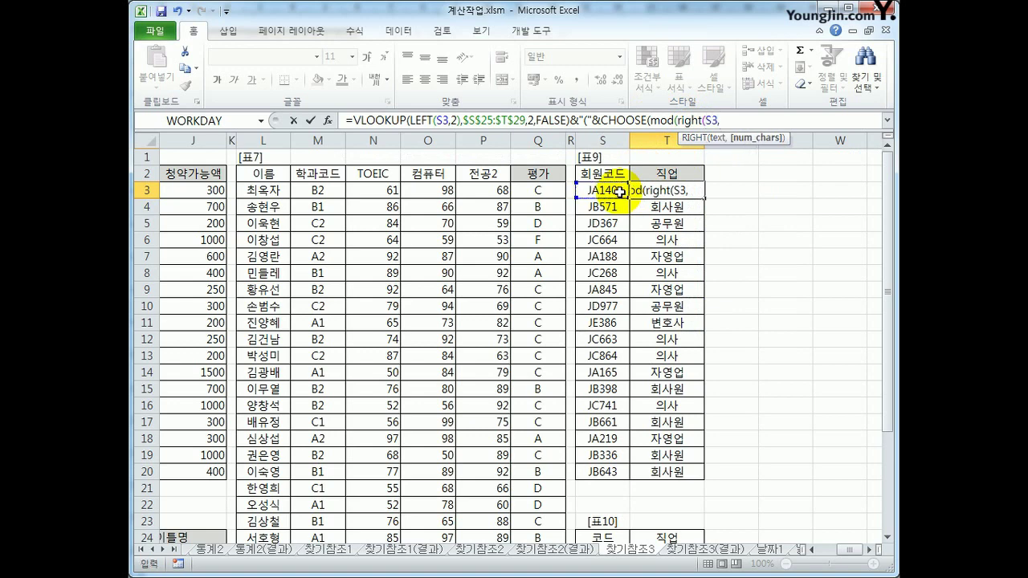
{"action": "type", "text": "3),4)"}
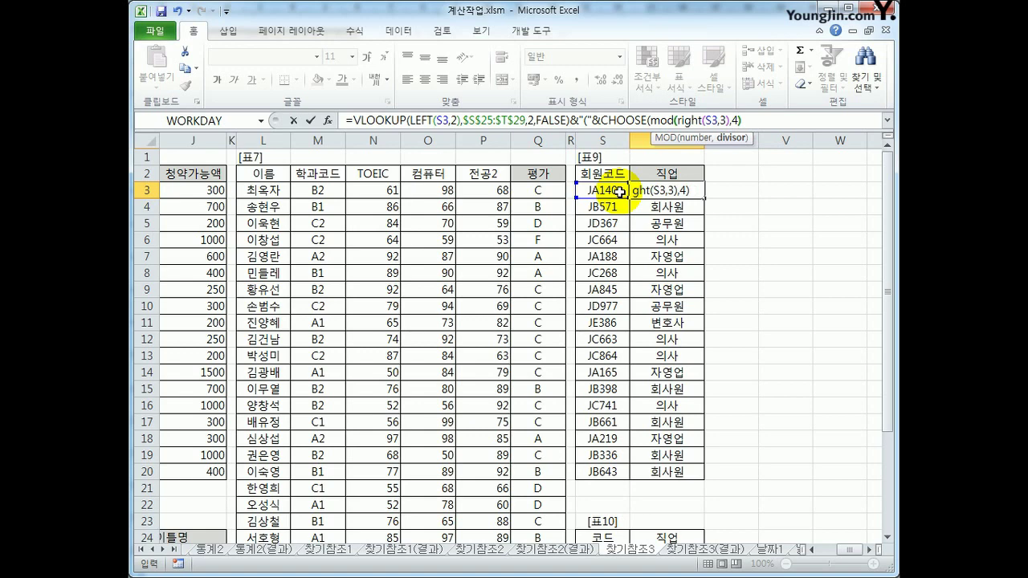
{"action": "type", "text": ","}
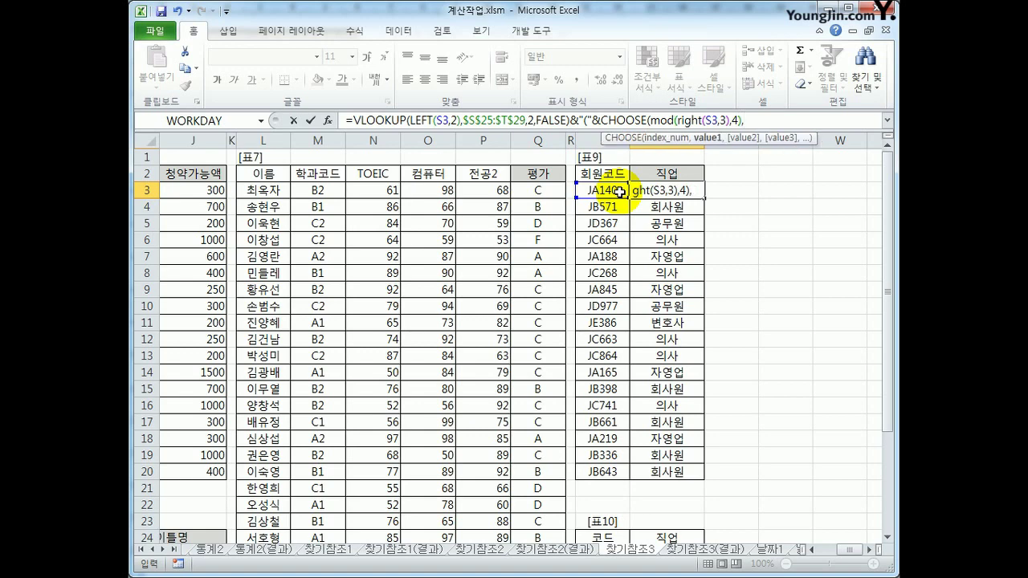
Add +1 to the MOD(RIGHT(S3,3),4) index number among the CHOOSE arguments of the T3 formula.
{"action": "key", "text": "BackSpace"}
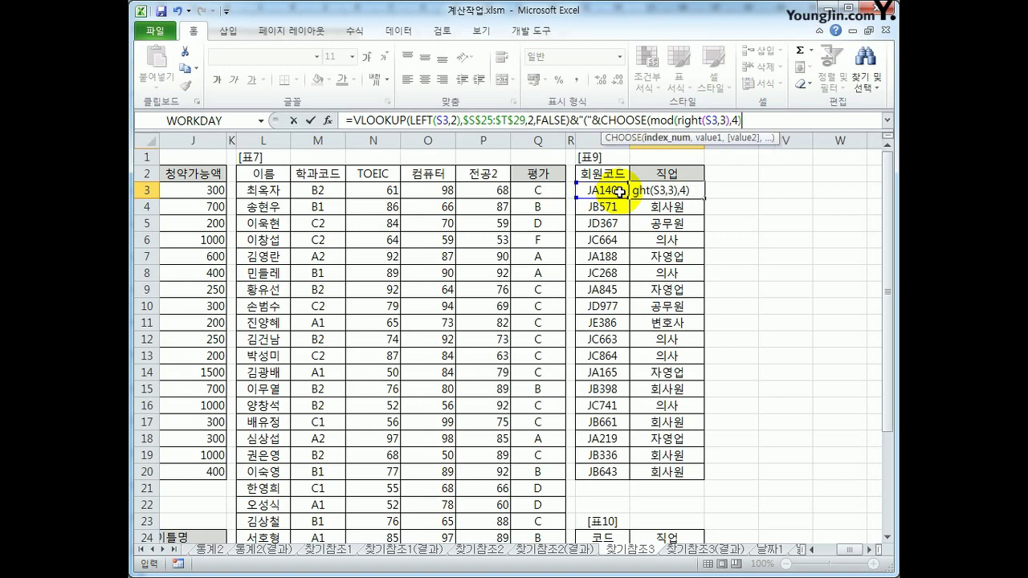
{"action": "left_click", "coordinate": [610, 120]}
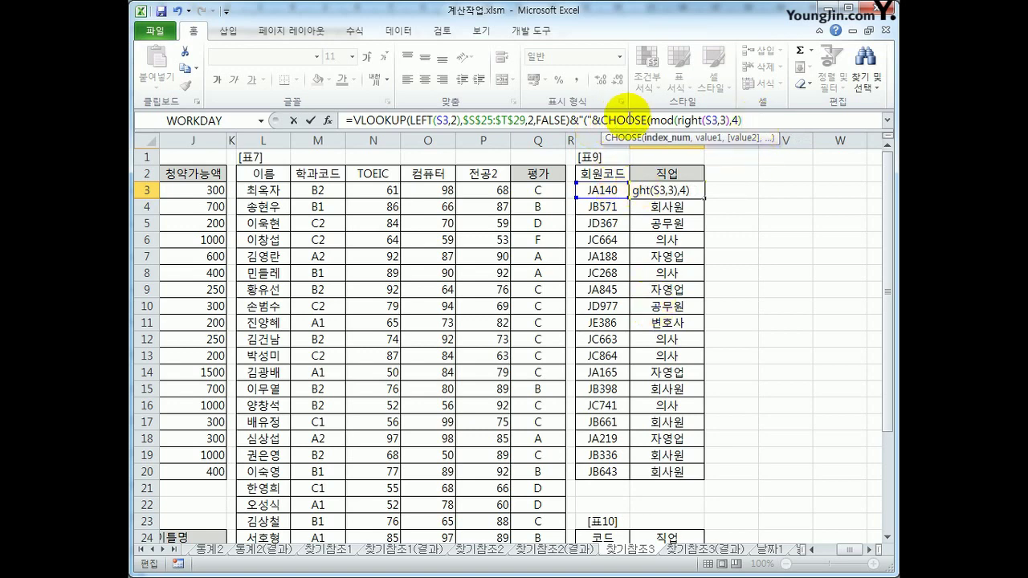
{"action": "left_click", "coordinate": [326, 120]}
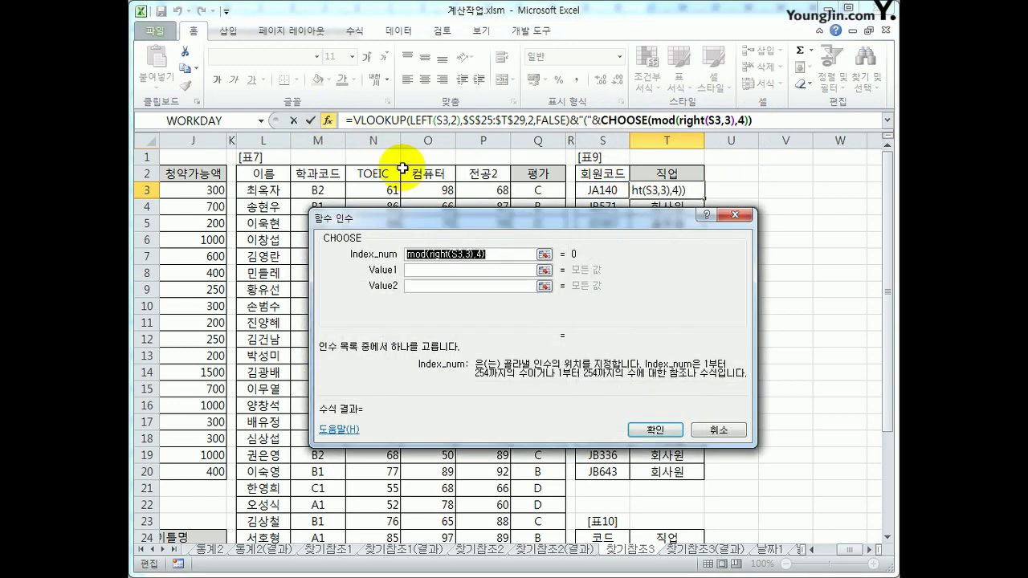
{"action": "left_click_drag", "start_coordinate": [492, 219], "coordinate": [549, 274]}
{"action": "left_click_drag", "start_coordinate": [558, 317], "coordinate": [442, 315]}
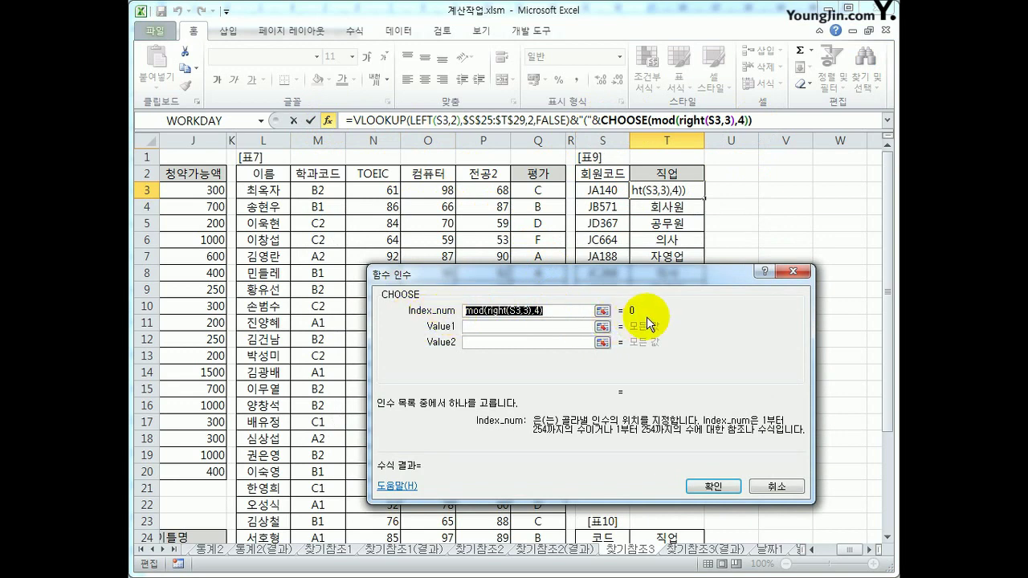
{"action": "left_click", "coordinate": [553, 312]}
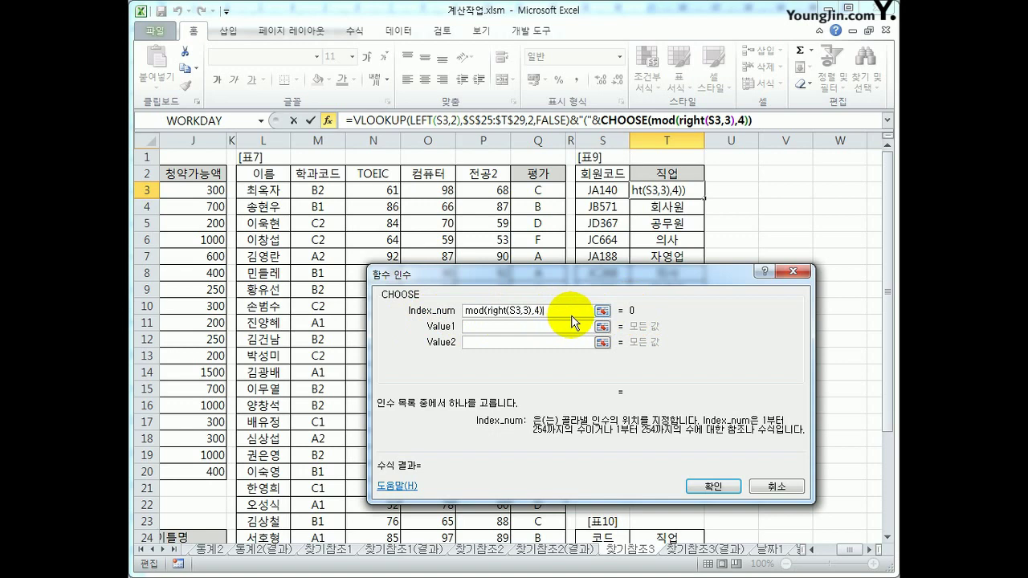
{"action": "type", "text": "+1"}
{"action": "key", "text": "Tab"}
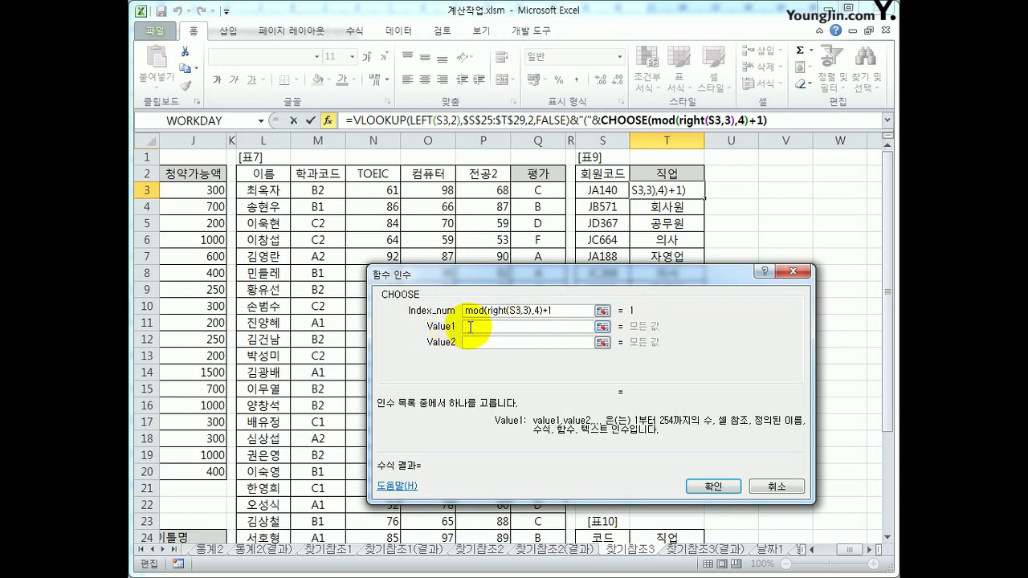
Supply "동부", "서부", "남부" and "북부" as CHOOSE values 1 to 4 and accept the T3 formula.
{"action": "type", "text": "동"}
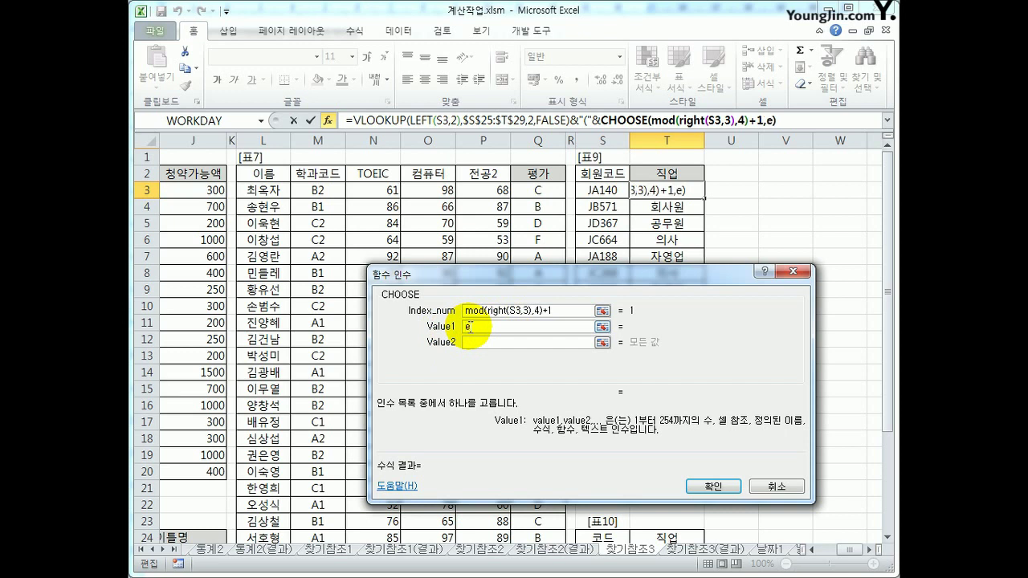
{"action": "type", "text": "부"}
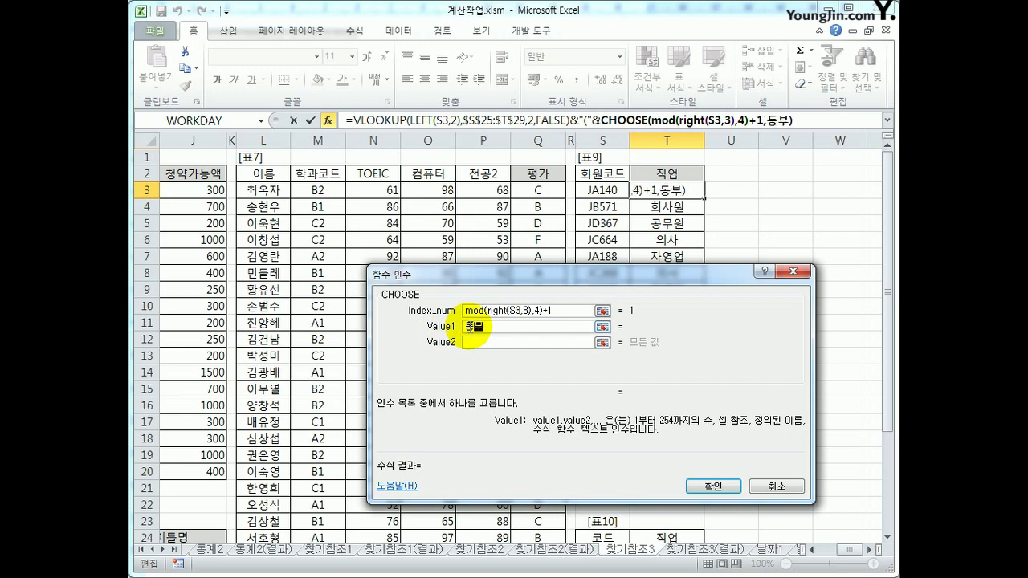
{"action": "key", "text": "Tab"}
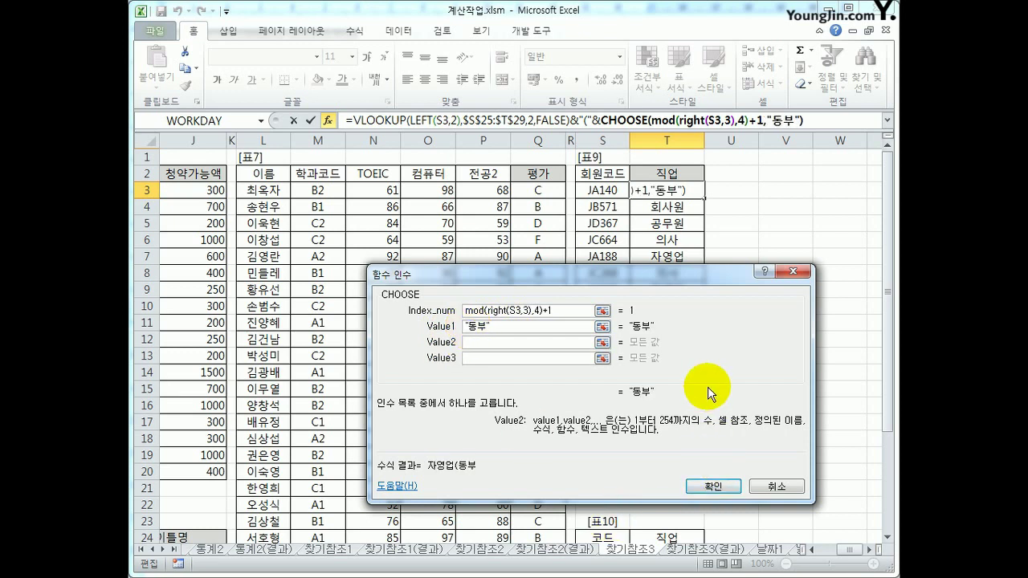
{"action": "type", "text": "서부"}
{"action": "key", "text": "Tab"}
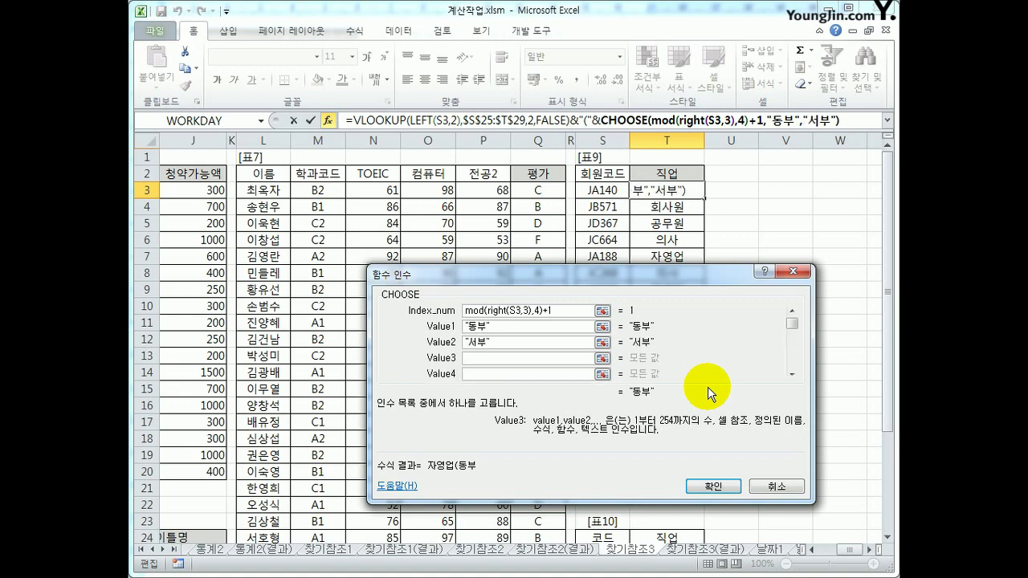
{"action": "type", "text": "남부"}
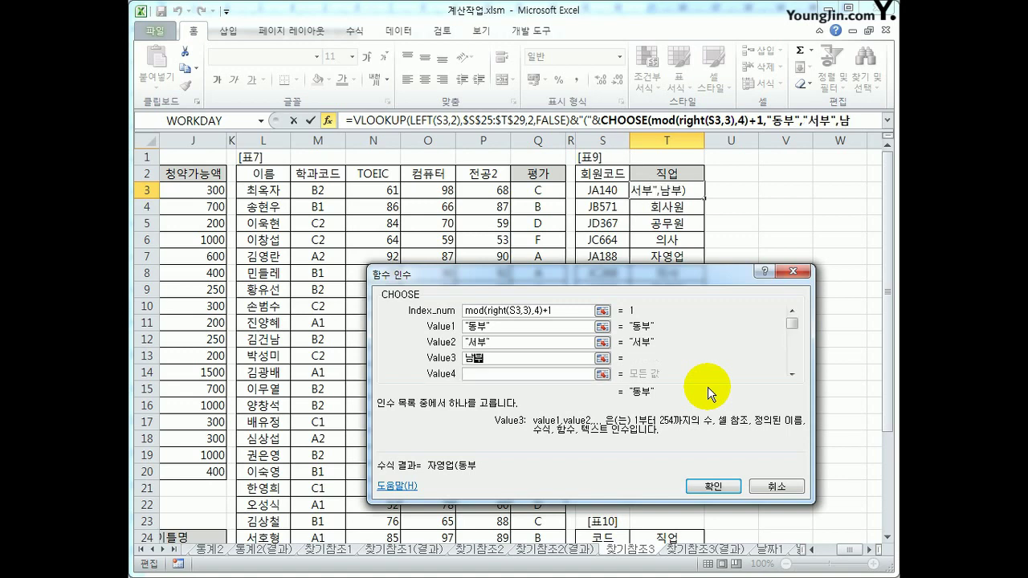
{"action": "key", "text": "Tab"}
{"action": "type", "text": "북부"}
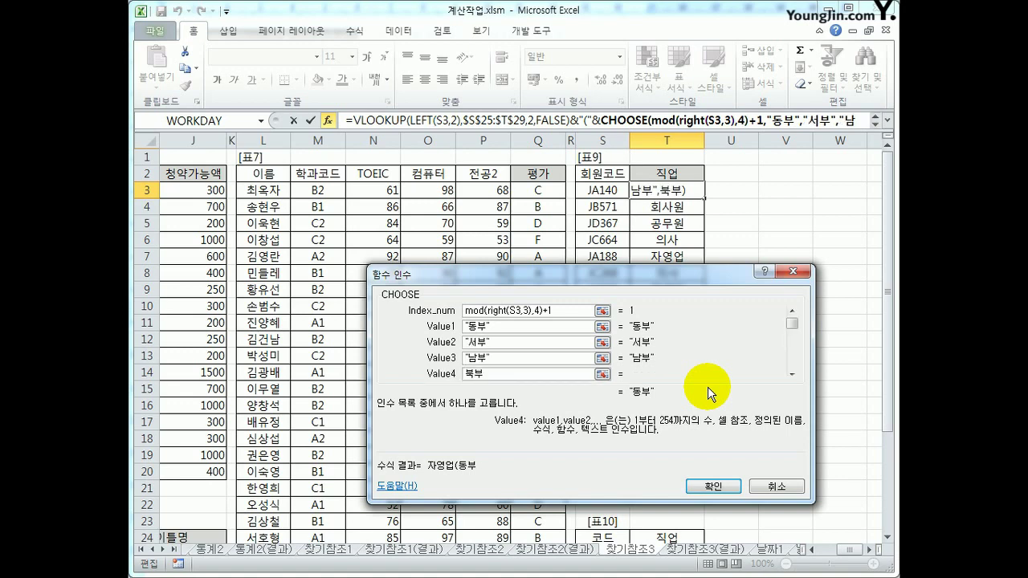
{"action": "left_click_drag", "start_coordinate": [566, 311], "coordinate": [467, 343]}
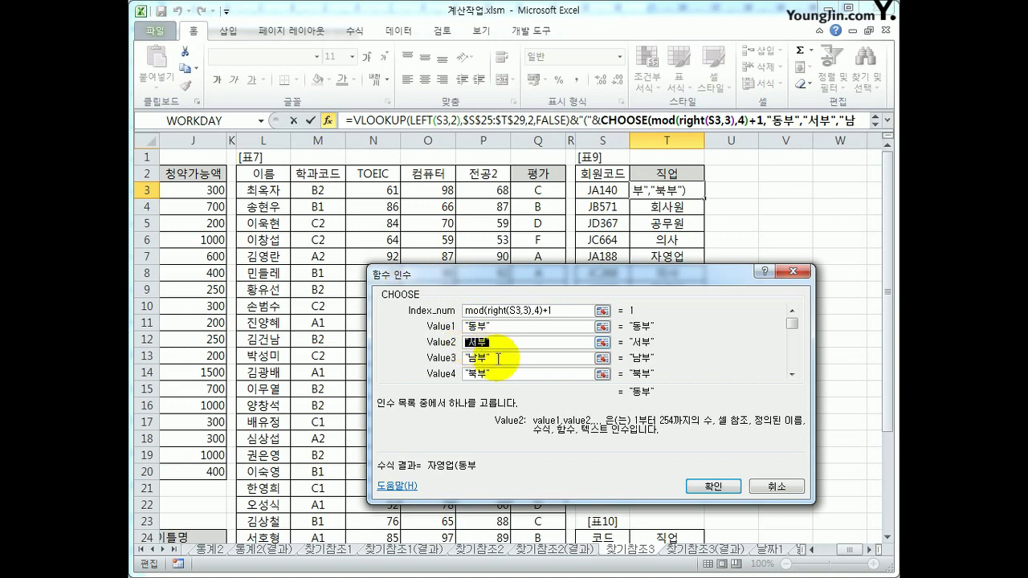
{"action": "left_click", "coordinate": [492, 359]}
{"action": "left_click", "coordinate": [497, 374]}
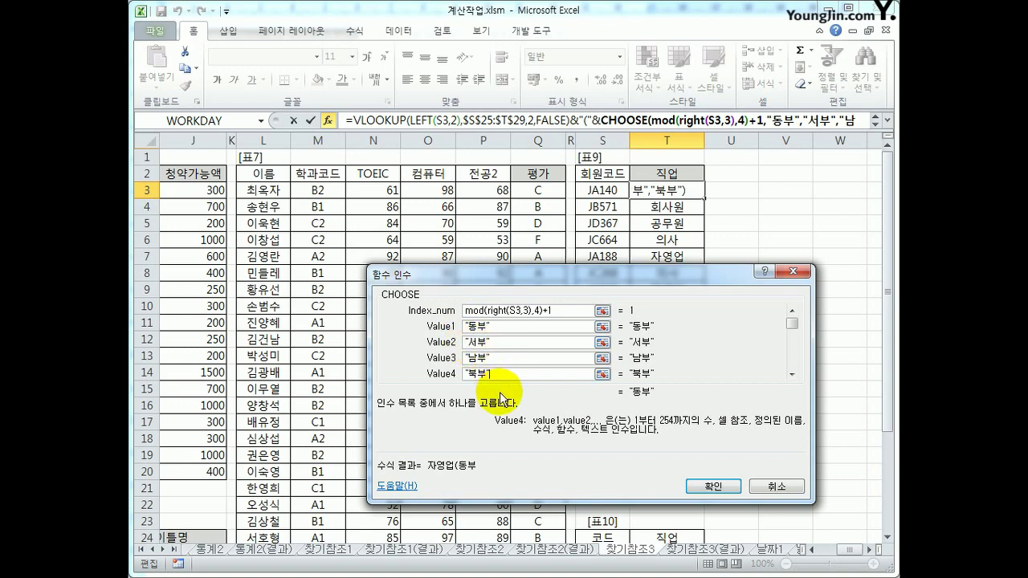
{"action": "left_click", "coordinate": [630, 126]}
{"action": "left_click", "coordinate": [713, 486]}
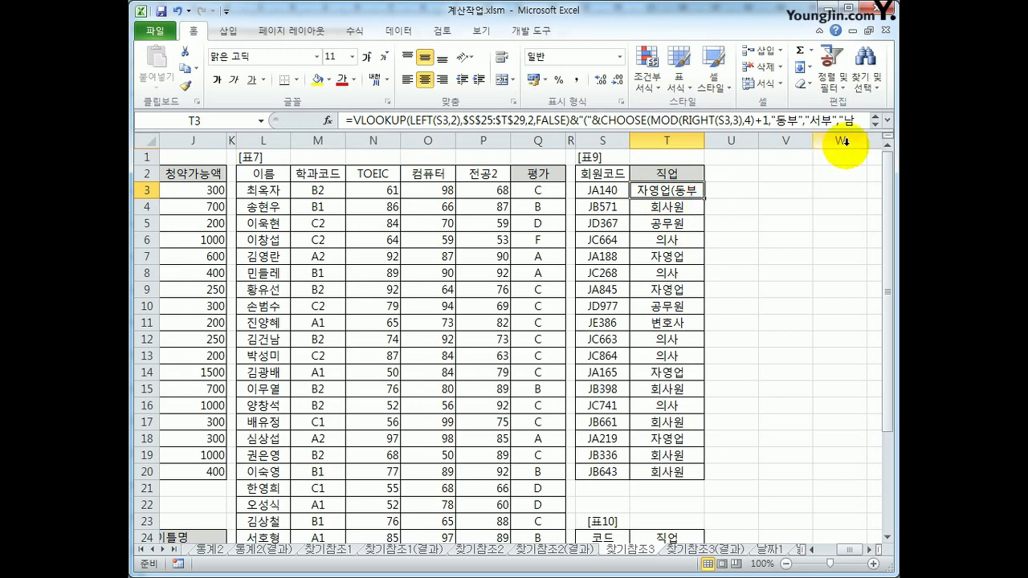
Append &")" to the end of the T3 formula and fill it down through T20.
{"action": "double_click", "coordinate": [683, 190]}
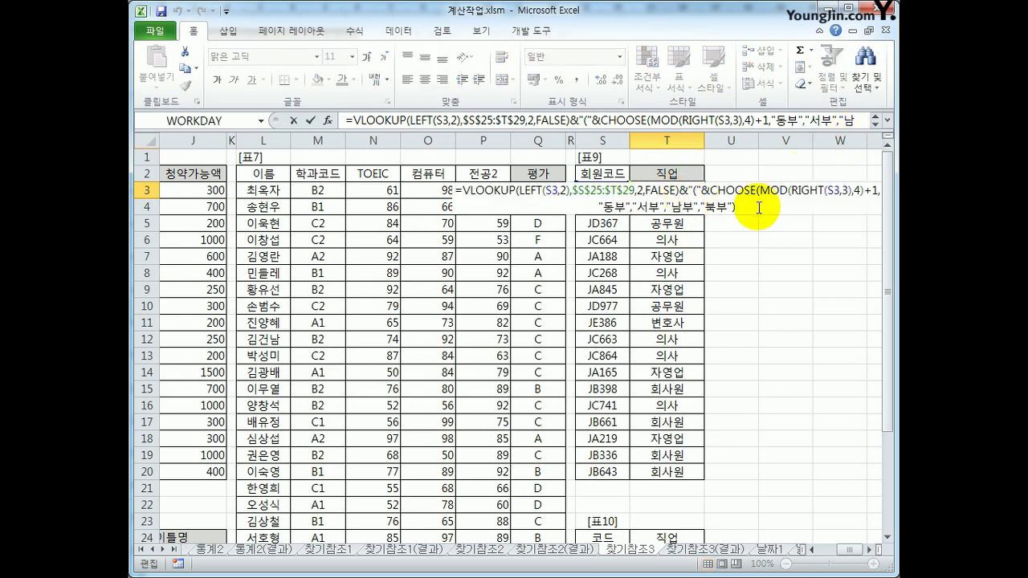
{"action": "type", "text": "&"}
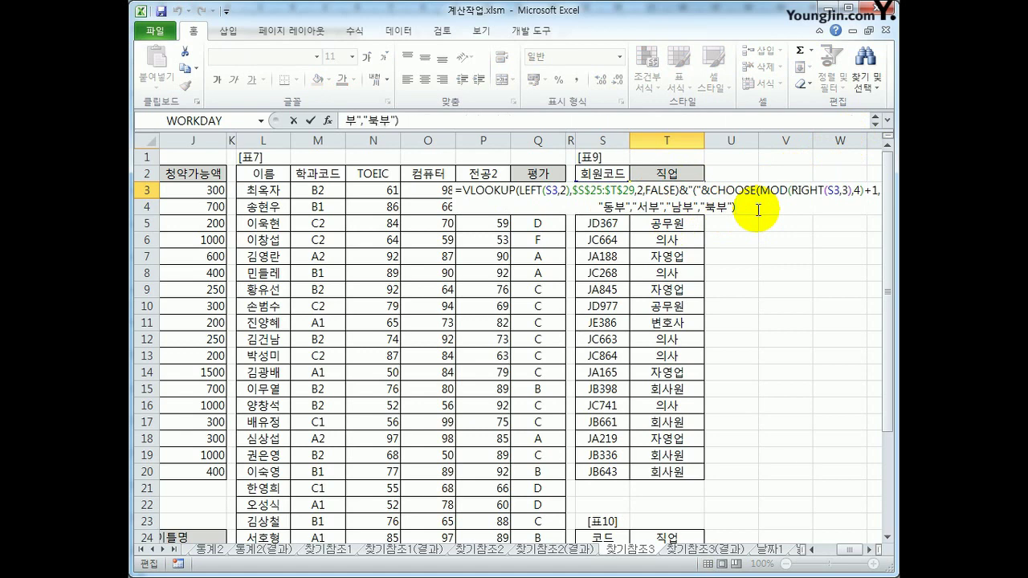
{"action": "type", "text": "\""}
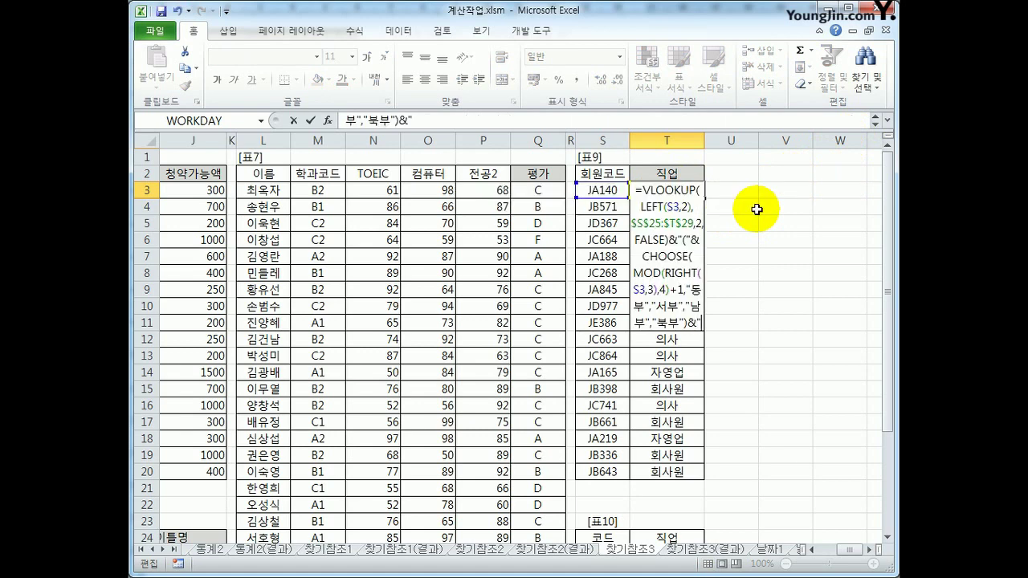
{"action": "type", "text": ")"}
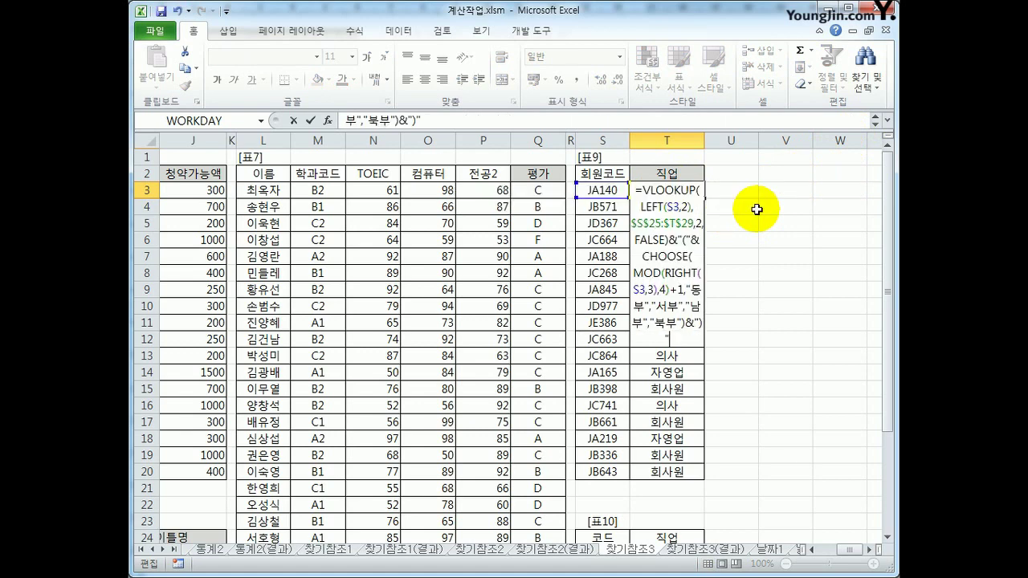
{"action": "key", "text": "Return"}
{"action": "key", "text": "Up"}
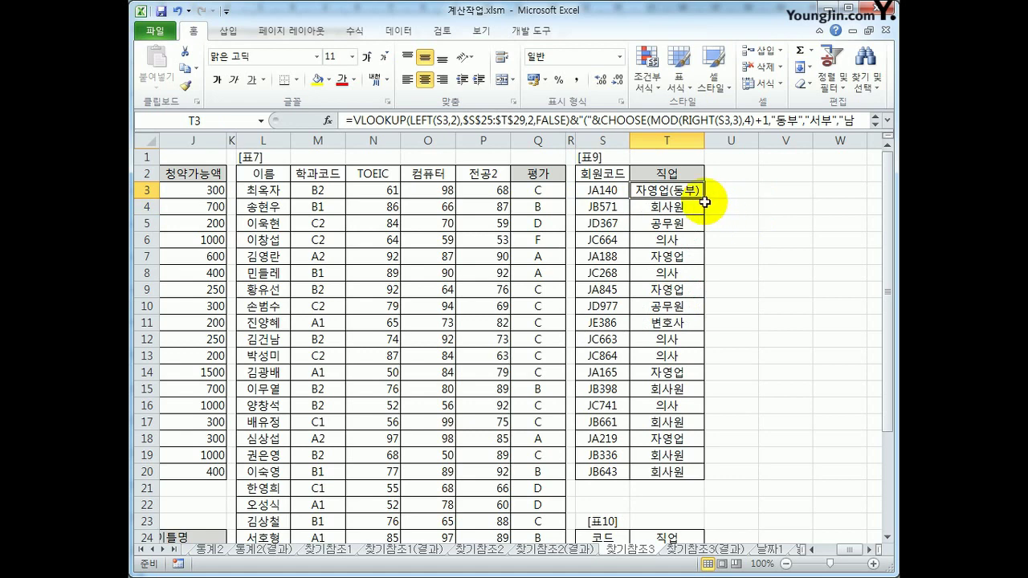
{"action": "left_click_drag", "start_coordinate": [706, 198], "coordinate": [707, 474]}
{"action": "left_click", "coordinate": [679, 473]}
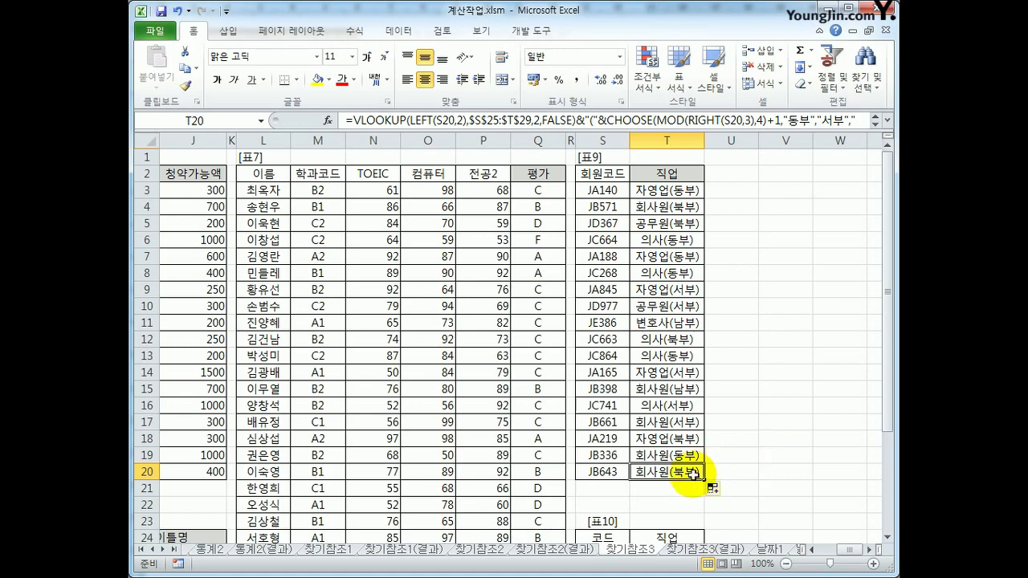
Examine the arguments of HLOOKUP and its nested MATCH in the 지불수수료 formula in F3.
{"action": "scroll", "coordinate": [847, 551], "scroll_direction": "left", "scroll_amount": 4}
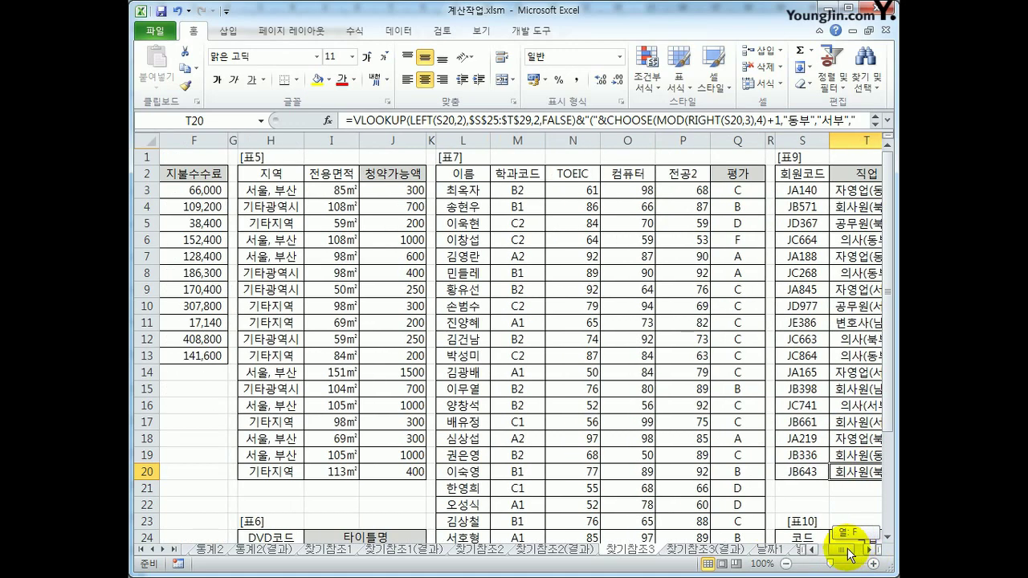
{"action": "left_click_drag", "start_coordinate": [506, 191], "coordinate": [501, 353]}
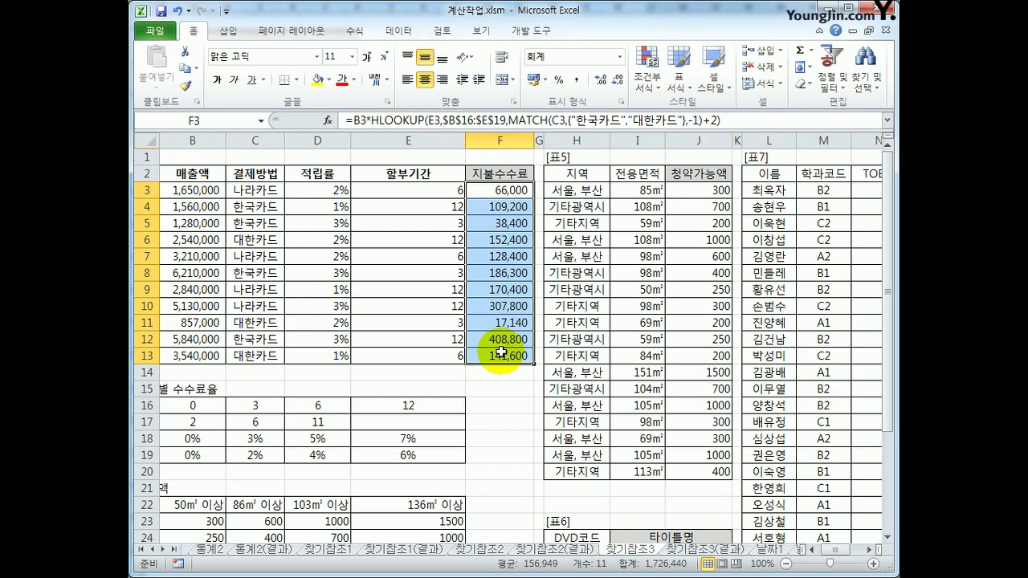
{"action": "left_click", "coordinate": [512, 191]}
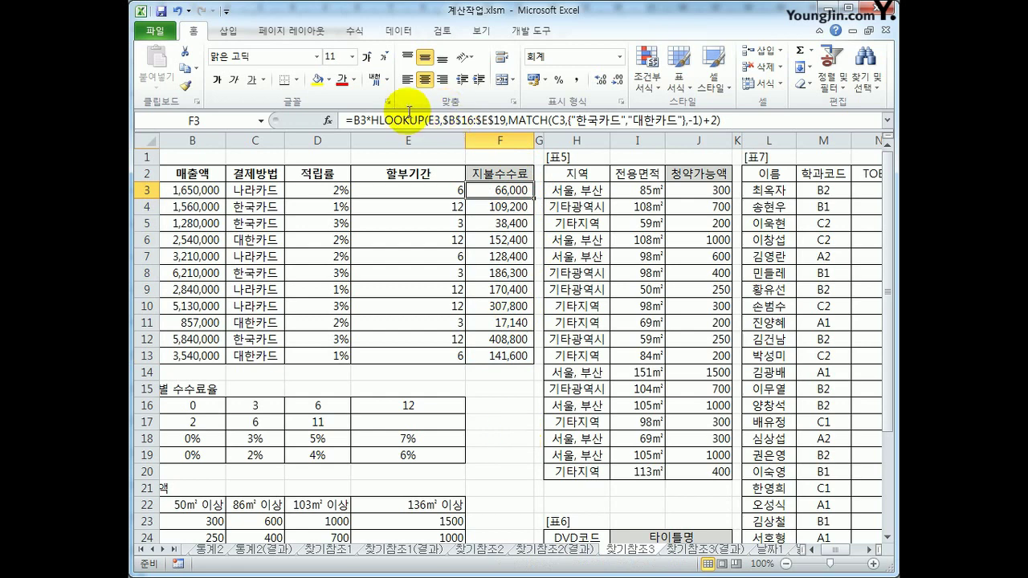
{"action": "left_click", "coordinate": [404, 121]}
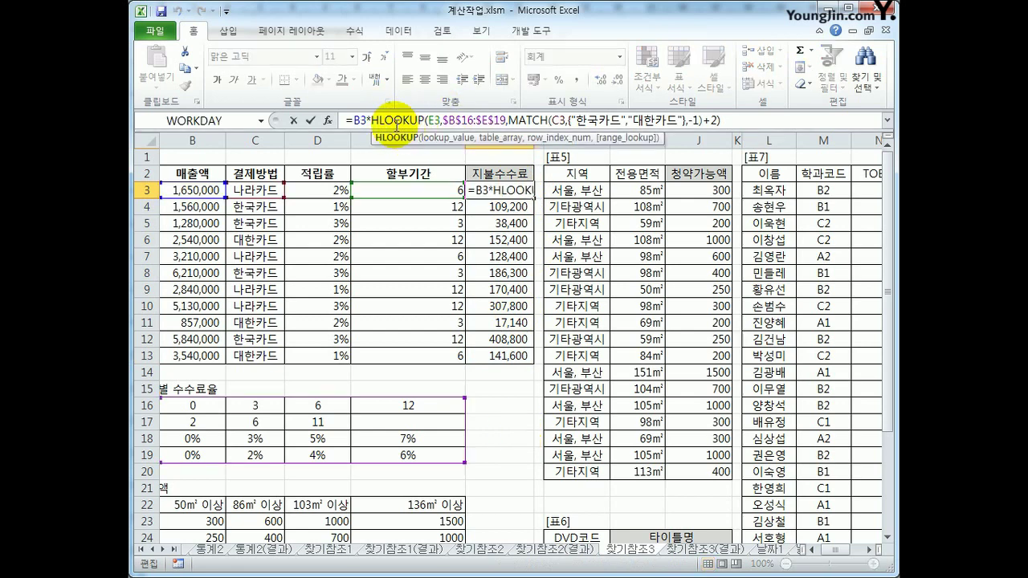
{"action": "left_click", "coordinate": [328, 120]}
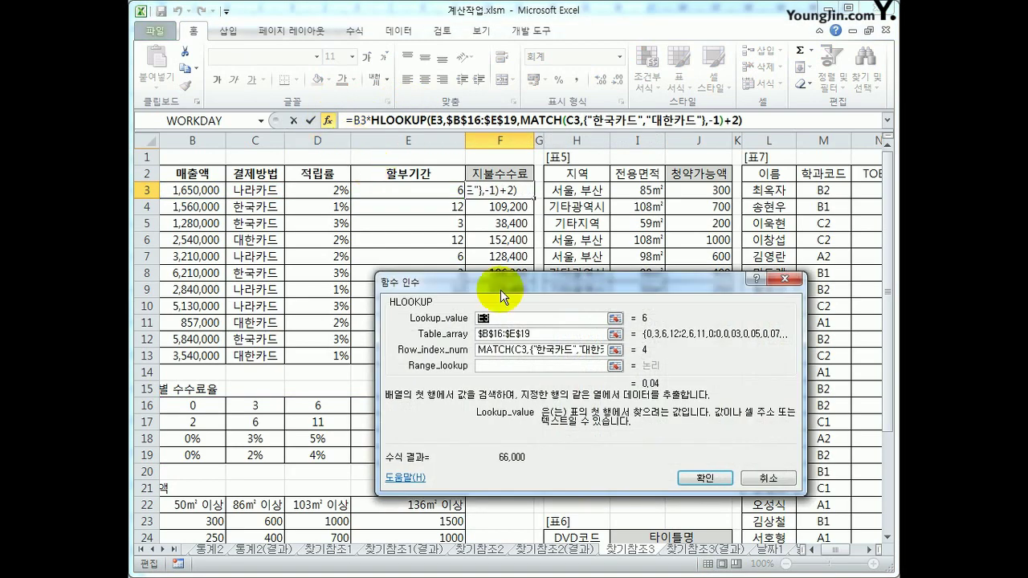
{"action": "left_click", "coordinate": [565, 350]}
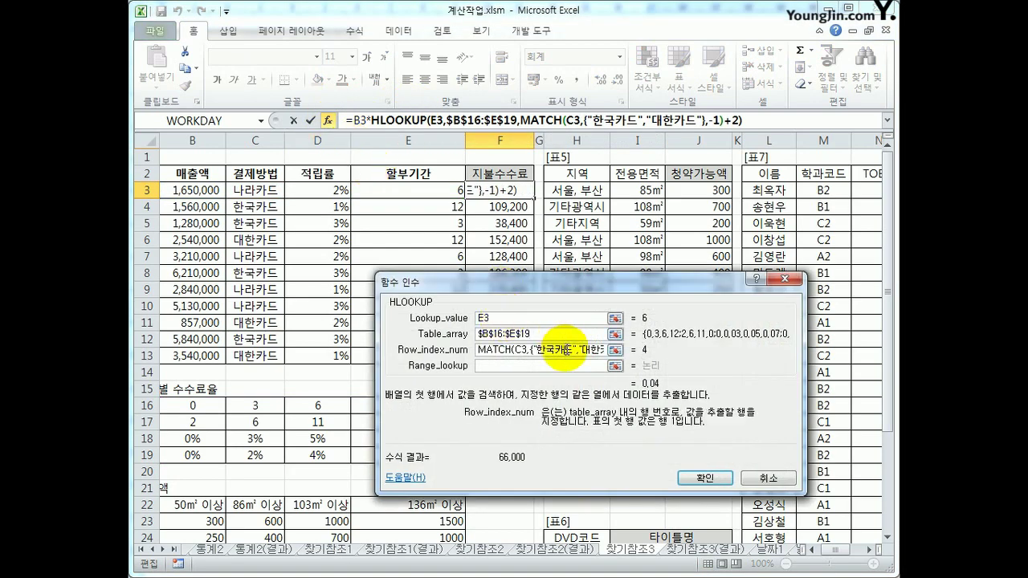
{"action": "left_click", "coordinate": [704, 478]}
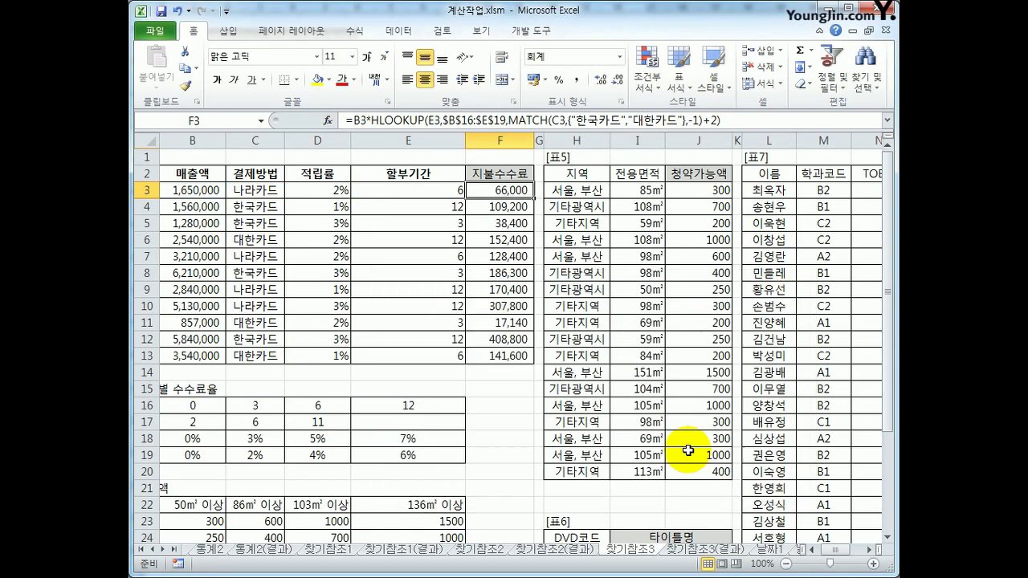
{"action": "left_click", "coordinate": [482, 120]}
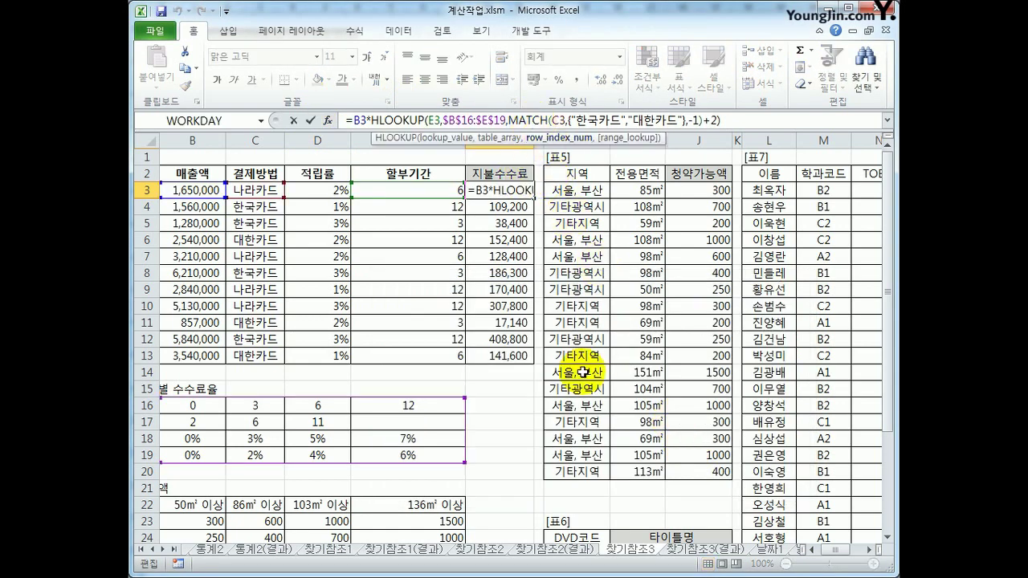
{"action": "left_click", "coordinate": [328, 120]}
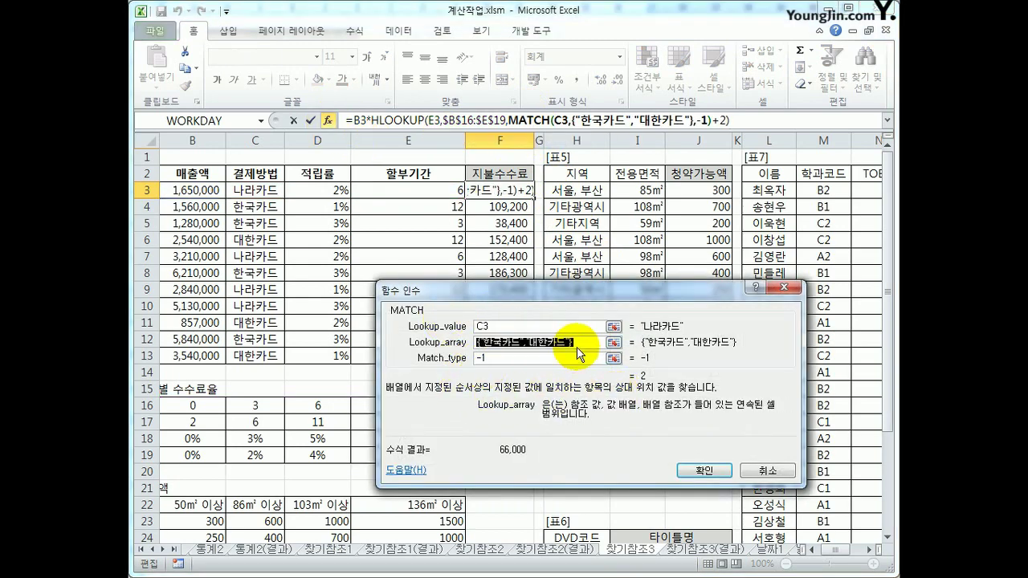
{"action": "left_click", "coordinate": [698, 476]}
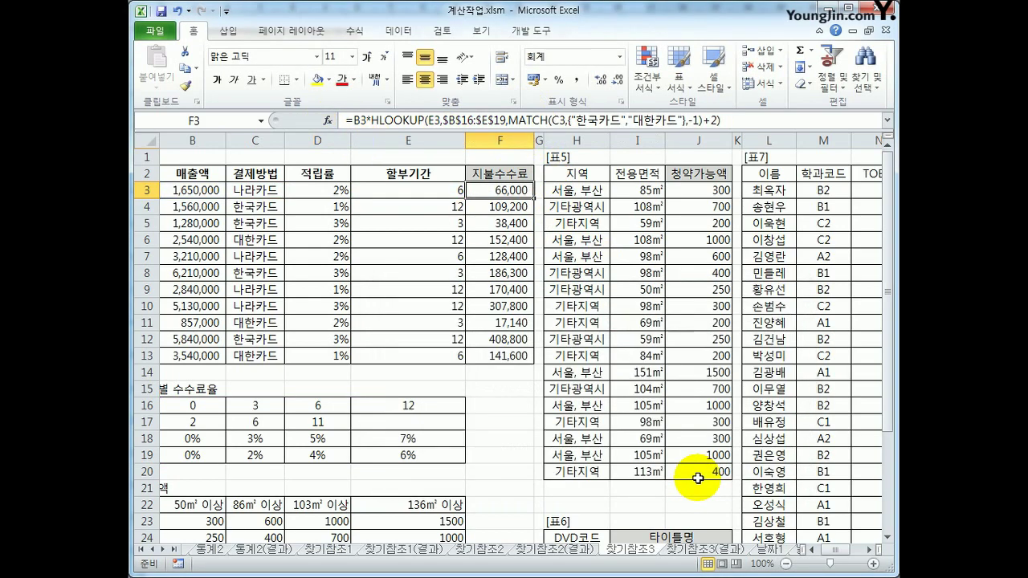